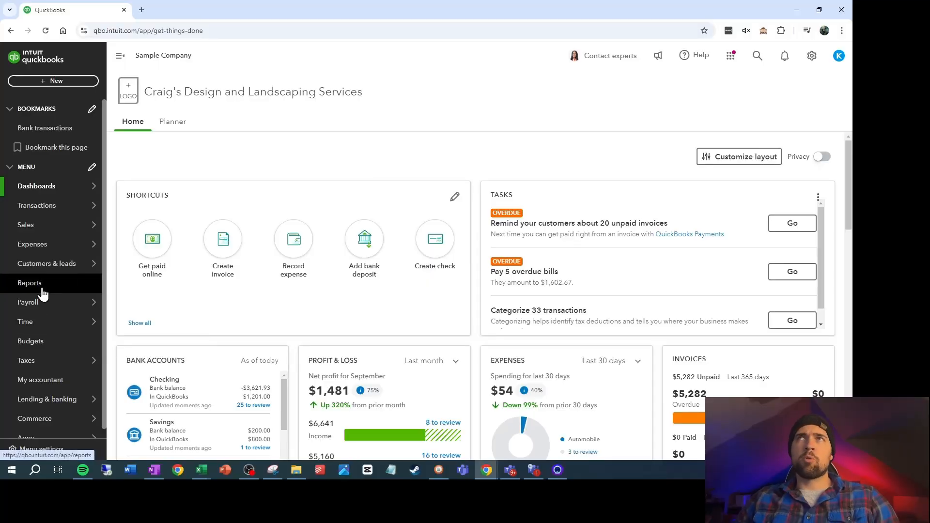
Run the Profit and Loss report for All Dates with columns displayed by Months
click(42, 292)
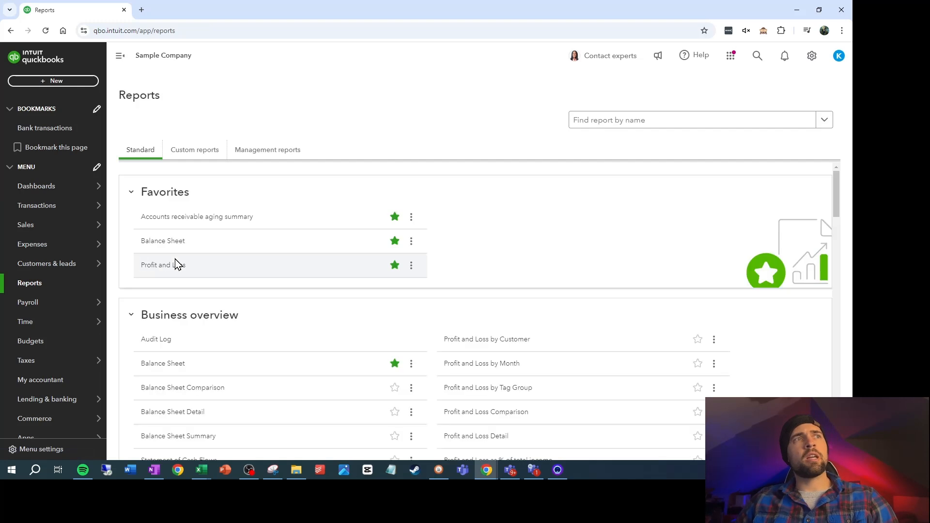
click(163, 266)
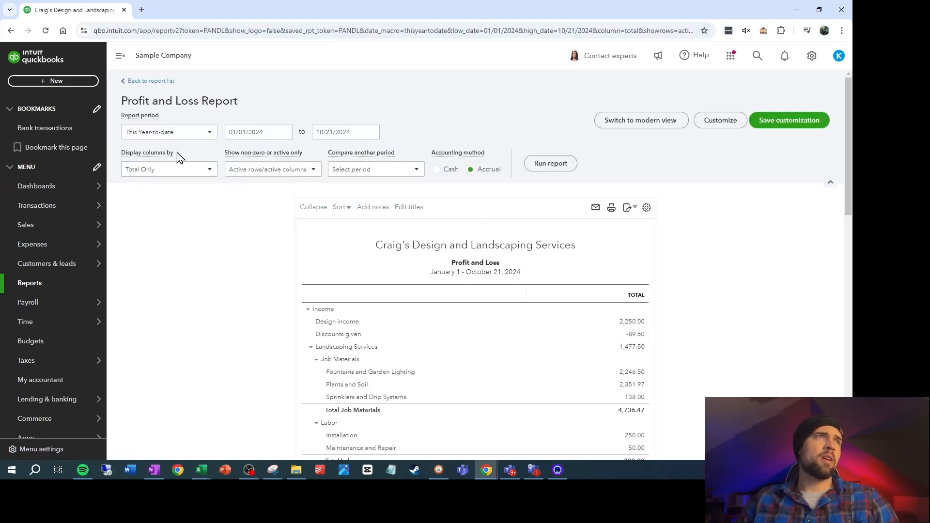
click(177, 136)
click(177, 147)
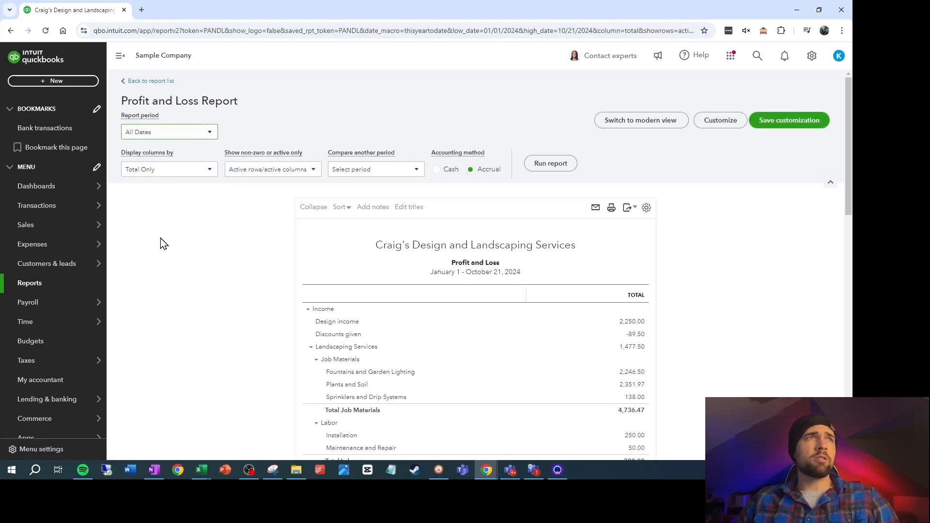
click(167, 179)
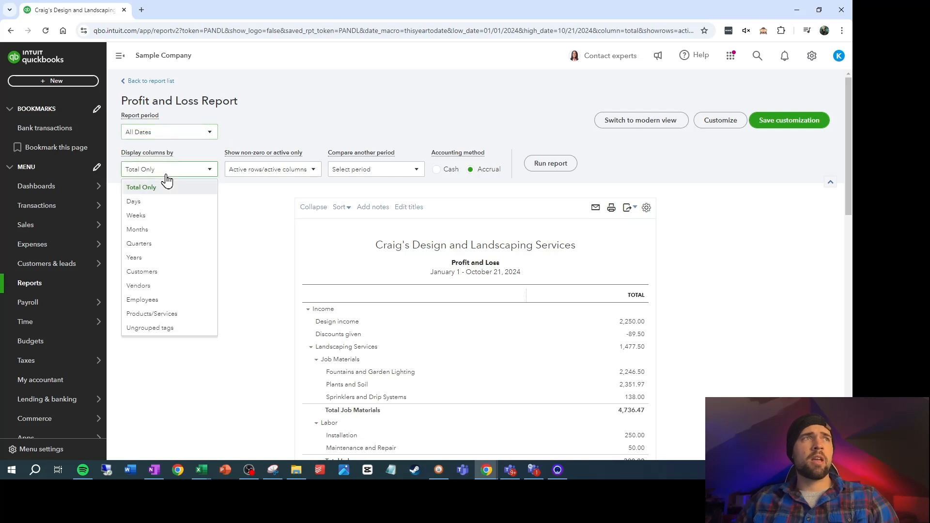
click(166, 231)
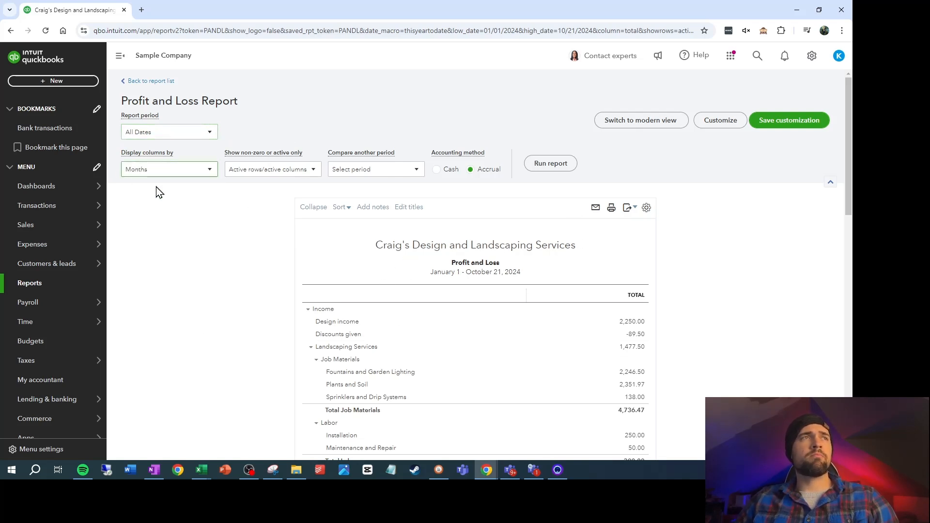
click(551, 164)
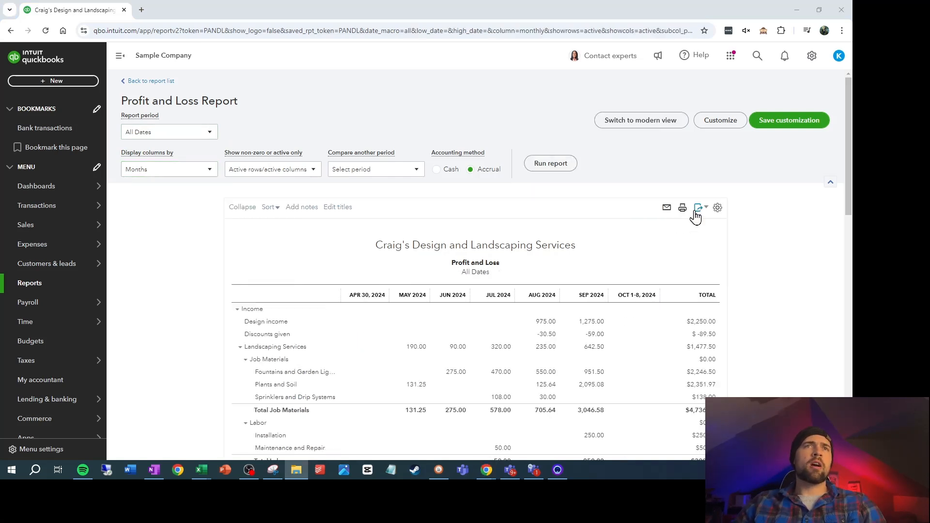
Export the Profit and Loss report to Excel in Downloads as "Profit and Loss by Month 10-21-24"
click(697, 213)
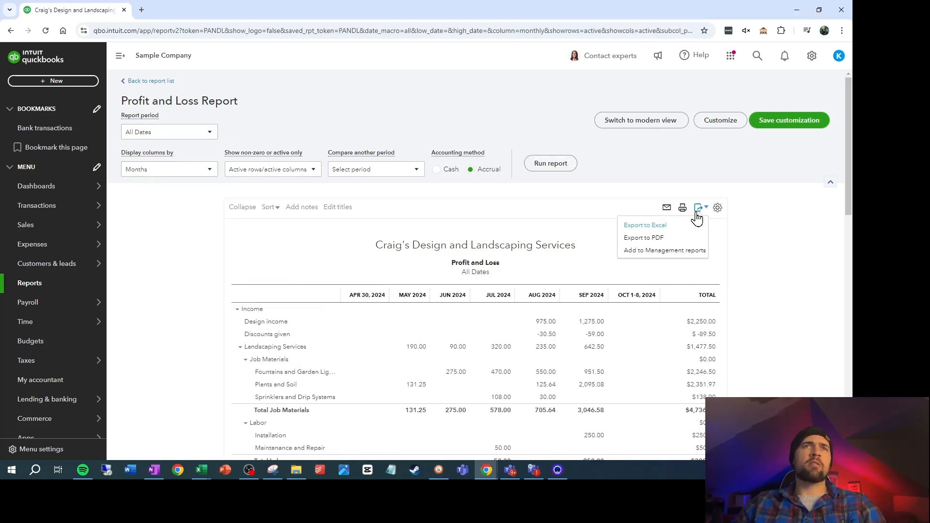
click(683, 234)
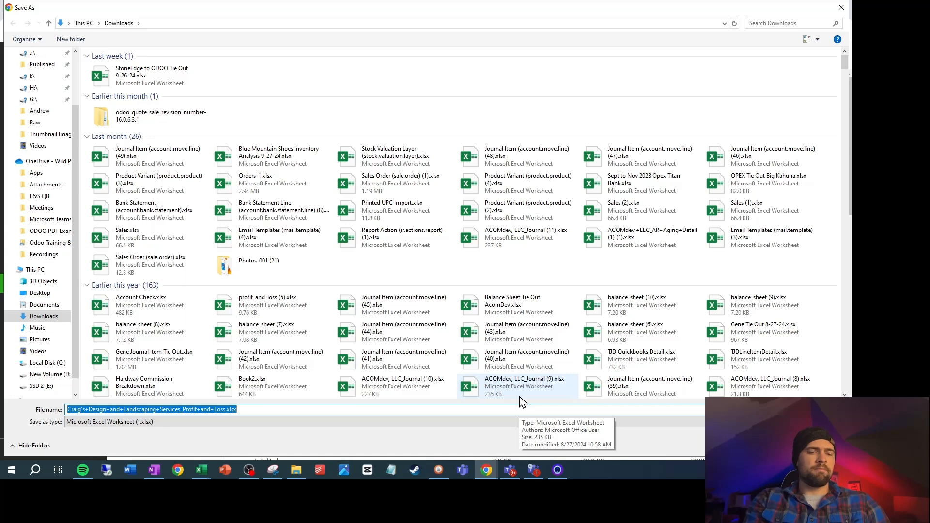
text(Profit an)
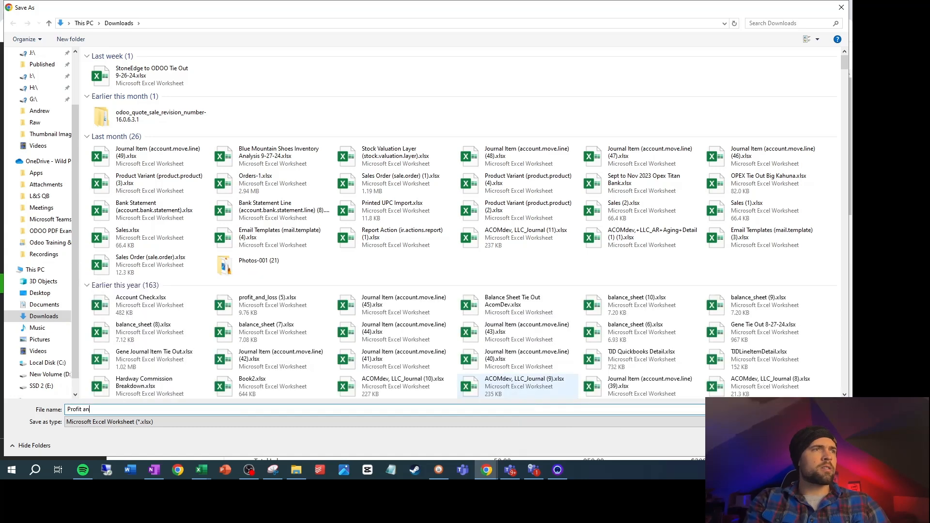
text(d Loss by Month 10-21-)
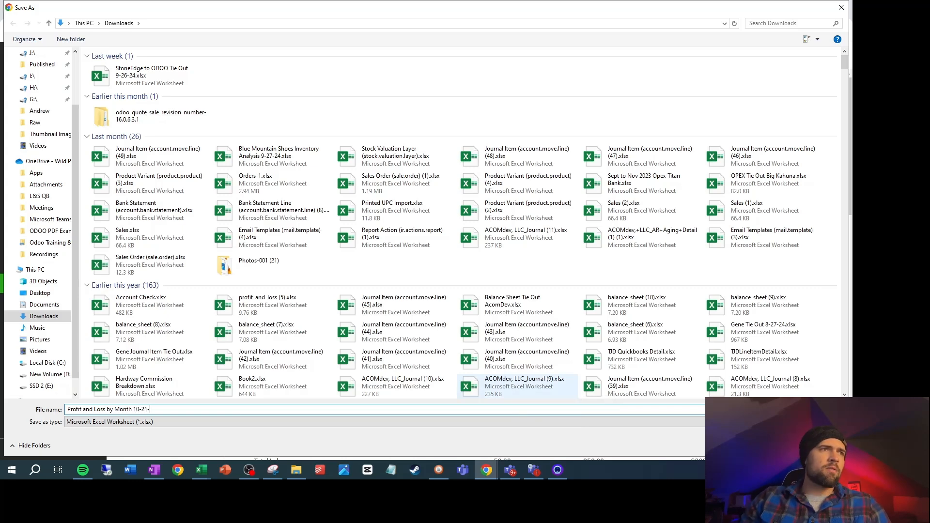
text(24)
key(Return)
Run the Balance Sheet report for All Dates with columns displayed by Months
click(73, 284)
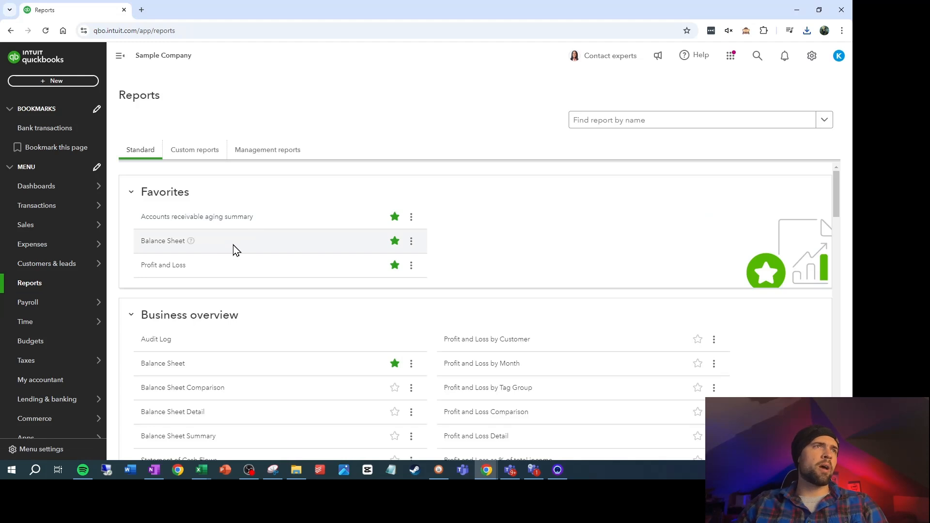
click(165, 241)
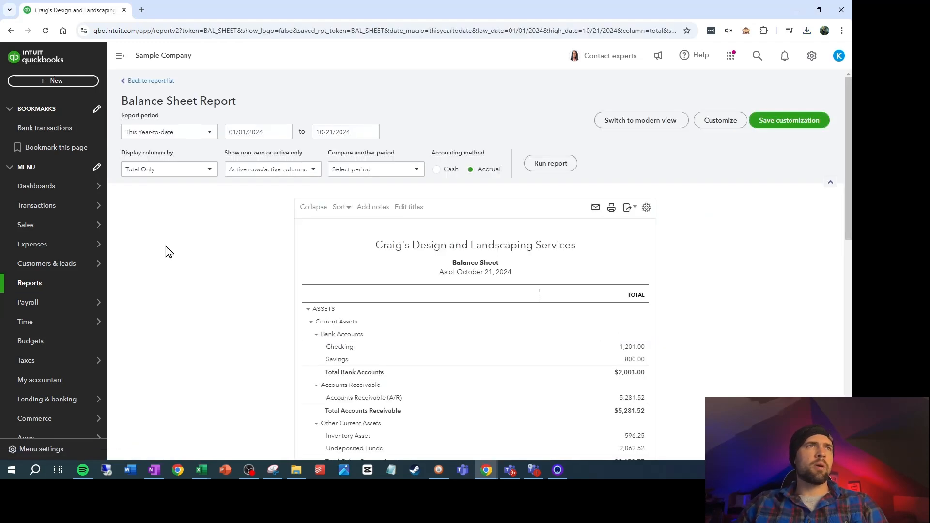
click(202, 136)
click(160, 149)
click(163, 171)
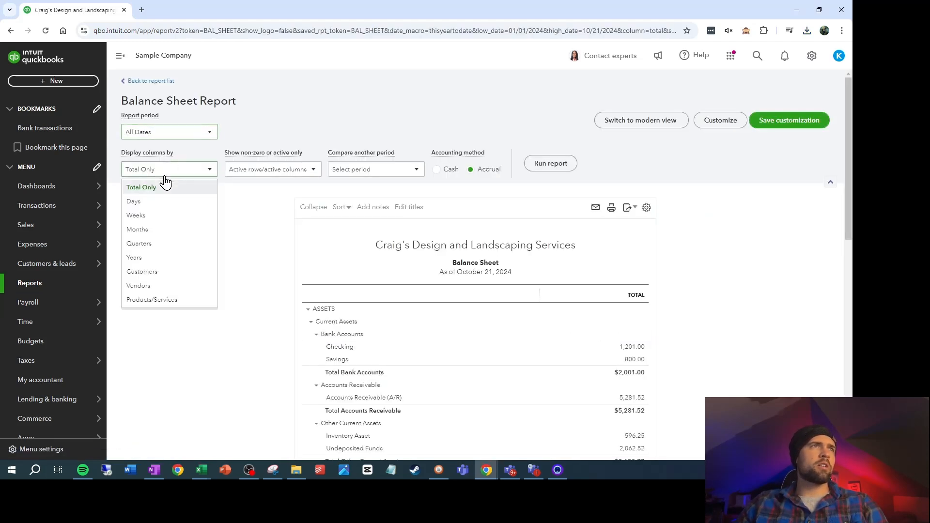
click(164, 232)
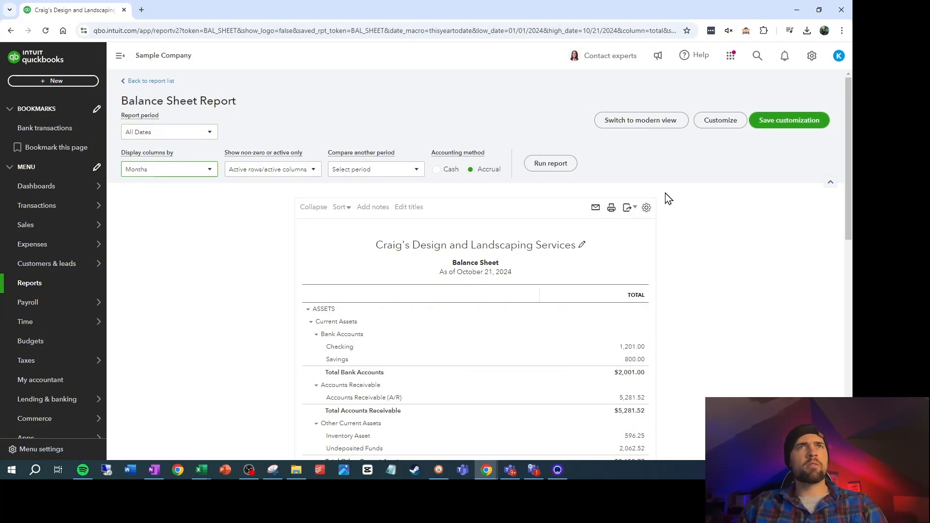
click(547, 163)
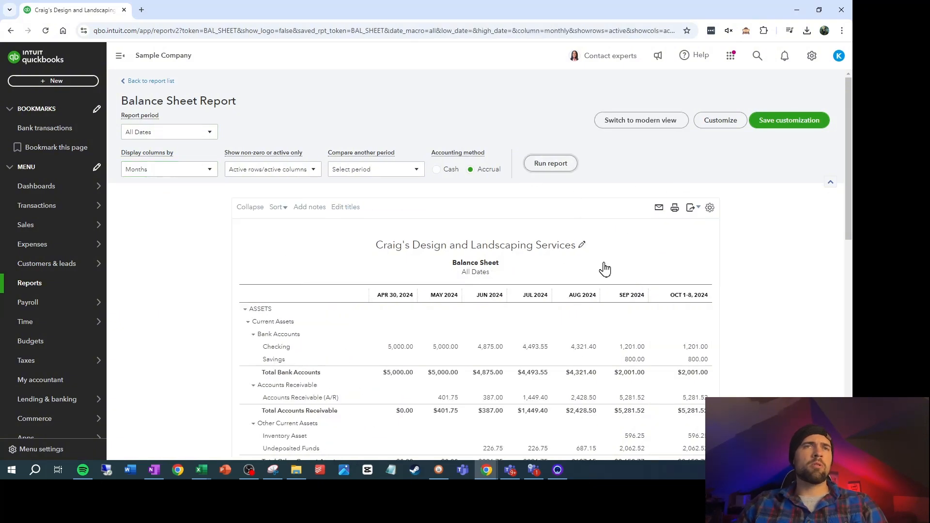
Export the Balance Sheet to Excel in Downloads as "Balance Sheet by Month 10-21-24"
click(689, 216)
click(665, 225)
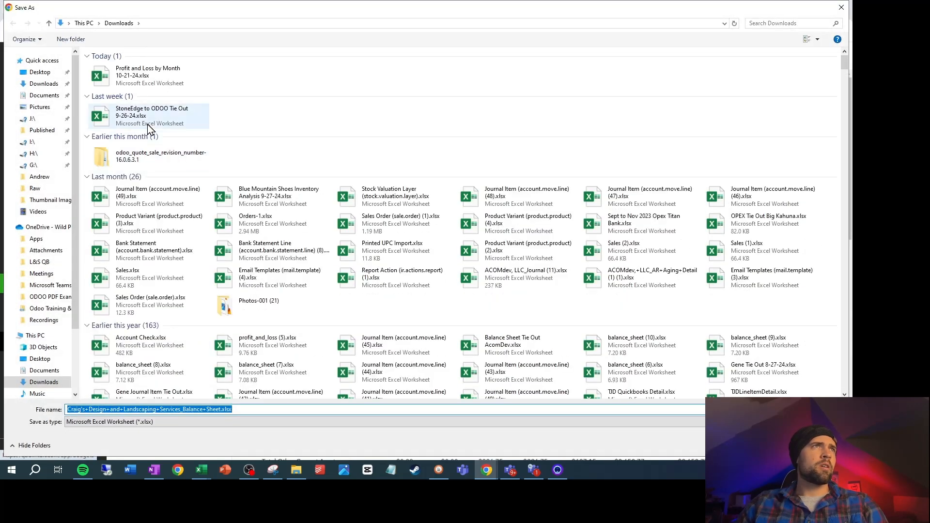
click(156, 82)
click(103, 409)
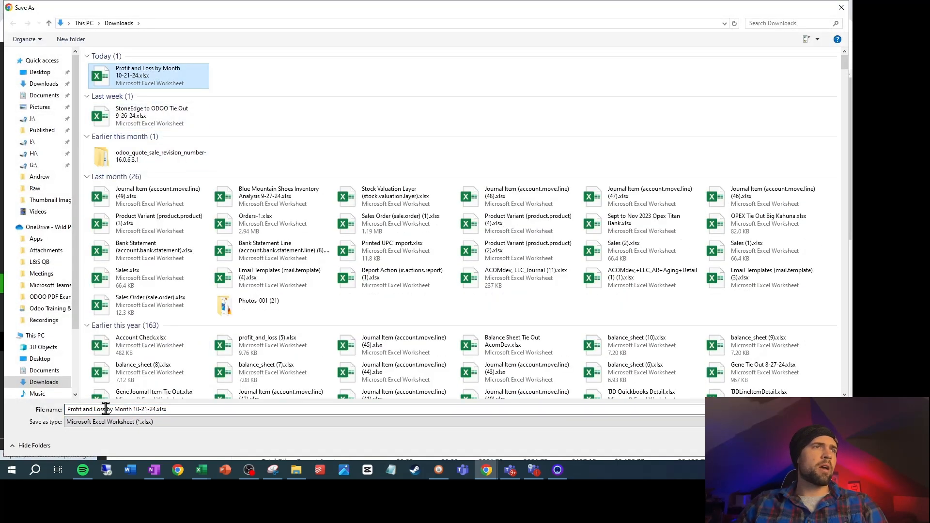
key(ctrl+a)
click(103, 410)
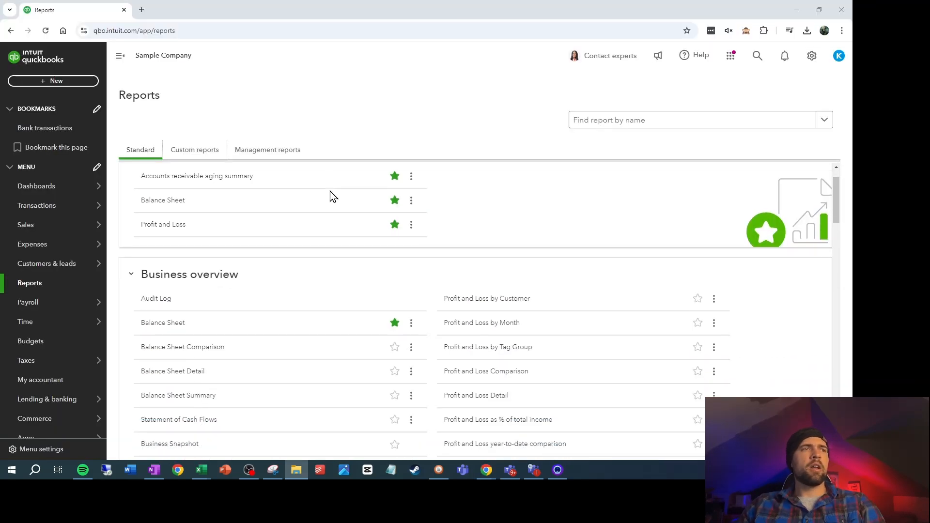
Run the Accounts receivable aging summary report from the Who owes you group
scroll(325, 218, down, 10)
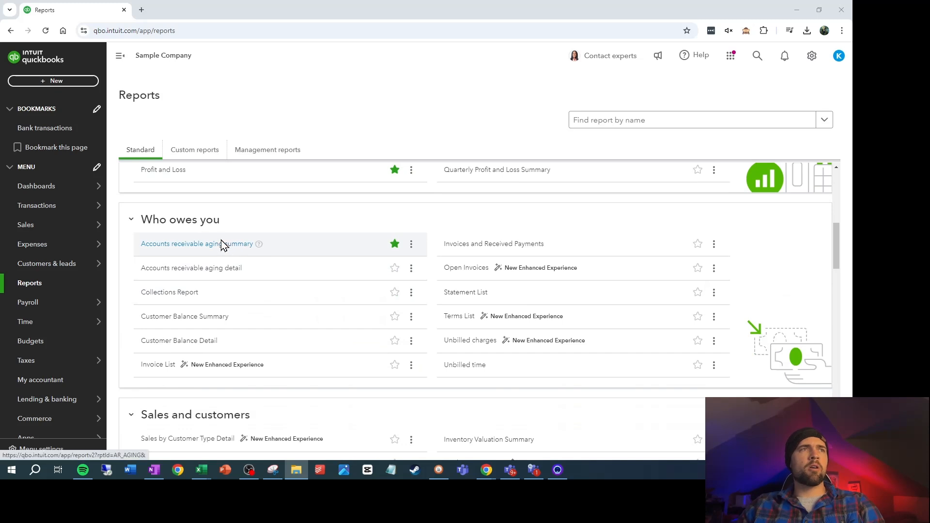
click(219, 248)
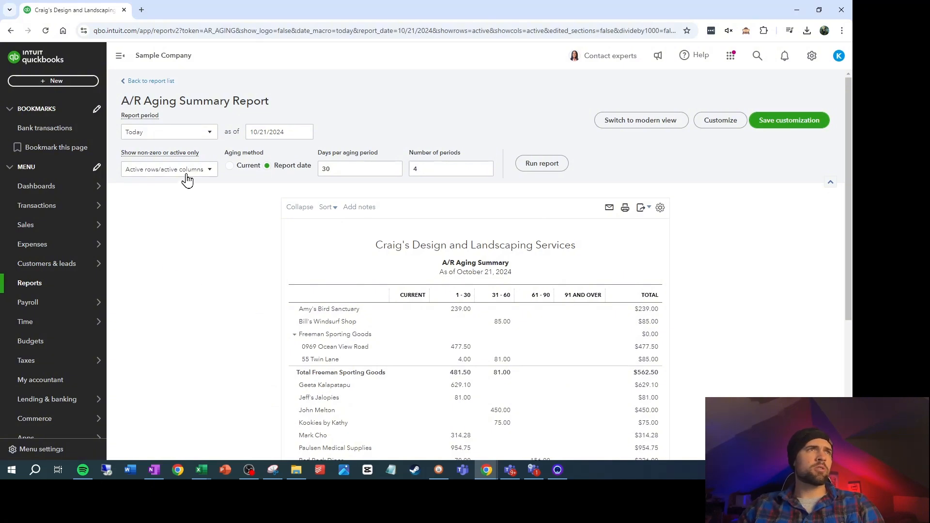
click(540, 167)
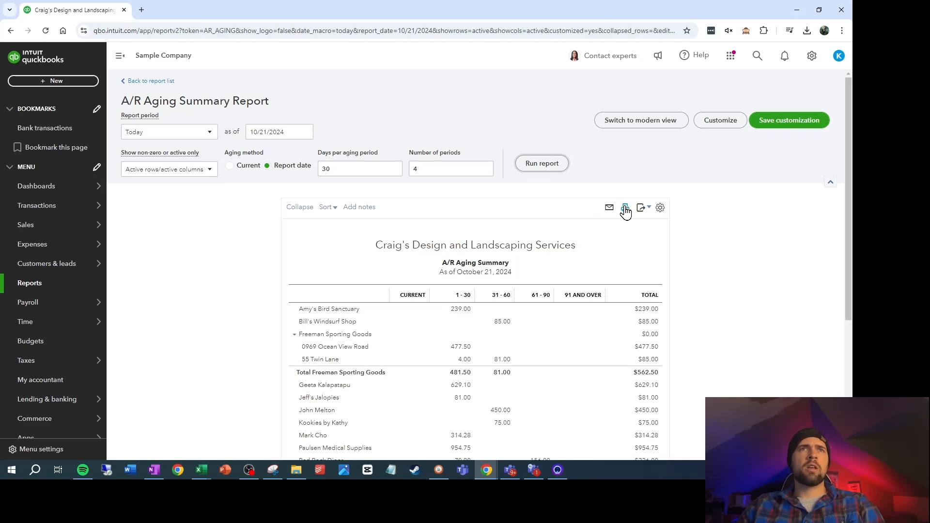
Export the A/R Aging Summary to Excel in Downloads as "AR Aging 10-21-24"
click(645, 212)
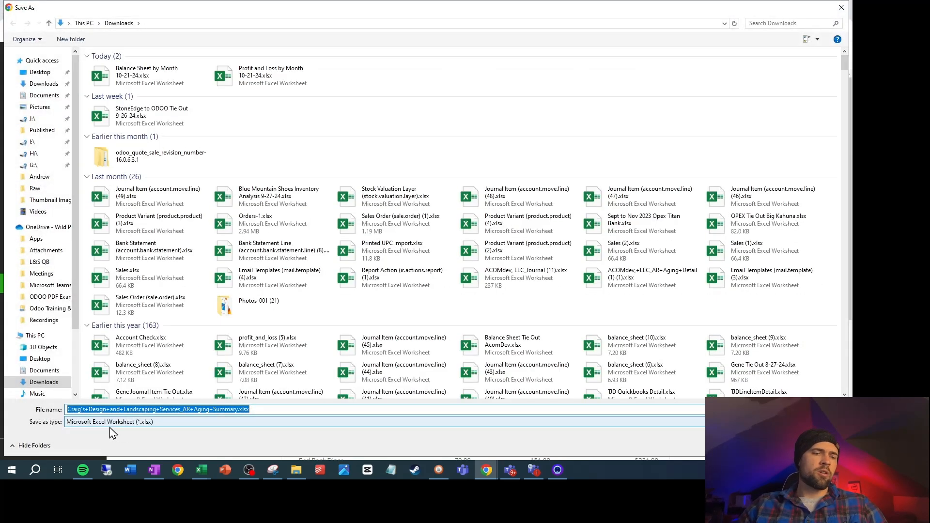
text(AR Age)
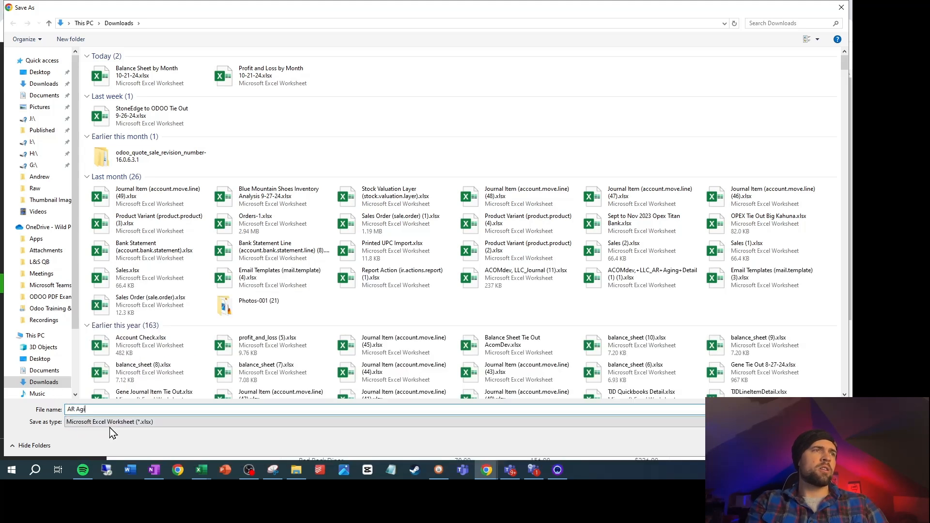
key(BackSpace)
text(ing 10)
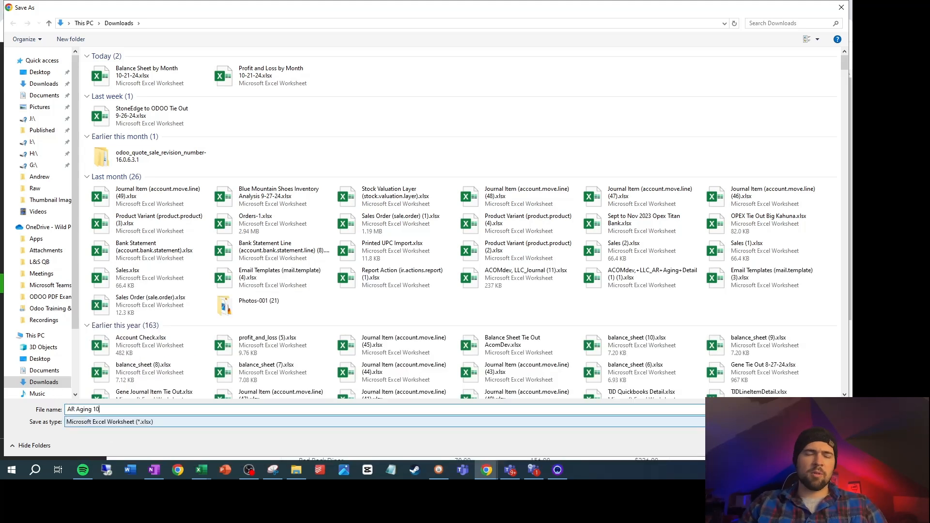
text(-21-24)
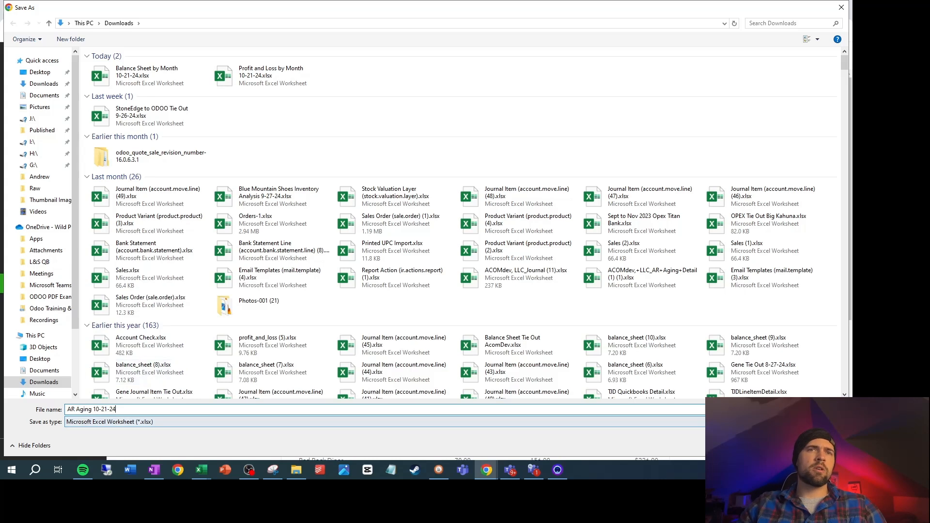
key(Return)
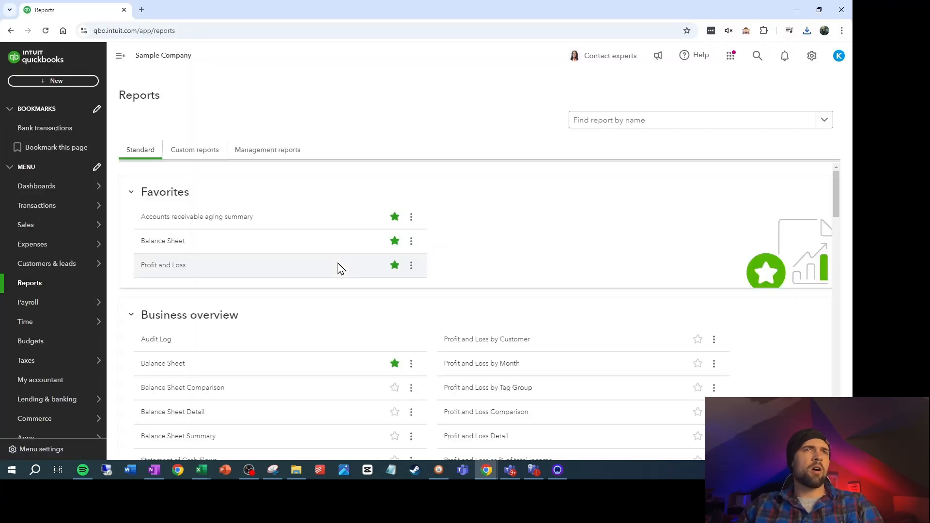
Run the Accounts payable aging summary report from the What you owe group
scroll(335, 274, down, 8)
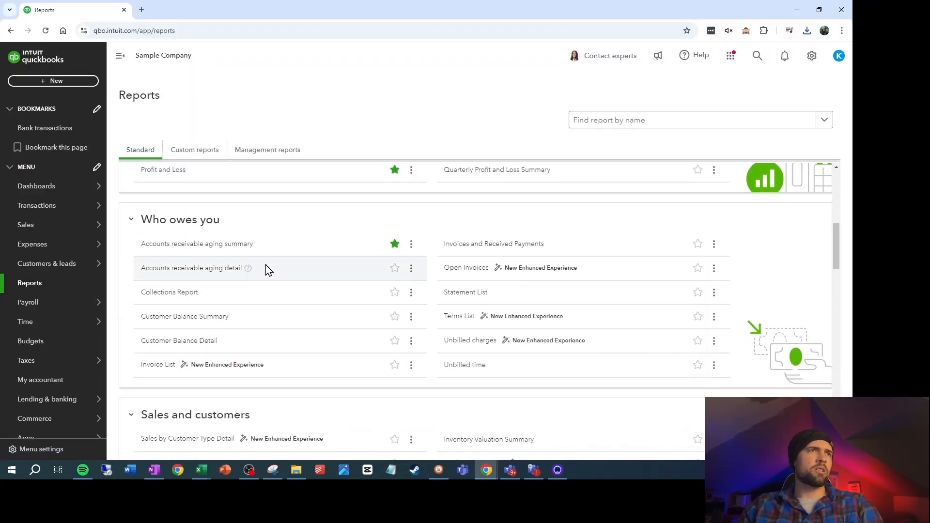
scroll(301, 339, down, 3)
scroll(310, 331, down, 5)
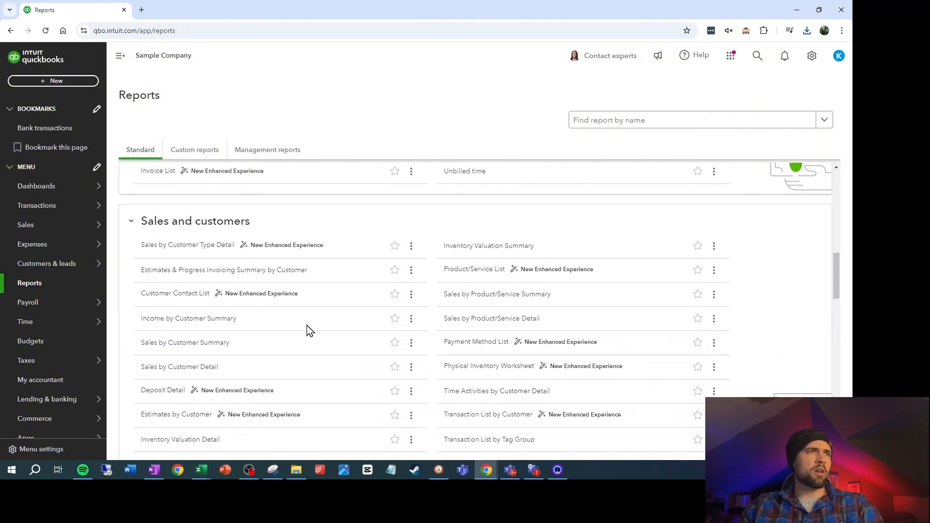
scroll(310, 330, down, 2)
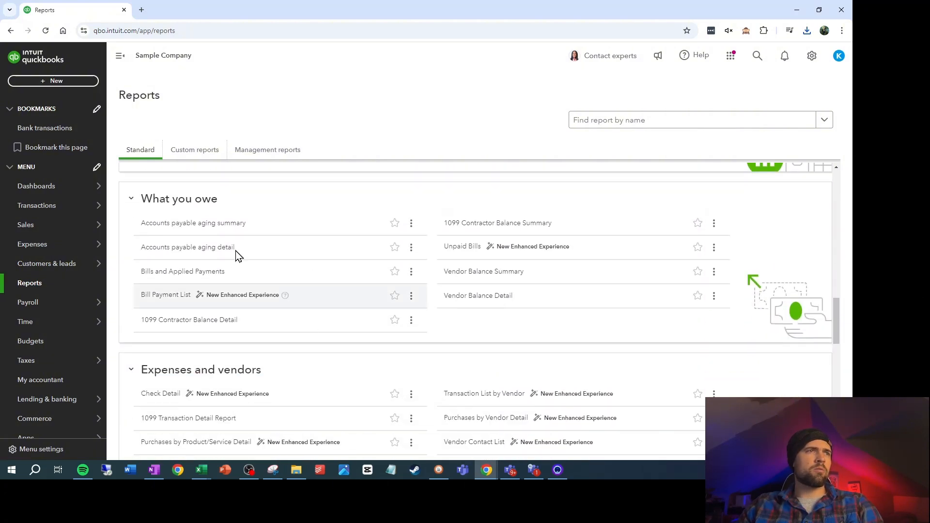
click(224, 223)
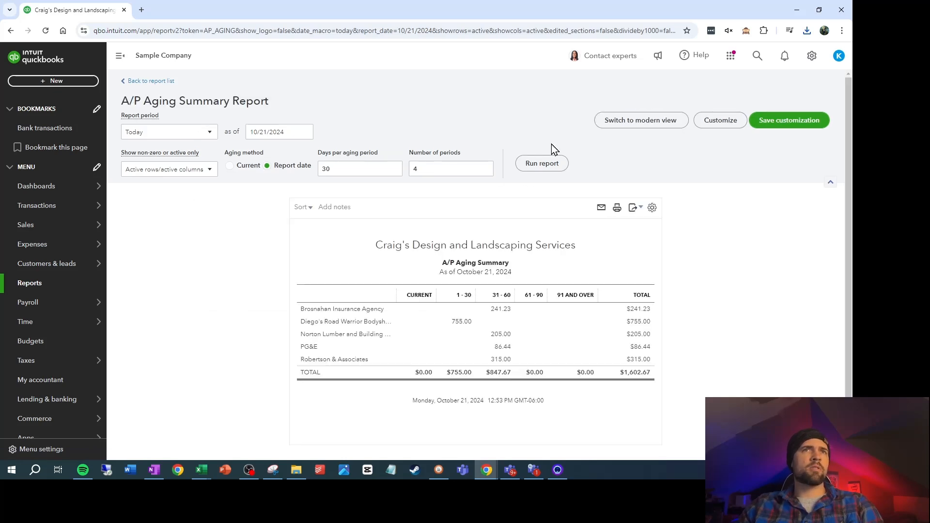
click(541, 165)
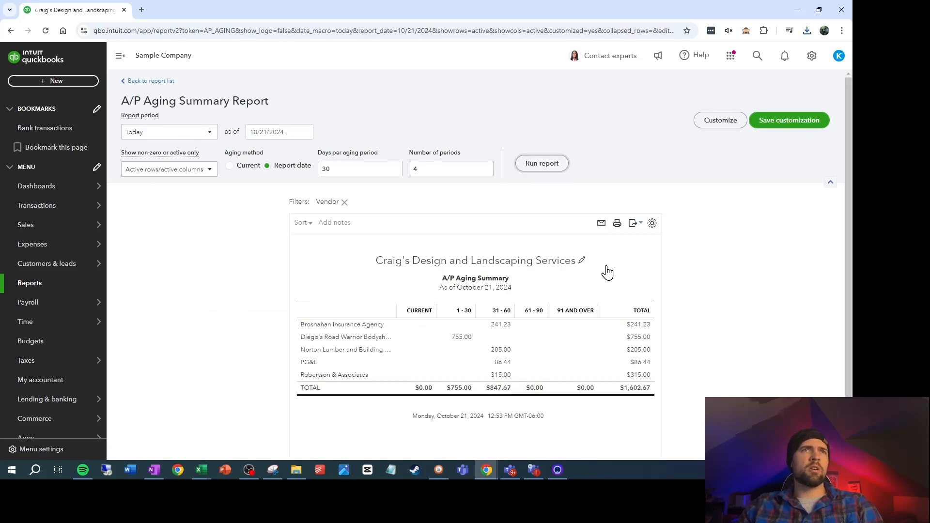
Export the A/P Aging Summary to Excel in Downloads, basing its file name on the existing "AR Aging 10-21-24" file
click(633, 231)
click(592, 245)
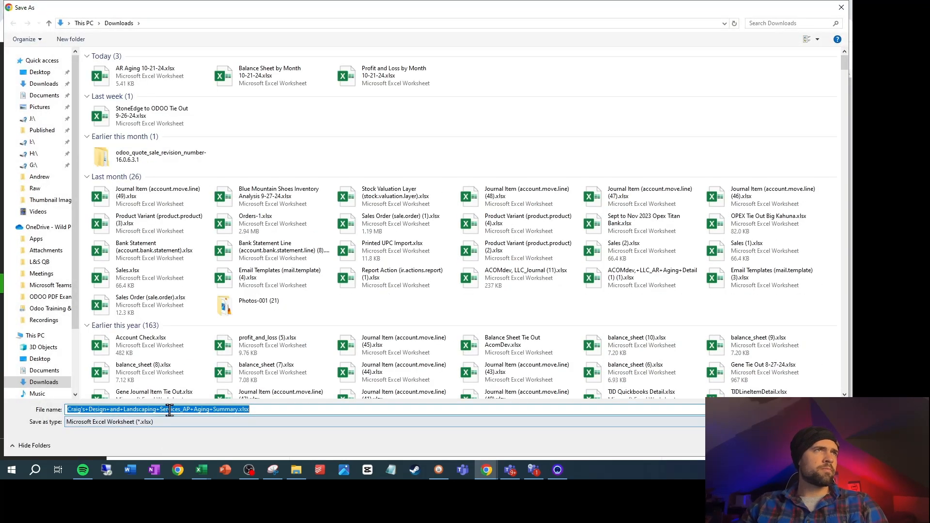
click(145, 76)
click(100, 409)
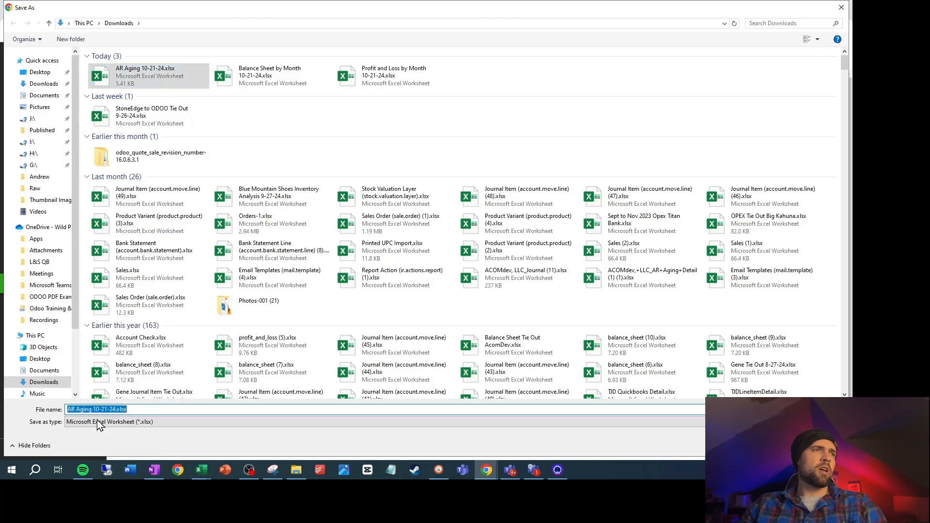
click(100, 424)
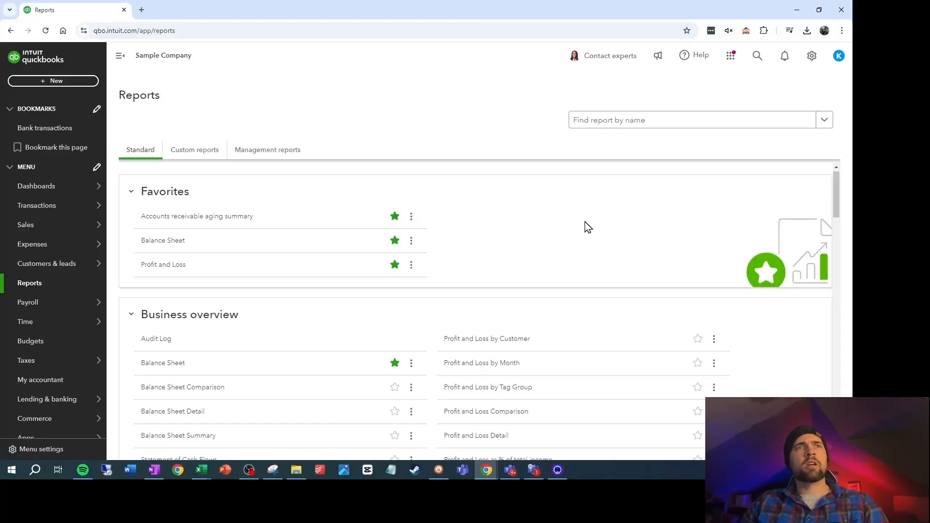
Open the Transaction Detail by Account report from the standard reports list
scroll(588, 227, down, 15)
scroll(593, 252, down, 10)
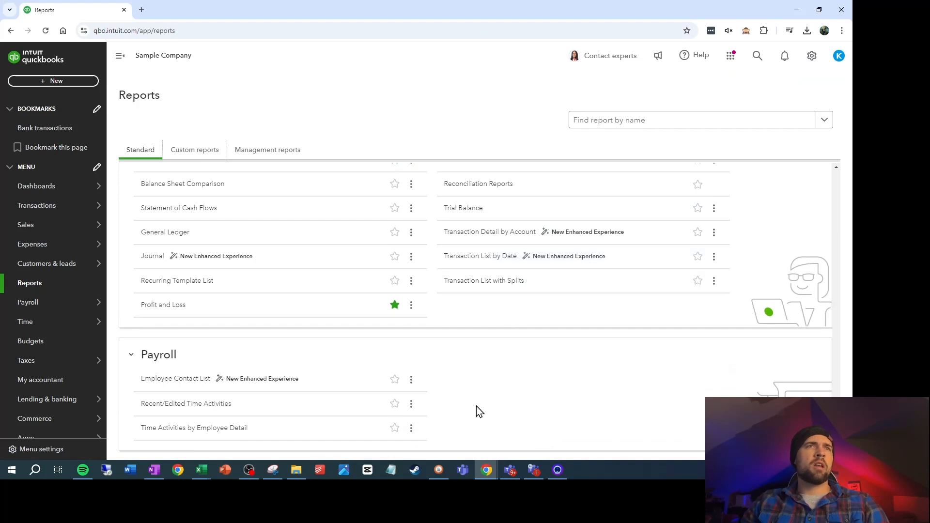
click(492, 237)
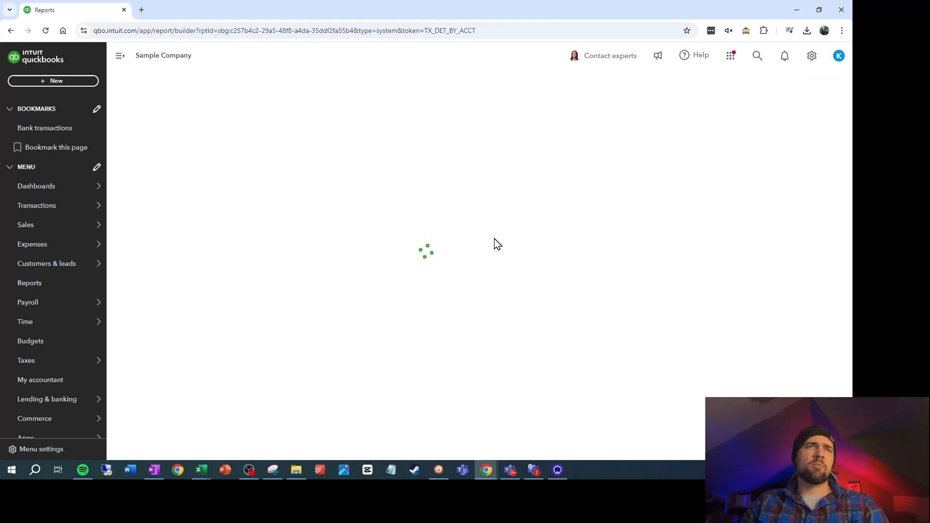
Clear the Account (Hierarchy) grouping from the Transaction Detail by Account report and set its report period to All Dates
click(744, 136)
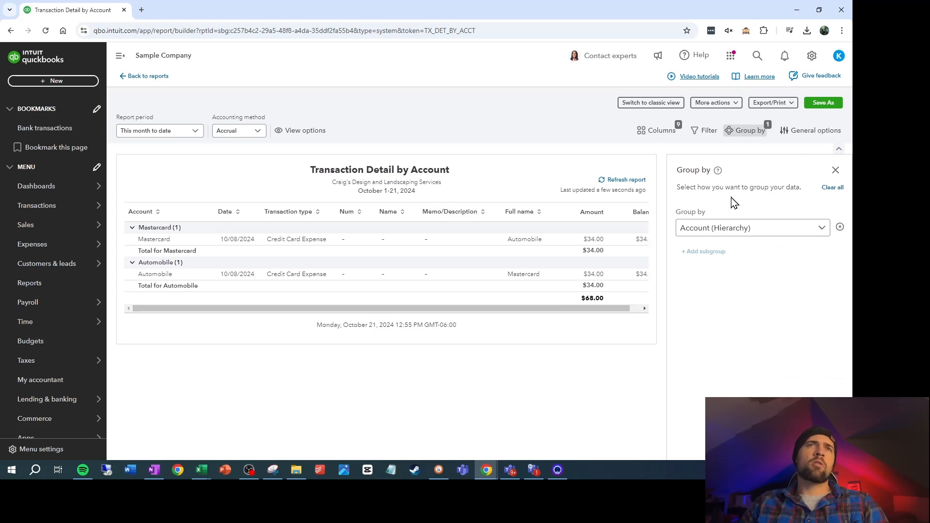
click(764, 236)
click(690, 249)
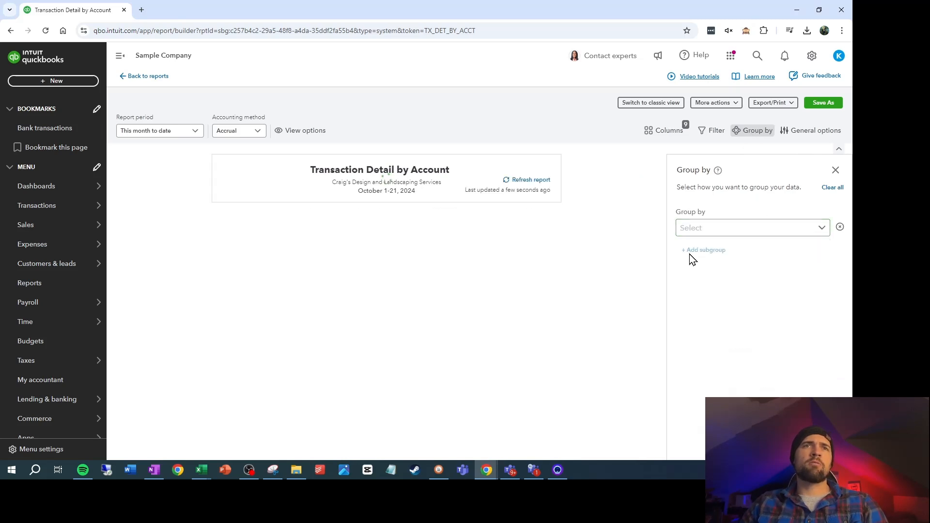
click(189, 131)
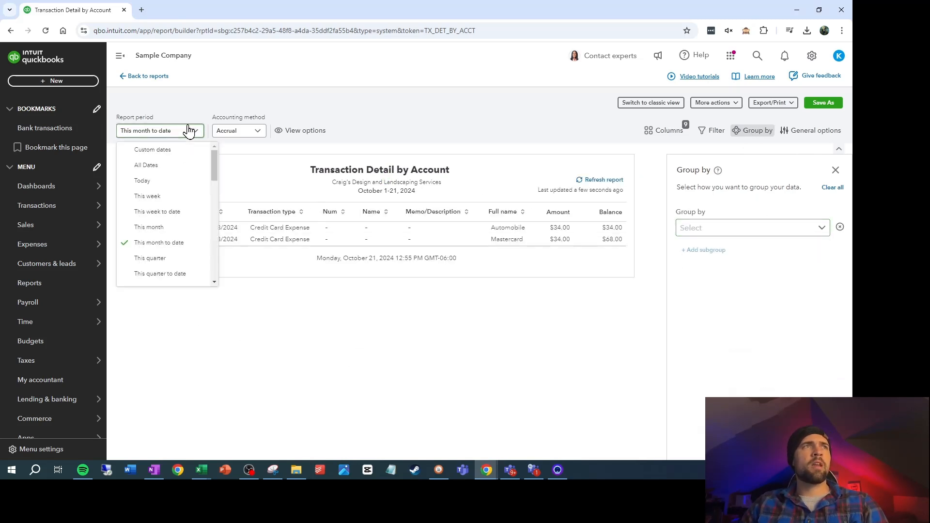
click(154, 165)
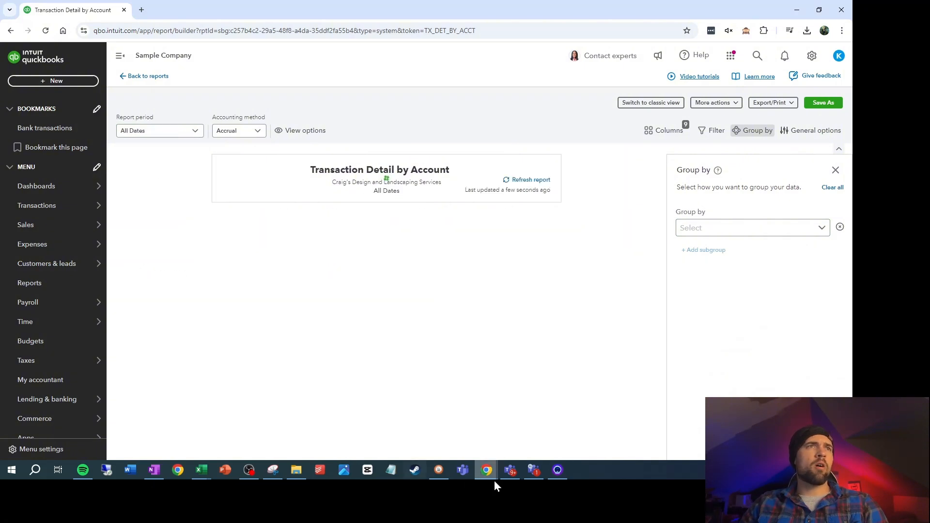
Review the columns already included in the report and add the Account type column
scroll(551, 315, down, 10)
click(664, 130)
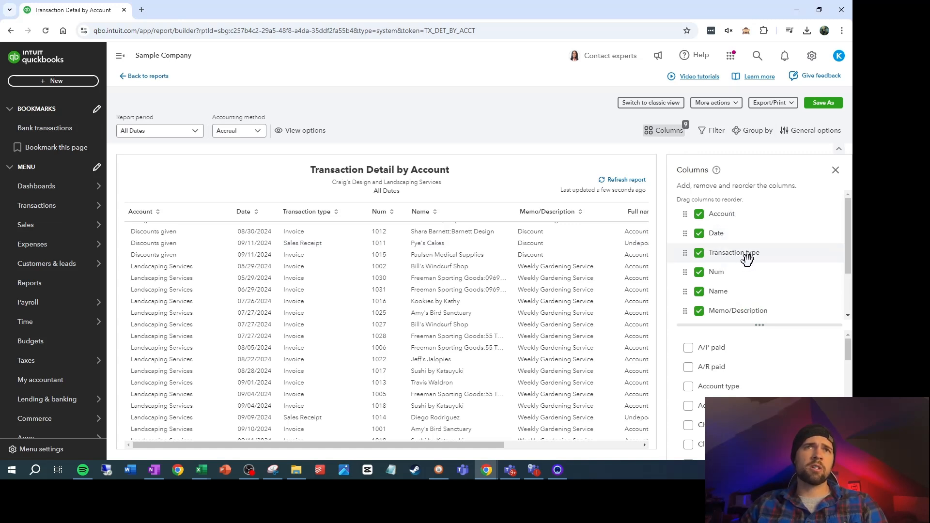
scroll(754, 264, down, 1)
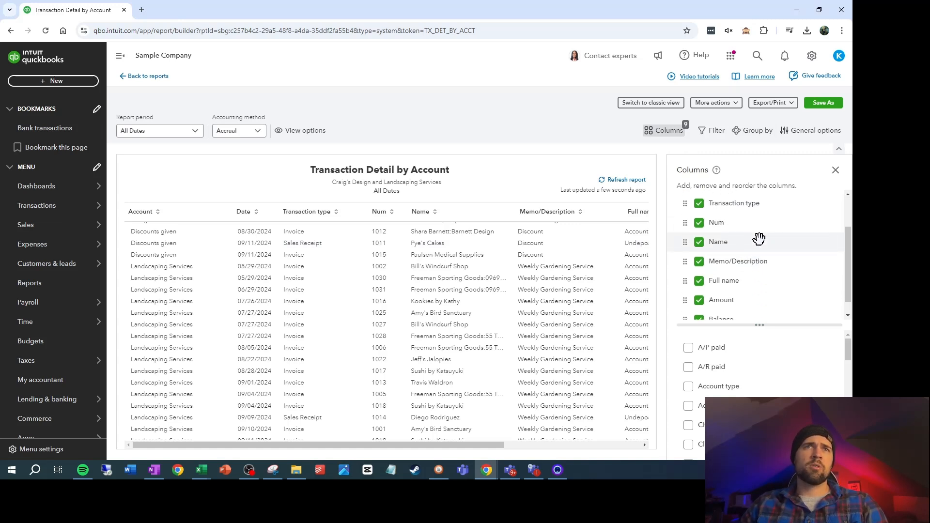
scroll(758, 238, down, 1)
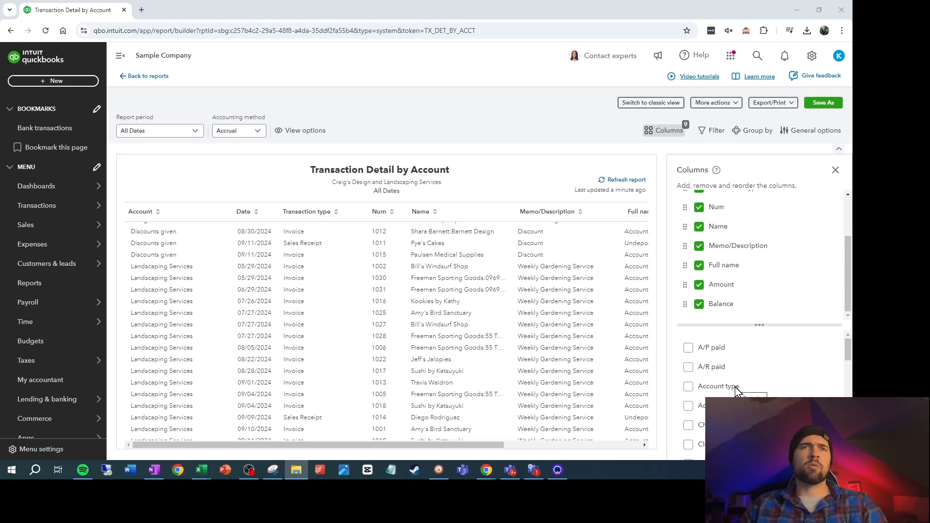
click(689, 387)
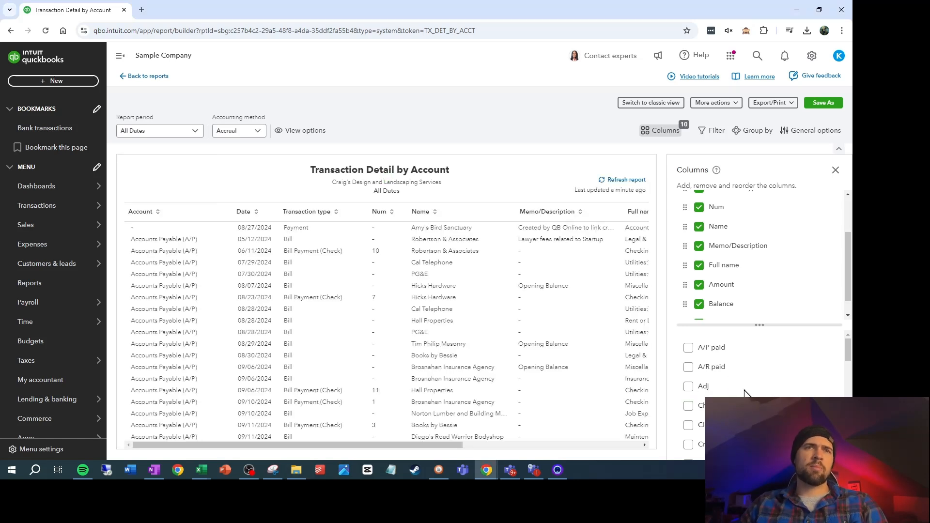
Add the Credit, Customer, Customer full name, Debit and Due date columns to the transaction detail report
scroll(749, 390, down, 1)
scroll(766, 385, down, 1)
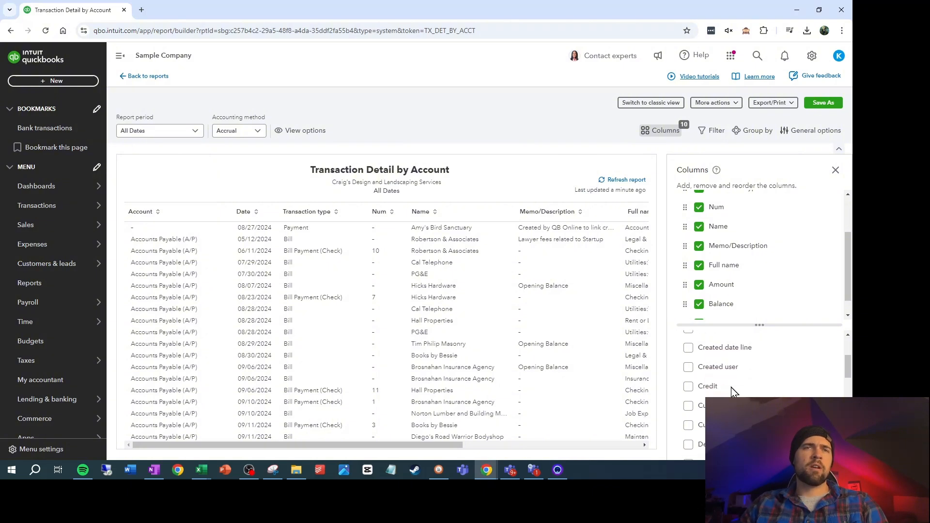
click(693, 389)
click(689, 391)
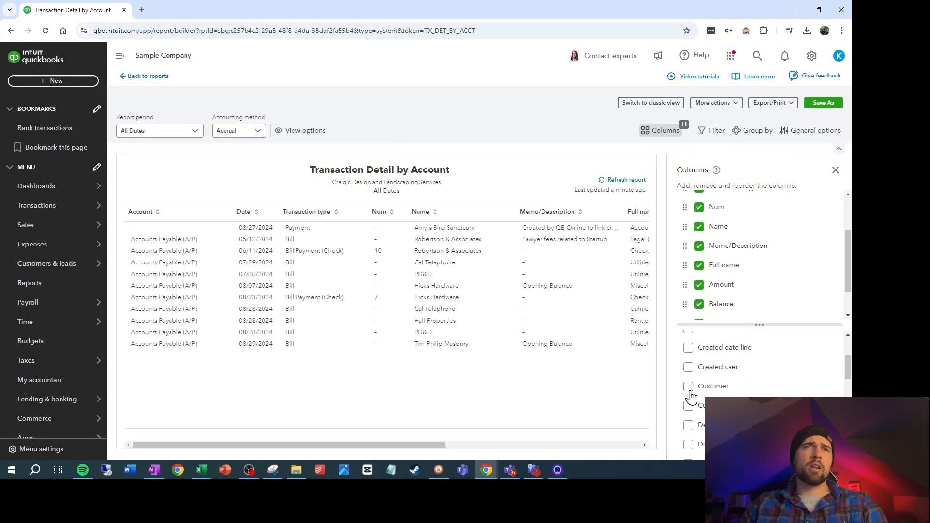
click(690, 408)
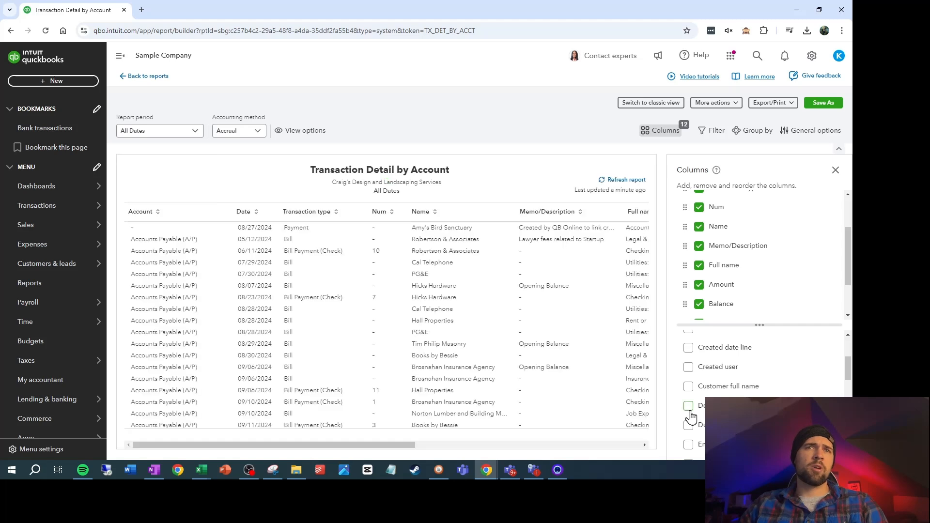
click(689, 387)
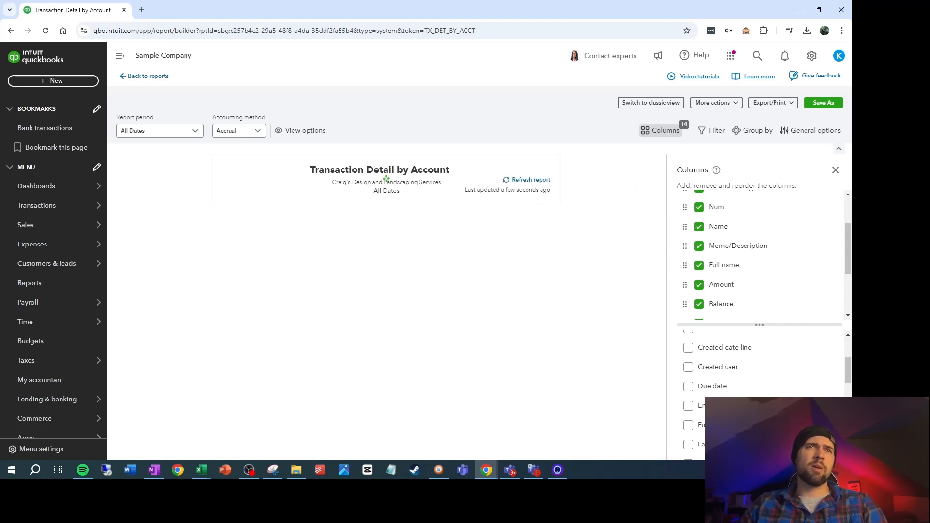
click(689, 387)
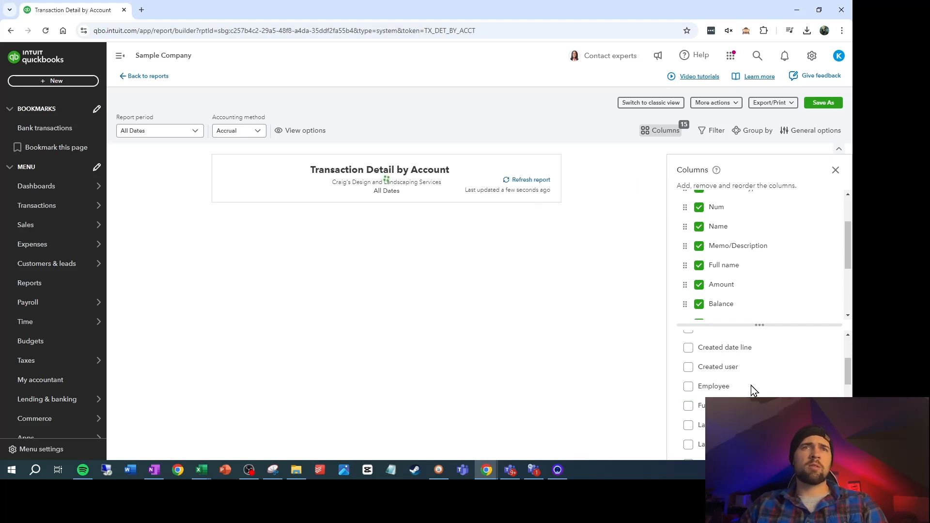
Add the Open balance column to the transaction detail report
scroll(751, 390, down, 1)
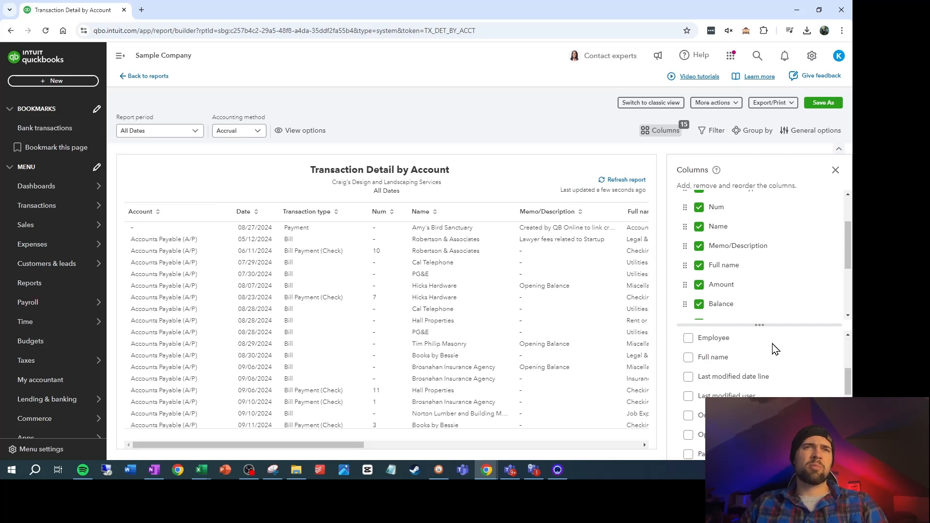
scroll(779, 359, down, 1)
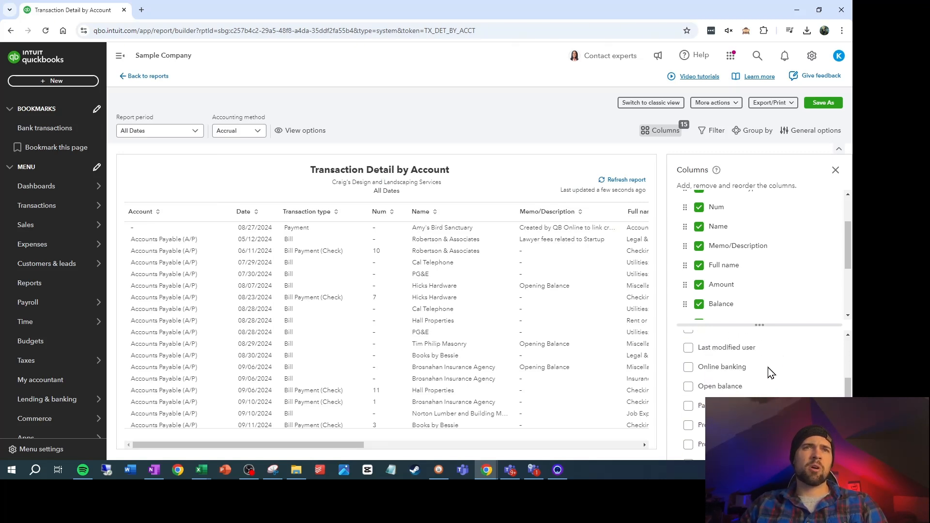
scroll(775, 374, up, 1)
scroll(727, 380, down, 1)
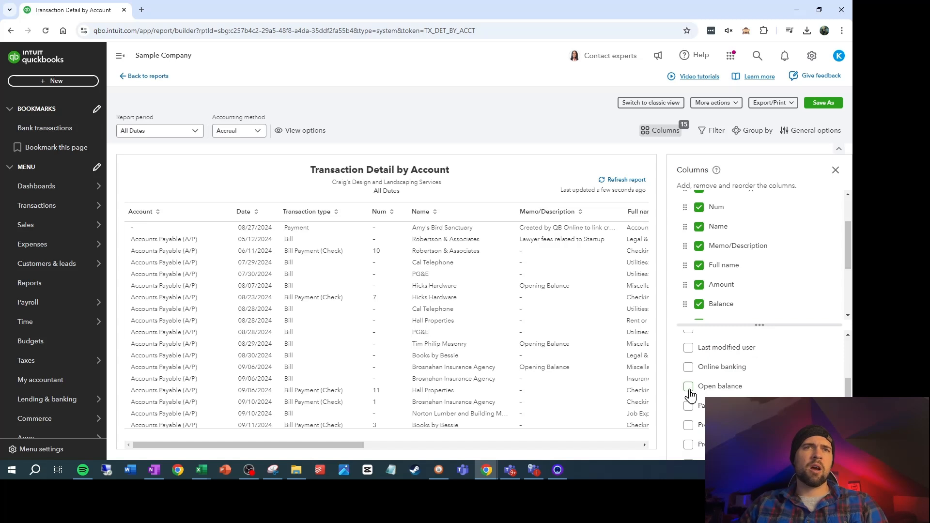
click(689, 387)
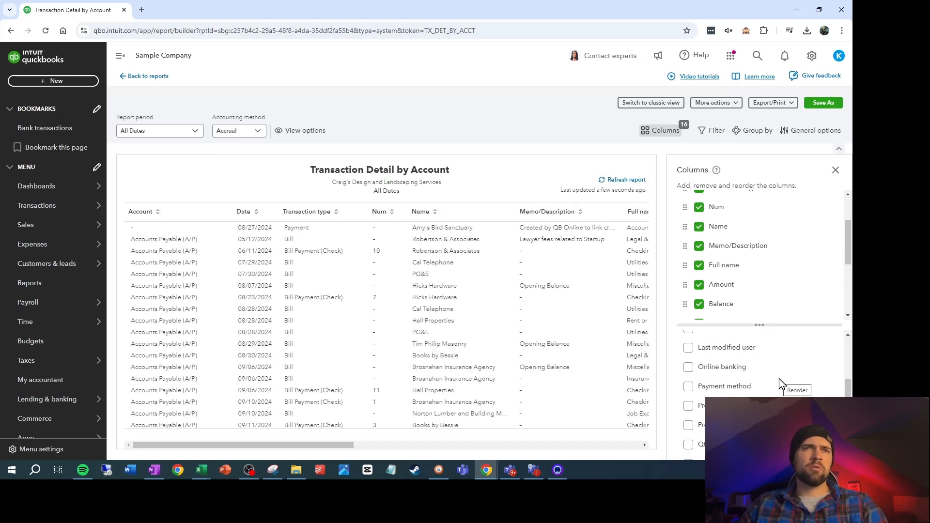
Add the Product/Service, Qty and Rate columns to the transaction detail report
scroll(768, 387, down, 1)
click(688, 358)
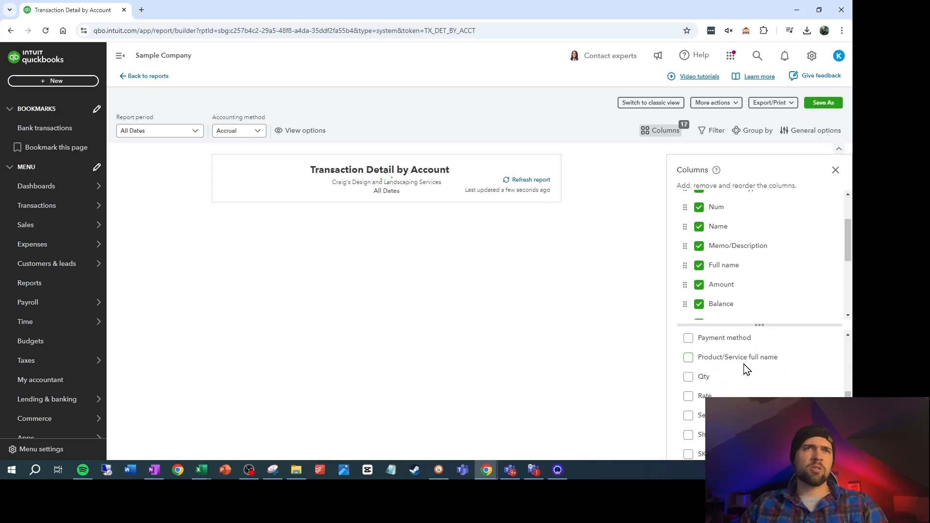
click(688, 379)
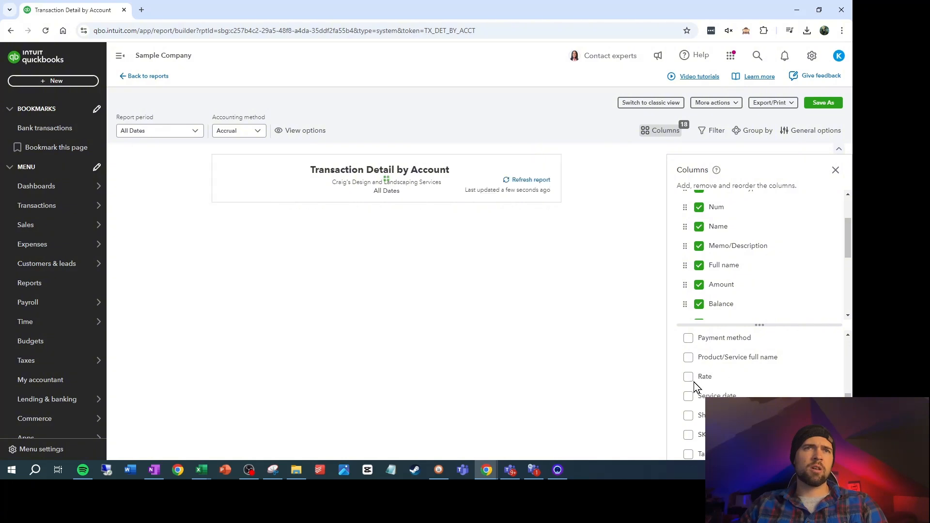
click(690, 378)
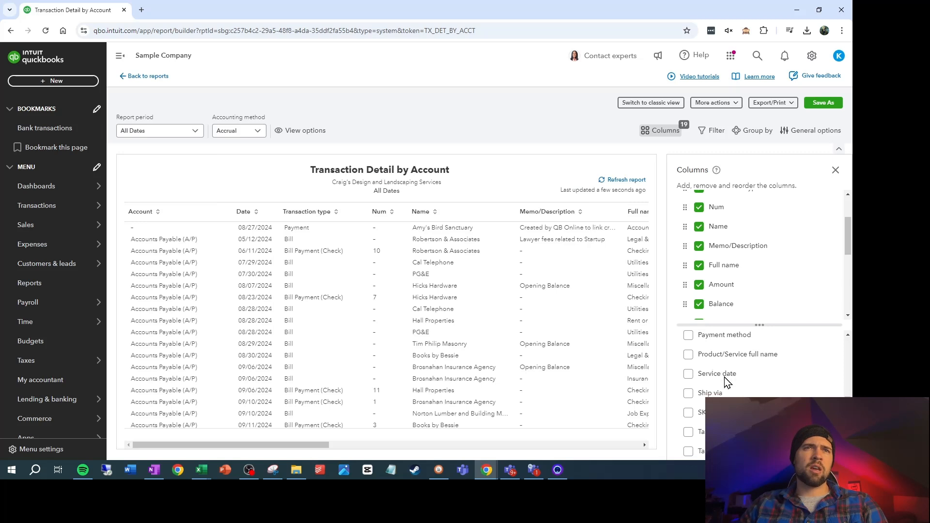
Add the Tax amount, Vendor and additional Transaction type columns, then refresh the report and check the added columns
scroll(727, 380, down, 1)
scroll(746, 380, down, 1)
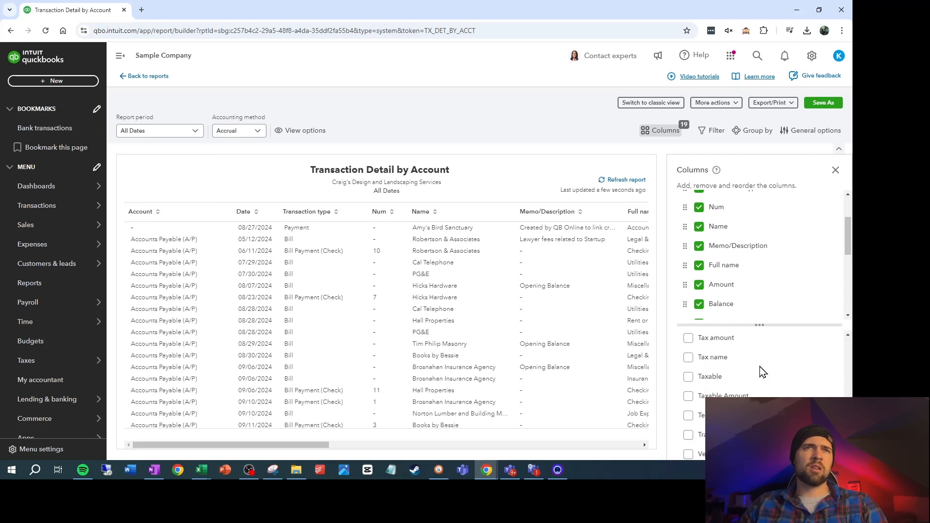
click(689, 338)
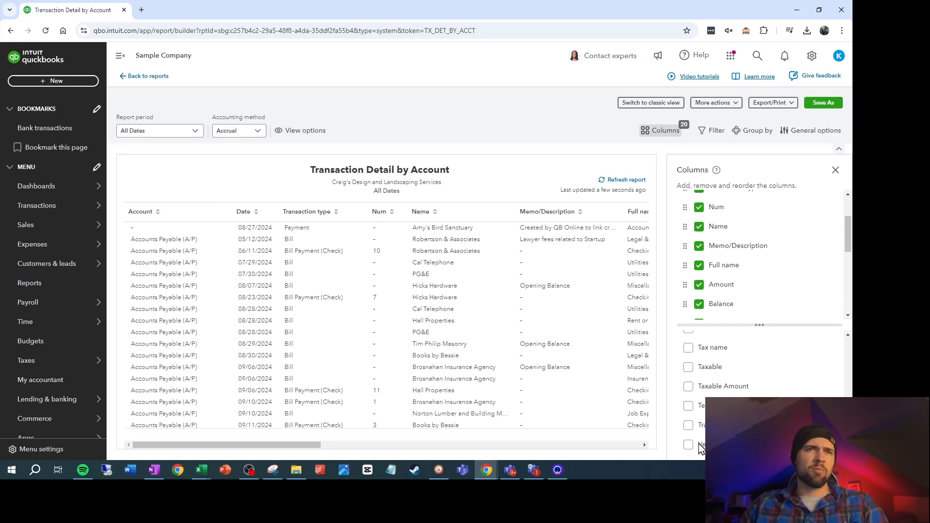
click(689, 446)
click(689, 445)
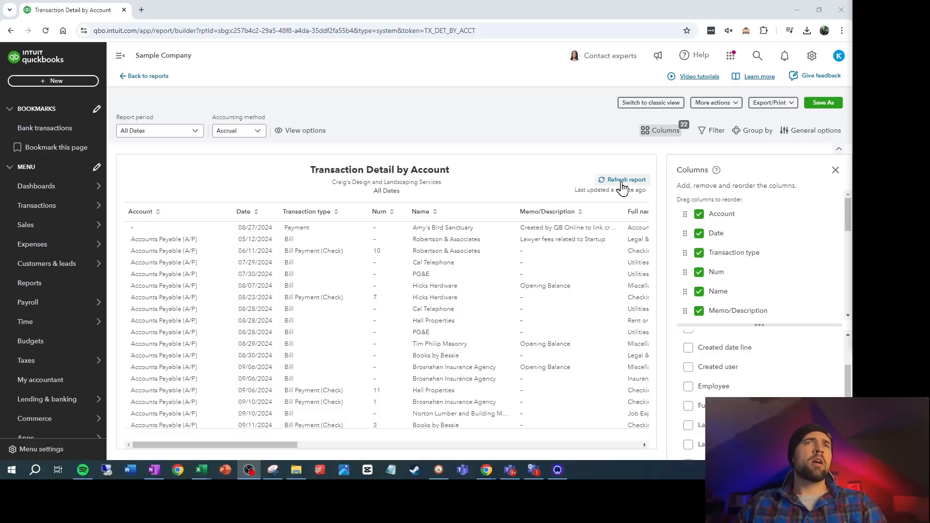
click(622, 183)
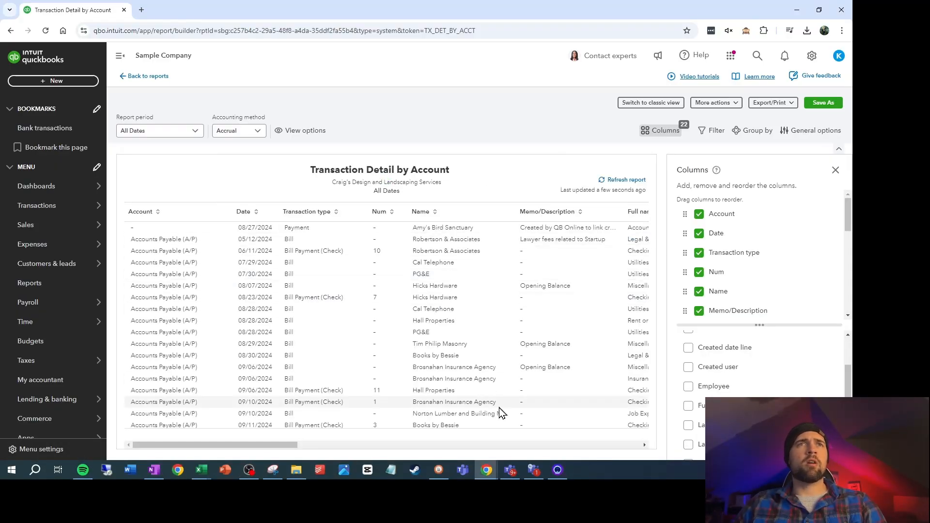
drag(291, 445, 645, 456)
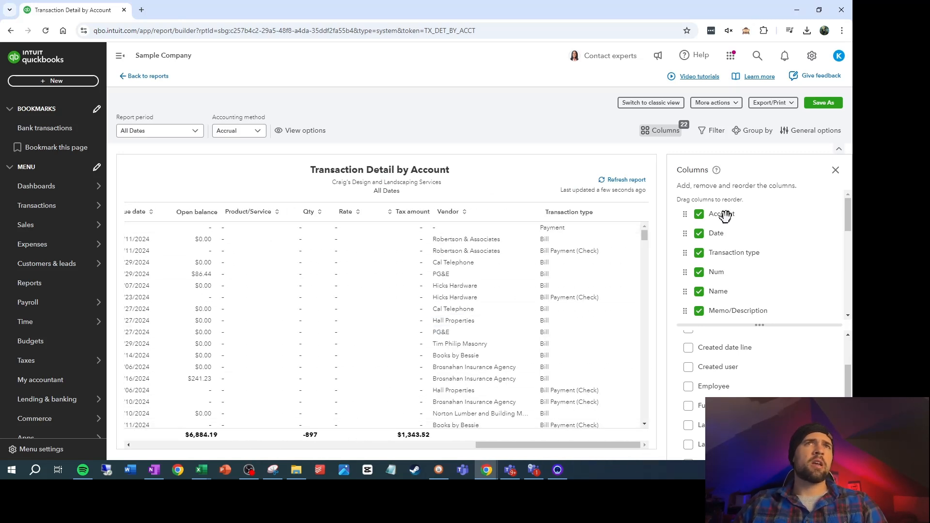
Export the Transaction Detail by Account report to Excel in Downloads as "Journal Item Detail 10-21-24"
click(775, 102)
click(773, 121)
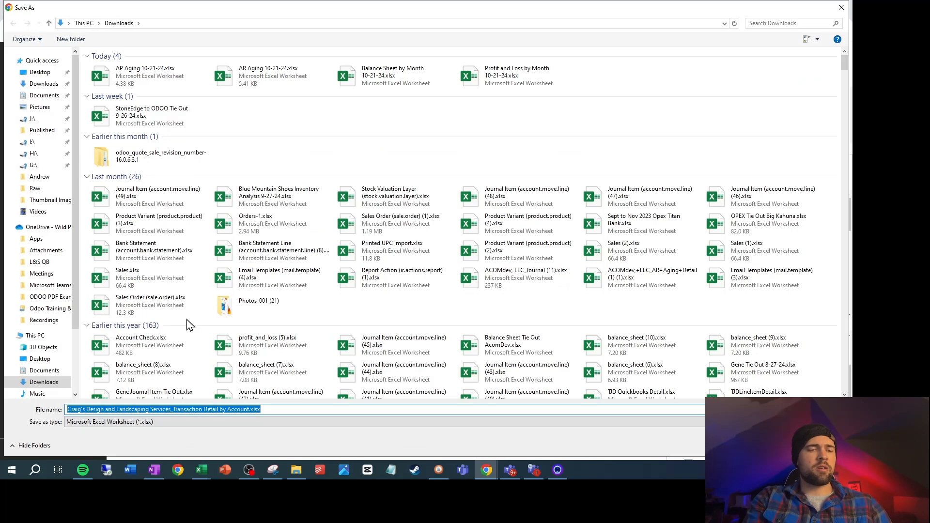
text(Accou)
key(BackSpace)
key(BackSpace)
key(BackSpace)
key(BackSpace)
key(BackSpace)
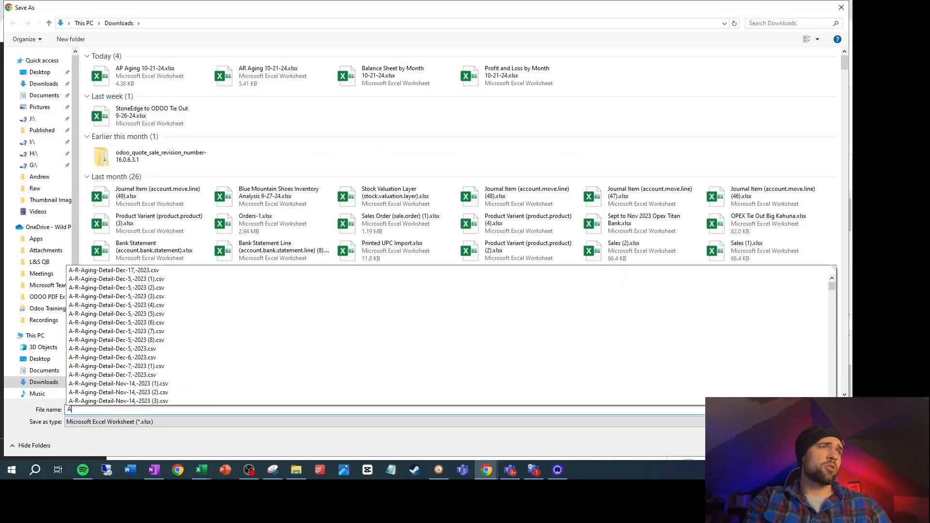
text(Journal Item Detail 10)
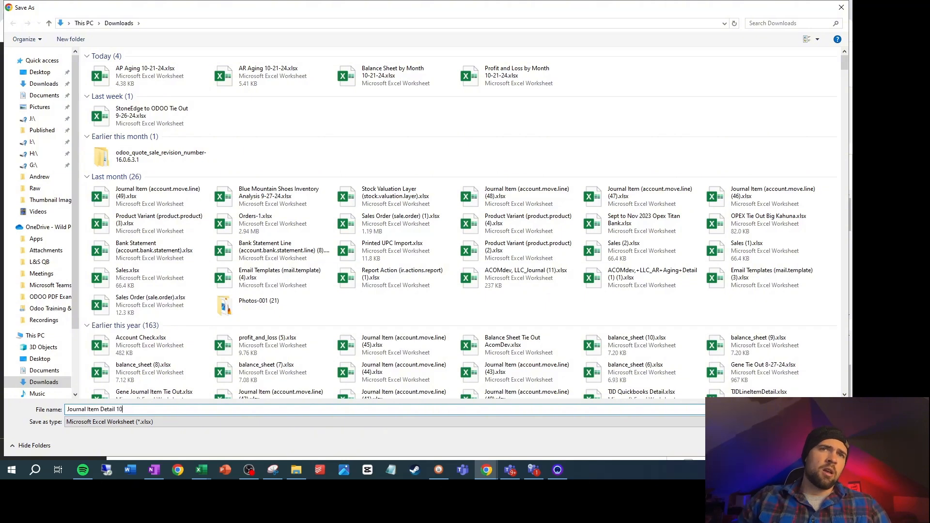
text(-21-24)
key(Return)
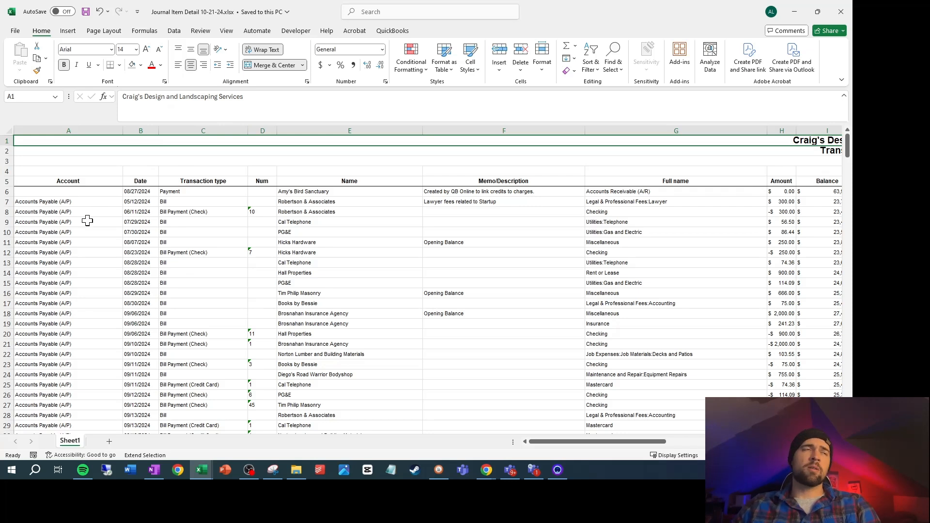
Examine the exported Journal Item Detail worksheet from its first data row down to the totals row, comparing the totals of the debit and credit columns
click(87, 194)
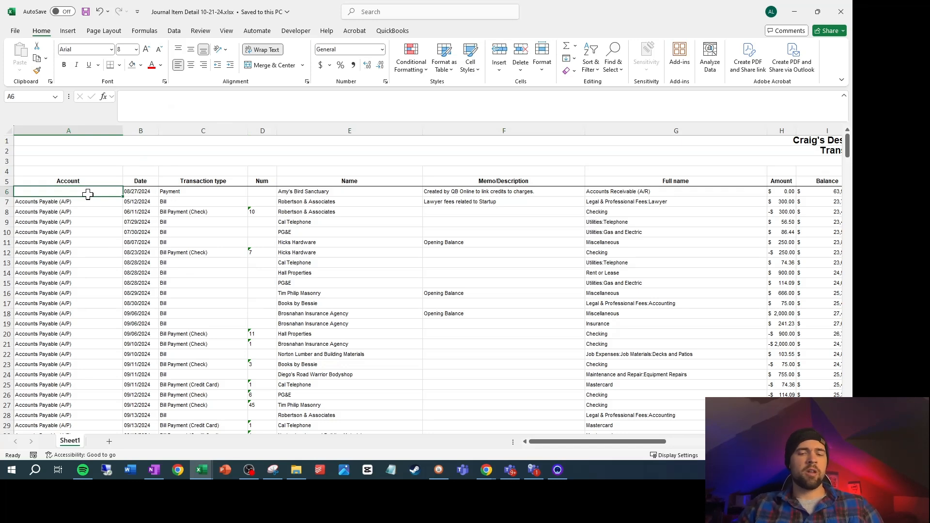
key(ctrl+Down)
key(ctrl+Down)
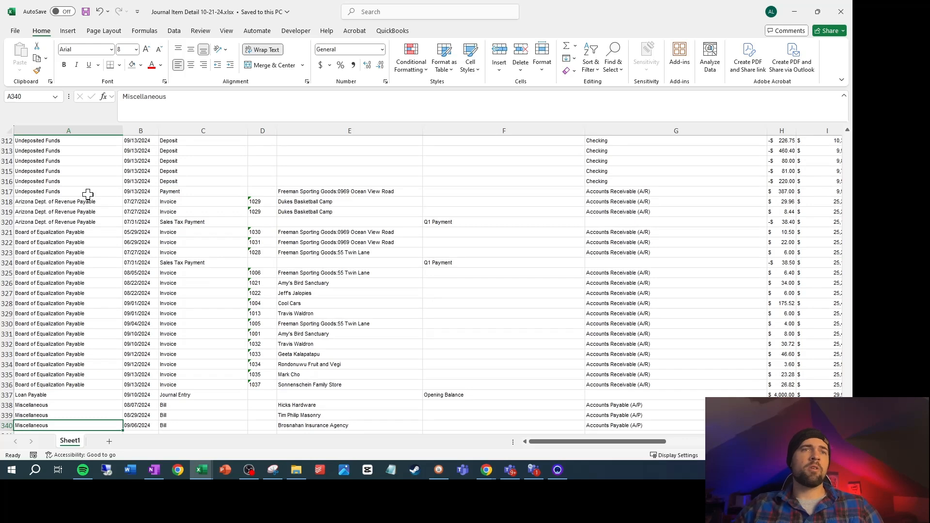
scroll(549, 322, down, 5)
drag(619, 441, 678, 447)
click(650, 283)
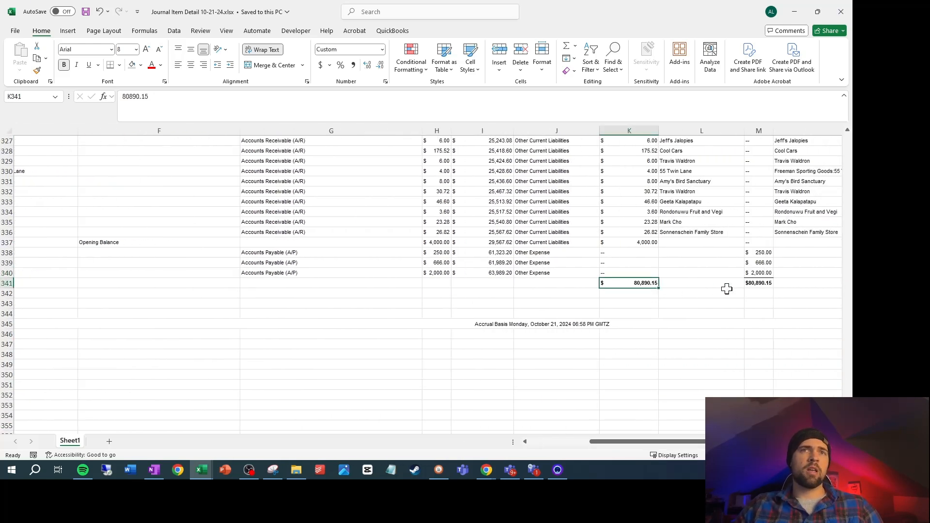
click(770, 283)
key(ctrl+shift+Left)
key(ctrl+shift+Left)
click(610, 334)
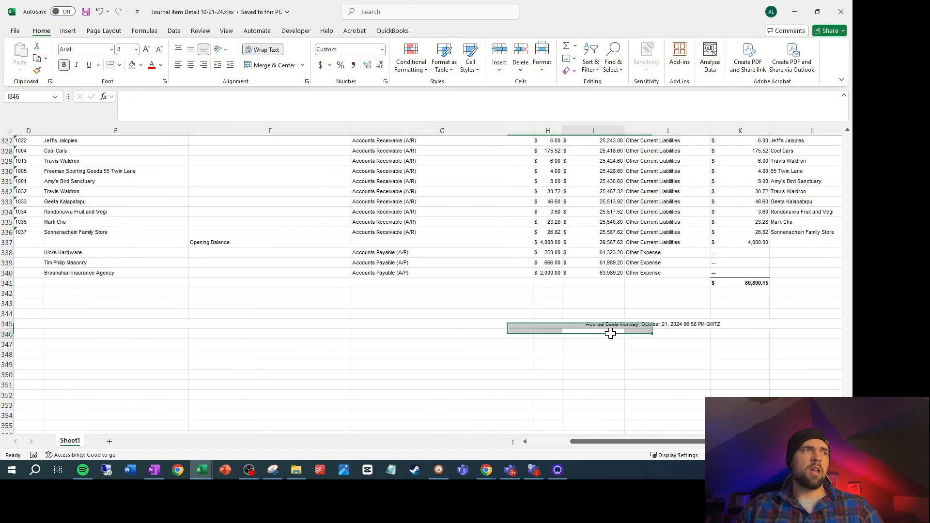
In QuickBooks Online, open the Account List report and add the Account column to it
click(561, 323)
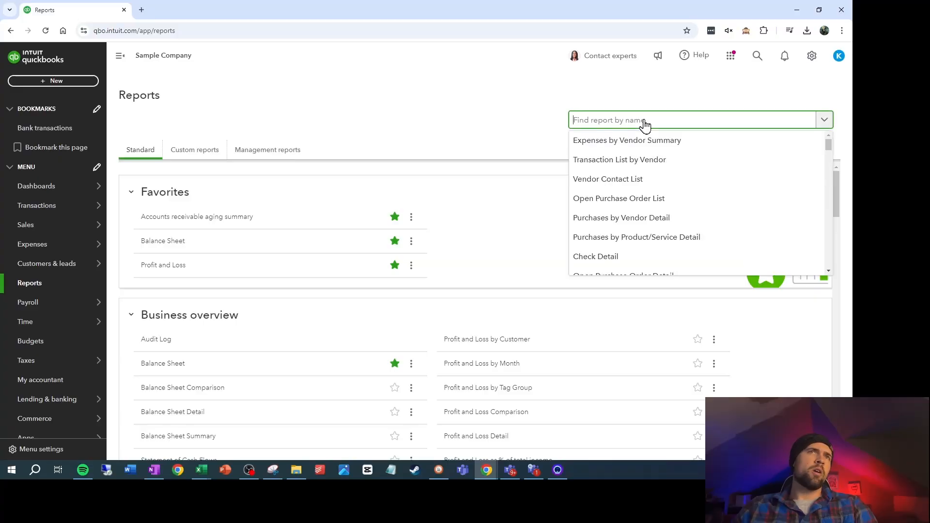
text(account)
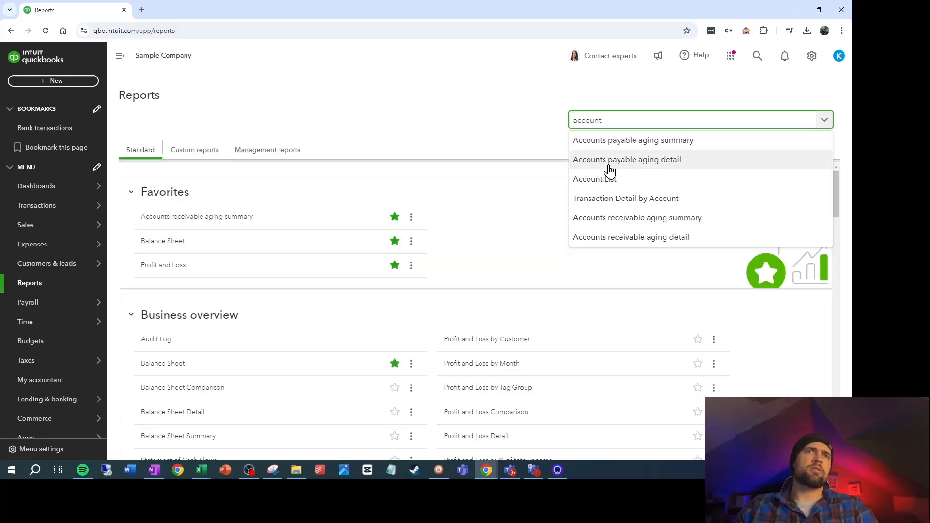
click(608, 180)
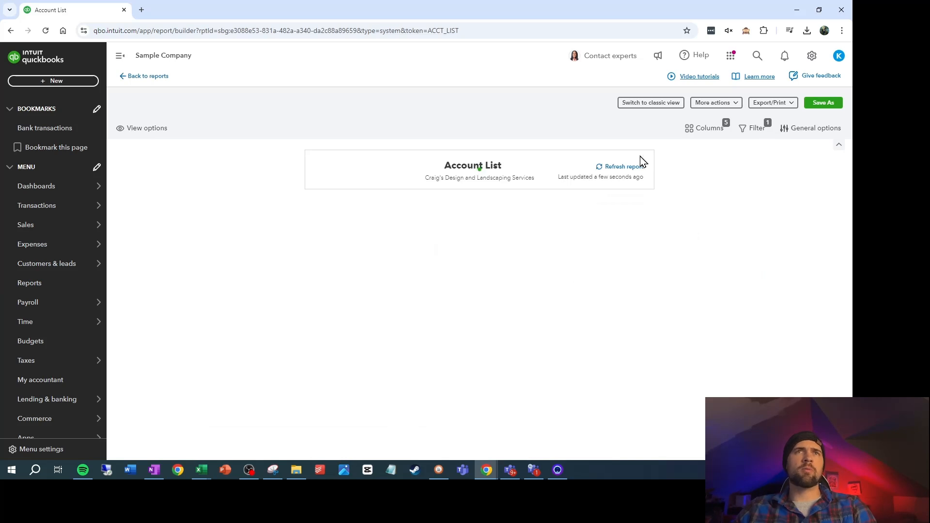
click(706, 129)
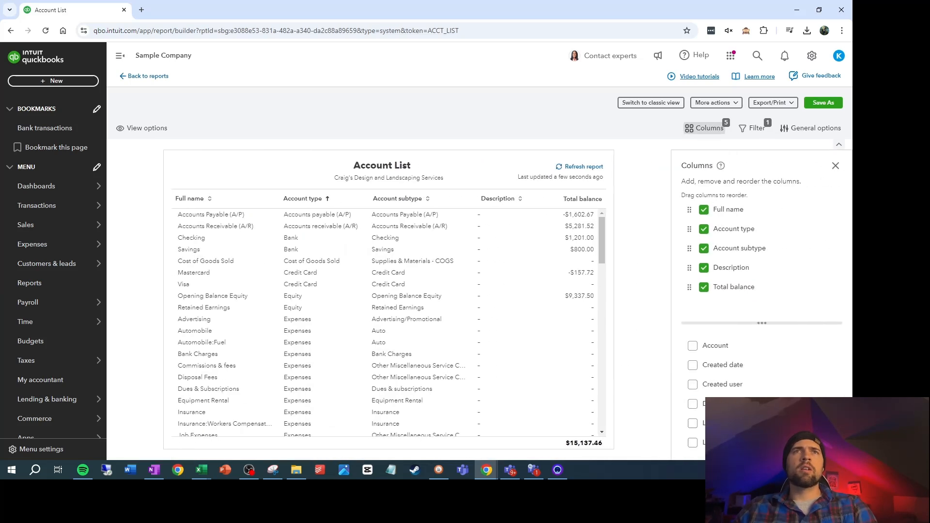
click(688, 346)
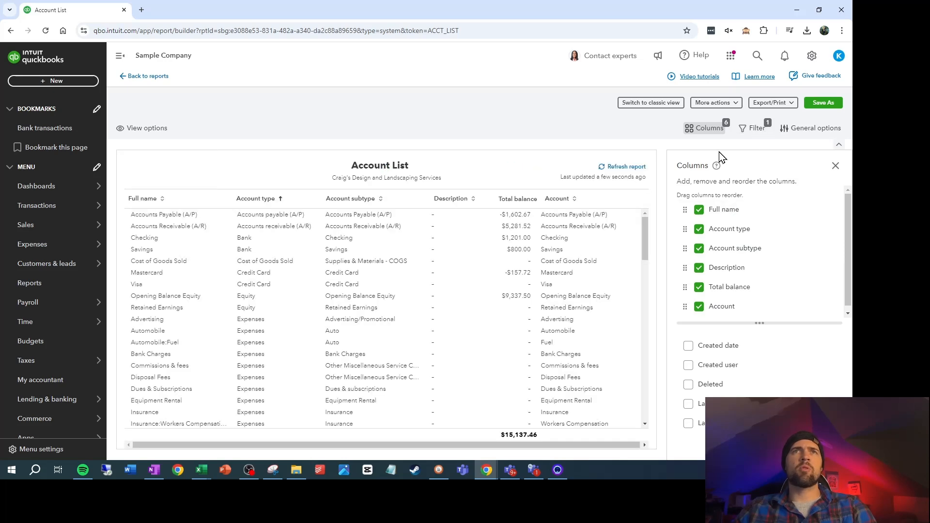
Export the Account List report to Excel in Downloads as "Account List 10-21-24", replacing any file of that name
click(773, 103)
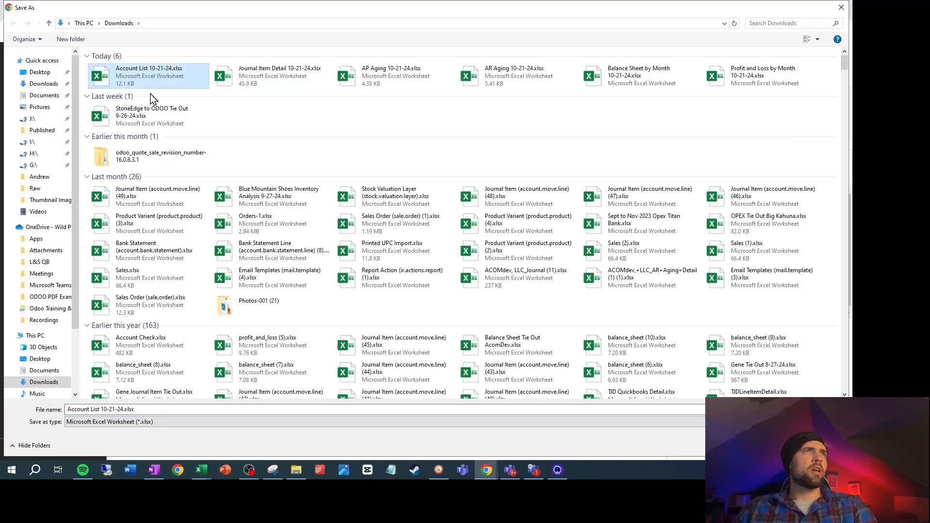
key(Return)
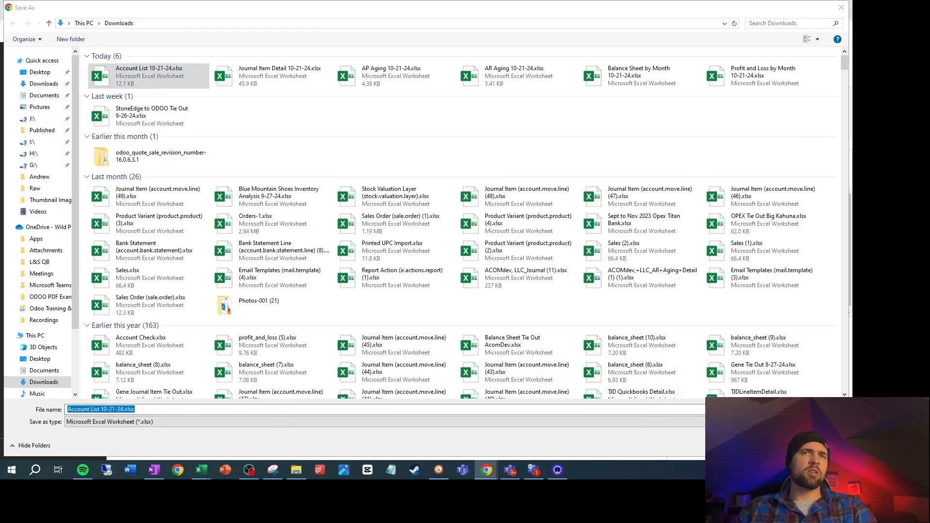
click(450, 235)
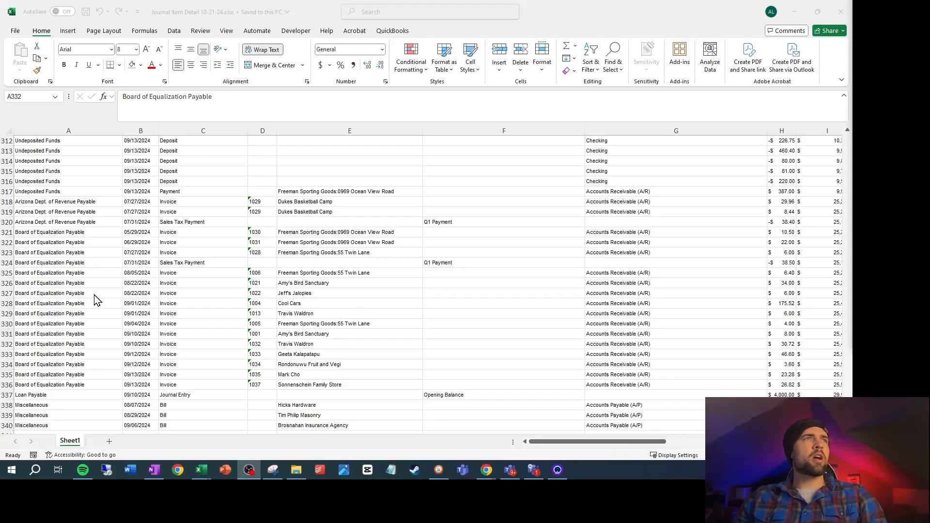
In Excel, save a copy of the Journal Item Detail workbook in Downloads as "Financial Import 10-21-24"
click(15, 31)
click(40, 180)
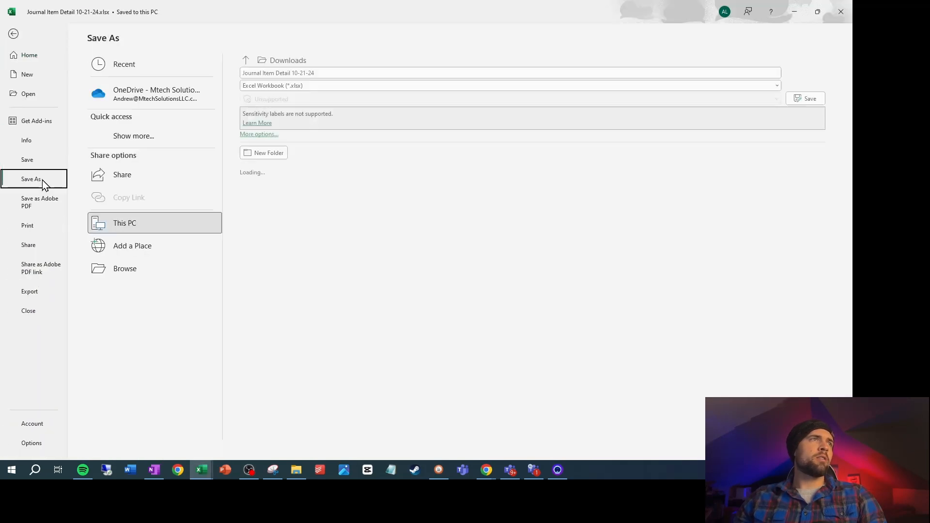
click(284, 73)
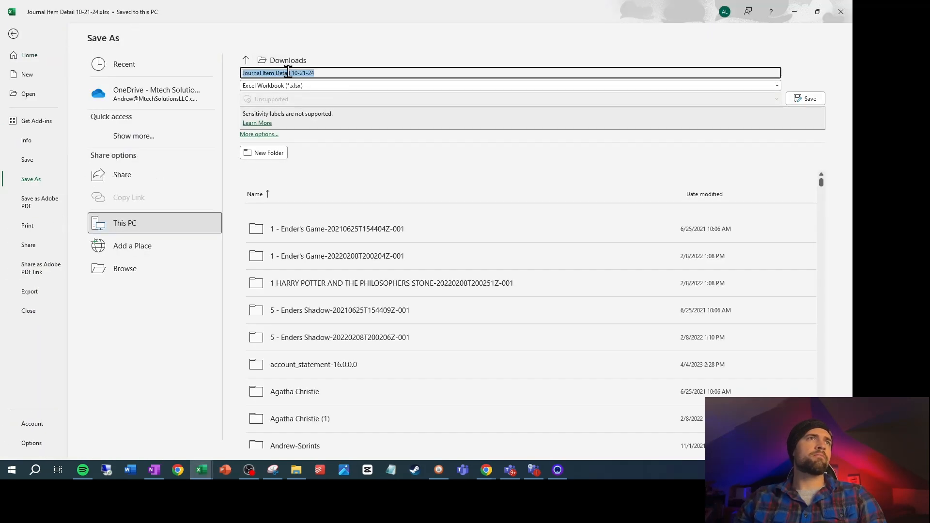
click(292, 73)
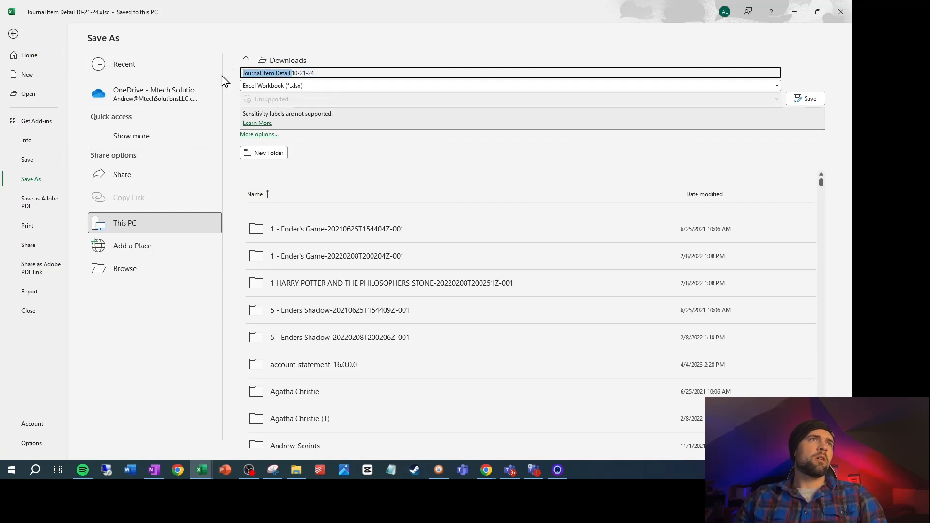
text(Financi)
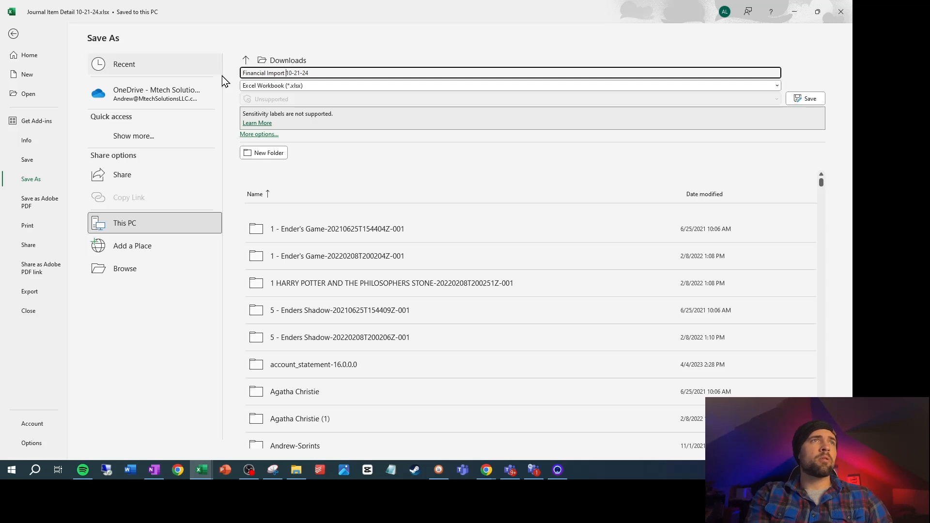
click(806, 100)
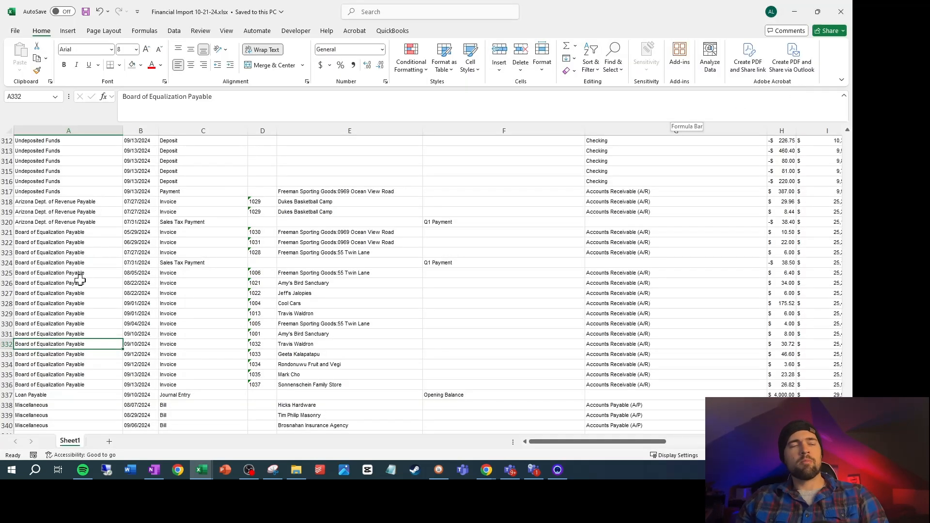
Rename the transaction detail sheet as "QBs Detail"
right_click(72, 450)
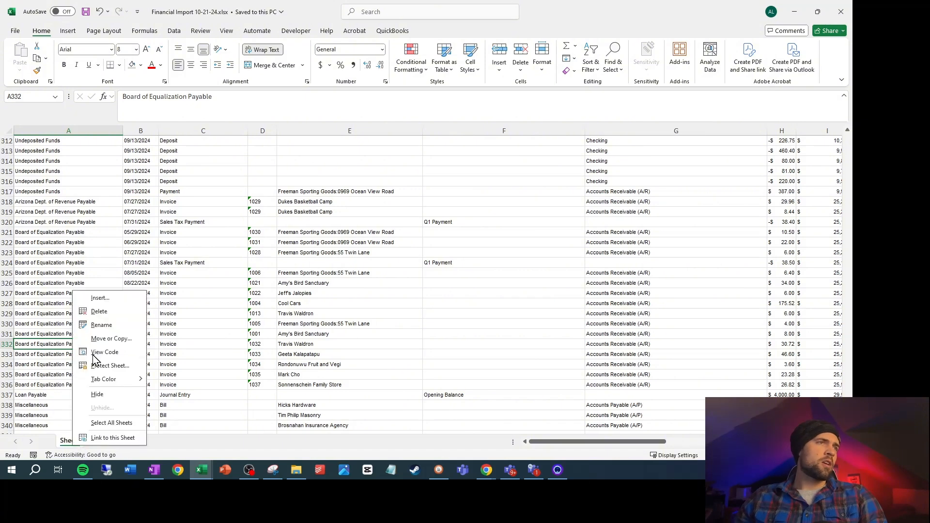
click(102, 326)
text(QBs Detail)
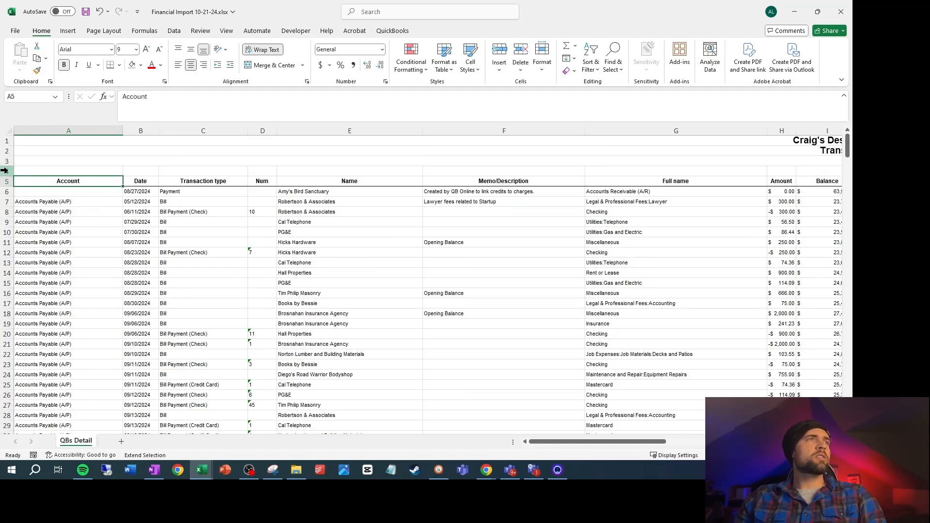
Delete rows 1 to 4 above the column headers on the QBs Detail sheet
shift+click(8, 170)
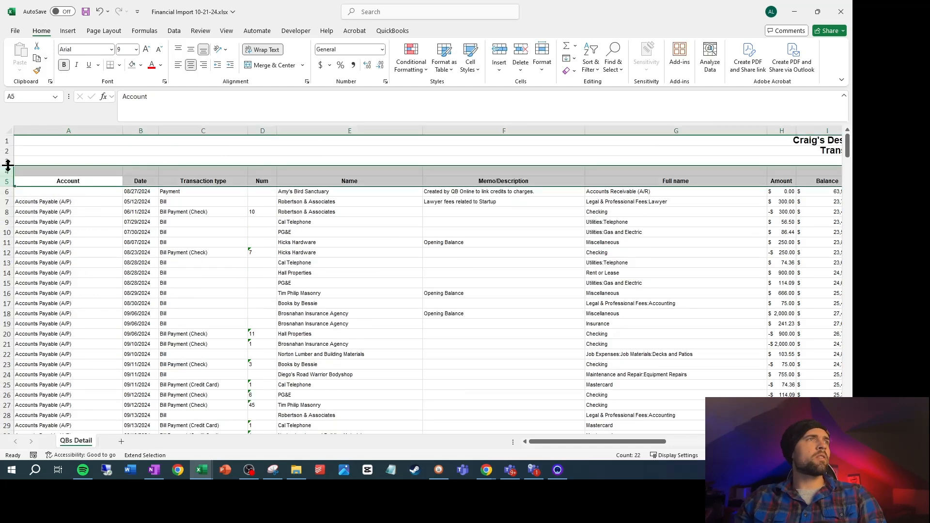
drag(5, 141, 5, 172)
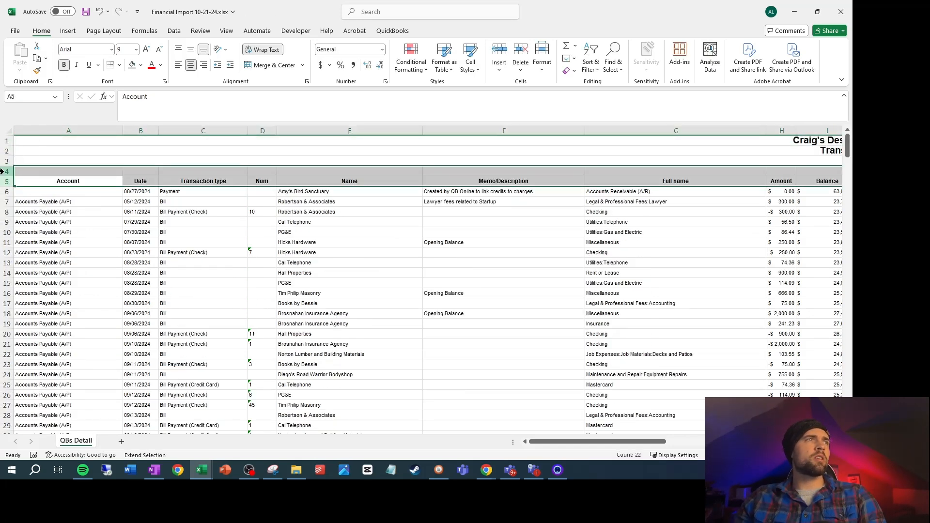
click(27, 163)
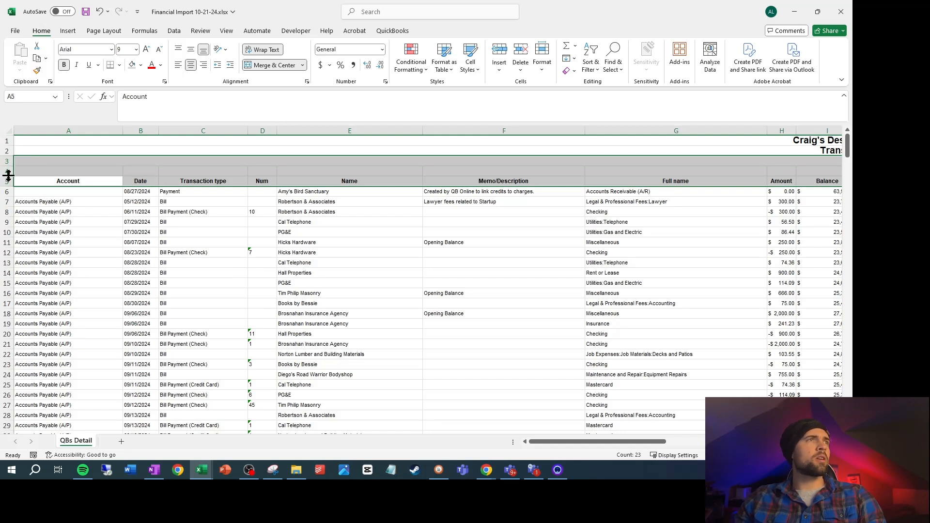
click(2, 172)
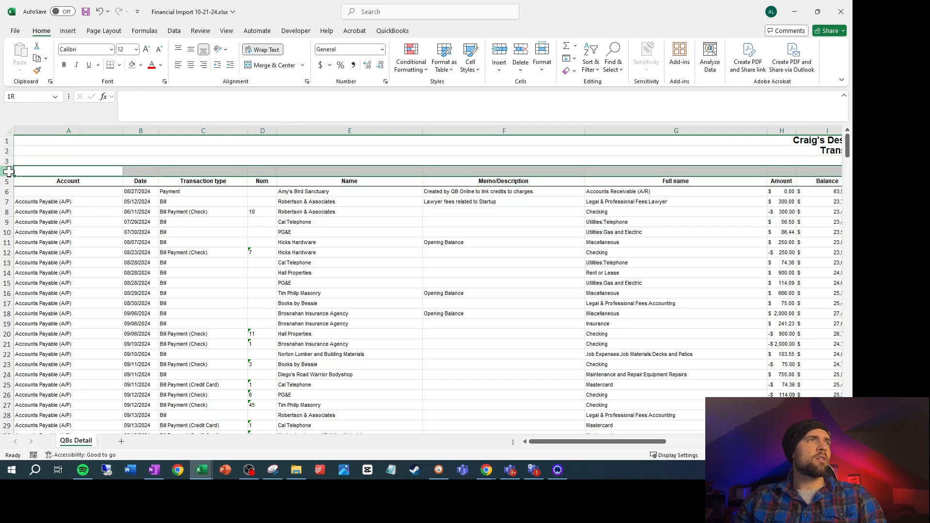
drag(9, 171, 8, 141)
right_click(7, 141)
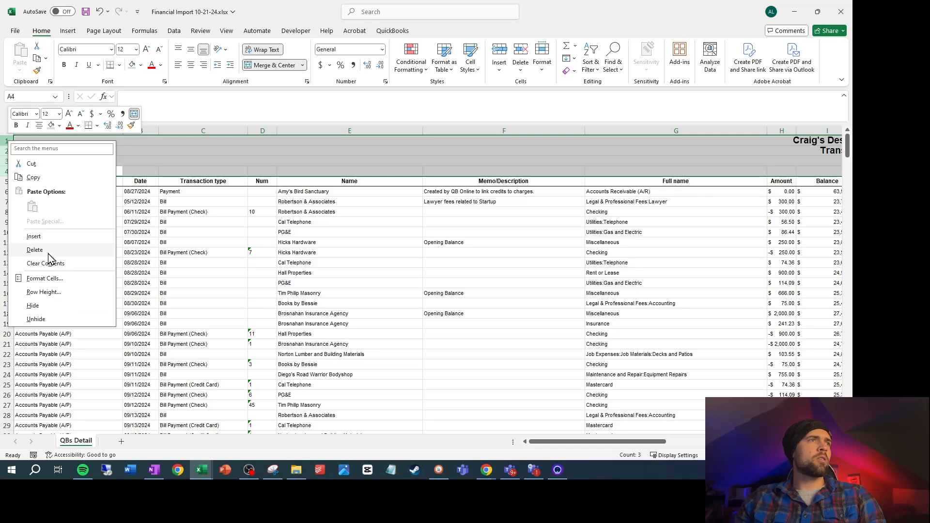
click(35, 250)
Delete the total and footer rows 337 to 342 below the last transaction on the QBs Detail sheet
click(60, 241)
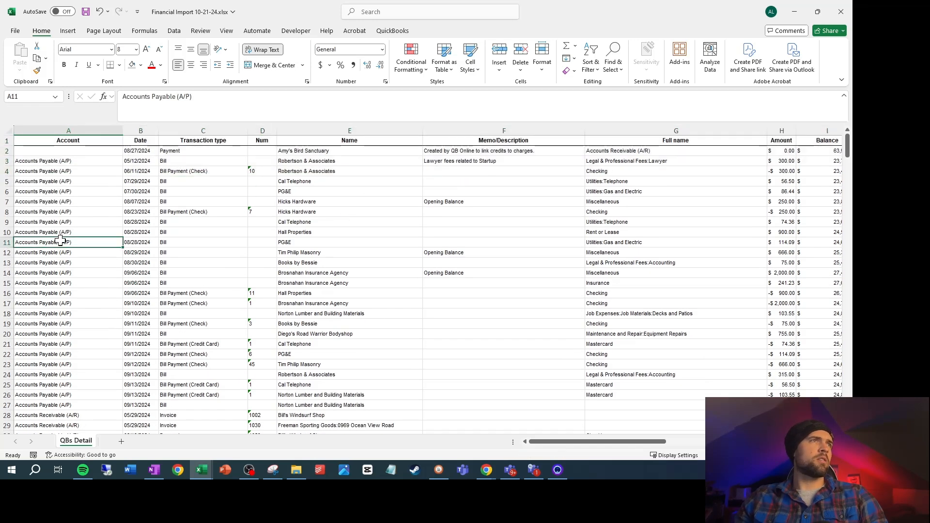
key(ctrl+Down)
scroll(70, 252, down, 3)
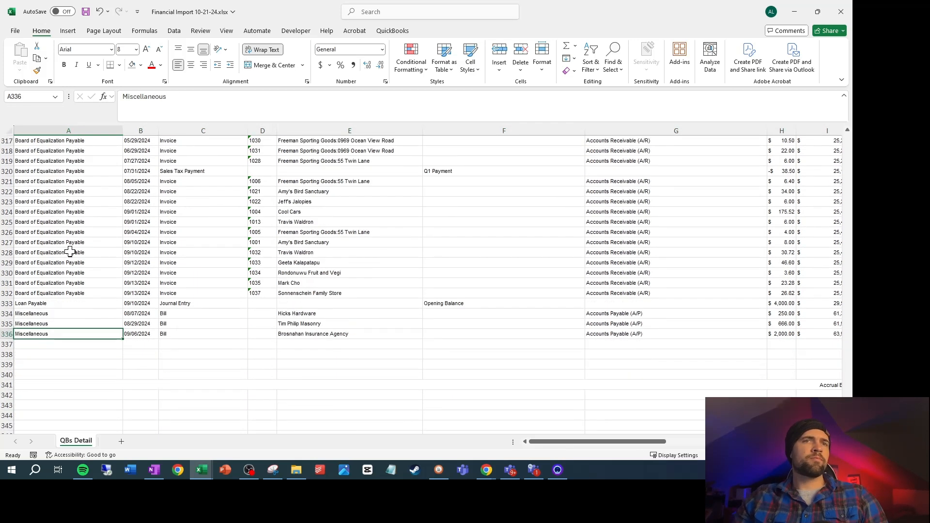
drag(4, 344, 3, 395)
right_click(5, 383)
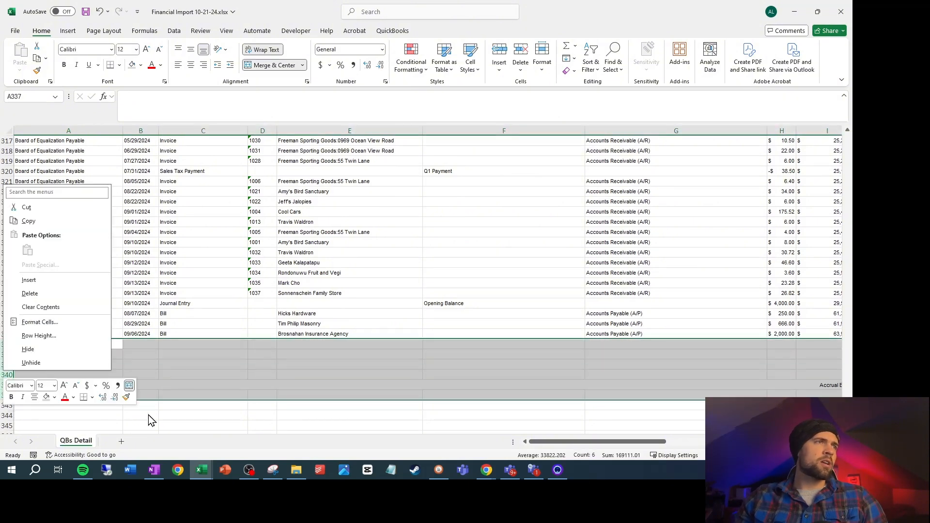
click(48, 293)
scroll(352, 313, up, 3)
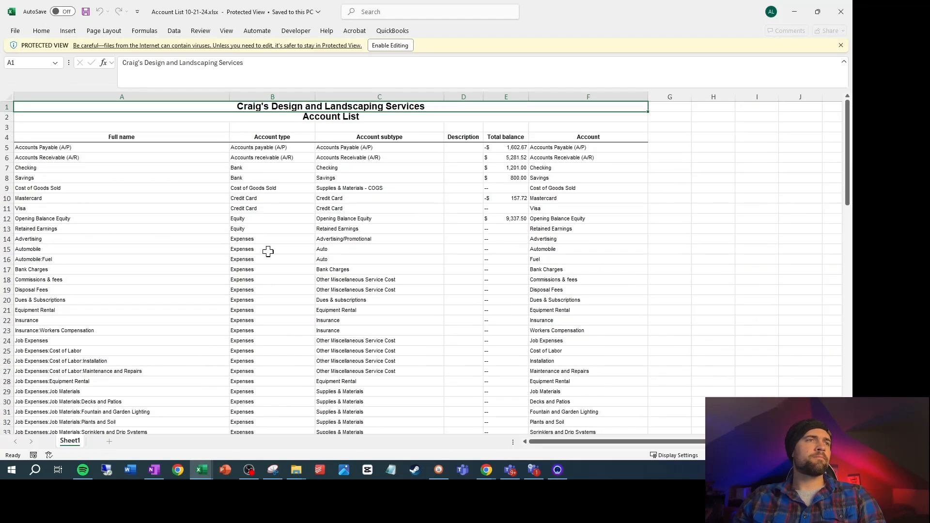
Enable editing in the Account List 10-21-24 workbook and copy its table from the header row to the last account, without total and footer
click(390, 45)
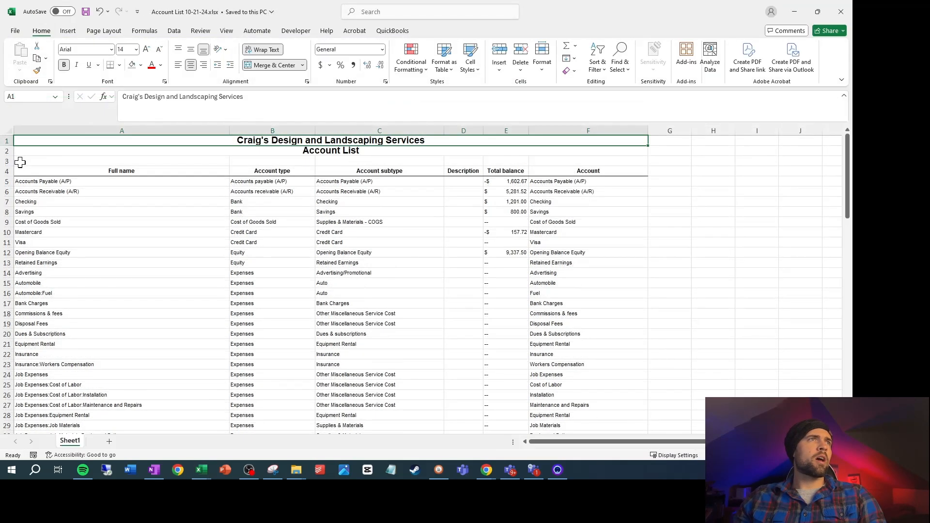
click(52, 172)
key(ctrl+shift+End)
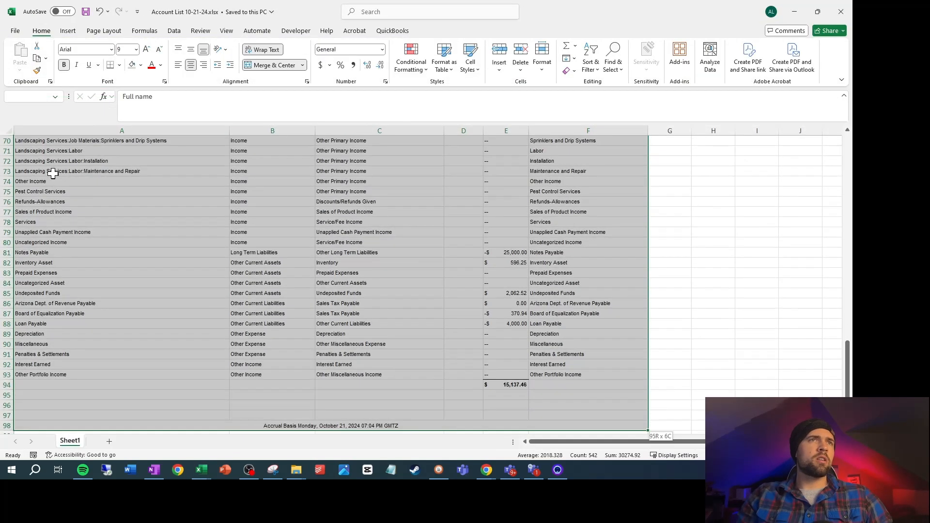
key(shift+Up)
key(shift+Up)
key(shift+Up)
key(shift+Up)
key(shift+Up)
key(ctrl+c)
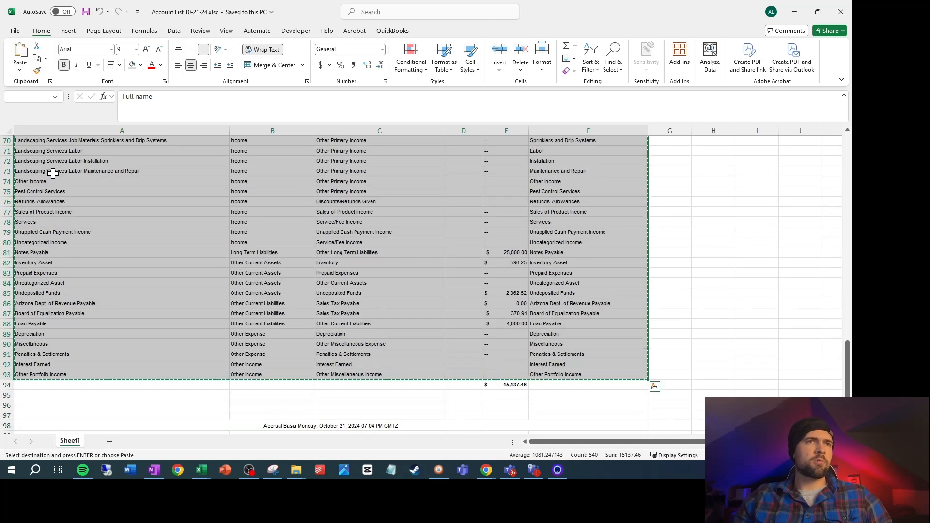
Paste the account table into a new sheet of Financial Import 10-21-24 and fit its column widths and row heights
click(201, 470)
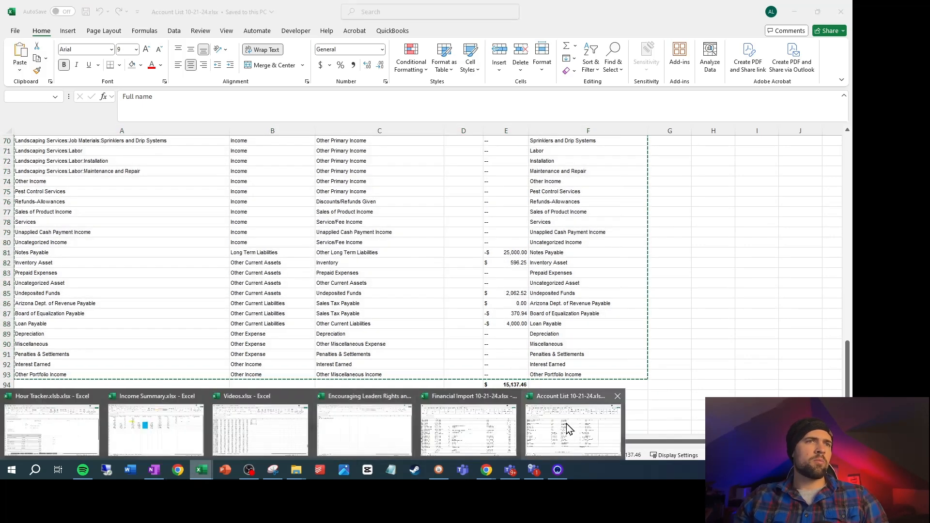
click(487, 428)
click(121, 441)
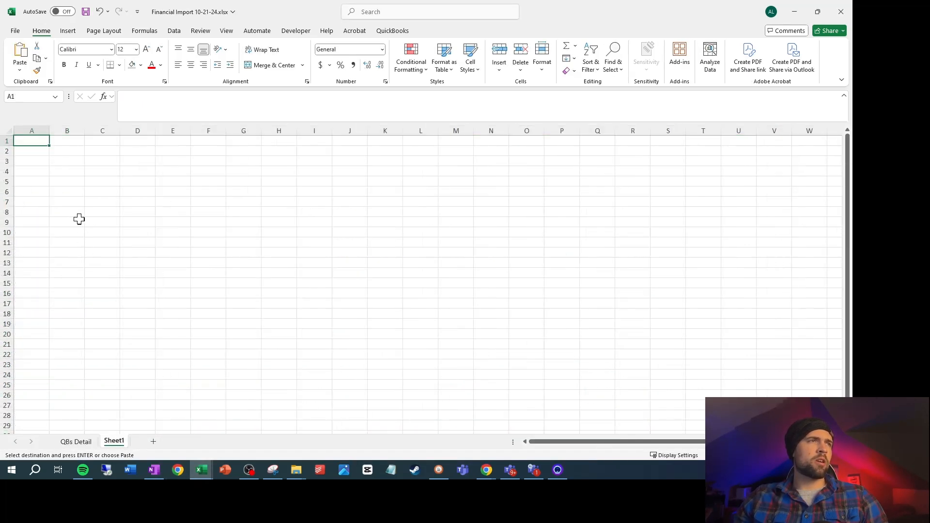
key(ctrl+v)
click(67, 192)
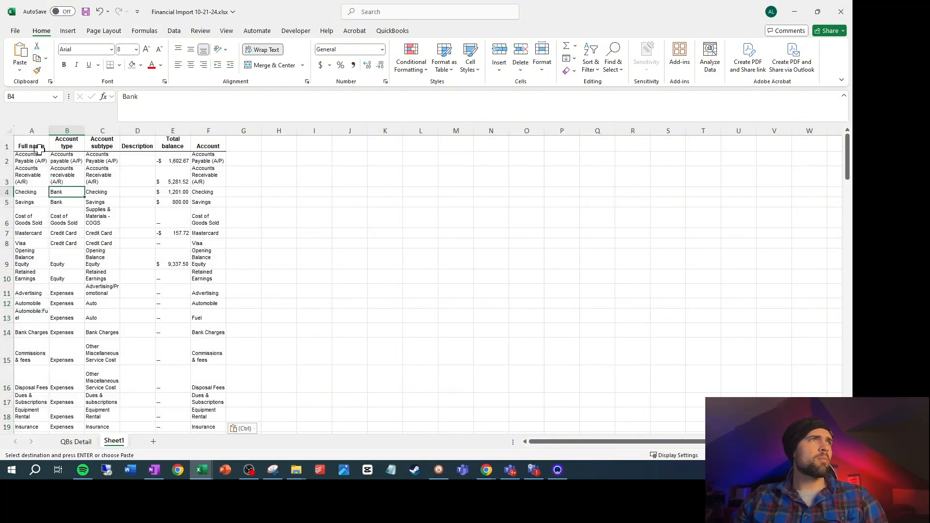
click(10, 130)
drag(7, 167, 6, 160)
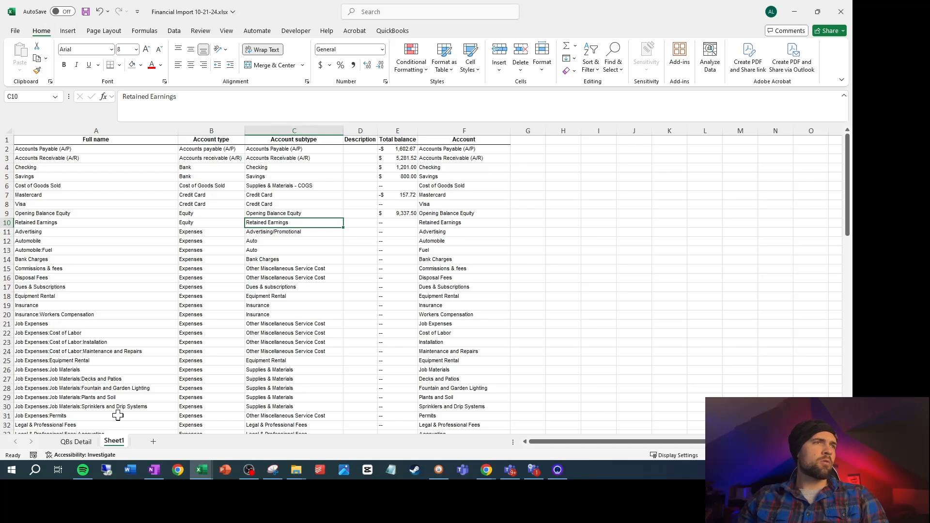
Rename the sheet holding the account table as "Accounts"
right_click(112, 444)
click(156, 321)
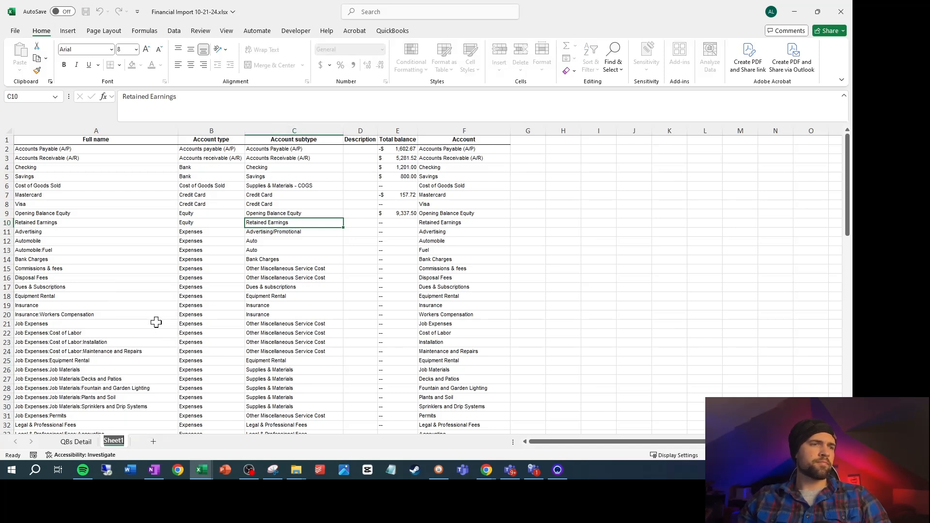
text(Accounts)
click(156, 322)
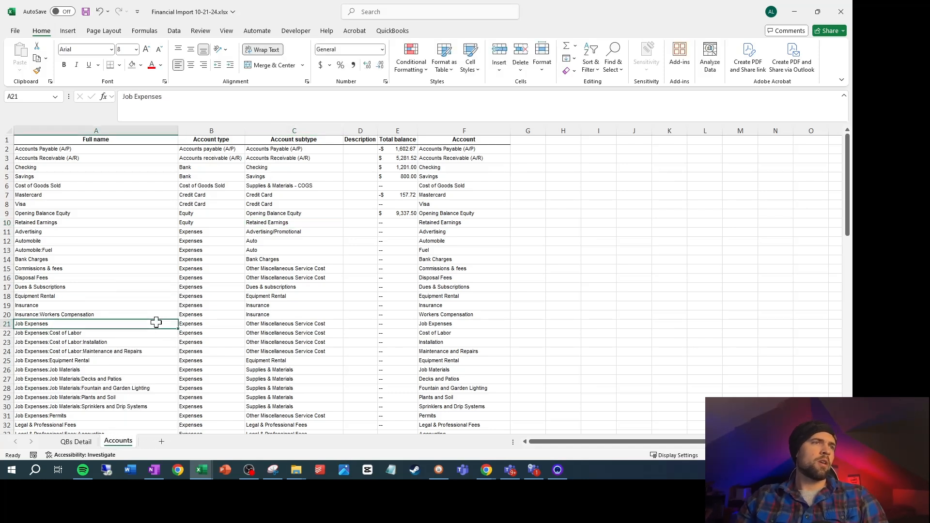
Add a new sheet after Accounts and name it "Account Type Matrix"
click(162, 441)
right_click(152, 443)
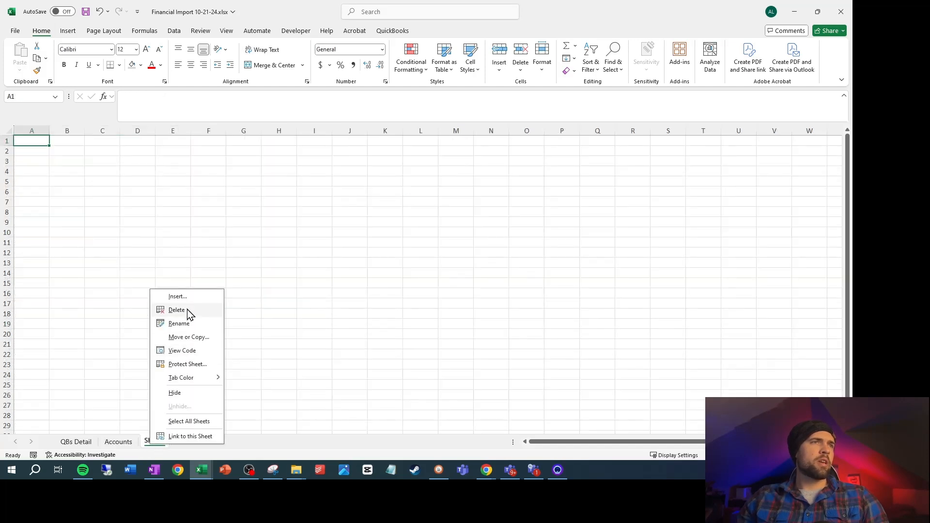
click(181, 324)
text(Account Type Matrix)
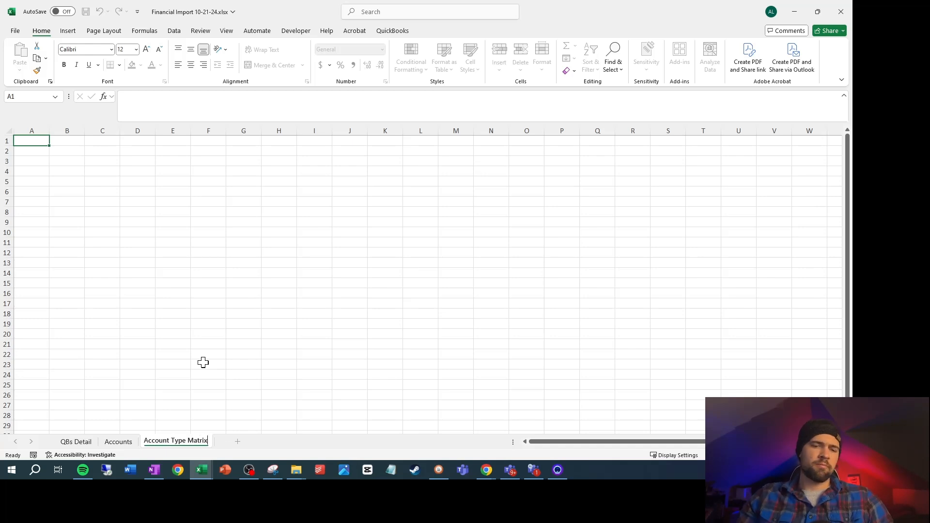
click(203, 363)
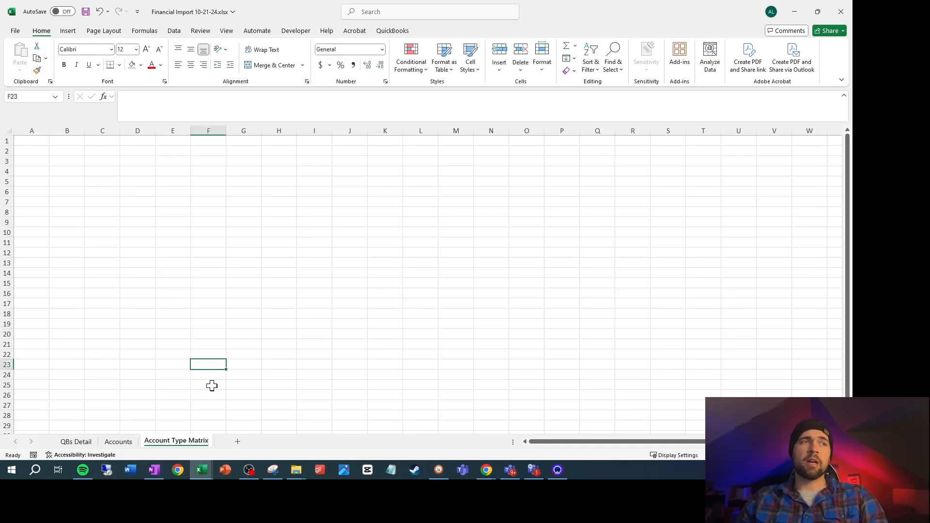
Copy the account types from B2 down to the last row of the Accounts sheet into Account Type Matrix, starting at A2
scroll(186, 240, up, 9)
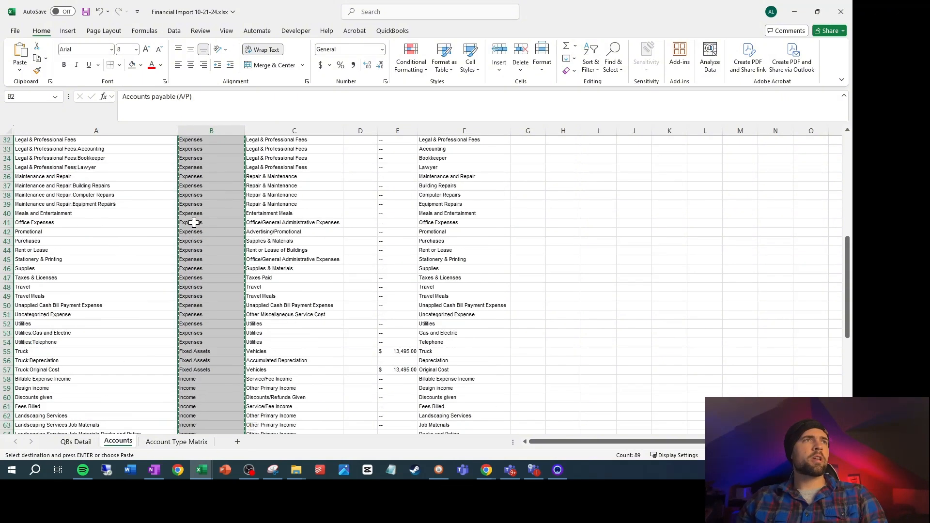
shift+click(194, 222)
key(ctrl+shift+Up)
key(shift+Down)
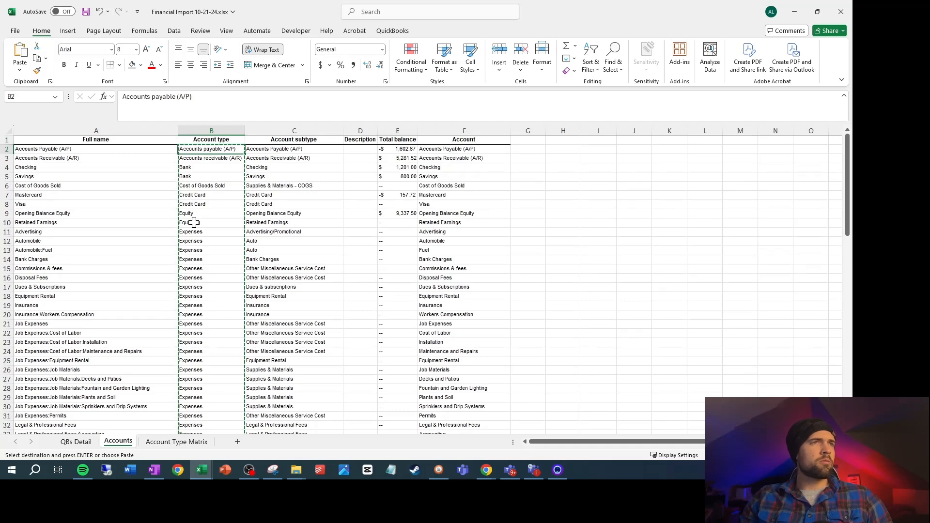
key(ctrl+shift+Down)
key(ctrl+c)
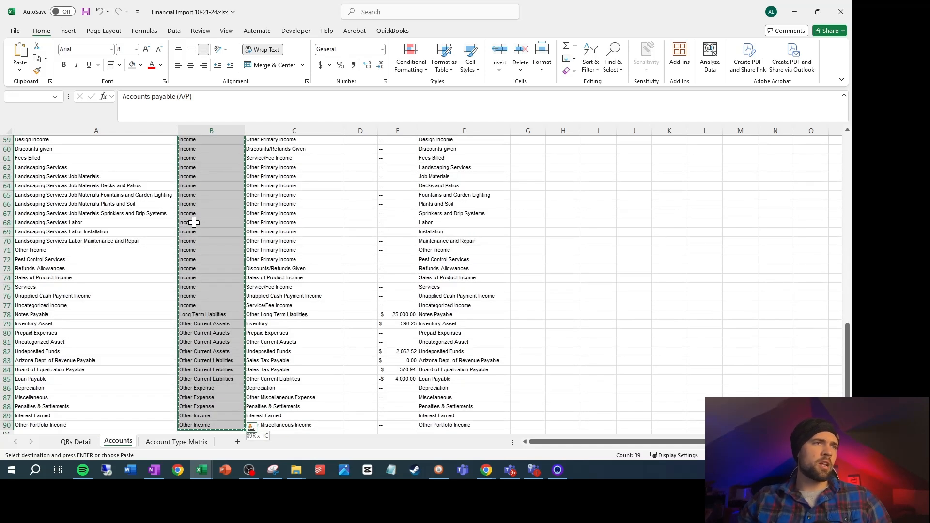
click(174, 441)
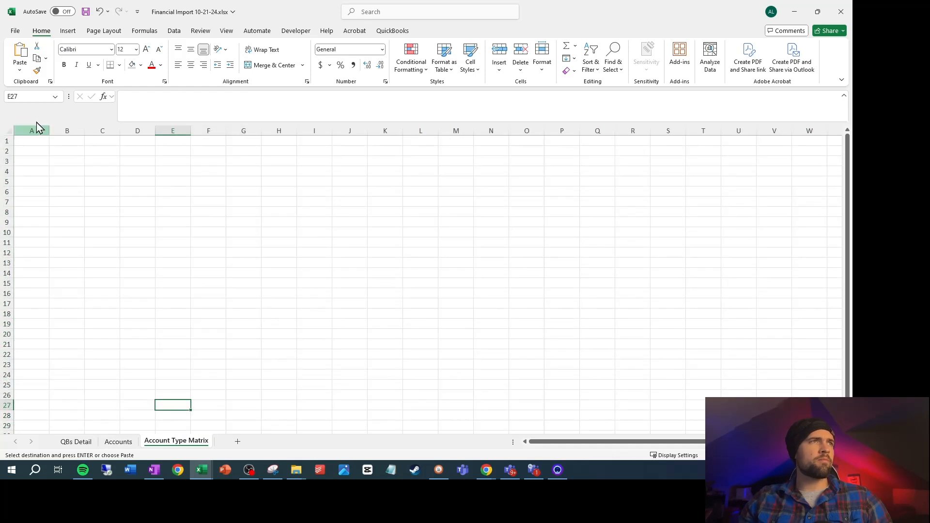
click(39, 152)
key(ctrl+v)
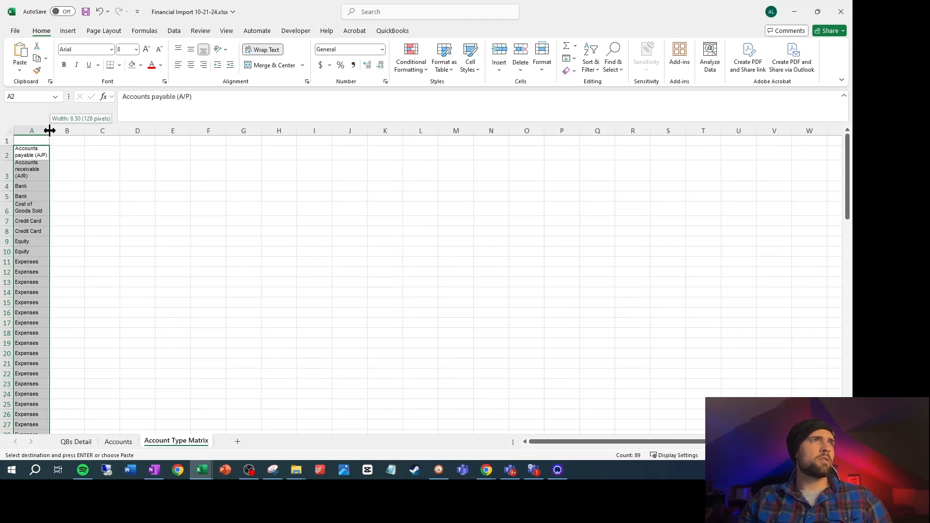
Enter the header "Account Type" in cell A1 of the Account Type Matrix sheet
click(32, 142)
text(Accoun)
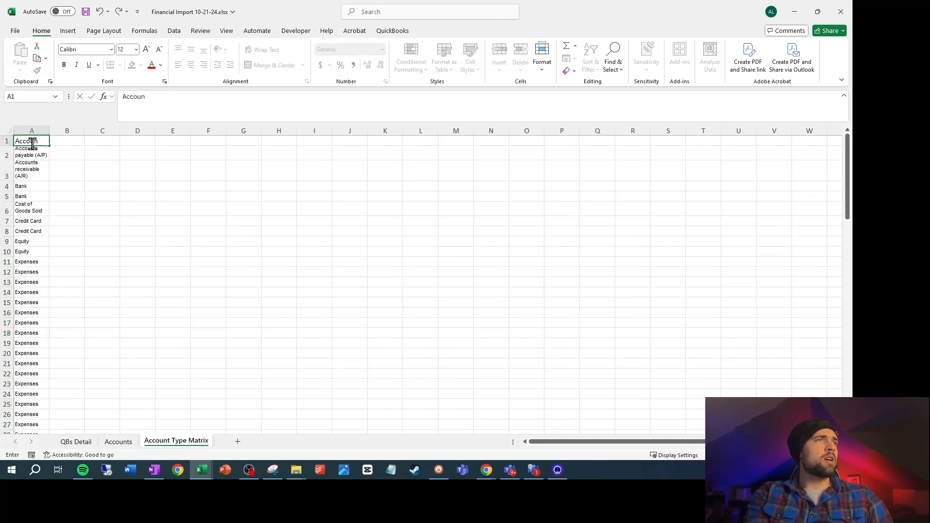
text(t Type)
key(Return)
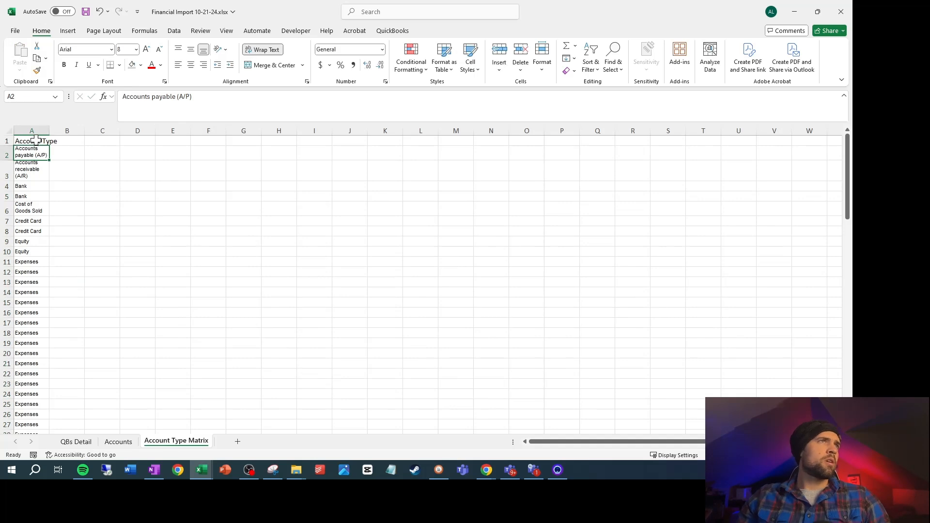
Remove the duplicate values from the Account Type column, treating the first row as a header
click(35, 131)
click(174, 33)
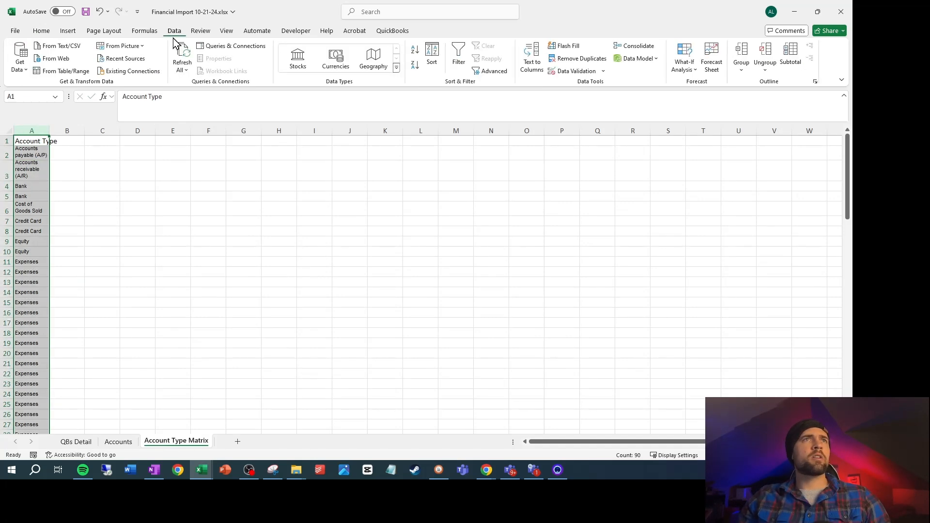
click(578, 58)
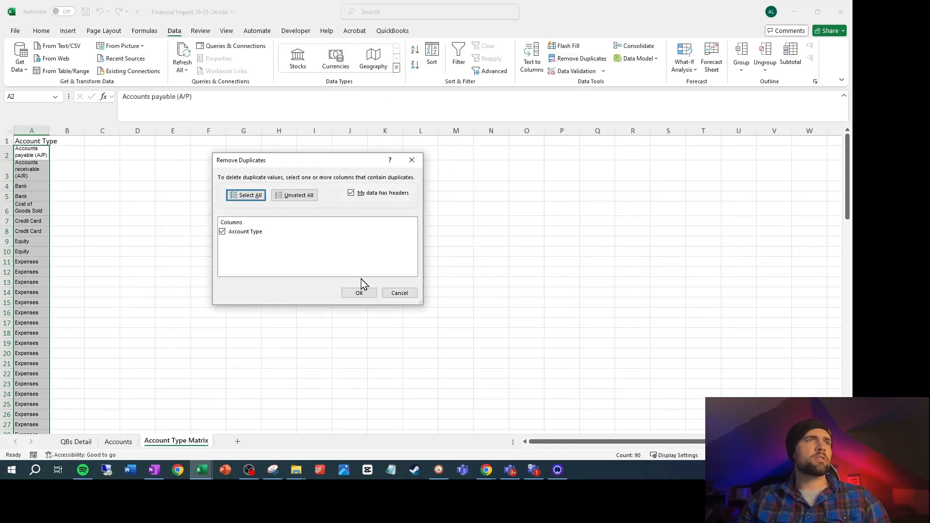
click(354, 292)
click(430, 262)
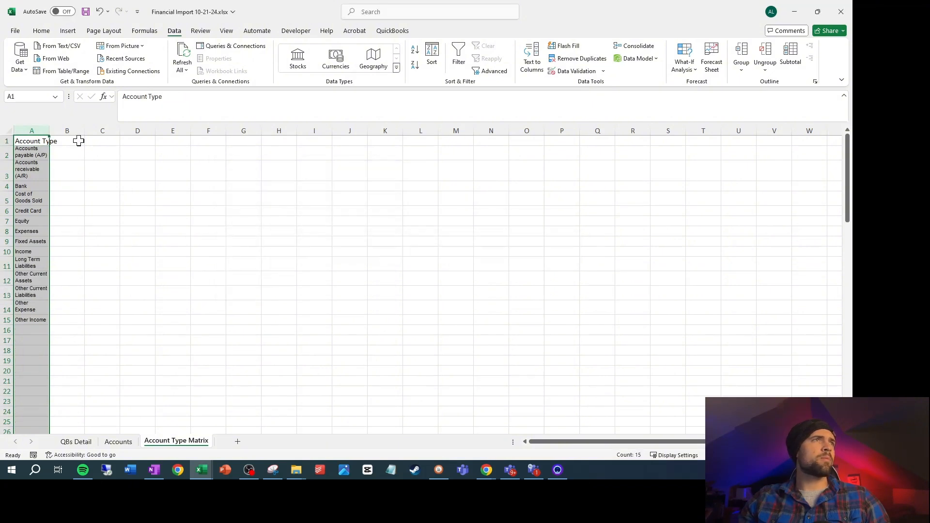
Fit column A to its contents and give all rows of the Account Type Matrix sheet an even single-line height
double_click(49, 131)
double_click(12, 158)
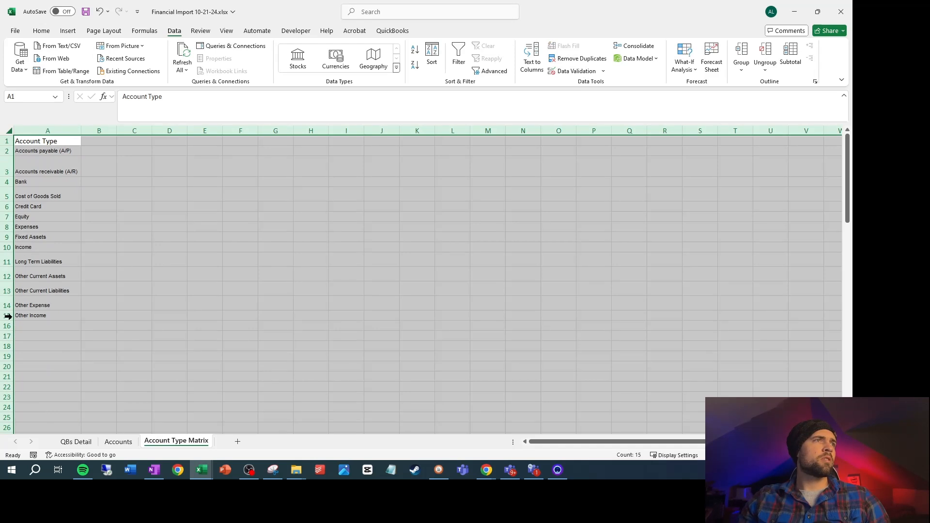
drag(9, 320, 11, 319)
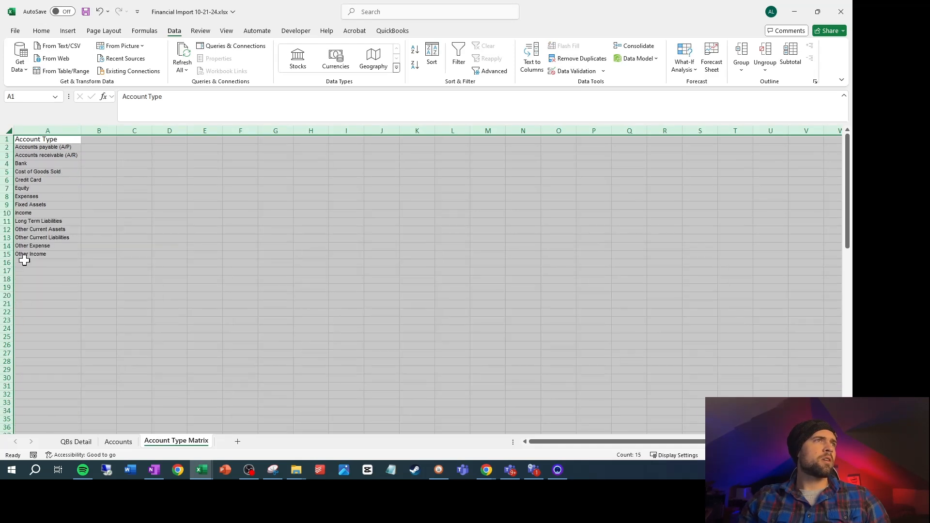
drag(12, 260, 11, 262)
click(134, 195)
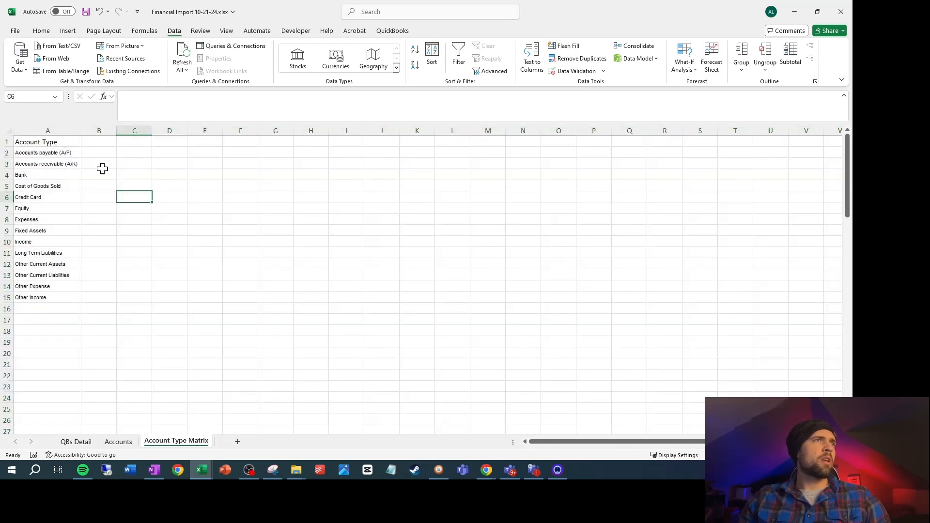
Enter the header "Financial Report" in cell B1 and fit column B to its contents
click(101, 143)
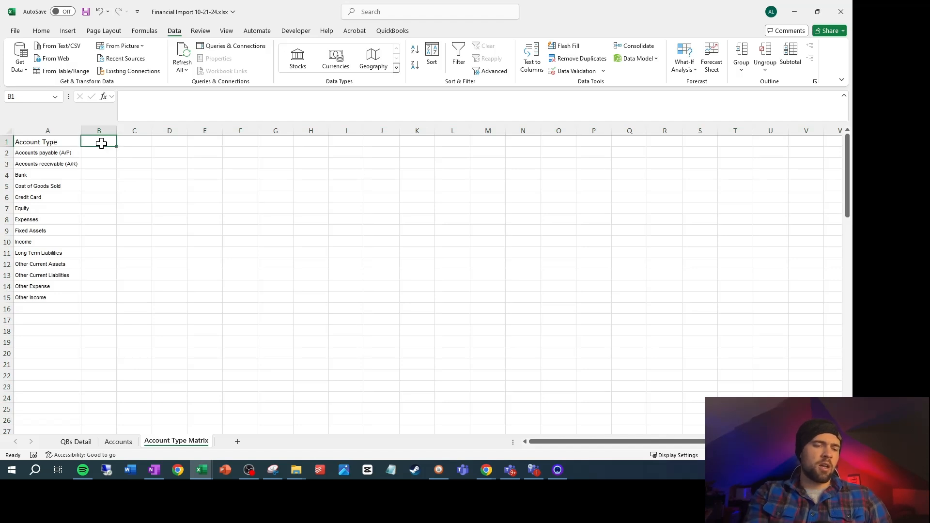
text(Financial Report)
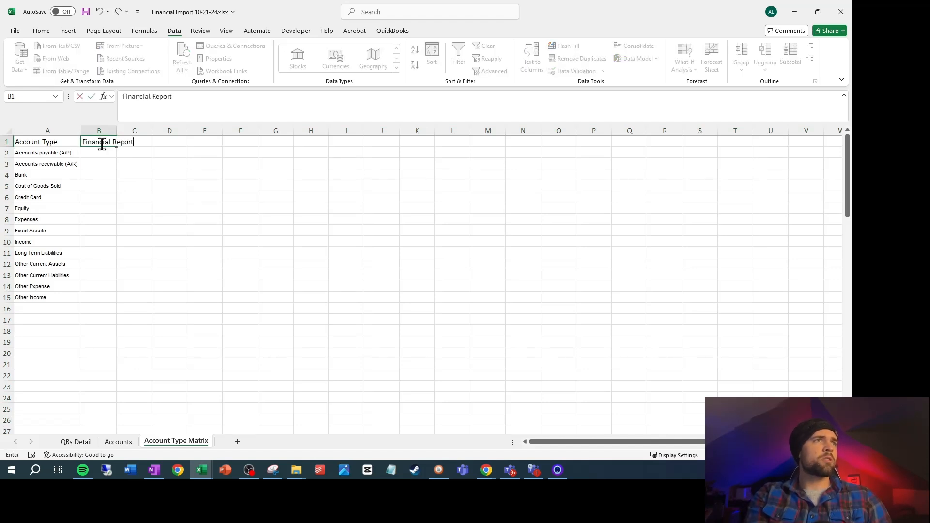
key(Return)
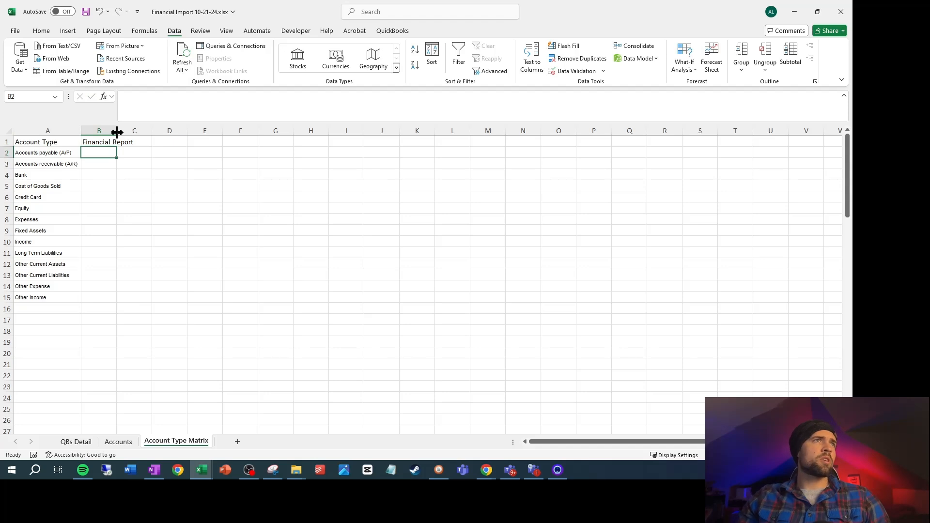
double_click(117, 132)
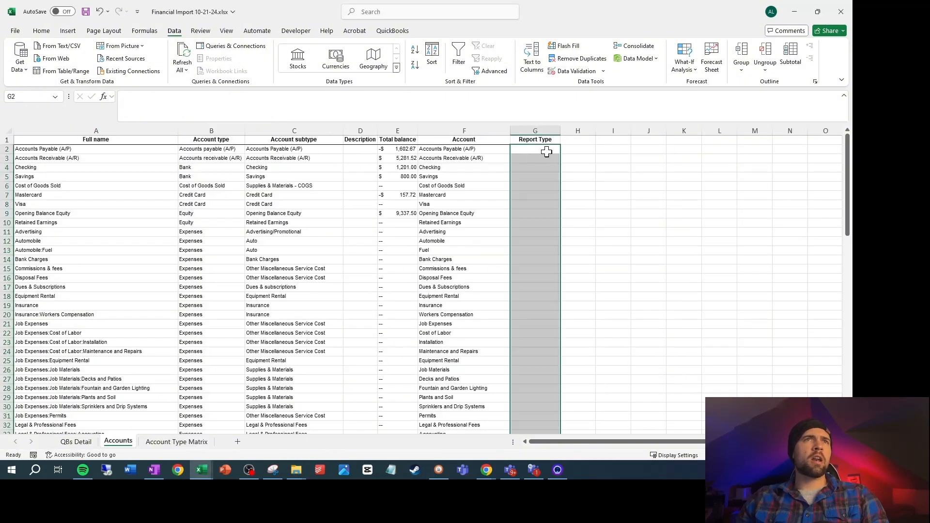
In G2 under Report Type on the Accounts sheet, enter =VLOOKUP(B2,'Account Type Matrix'!$A$1:$B$14,2,FALSE)
click(547, 152)
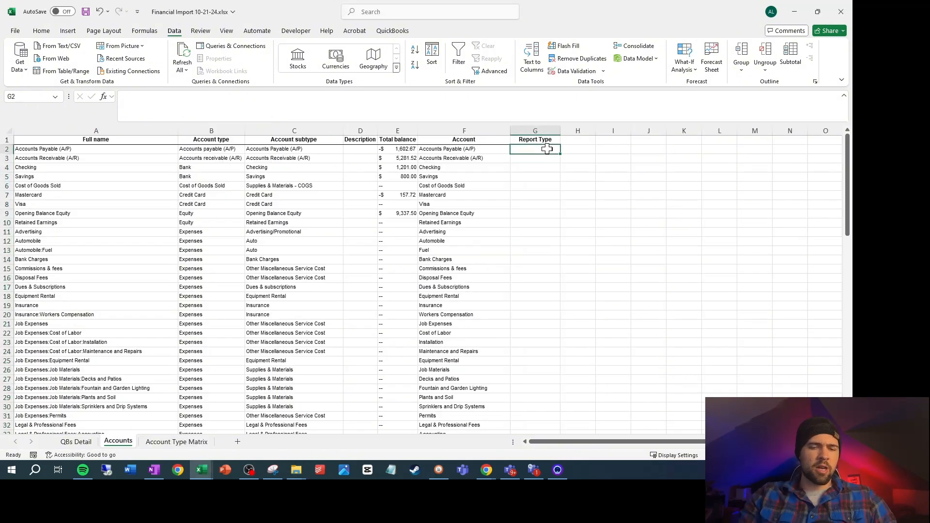
text(=vlookup)
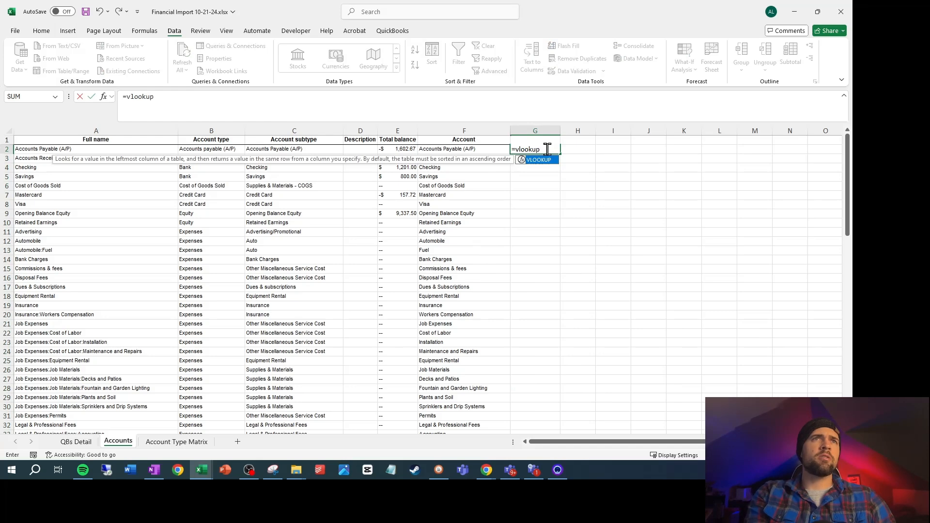
text(()
click(211, 149)
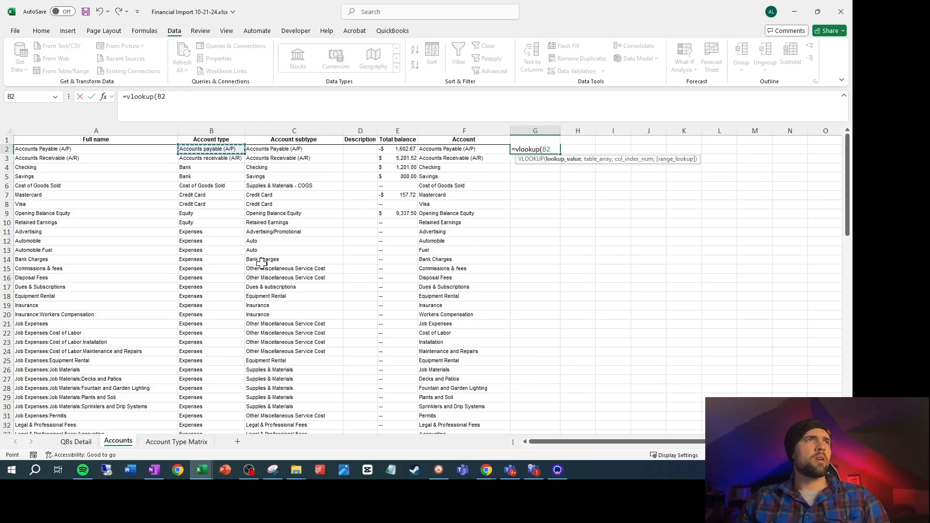
text(,)
click(177, 441)
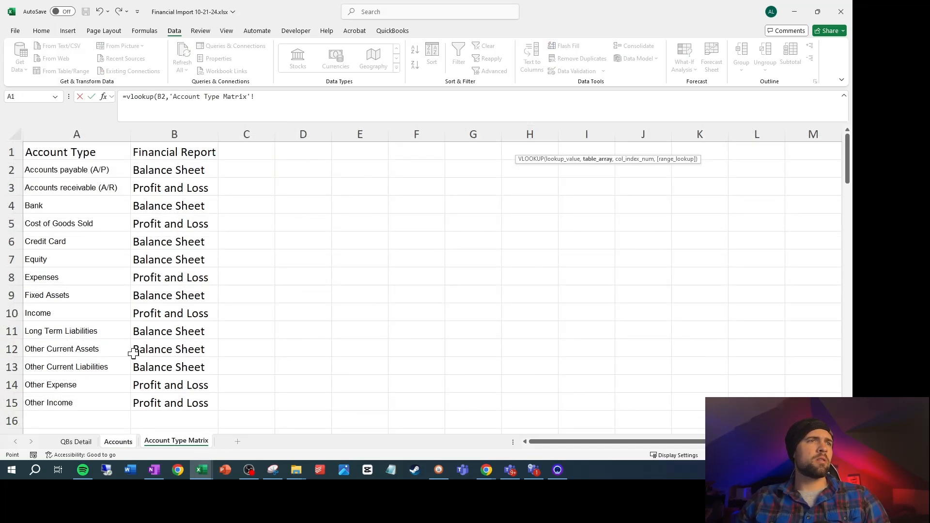
mouse_move(91, 150)
mouse_down()
mouse_move(213, 373)
mouse_move(189, 390)
mouse_up()
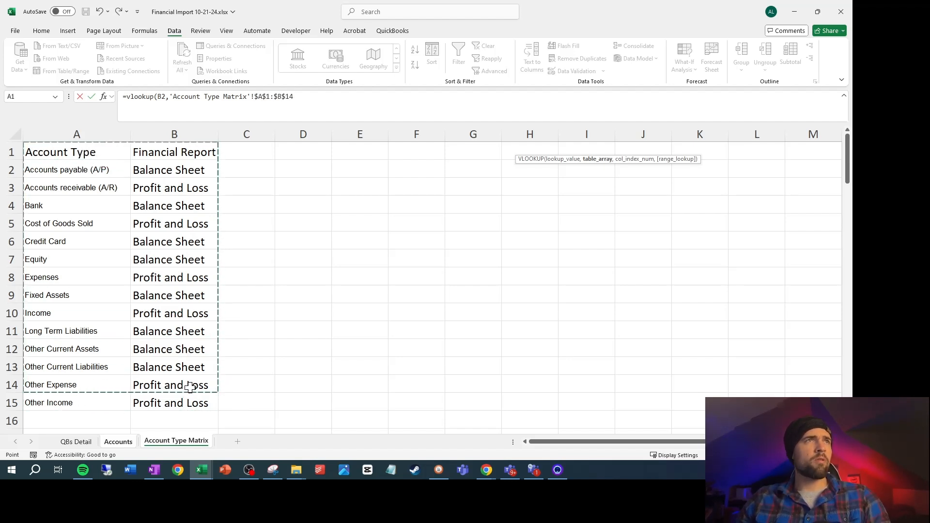
text(,2)
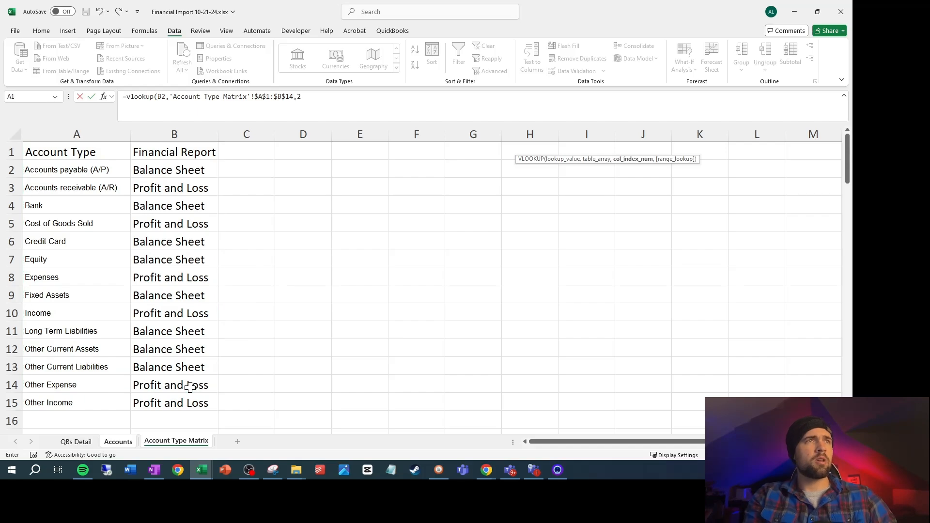
text(,false))
key(Return)
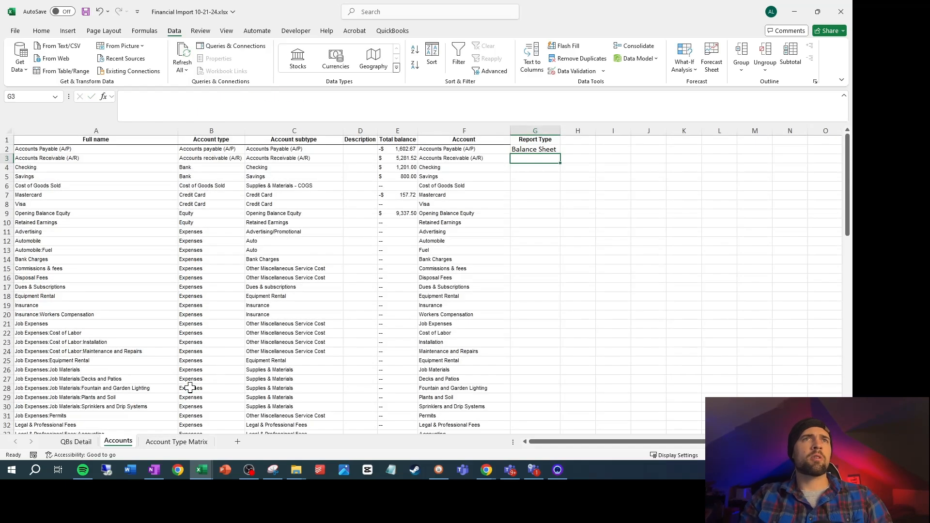
Fill the Report Type lookup formula from G2 down to the last account in row 90
key(Up)
key(Left)
key(ctrl+Down)
key(Right)
key(ctrl+shift+Up)
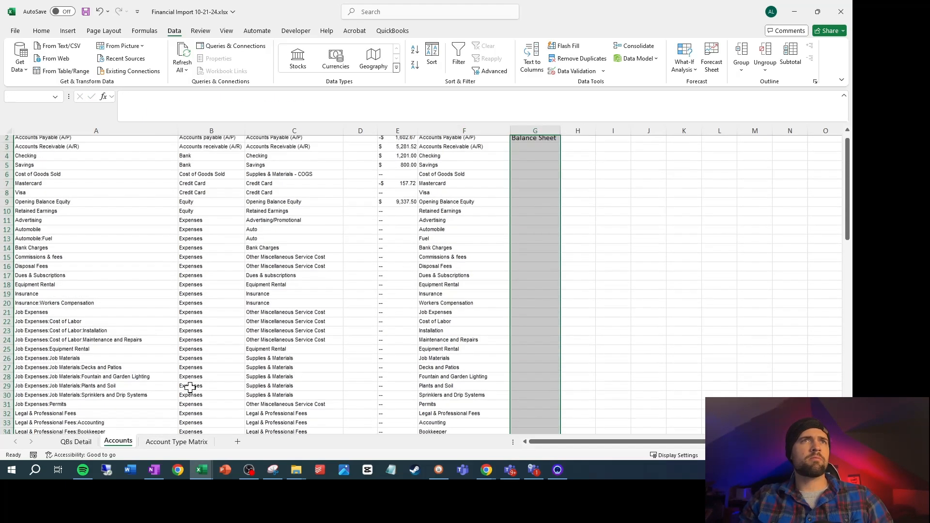
key(ctrl+d)
scroll(455, 321, up, 1)
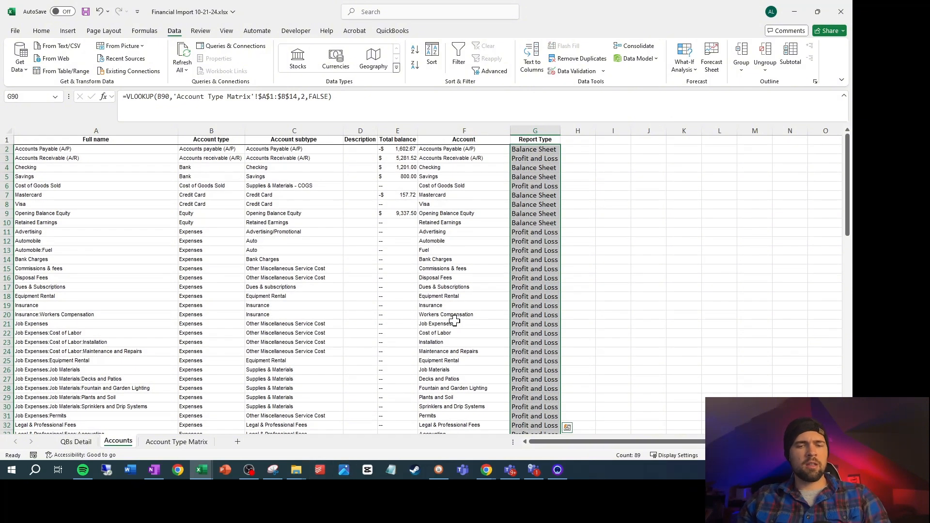
In W2 under Account Type on the QBs Detail sheet, enter =VLOOKUP(A2,Accounts!$A:$G,2,FALSE)
key(ctrl+Page_Up)
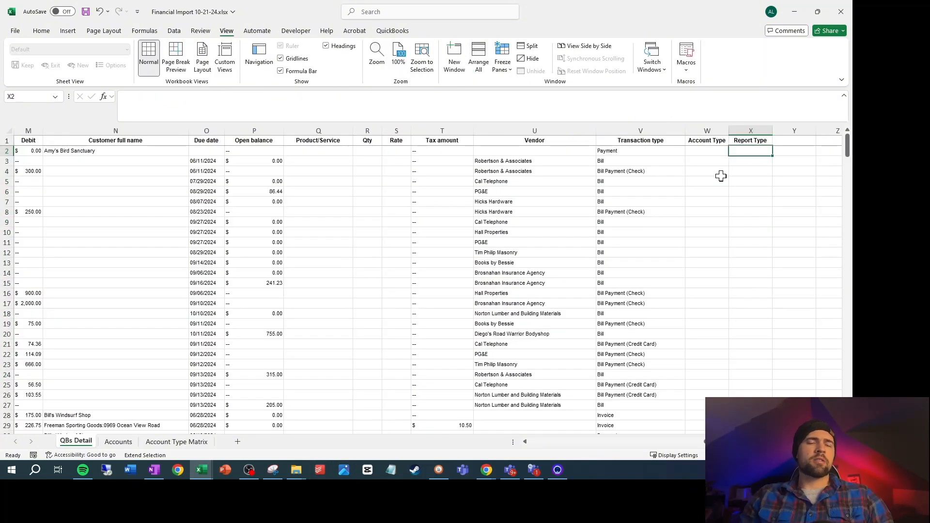
key(F8)
key(Left)
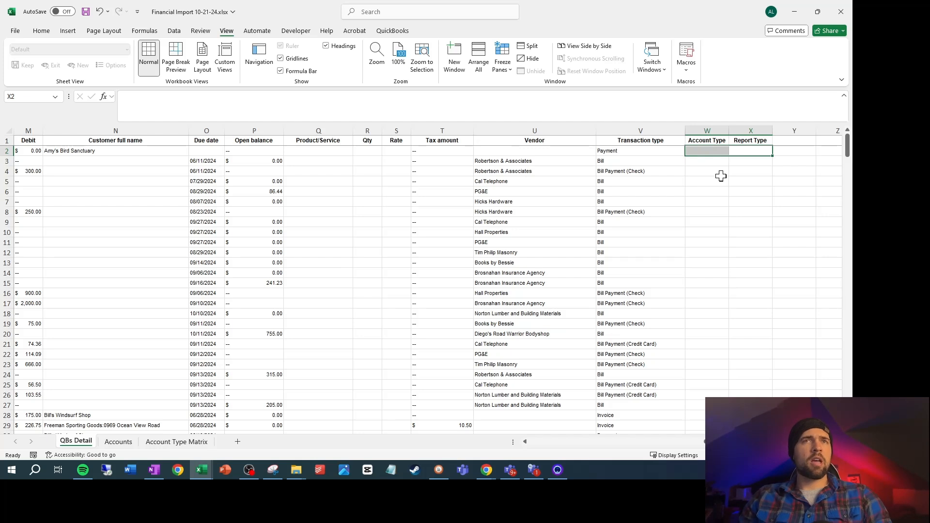
key(Left)
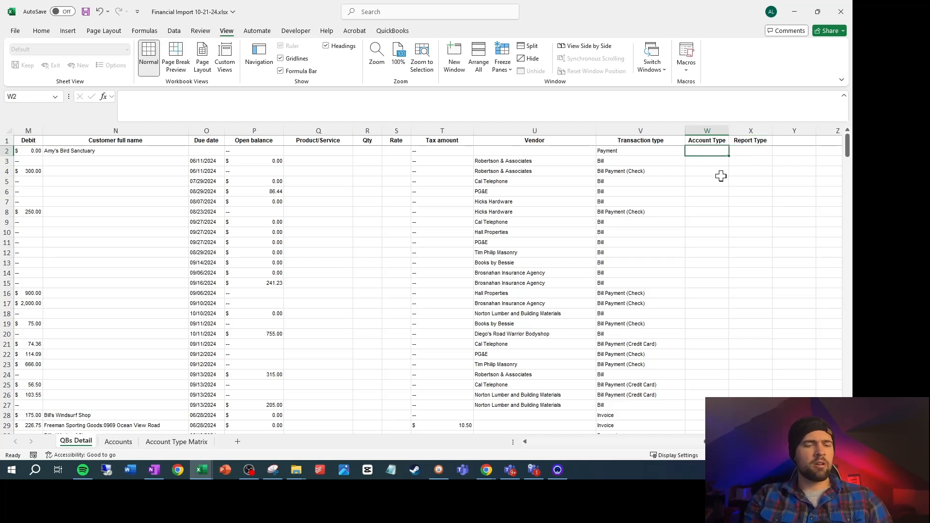
text(=vlookip)
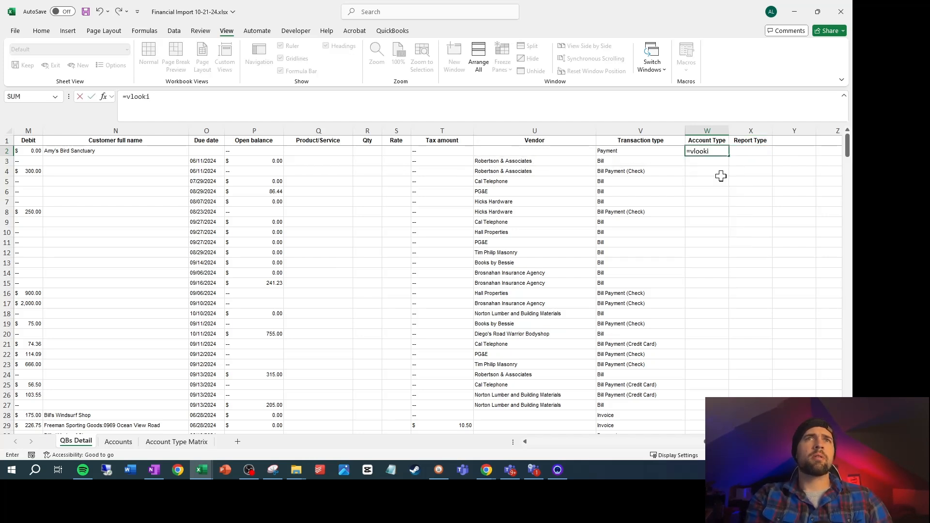
key(BackSpace)
text(up()
key(Left)
key(Left)
key(Left)
key(Left)
key(Left)
key(Left)
key(Left)
key(Left)
key(Left)
key(Left)
key(Left)
key(Left)
key(Left)
key(Left)
key(Left)
key(Left)
key(Left)
key(Left)
key(Left)
key(Left)
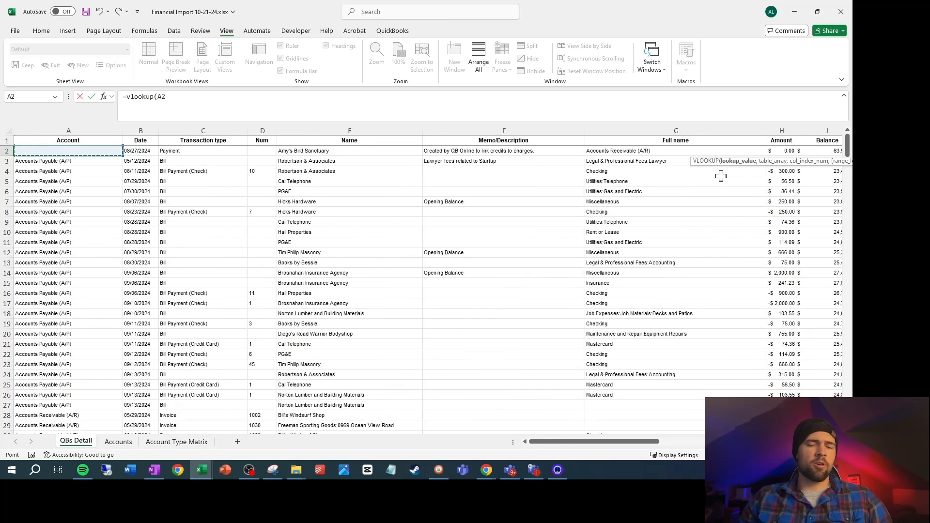
text(,)
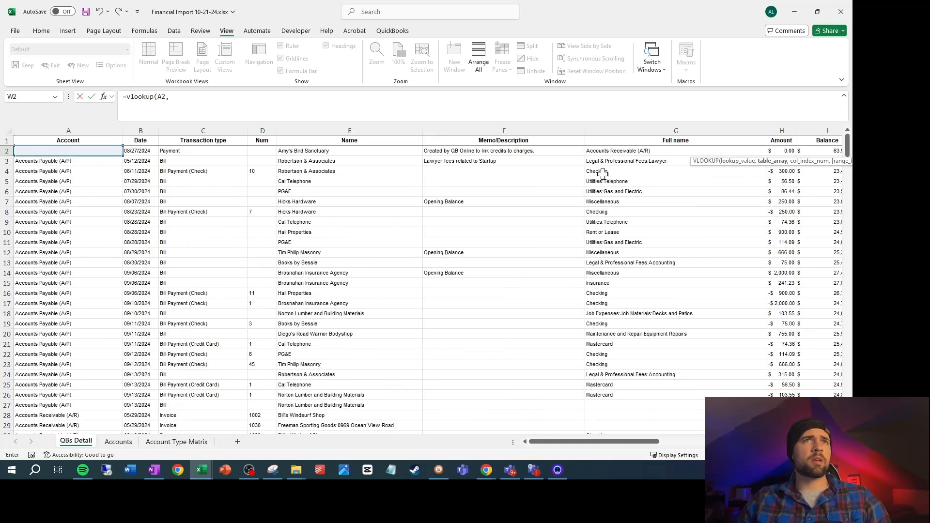
click(124, 444)
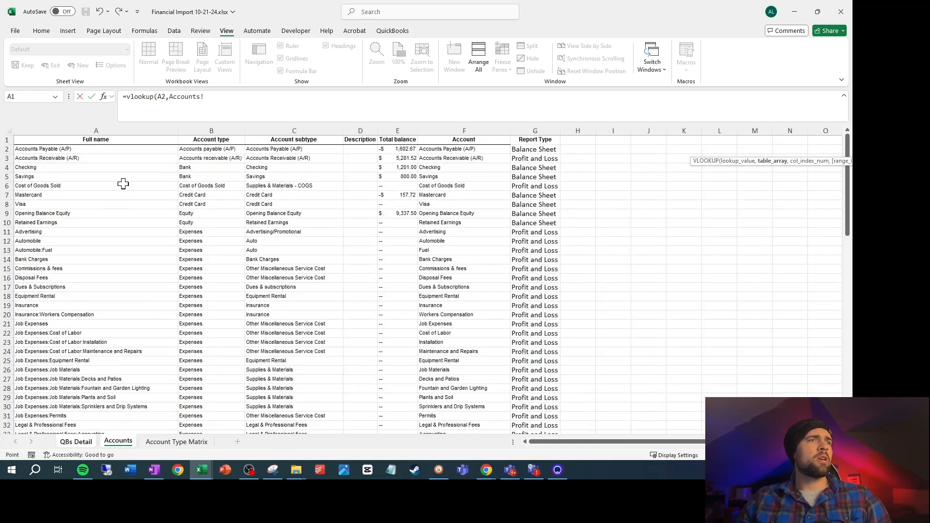
drag(99, 131, 533, 140)
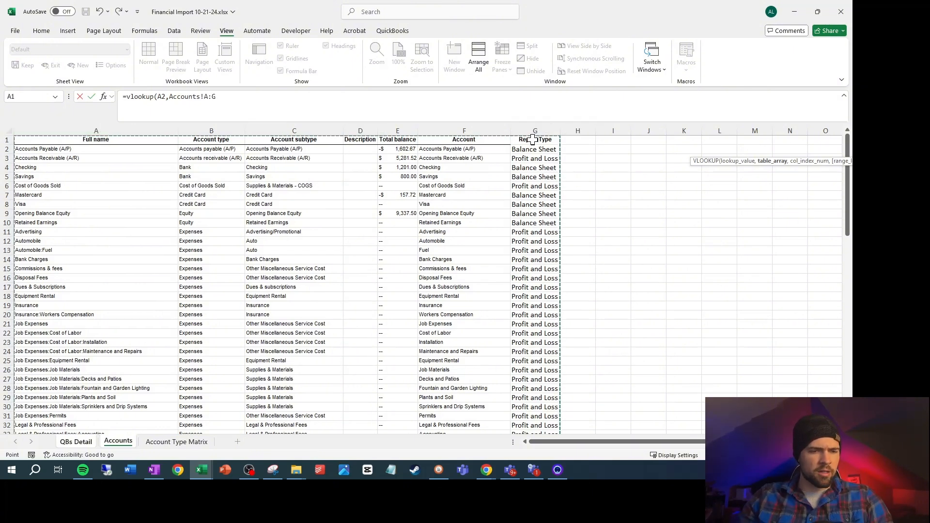
key(F4)
text(,)
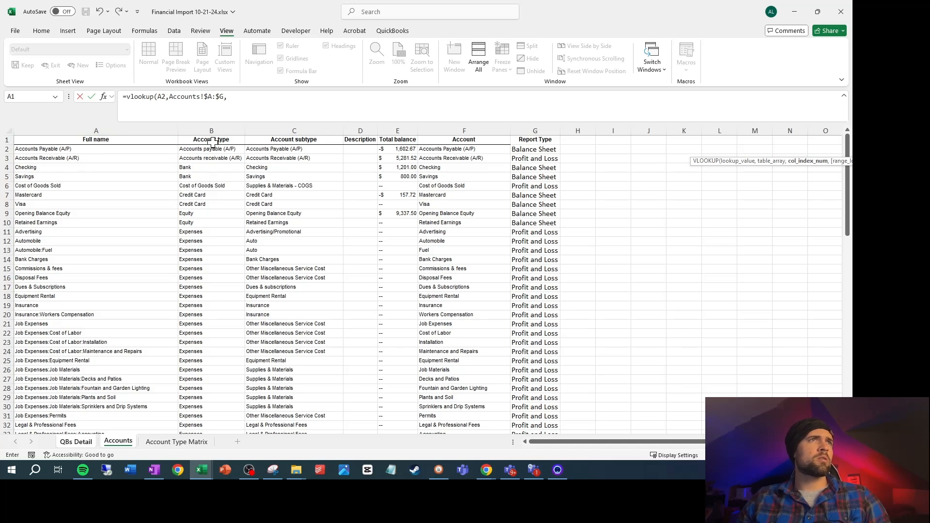
text(,false)
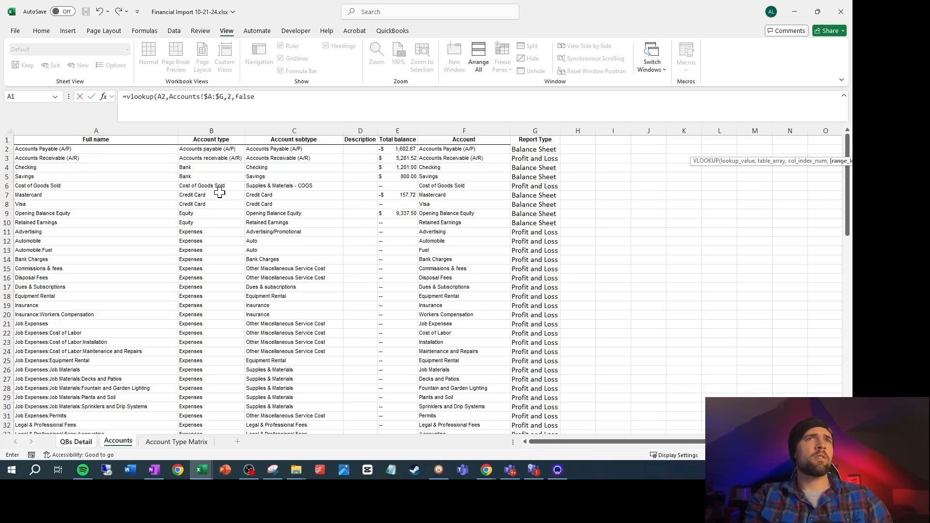
key(Return)
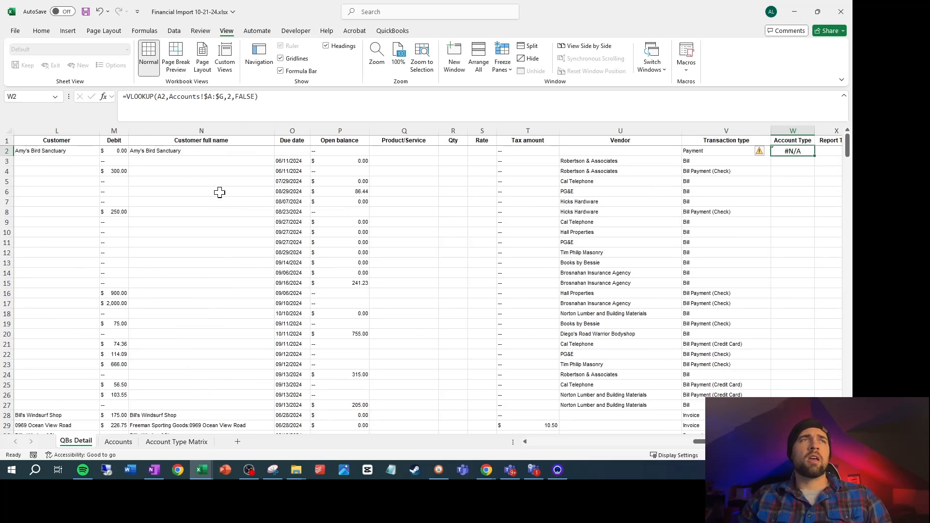
Fill the Account Type lookup formula from W2 down to W3 and fit column W to its contents
drag(727, 442, 464, 444)
drag(568, 443, 746, 443)
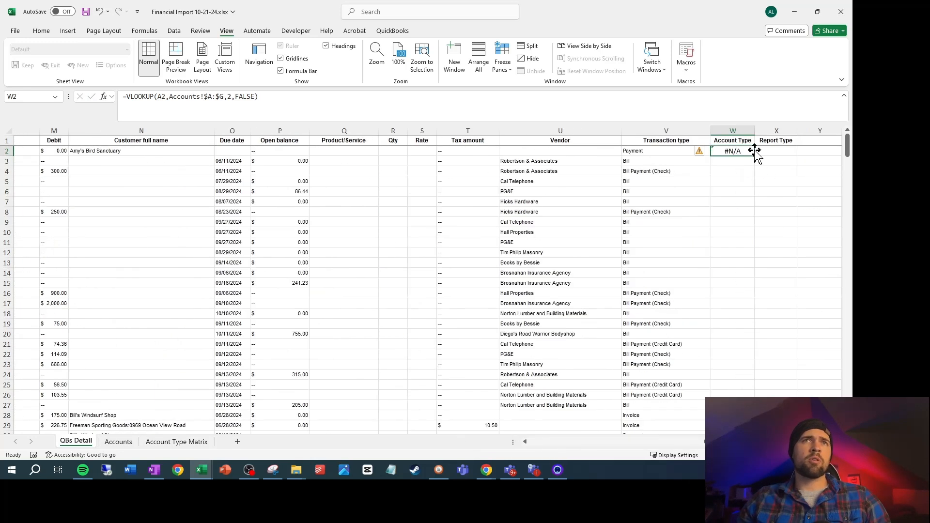
drag(755, 154, 748, 165)
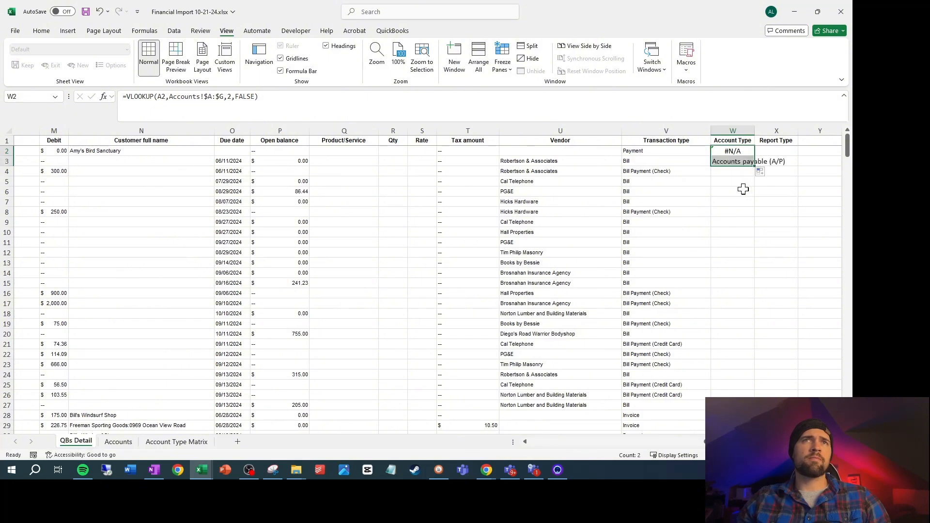
double_click(757, 128)
In X2 under Report Type on the QBs Detail sheet, enter =VLOOKUP(A2,Accounts!$A$1:$G$90,7,FALSE)
key(Right)
text(=vl)
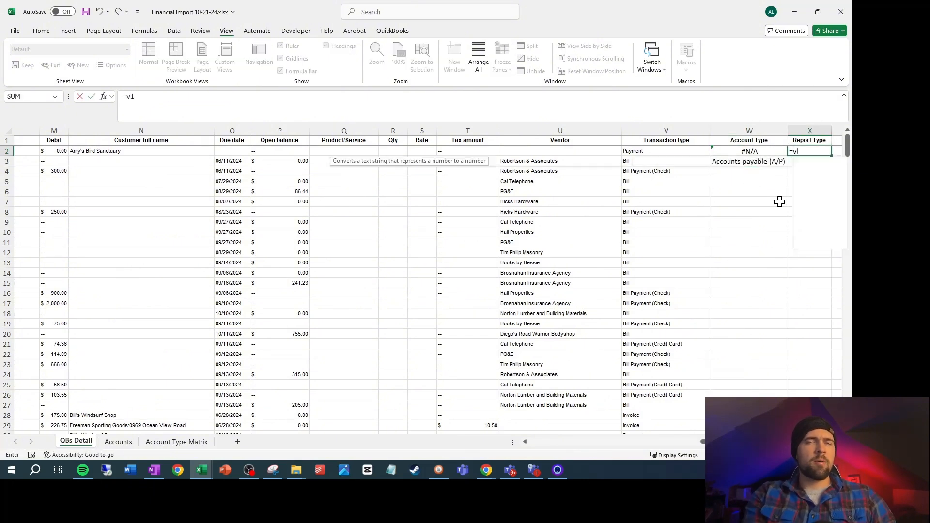
text(ookup()
key(Left)
key(Left)
key(Left)
key(Left)
key(Left)
key(Left)
key(Left)
key(Left)
key(Left)
key(Left)
key(Left)
key(Left)
key(Left)
key(Left)
key(Left)
key(Left)
key(Left)
key(Left)
key(Left)
key(Left)
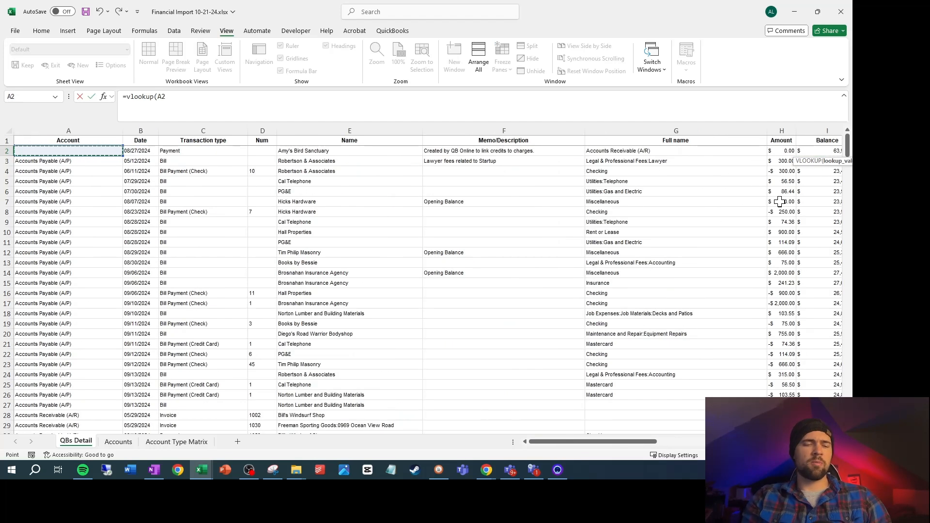
text(,)
click(188, 443)
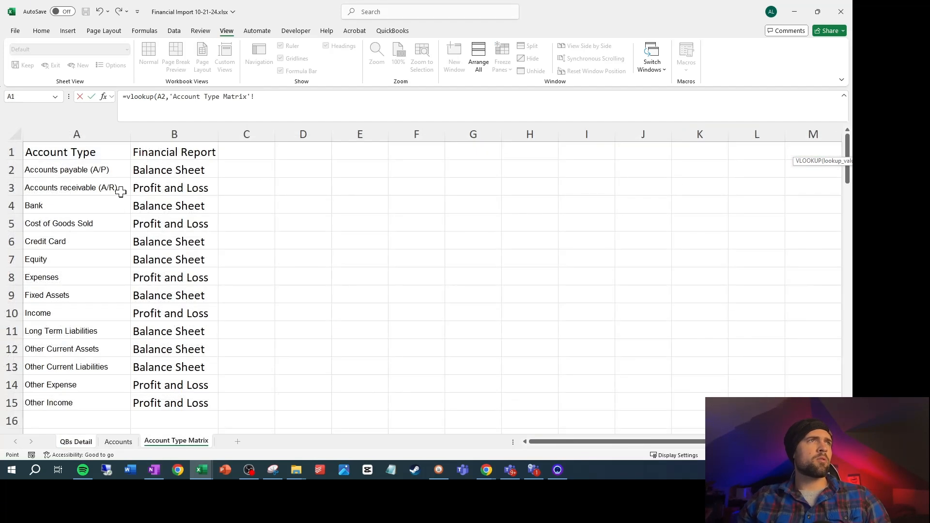
click(118, 442)
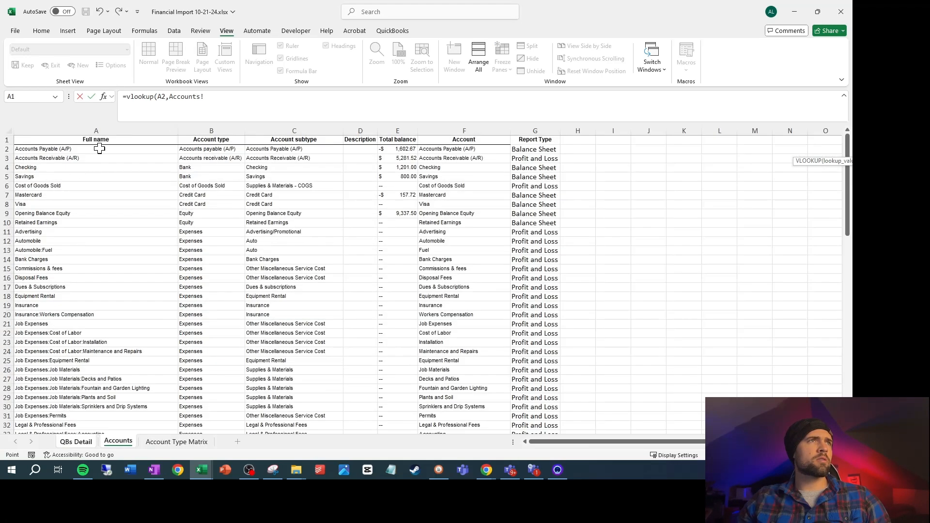
click(109, 138)
key(ctrl+shift+Right)
key(ctrl+shift+Down)
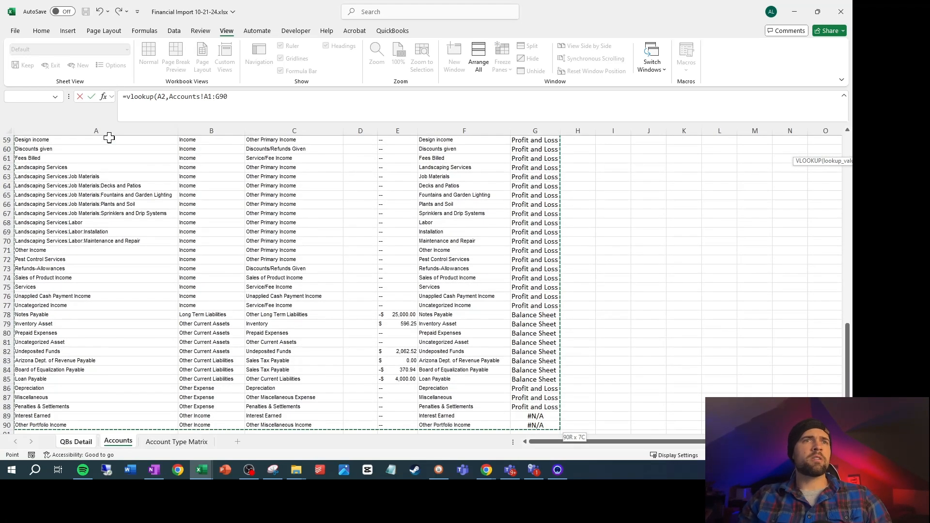
scroll(324, 209, up, 20)
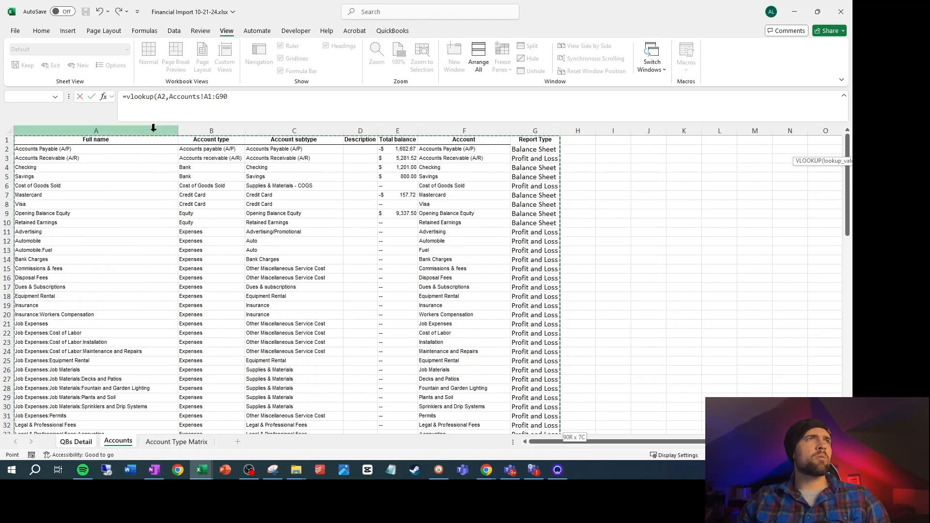
key(F4)
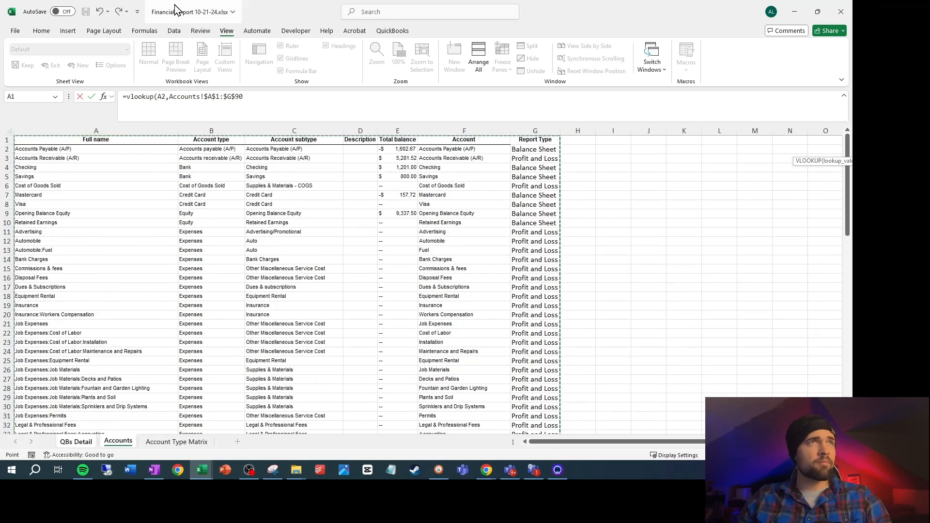
text(,)
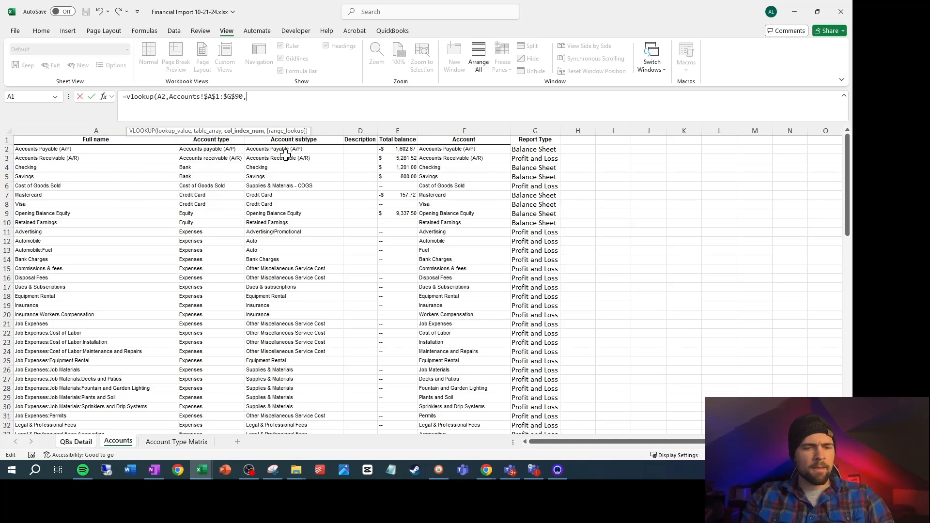
text(,false))
key(Return)
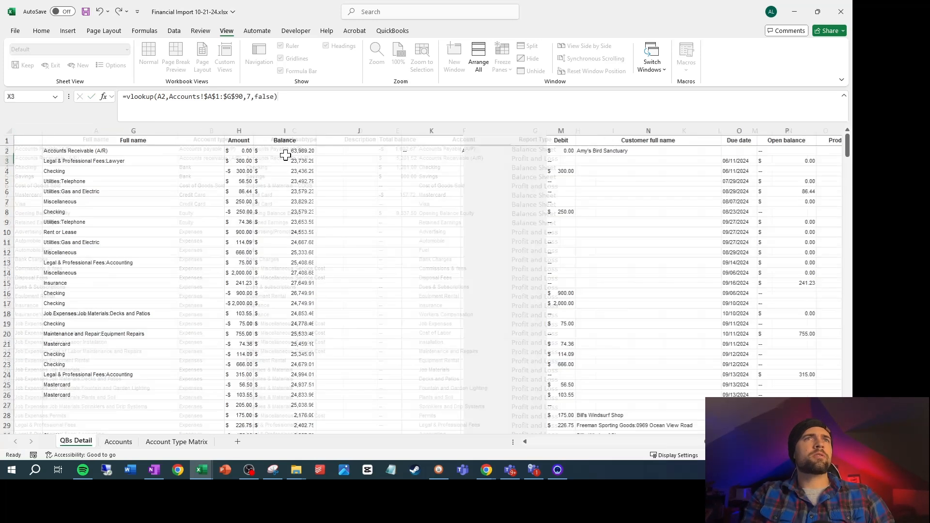
Fill the Account Type and Report Type lookup formulas from row 2 down to the last transaction in row 336
key(Up)
key(Left)
key(Left)
key(ctrl+Down)
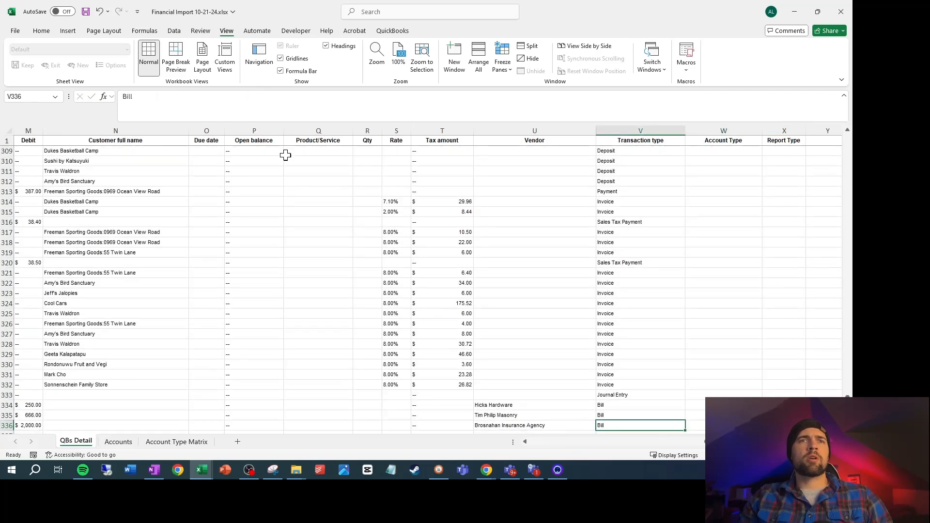
key(Right)
key(ctrl+shift+Up)
key(ctrl+d)
key(shift+Right)
key(ctrl+d)
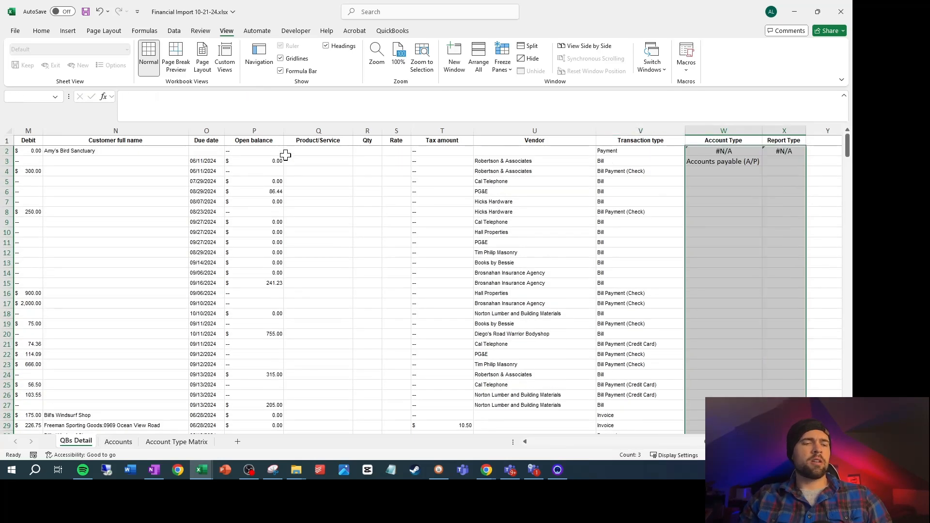
scroll(712, 196, down, 1)
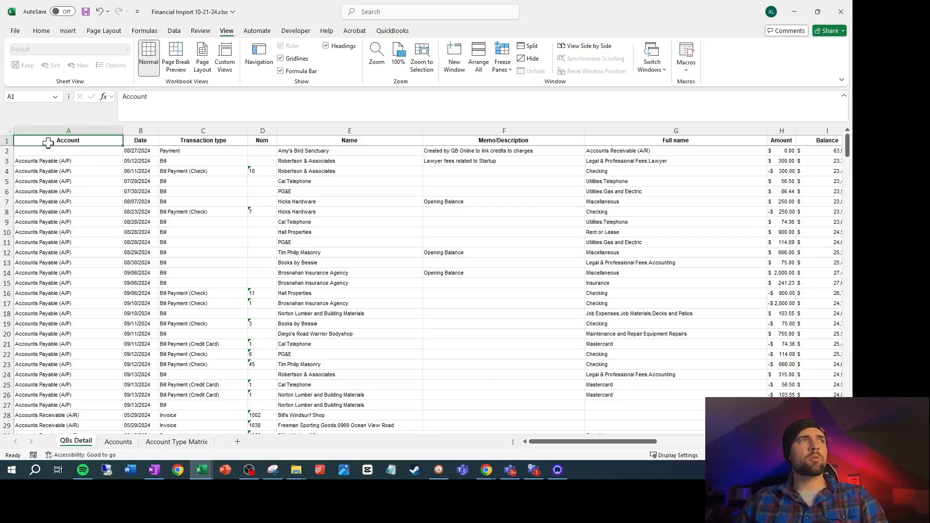
Insert a PivotTable on a new worksheet from the range 'QBs Detail'!$A$1:$X$336
click(68, 31)
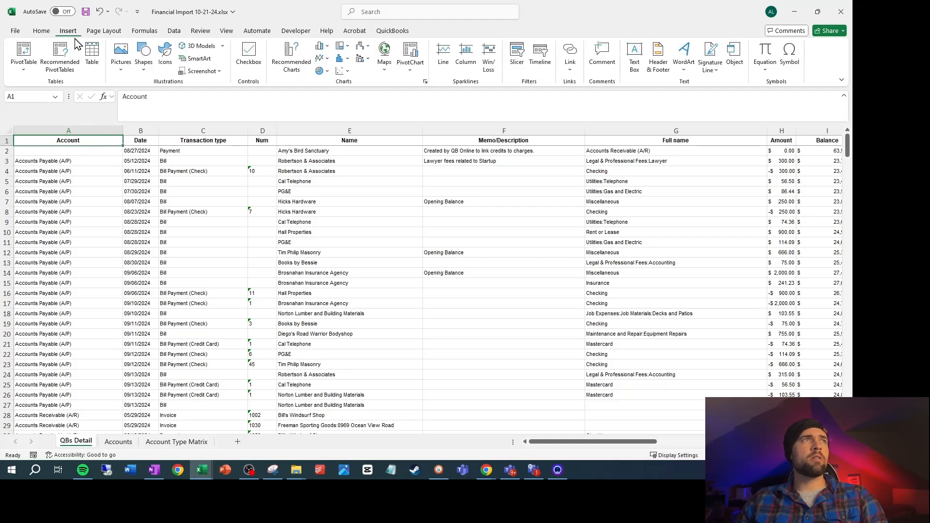
click(27, 58)
click(48, 90)
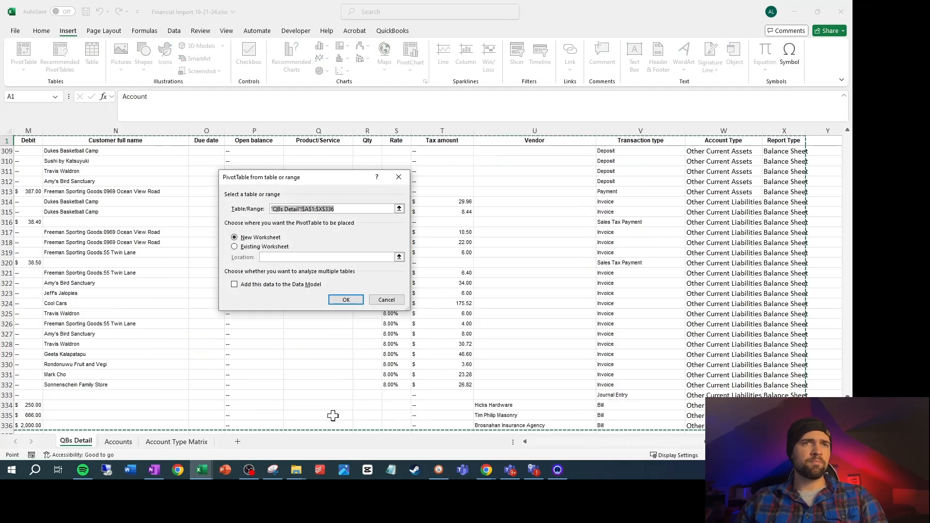
click(356, 300)
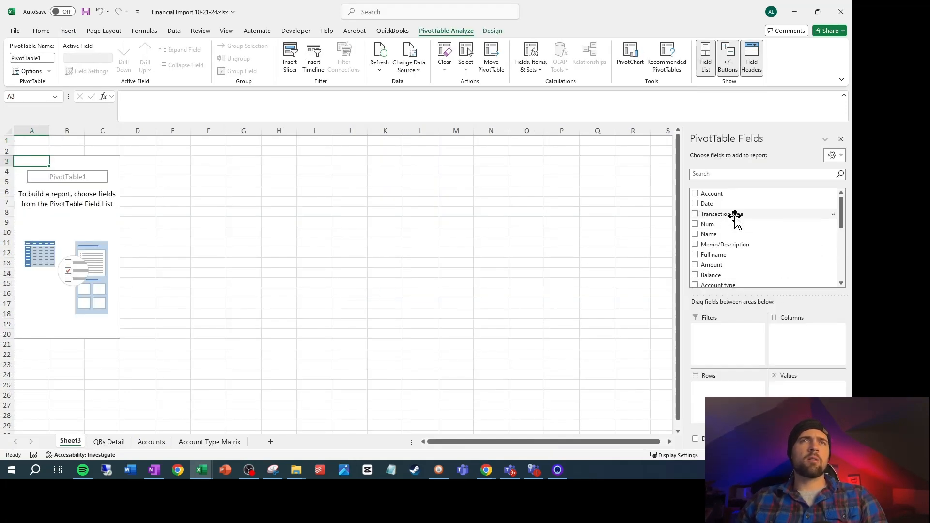
Add Report Type as a PivotTable filter and restrict it to Profit and Loss
key(F8)
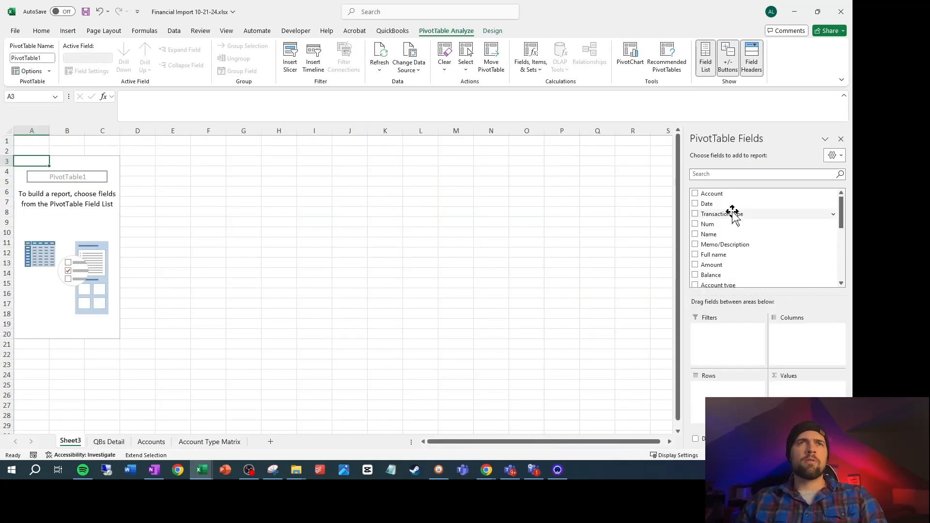
scroll(733, 216, down, 7)
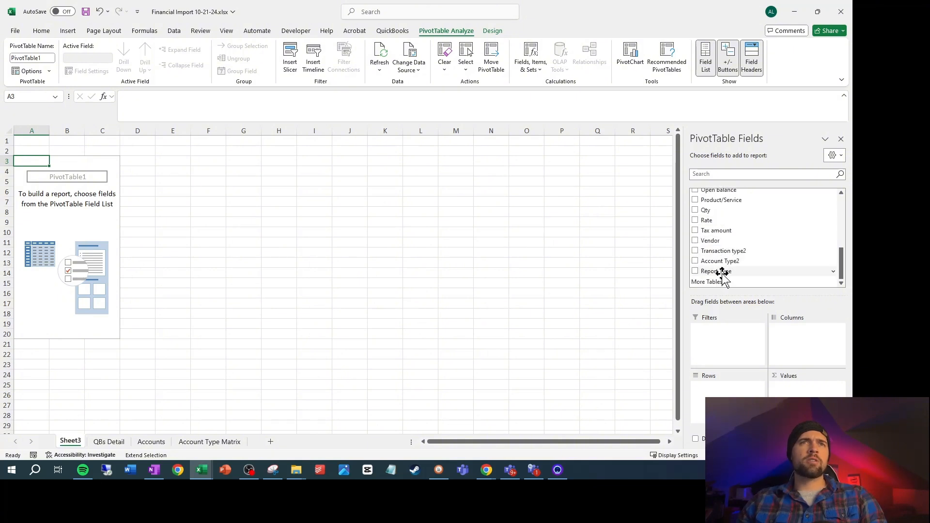
drag(723, 273, 722, 359)
click(76, 141)
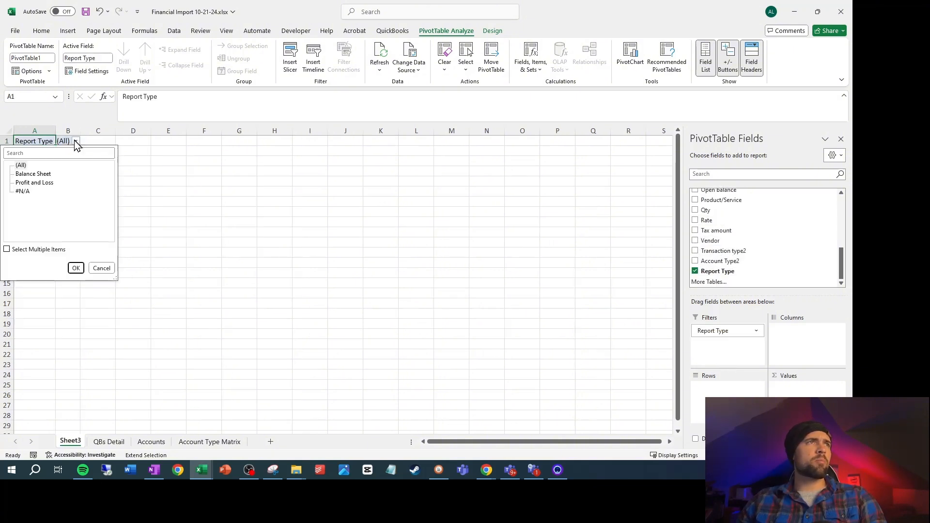
click(34, 183)
click(76, 267)
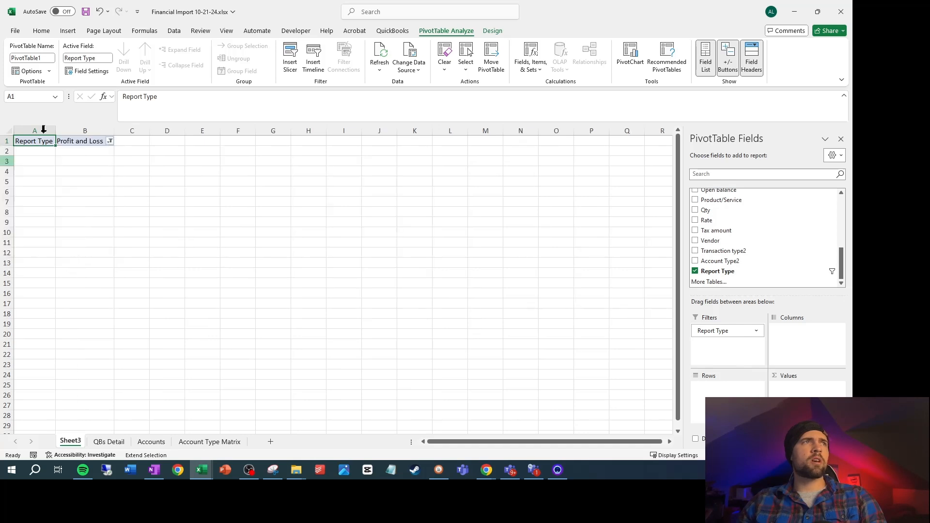
Add the Account Type2 field to the PivotTable rows
scroll(760, 266, up, 4)
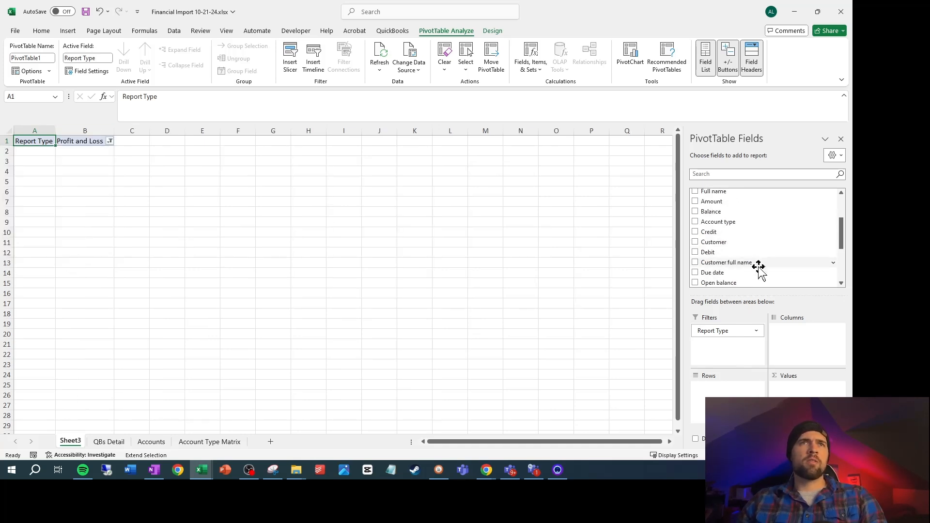
scroll(759, 268, up, 3)
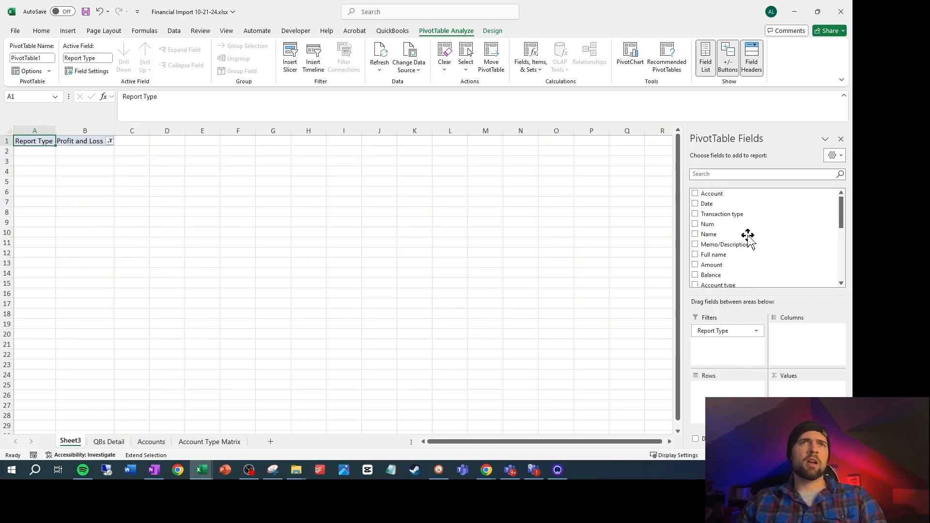
scroll(756, 244, down, 7)
drag(720, 262, 735, 390)
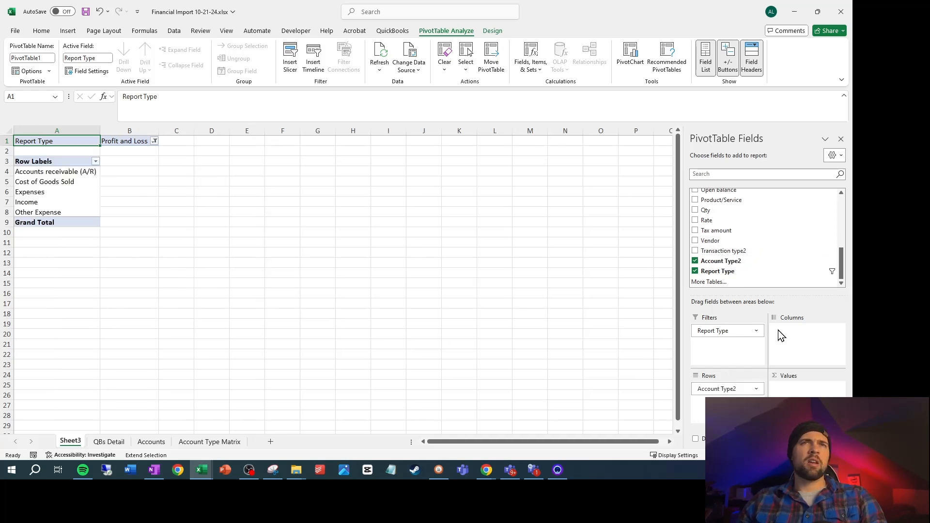
Add the Account field to the PivotTable rows beneath Account Type2
scroll(741, 270, up, 3)
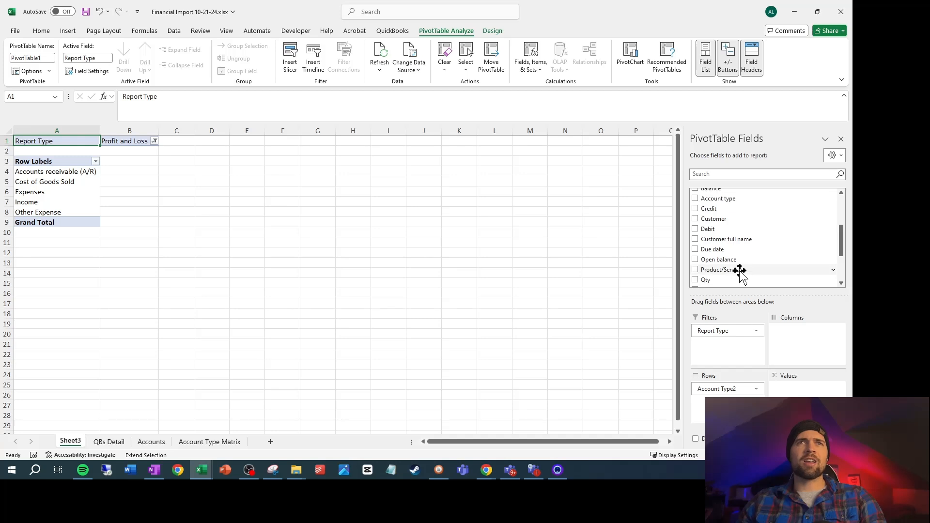
scroll(741, 275, up, 2)
scroll(742, 271, up, 2)
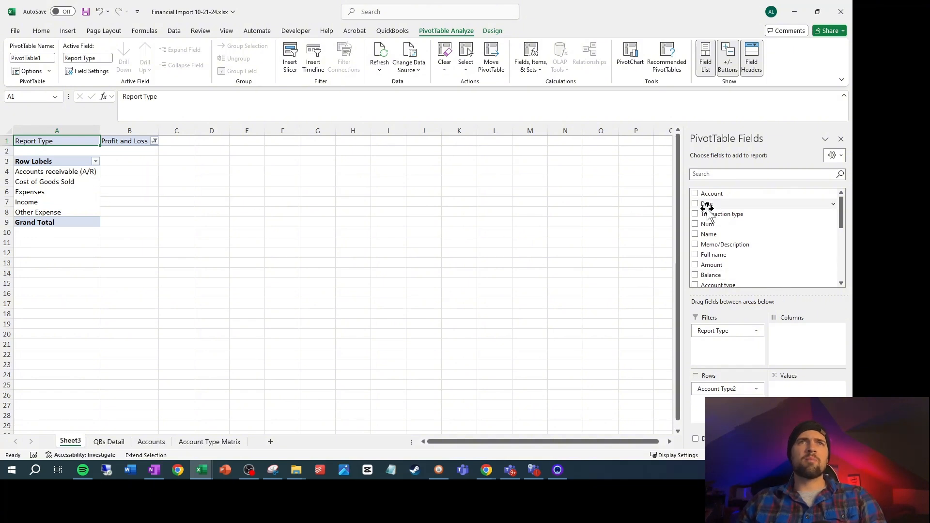
click(716, 193)
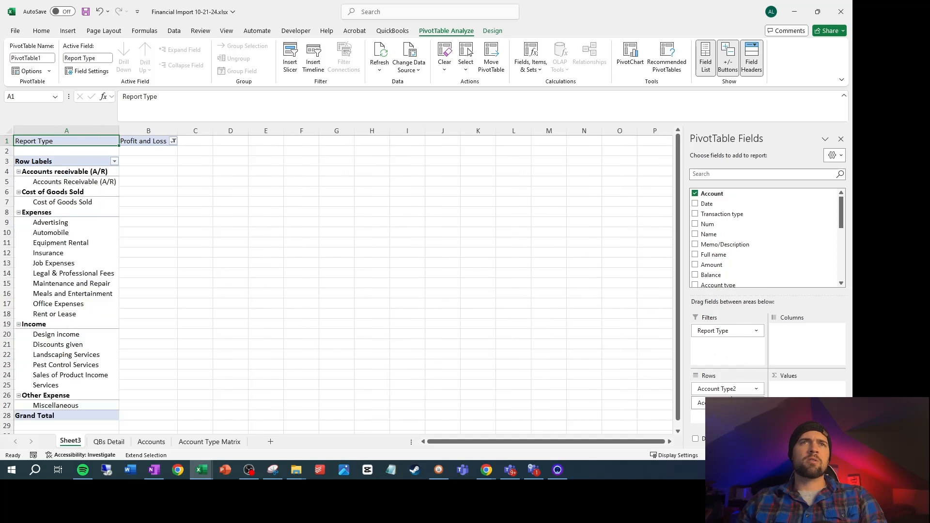
Add Amount to the PivotTable values and summarize it by Sum
scroll(746, 236, down, 5)
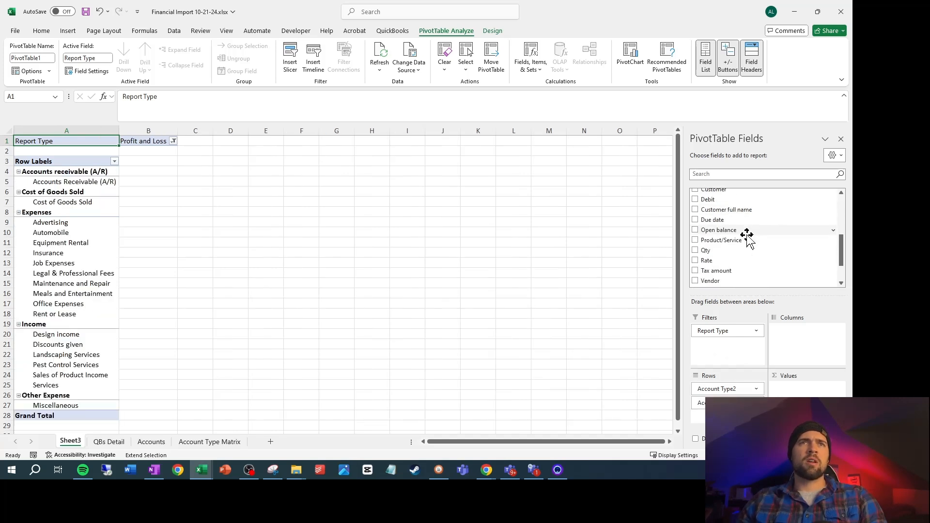
scroll(746, 236, up, 2)
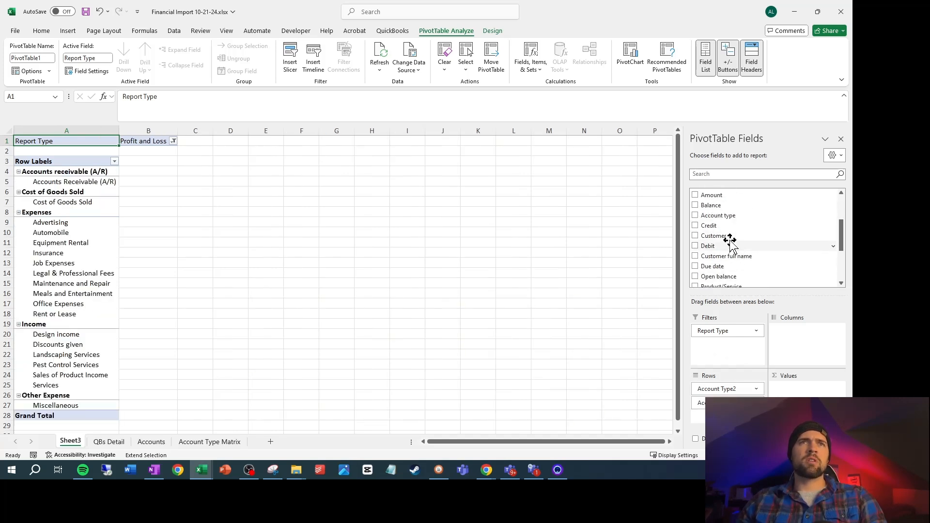
drag(710, 195, 797, 391)
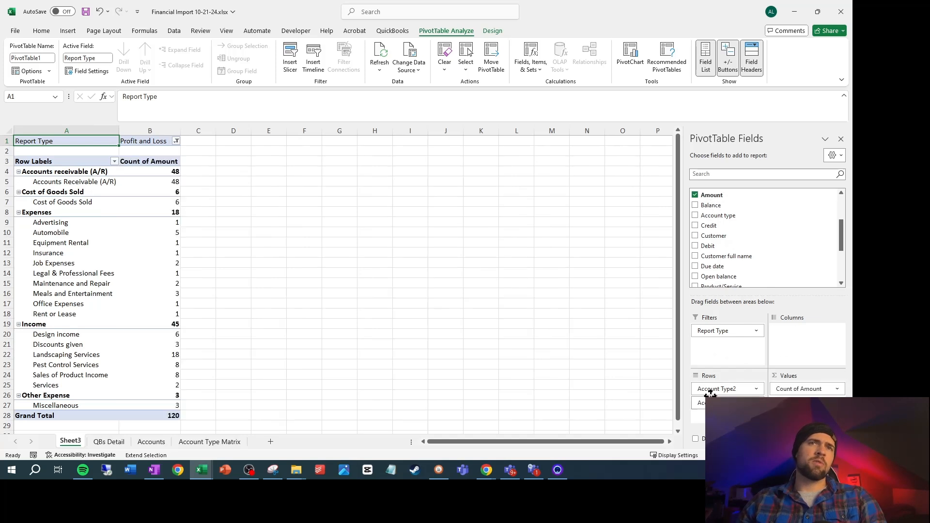
click(794, 387)
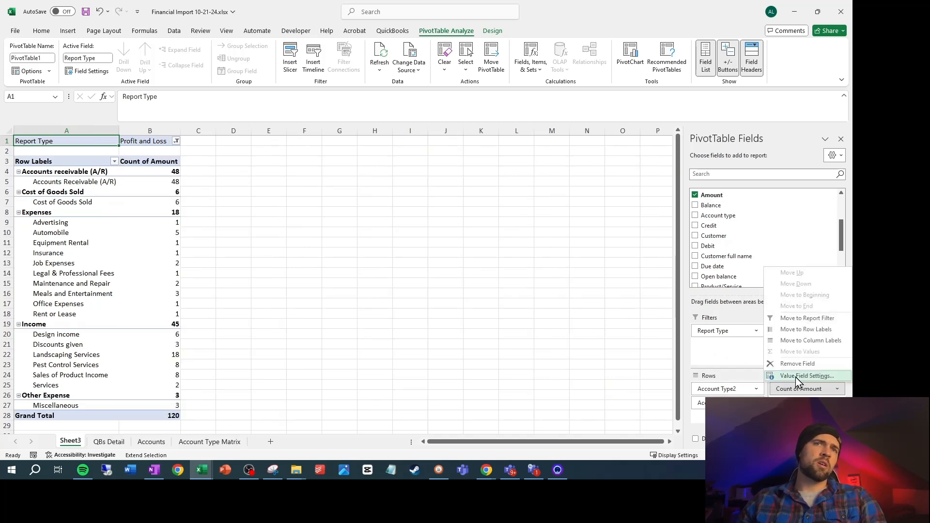
click(794, 376)
click(146, 135)
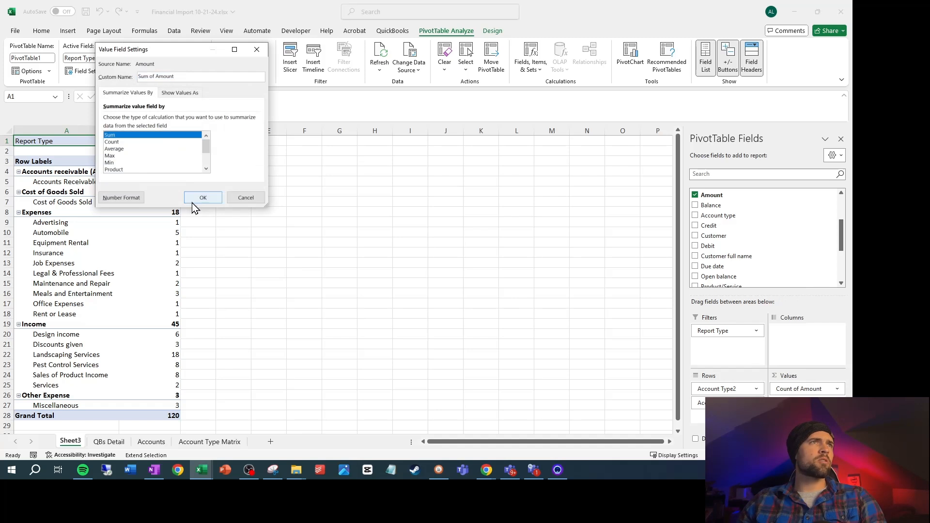
click(202, 197)
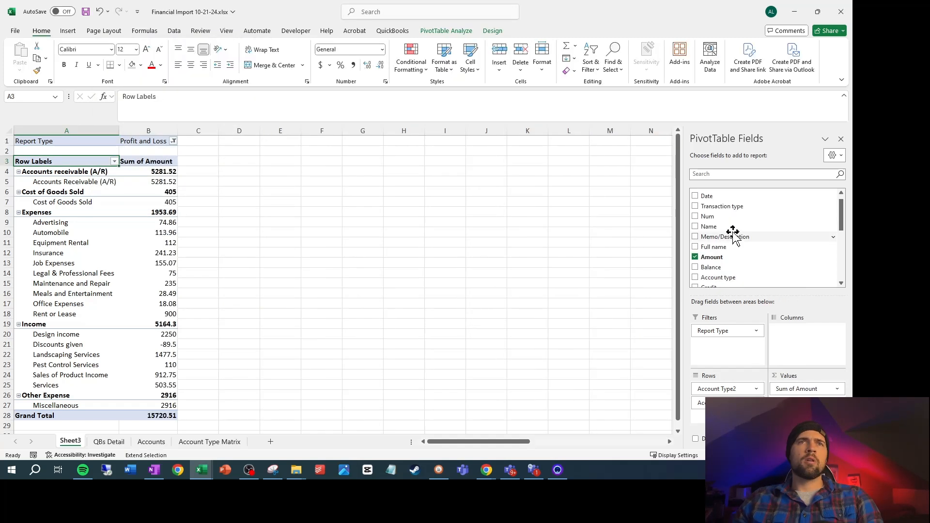
Add the Date field to the PivotTable columns and try to group its dates
scroll(731, 234, up, 2)
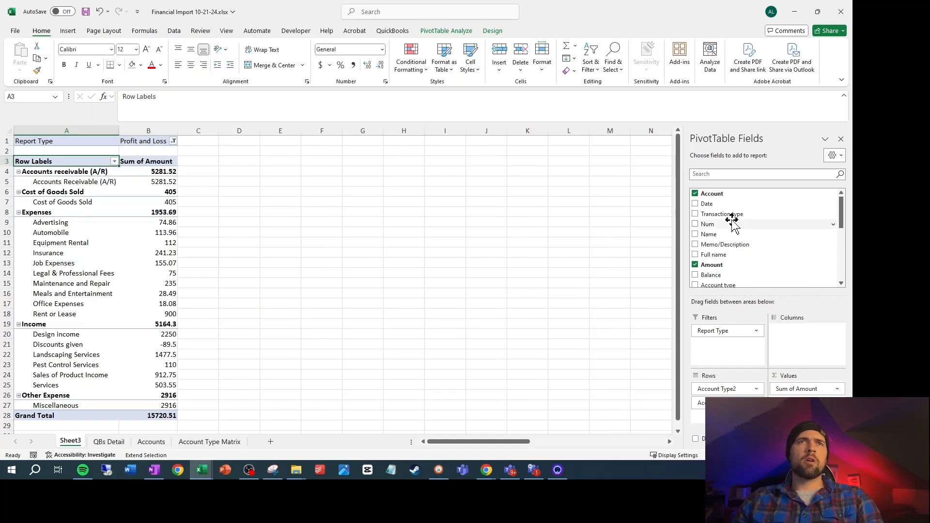
drag(795, 343, 795, 343)
right_click(165, 174)
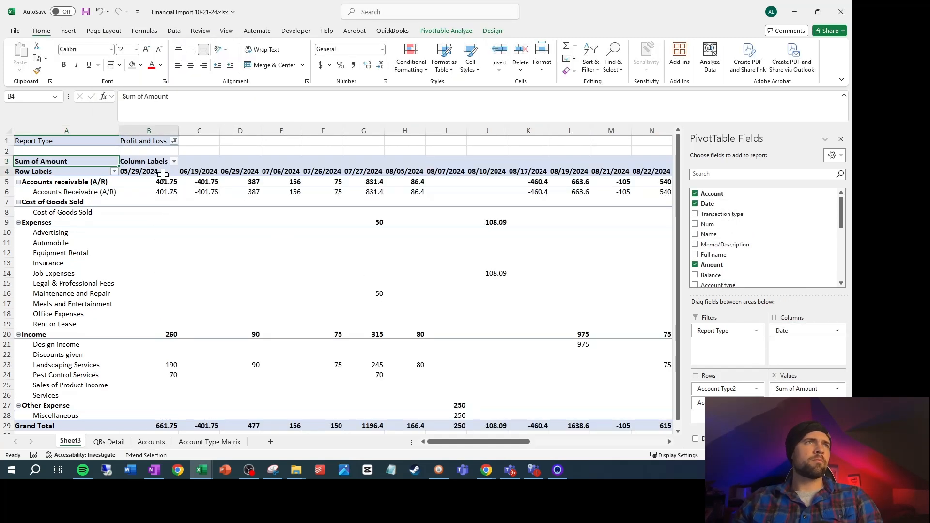
click(208, 322)
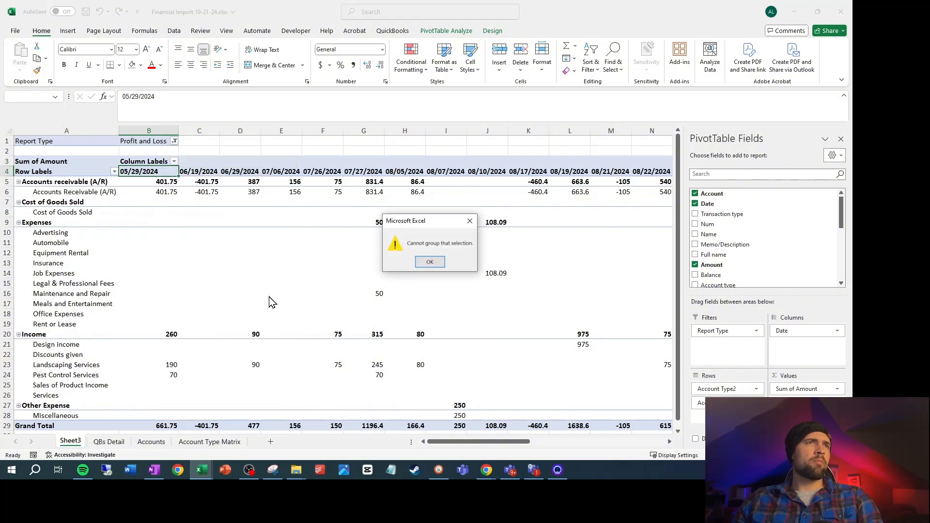
click(440, 265)
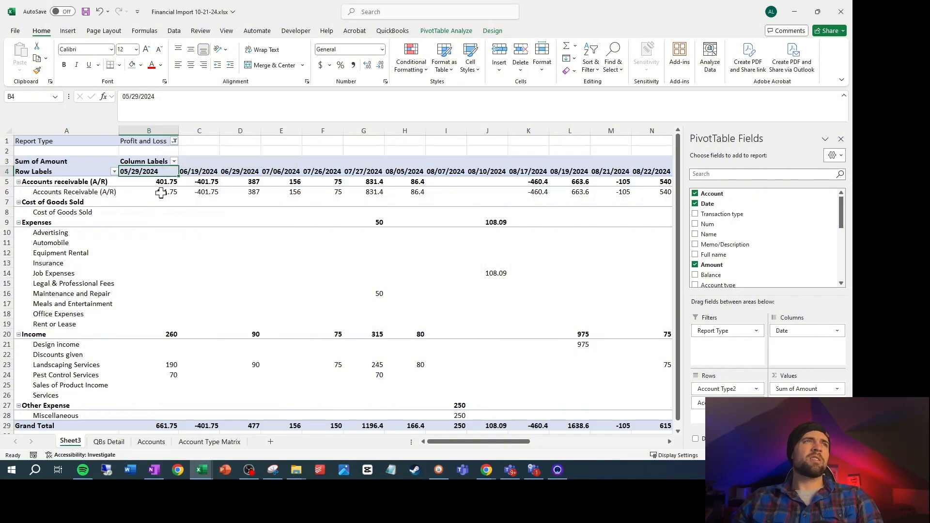
Insert a new column before Transaction type on the QBs Detail sheet and title it True Date
click(109, 441)
click(184, 130)
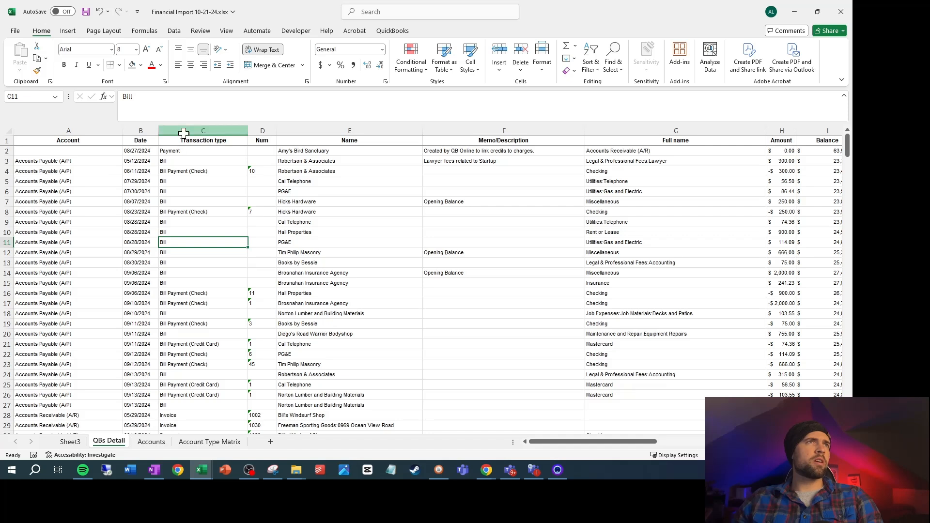
right_click(184, 131)
click(201, 228)
click(176, 141)
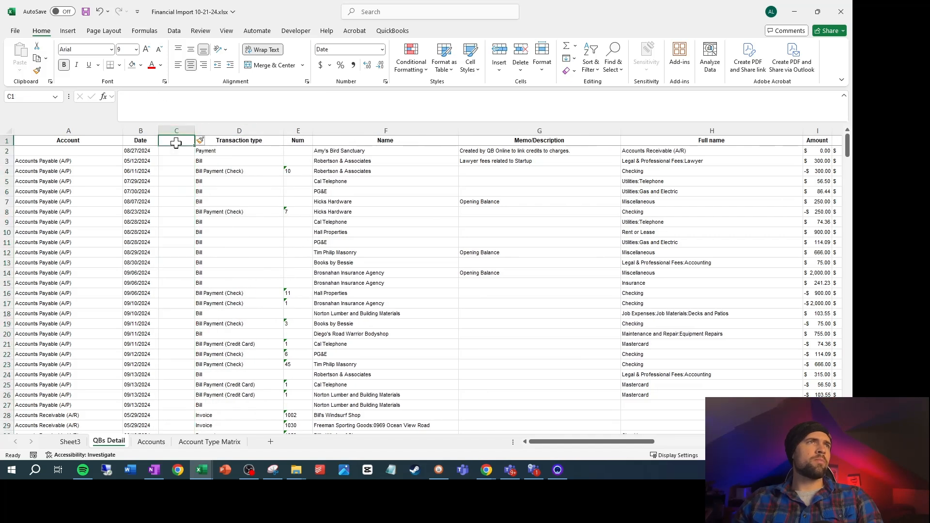
text(True Date)
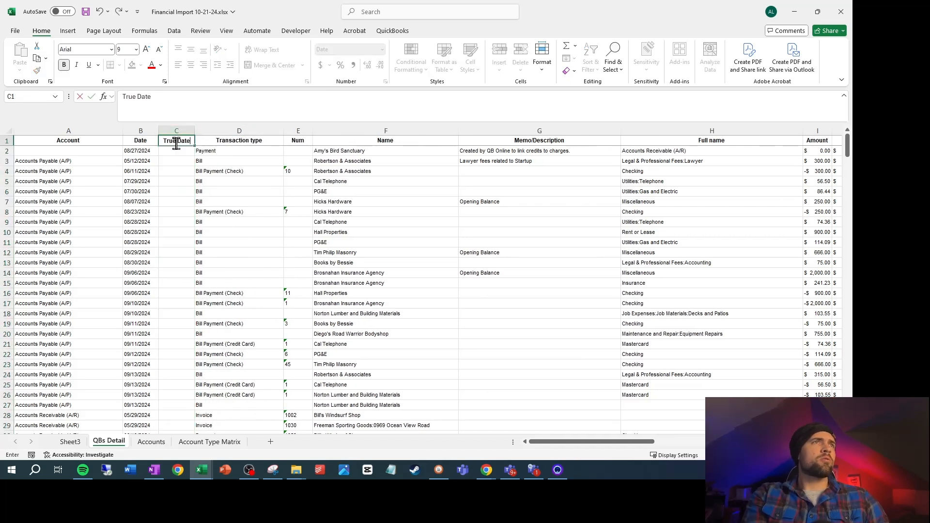
key(Return)
Enter the formula =DATEVALUE(B2) in cell C2 of the True Date column
text(=dateva)
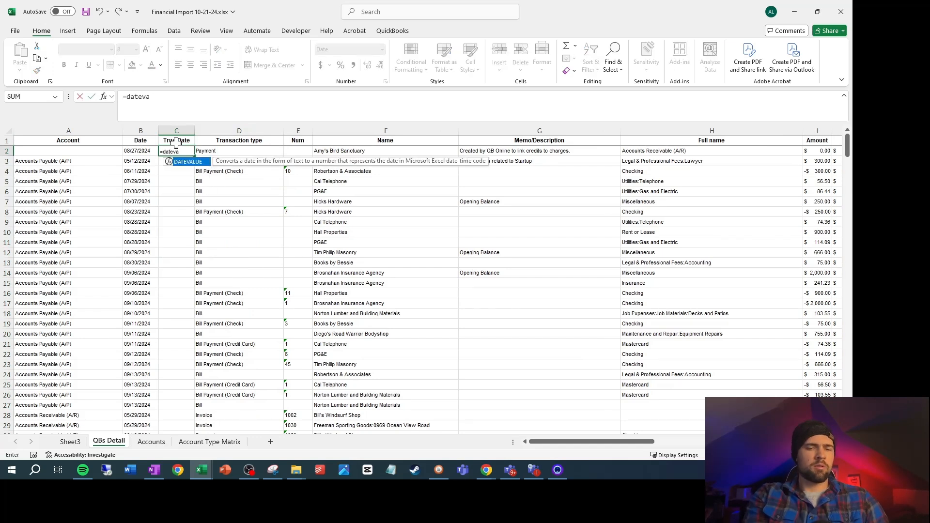
text(lue(b2))
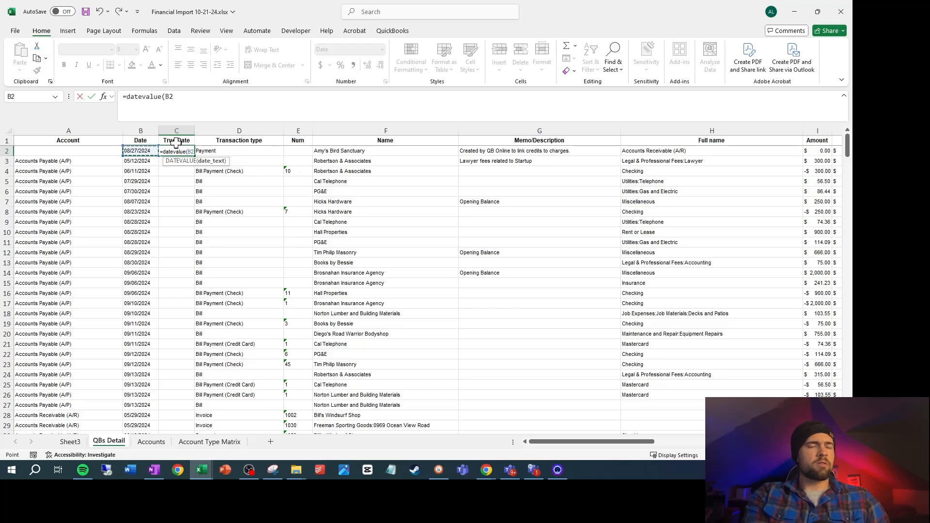
key(Return)
Fill the True Date formula from row 2 down to the last transaction in row 336
key(Up)
key(Left)
key(ctrl+Down)
key(Right)
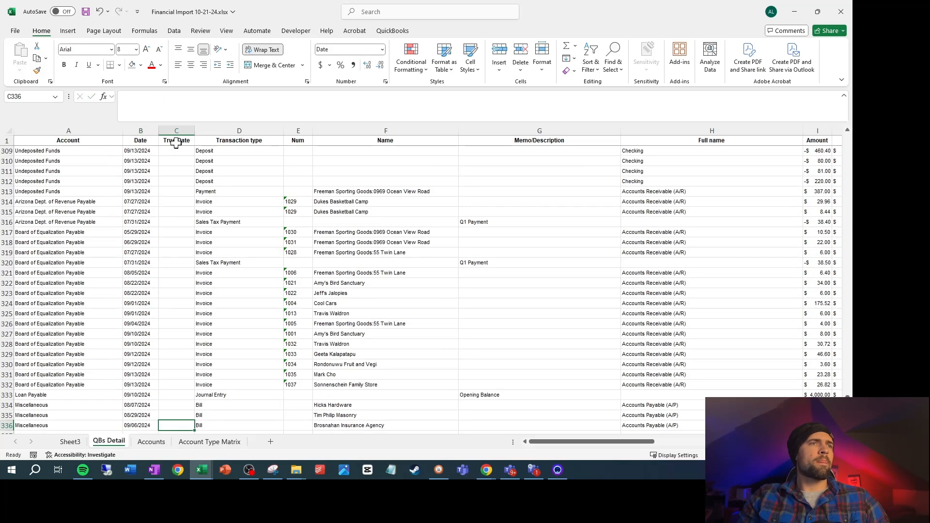
key(ctrl+shift+Up)
key(ctrl+d)
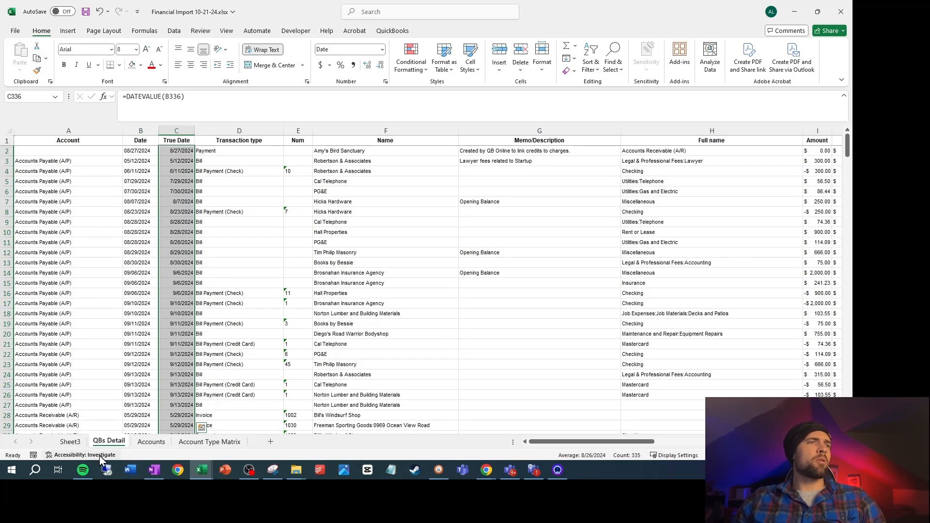
Refresh the PivotTable on Sheet3 and replace Date with True Date in its columns
click(75, 445)
right_click(365, 244)
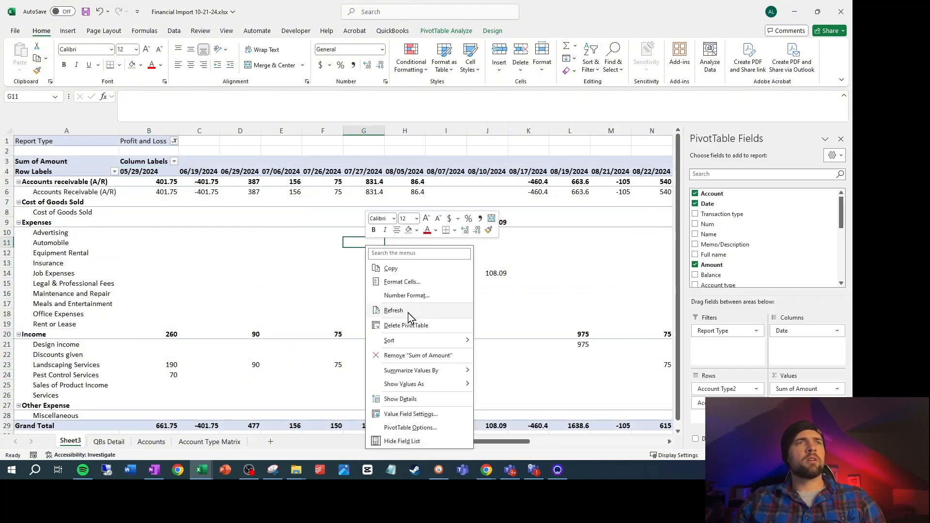
click(409, 309)
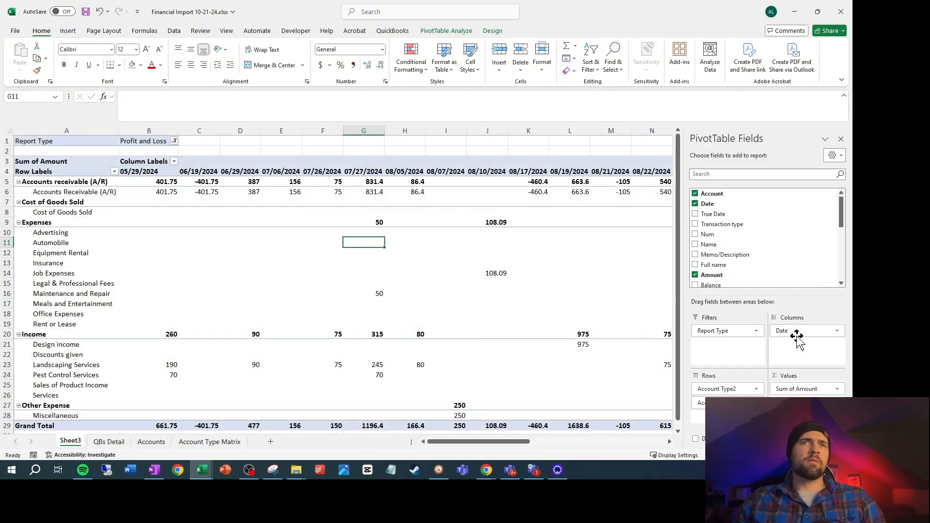
drag(804, 331, 588, 292)
drag(715, 213, 798, 347)
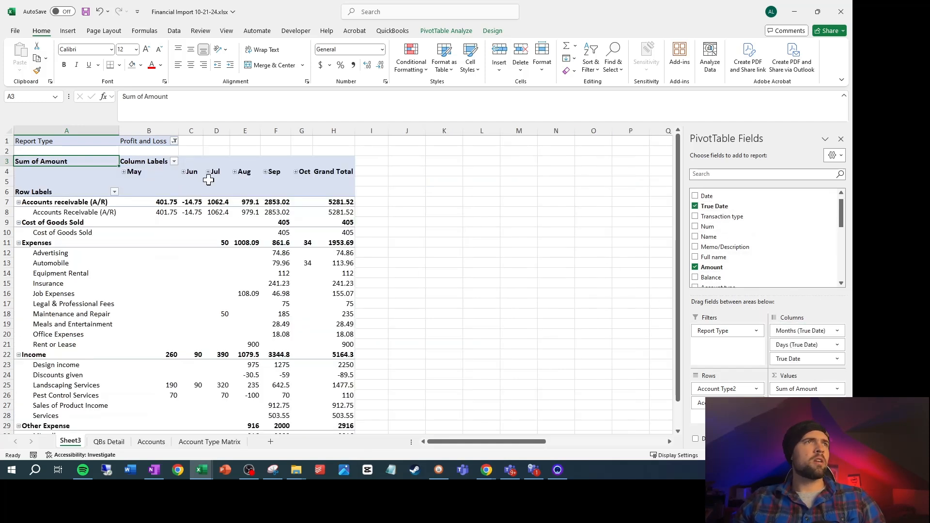
Group the PivotTable's True Date columns by Months and Years only, leaving out Days
right_click(193, 173)
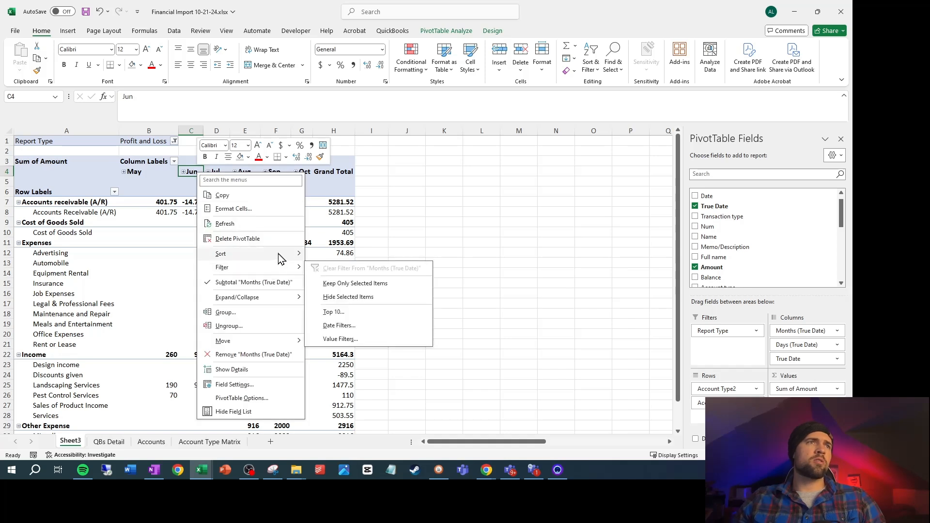
click(254, 315)
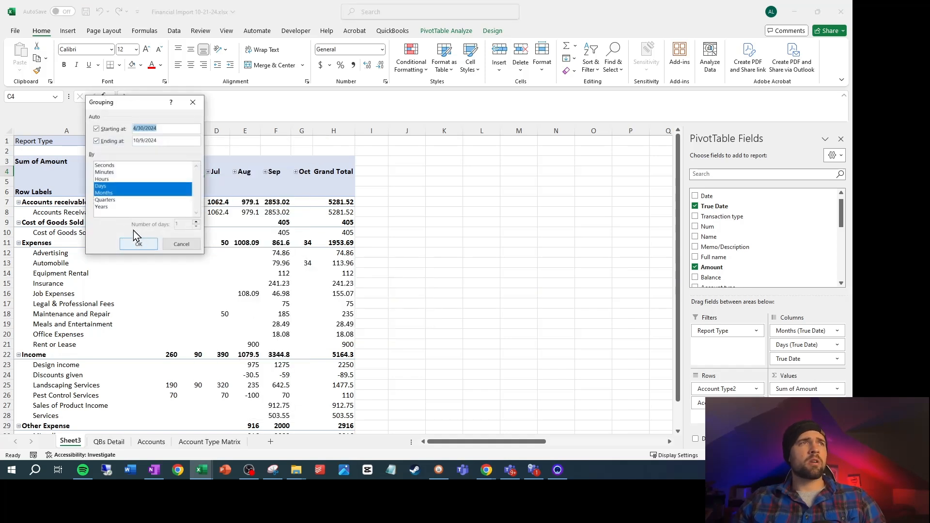
click(99, 188)
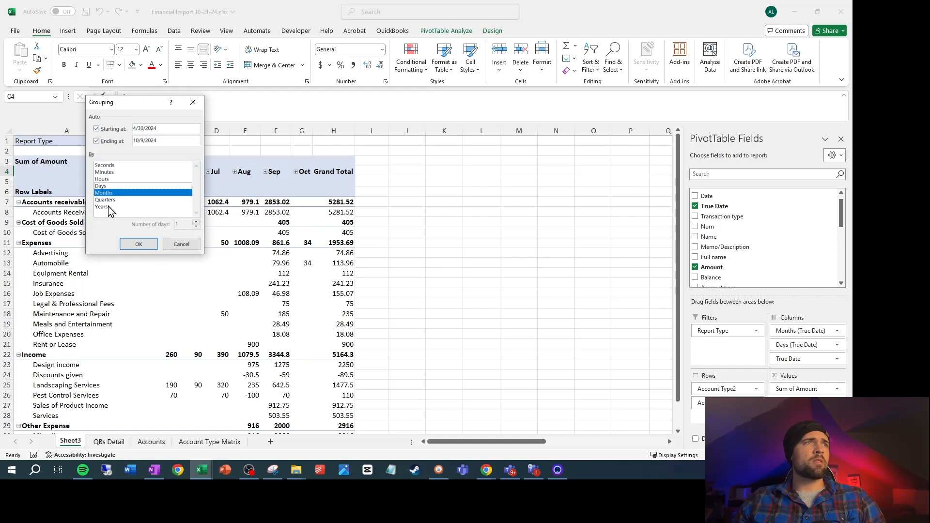
click(107, 207)
click(138, 243)
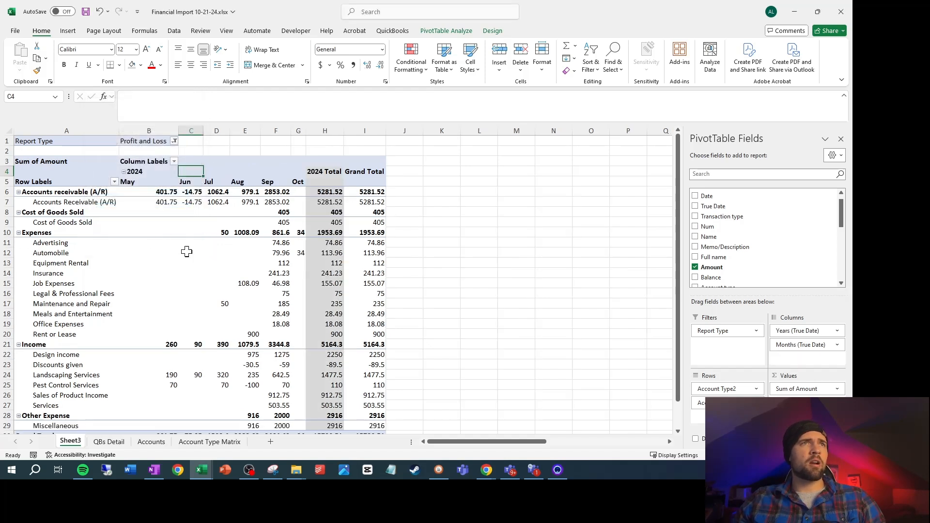
Change the financial report of Accounts receivable (A/R) to Balance Sheet on the Account Type Matrix sheet
click(75, 202)
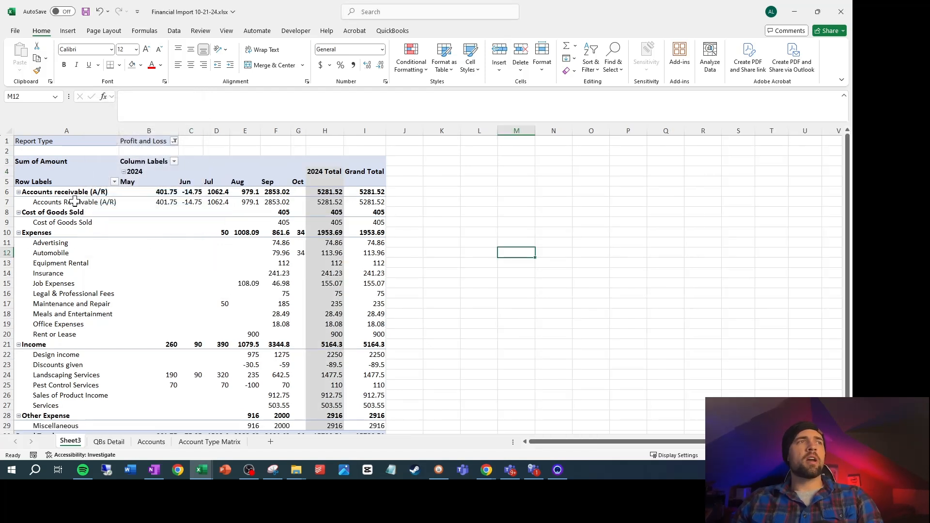
click(210, 442)
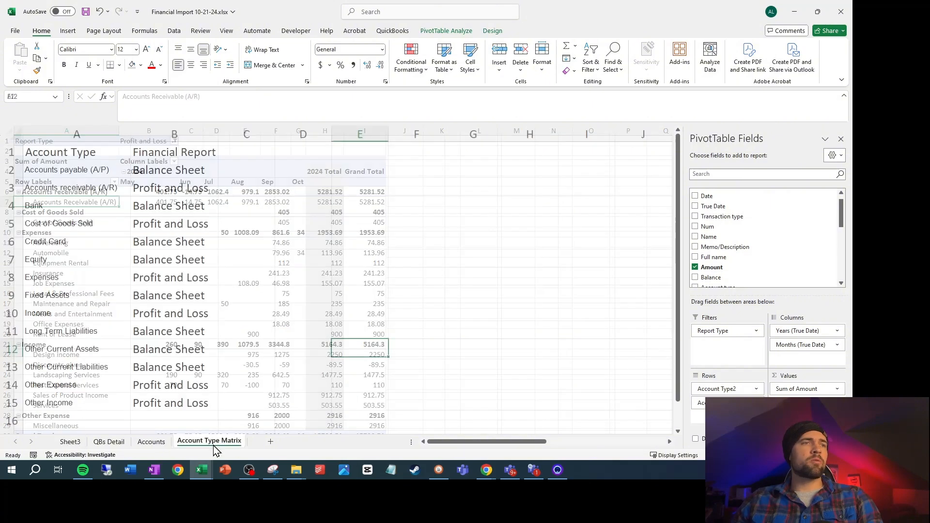
click(153, 190)
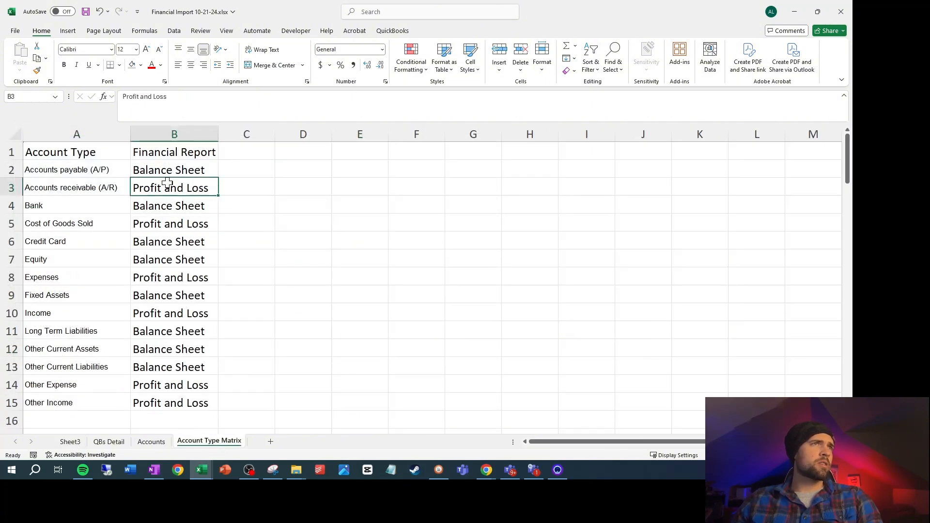
click(182, 171)
key(ctrl+c)
click(176, 185)
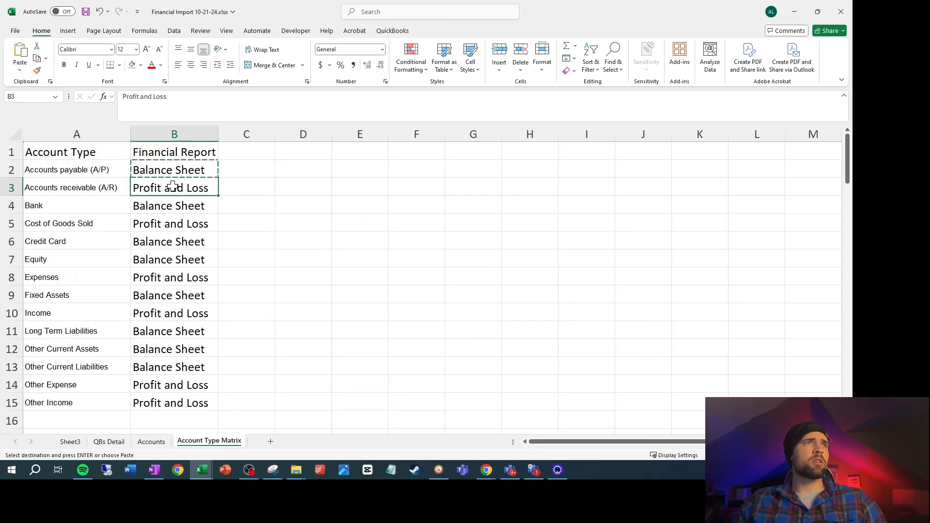
key(ctrl+v)
Return to Sheet3 and refresh the PivotTable to apply the corrected report type
click(99, 442)
click(70, 441)
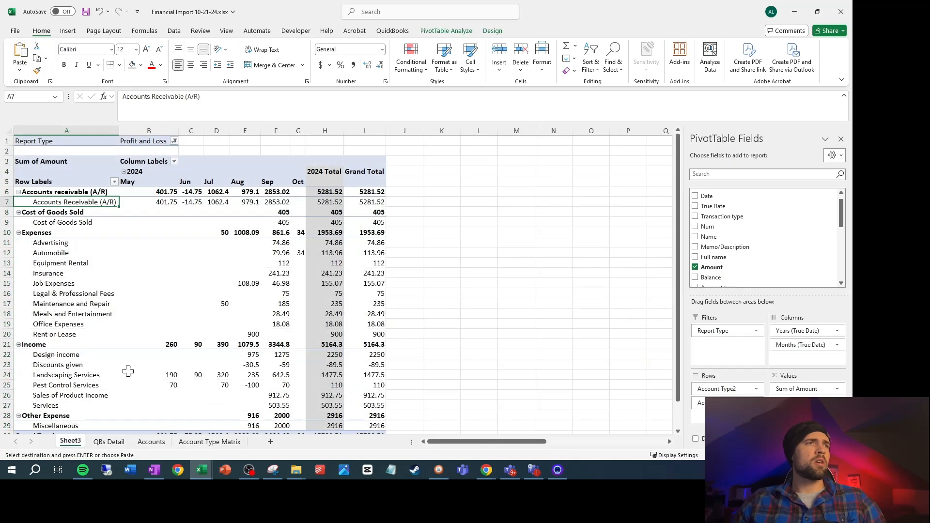
right_click(203, 257)
click(242, 119)
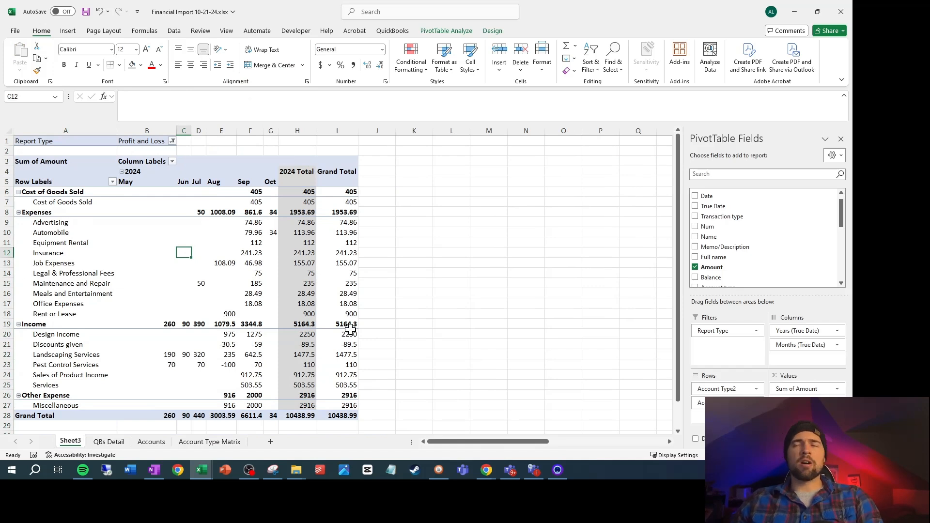
Enter the label Expected in cell A30 below the PivotTable's Grand Total
key(F8)
scroll(97, 329, down, 3)
click(77, 345)
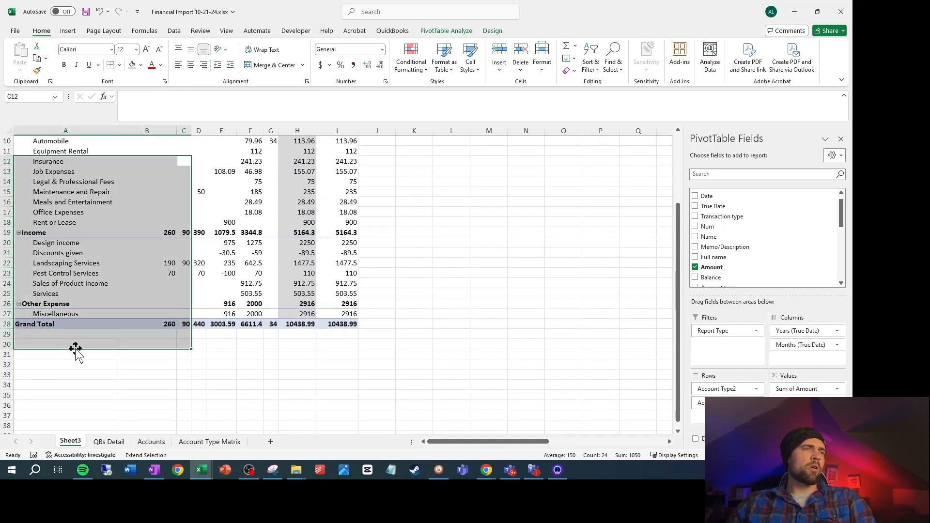
click(71, 345)
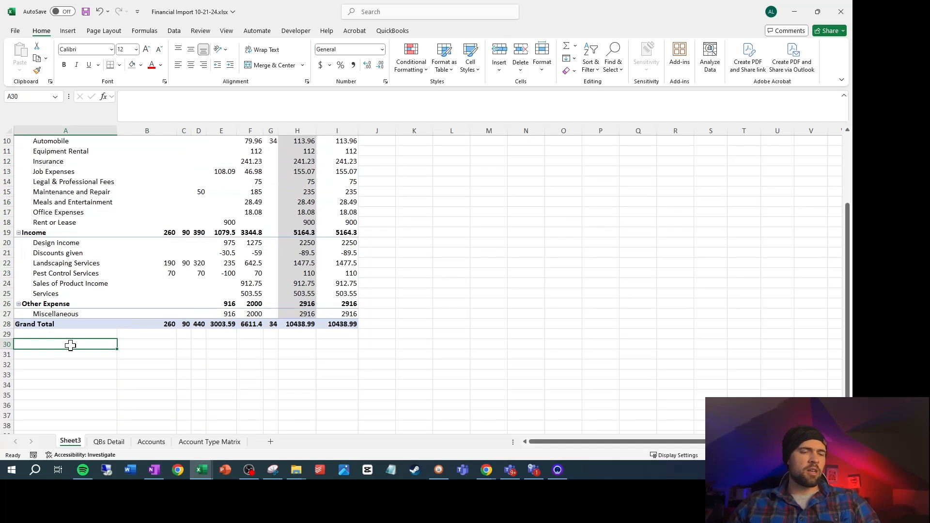
text(Expec)
key(Return)
key(Return)
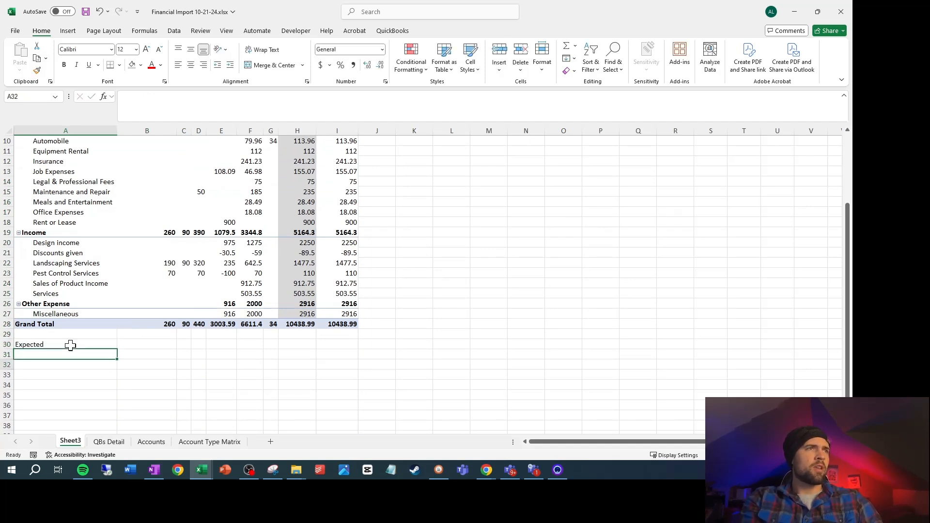
Enter the label Difference in cell A32, two rows below Expected
text(Diff)
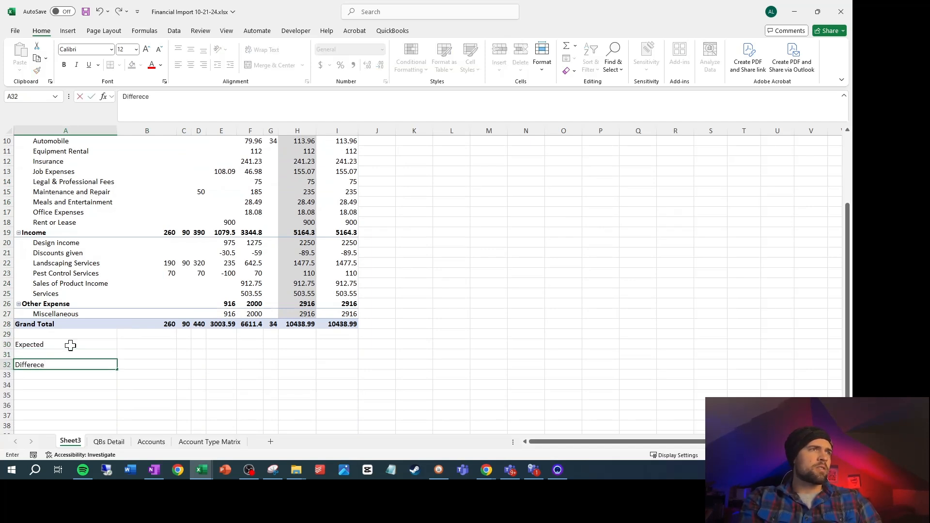
text(erence)
key(Return)
Enter the formula =B28-B30 in cell B32 to subtract the expected amount from the Grand Total
key(Up)
key(Up)
key(Up)
key(Right)
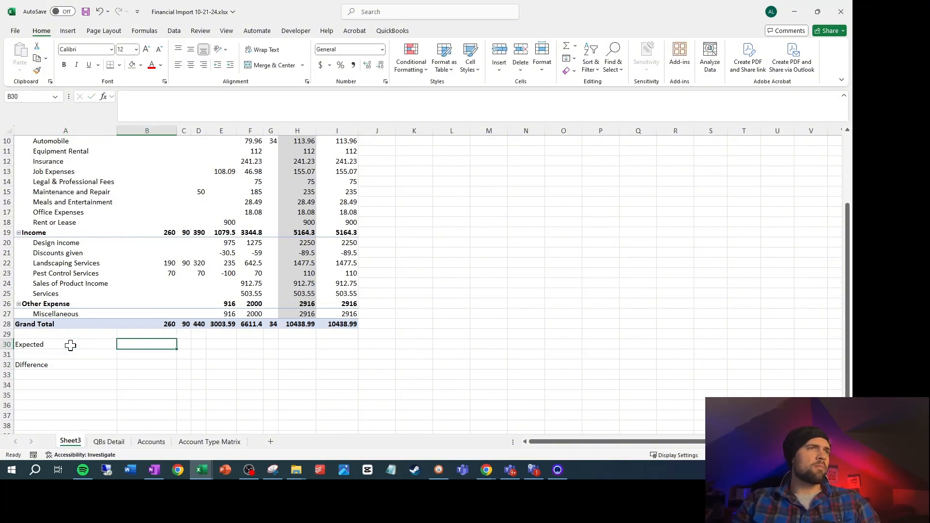
key(Down)
key(Down)
text(=)
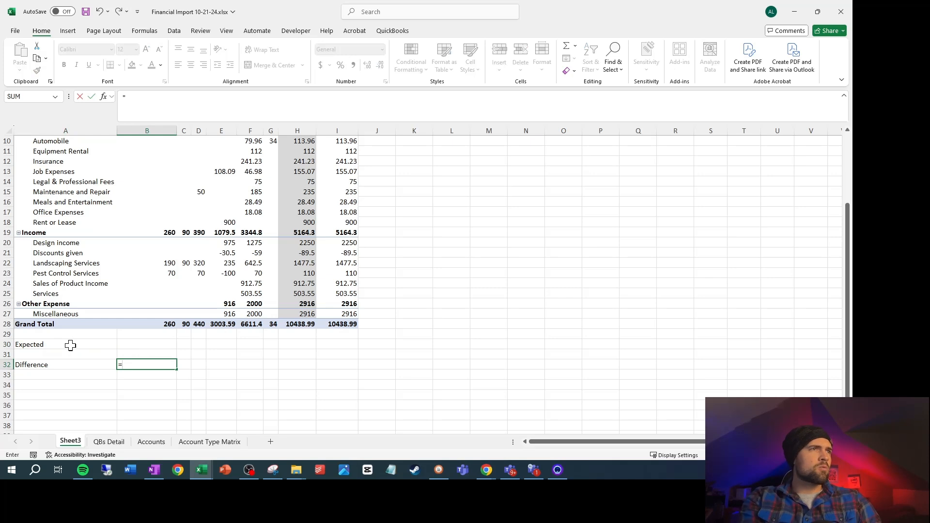
text(B28)
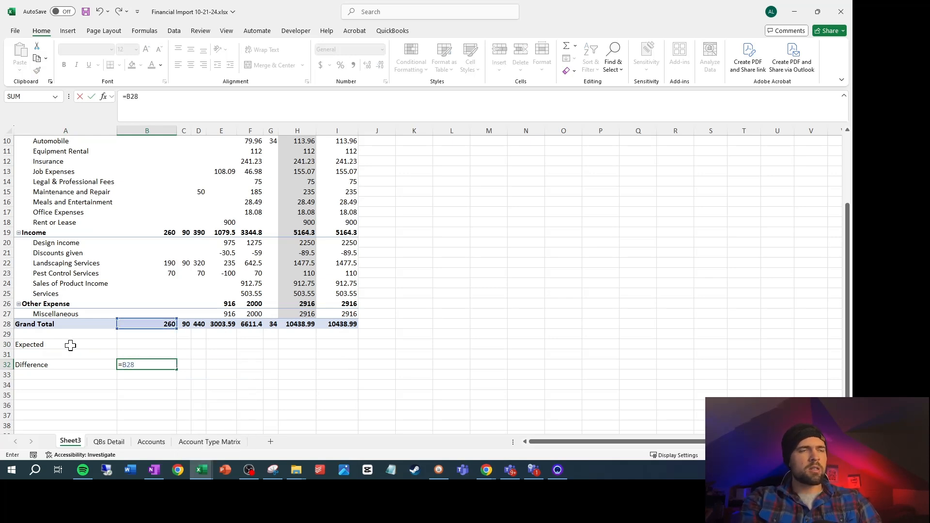
text(-B30)
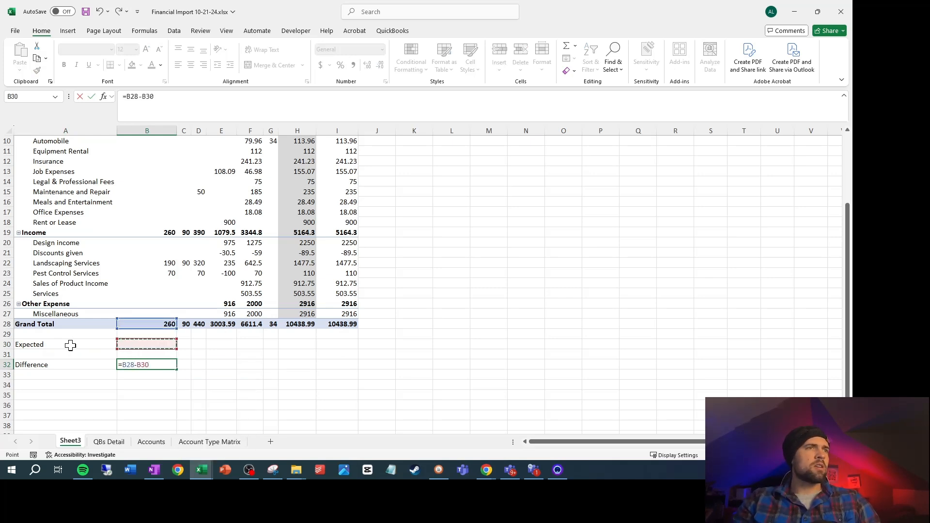
key(ctrl+Return)
Fill the Difference formula in B32 across through column G
key(shift+Right)
key(shift+Right)
key(shift+Right)
key(shift+Right)
key(shift+Right)
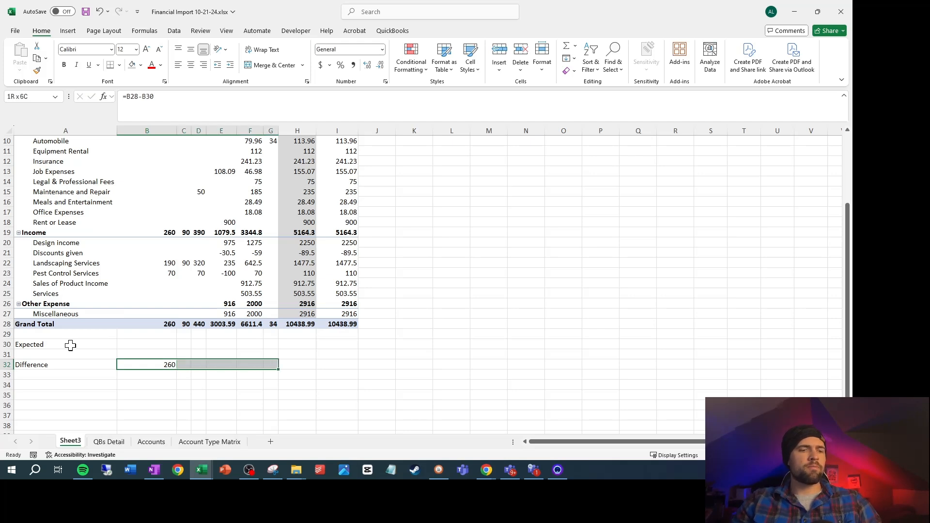
key(ctrl+r)
Apply the comma number format to the PivotTable values in B6:I28
scroll(151, 184, up, 3)
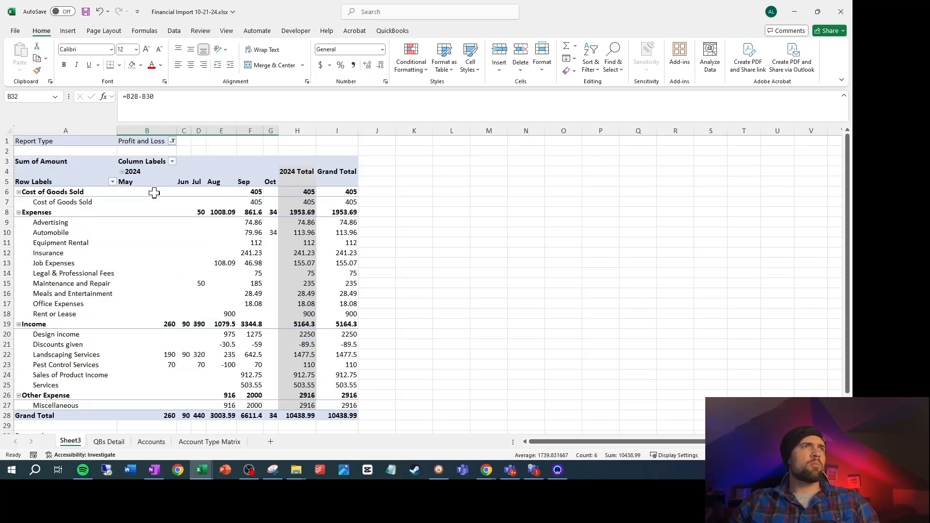
drag(154, 193, 344, 416)
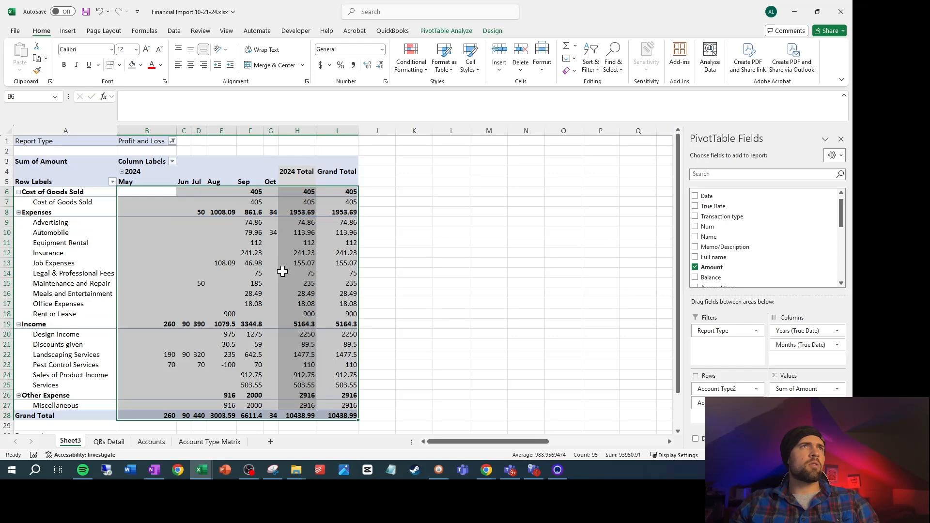
click(353, 65)
click(571, 354)
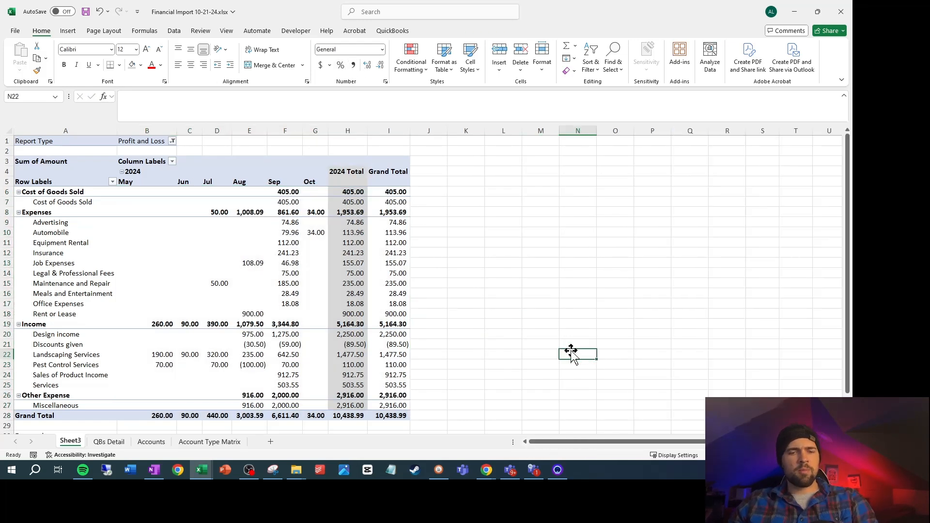
Compare the PivotTable's month columns with the month columns in the Profit and Loss by Month 10-21-24 workbook
scroll(186, 356, down, 4)
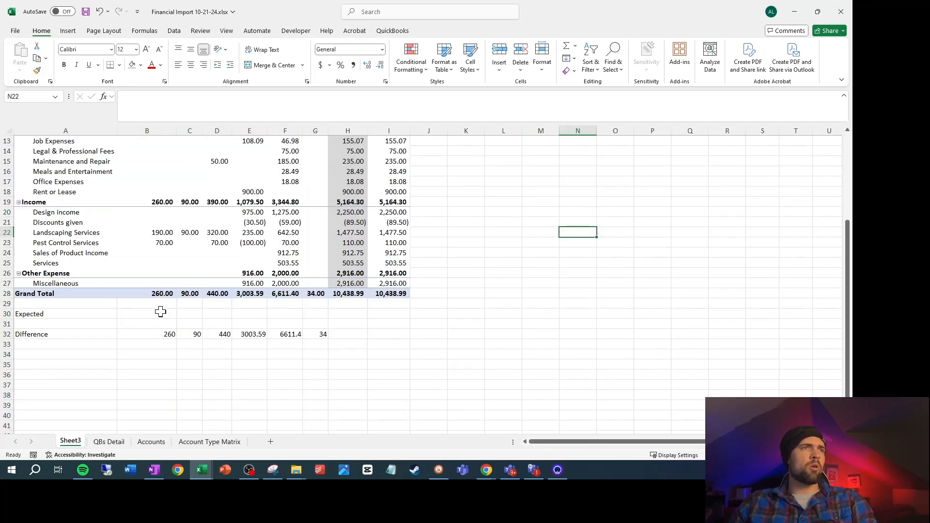
key(alt+Tab)
scroll(254, 283, down, 4)
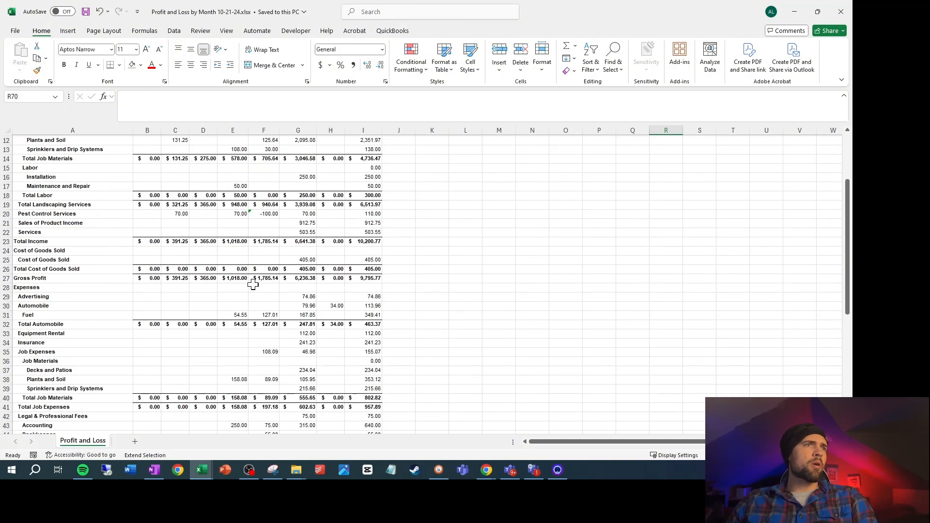
scroll(256, 281, up, 4)
mouse_move(202, 470)
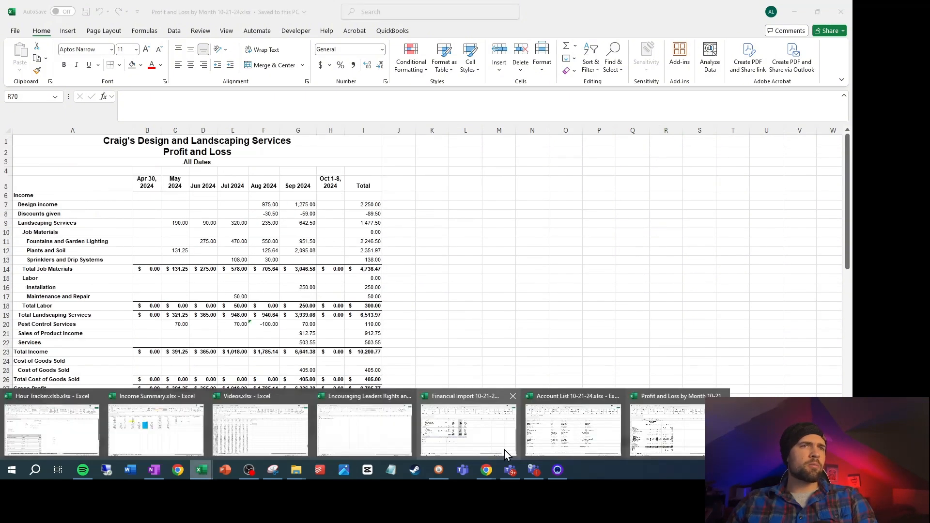
mouse_move(586, 438)
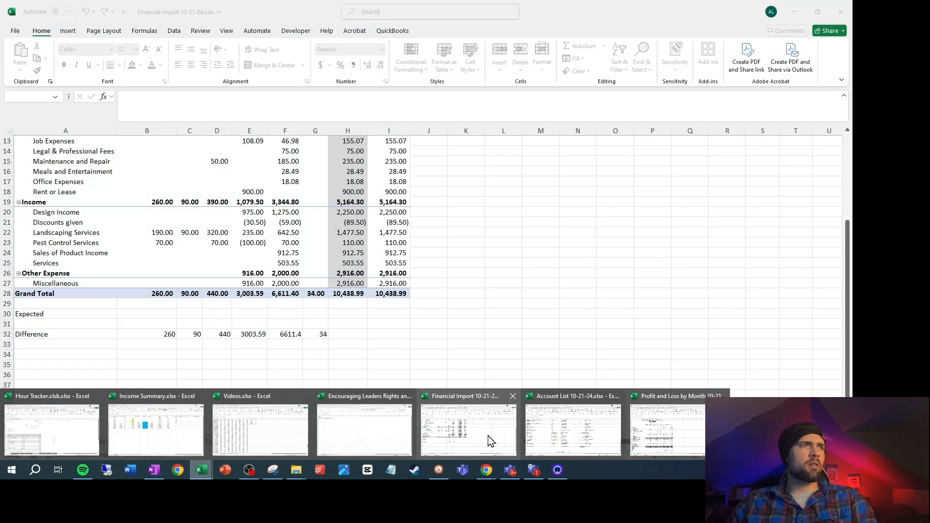
click(490, 441)
scroll(178, 317, up, 4)
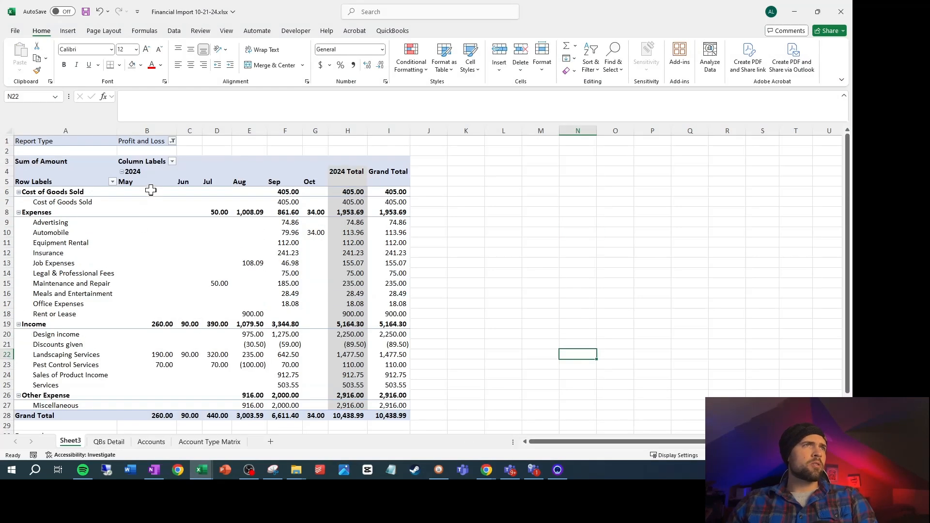
scroll(160, 218, down, 2)
scroll(145, 266, up, 2)
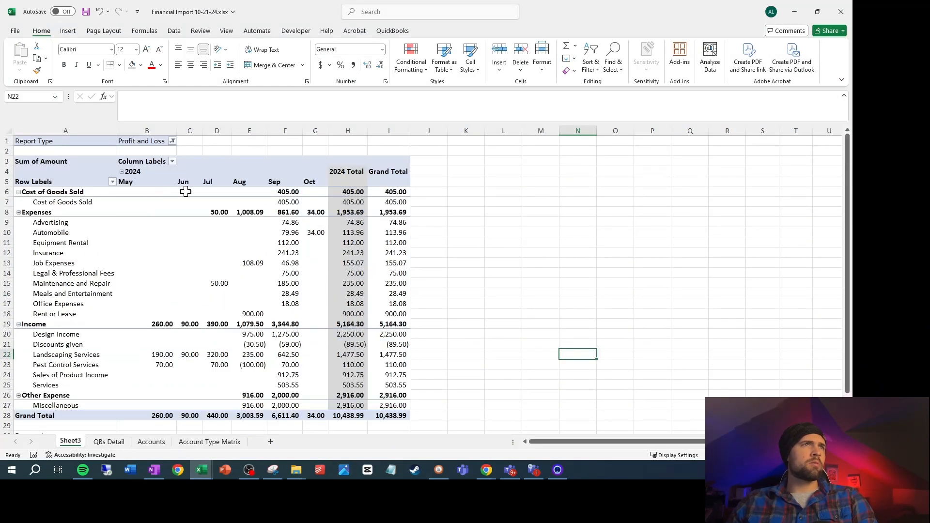
Copy the May to October Net Income amounts in C63:H63 of the Profit and Loss by Month 10-21-24 workbook
mouse_move(210, 481)
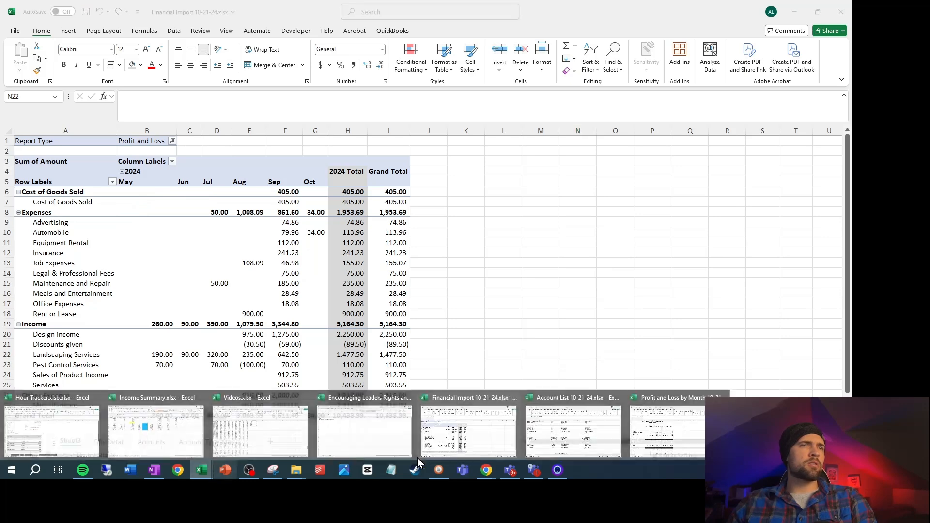
click(680, 448)
scroll(214, 272, down, 17)
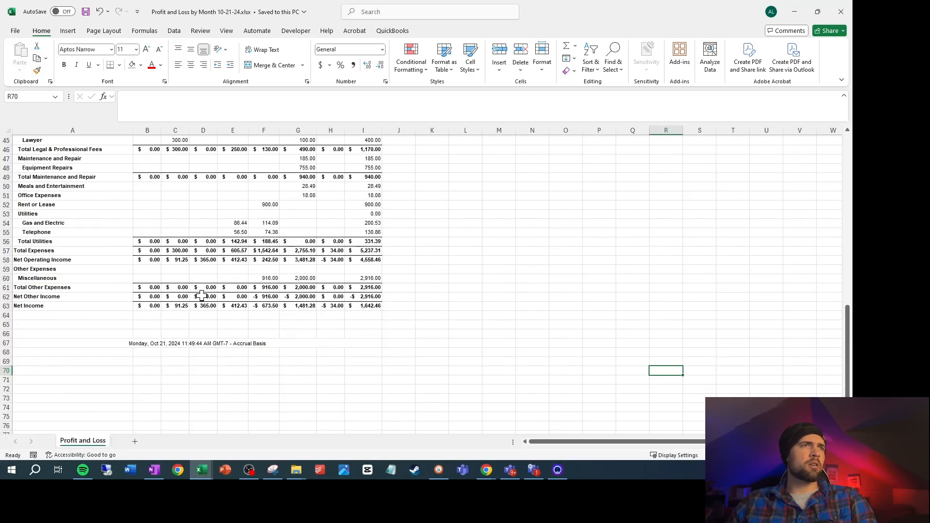
drag(189, 253, 323, 251)
key(ctrl+c)
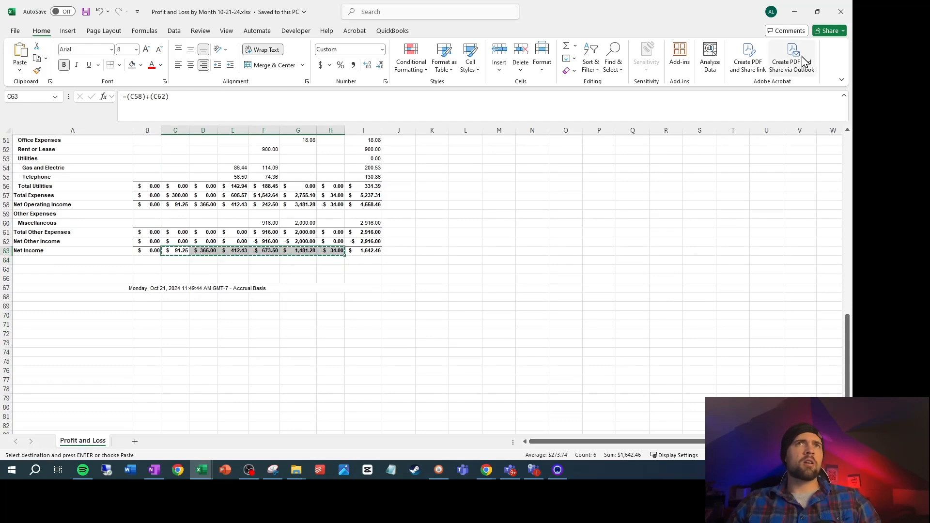
Paste the copied Net Income amounts as values into the Expected row starting at B30 of Sheet3 in the Financial Import workbook
click(795, 13)
scroll(134, 352, down, 4)
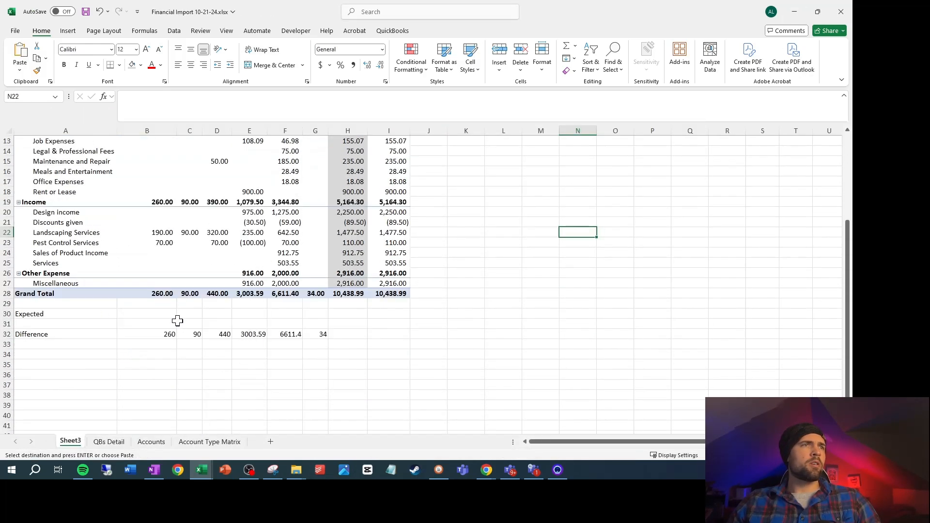
click(163, 310)
right_click(163, 313)
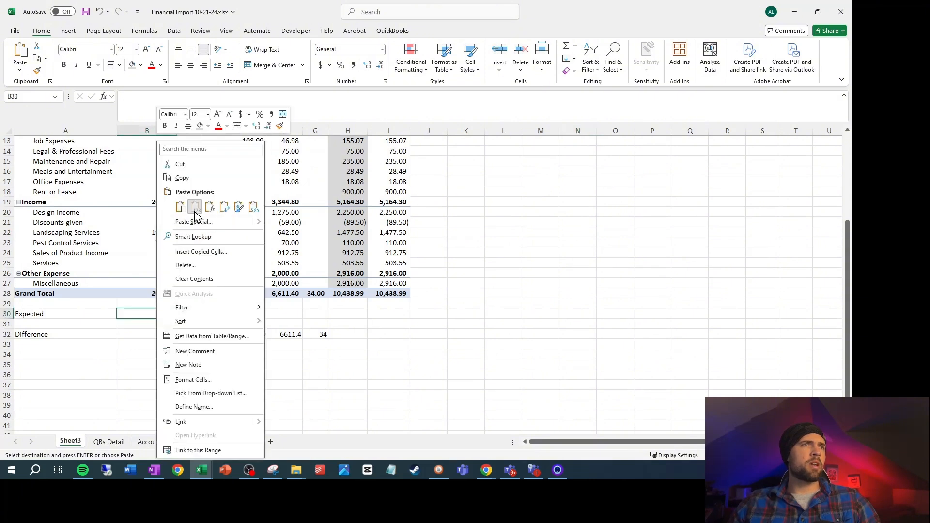
click(199, 218)
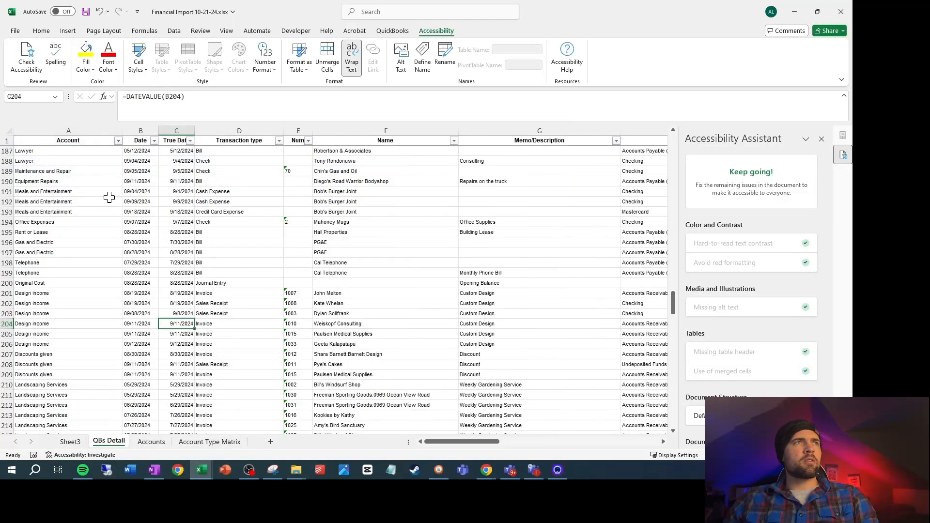
Filter the Account Type column on the QBs Detail sheet to show only #N/A rows
click(109, 196)
drag(440, 443, 650, 448)
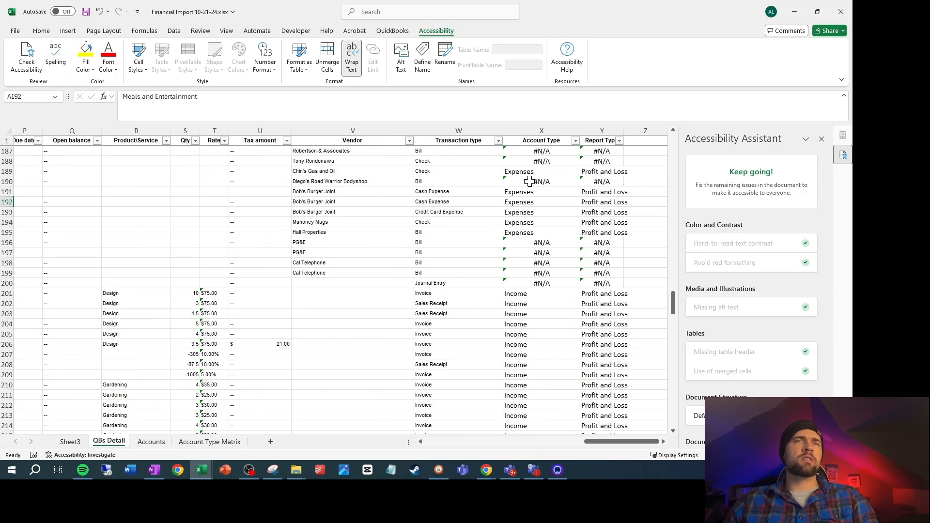
click(575, 141)
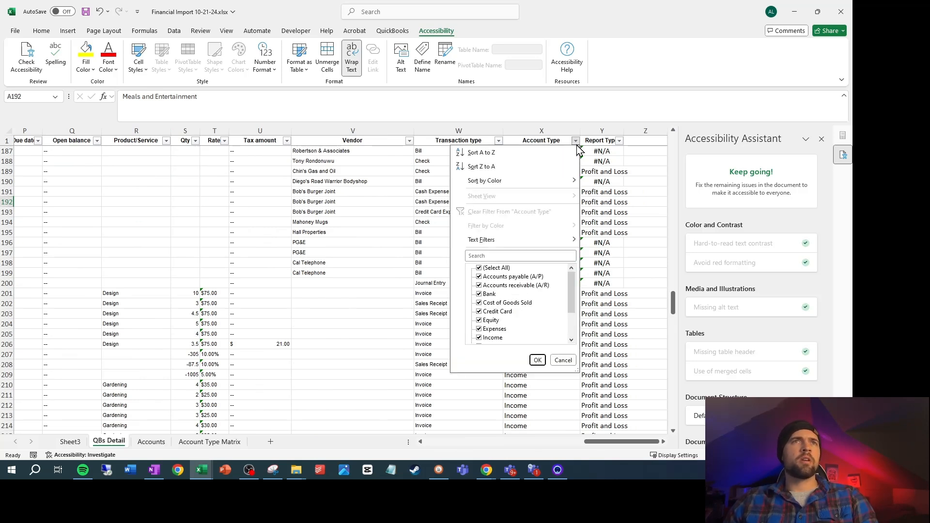
click(479, 268)
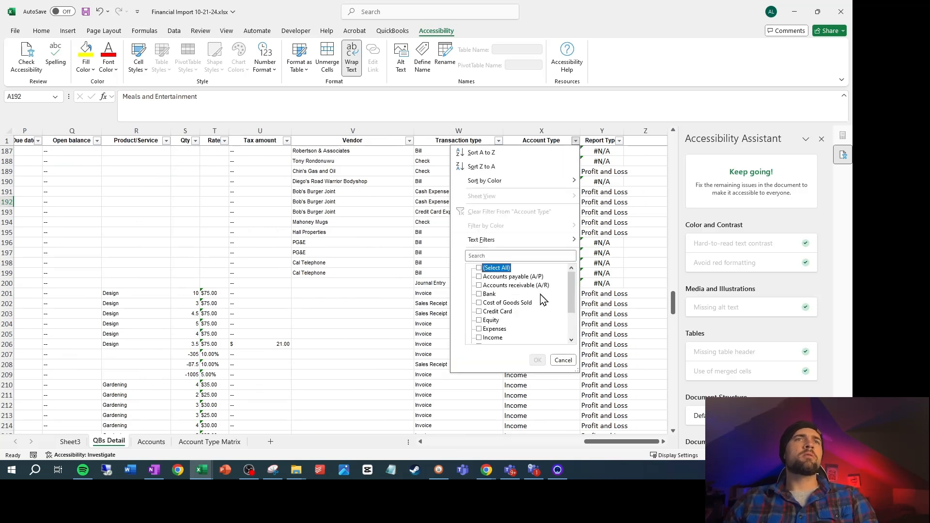
scroll(543, 300, down, 2)
click(479, 338)
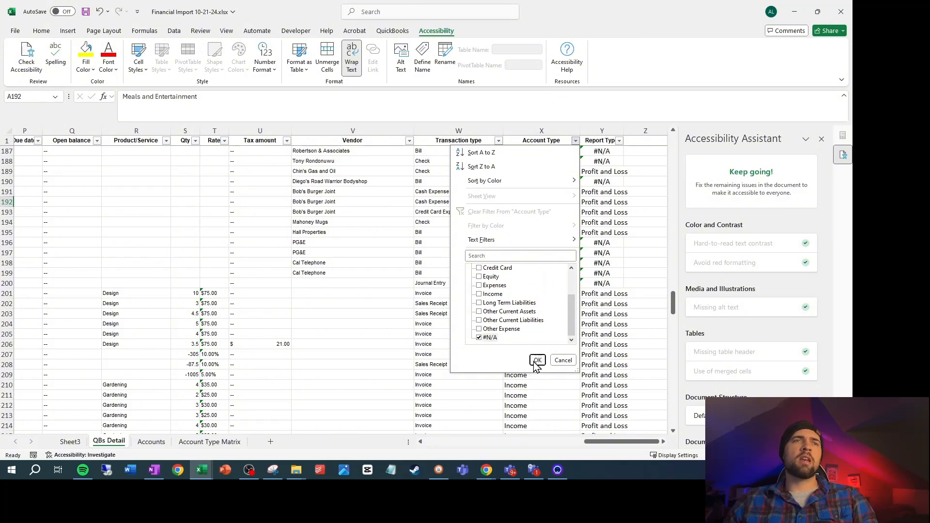
click(538, 359)
Examine the account names in the #N/A rows and compare Fuel with its Full name and Account entries on the Accounts sheet
drag(606, 445, 58, 187)
click(73, 152)
scroll(72, 150, down, 3)
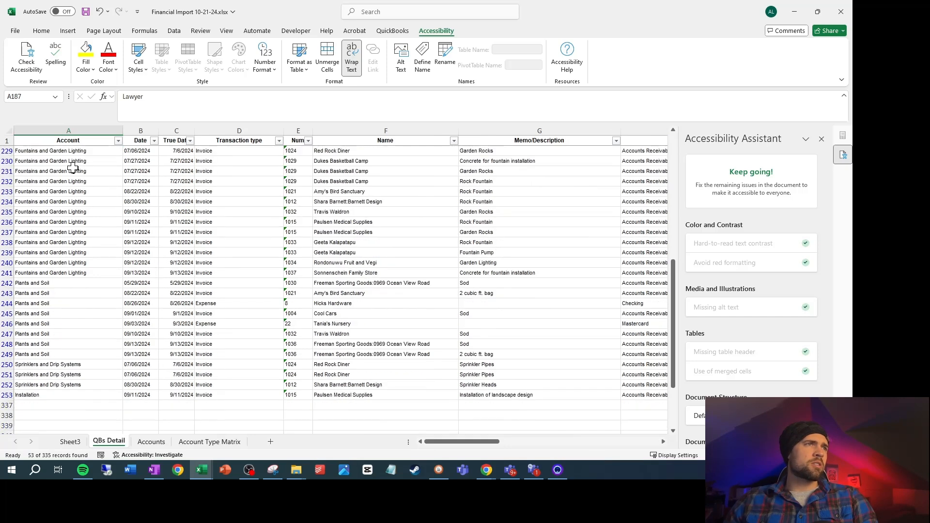
scroll(77, 218, up, 4)
scroll(104, 271, up, 5)
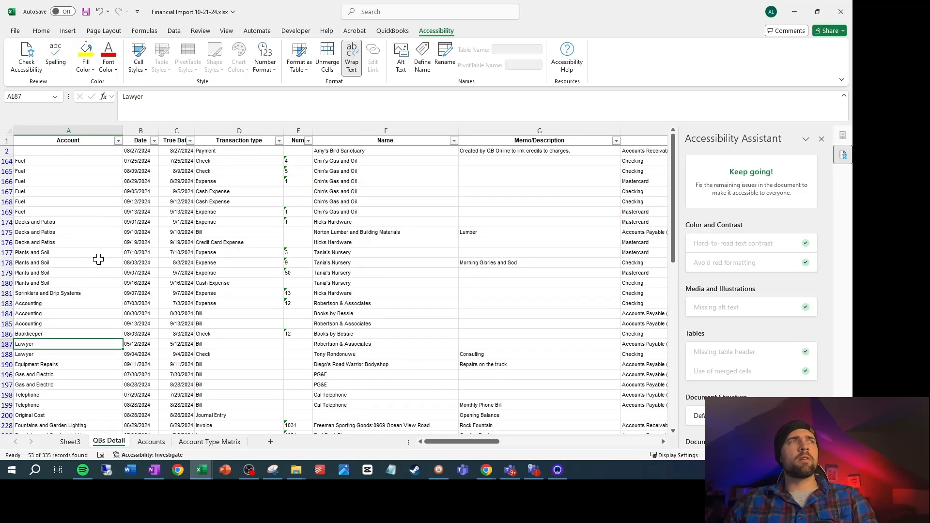
click(56, 163)
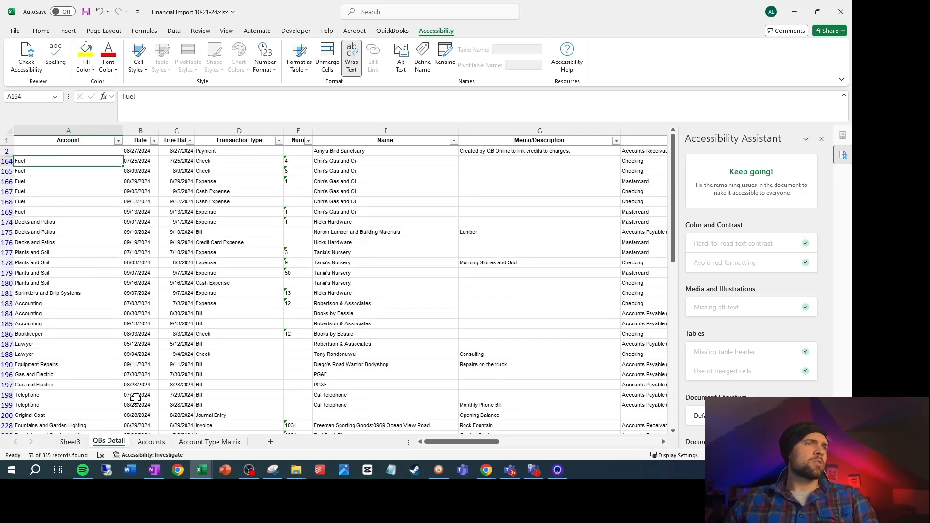
click(153, 443)
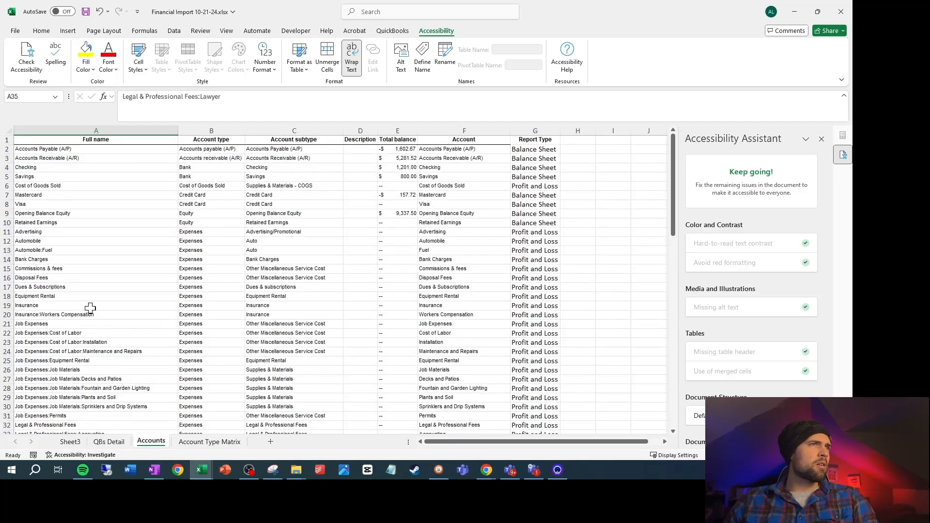
click(71, 250)
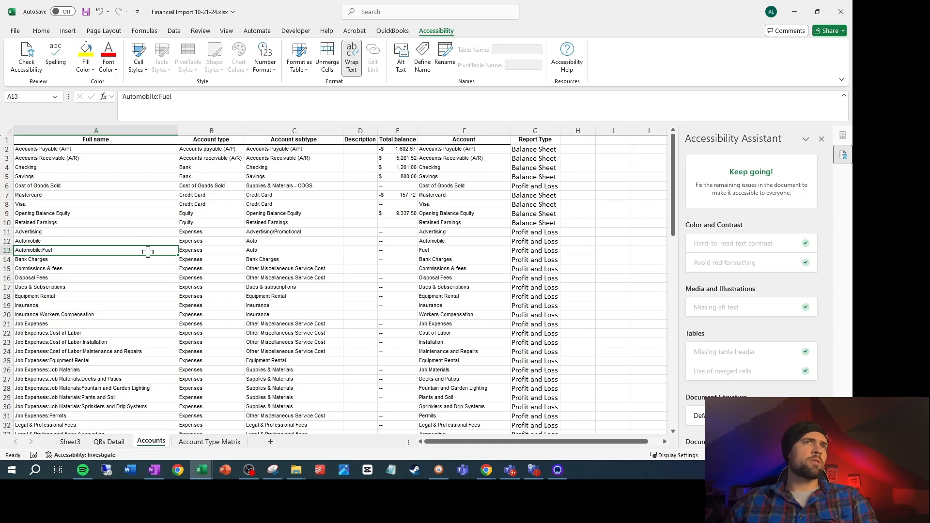
click(443, 251)
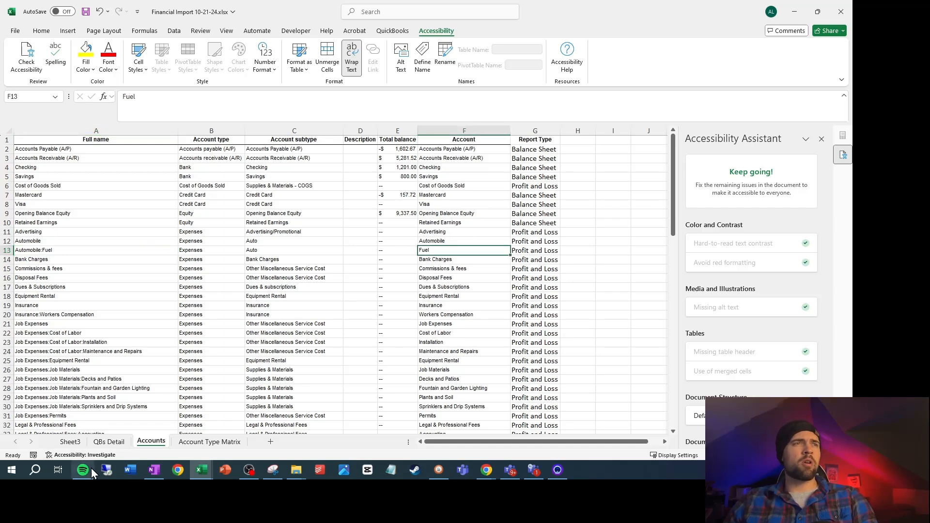
Check the Account Type lookup in X2 of QBs Detail against the Account column and the Accounts sheet's column F
click(109, 441)
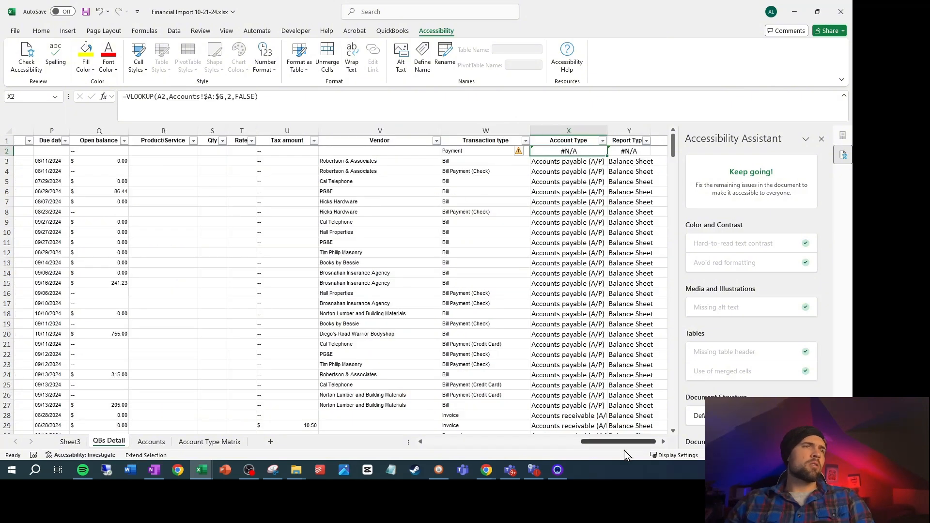
drag(625, 441, 416, 442)
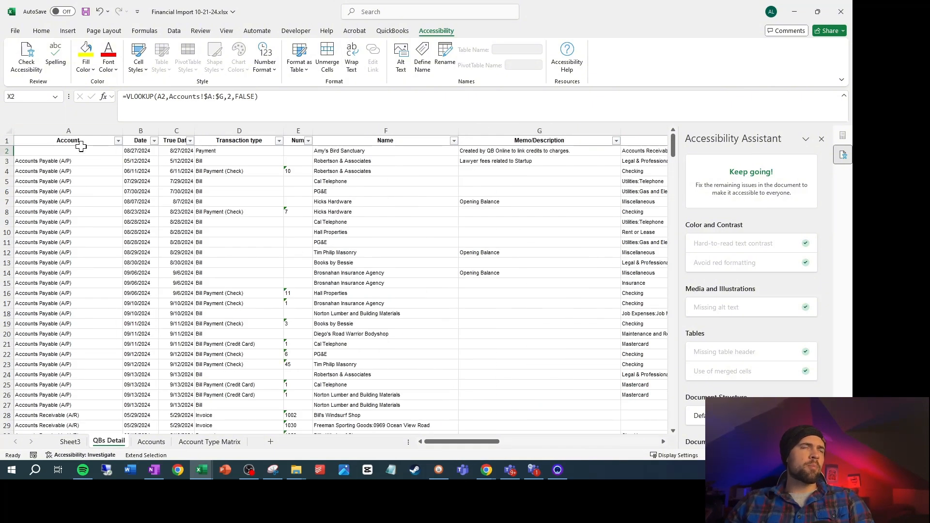
click(163, 442)
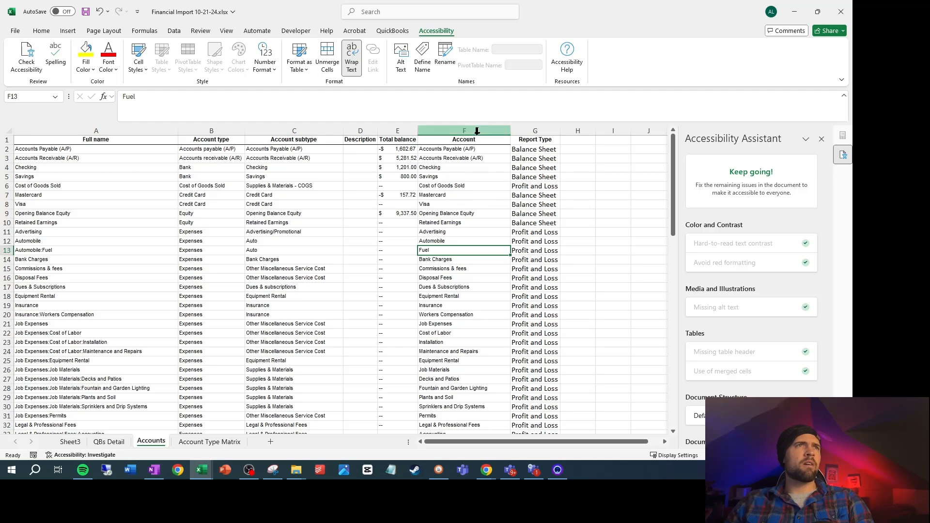
key(ctrl+Page_Up)
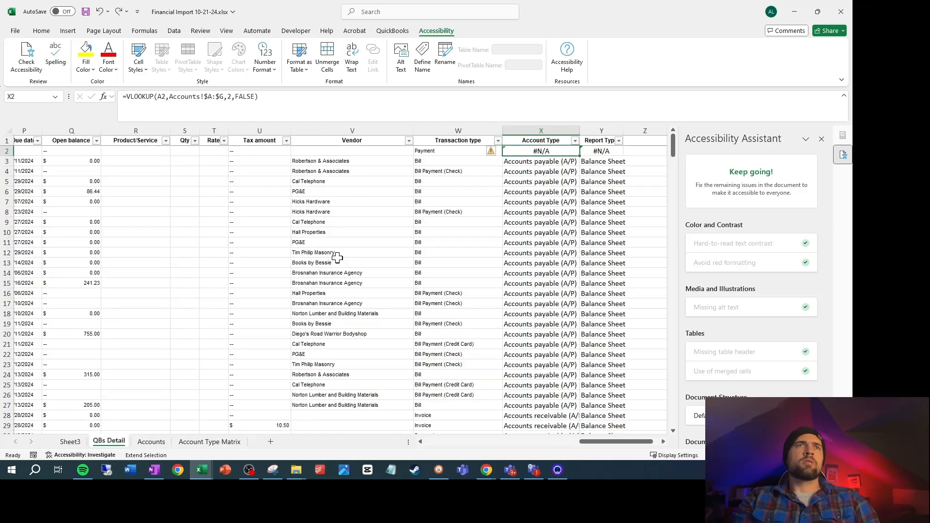
Start an INDEX/MATCH formula in X2 of QBs Detail that returns Accounts column B and matches against Accounts column F
text(=inde)
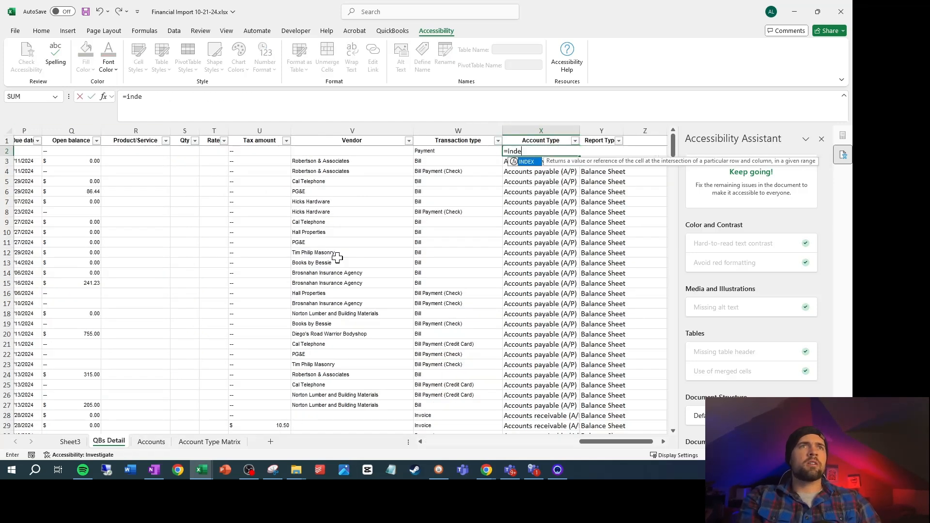
text(x()
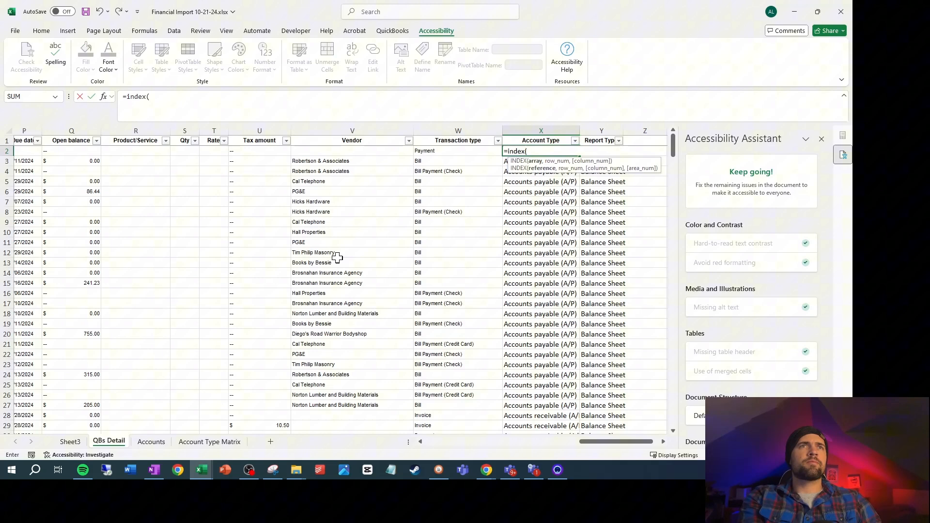
click(151, 442)
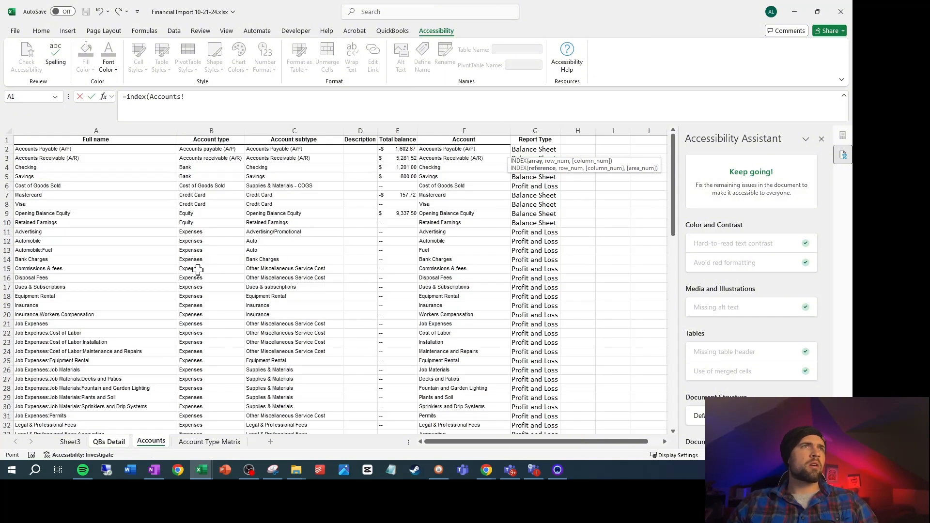
click(229, 130)
text(,)
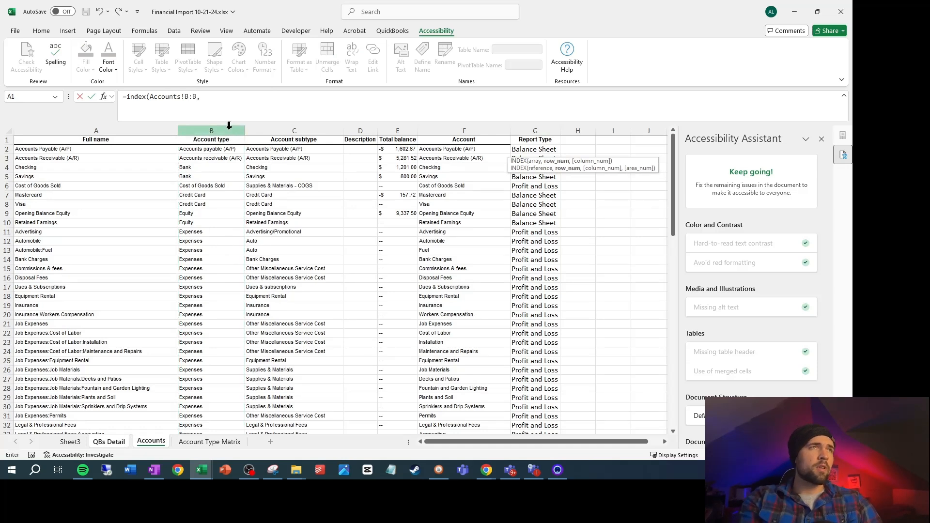
text(match()
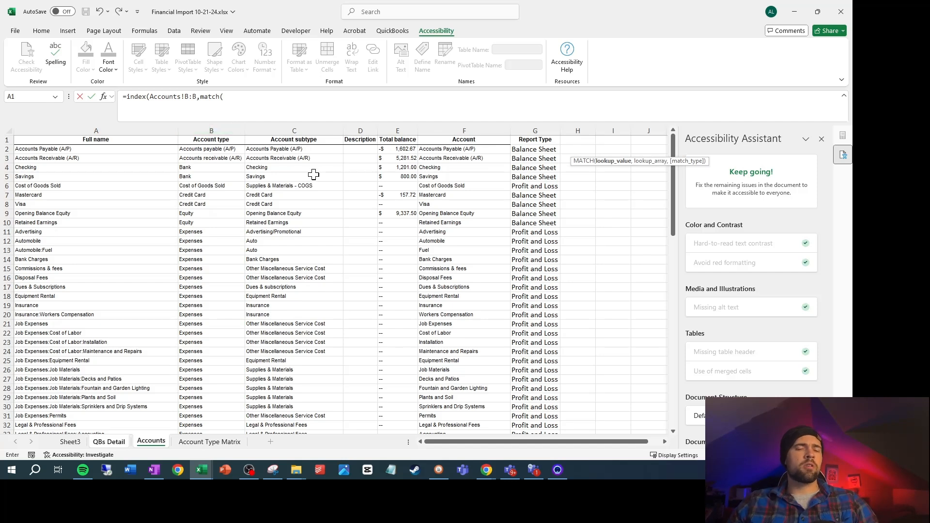
text(,)
click(472, 128)
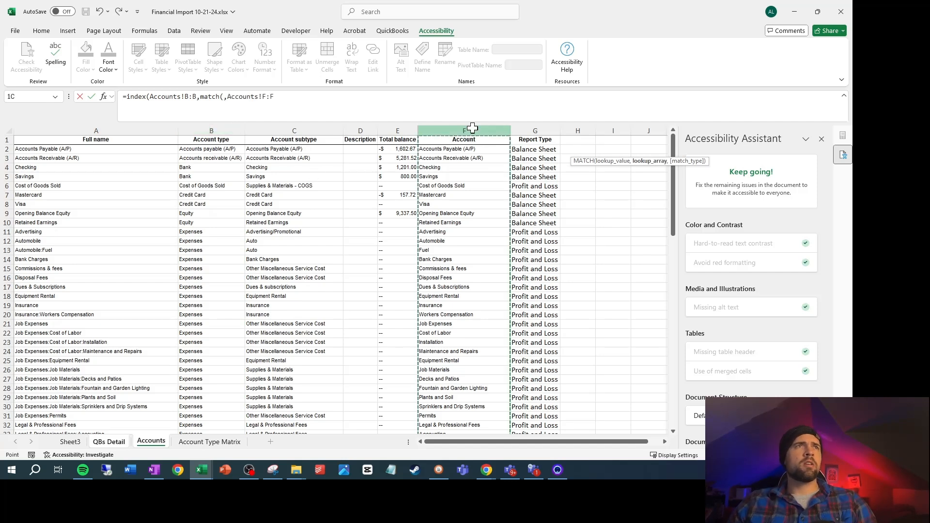
Make the formula's Accounts ranges absolute as $F:$F and $B:$B, and set MATCH to an exact match with 0
click(270, 97)
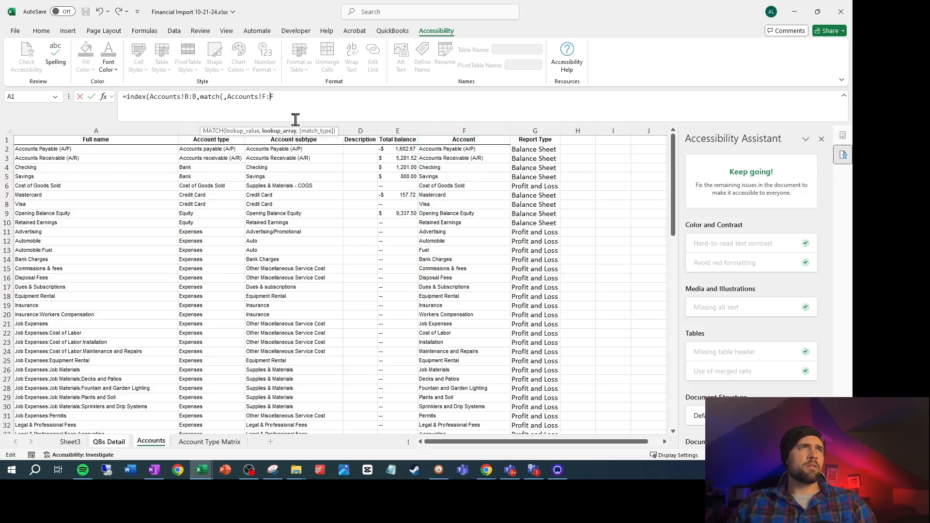
key(F4)
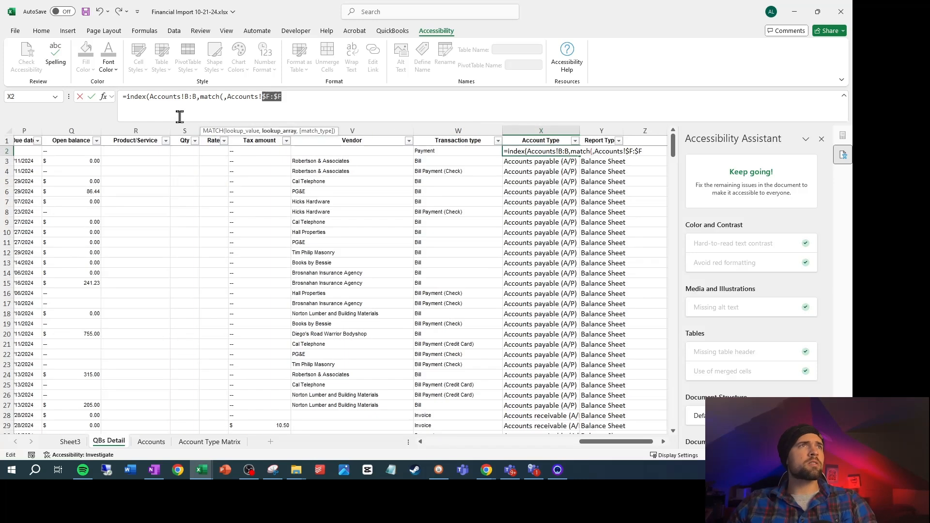
click(201, 100)
key(F4)
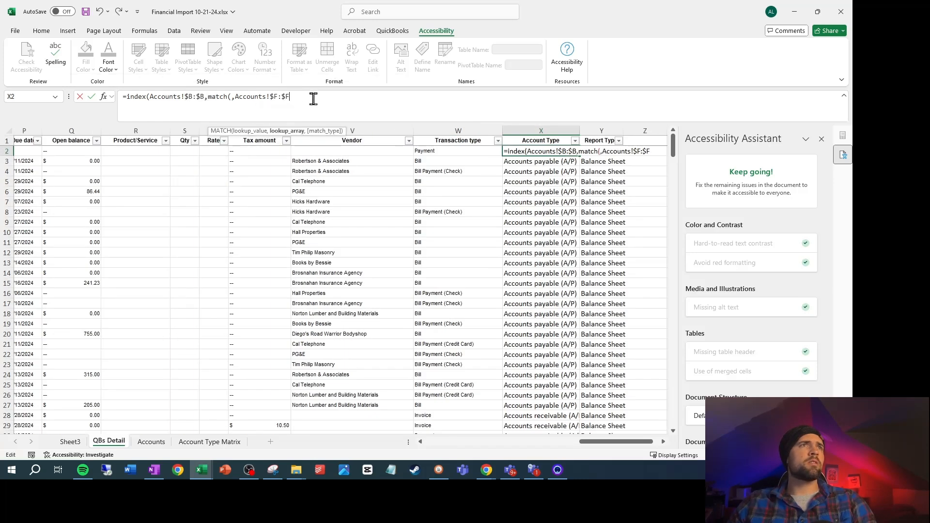
click(314, 99)
text(,)
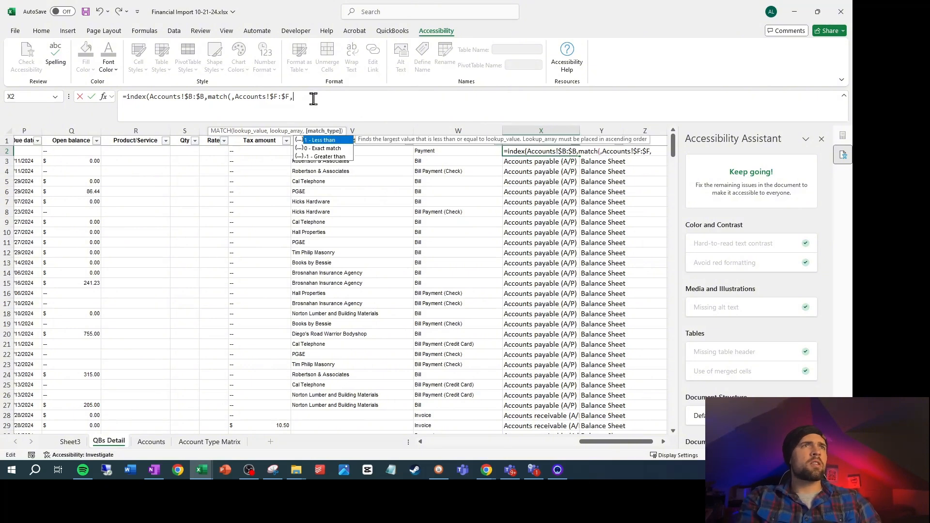
text(0))
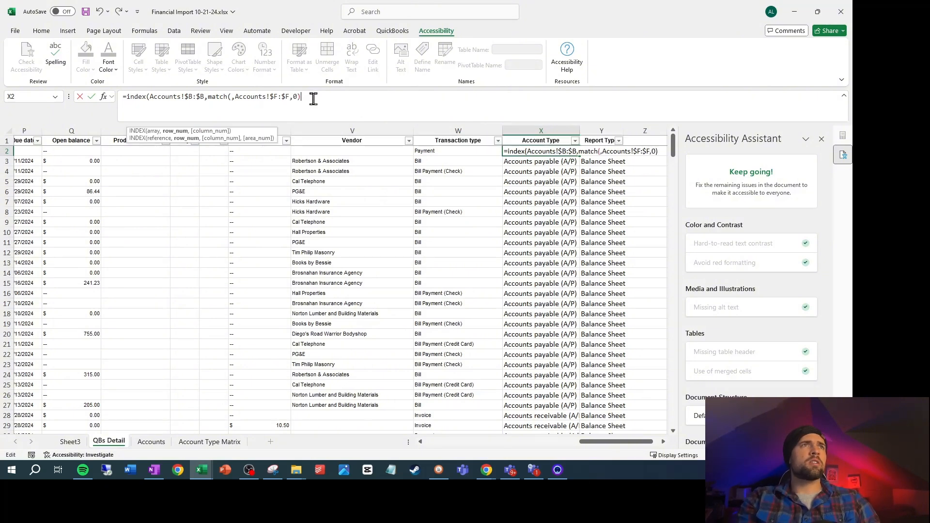
Use A2 of QBs Detail as the MATCH lookup value and complete the Account Type formula in X2
click(234, 100)
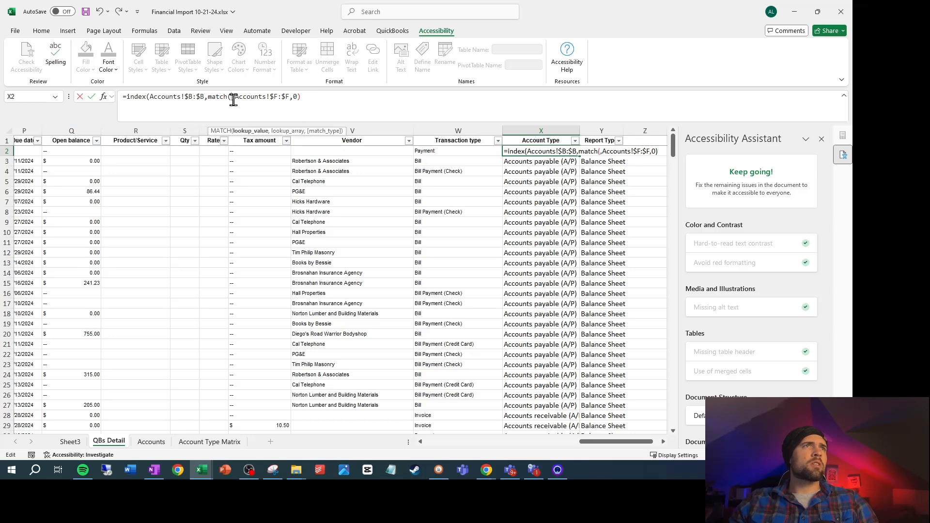
drag(618, 442, 463, 442)
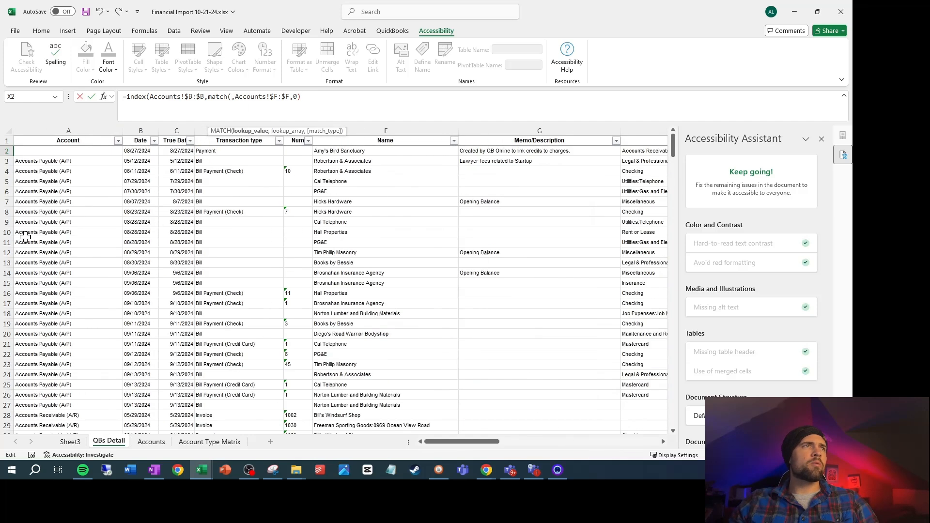
click(73, 150)
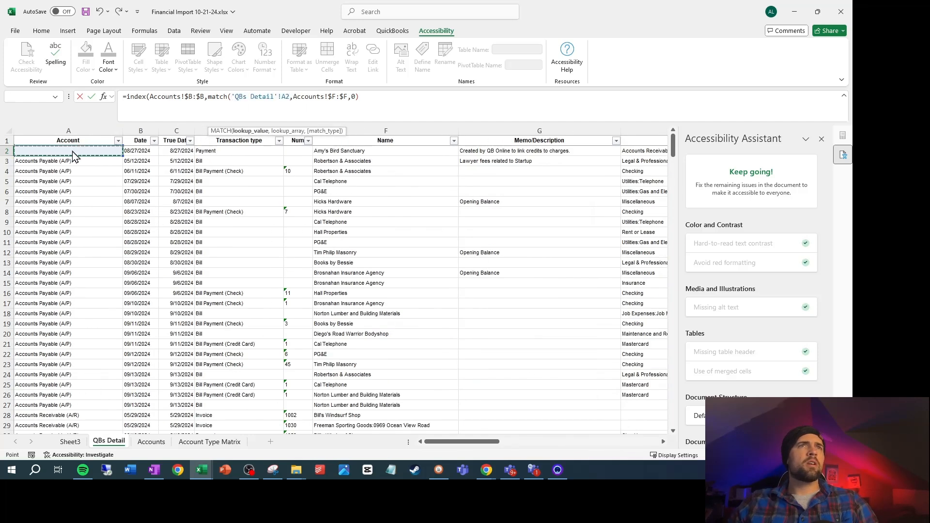
key(Return)
key(Return)
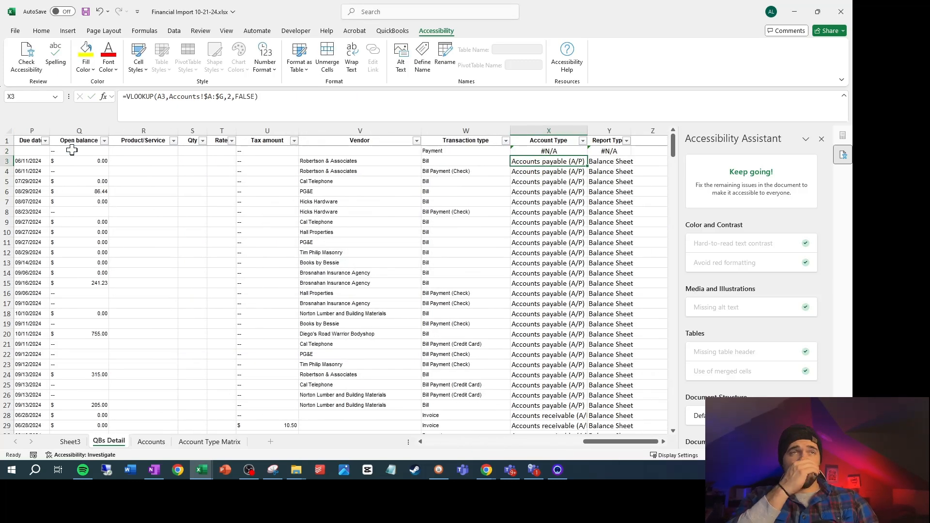
Fill the INDEX/MATCH formula from X2 down the whole Account Type column to row 336
key(Up)
key(ctrl+shift+Down)
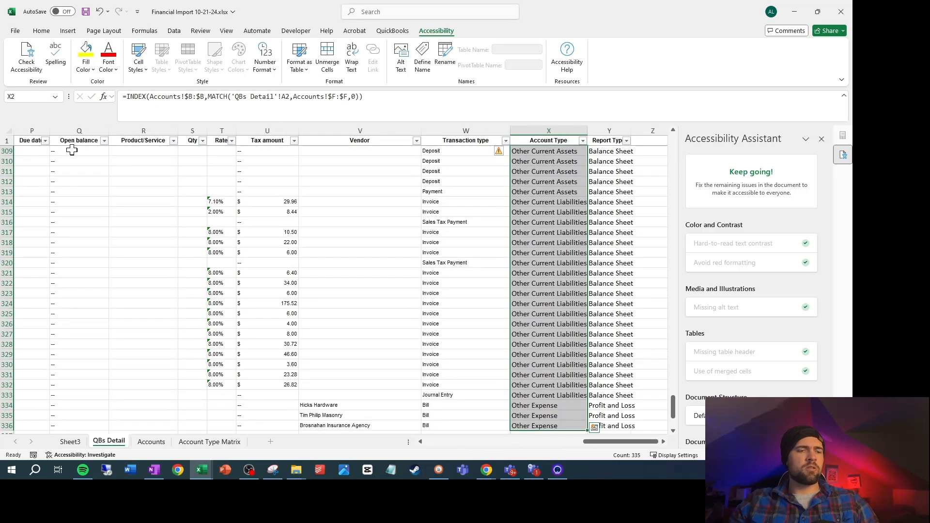
key(Up)
key(Down)
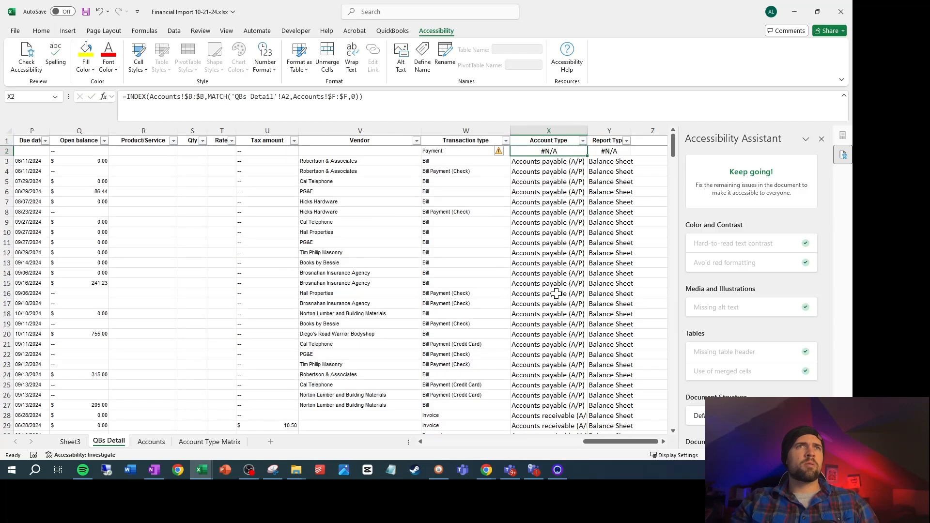
Filter the Account Type column to only #N/A rows to check the new lookup for errors
click(583, 141)
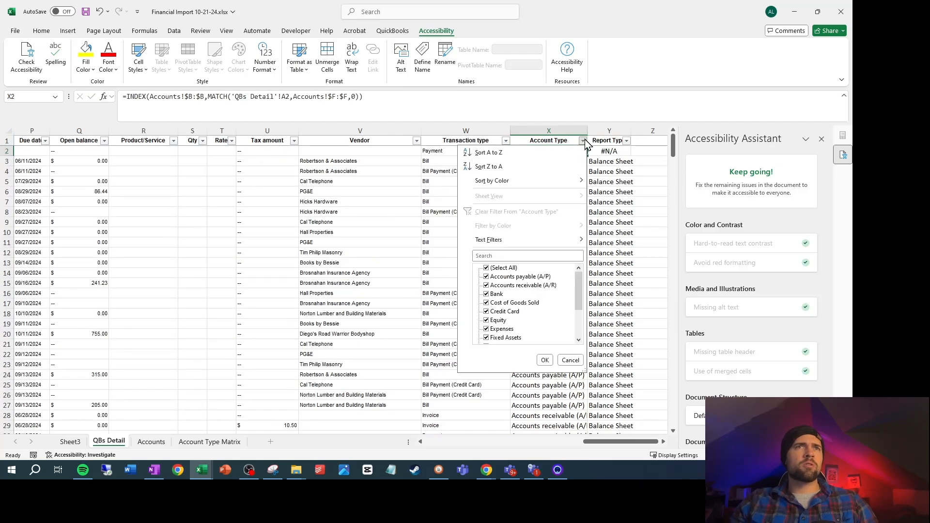
scroll(547, 291, down, 1)
scroll(518, 290, up, 1)
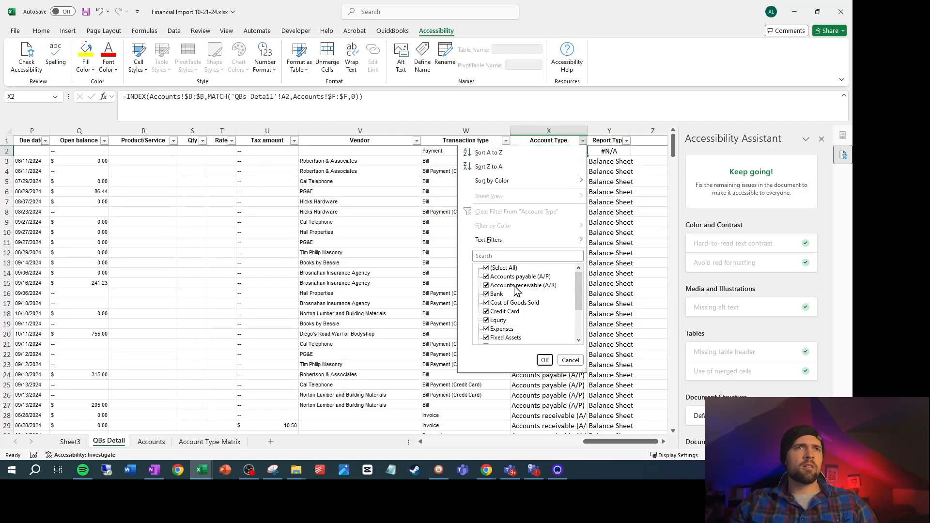
click(487, 268)
scroll(504, 329, down, 2)
scroll(499, 339, up, 2)
scroll(499, 338, down, 2)
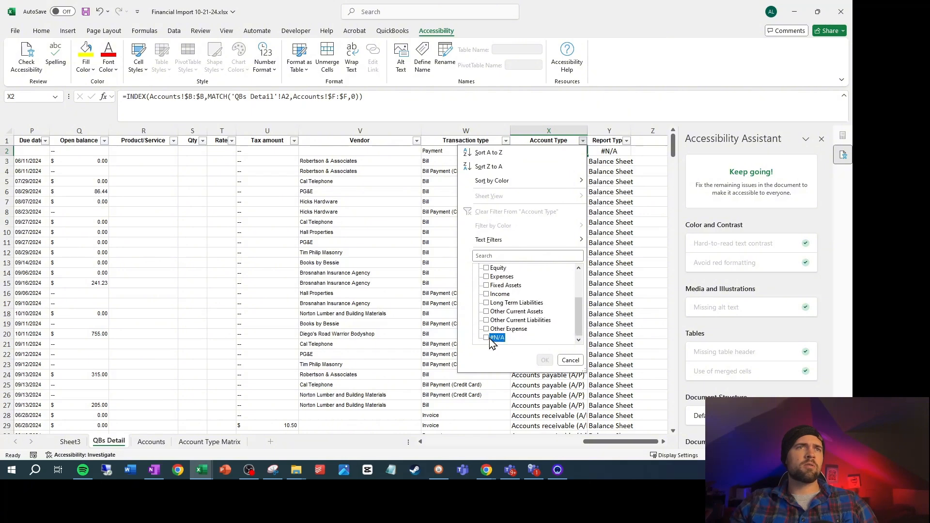
click(490, 339)
click(543, 359)
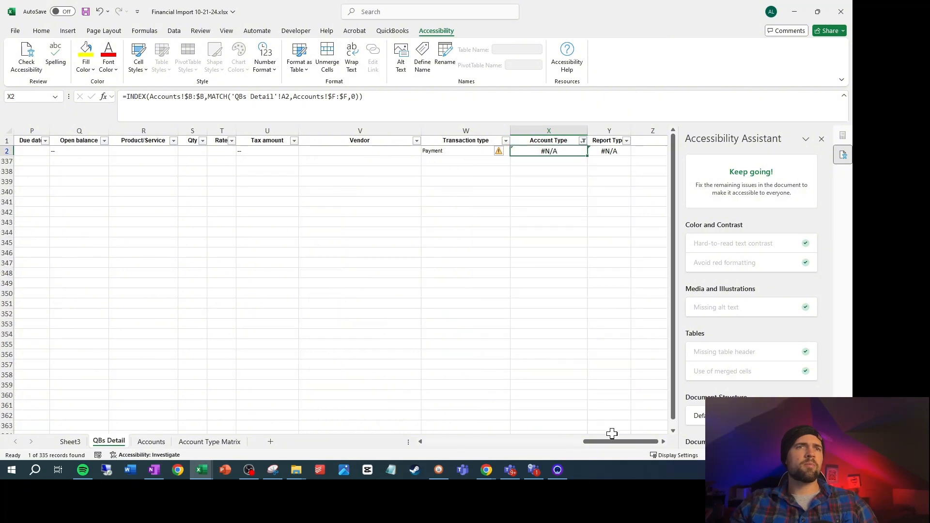
Reset the QBs Detail filters so that all rows are shown again
mouse_move(612, 441)
mouse_down()
mouse_move(620, 442)
mouse_move(425, 442)
mouse_move(630, 441)
mouse_move(614, 442)
mouse_up()
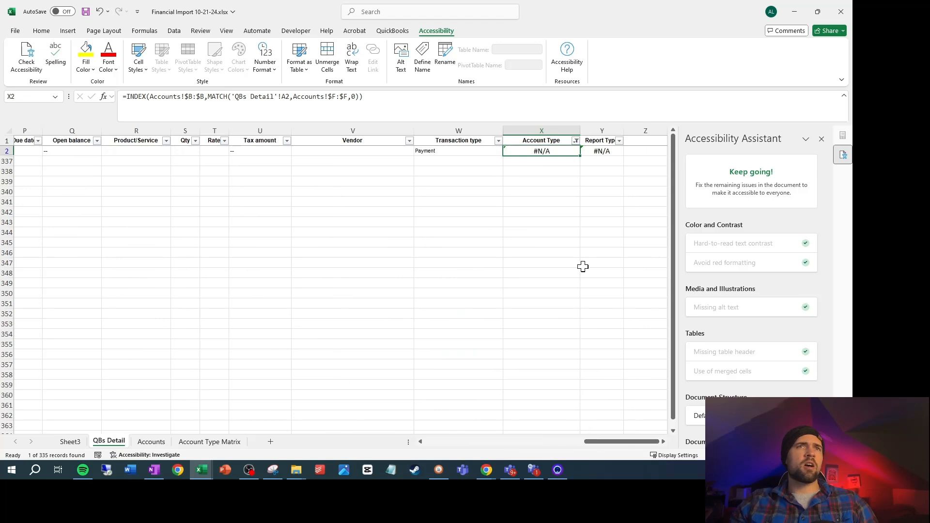
key(ctrl+shift+l)
key(ctrl+shift+l)
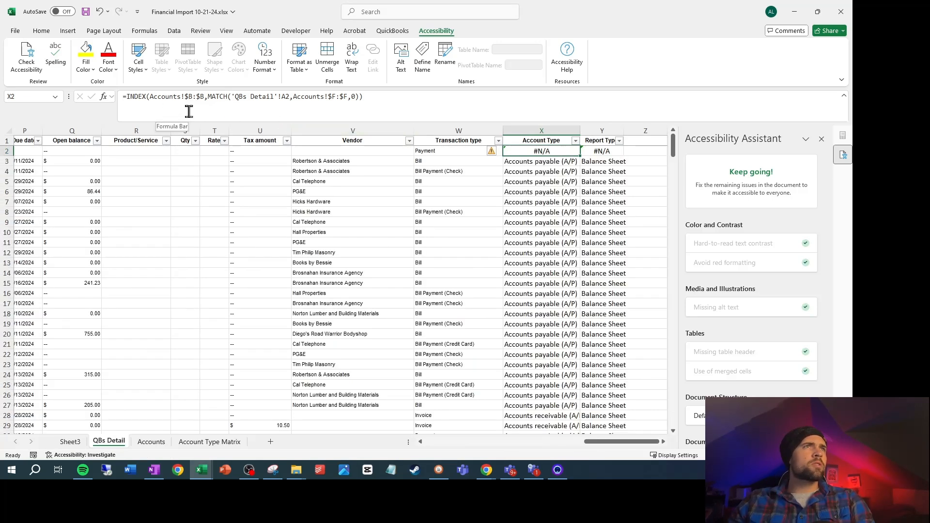
Anchor the lookup reference in X2 to column A as $A2 and copy the formula into Y2 under Report Type
click(285, 97)
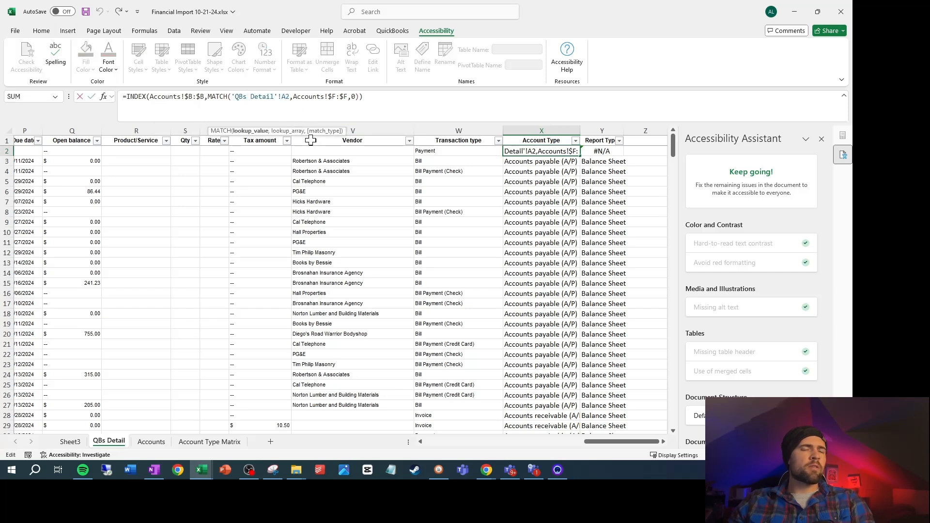
key(F4)
key(F4)
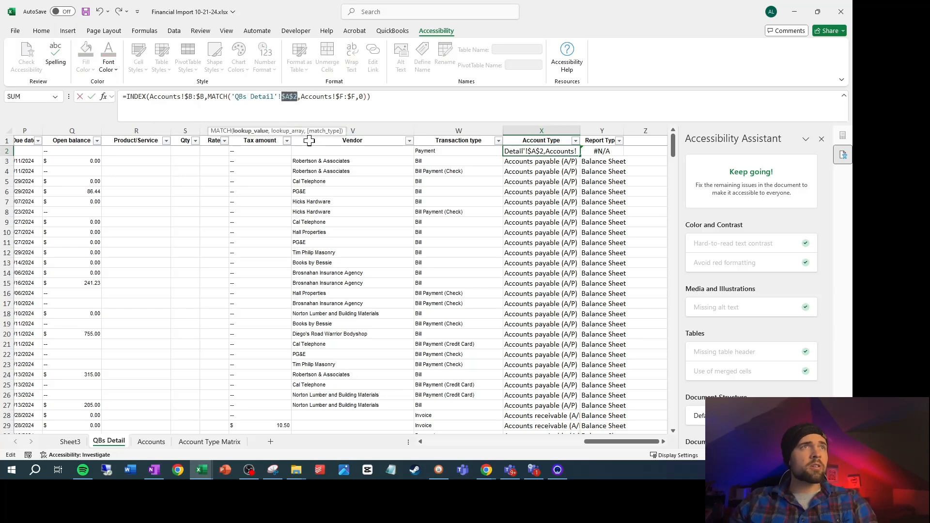
key(ctrl+Return)
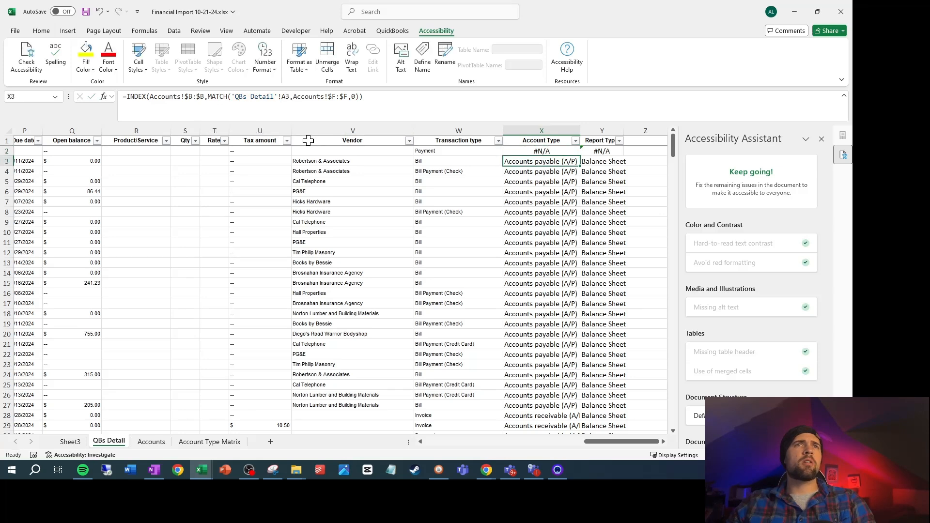
key(ctrl+c)
key(Right)
key(ctrl+v)
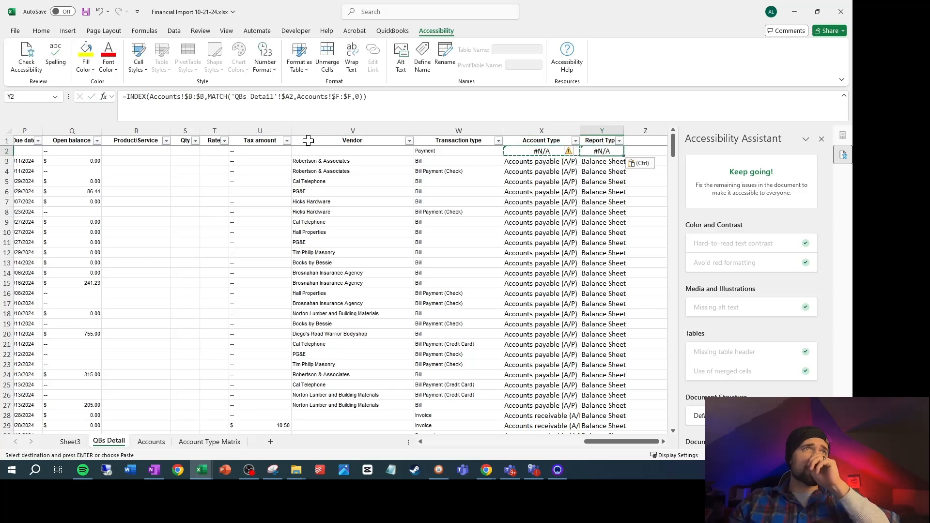
Change the INDEX range in Y2 to Accounts!$G:$G and fill the formula down the Report Type column to row 336
click(221, 447)
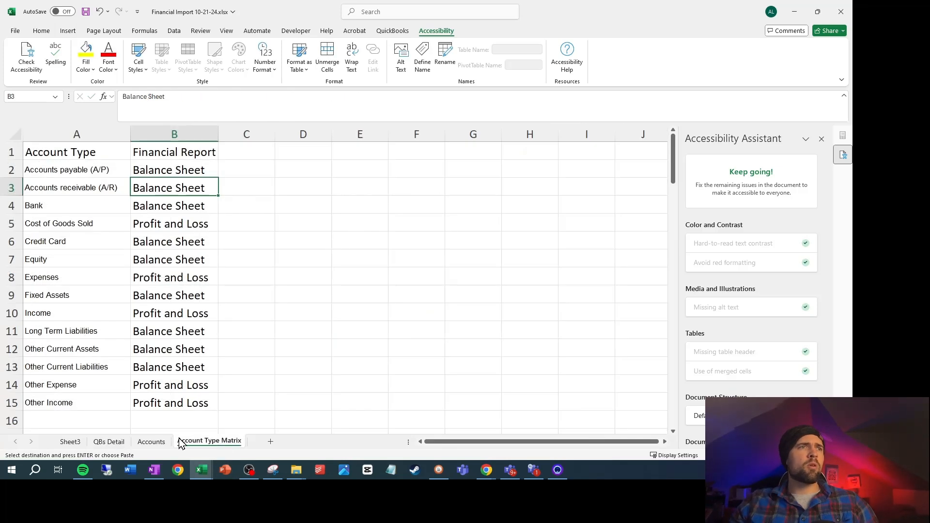
click(151, 442)
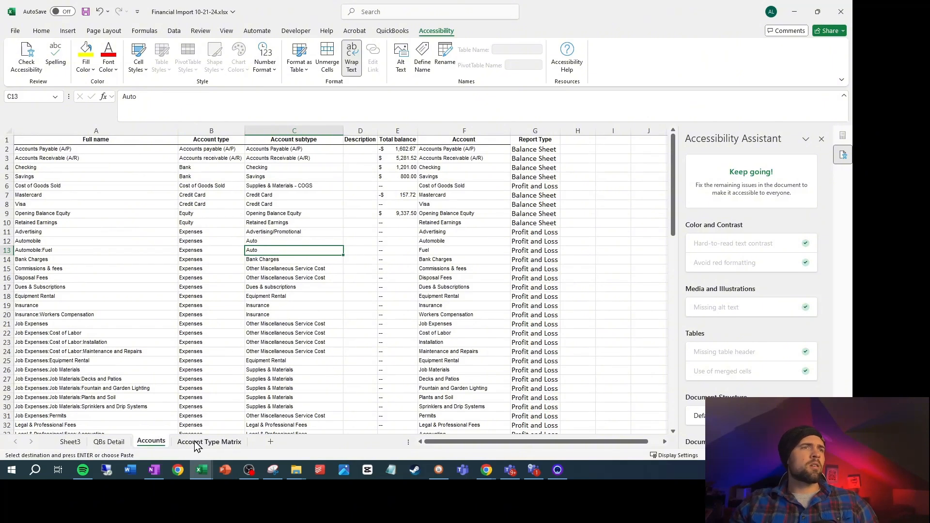
click(109, 442)
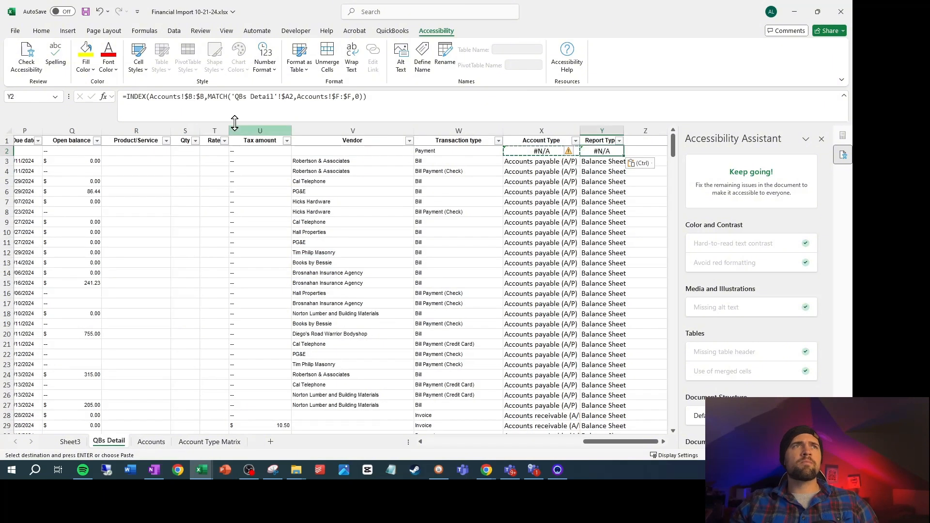
click(192, 96)
text(G)
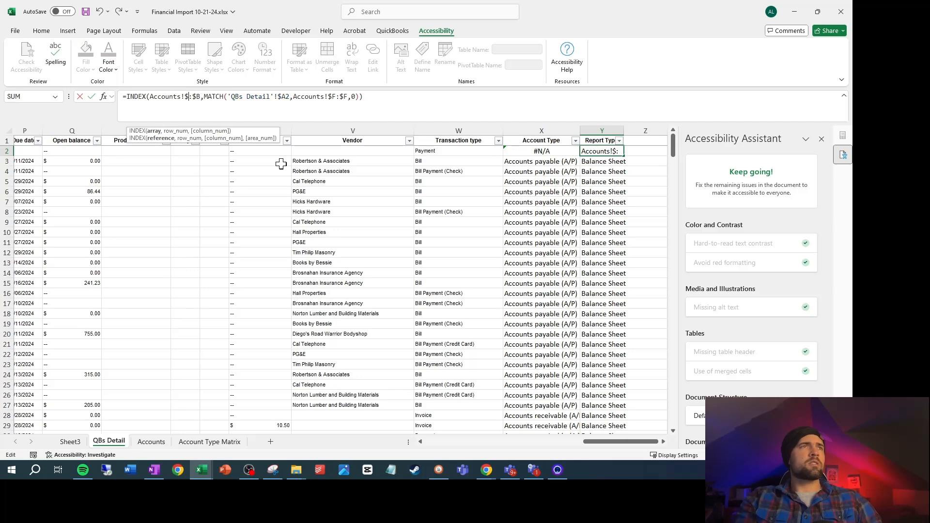
key(Delete)
text(G)
key(ctrl+Return)
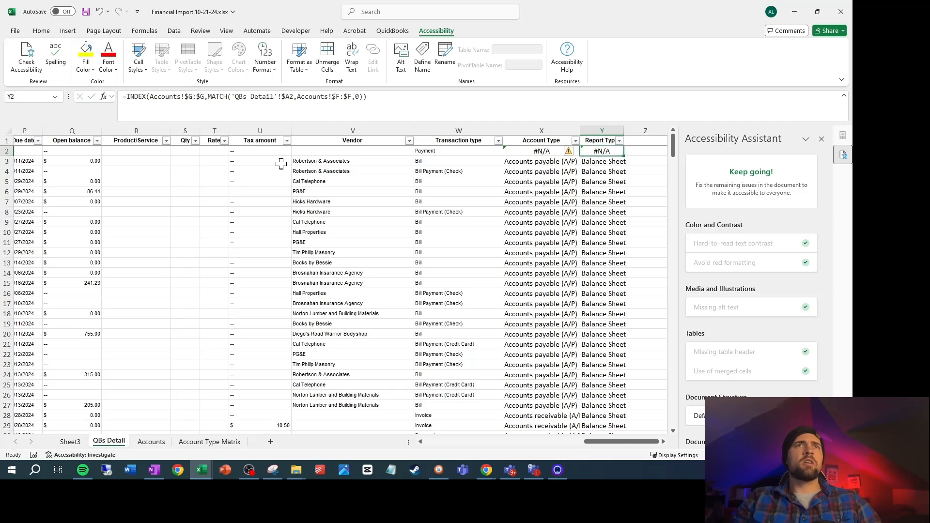
key(ctrl+shift+Down)
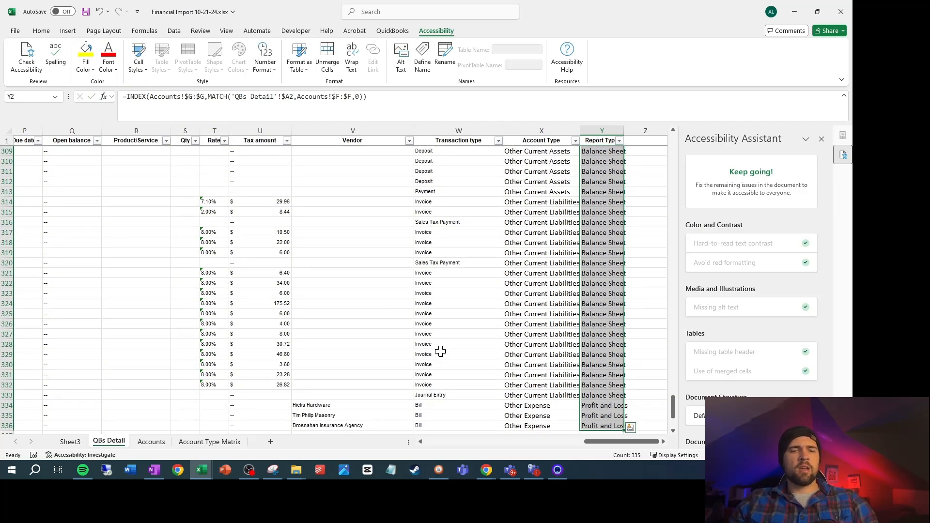
Filter the Report Type column to only #N/A rows to check the new lookup for errors
click(619, 140)
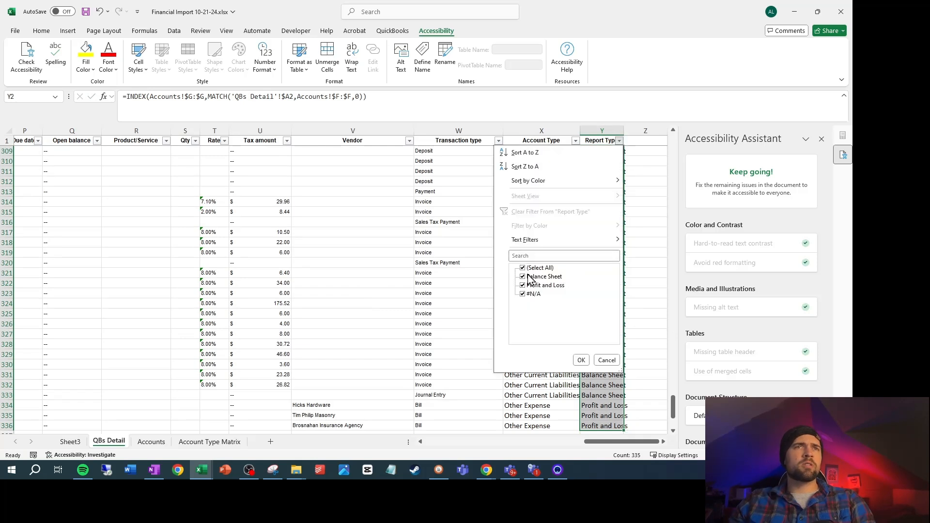
click(523, 268)
click(522, 293)
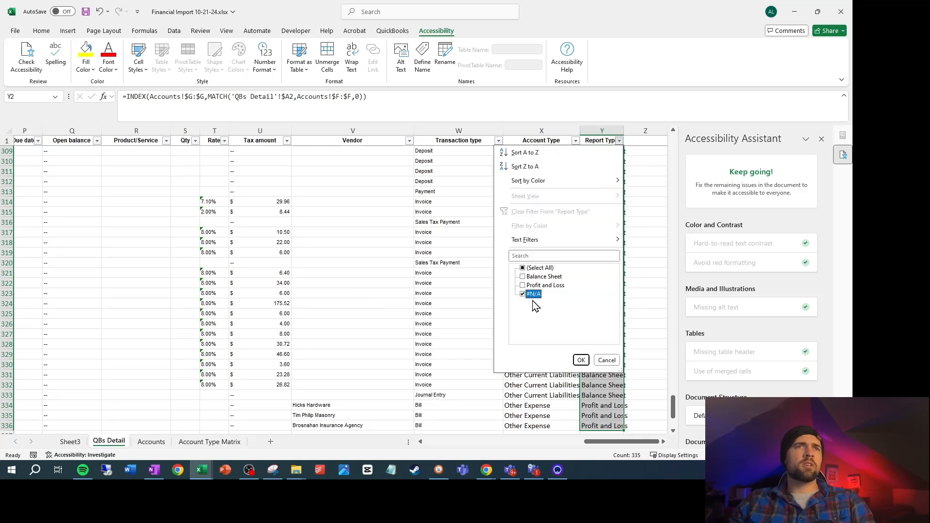
click(581, 360)
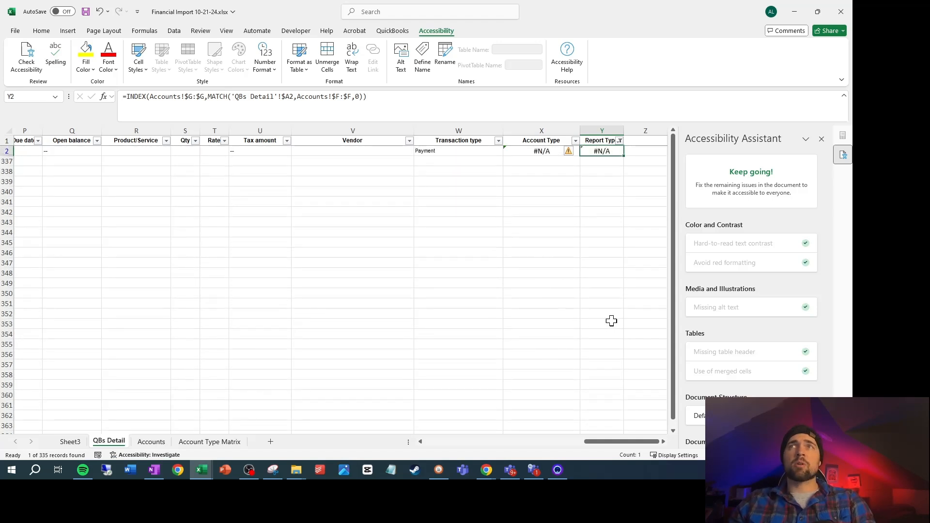
Refresh the Profit and Loss PivotTable on Sheet3, allowing it to replace the overlapping data below it
click(70, 441)
right_click(249, 303)
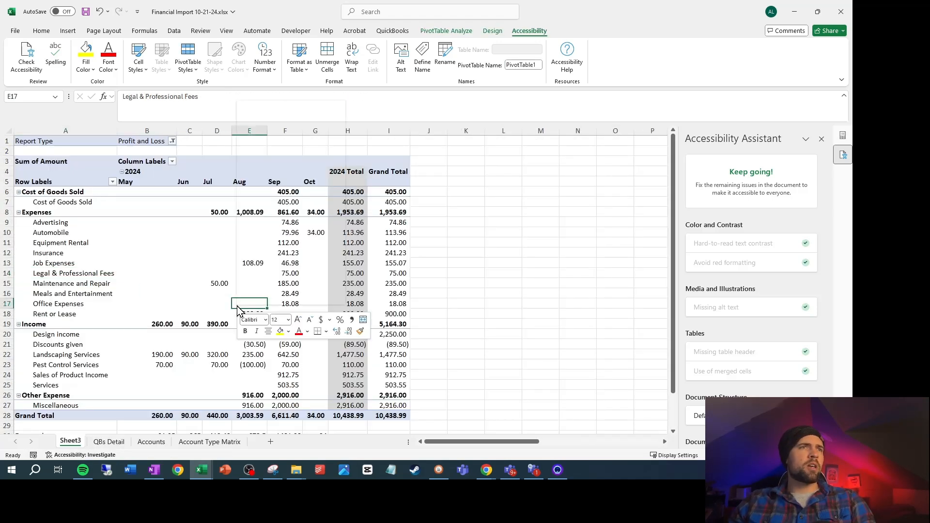
click(275, 175)
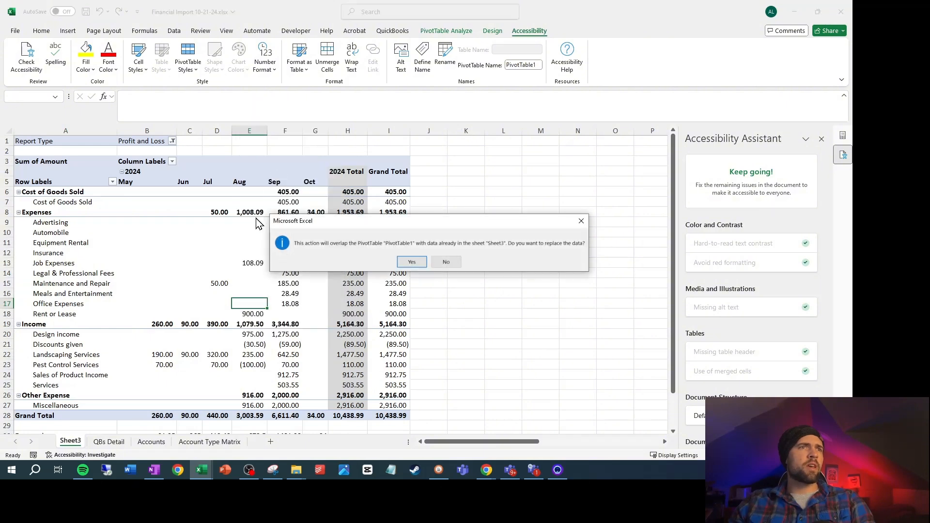
click(411, 262)
scroll(339, 281, down, 11)
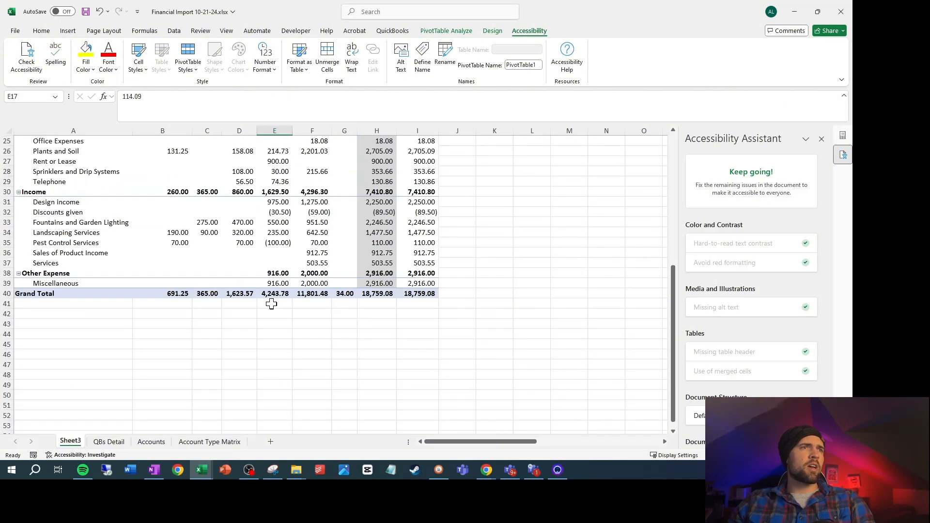
scroll(106, 276, up, 1)
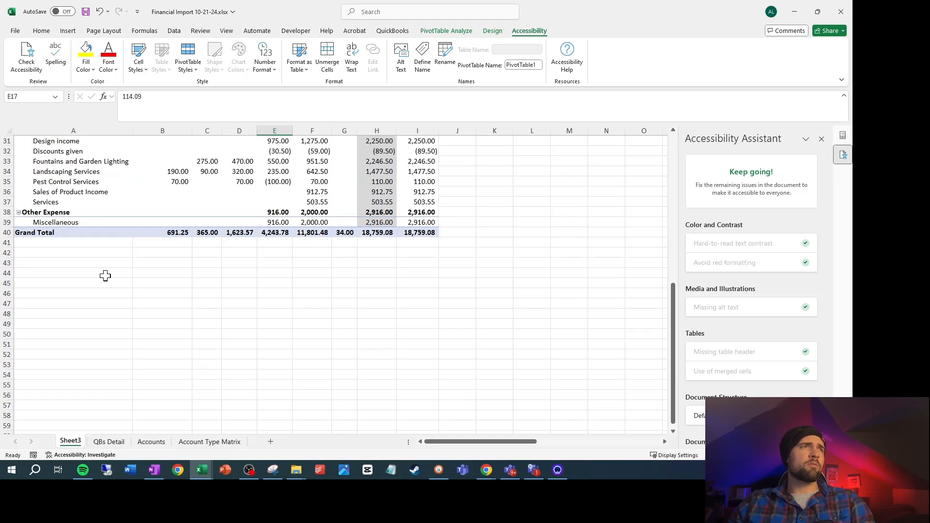
Add the reconciliation labels Expected in A42 and Difference in A44 below the PivotTable's Grand Total
click(95, 253)
text(E)
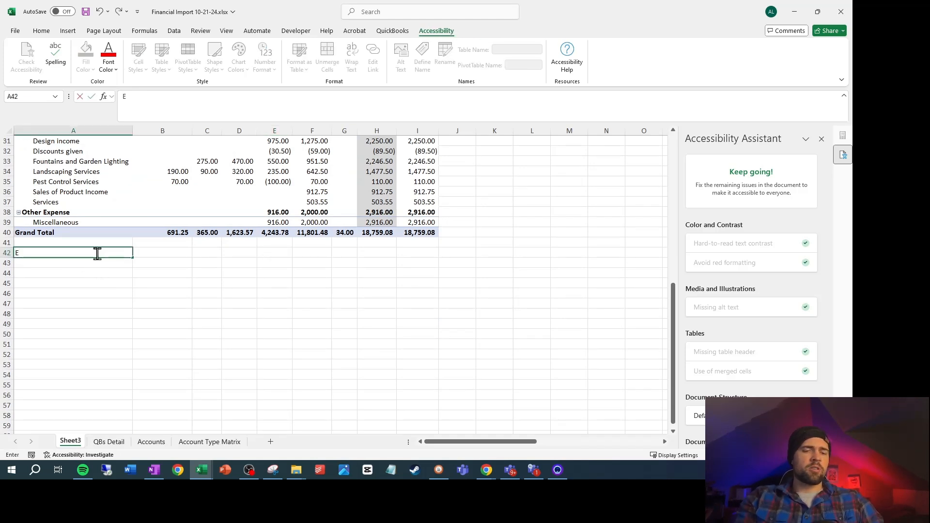
text(xpected)
key(Return)
key(Return)
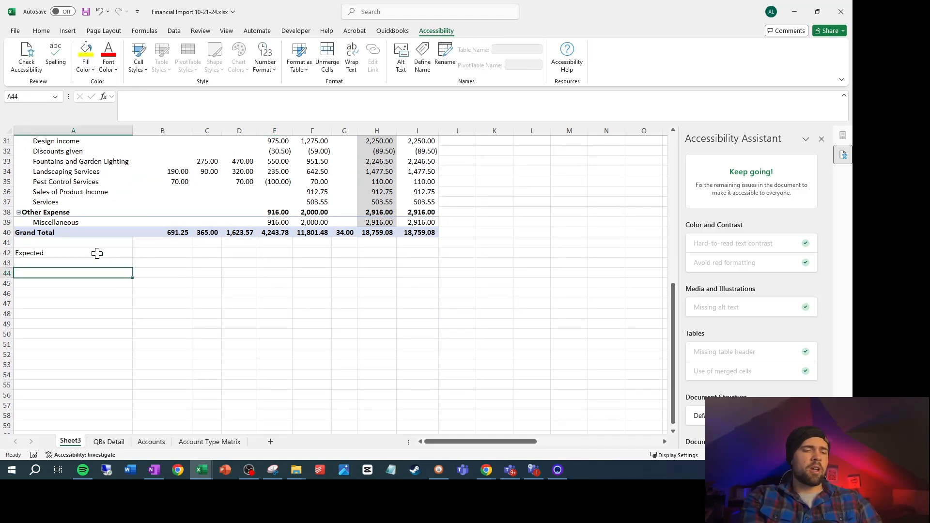
text(Difference)
key(Return)
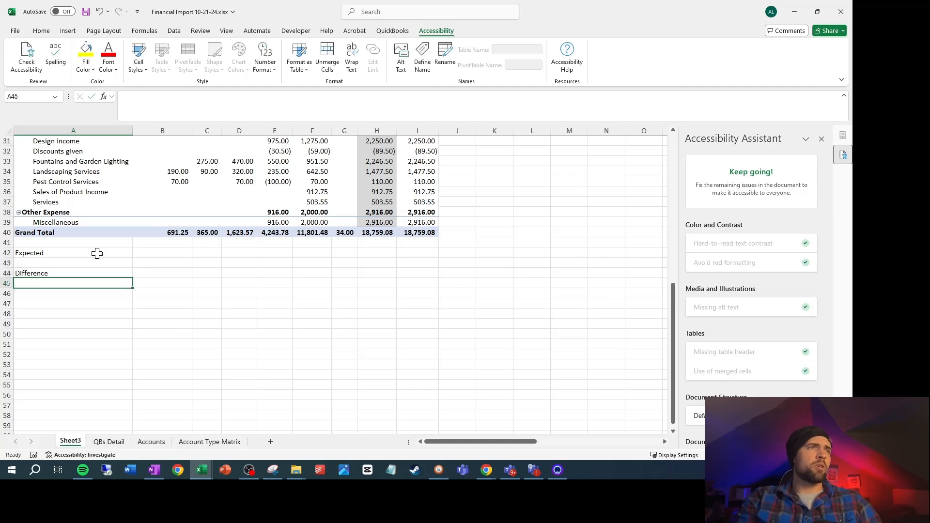
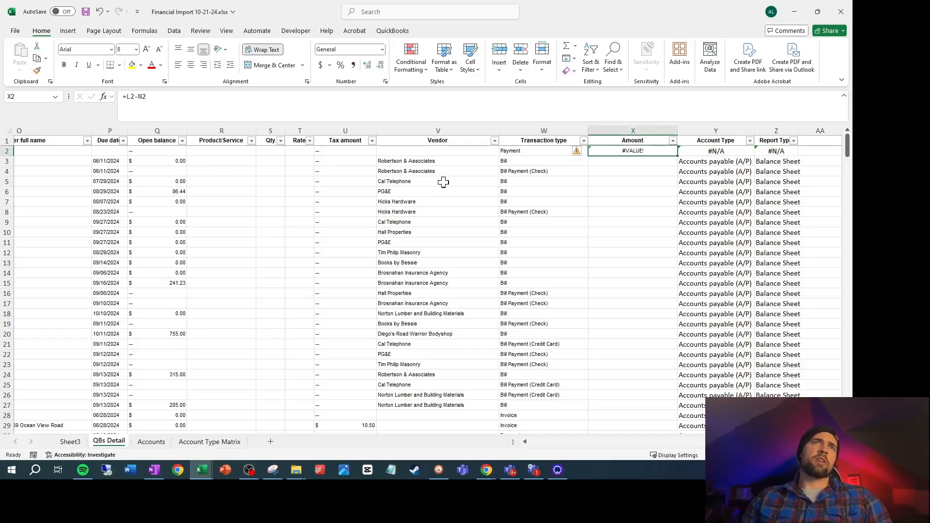
Clear the failing formula from X2 on the QBs Detail sheet and rename the Amount header in X1 to True Amount
key(Delete)
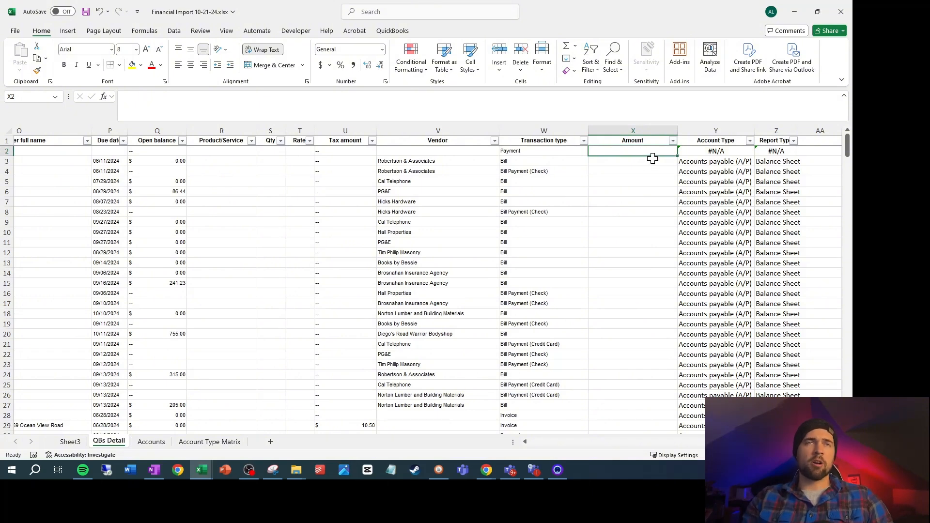
click(652, 128)
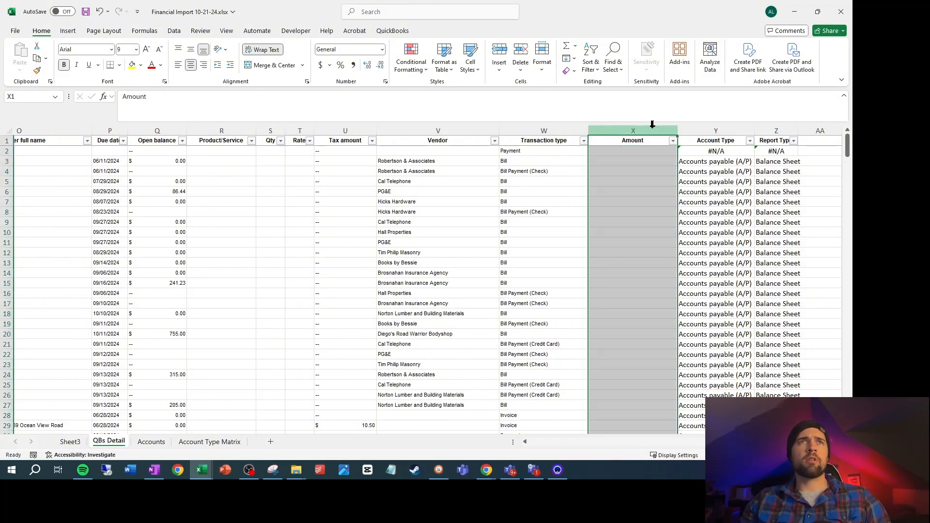
right_click(653, 127)
key(Escape)
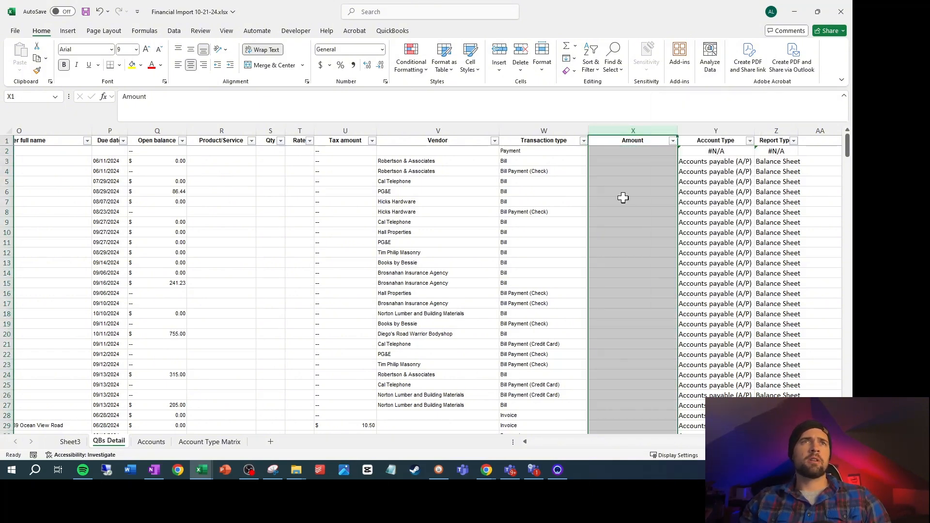
click(632, 142)
text(True)
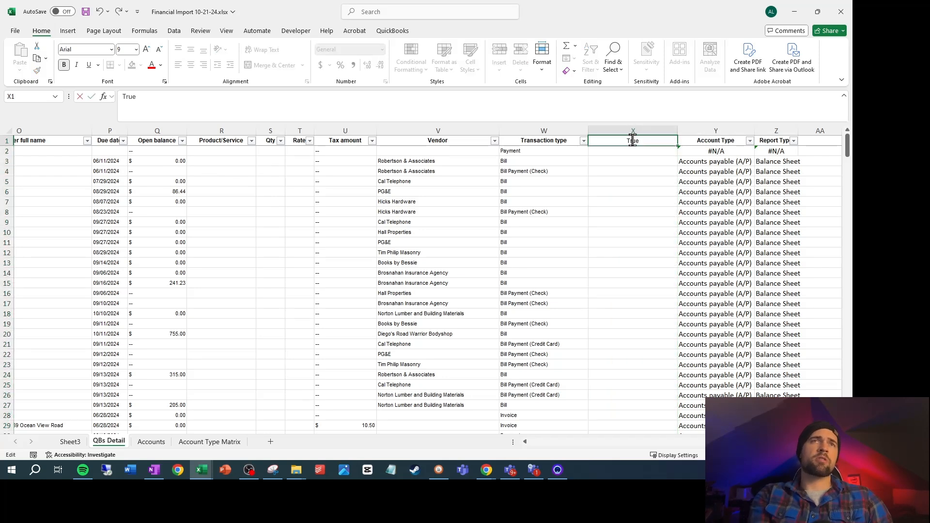
text( Amount)
key(Return)
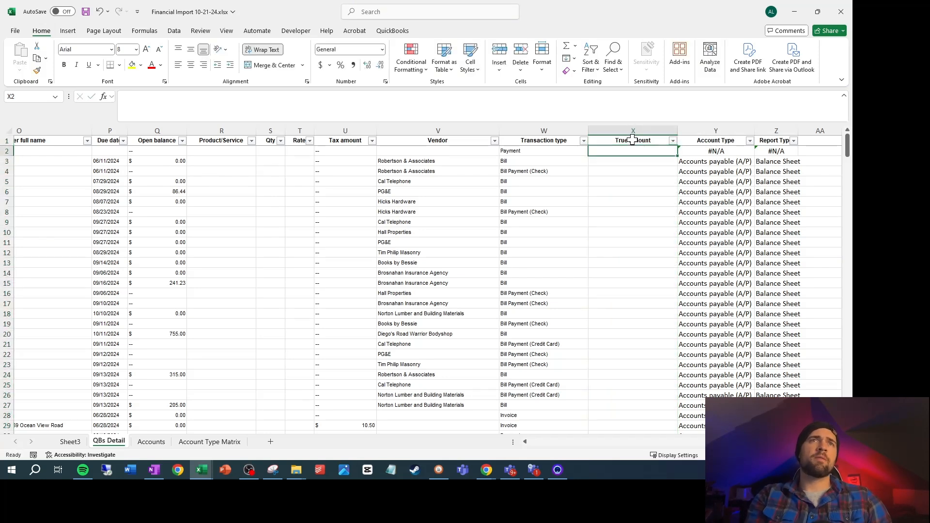
Replace every "--" placeholder on the QBs Detail sheet with nothing so those cells are blank
click(162, 153)
drag(153, 106, 98, 99)
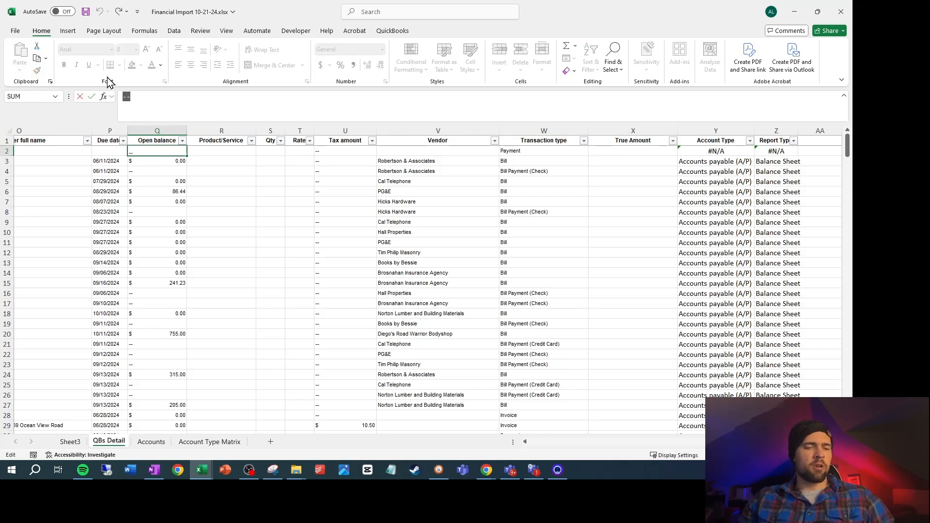
key(ctrl+f)
click(240, 197)
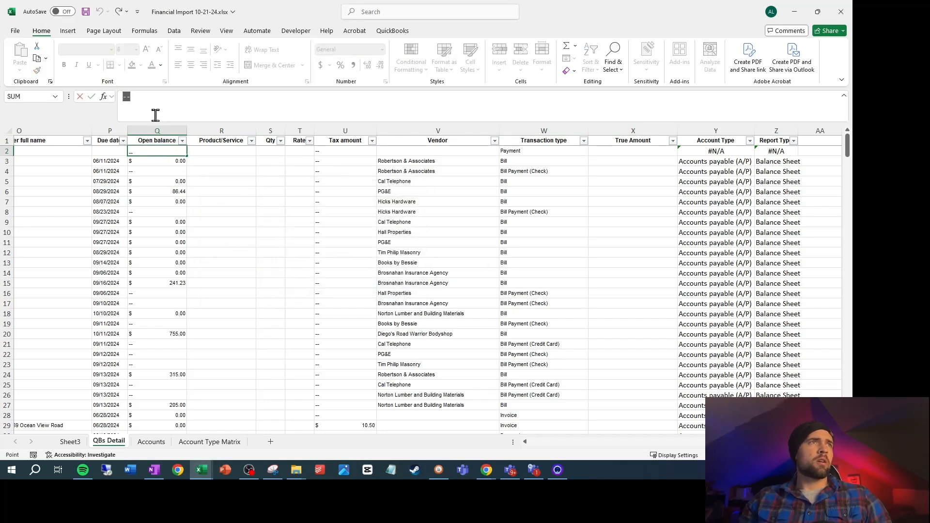
key(Escape)
click(261, 214)
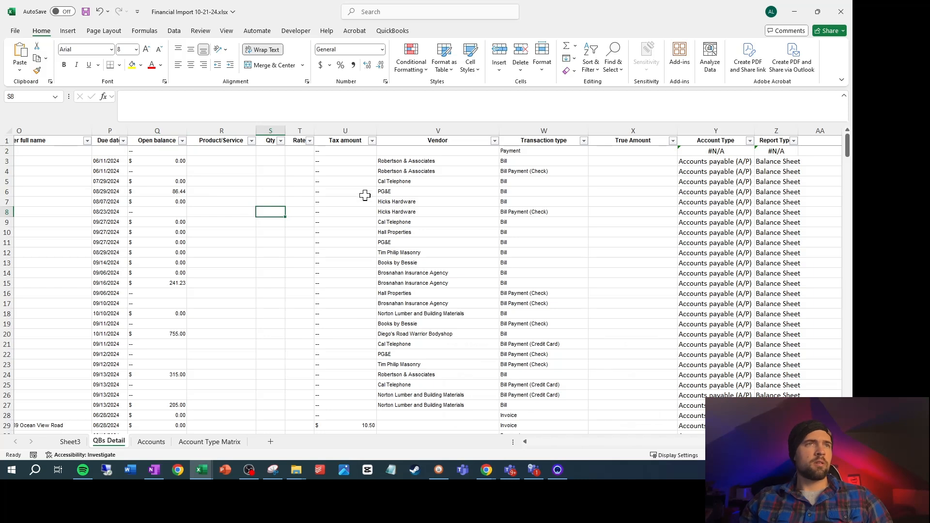
key(ctrl+f)
click(479, 357)
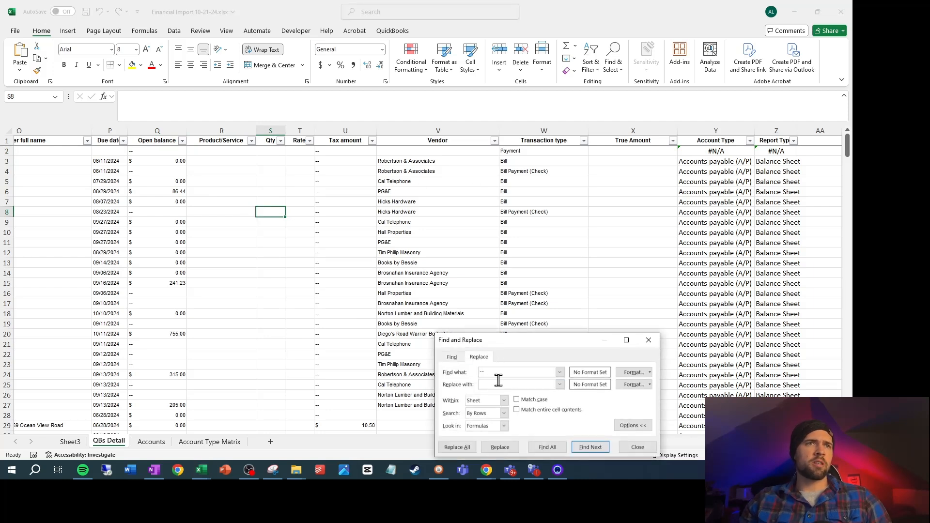
click(464, 454)
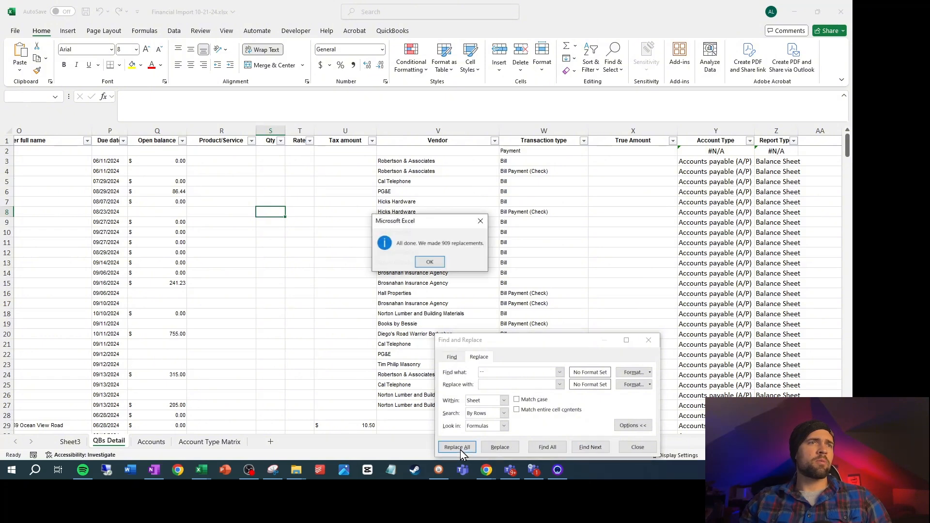
click(421, 260)
click(635, 448)
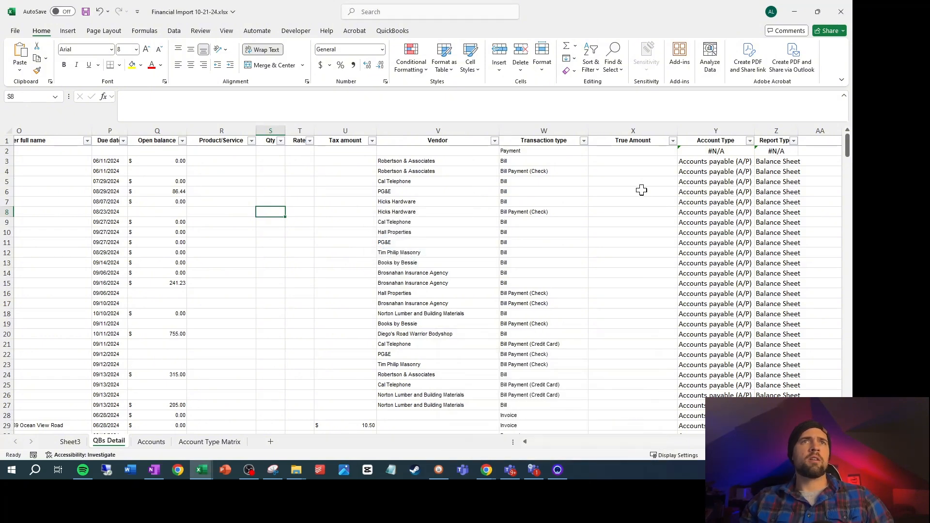
Enter the formula =N2-L2 in X2 to calculate the True Amount as debit minus credit
click(653, 150)
text(=)
key(Left)
key(Left)
key(Left)
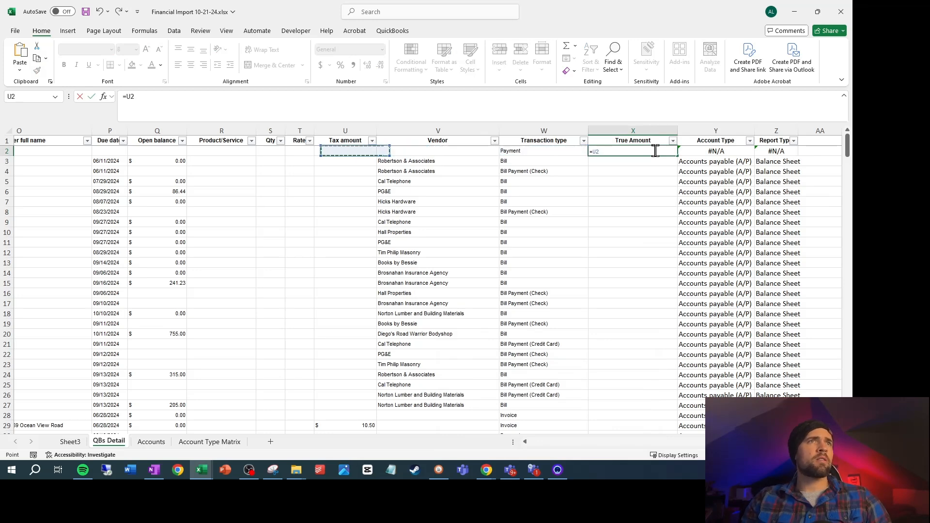
key(Left)
key(Left)
key(Left)
key(Left)
key(Left)
key(Left)
key(Left)
key(Left)
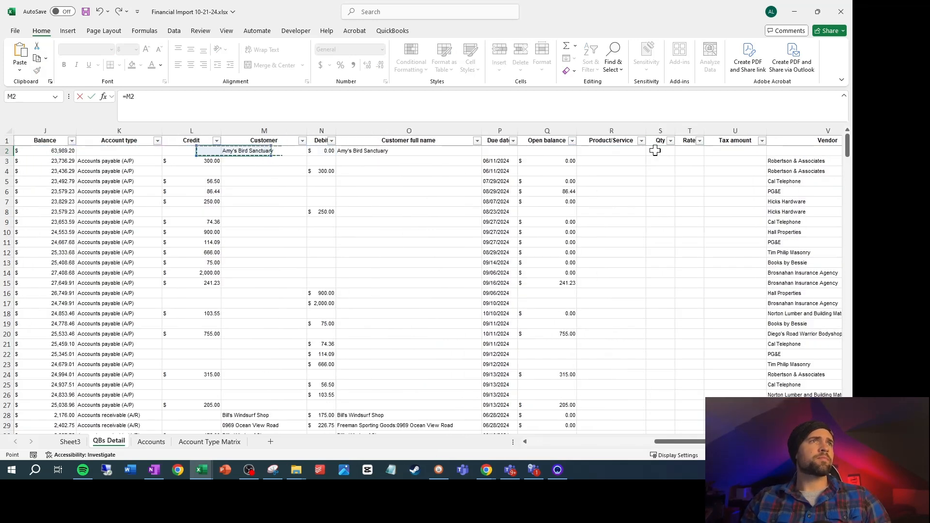
key(Right)
text(-)
key(Left)
key(Left)
key(Left)
key(Left)
key(Left)
key(Left)
key(Left)
key(Left)
key(Left)
key(Left)
key(Left)
key(Left)
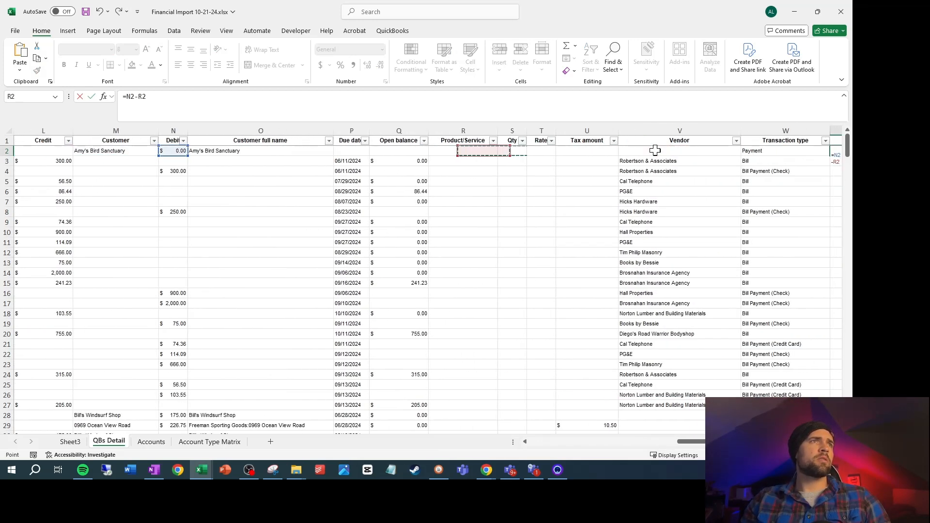
key(Return)
Fill the True Amount formula from X2 down the column to row 336
key(Up)
key(Right)
key(ctrl+Down)
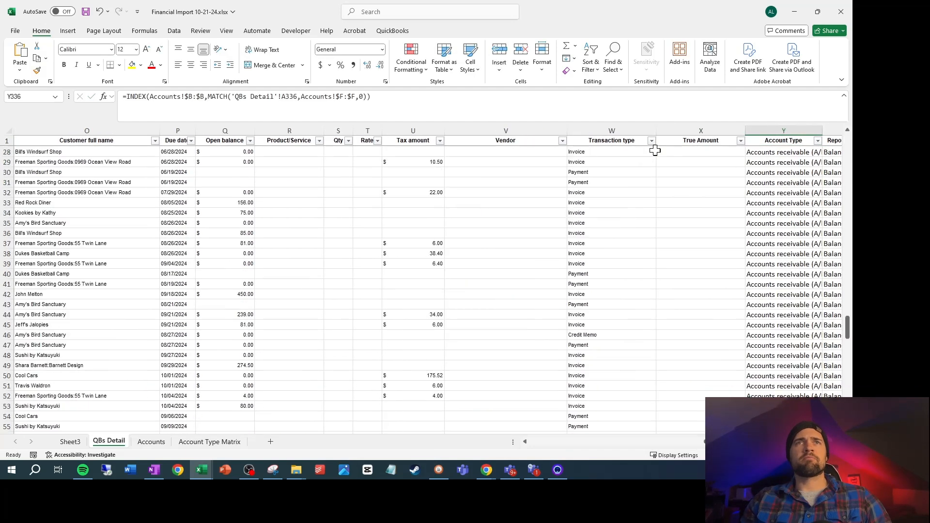
key(Left)
key(ctrl+shift+Up)
key(ctrl+d)
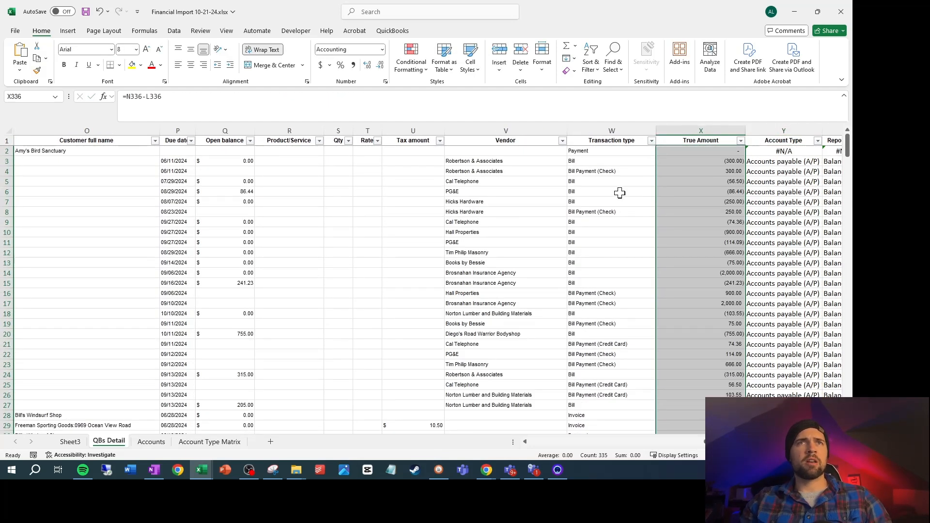
On Sheet3, change the Difference formula in B44 to =B42+B40 and fill it across to G44
key(ctrl+Page_Up)
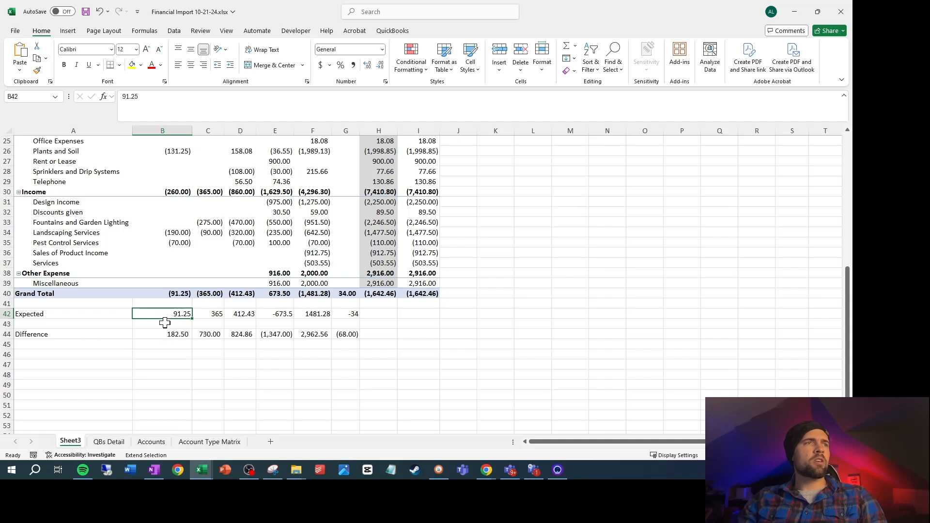
click(172, 334)
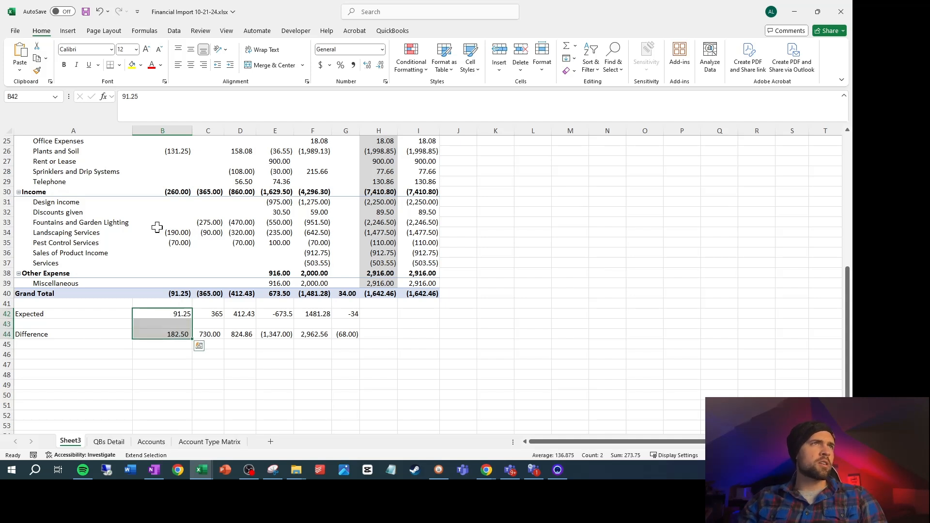
key(F8)
click(179, 335)
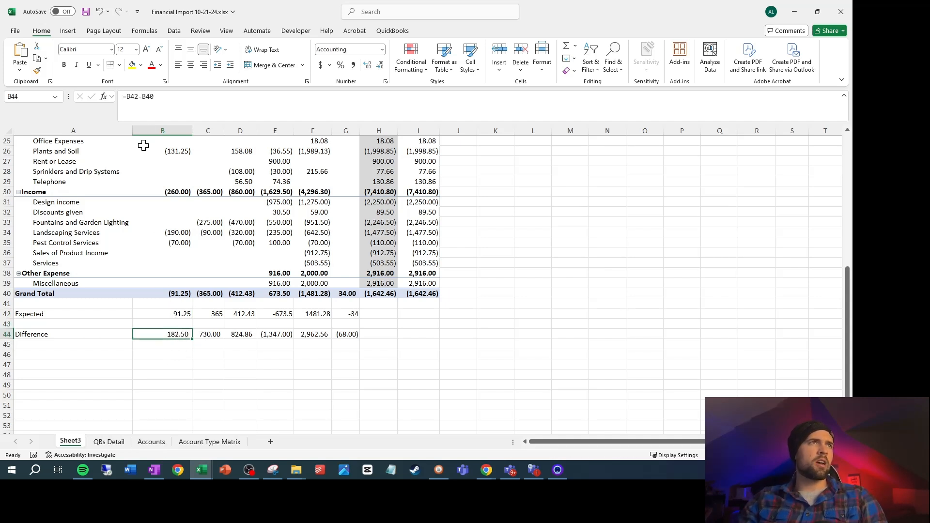
click(141, 97)
key(BackSpace)
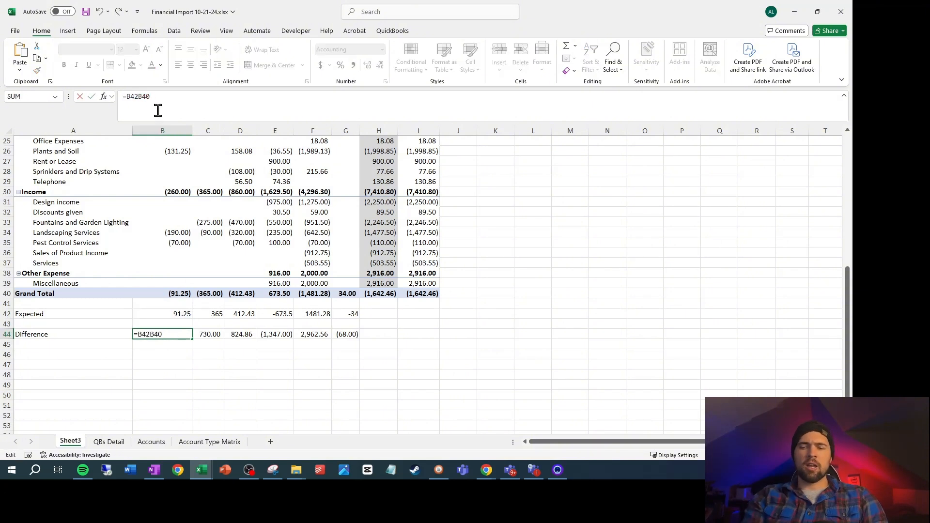
text(+)
key(Return)
key(Up)
key(ctrl+shift+Right)
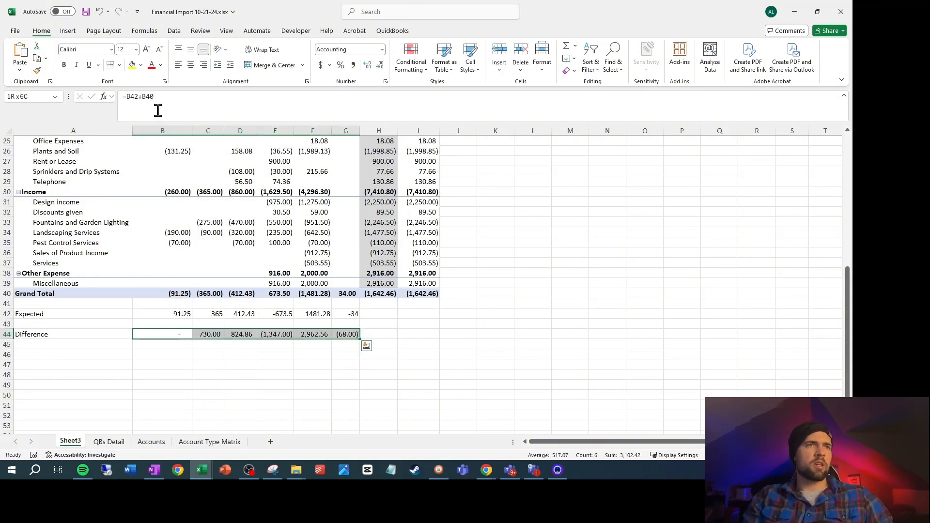
key(ctrl+r)
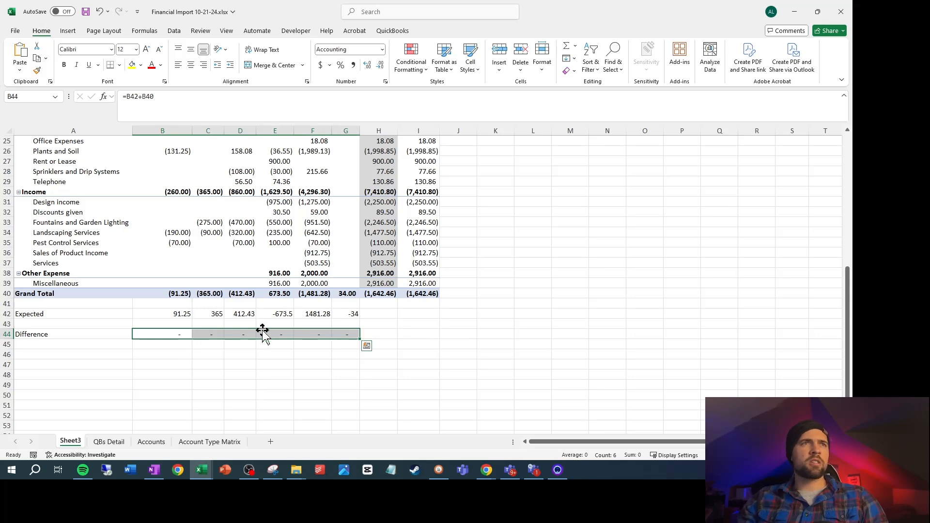
Compare the PivotTable's account rows with the Full name entries on the Accounts sheet, including Job Expenses:Job Materials:Plants and Soil
scroll(146, 313, up, 4)
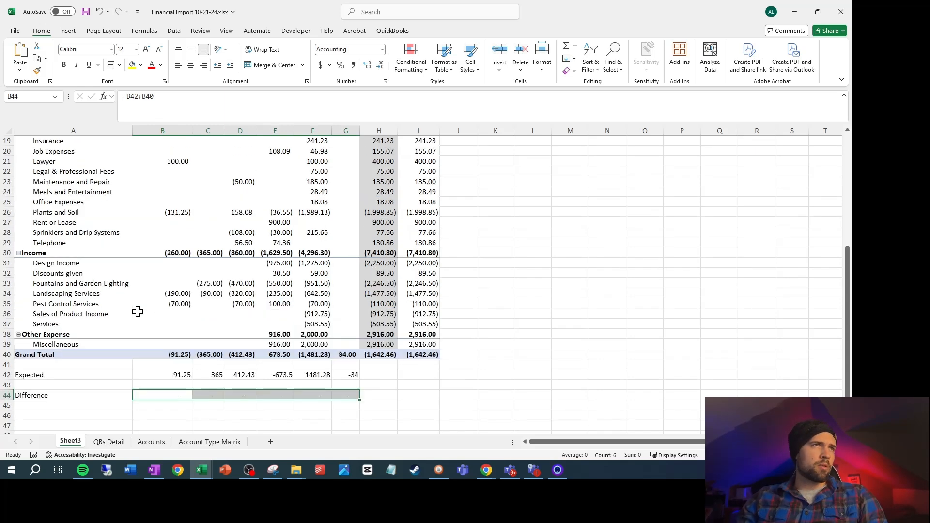
scroll(190, 329, up, 4)
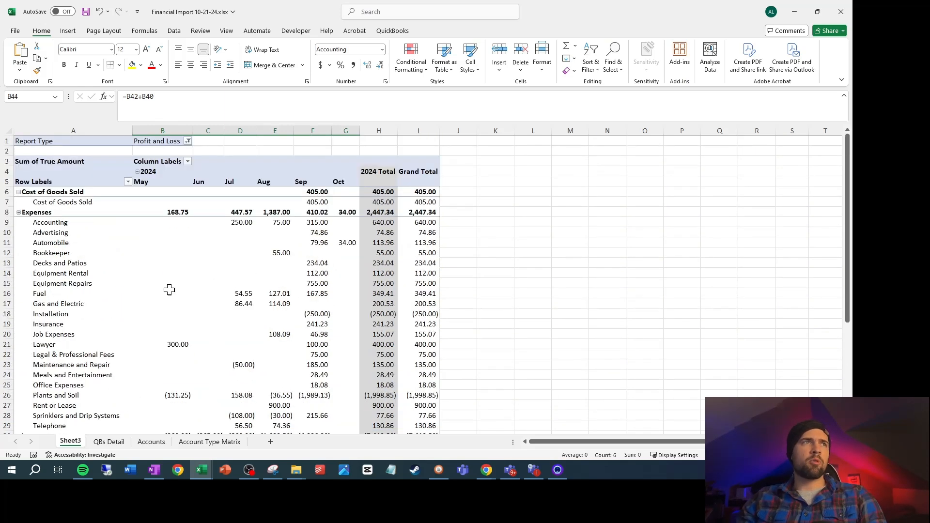
scroll(78, 235, down, 1)
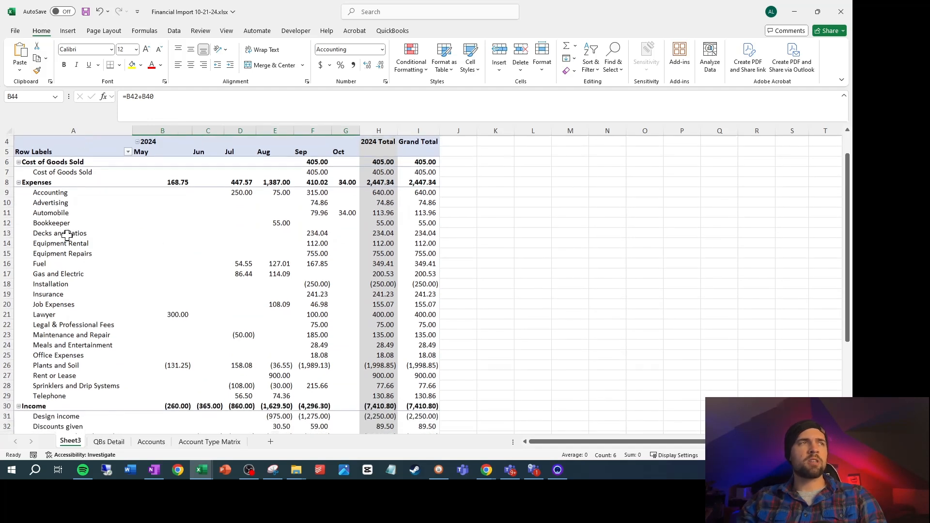
click(66, 192)
click(67, 172)
click(46, 247)
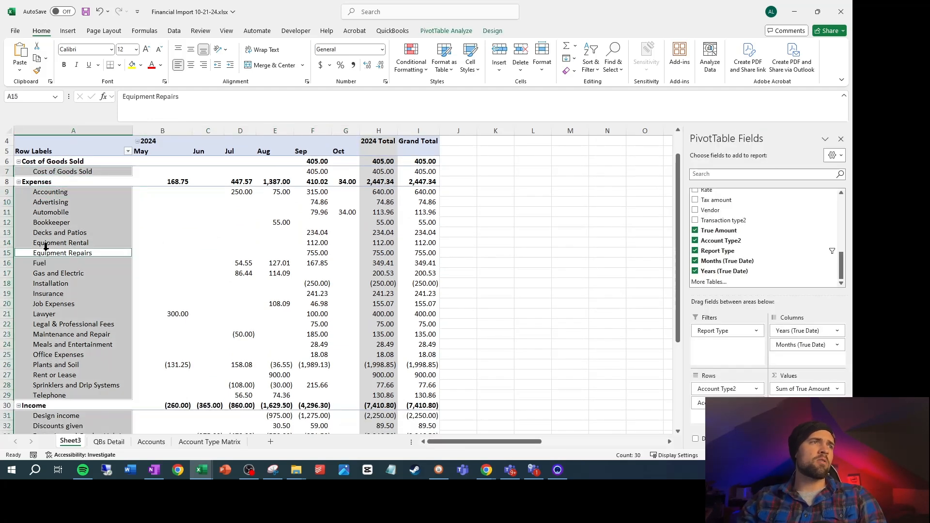
click(68, 272)
click(151, 441)
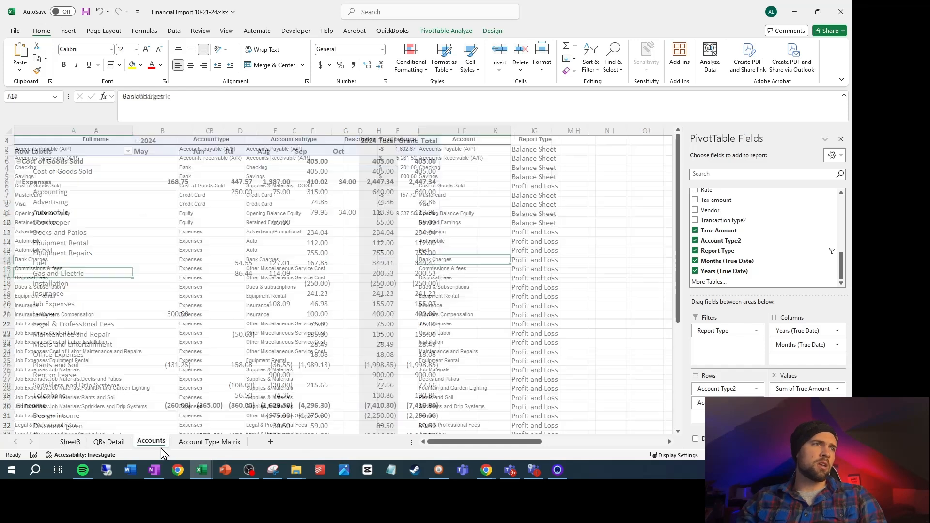
click(106, 295)
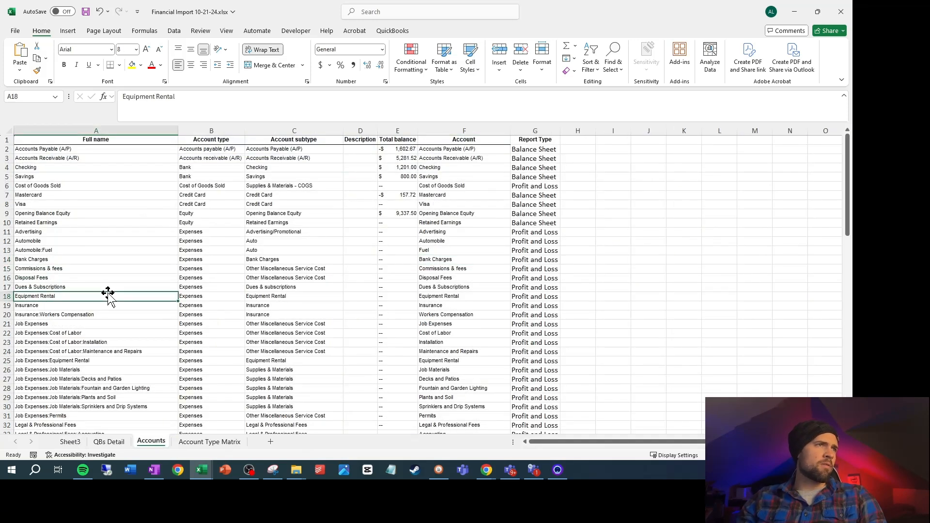
scroll(108, 292, down, 3)
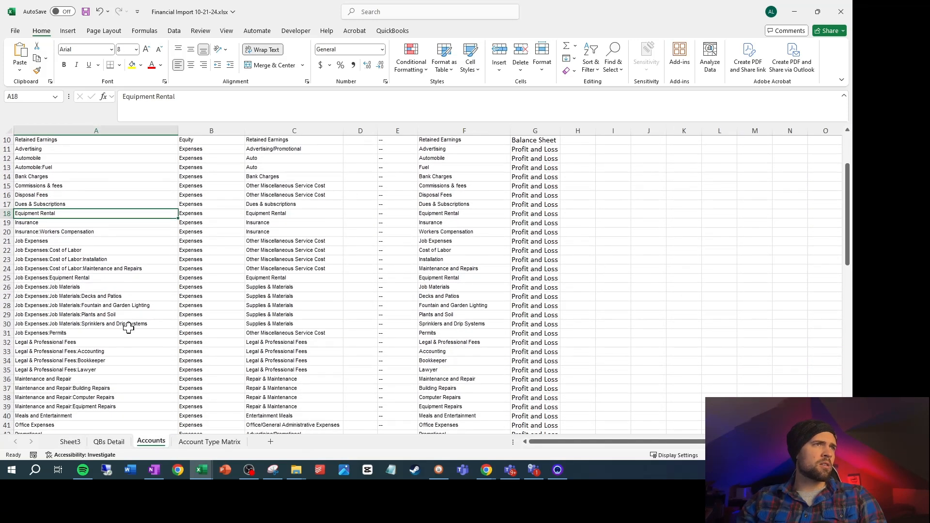
click(125, 314)
scroll(459, 317, up, 3)
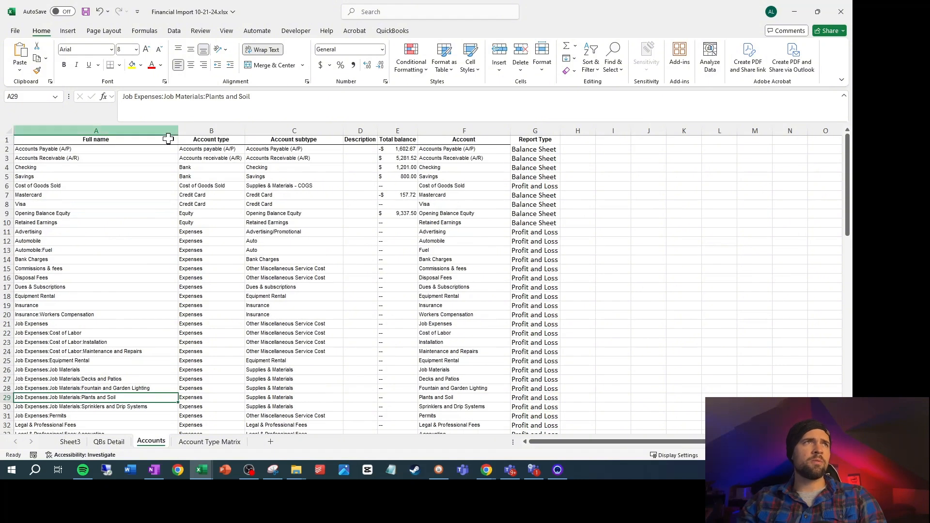
Add filters to the header row of the account list on the Accounts sheet, covering A1 through G90
click(113, 138)
key(ctrl+shift+End)
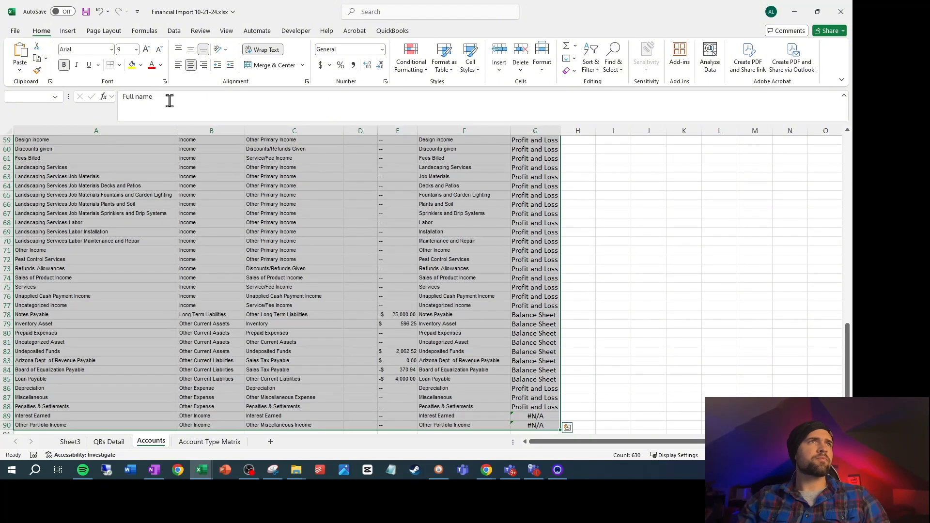
click(174, 30)
click(459, 58)
scroll(489, 218, up, 18)
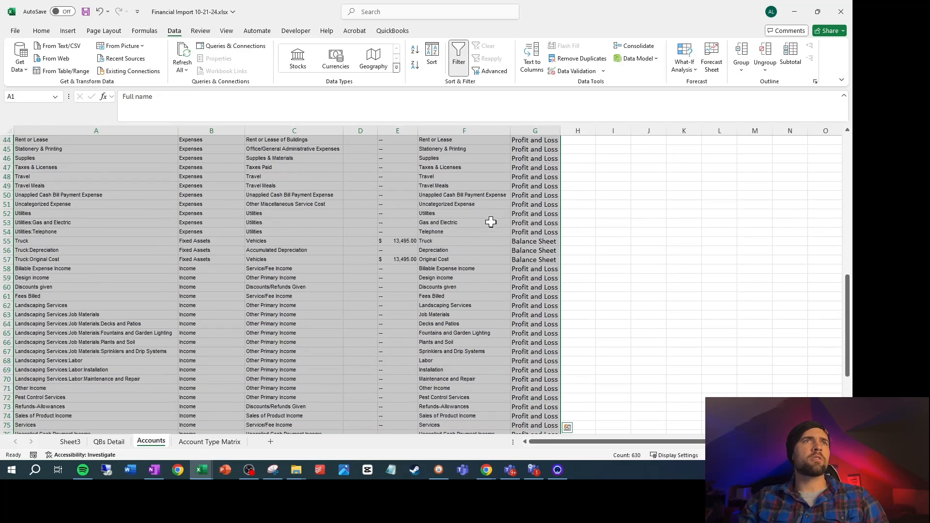
click(472, 193)
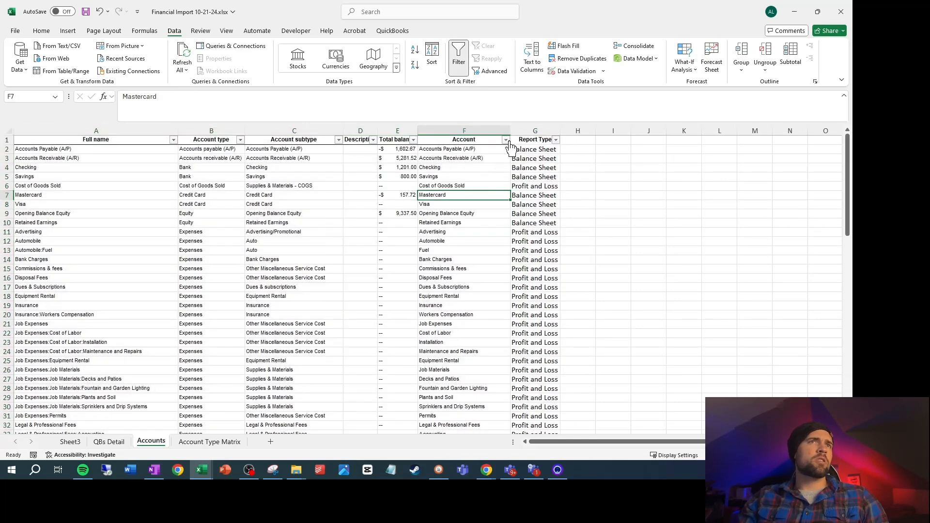
Filter the Account column on the Accounts sheet to entries matching "Plants" to check for duplicate names
click(506, 140)
click(424, 255)
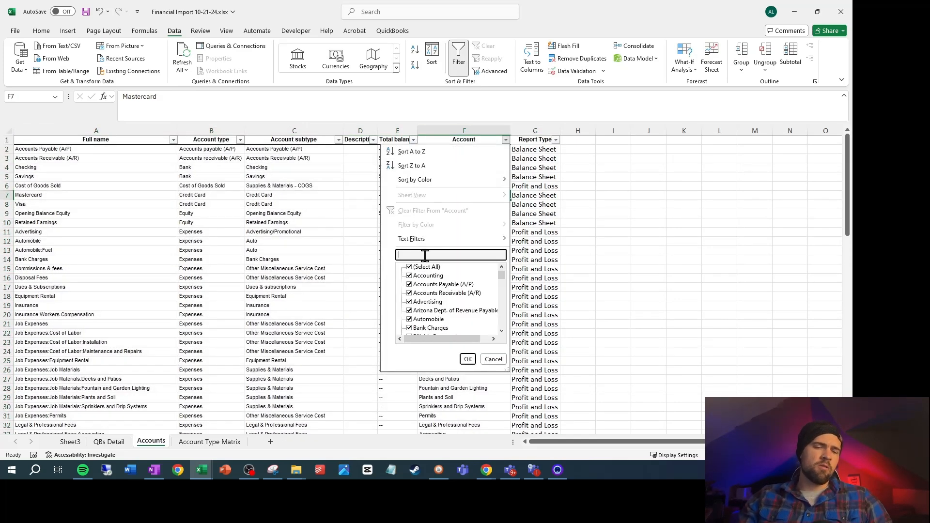
text(Plants)
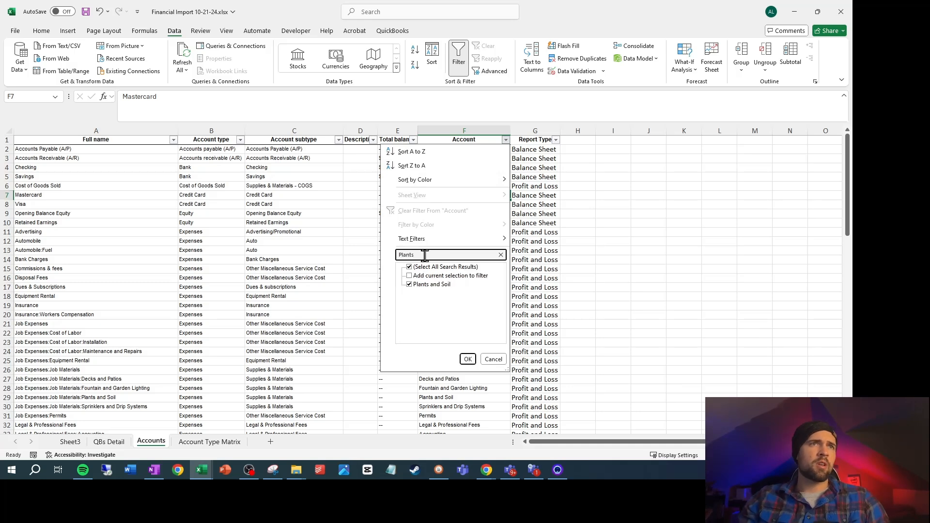
click(467, 359)
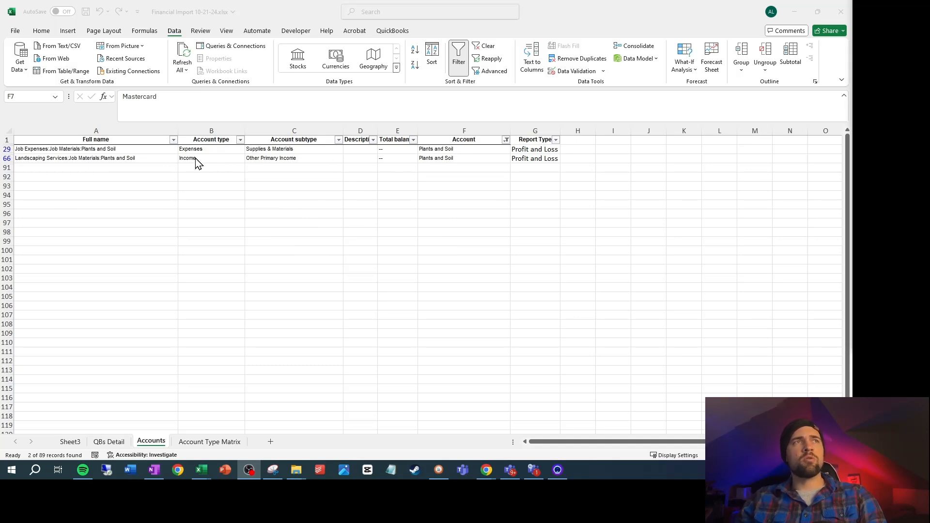
On the QBs Detail sheet, insert a column before Account Type and head it "Account Lookup"
click(121, 444)
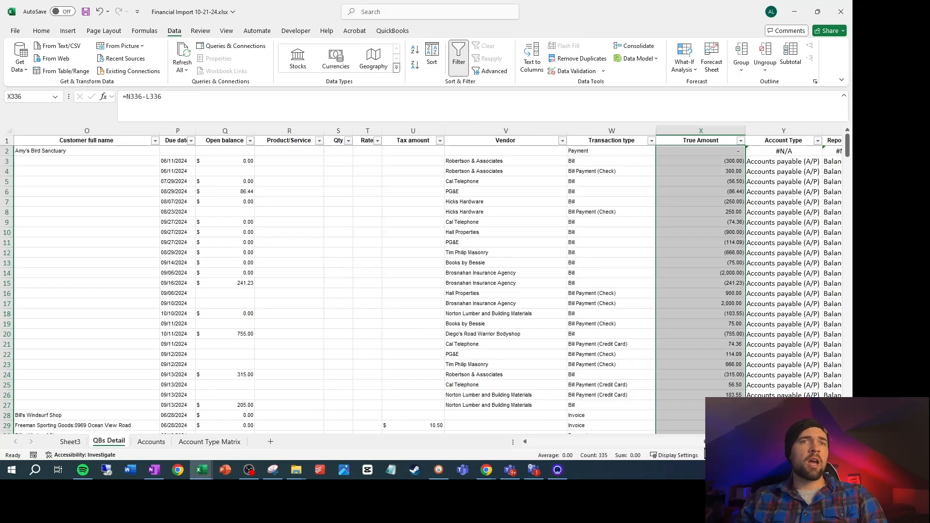
drag(705, 443, 523, 463)
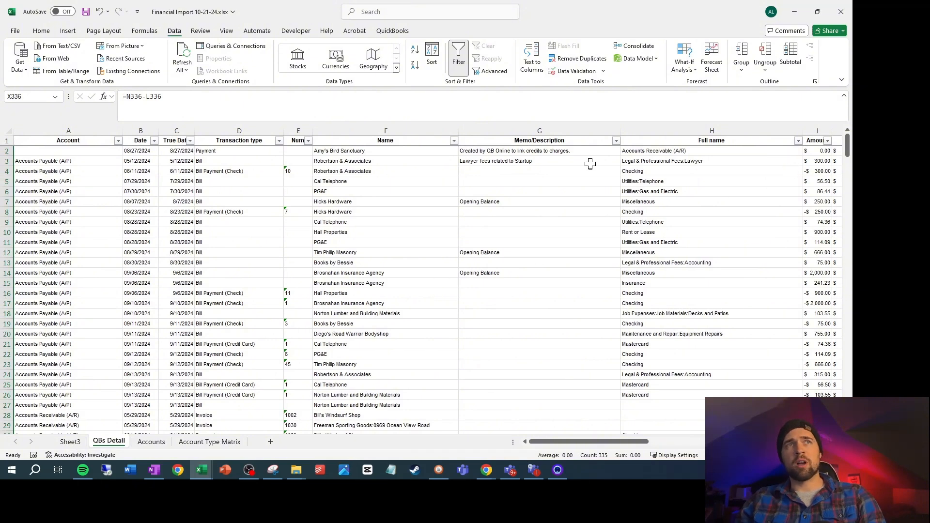
scroll(439, 186, right, 5)
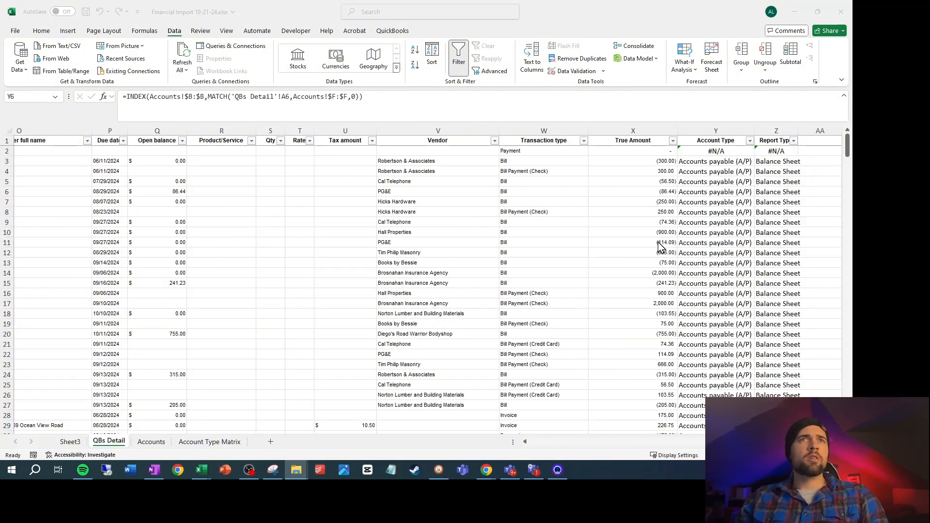
click(716, 131)
right_click(716, 132)
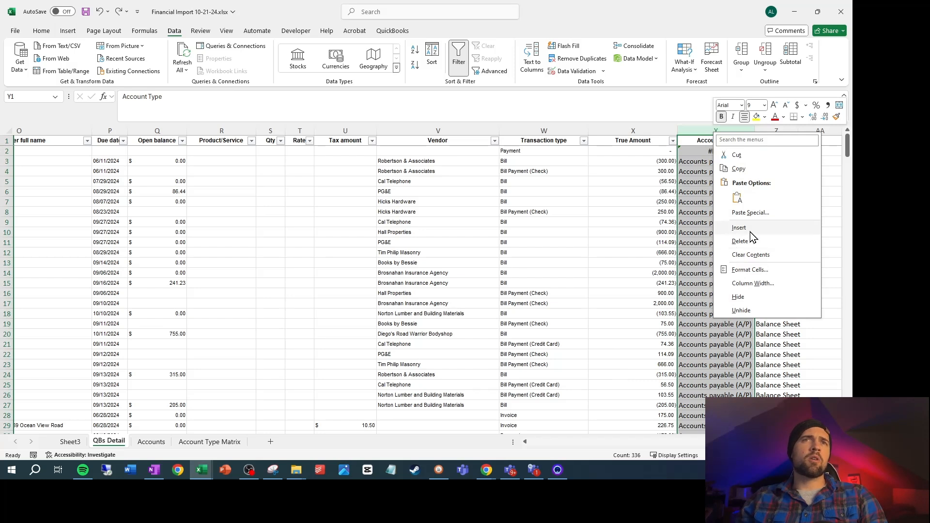
click(738, 227)
click(654, 192)
click(721, 140)
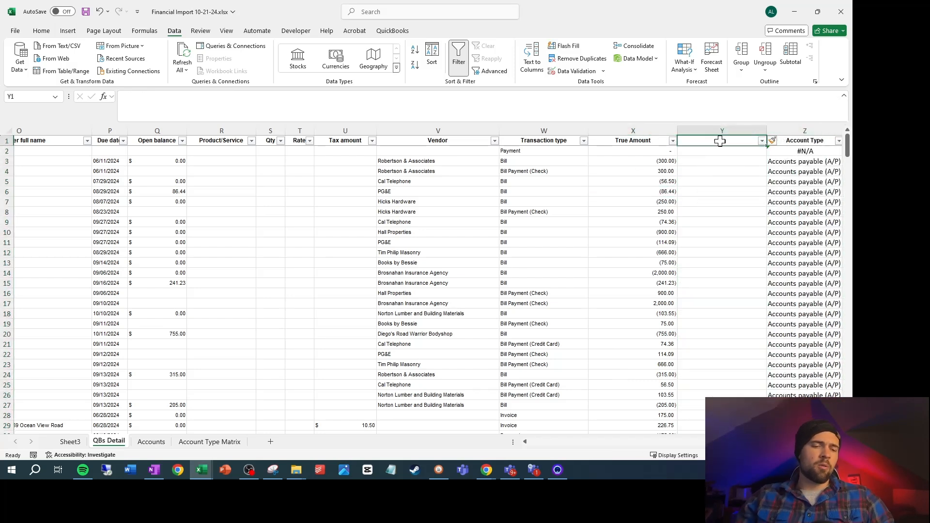
text(True)
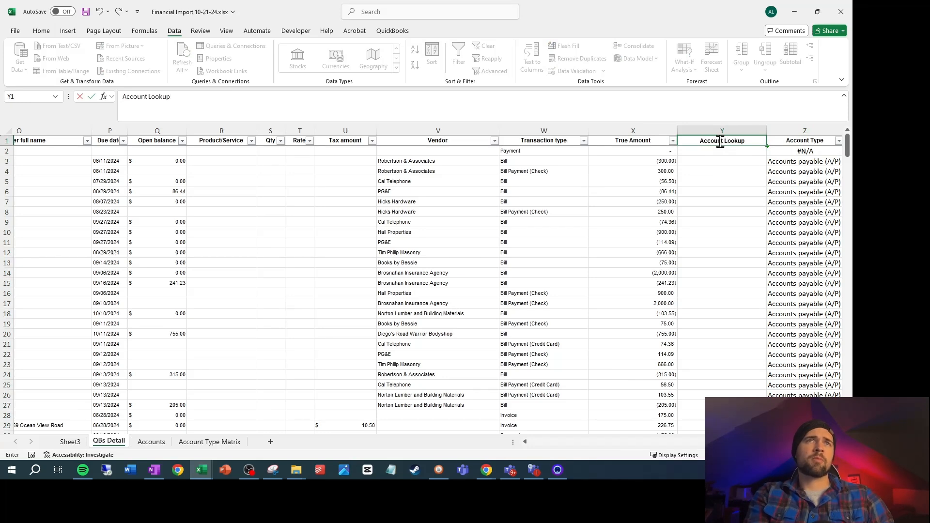
key(Return)
Insert a second column directly before Account Type and head it "True Account Name"
click(783, 132)
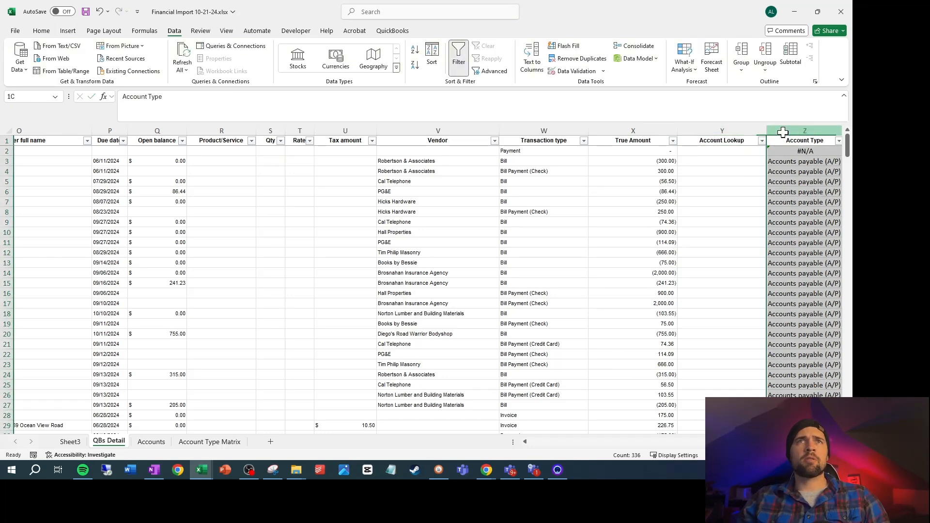
right_click(784, 132)
click(741, 227)
scroll(477, 140, right, 3)
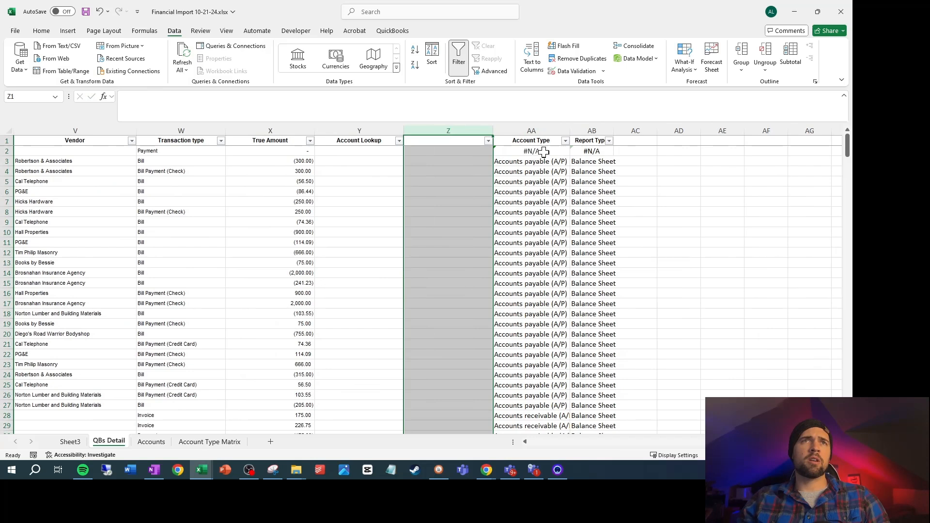
click(477, 139)
text(True Acc)
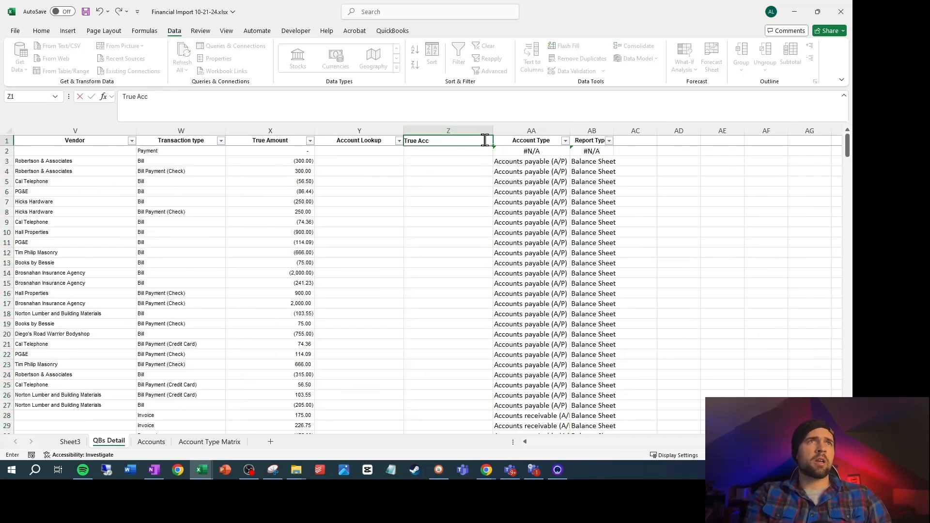
text(ount Name)
key(Return)
Enter the formula =A2&K2 in Y2 under Account Lookup to combine the account and its account type
key(Left)
key(Left)
key(Left)
key(Left)
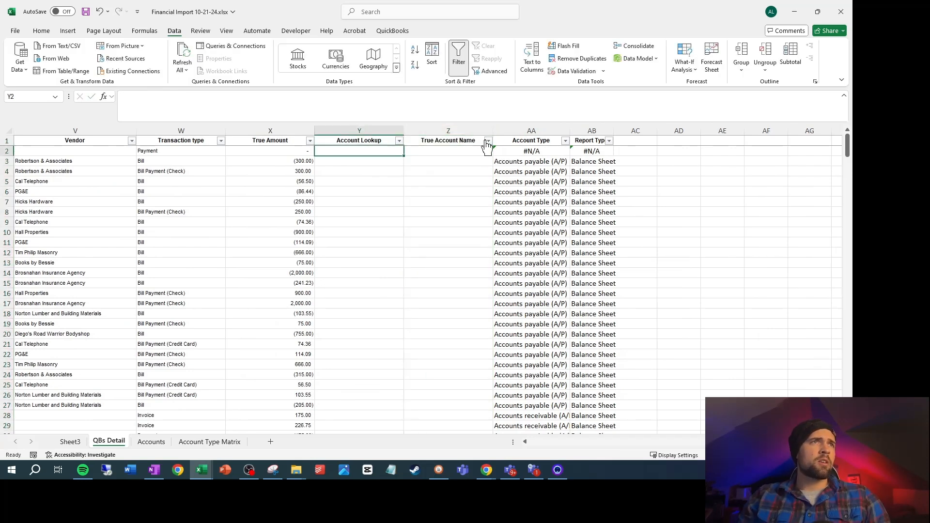
key(Right)
key(Right)
key(Right)
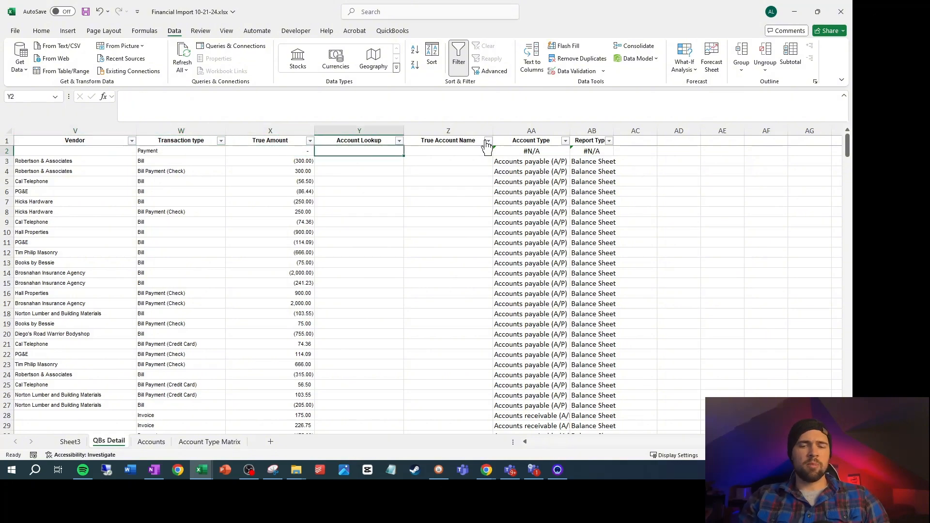
text(=)
key(Left)
key(Left)
key(Left)
key(Left)
key(Left)
key(Left)
key(Left)
key(Left)
key(Left)
key(Left)
key(Left)
key(Left)
key(Left)
key(Left)
key(Left)
key(Left)
key(Left)
key(Left)
key(Left)
key(Left)
key(Left)
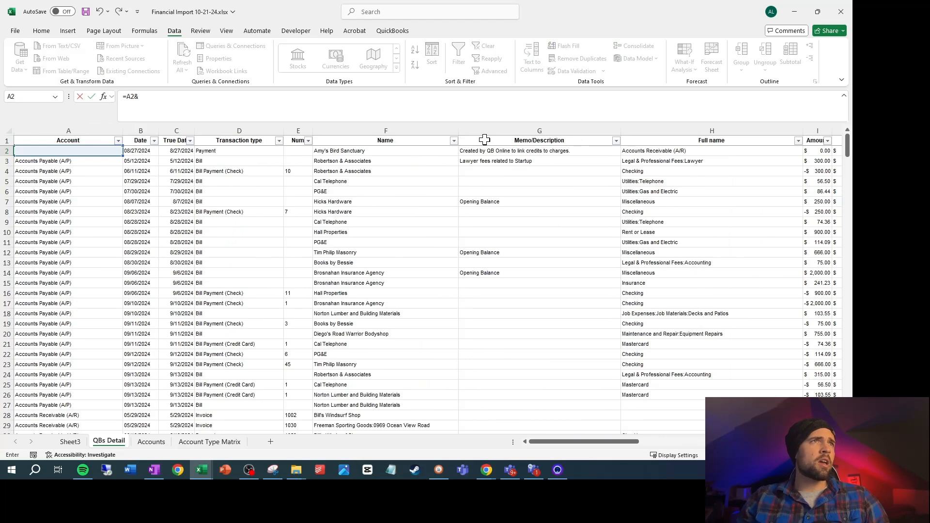
key(Left)
key(Left)
key(Left)
key(Left)
key(Left)
key(Left)
key(Left)
key(Left)
key(Left)
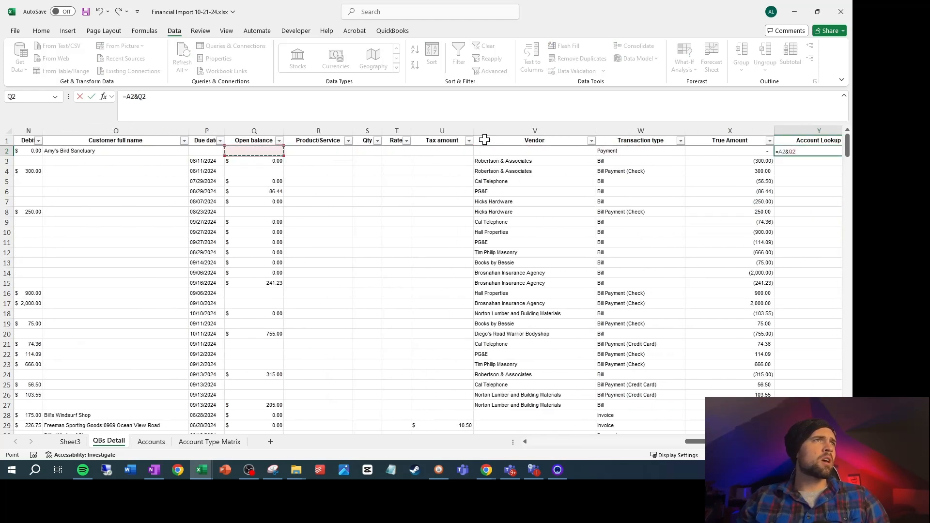
key(Left)
key(Left)
key(Left)
key(Left)
key(Left)
key(Left)
key(Left)
key(Left)
key(Left)
key(Left)
key(Left)
key(Left)
key(Left)
key(Left)
key(Left)
key(Right)
key(Right)
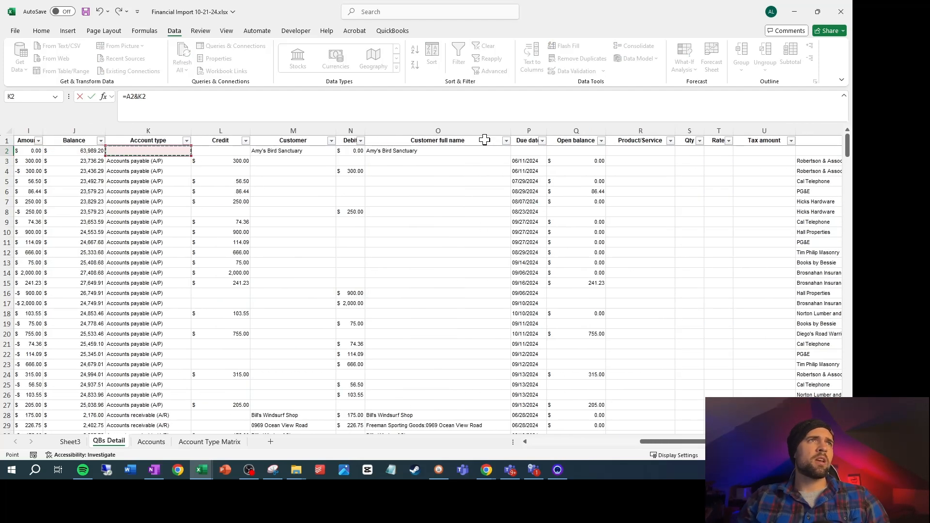
key(Return)
Fill the Account Lookup formula from Y2 down to row 336 and autofit the column width
key(Up)
key(Right)
key(Right)
key(Left)
key(Left)
key(Left)
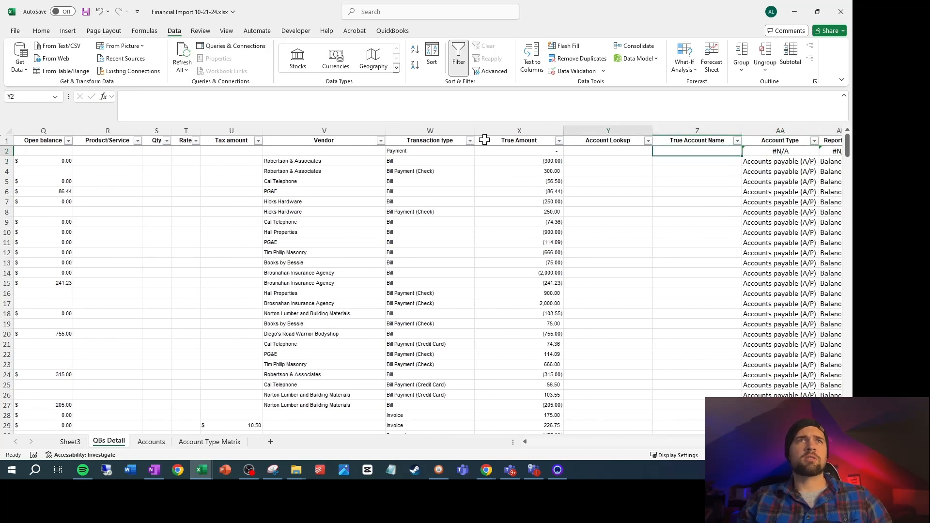
key(ctrl+Down)
key(Right)
key(ctrl+shift+Up)
key(ctrl+d)
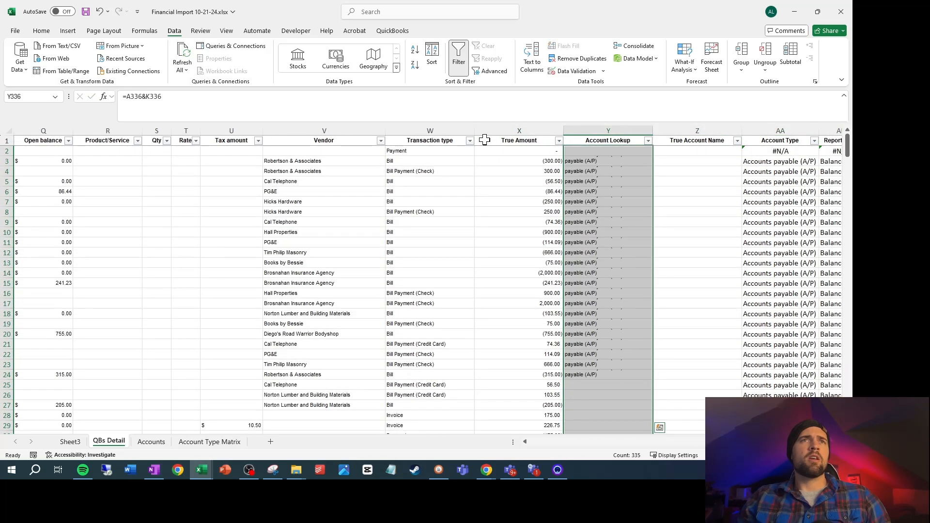
click(589, 163)
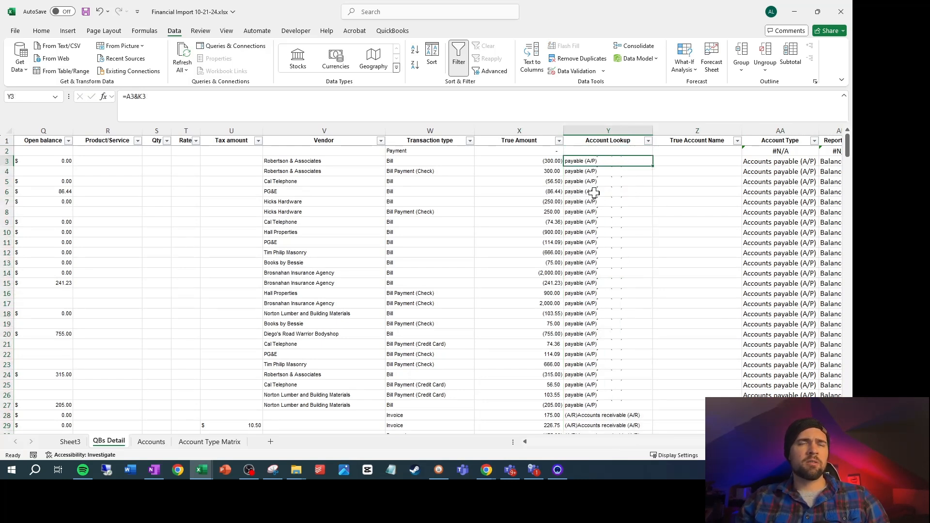
double_click(653, 130)
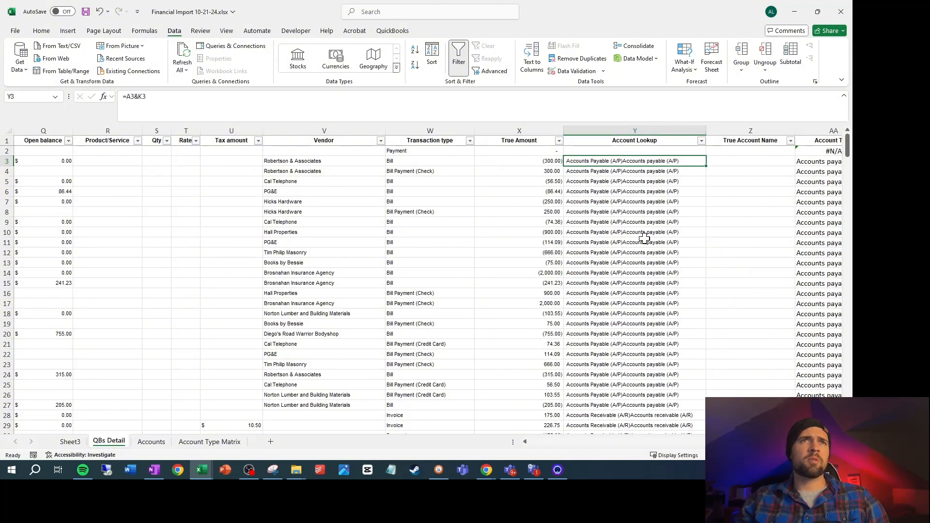
Clear the Account column filter on the Accounts sheet by selecting all entries again
click(746, 152)
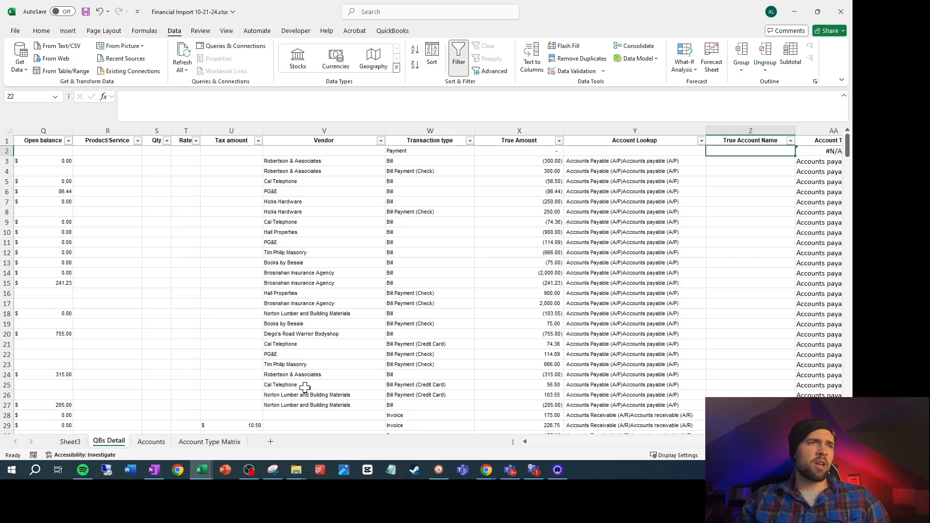
click(151, 442)
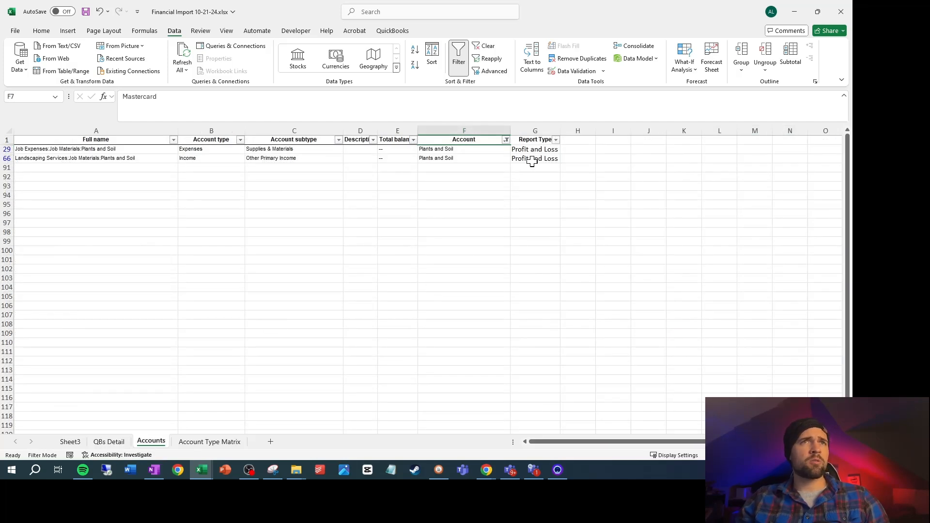
click(508, 140)
click(408, 267)
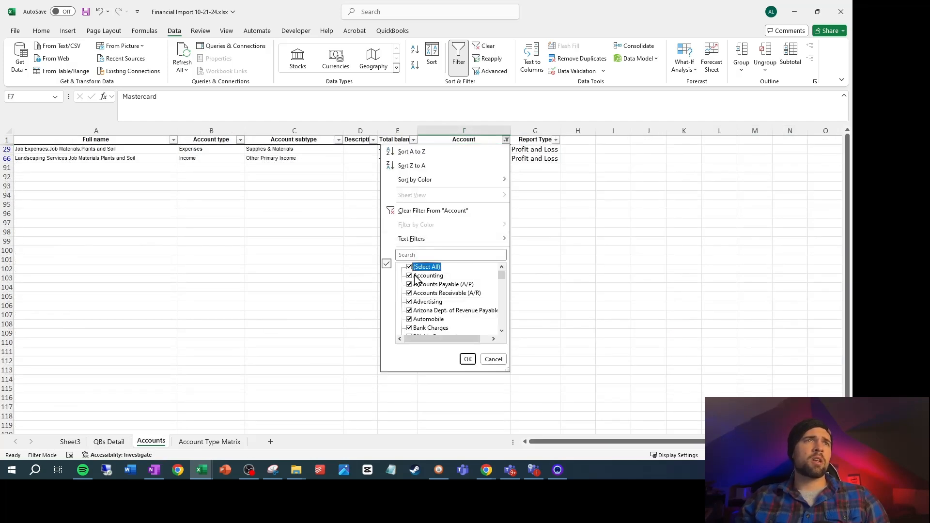
click(468, 361)
Add the header "Account Lookup" in H1 of the Accounts sheet, beside Report Type
click(590, 141)
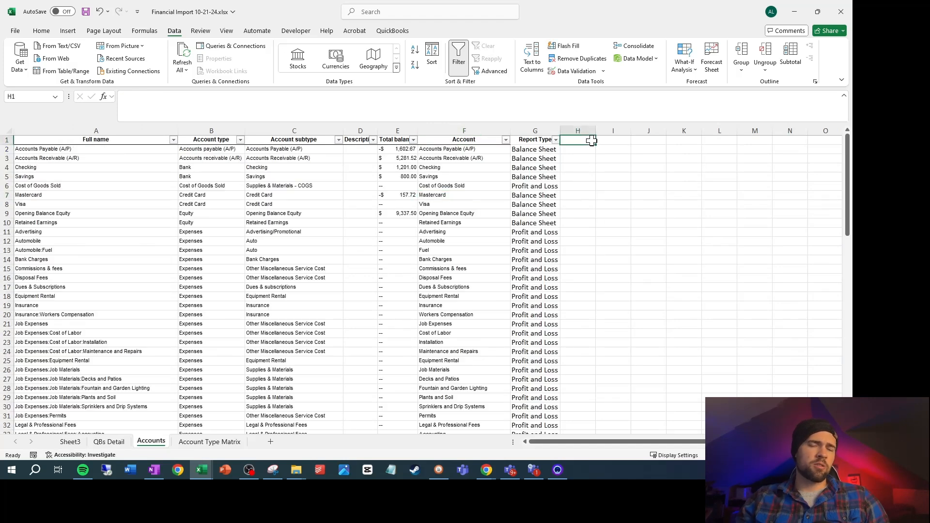
text(Account Lookup)
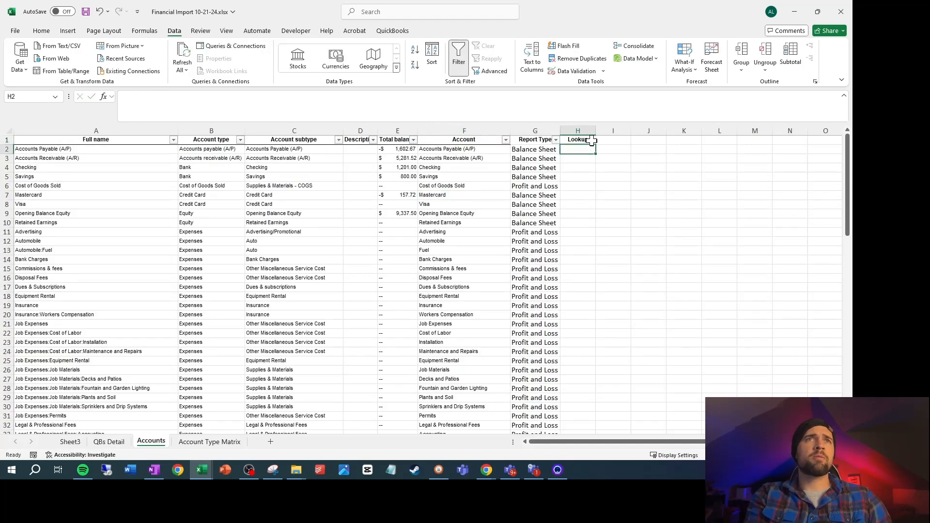
key(Return)
Enter the formula =F2&B2 in H2 to join each account name with its account type
text(=)
key(Left)
key(Left)
key(Left)
key(Left)
key(Left)
key(Left)
key(Left)
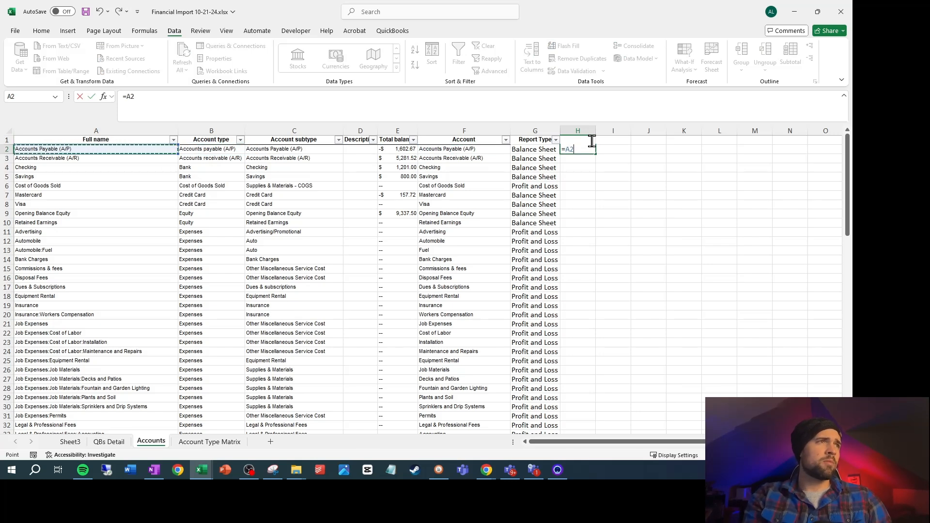
key(Right)
key(Right)
key(Right)
key(Right)
key(Right)
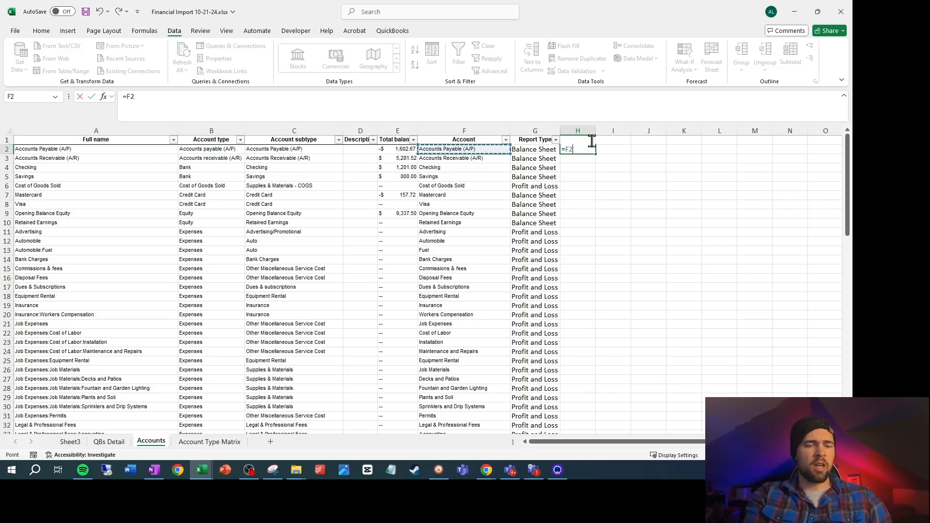
text(&)
key(Left)
key(Left)
key(Left)
key(Left)
key(Left)
key(Left)
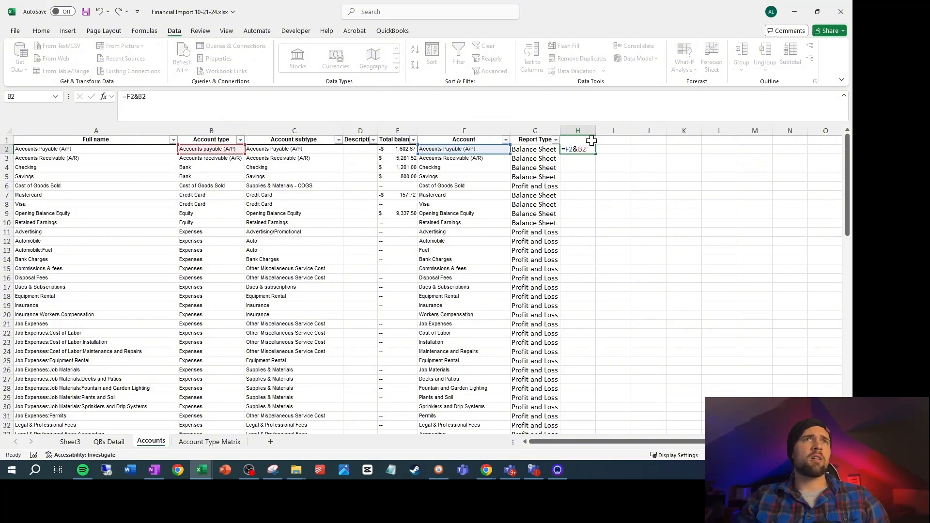
key(Return)
Fill the lookup formula from H2 down to H90 and autofit column H
key(Up)
key(Left)
key(ctrl+Down)
key(Right)
key(ctrl+shift+Up)
key(ctrl+d)
scroll(591, 140, up, 3)
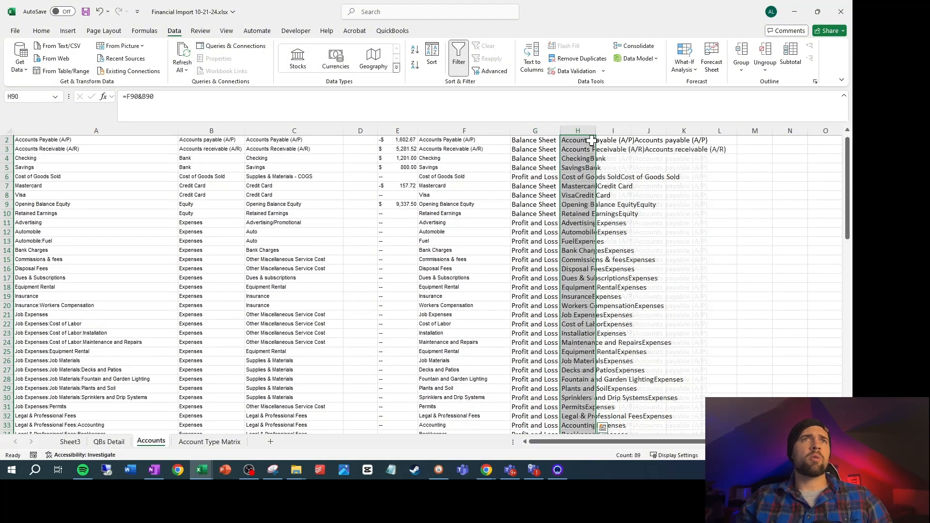
double_click(596, 131)
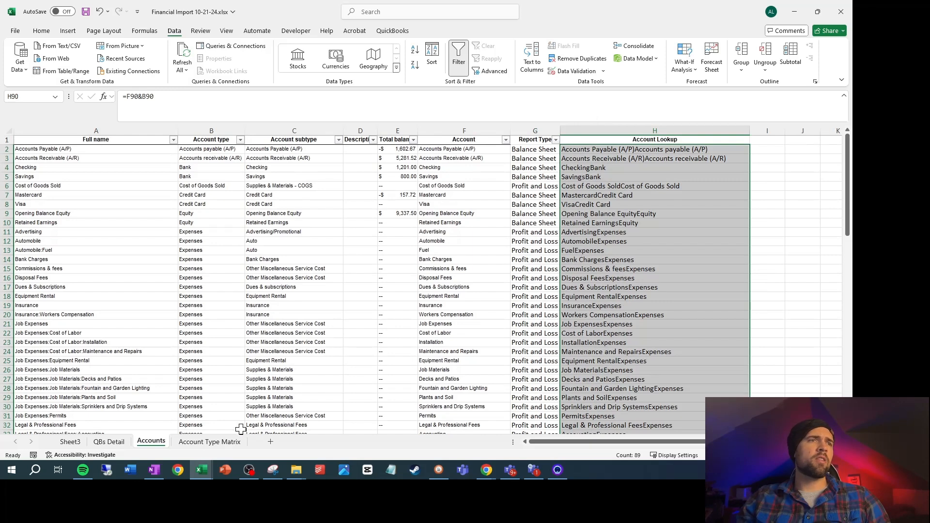
Start an INDEX formula in Z2 of the QBs Detail sheet that returns the Full name column, Accounts!$A:$A
click(109, 442)
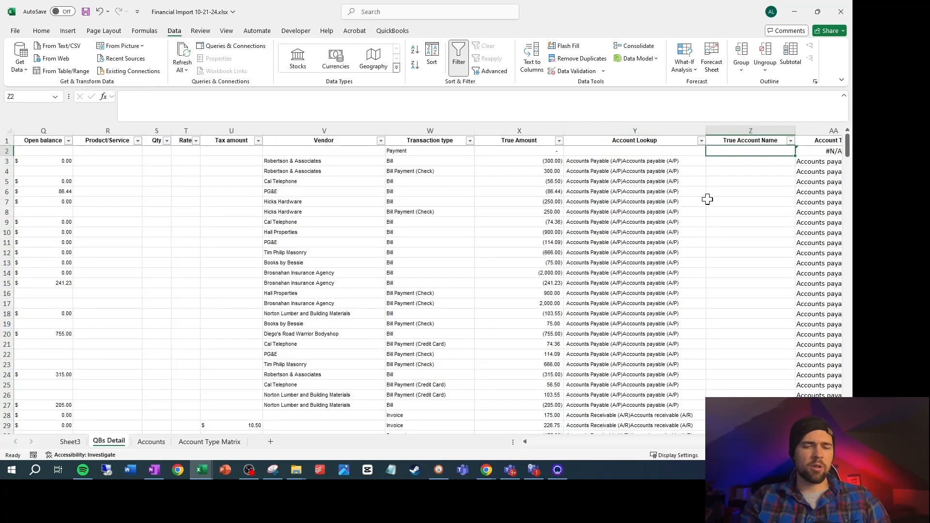
text(=index9)
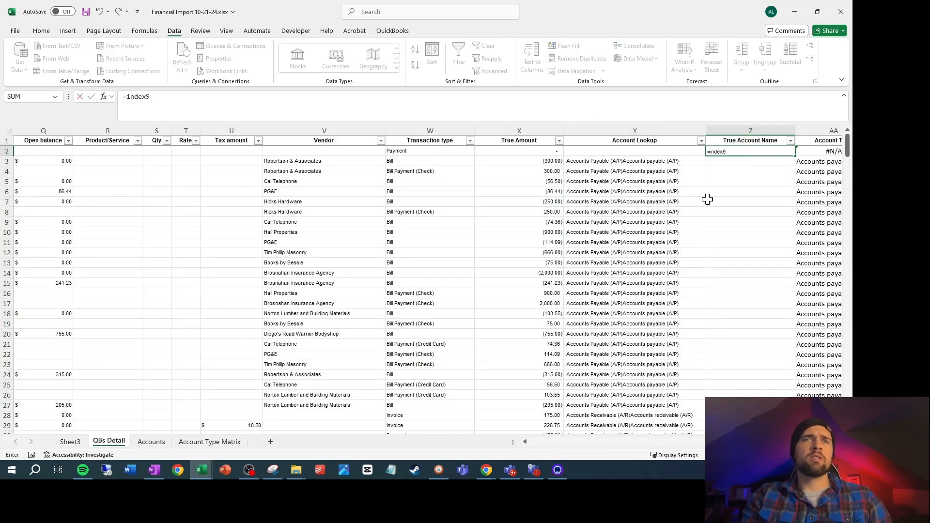
key(BackSpace)
text(()
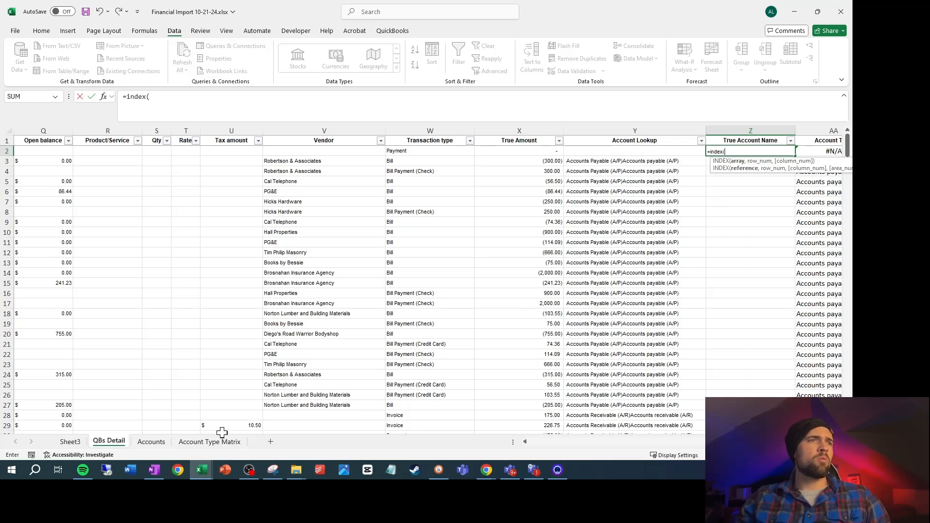
click(209, 441)
click(151, 441)
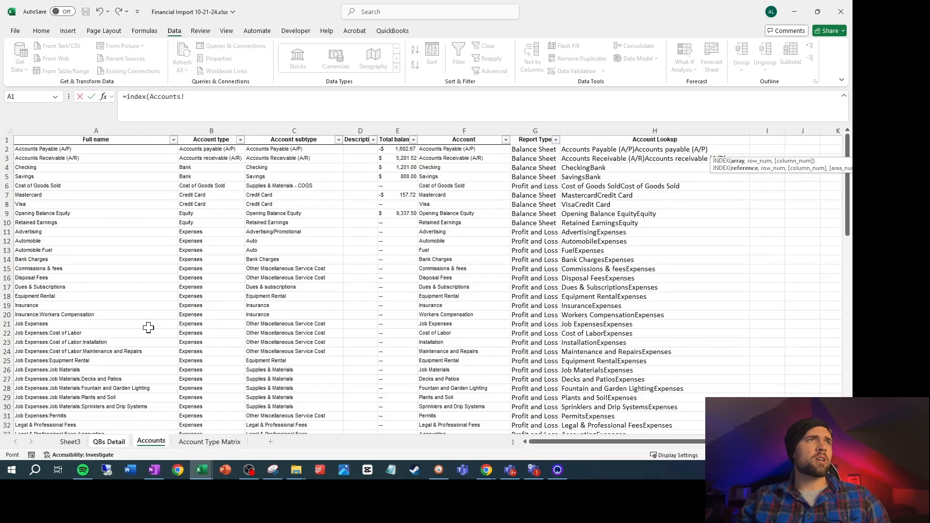
click(112, 129)
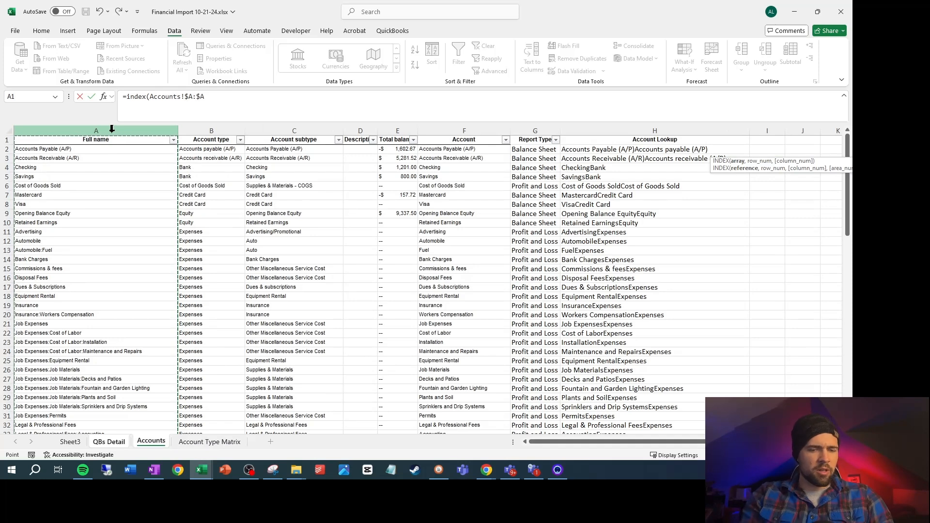
Complete the Z2 formula with MATCH(,Accounts!H:H,0), leaving the lookup value blank for now
text(,mat)
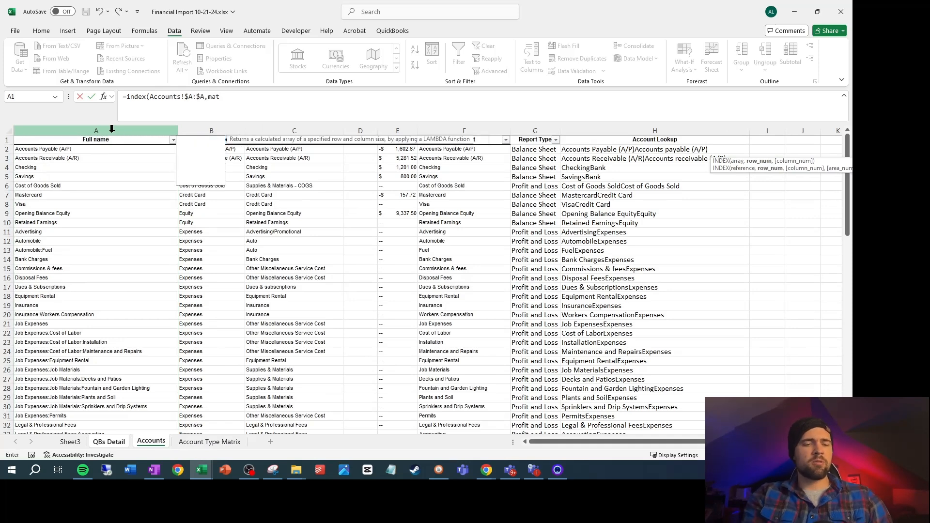
text(ch()
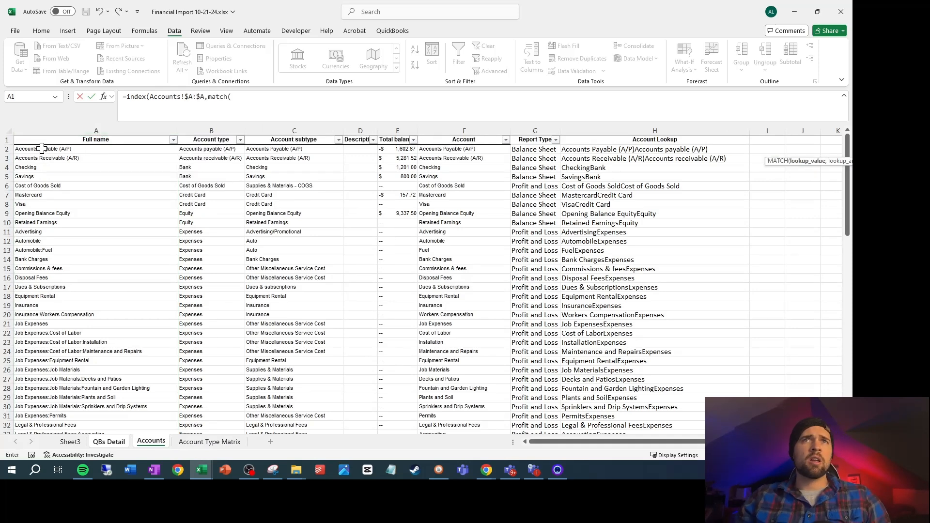
text(,)
click(617, 139)
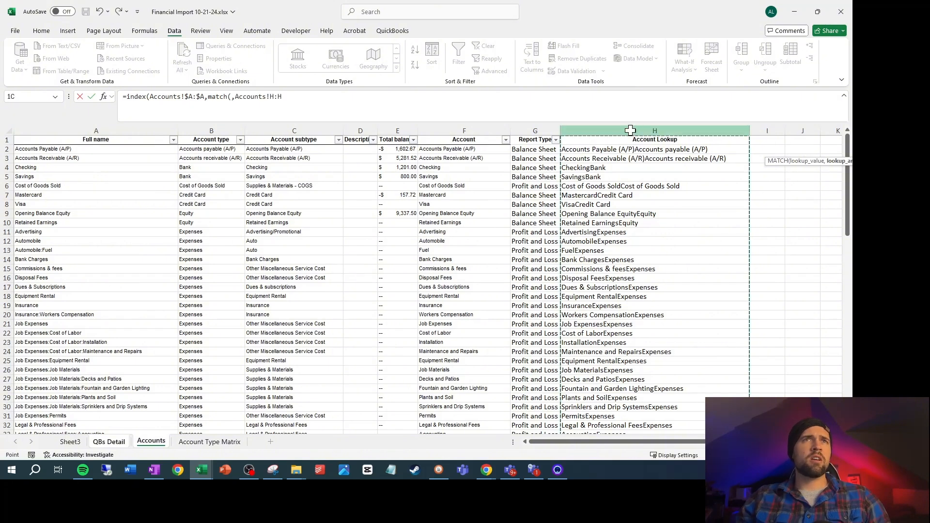
text(,)
text(0))
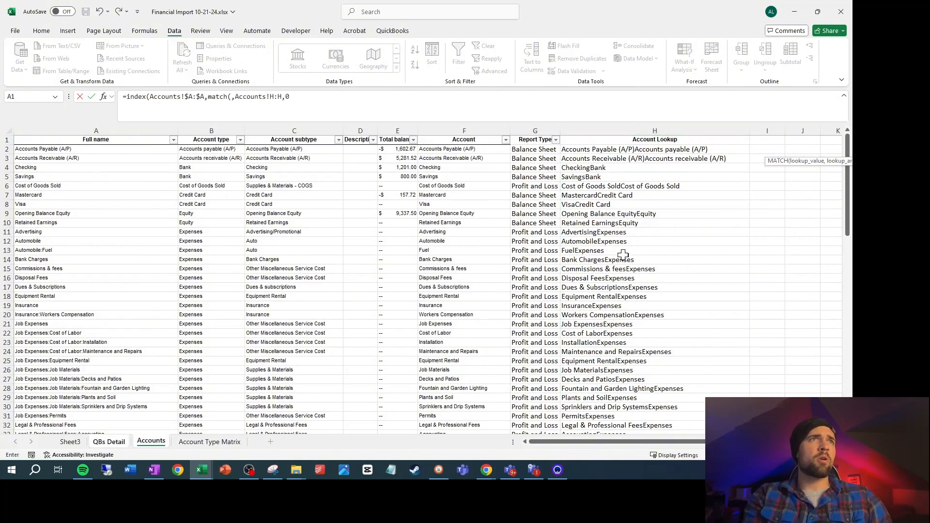
key(Return)
key(Return)
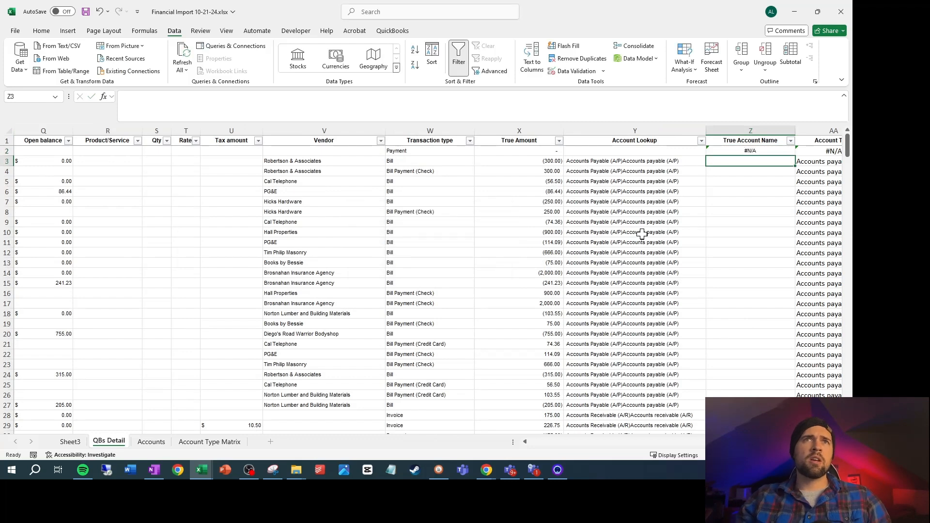
Insert Y2 as the lookup value so Z2 reads =INDEX(Accounts!$A:$A,MATCH(Y2,Accounts!H:H,0))
click(787, 151)
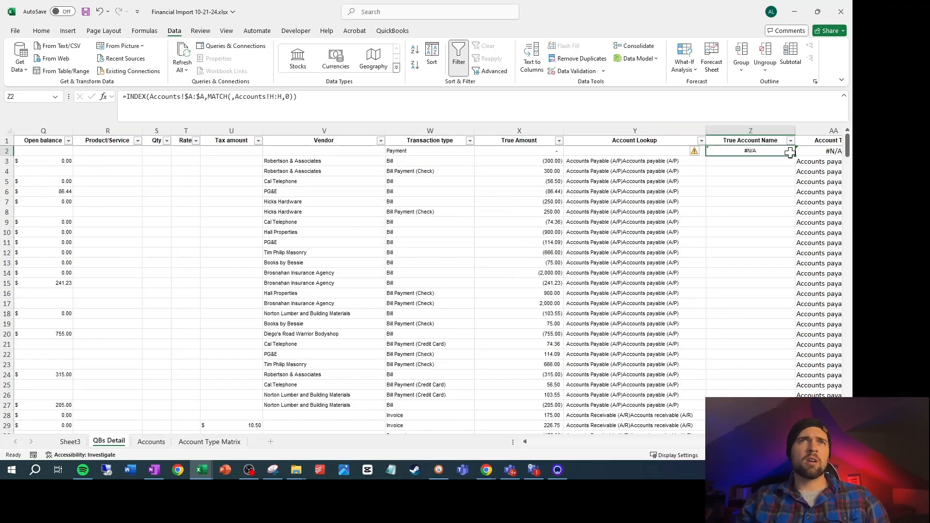
click(234, 101)
click(595, 146)
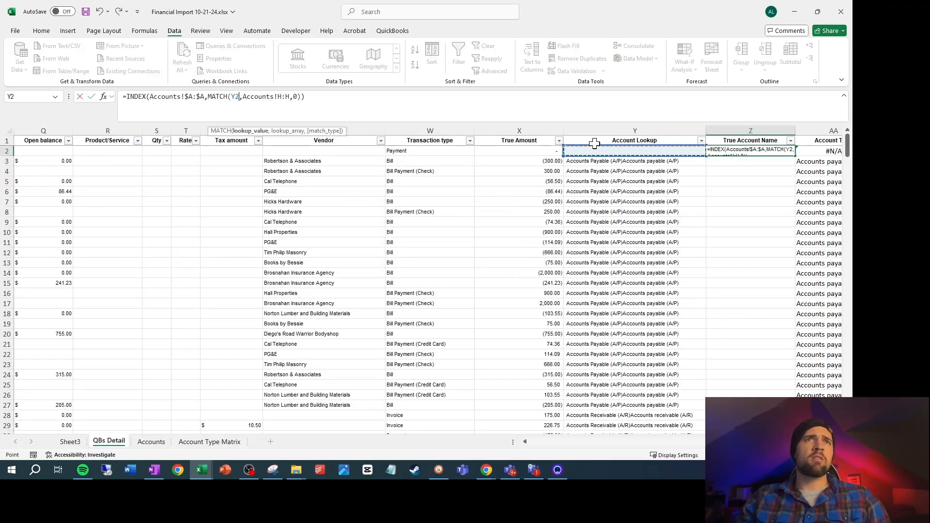
key(Return)
Fill the True Account Name formula from Z2 down to Z336 and check the filled rows
key(Up)
key(Right)
key(ctrl+Down)
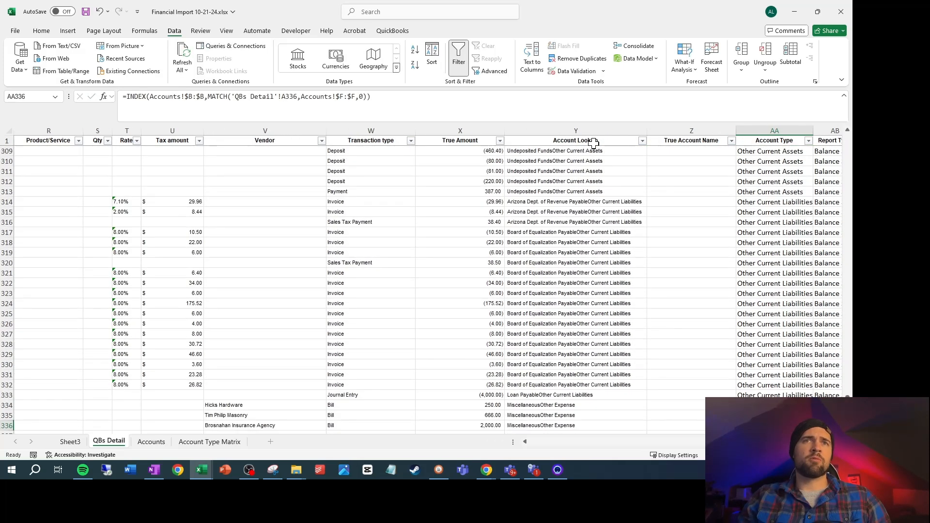
key(Left)
key(ctrl+shift+Up)
key(ctrl+d)
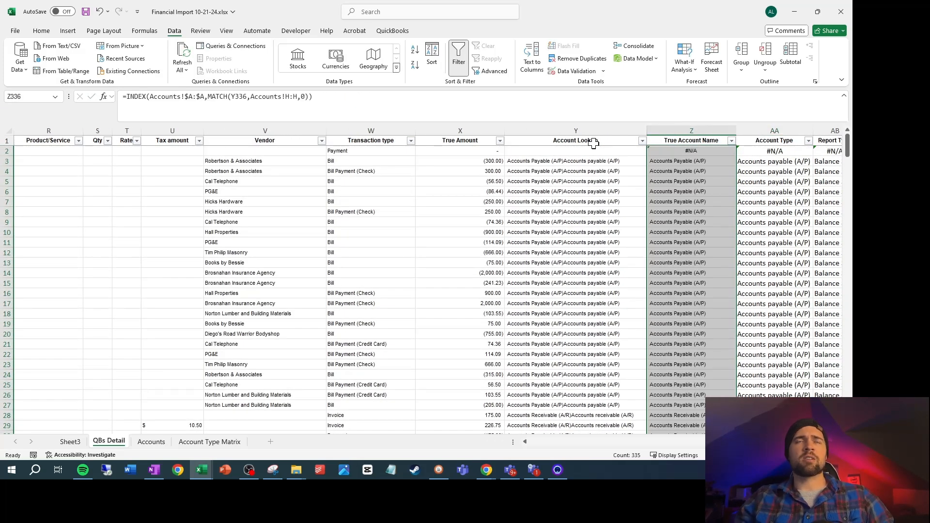
scroll(717, 167, down, 2)
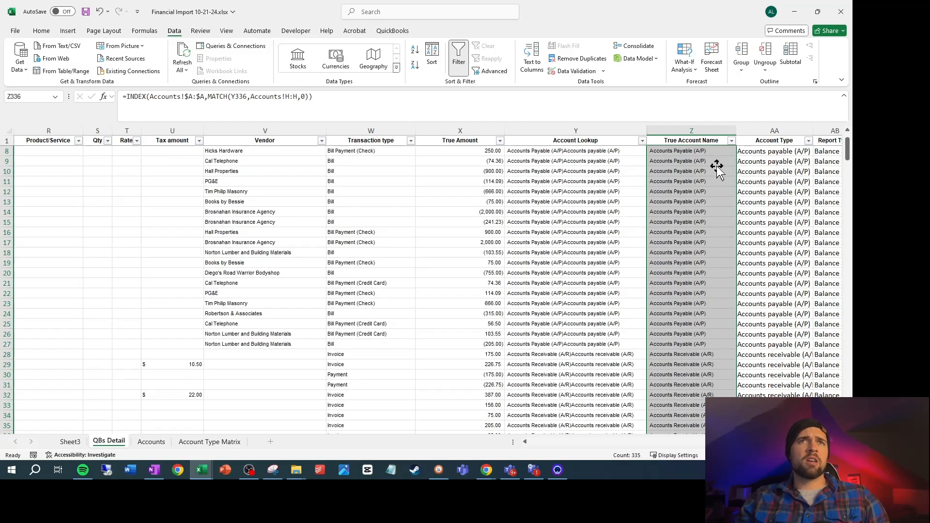
scroll(716, 167, down, 12)
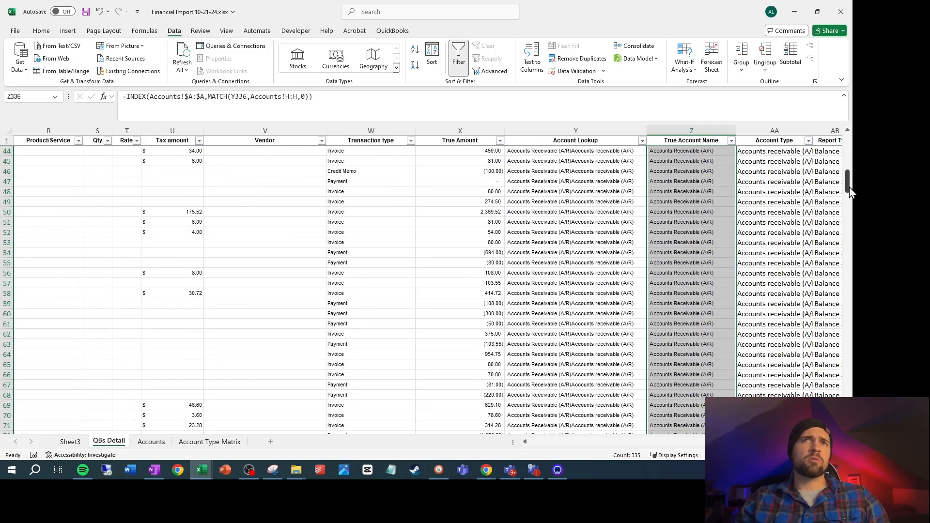
drag(850, 192, 838, 116)
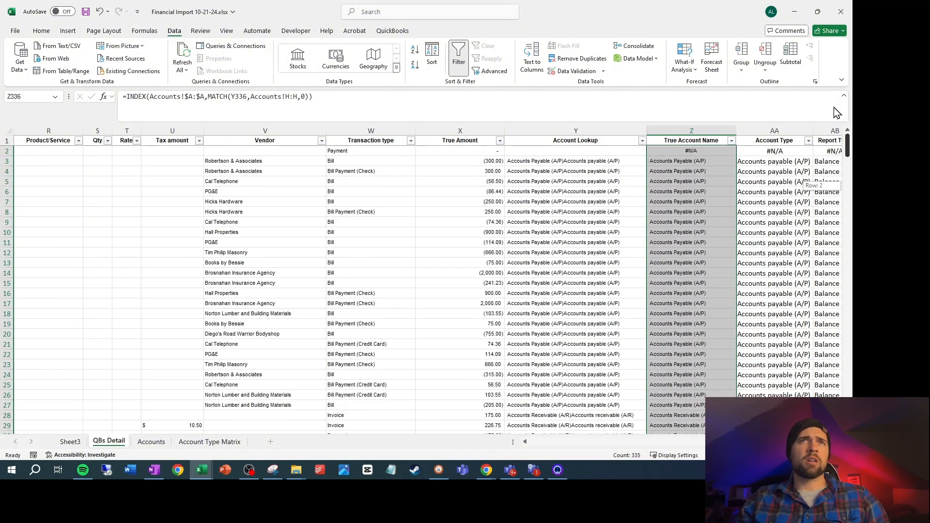
Replace the lookup value 'QBs Detail'!$A2 with Y2 in the Account Type formula in AA2
click(785, 150)
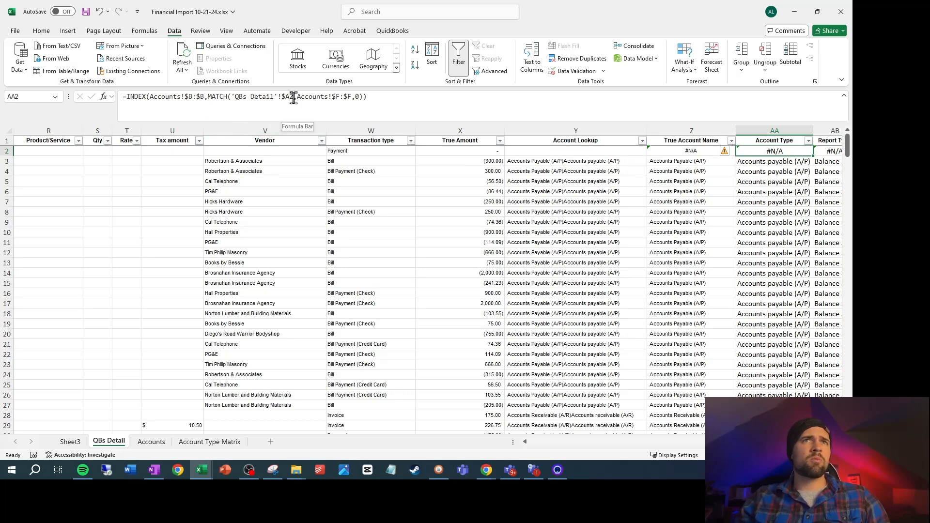
drag(232, 97, 294, 95)
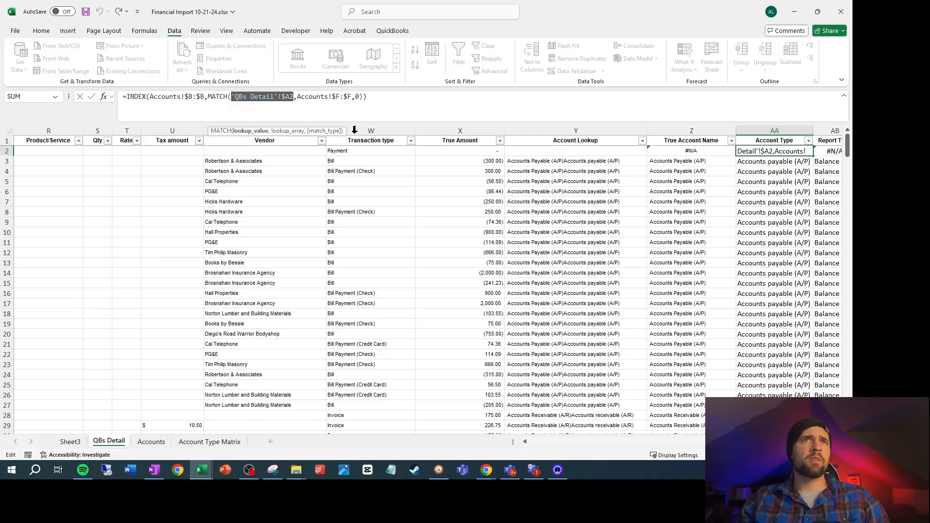
click(598, 152)
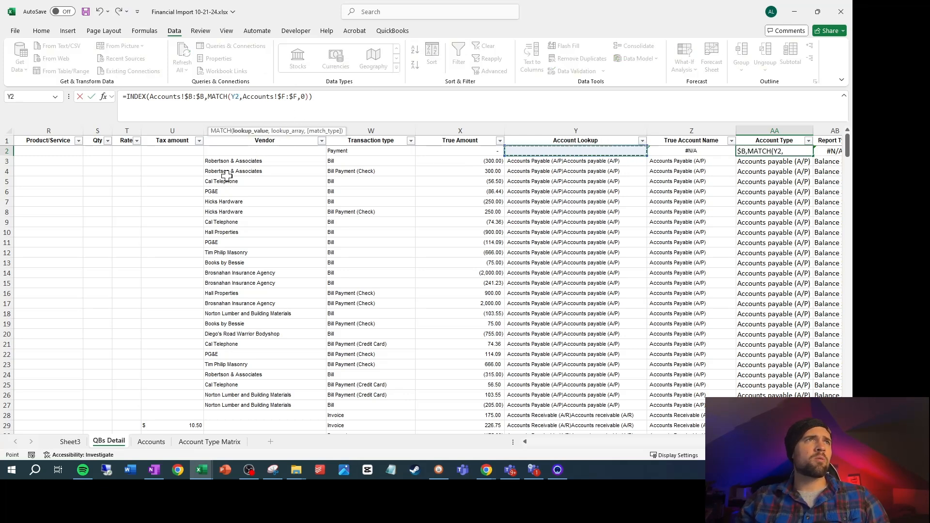
key(Return)
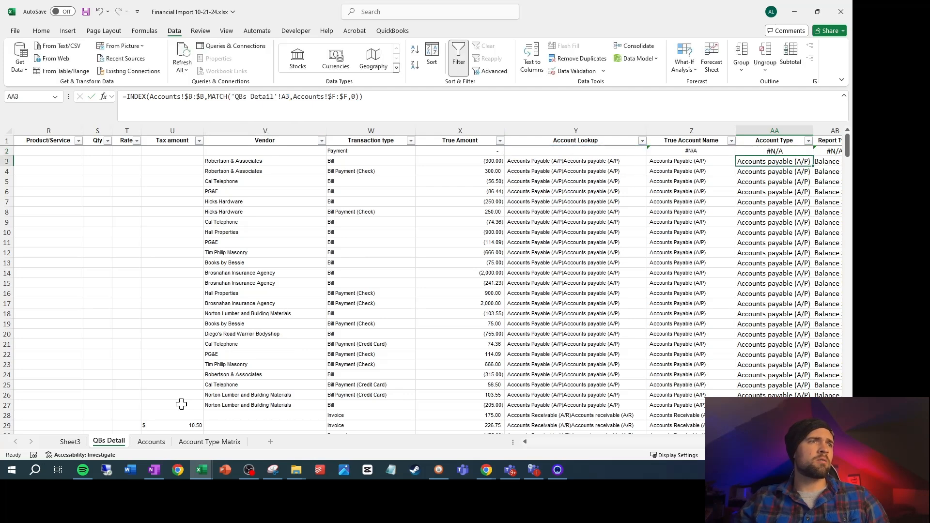
Change the lookup array in the AA2 formula to Accounts!$H:$H and fill the Account Type formula down to AA336
click(151, 442)
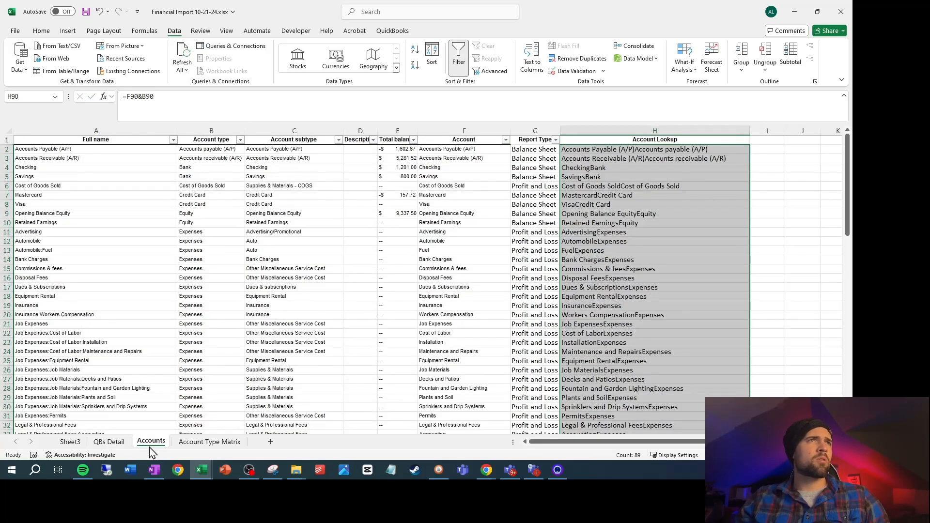
click(109, 442)
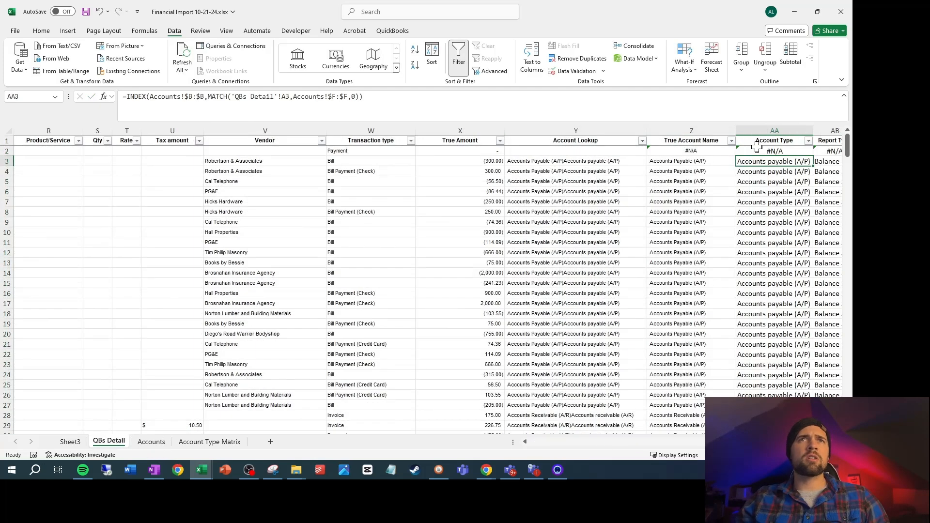
click(757, 148)
click(286, 96)
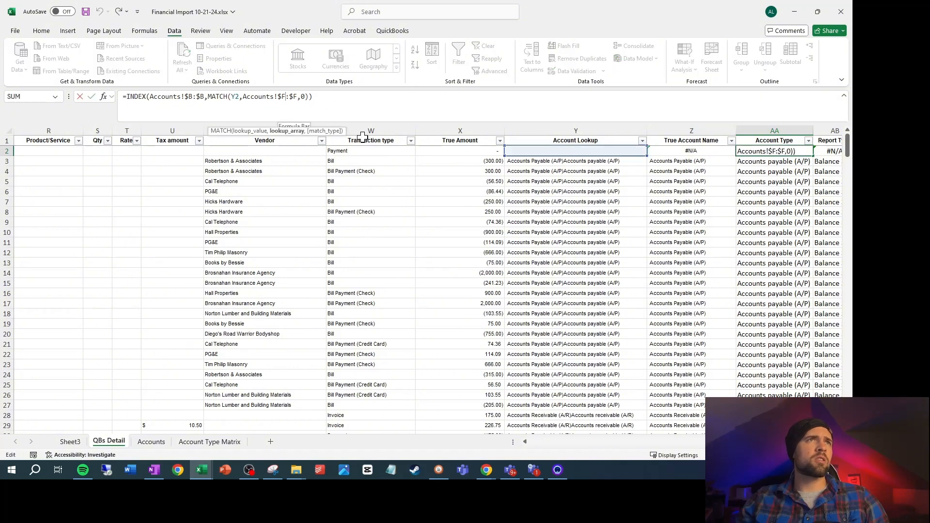
key(BackSpace)
text(H)
key(Right)
key(Delete)
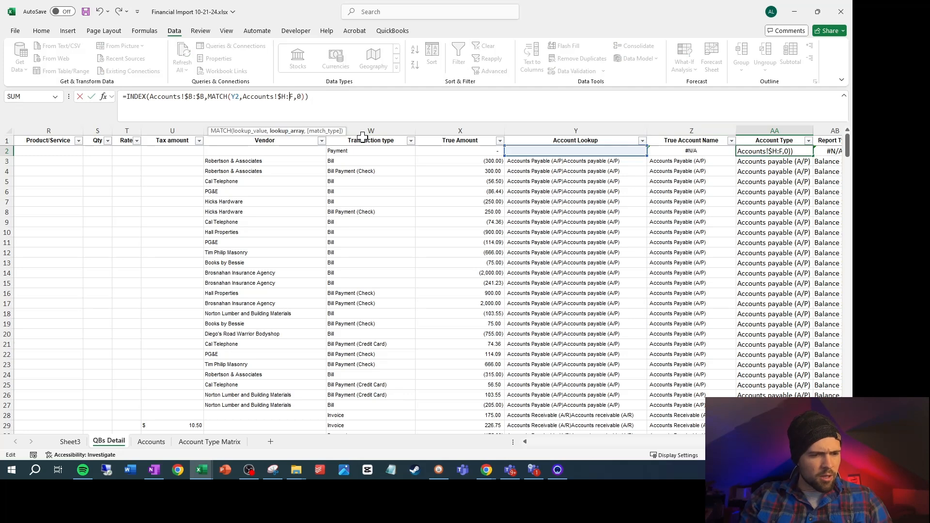
key(BackSpace)
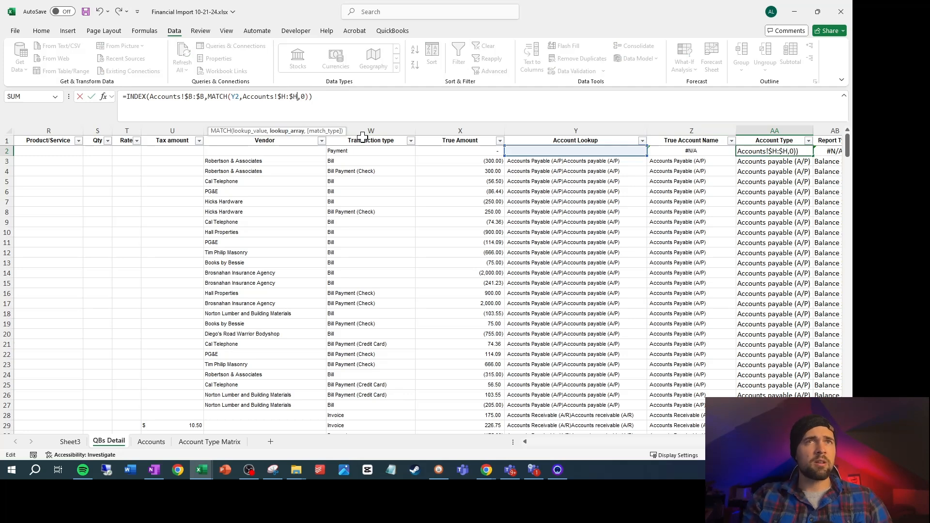
text(H)
key(ctrl+Return)
key(ctrl+shift+Down)
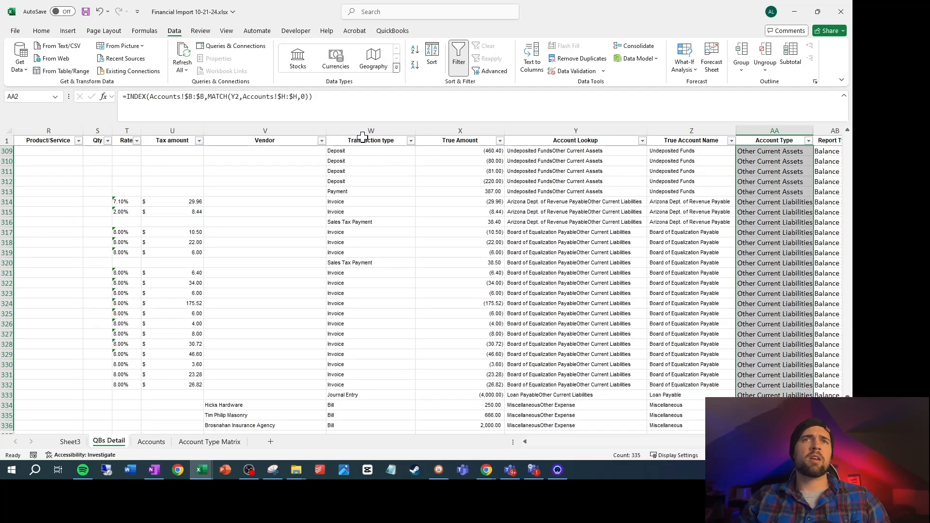
key(ctrl+shift+Up)
Copy the AA2 formula into AB2 under Report Type and change its returned column to Accounts!$G:$G
key(ctrl+c)
key(Right)
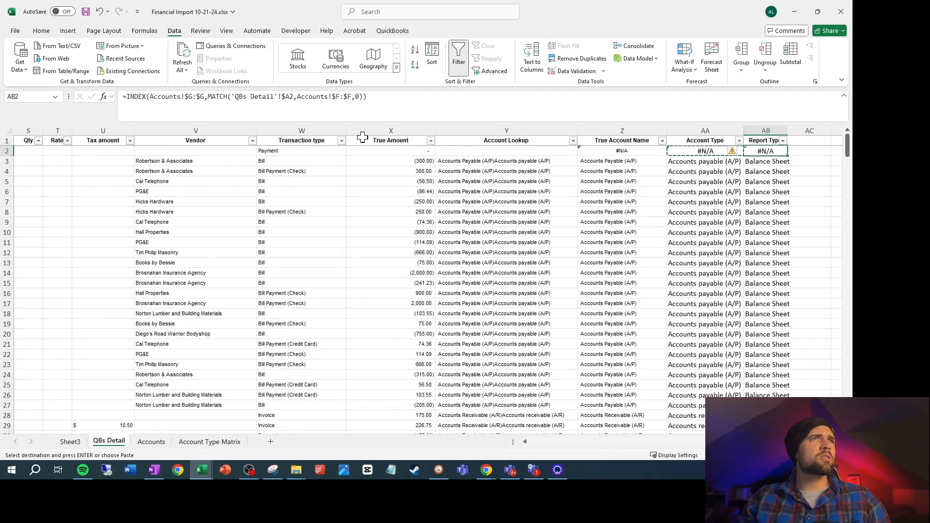
key(ctrl+v)
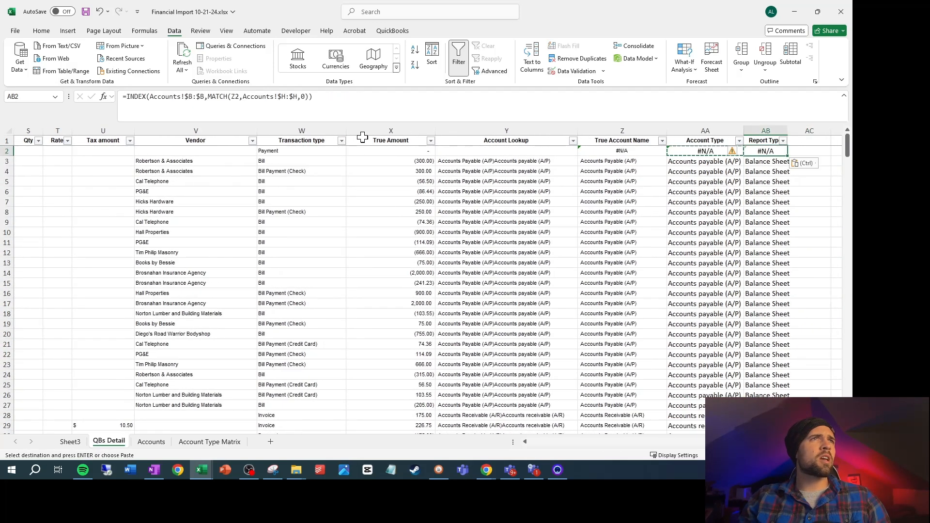
click(191, 97)
key(BackSpace)
text(G)
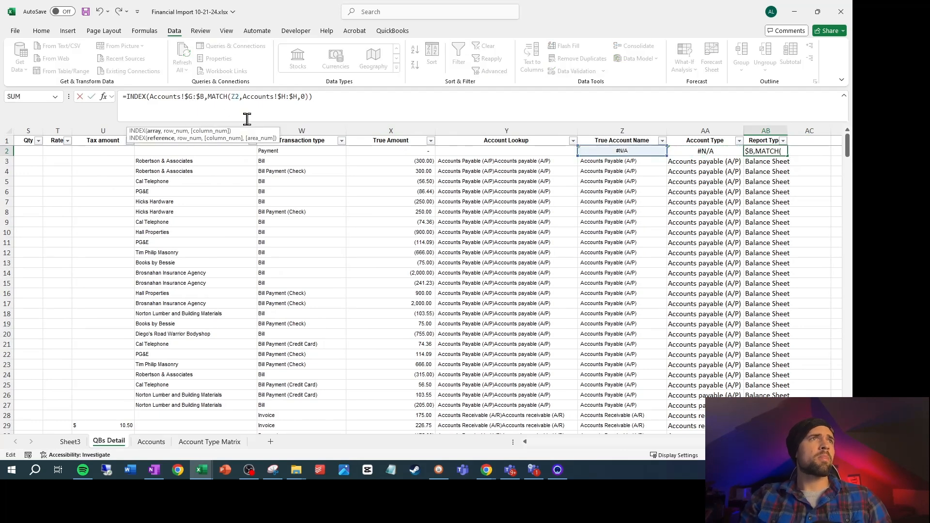
key(ctrl+Return)
Fill the Report Type formula down to AB336 and set the PivotTable source range to 'QBs Detail'!$A$1:$AB$336
key(ctrl+shift+Down)
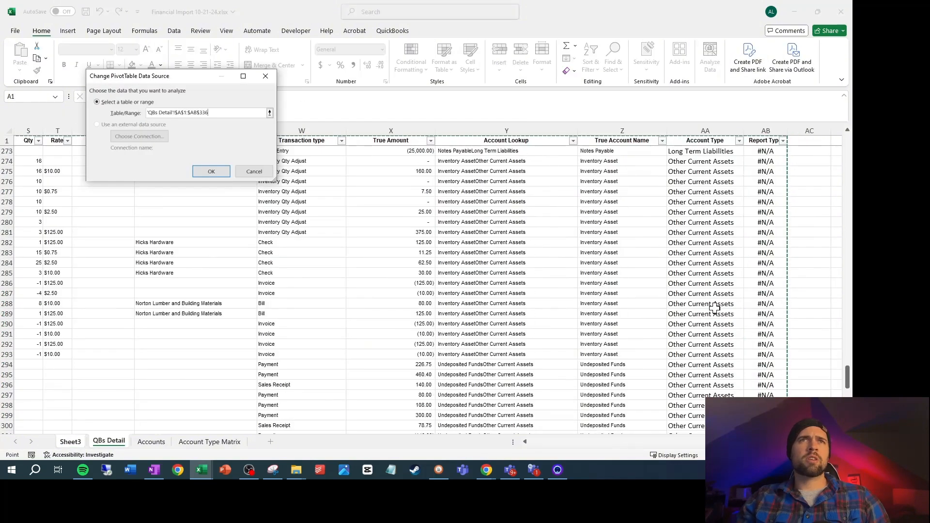
scroll(740, 326, up, 15)
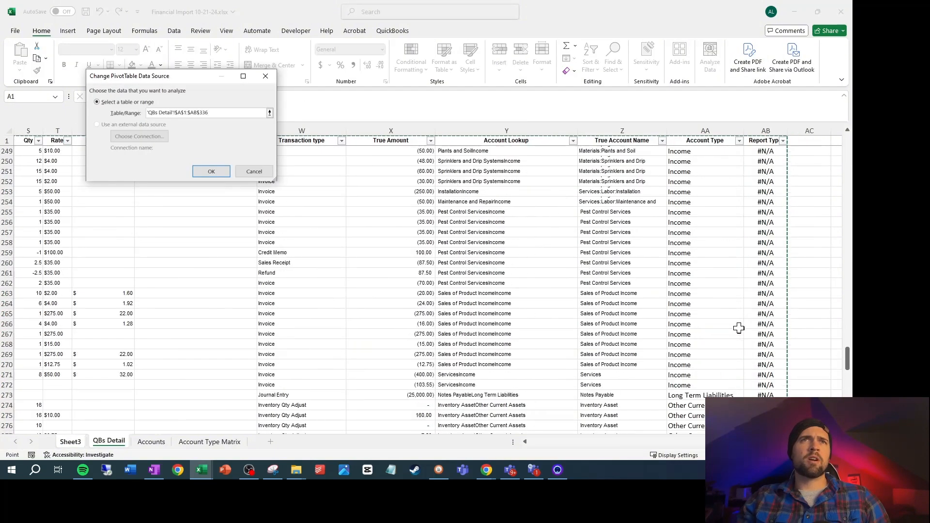
click(213, 174)
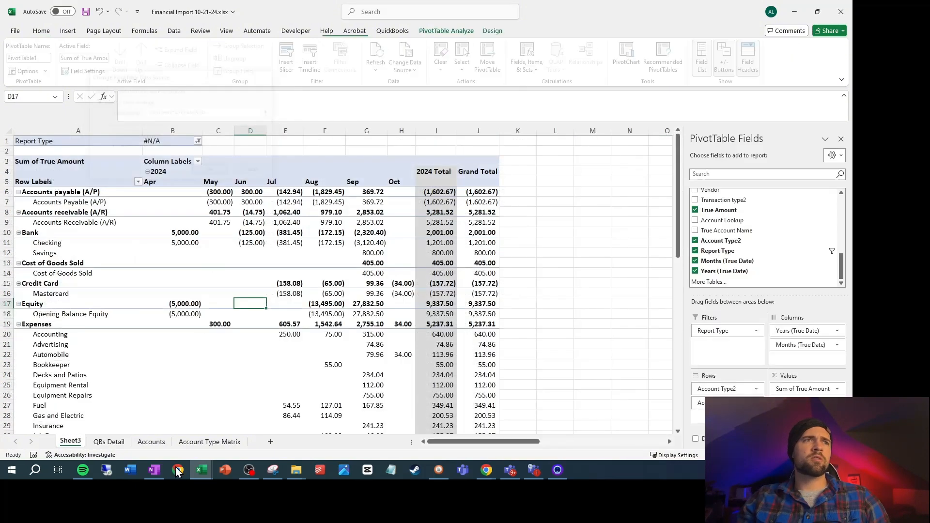
On the QBs Detail sheet, compare the Report Type formula in AB2 with the Account Type formula in AA2
click(109, 441)
click(771, 151)
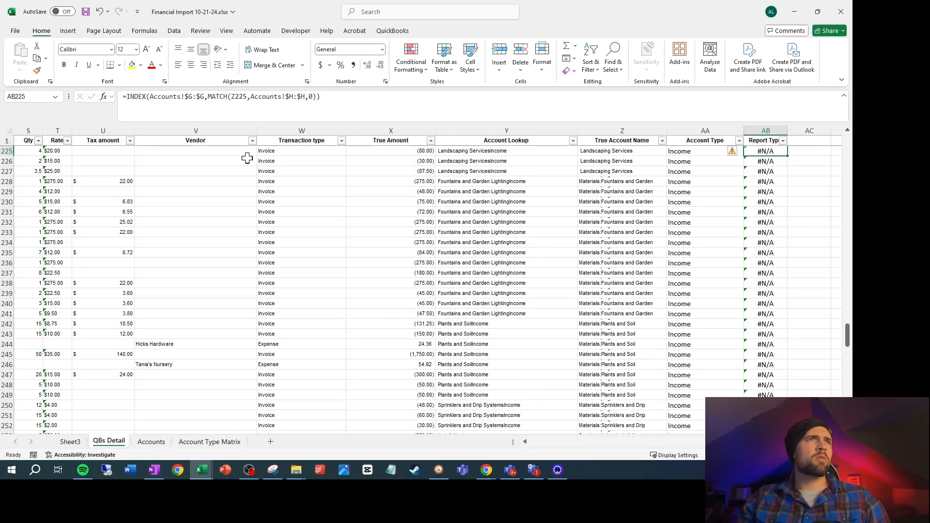
scroll(248, 158, up, 2)
scroll(376, 152, up, 2)
key(ctrl+Up)
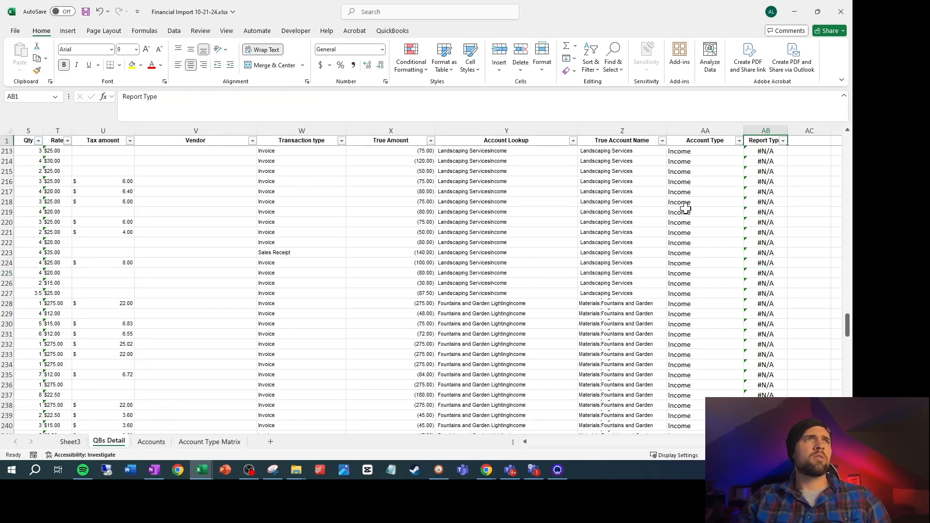
key(Down)
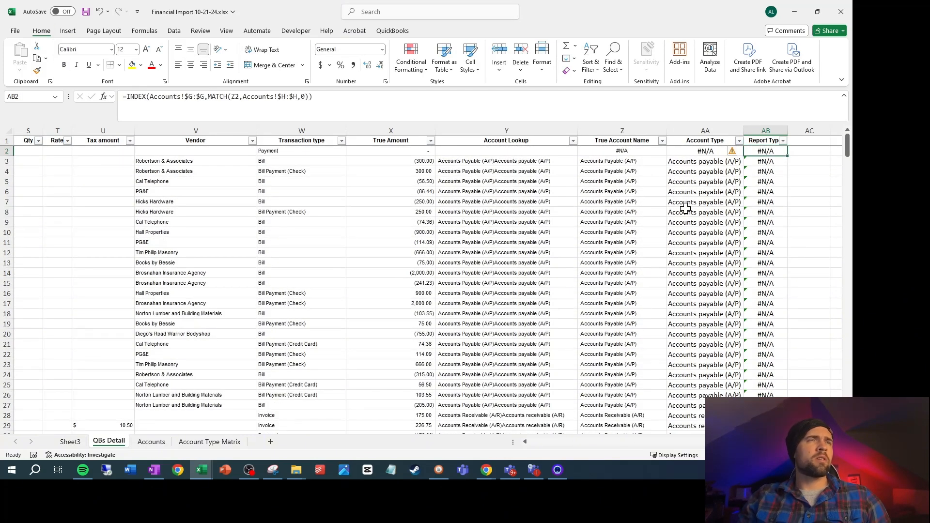
key(F2)
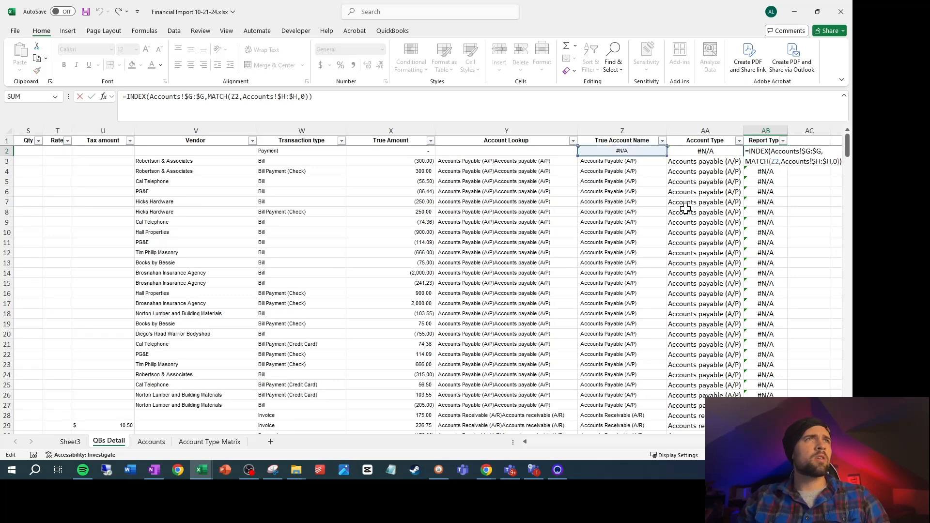
key(Escape)
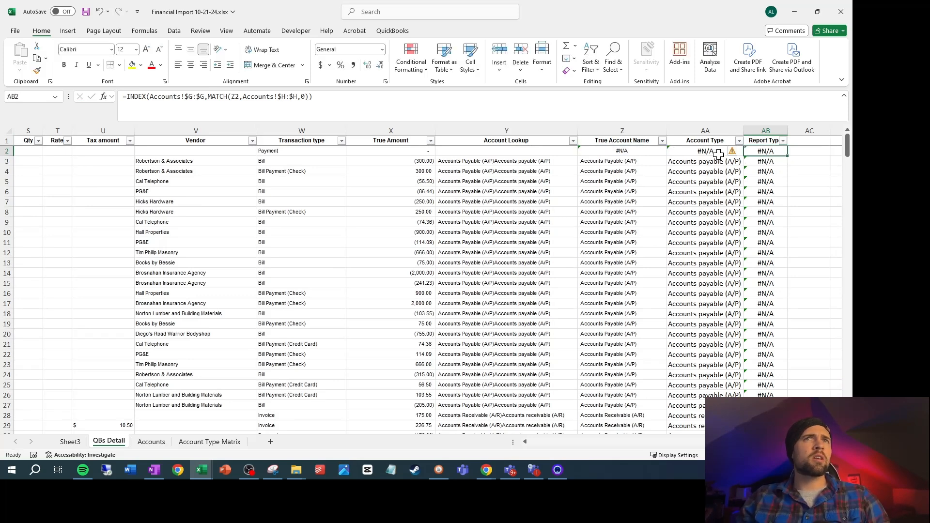
click(722, 150)
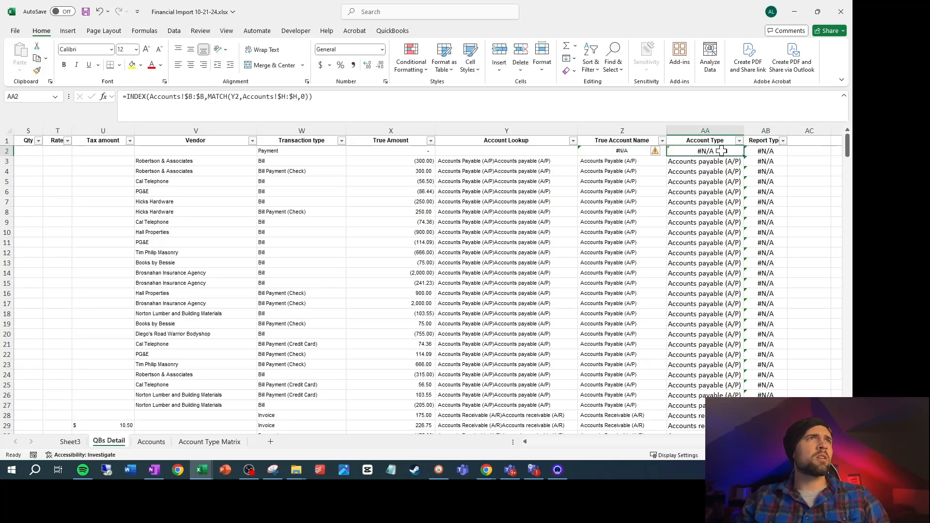
click(755, 151)
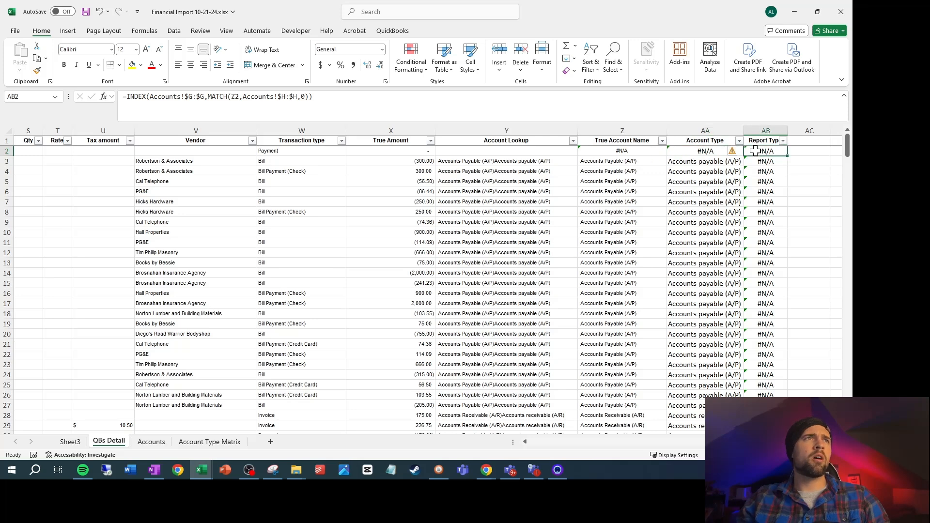
Change the lookup value in the AB2 Report Type formula to Y2 and fill it down to AB336
click(227, 97)
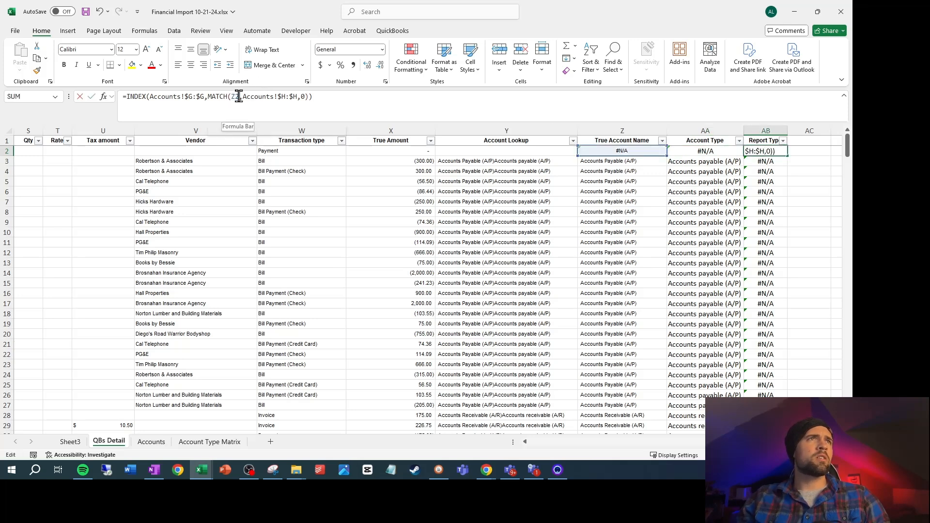
key(Delete)
text(Y)
key(ctrl+Return)
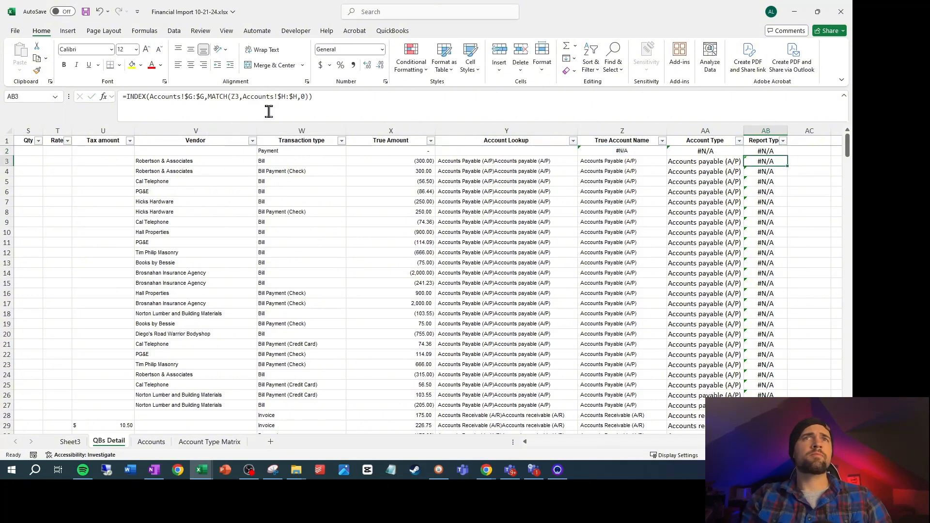
key(ctrl+shift+Down)
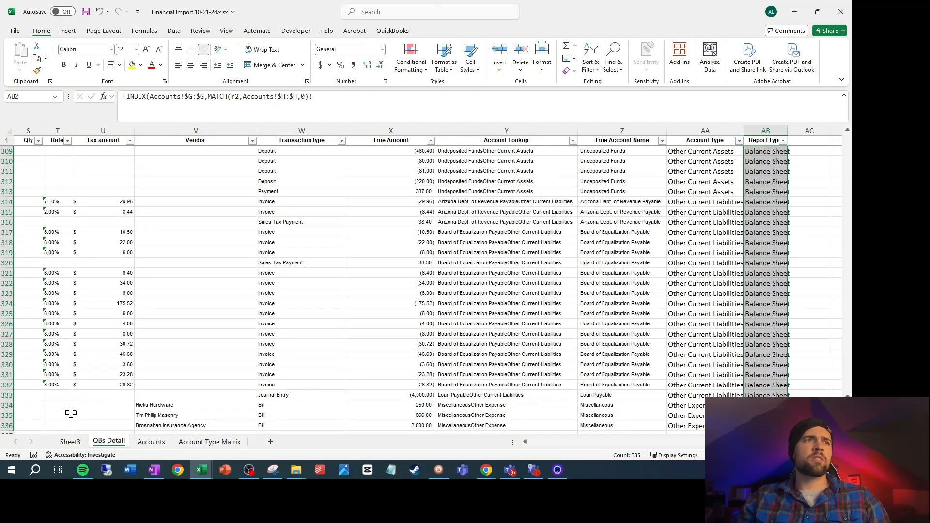
Refresh the PivotTable on Sheet3 and filter its Report Type to Profit and Loss
click(70, 442)
click(192, 244)
right_click(193, 245)
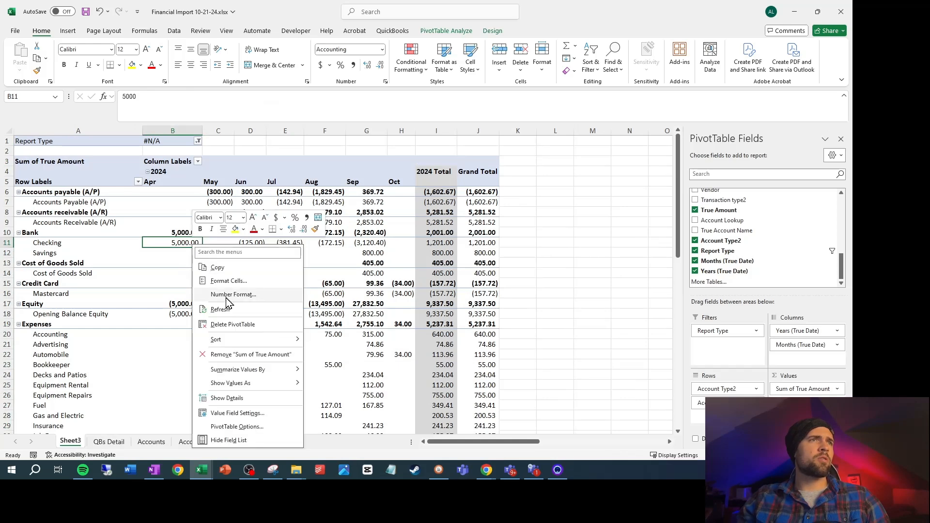
click(220, 309)
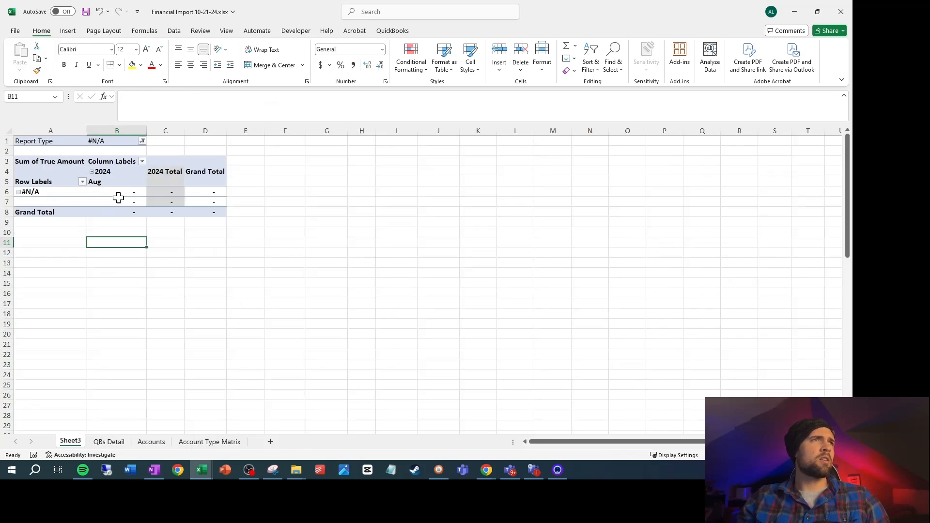
click(142, 141)
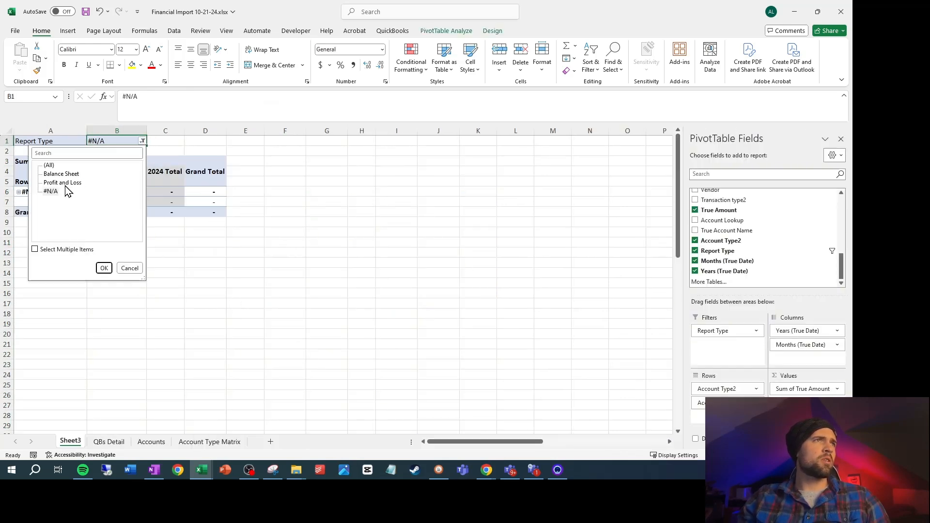
click(62, 183)
click(105, 268)
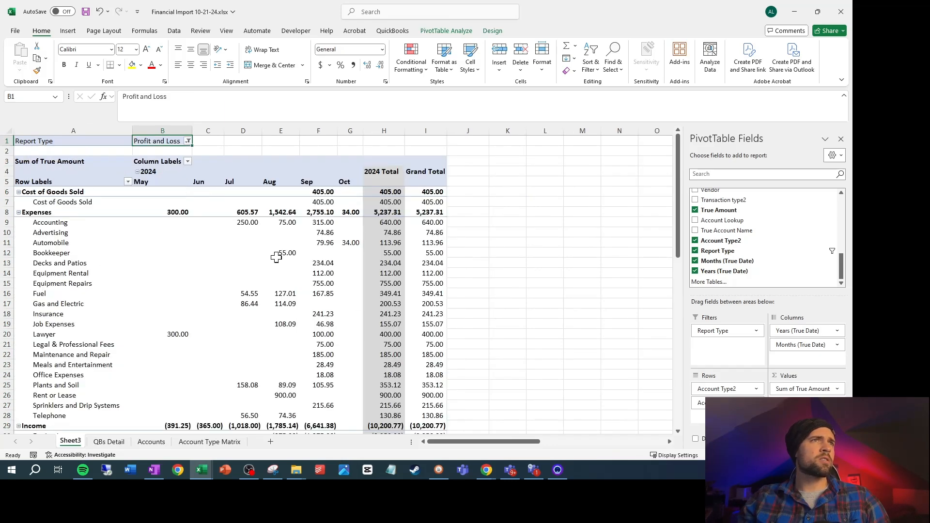
Add the label Expected in A45 and Difference in A47 below the PivotTable's Grand Total
scroll(276, 258, down, 12)
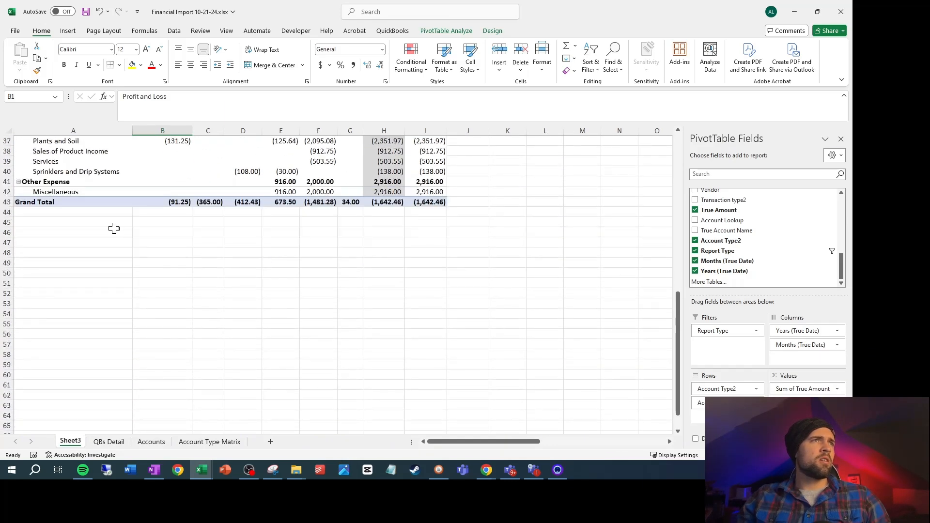
click(115, 221)
text(Expecte)
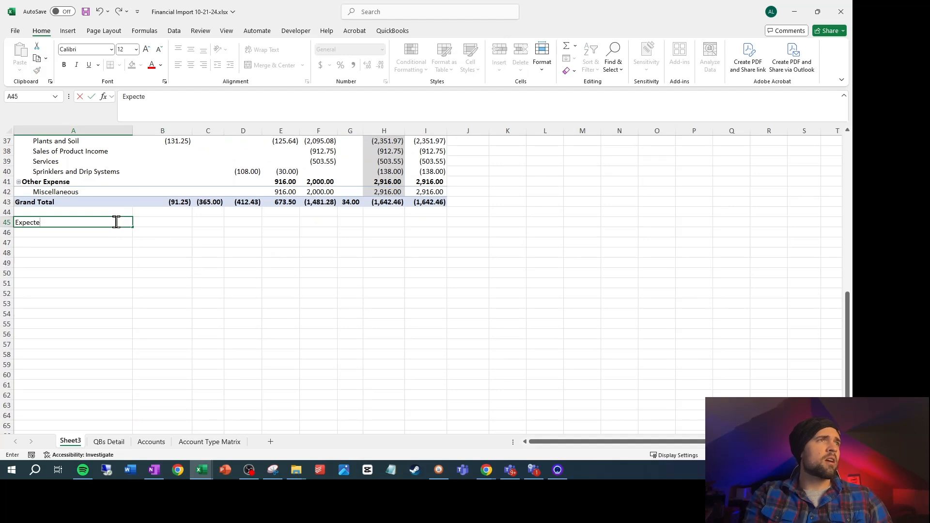
text(d)
key(Return)
key(Return)
text(D)
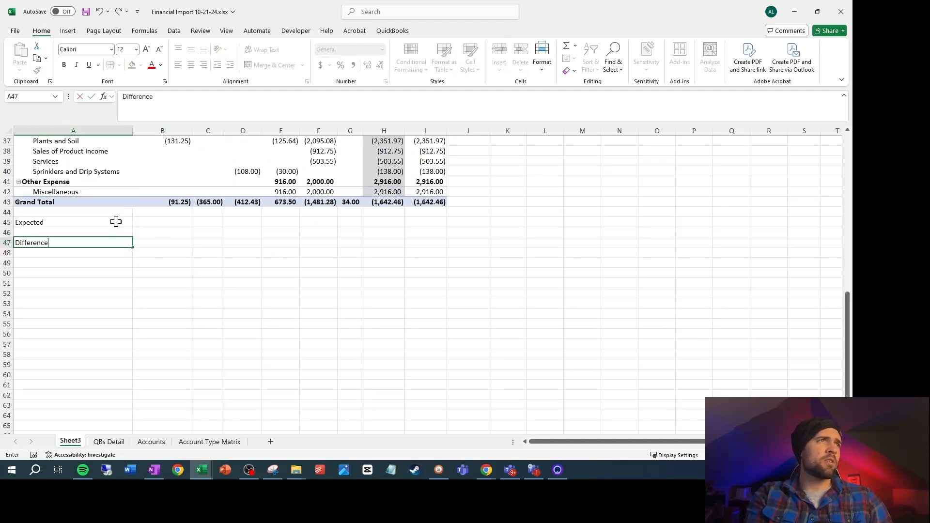
text(ifference)
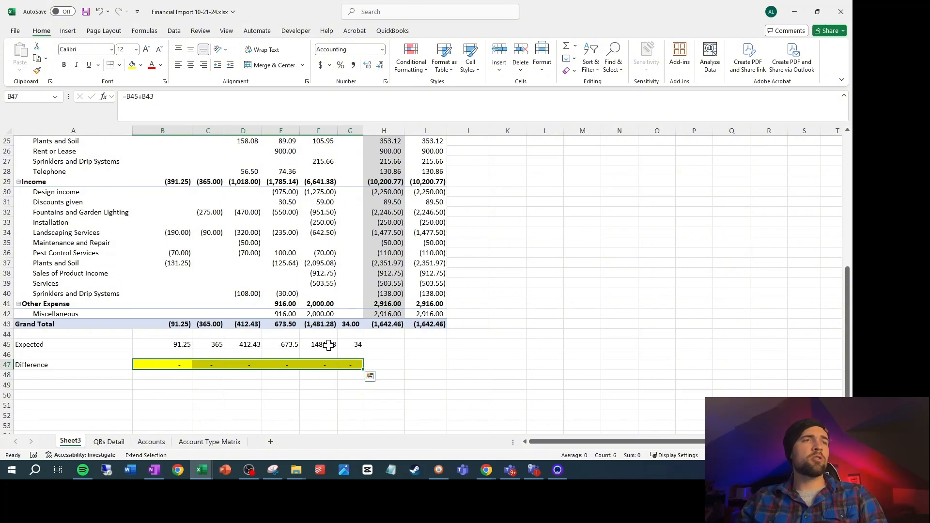
scroll(242, 388, up, 8)
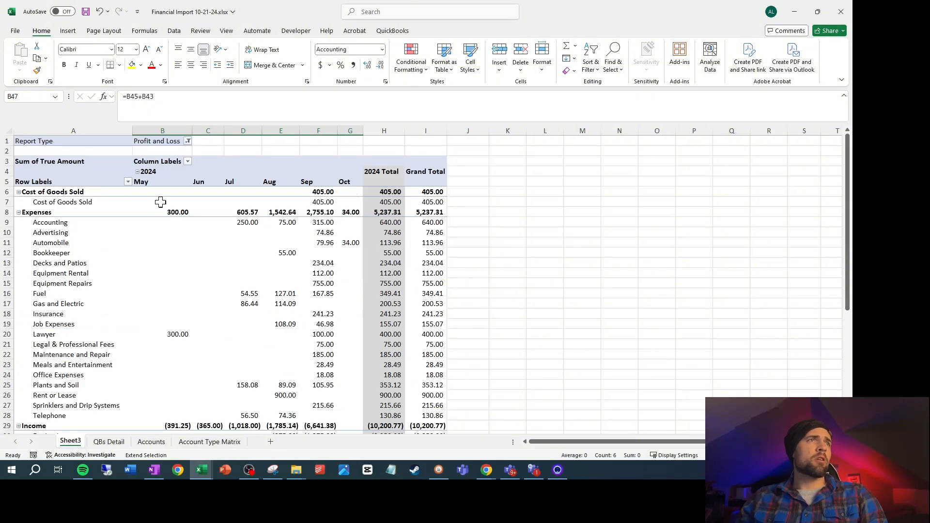
scroll(145, 223, down, 2)
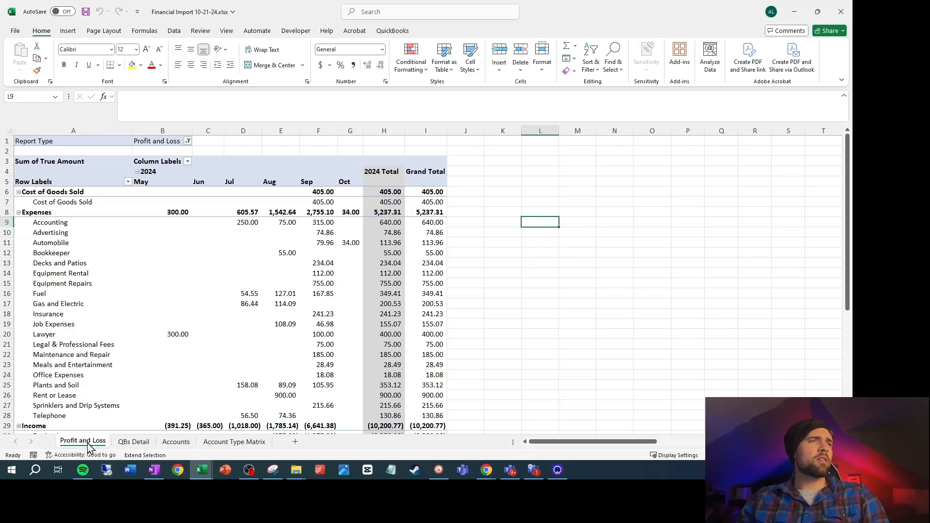
Create a copy of the Profit and Loss sheet in the same workbook, placed before the original
right_click(90, 447)
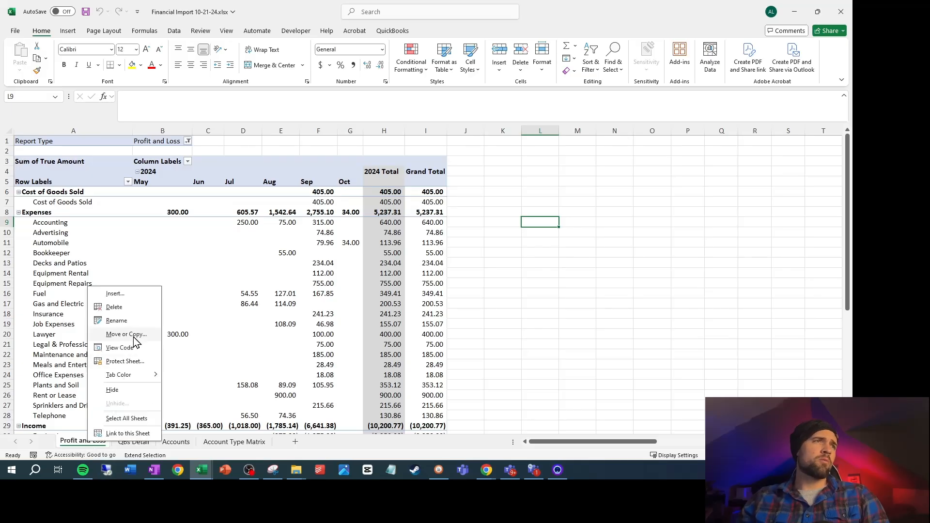
click(126, 334)
click(100, 388)
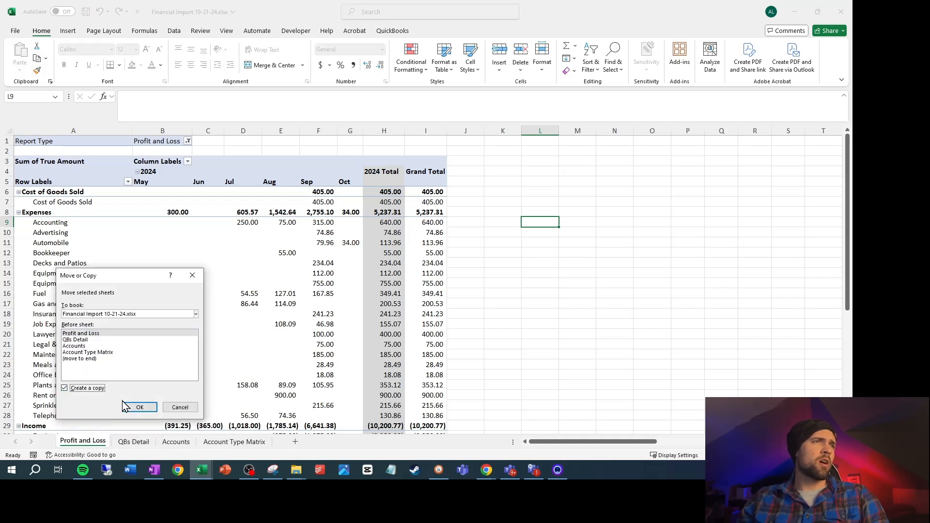
click(137, 409)
Rename the copied Profit and Loss (2) sheet as Balance Sheet
right_click(109, 443)
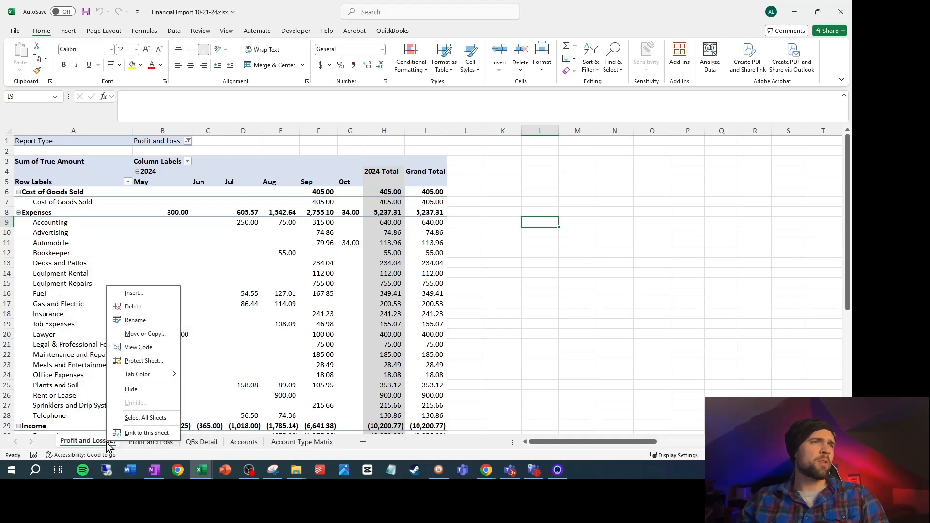
click(137, 317)
text(Blaance)
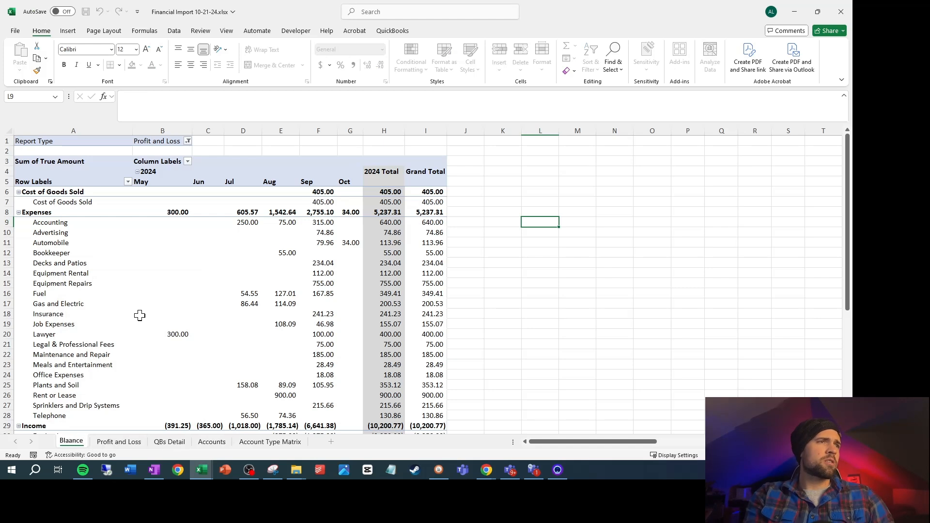
key(BackSpace)
key(BackSpace)
key(BackSpace)
text(alance Sheet)
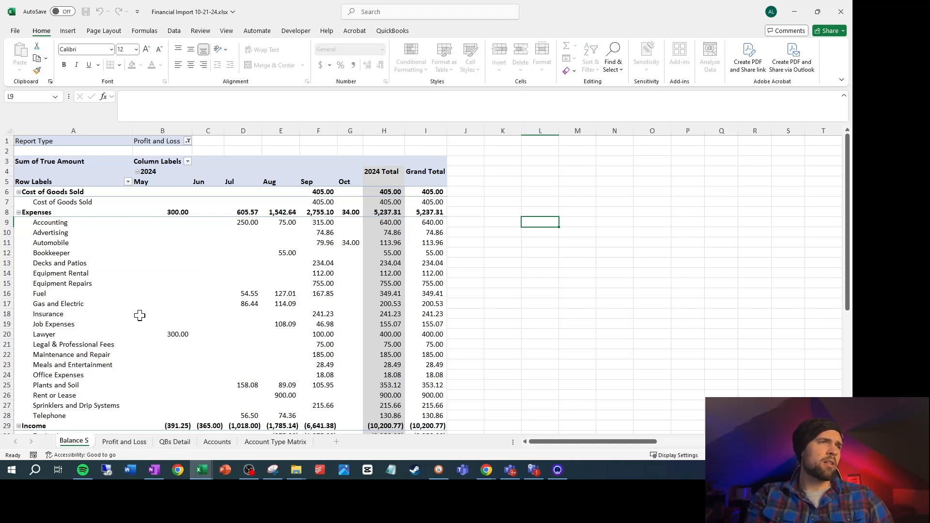
click(569, 190)
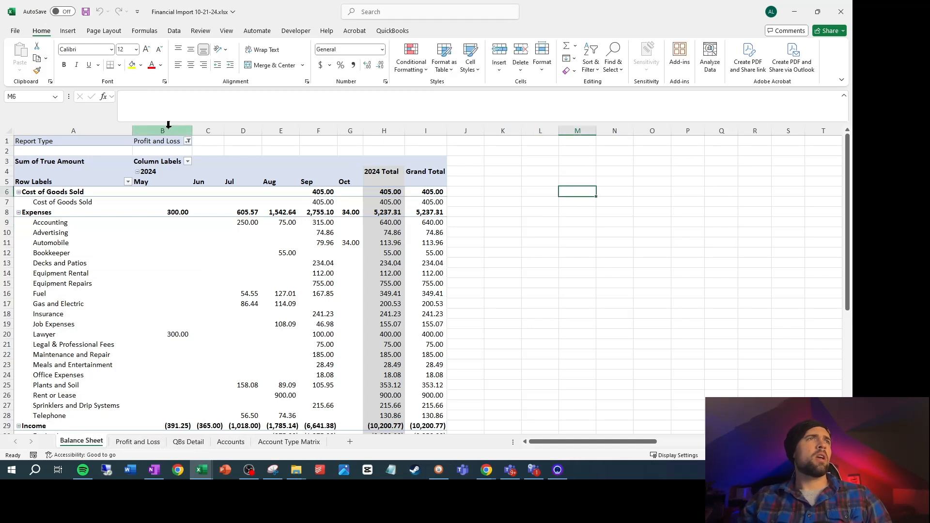
Filter the copied PivotTable's Report Type to Balance Sheet
click(188, 141)
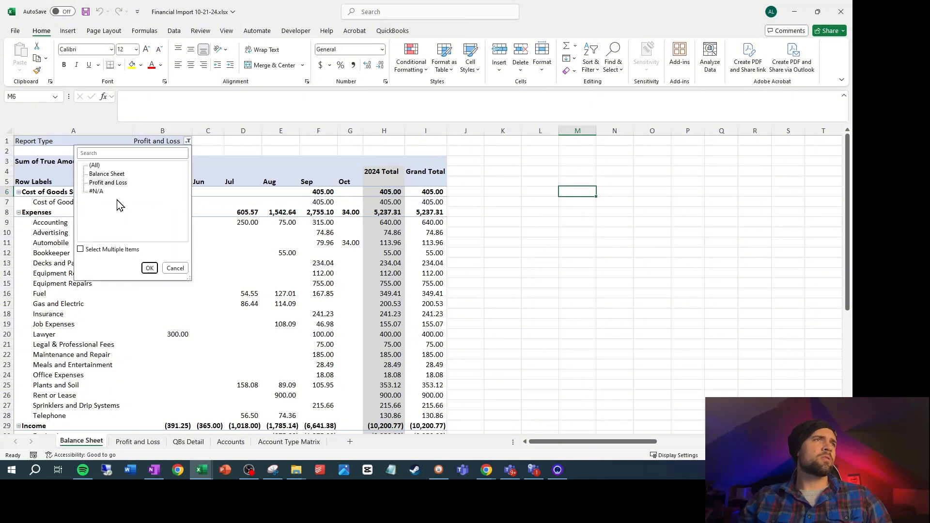
click(113, 174)
click(147, 268)
Add the label Net Income in A30 and Difference in A32 below the Balance Sheet's Grand Total
scroll(118, 307, down, 3)
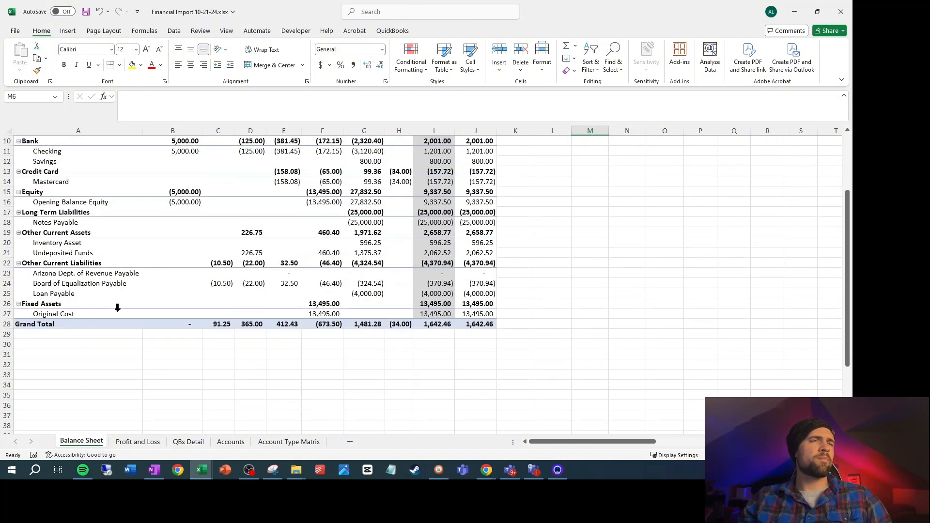
click(77, 343)
text(Net )
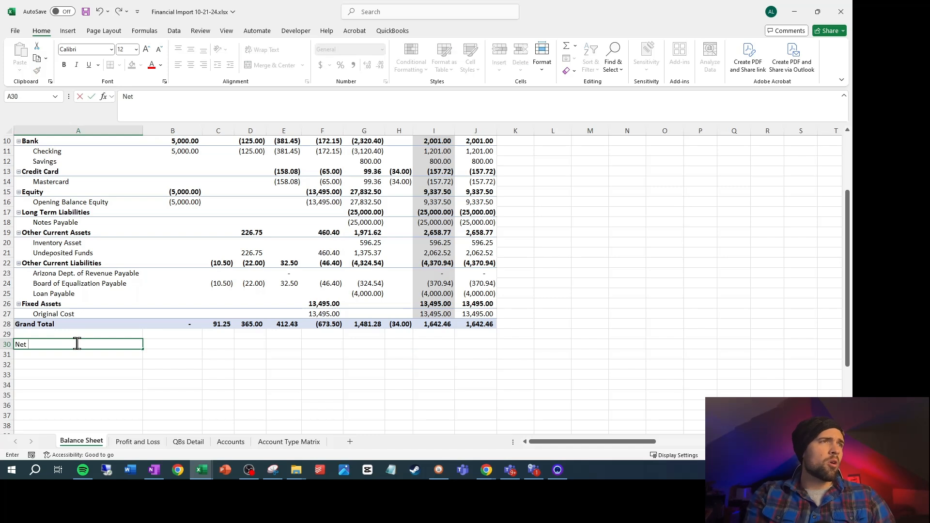
text(Income)
click(188, 359)
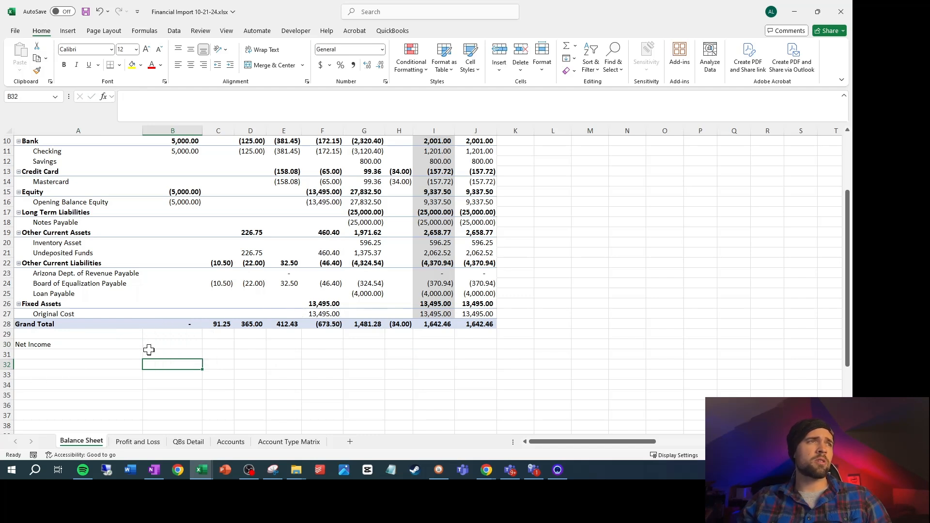
click(186, 346)
click(107, 364)
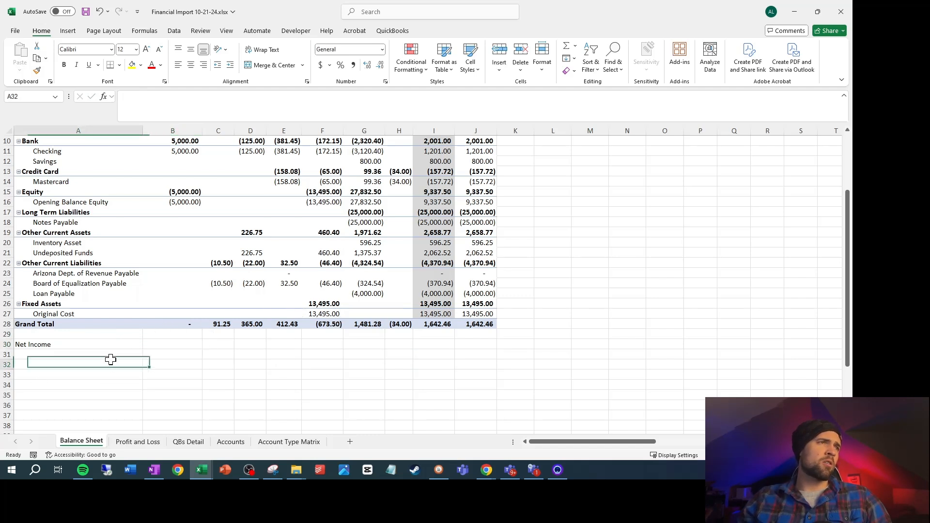
text(Difference)
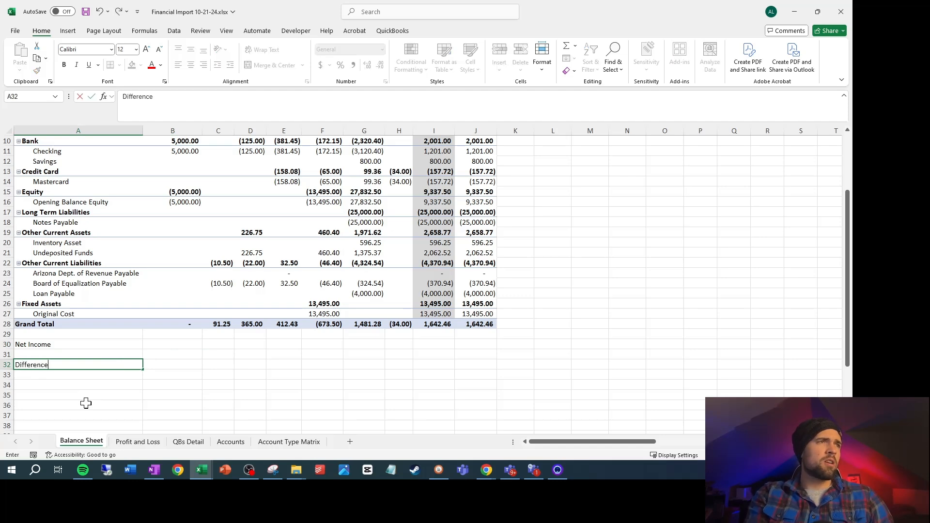
Enter 0 as the April Net Income in B30 of the Balance Sheet
key(Up)
key(Up)
key(Right)
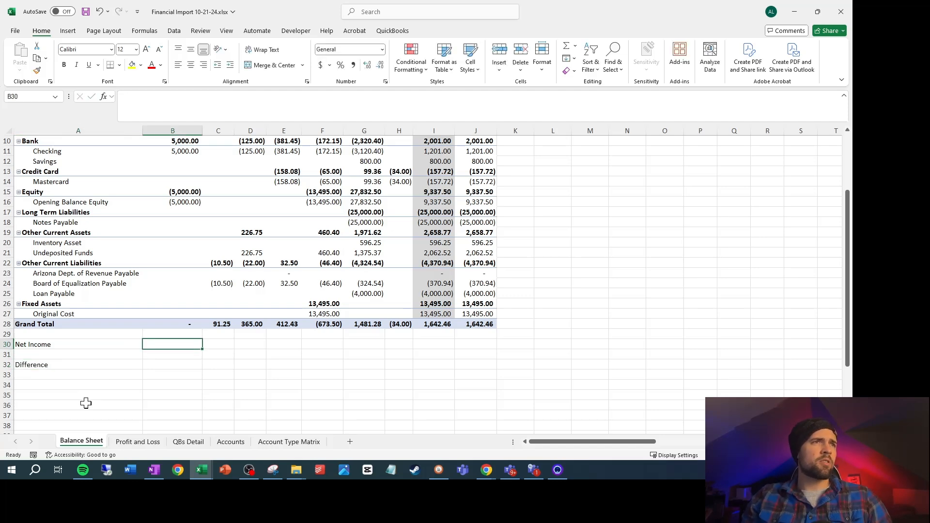
scroll(87, 403, up, 3)
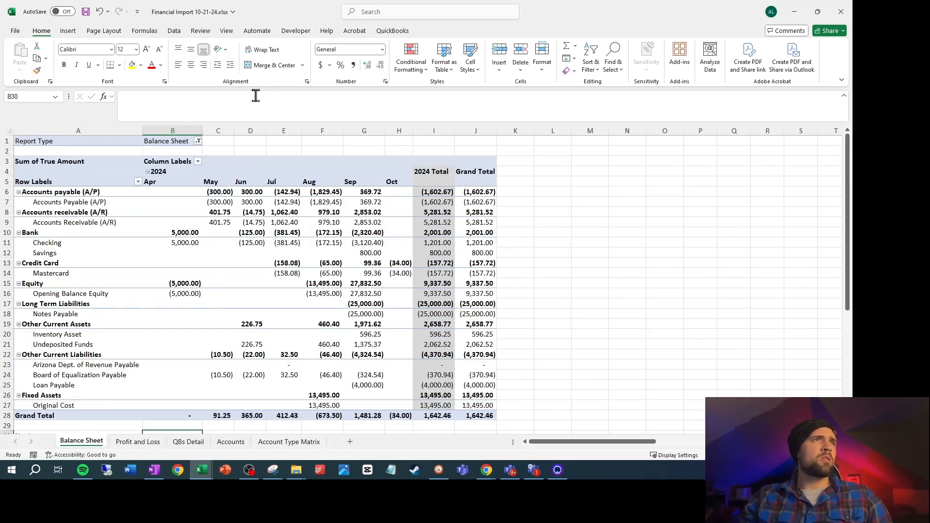
scroll(182, 254, down, 3)
text(0)
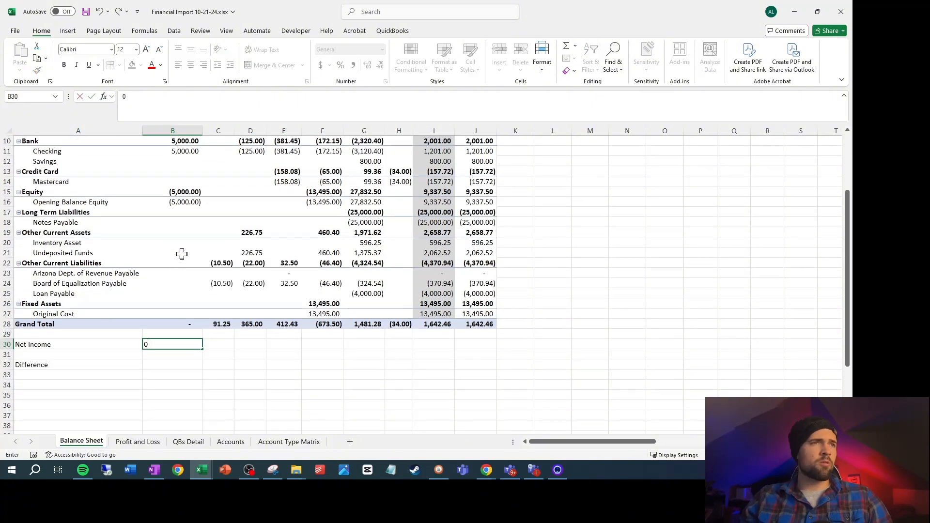
Link the May Net Income in C30 to the Expected amount in B45 of the Profit and Loss sheet
key(Right)
text(=)
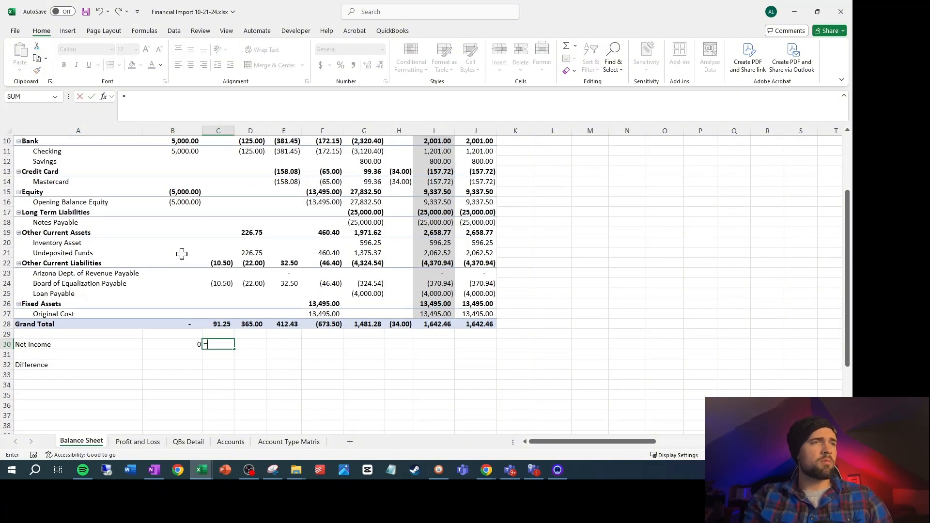
click(141, 442)
scroll(155, 366, down, 8)
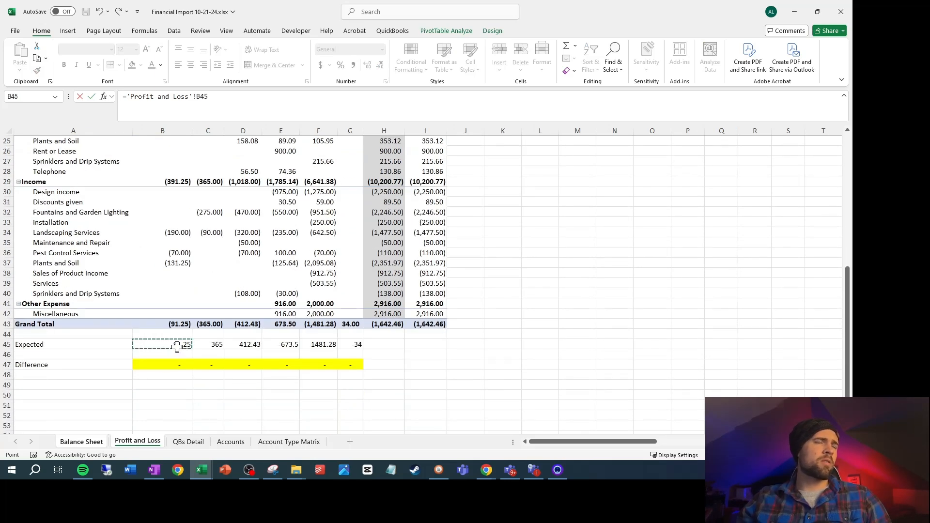
key(Return)
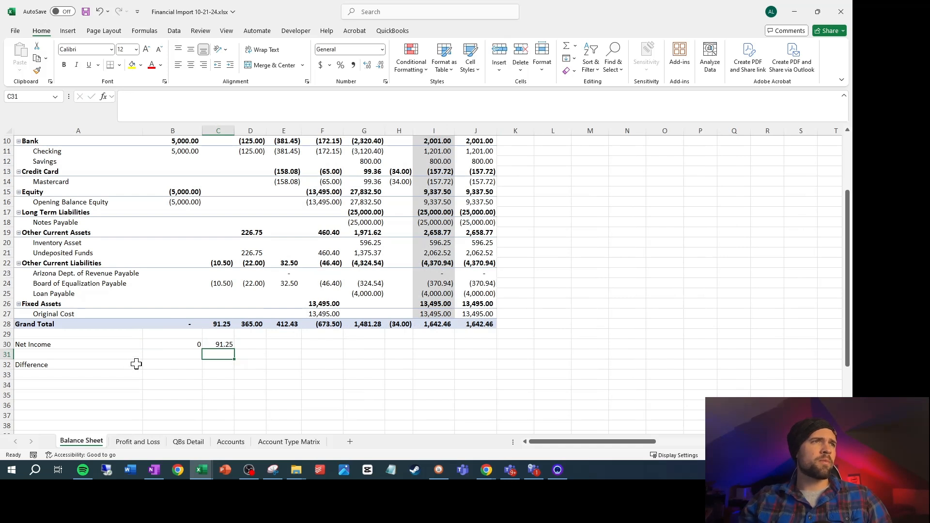
Enter the check formula =B30=B28 in the Difference row at B32
click(161, 365)
text(=)
key(Up)
key(Up)
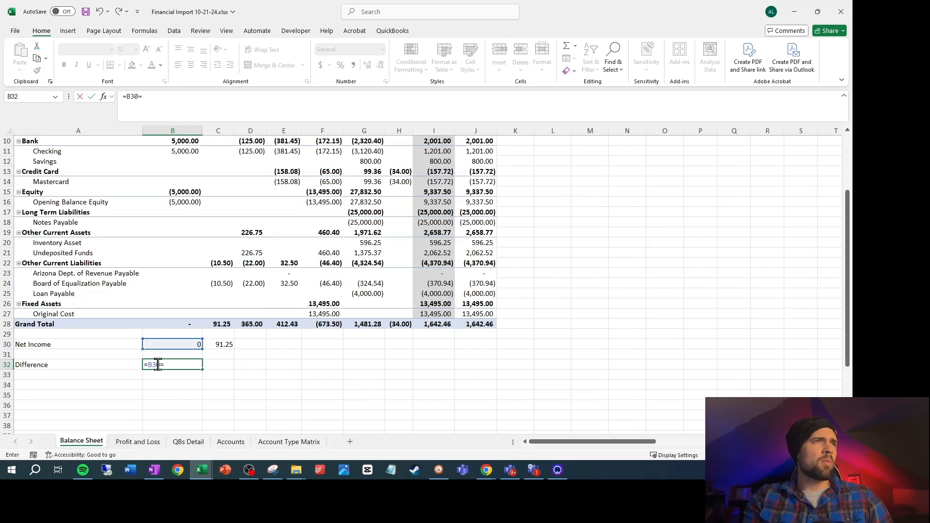
text(=b22)
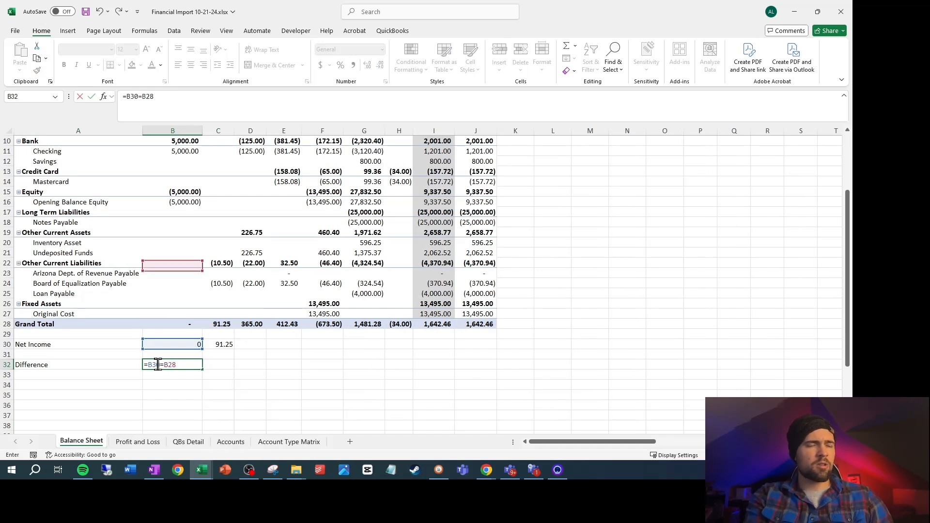
key(BackSpace)
text(8)
key(Return)
click(157, 364)
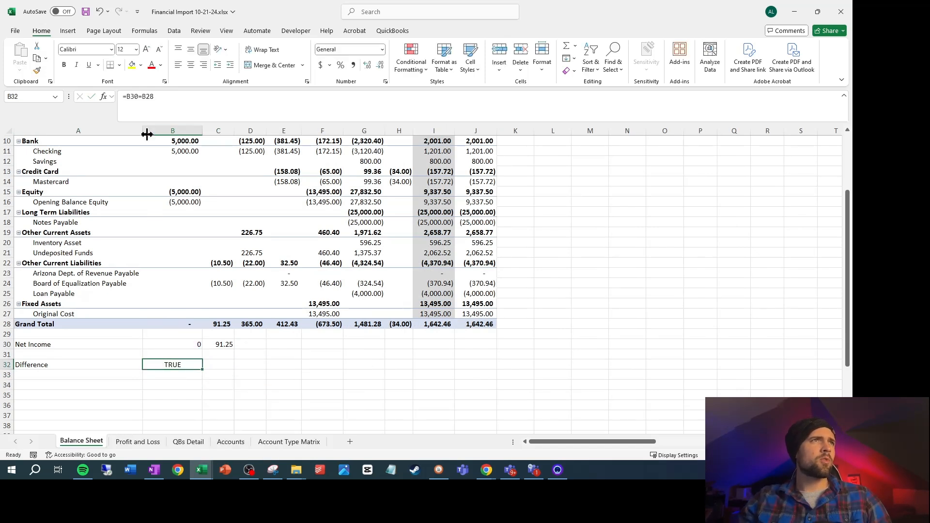
Change the B32 formula to =B30-B28 and fill it across through H32
click(141, 98)
key(BackSpace)
text(-)
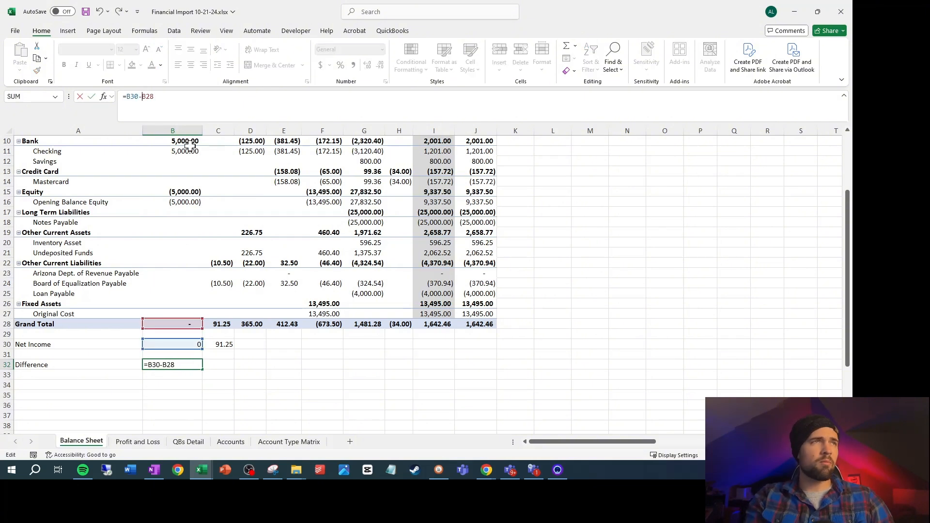
key(Return)
drag(175, 365, 402, 364)
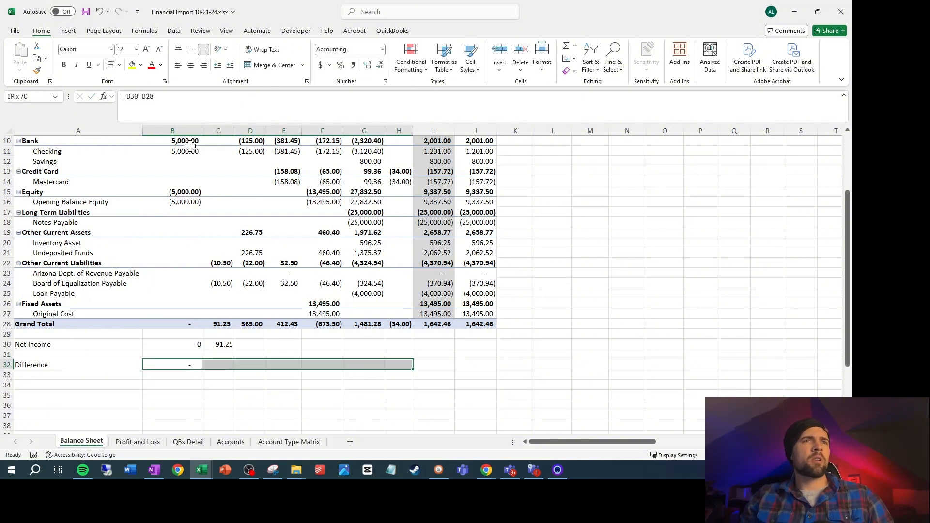
key(ctrl+r)
drag(171, 344, 402, 344)
key(ctrl+r)
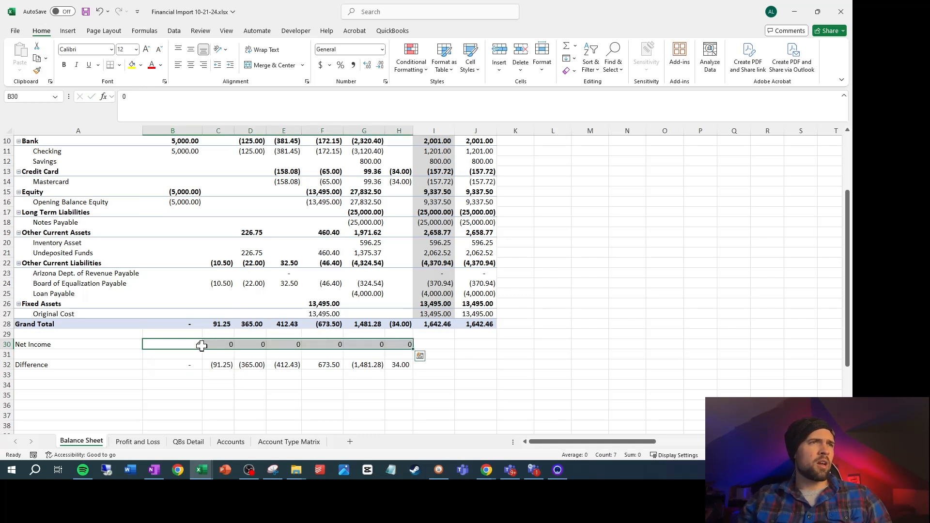
key(ctrl+z)
Fill the Net Income link from C30 across through H30 and highlight the Difference cells B32:H32 in yellow
click(222, 345)
key(shift+Right)
key(shift+Right)
key(shift+Right)
key(shift+Right)
key(shift+Right)
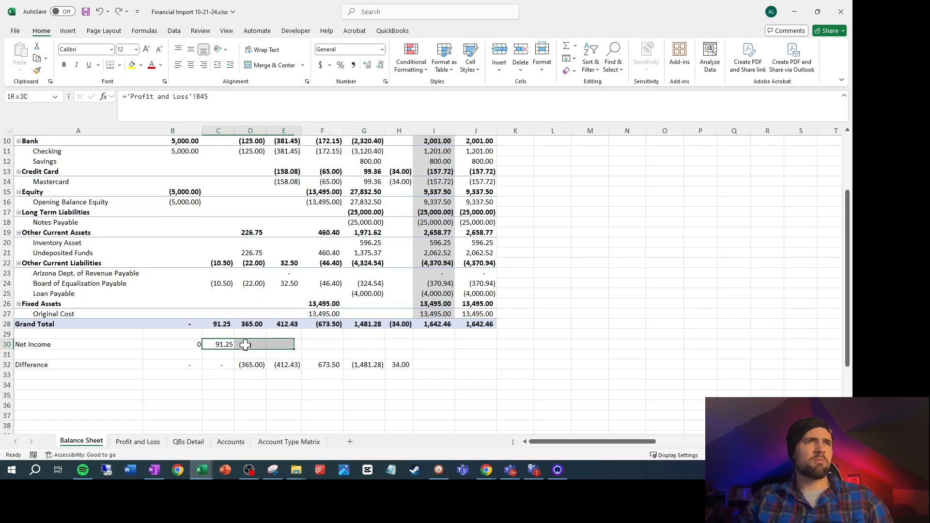
key(ctrl+r)
click(269, 385)
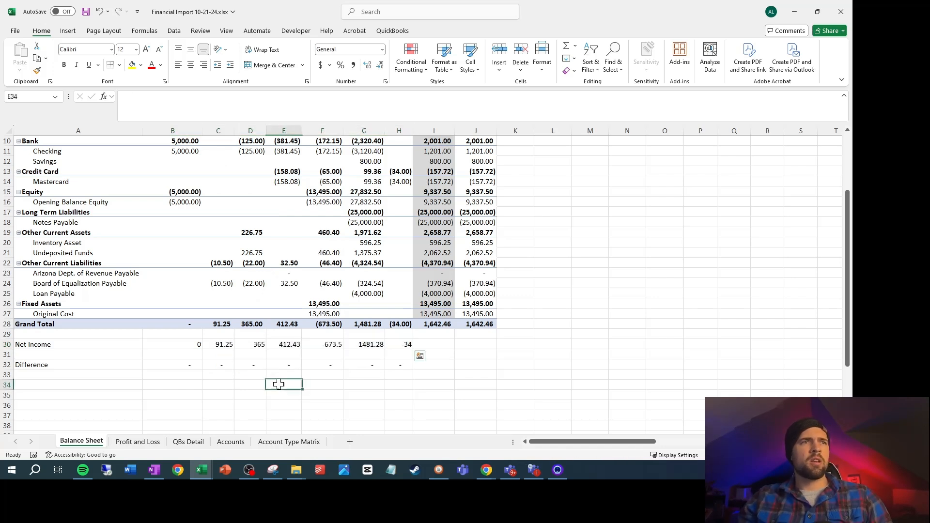
drag(197, 365, 401, 364)
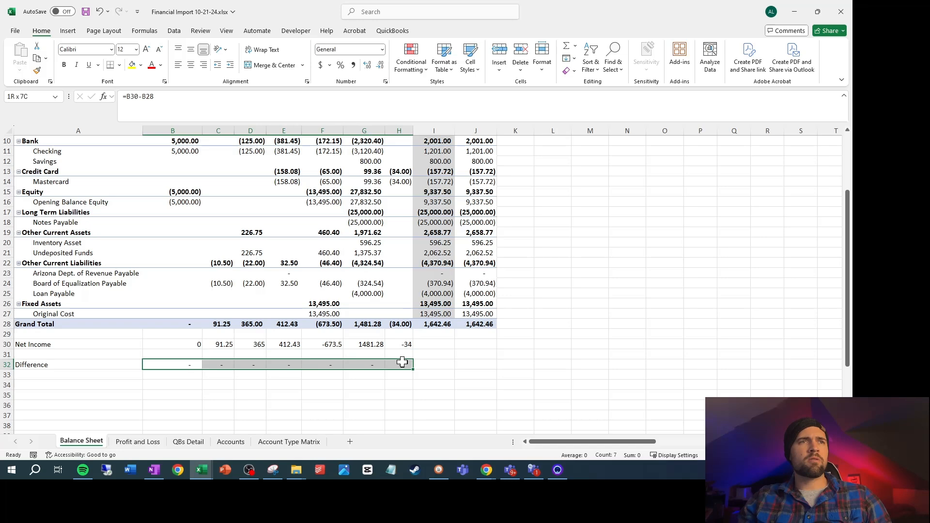
click(132, 65)
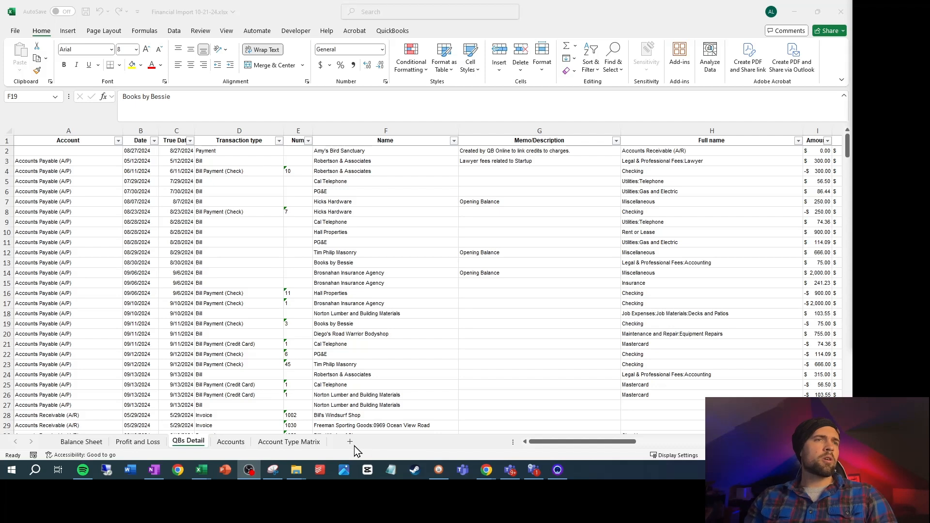
Add a new sheet placed before Balance Sheet and name it TB Import Journal Item
click(350, 442)
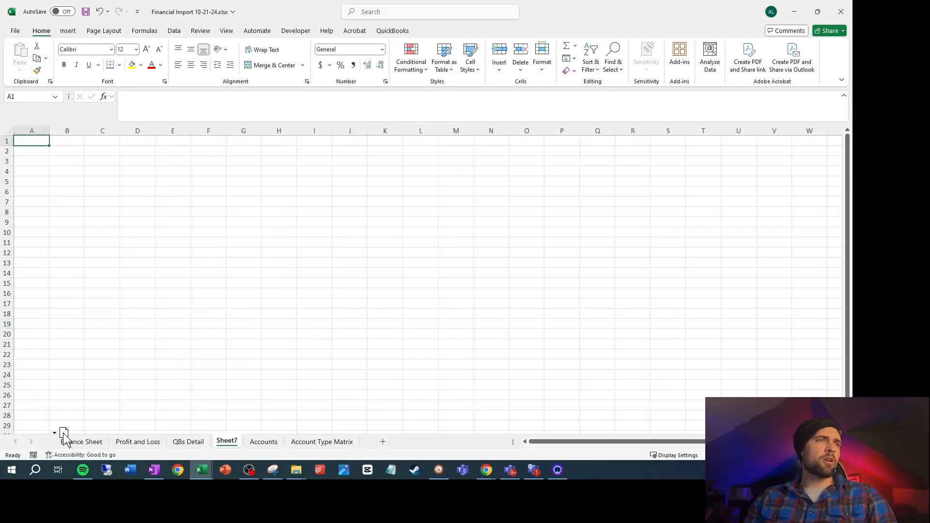
drag(64, 436, 67, 439)
right_click(68, 441)
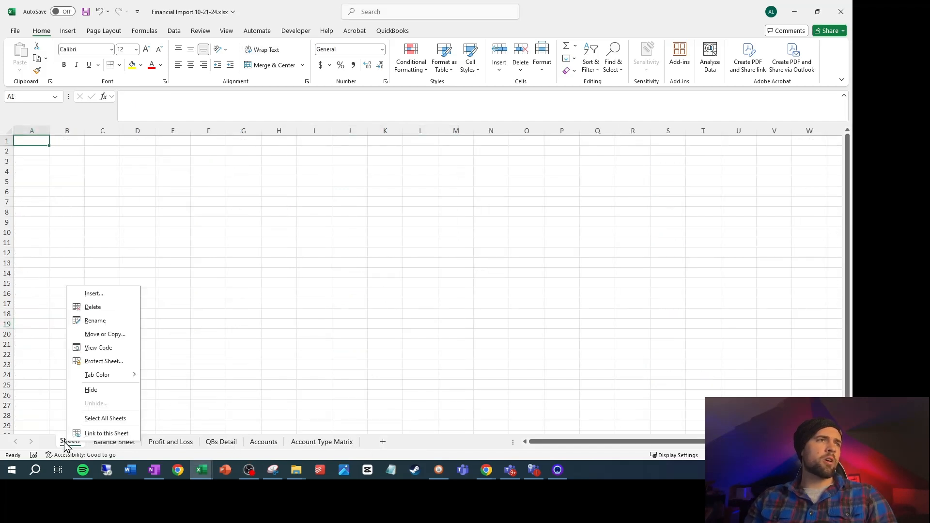
click(111, 322)
text(Trial Bal)
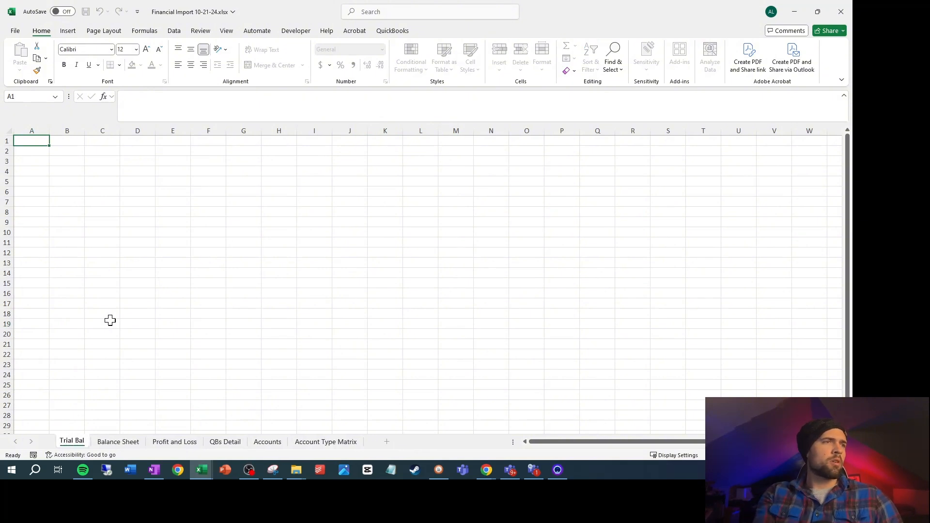
text(ance Import J)
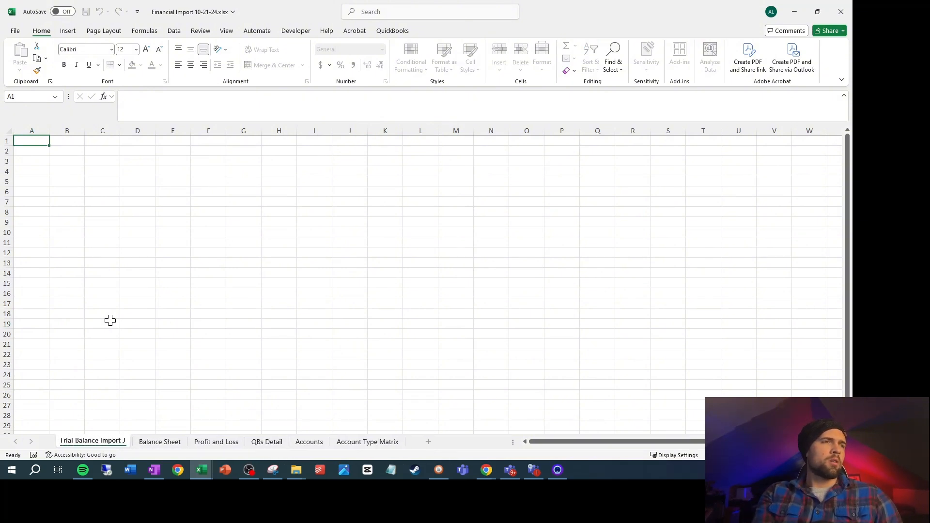
text(ournal It)
key(BackSpace)
key(BackSpace)
key(BackSpace)
key(BackSpace)
key(BackSpace)
key(BackSpace)
key(BackSpace)
key(BackSpace)
key(BackSpace)
key(BackSpace)
key(BackSpace)
key(BackSpace)
key(BackSpace)
key(BackSpace)
key(BackSpace)
key(BackSpace)
key(BackSpace)
key(BackSpace)
key(BackSpace)
key(BackSpace)
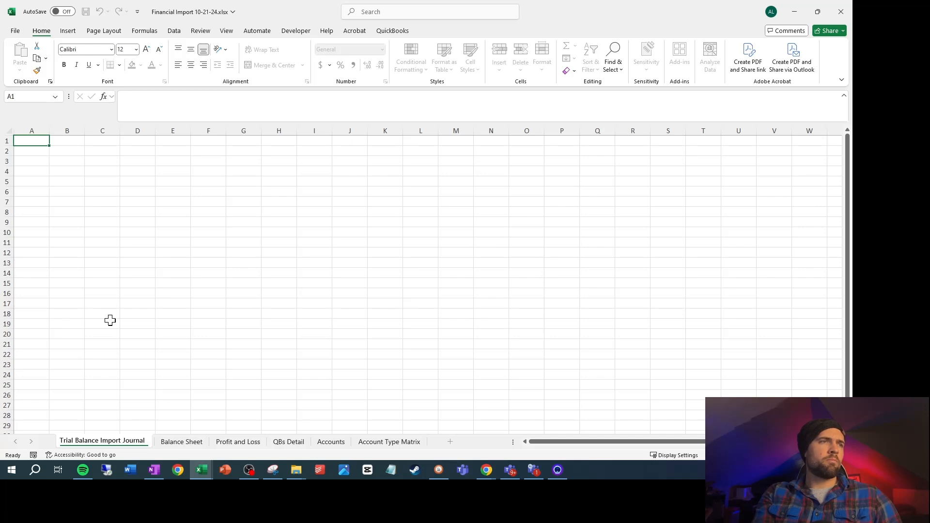
text(T)
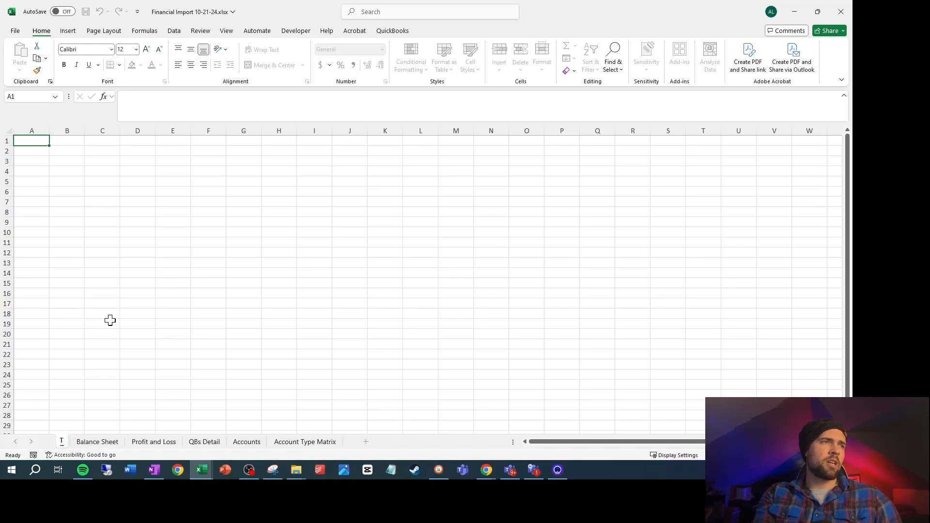
text(B Import Journal Item)
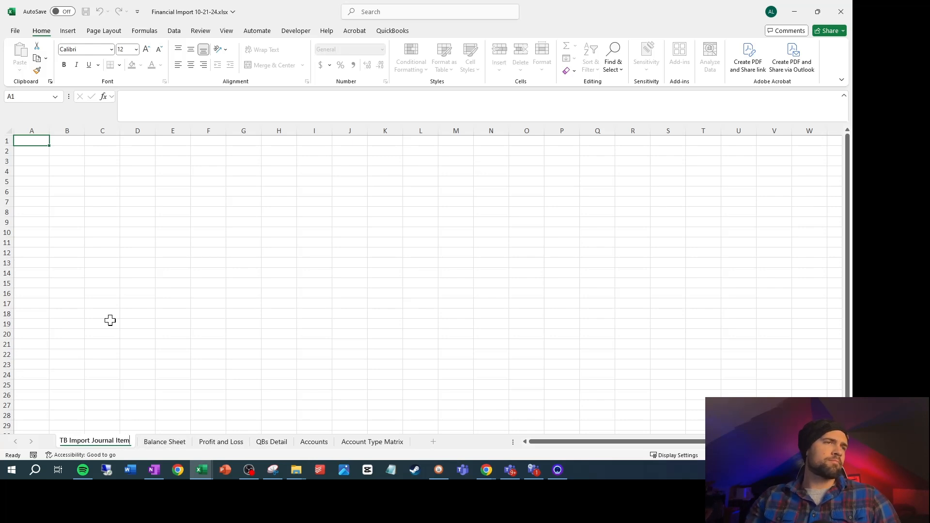
click(109, 319)
Insert a blank column between True Account Name and Account Type on the QBs Detail sheet
click(236, 441)
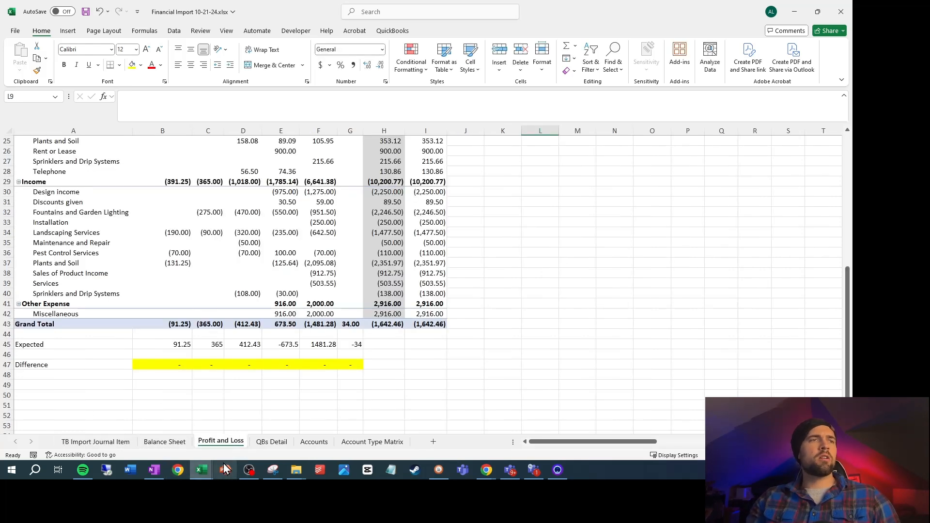
click(269, 441)
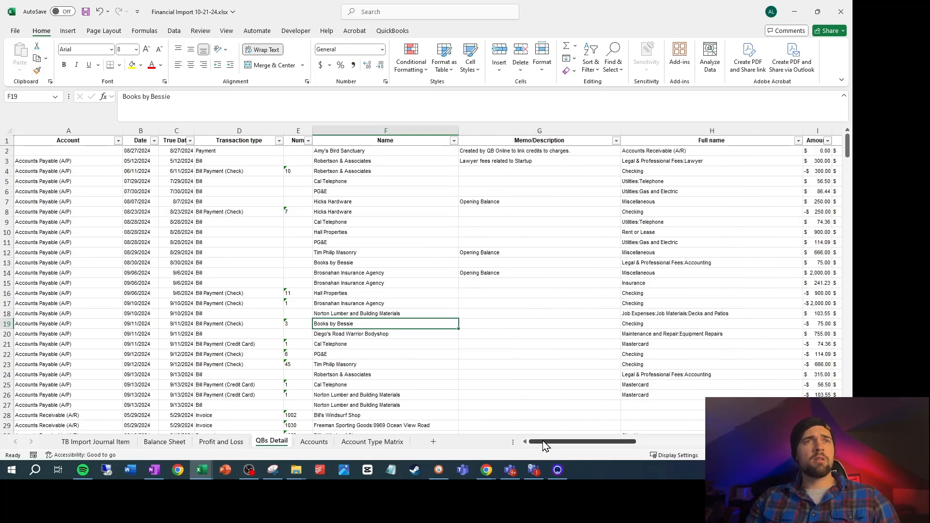
drag(555, 443, 766, 443)
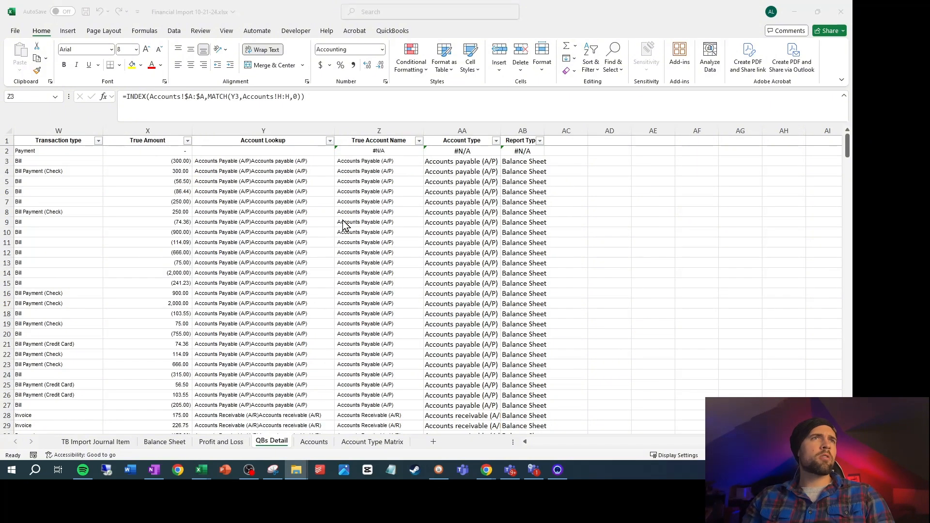
click(344, 228)
right_click(439, 132)
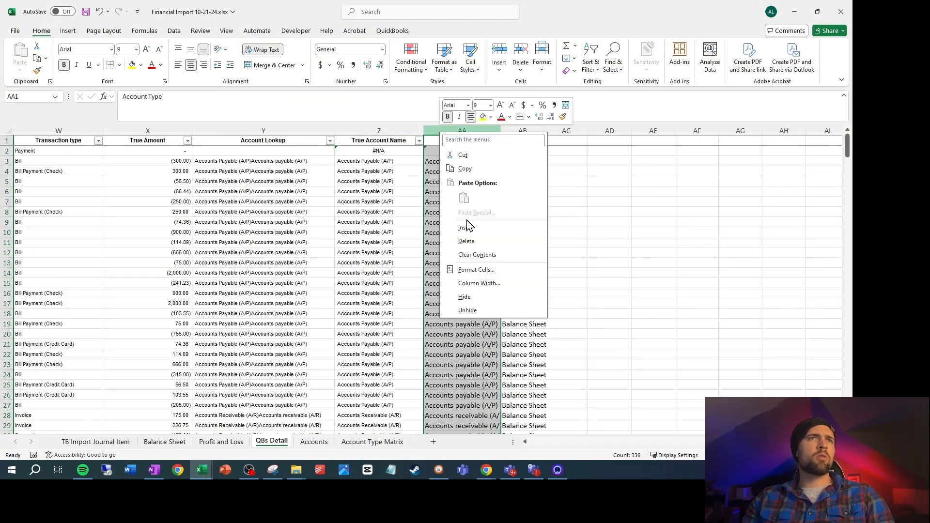
click(468, 228)
click(446, 181)
Enter the header Month End in AA1 for the inserted column
click(463, 141)
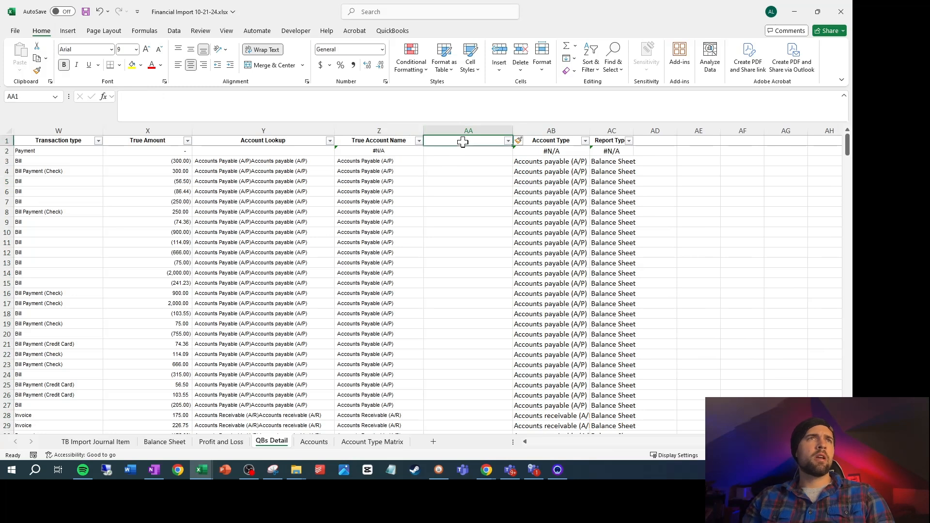
text(Month)
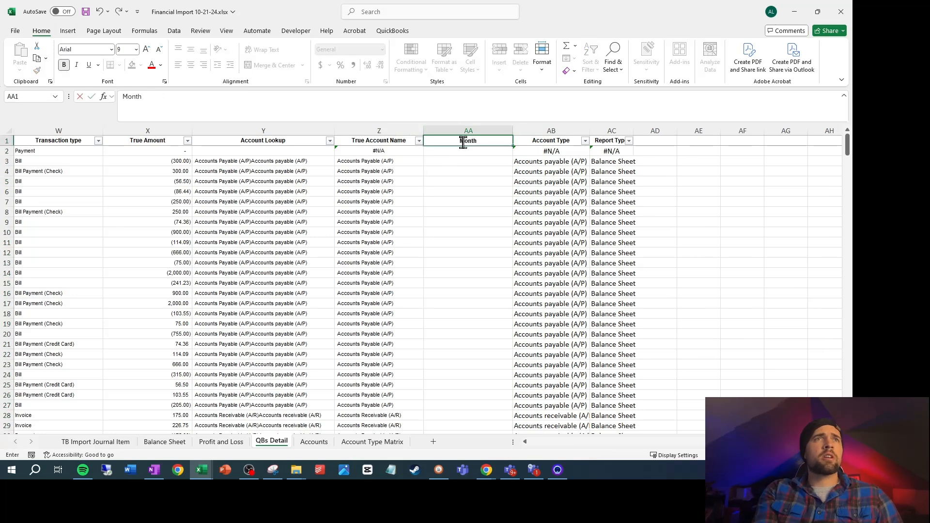
text( End)
key(Return)
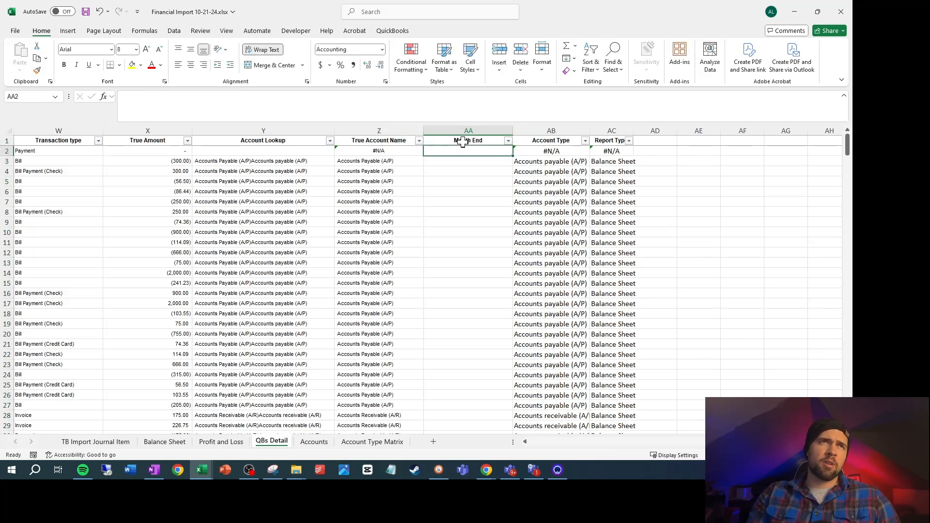
Enter the formula =DATE(YEAR(C2),MONTH(C2)+1,1) in AA2, based on the True Date column
text(=date()
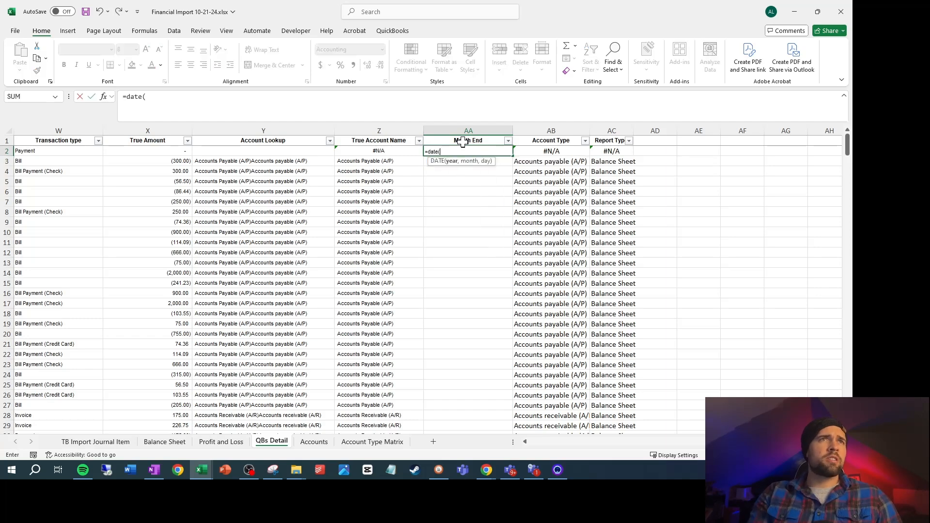
drag(748, 442, 505, 463)
text(year()
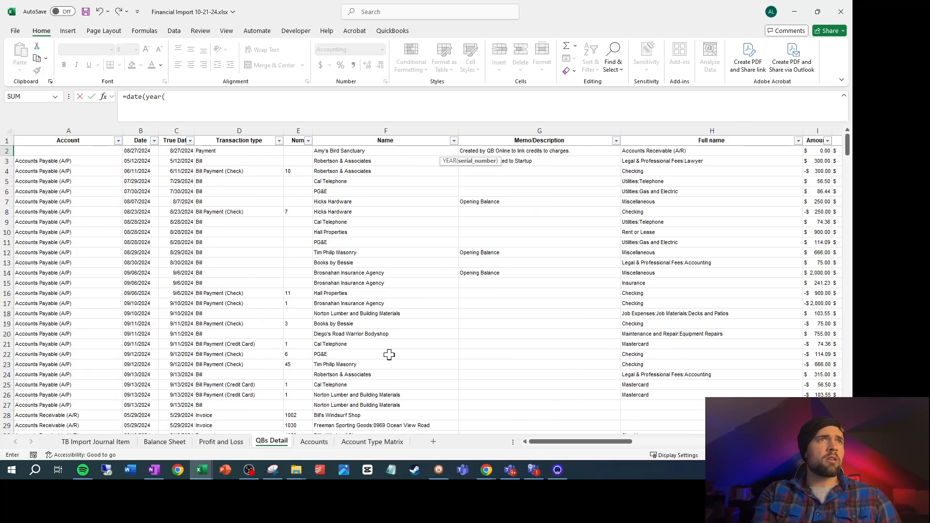
click(183, 153)
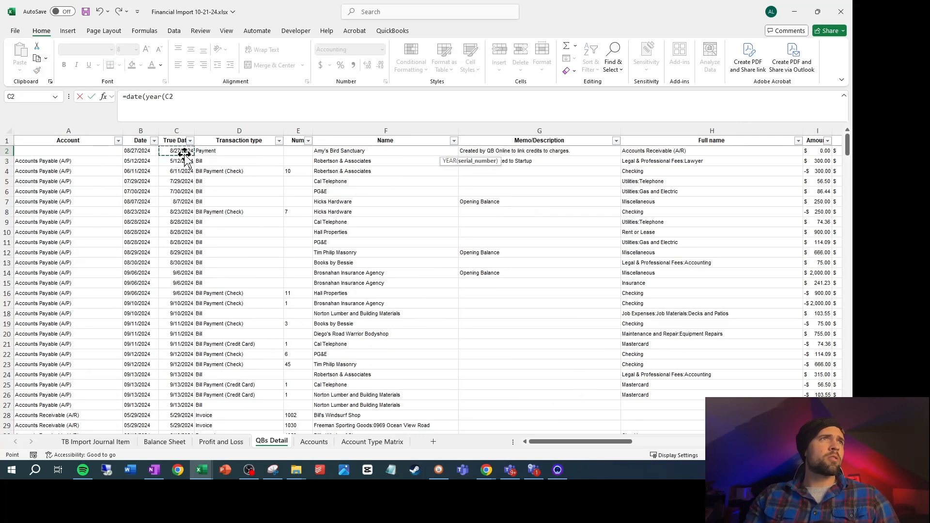
text(),month()
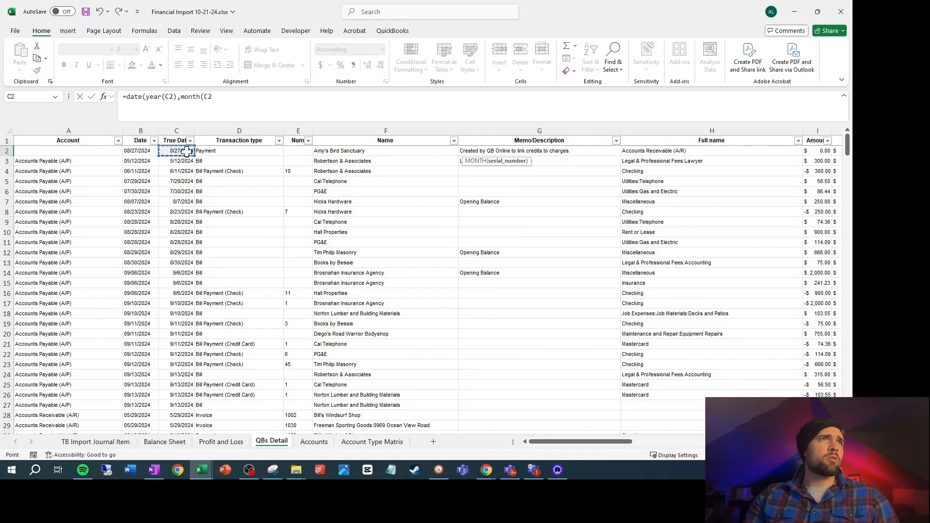
text())
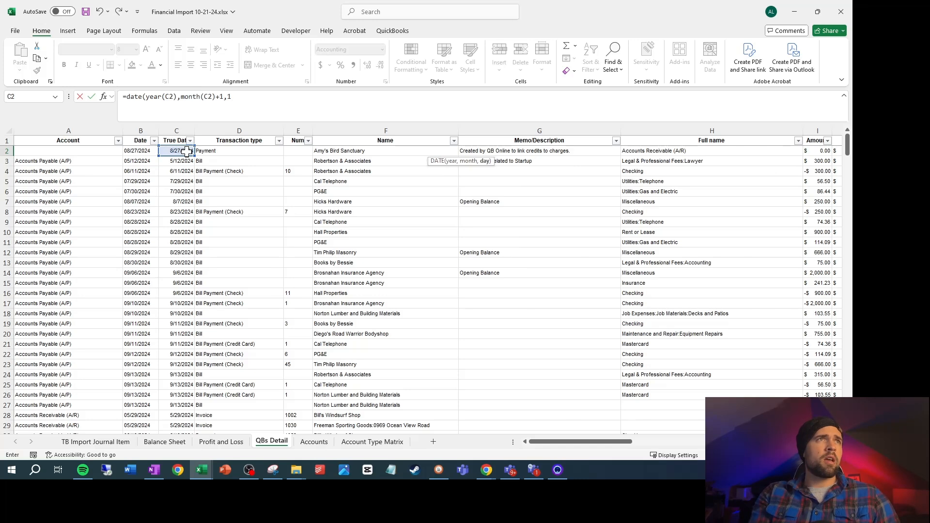
text(+1,1)
key(Return)
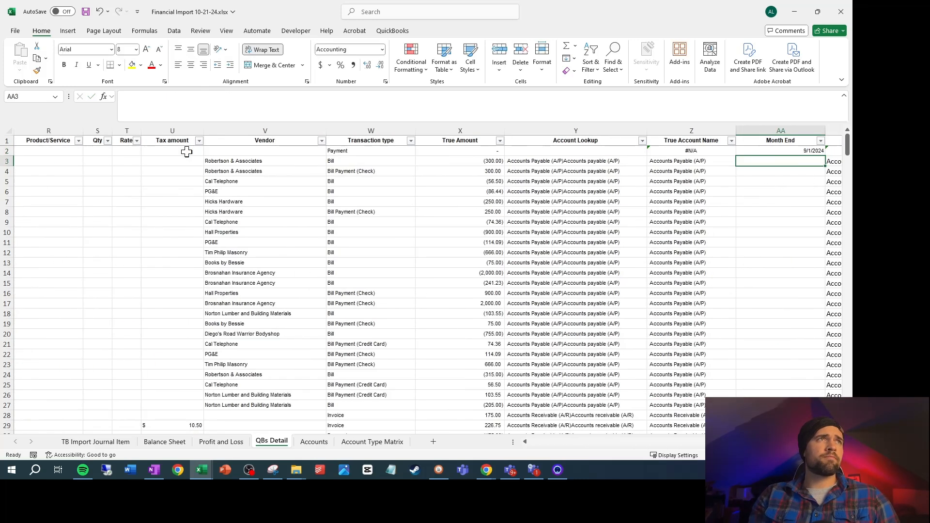
Append -1 to the AA2 date formula so it returns the last day of the transaction's month
key(Up)
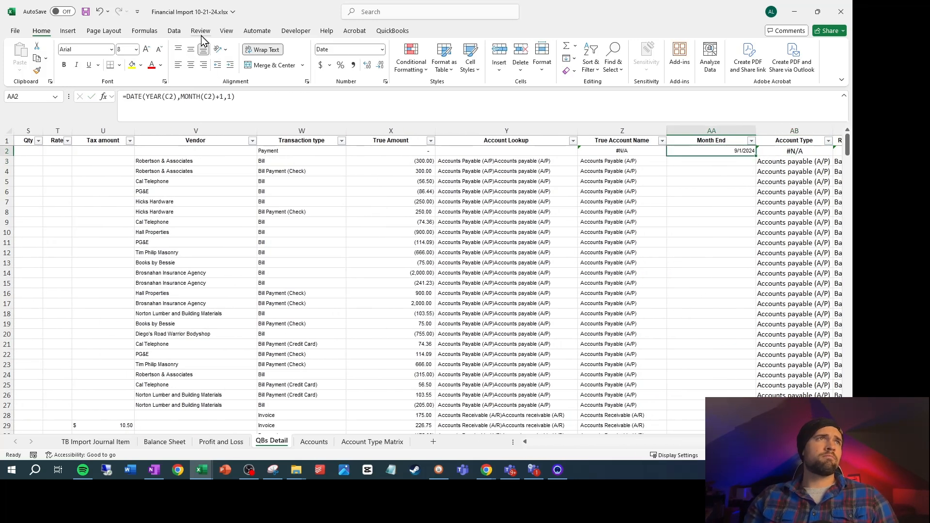
click(252, 97)
text(-1)
key(ctrl+Return)
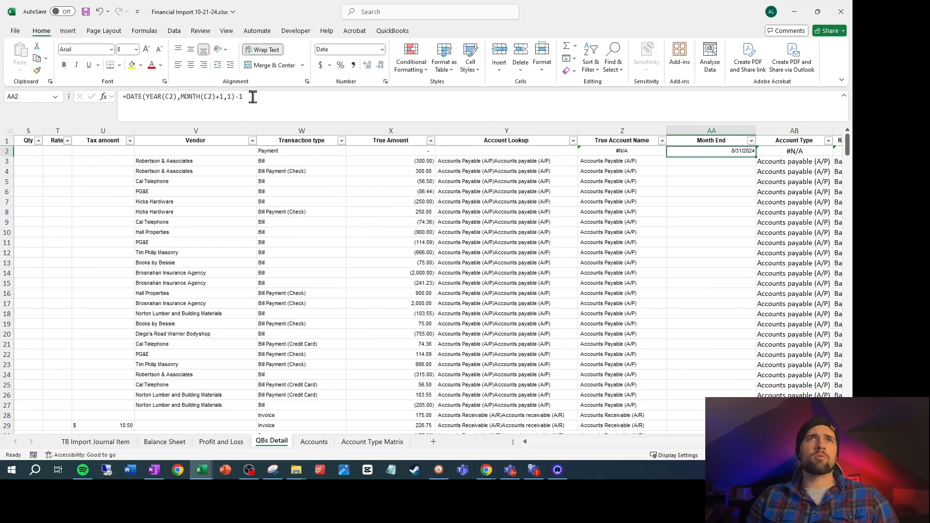
Fill the Month End formula from AA2 down through AA336
key(Left)
key(Left)
key(Left)
key(Left)
key(Left)
key(Left)
key(Left)
key(Left)
key(Left)
key(Left)
key(Left)
key(Left)
key(Left)
key(Left)
key(Left)
key(Left)
key(Left)
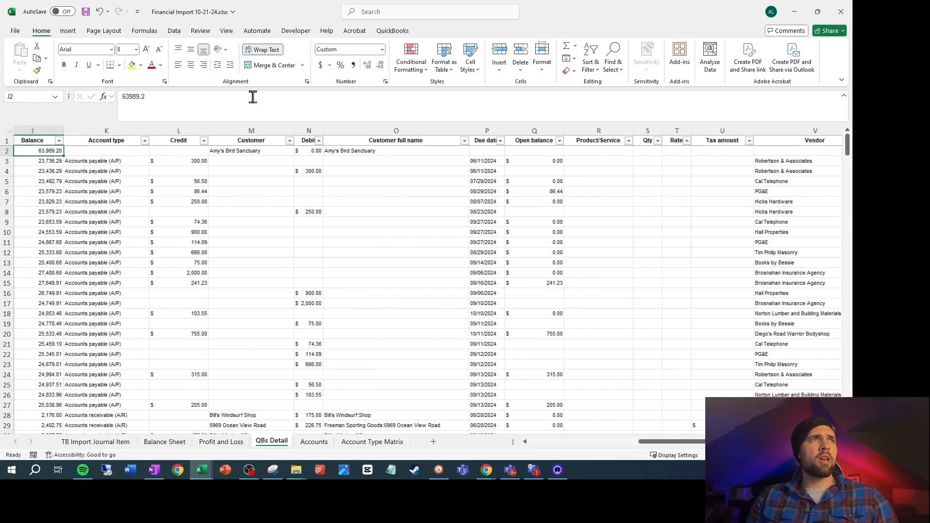
key(Left)
key(Left)
key(Left)
key(Left)
key(Left)
key(Left)
key(Left)
key(Left)
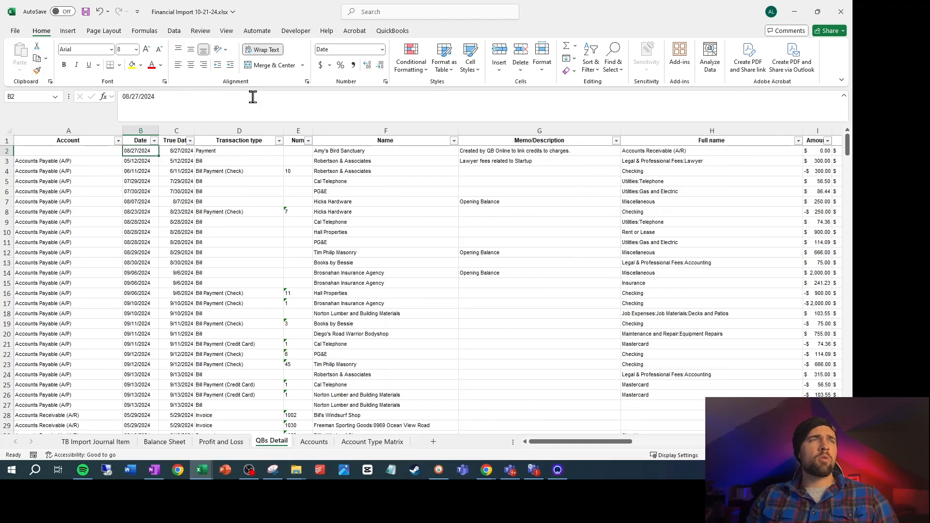
key(Right)
key(Right)
key(Right)
key(Right)
key(Right)
key(Right)
key(Right)
key(Right)
key(Right)
key(Right)
key(Right)
key(Right)
key(Right)
key(Right)
key(Right)
key(Right)
key(Right)
key(Right)
key(Right)
key(Right)
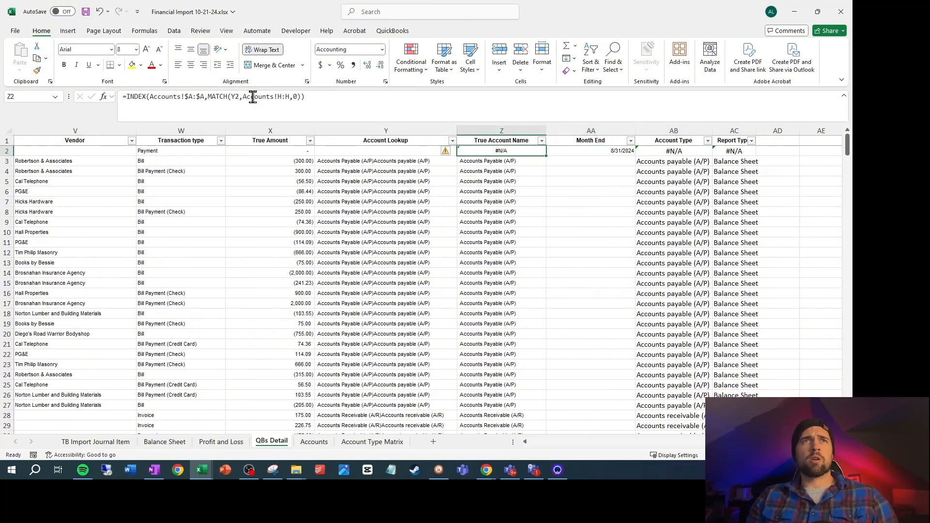
key(ctrl+Down)
key(ctrl+shift+Up)
key(ctrl+d)
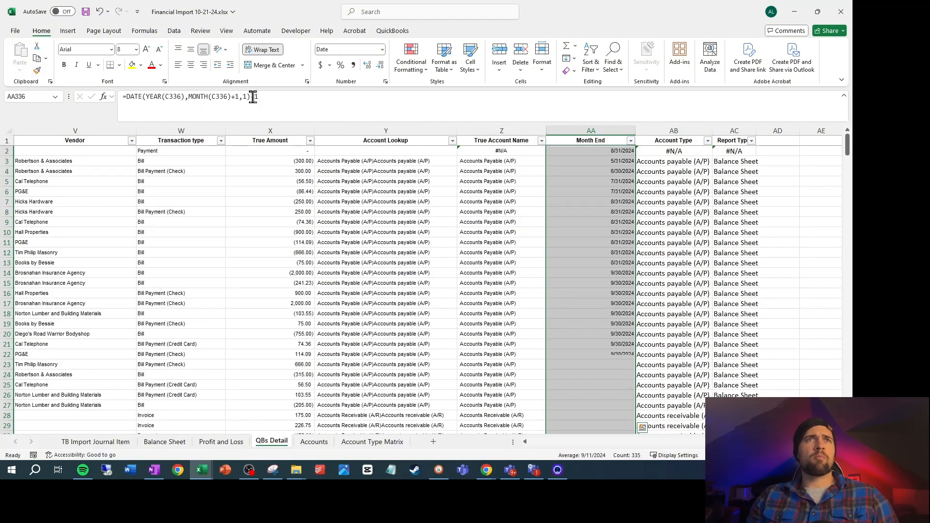
Copy the True Account Name and Month End columns from QBs Detail into columns A:B of TB Import Journal Item as values only
shift+click(526, 129)
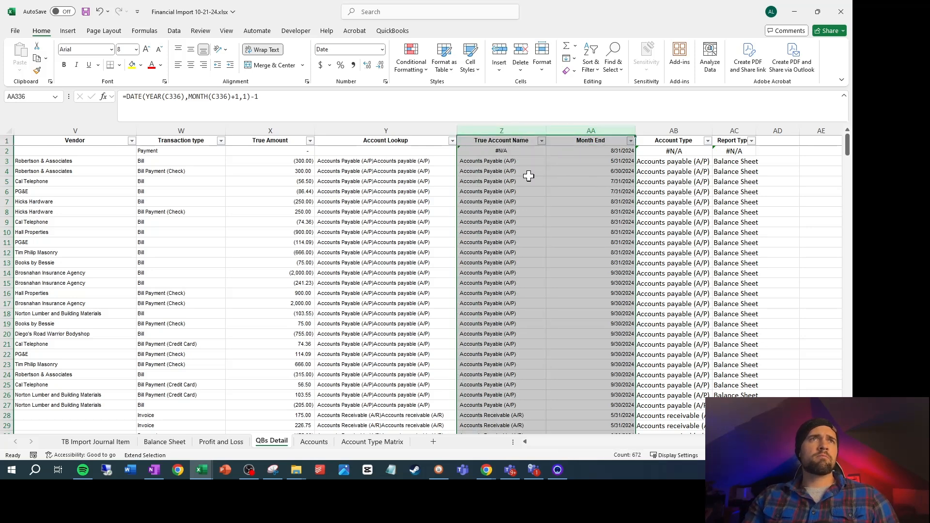
key(ctrl+c)
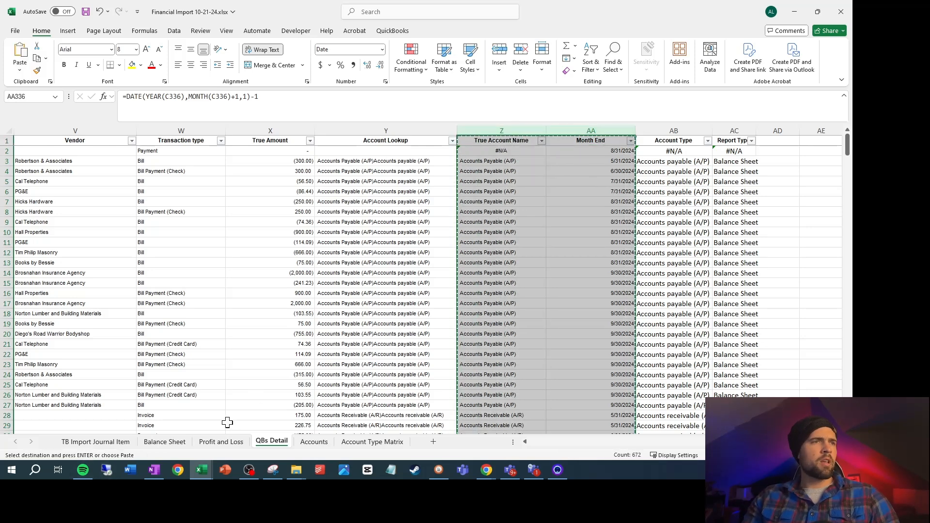
click(96, 441)
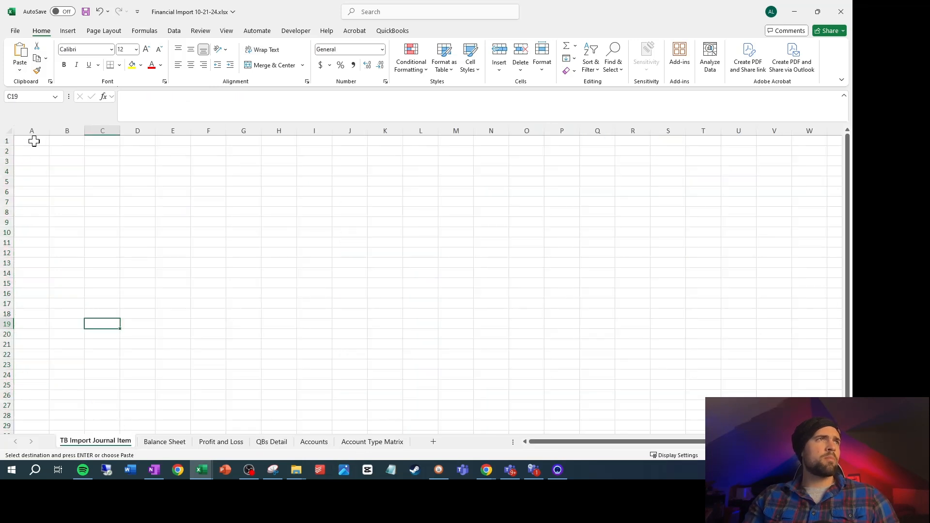
click(42, 127)
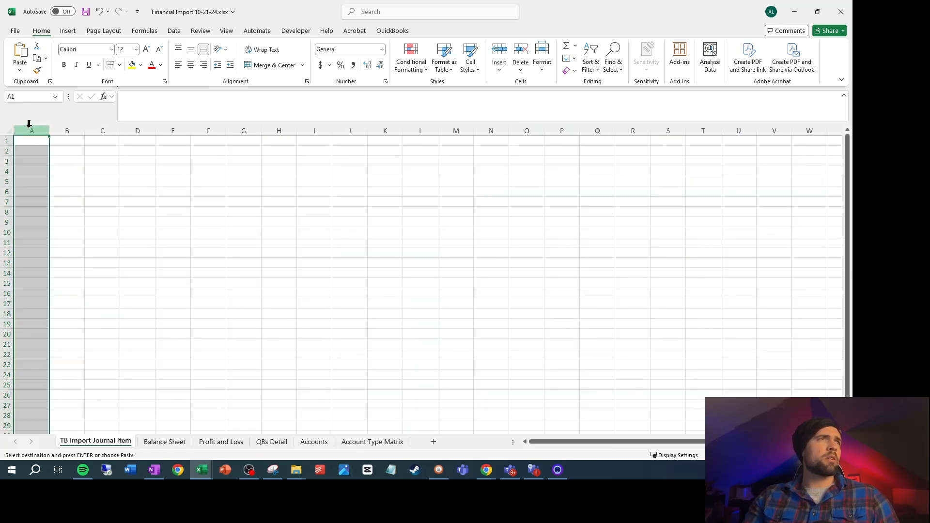
right_click(34, 129)
click(74, 222)
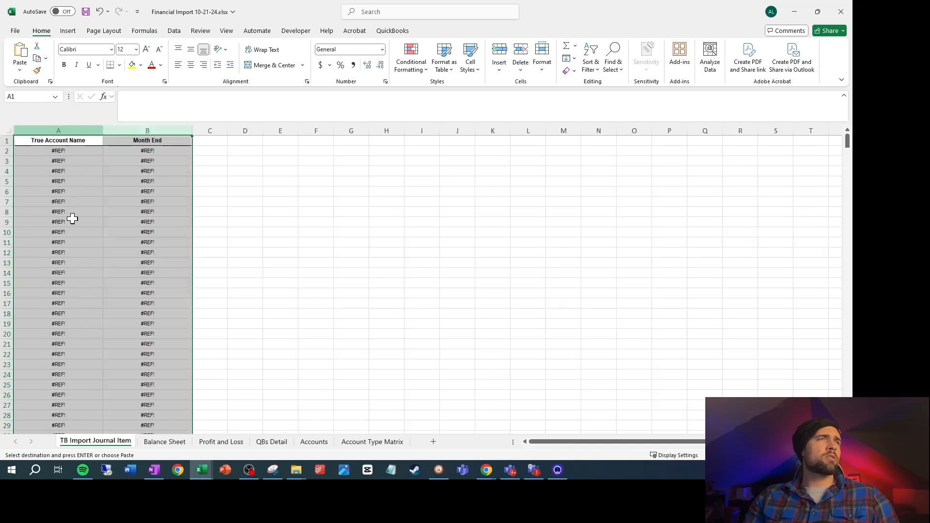
right_click(73, 131)
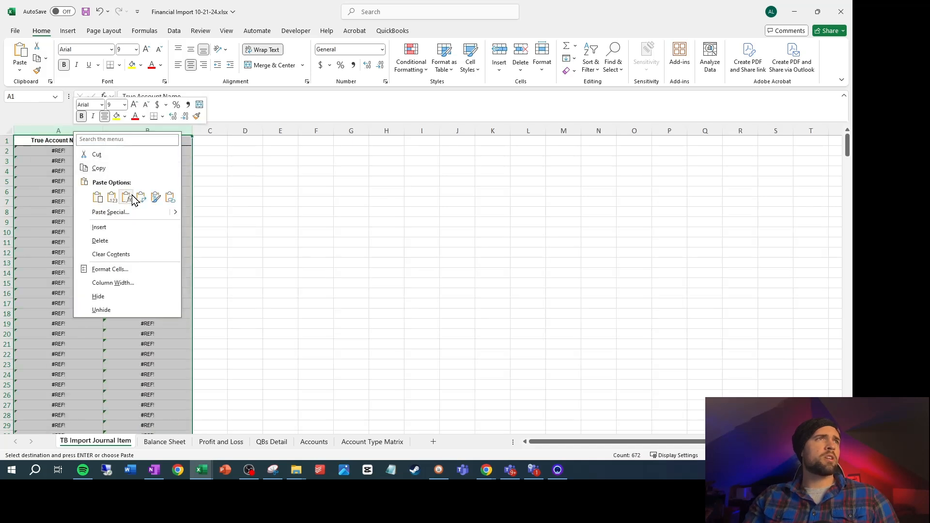
click(112, 197)
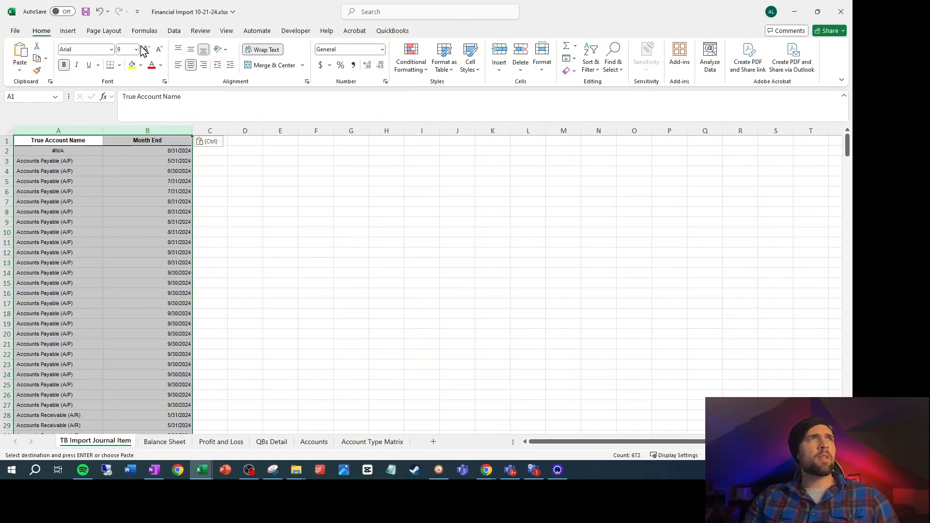
Remove duplicate rows from the pasted list, comparing both True Account Name and Month End, with headers
click(175, 34)
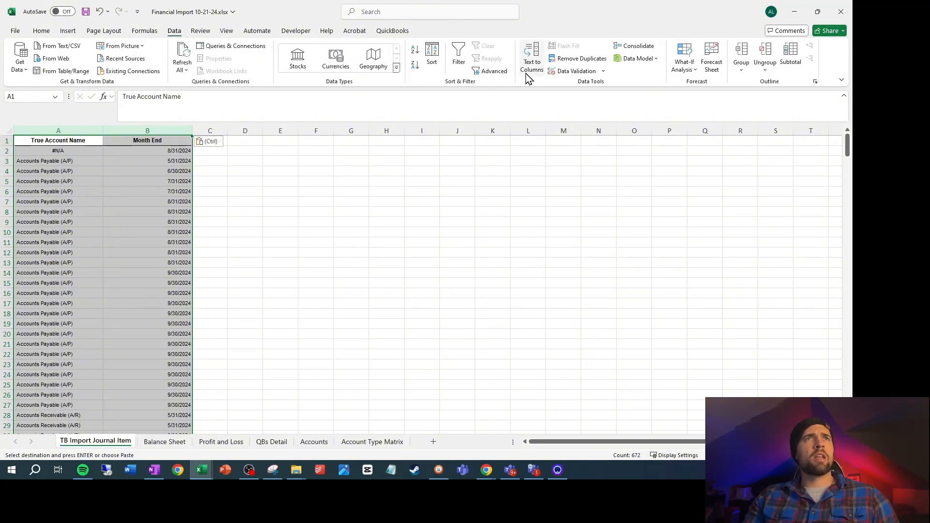
click(581, 59)
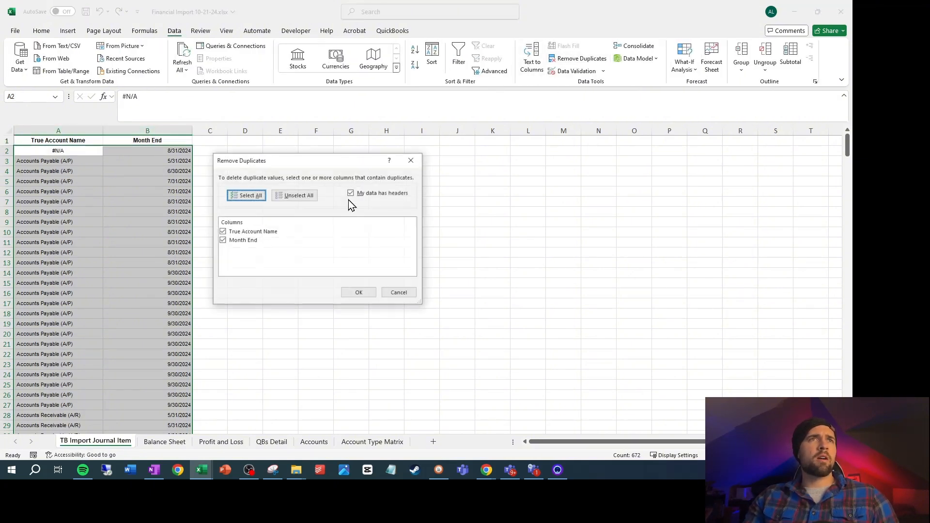
click(368, 297)
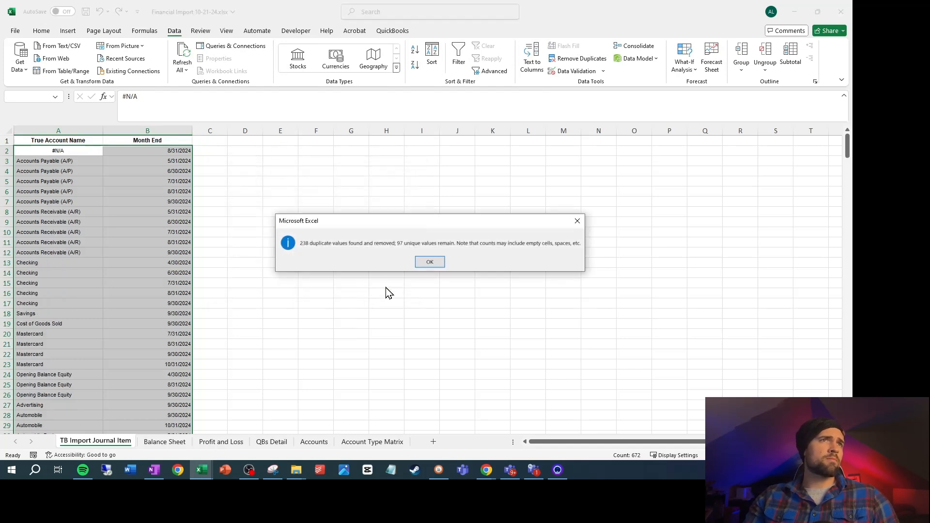
click(435, 264)
Enter the header Amount in C1 and make it bold
click(216, 141)
text(A)
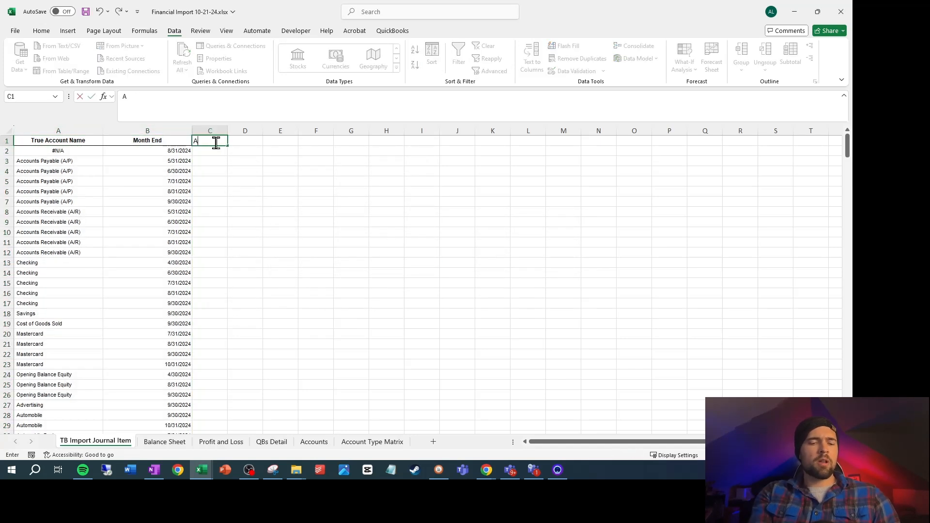
text(mount)
key(Return)
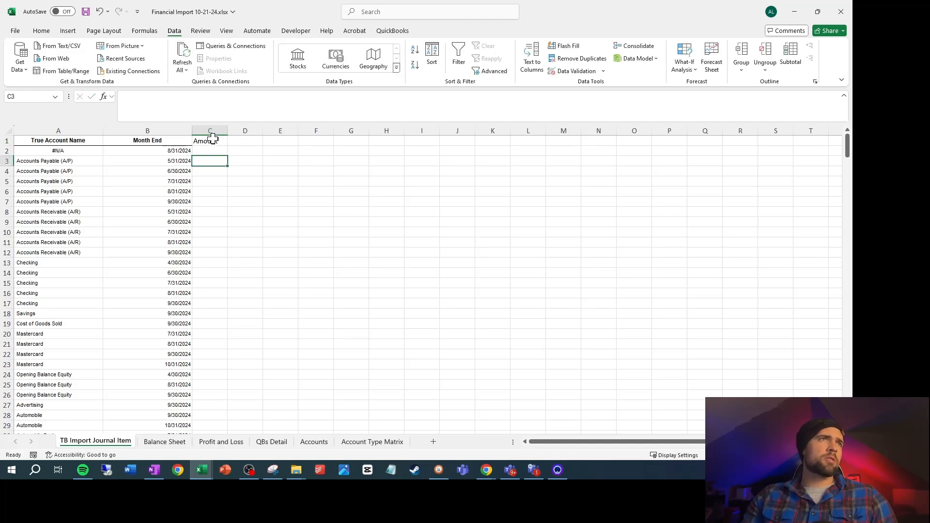
click(217, 140)
Enter a SUMIFS formula in C2 summing QBs Detail X:X with criteria ranges Z:Z and AA:AA, leaving both criteria blank
click(213, 149)
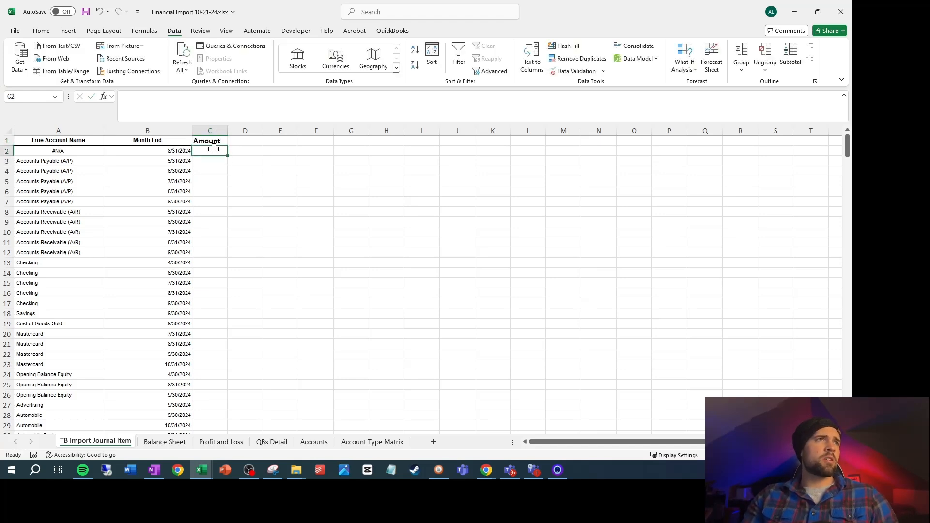
text(=sumifs()
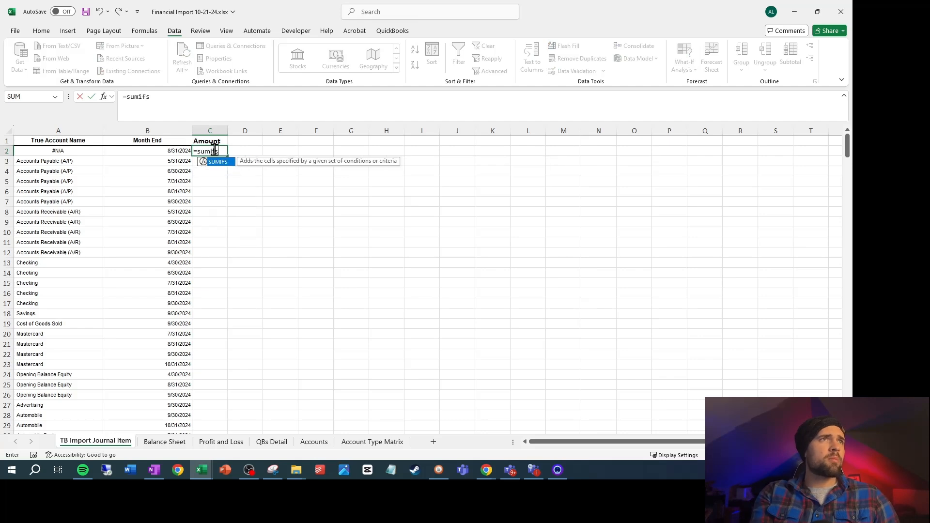
click(271, 443)
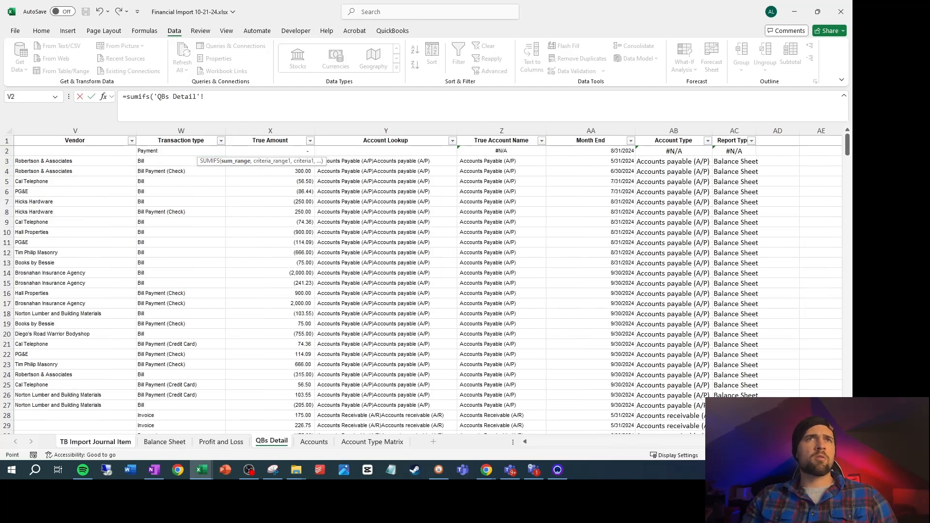
click(285, 131)
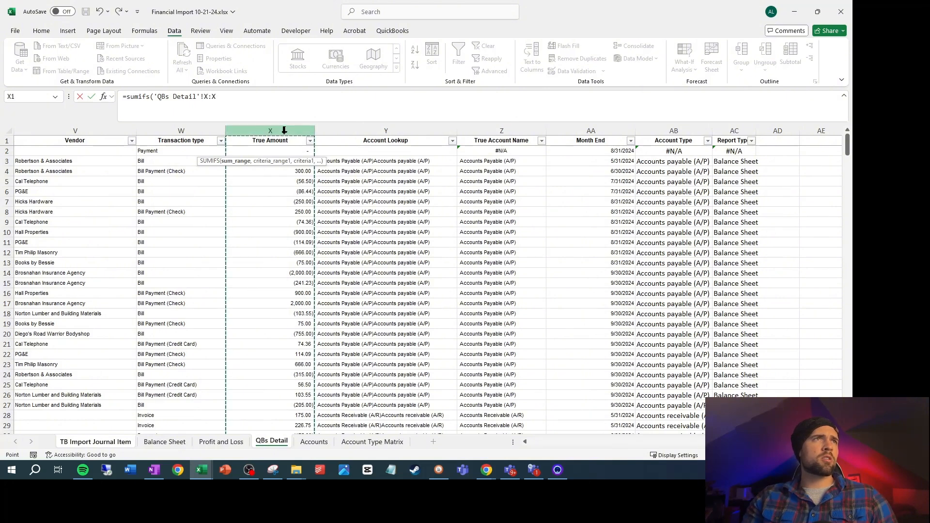
text(,)
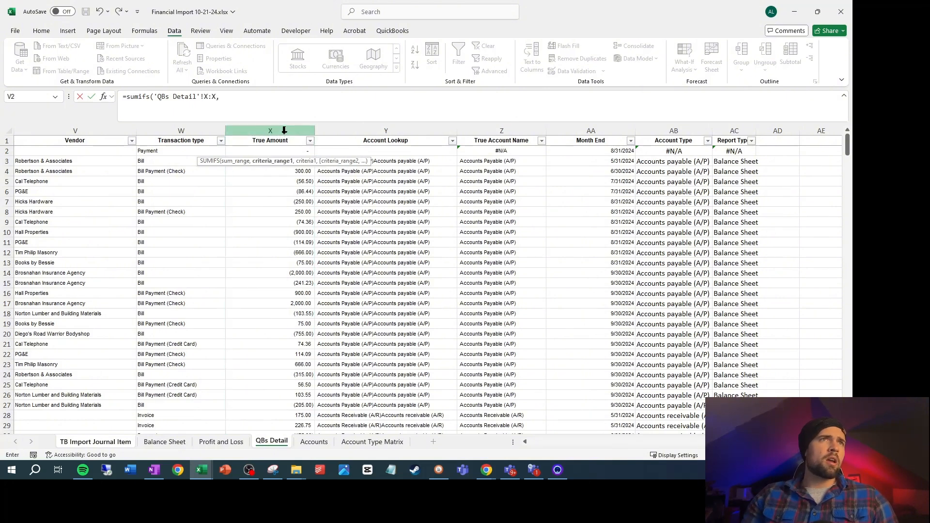
click(501, 130)
text(,,)
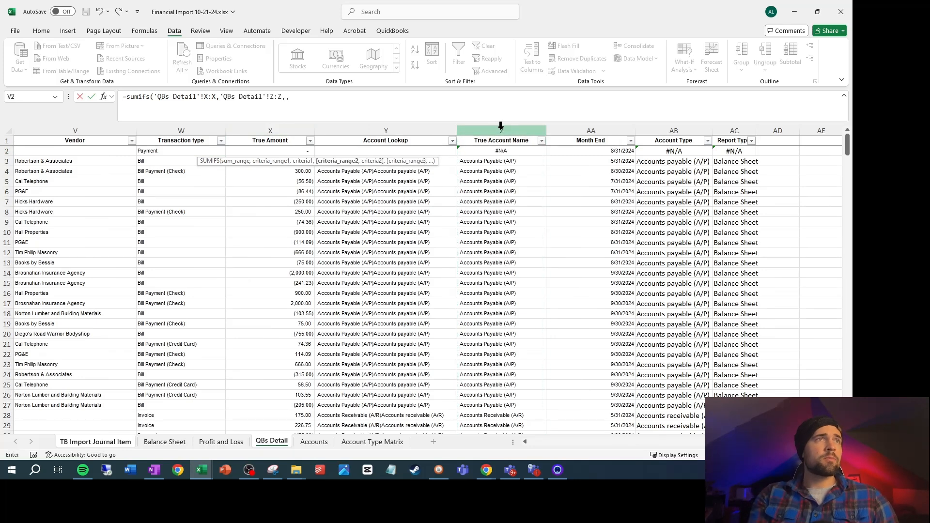
click(590, 129)
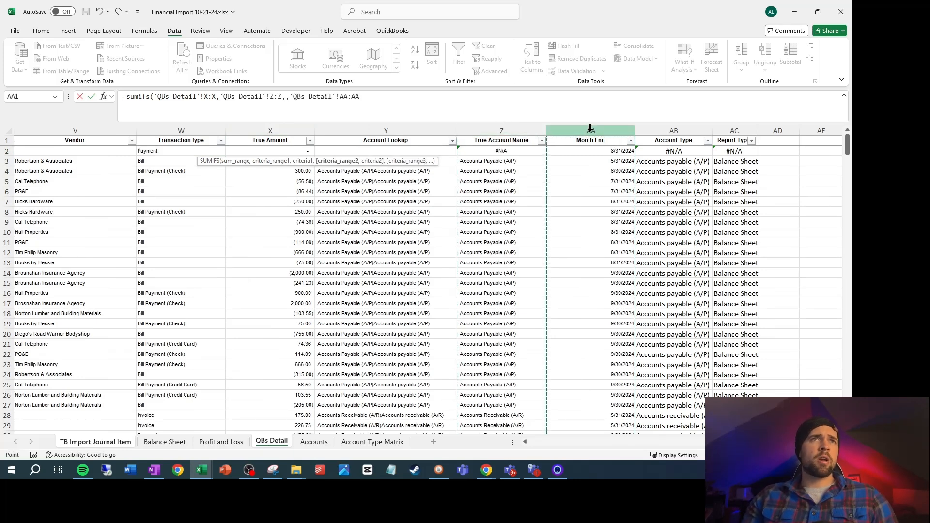
text(,)
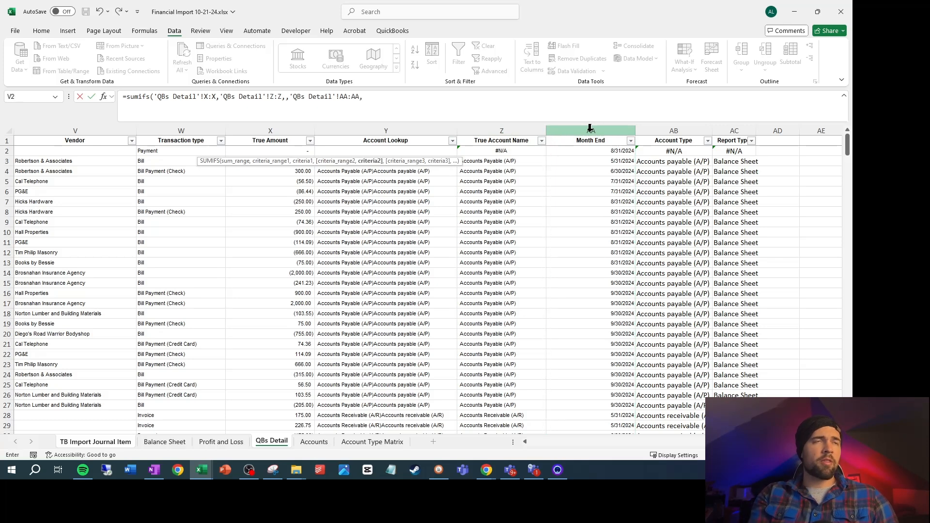
key(Return)
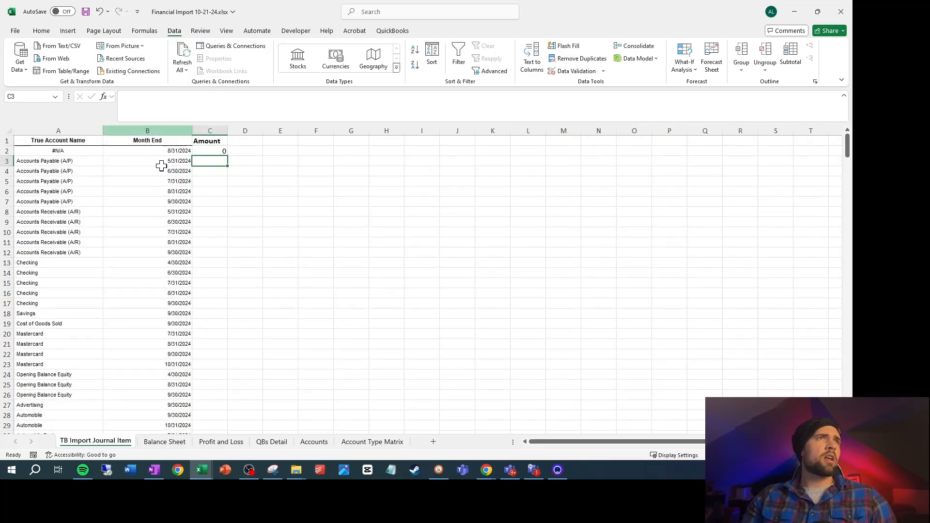
Complete the SUMIFS formula in C2 with A2 as the criterion for Z:Z and B2 for AA:AA
click(218, 151)
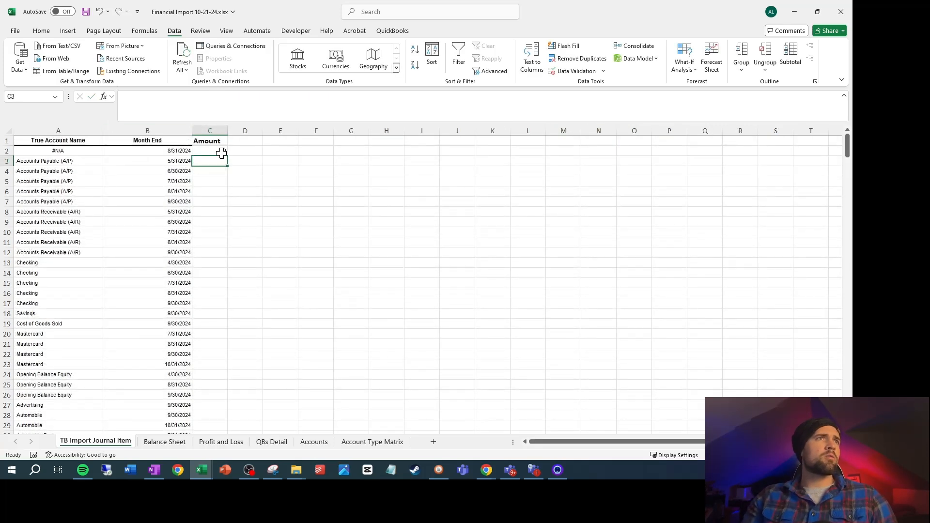
click(286, 98)
text(,)
click(73, 150)
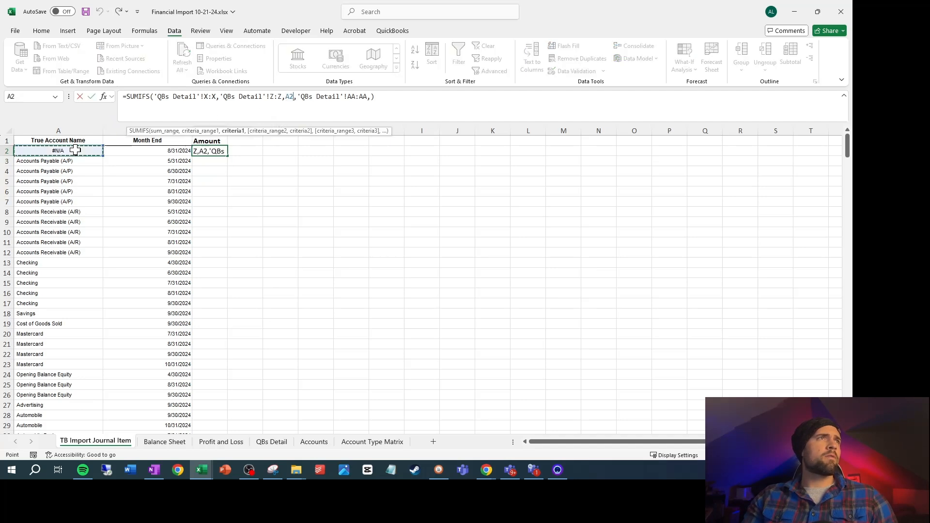
click(371, 97)
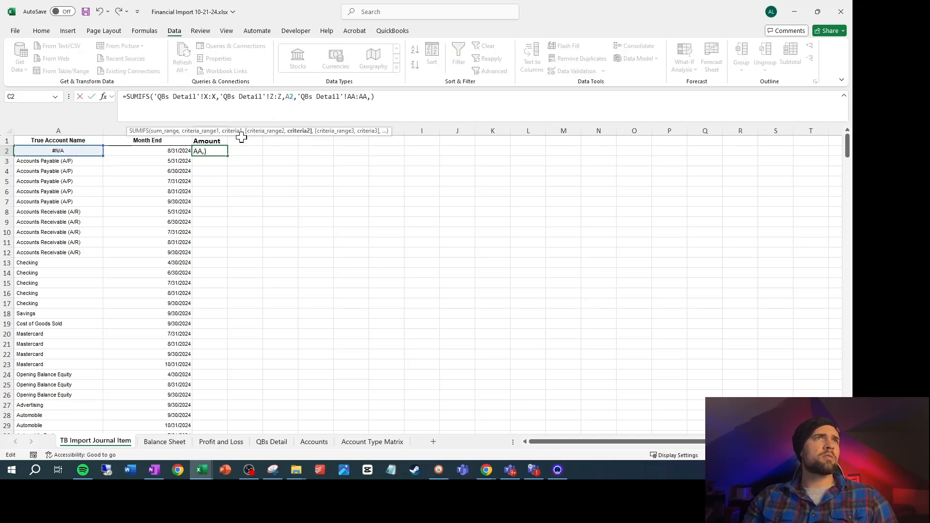
click(173, 155)
key(Return)
Fill the Amount formula from C2 down to the last row of the list, C98
key(Up)
key(Left)
key(ctrl+Down)
key(Right)
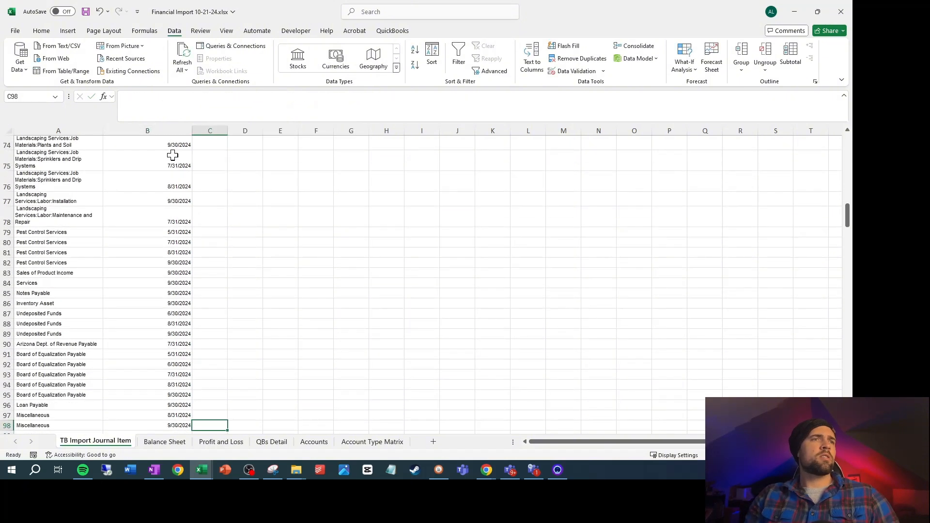
key(ctrl+shift+Up)
key(ctrl+d)
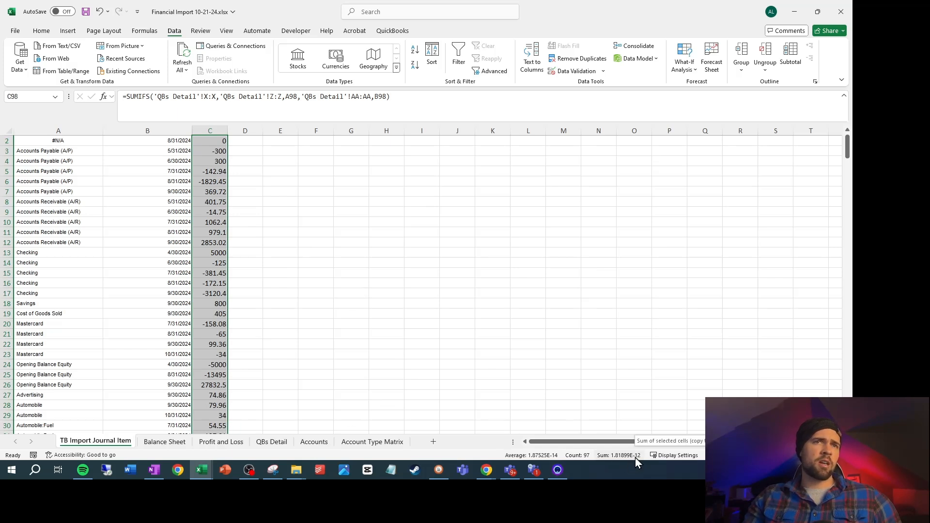
scroll(245, 263, up, 1)
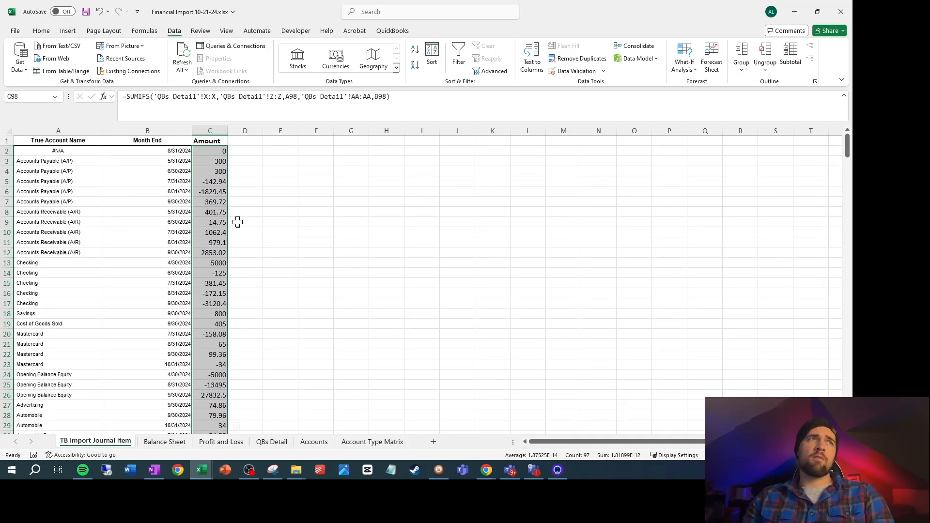
Add filters to the whole list in columns A:C and sort it by Month End from oldest to newest
drag(250, 207, 75, 141)
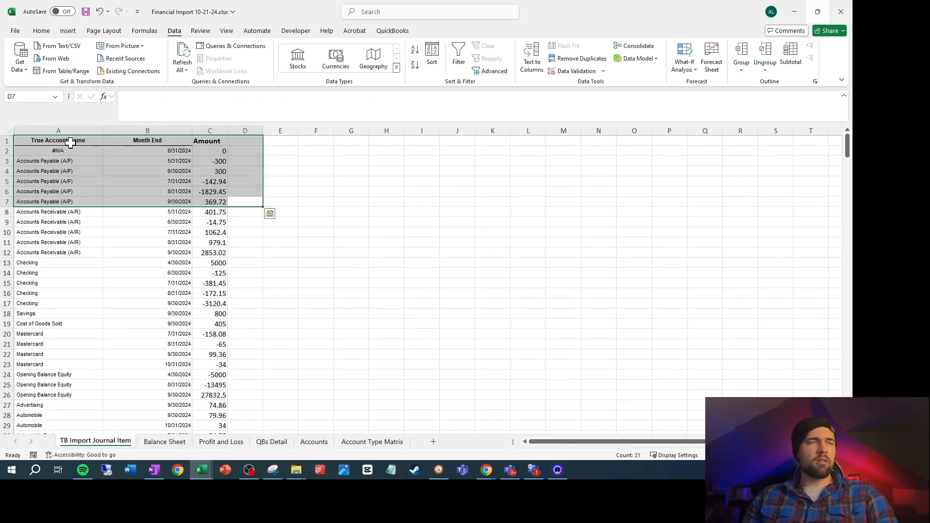
click(61, 142)
key(ctrl+shift+End)
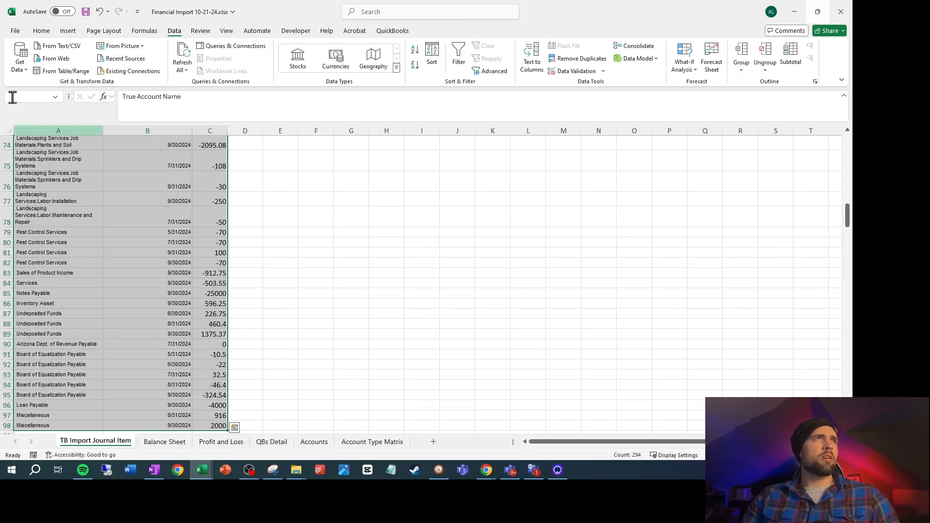
click(457, 64)
click(145, 201)
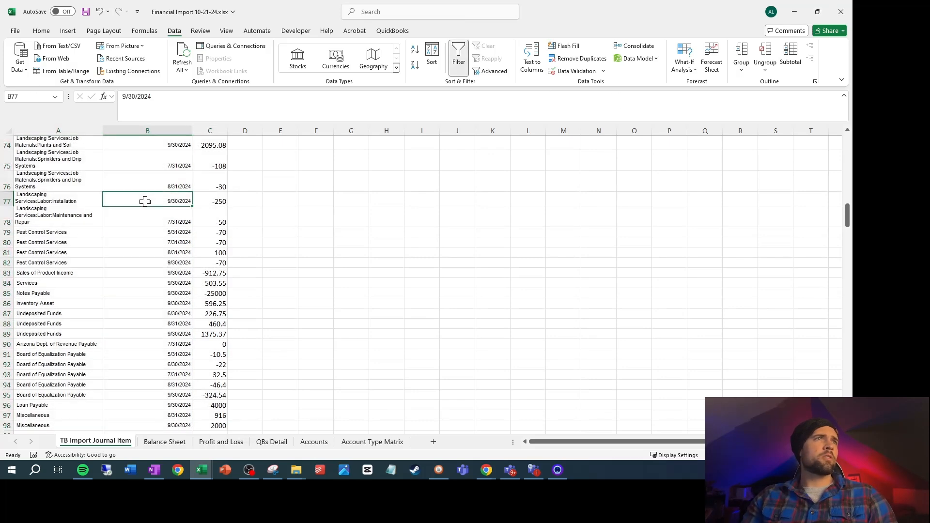
key(ctrl+Up)
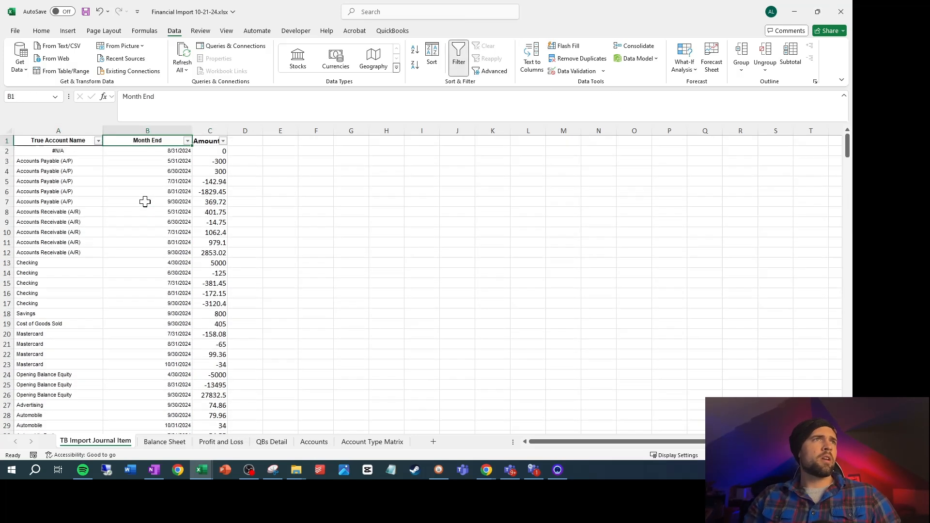
click(187, 141)
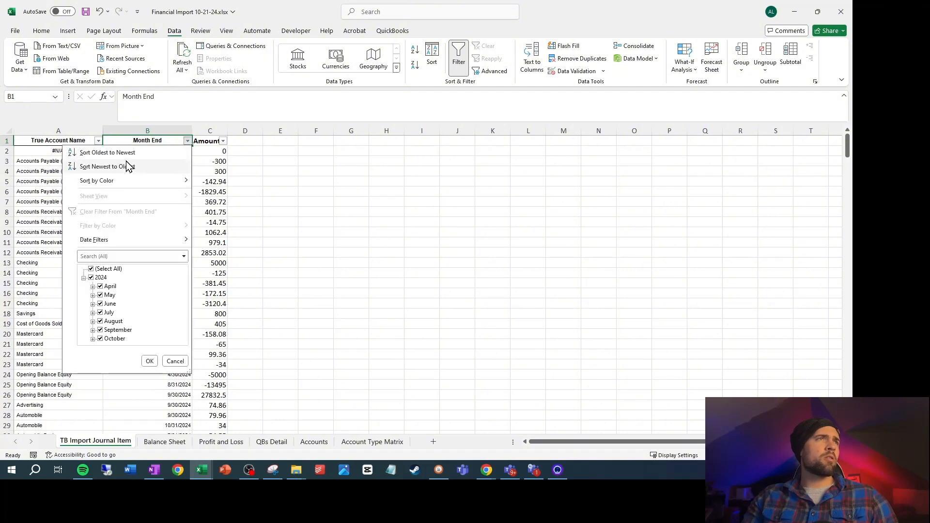
click(112, 152)
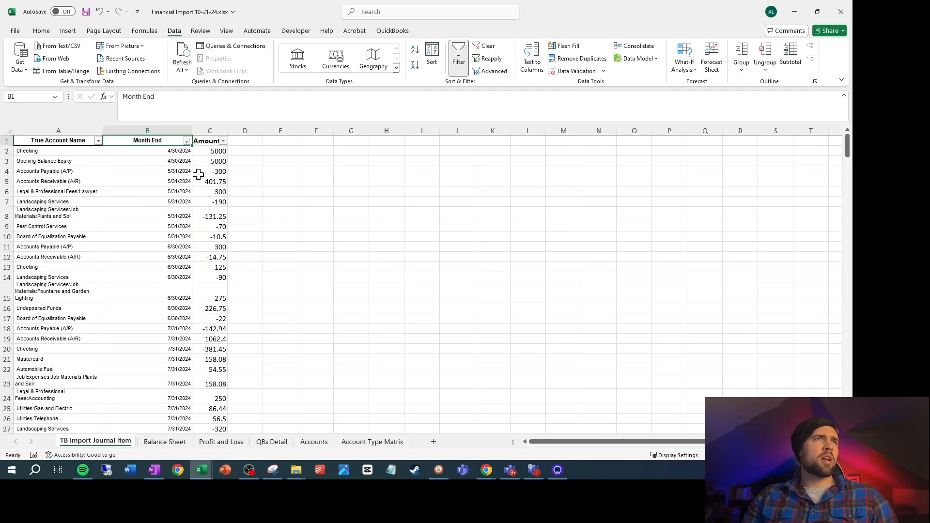
Enter the headers Debit in D1 and Credit in E1
click(252, 143)
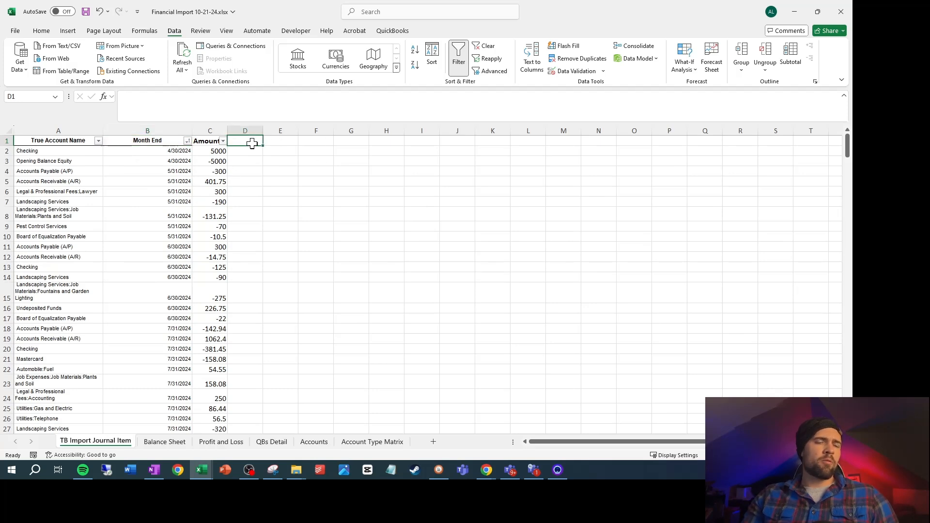
text(Debit)
key(Tab)
text(C)
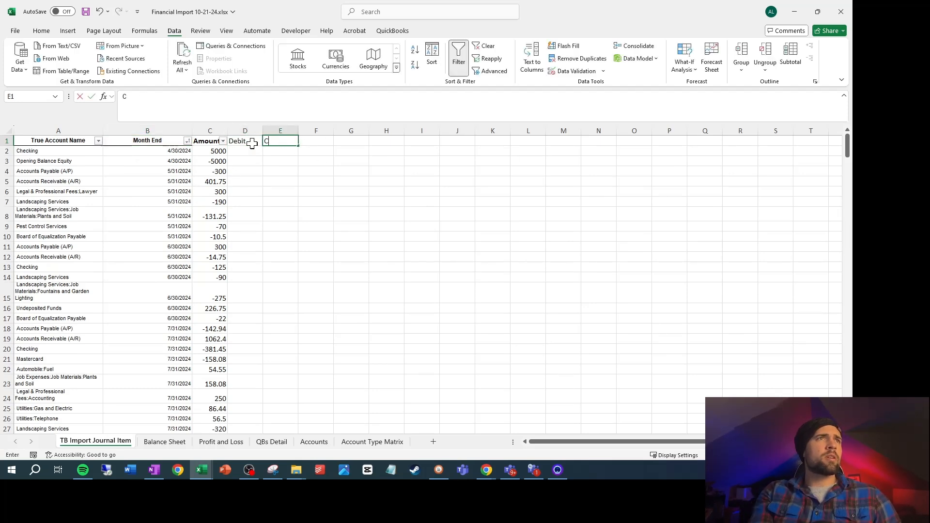
key(Return)
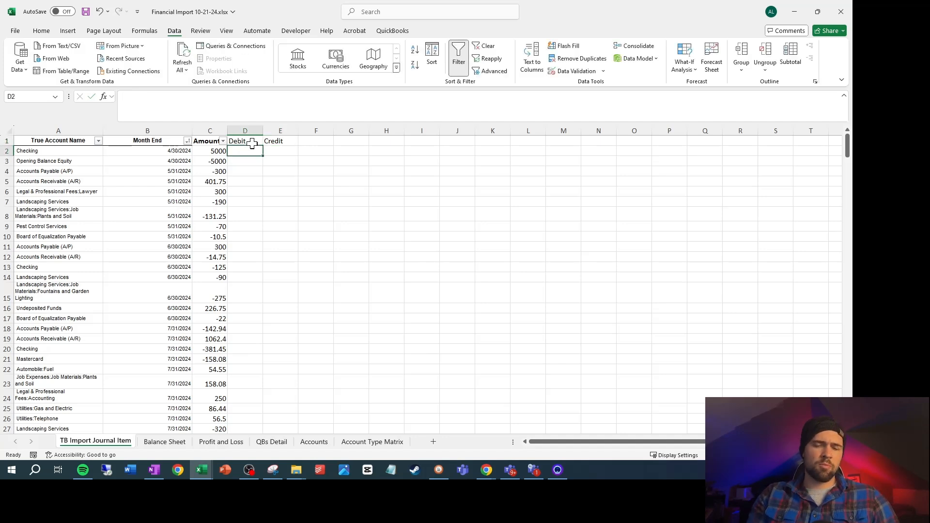
Enter an IF formula in D2 that returns C2 when C2>0 and 0 otherwise
text(=if()
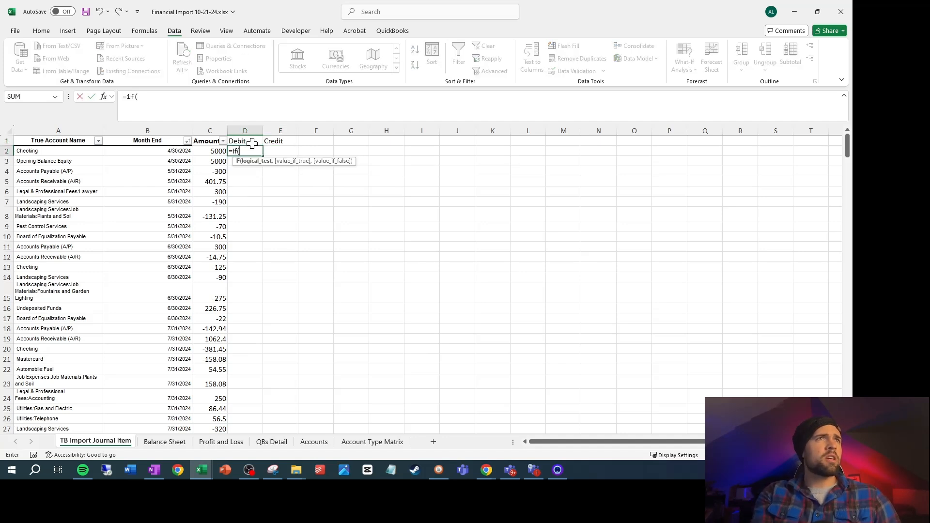
key(Left)
text(>0)
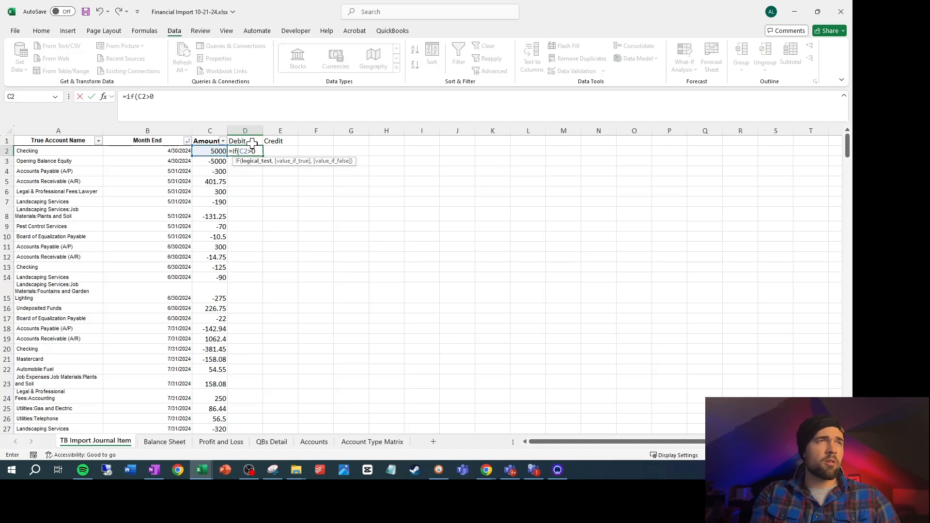
text(,)
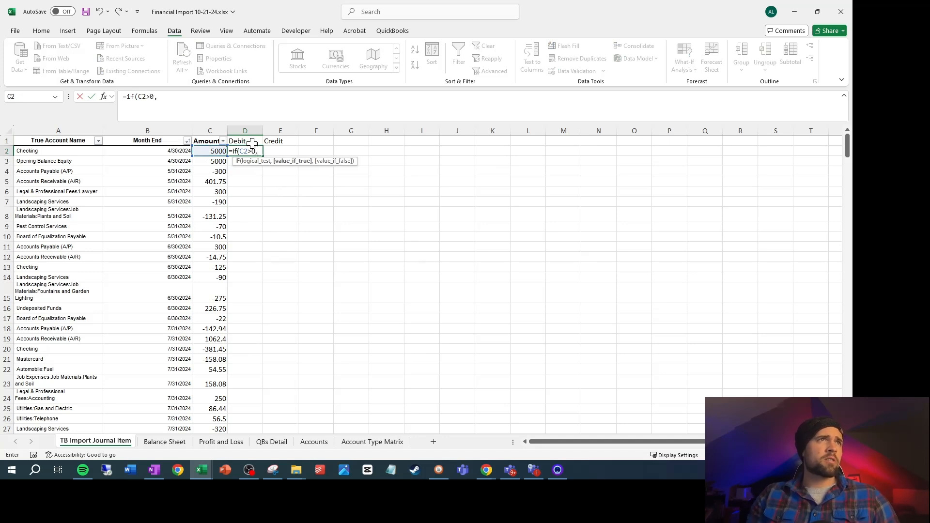
key(Left)
text(,)
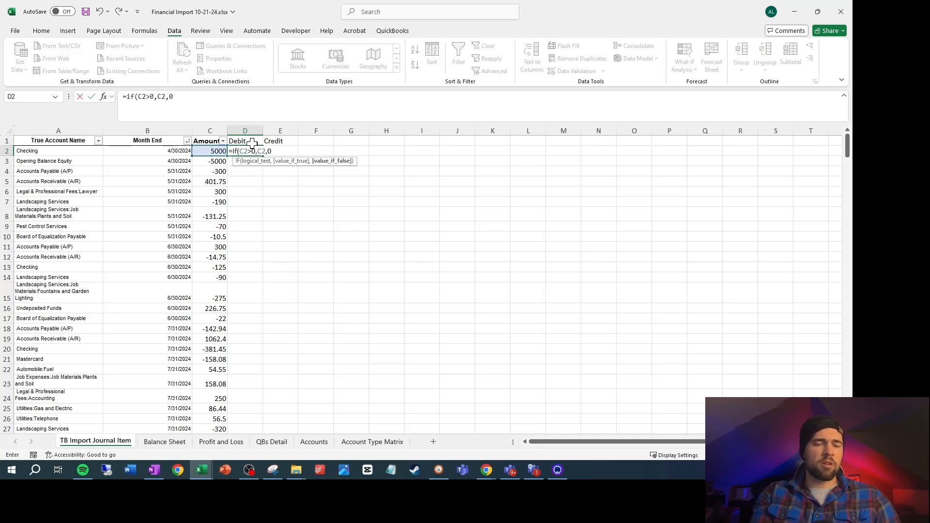
key(Tab)
Enter the formula =IF(C2<0,C2,0) in E2 for the Credit column
text(=if()
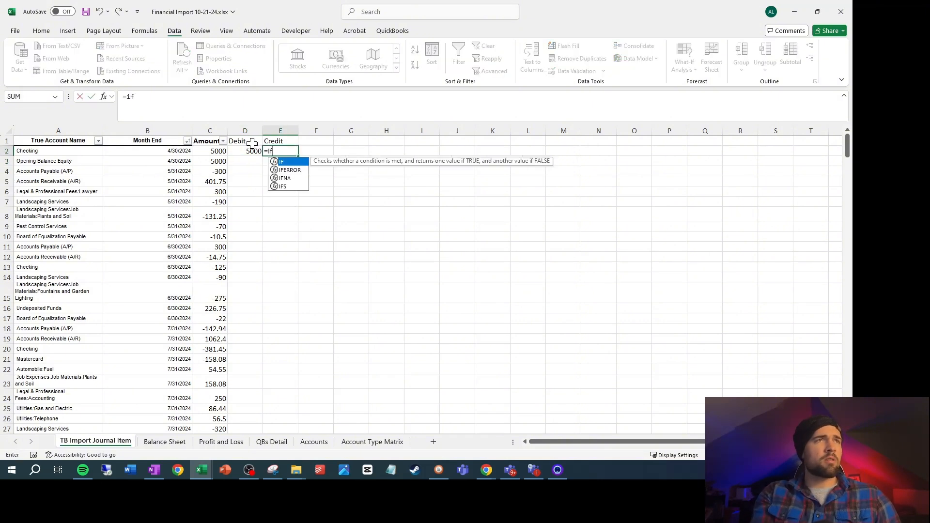
key(Left)
key(Left)
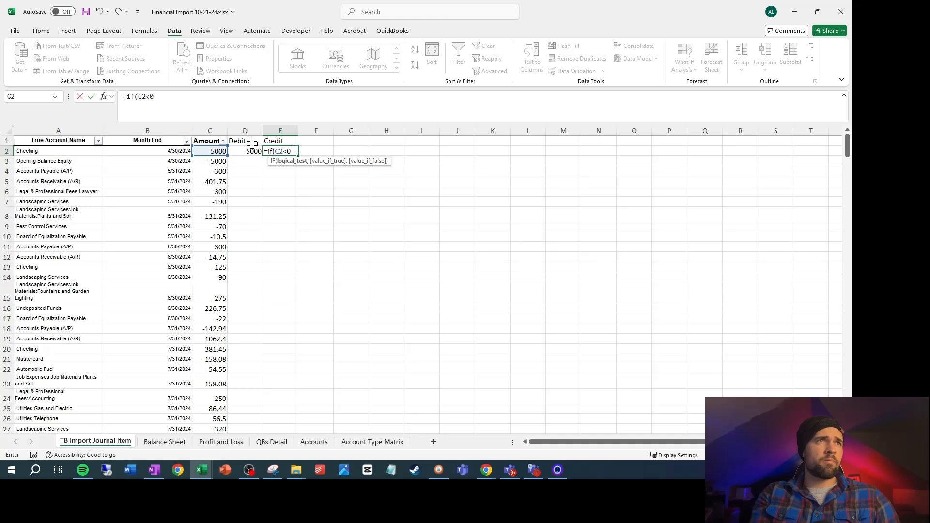
text(<0,0)
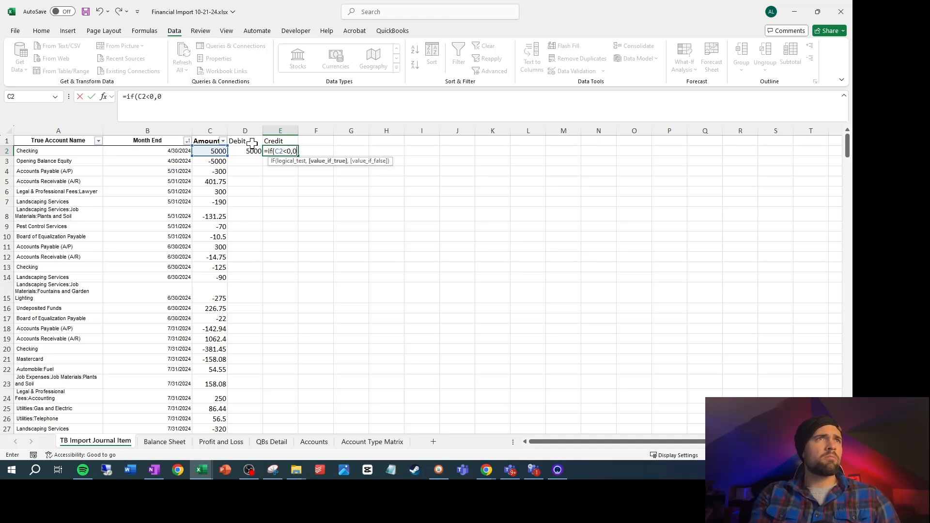
key(Left)
key(Left)
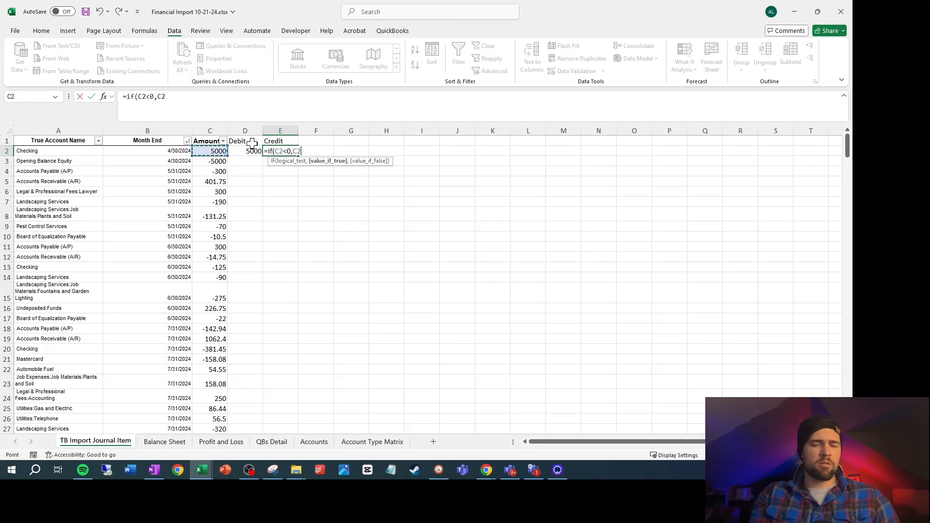
text(,0))
key(Return)
Fill the Debit and Credit formulas in columns D and E down to row 98
key(Up)
key(Left)
key(Left)
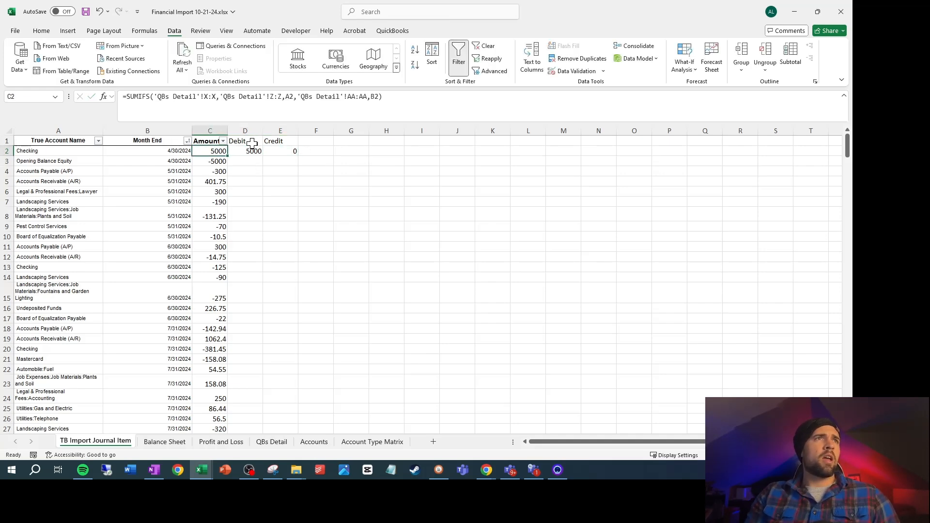
key(ctrl+Down)
key(Right)
key(ctrl+shift+Up)
key(ctrl+d)
key(Down)
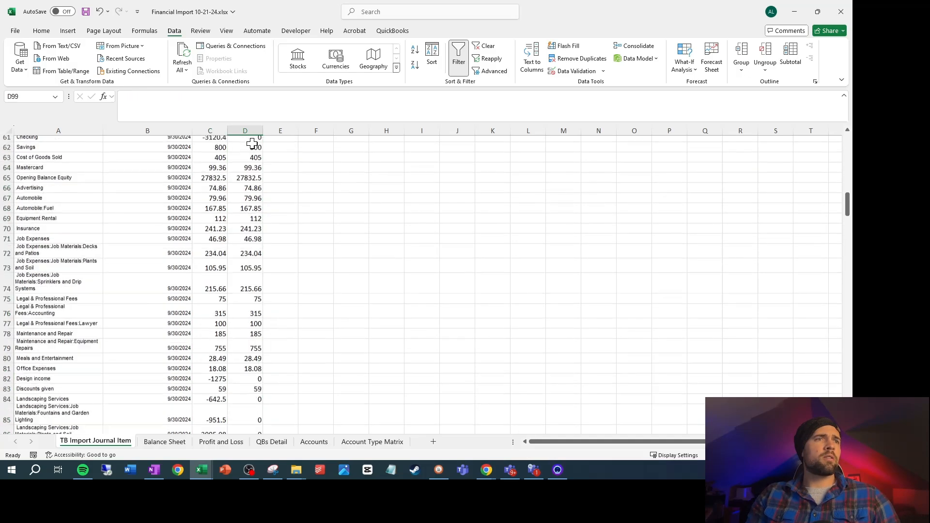
key(Right)
key(Up)
key(ctrl+shift+Up)
key(ctrl+d)
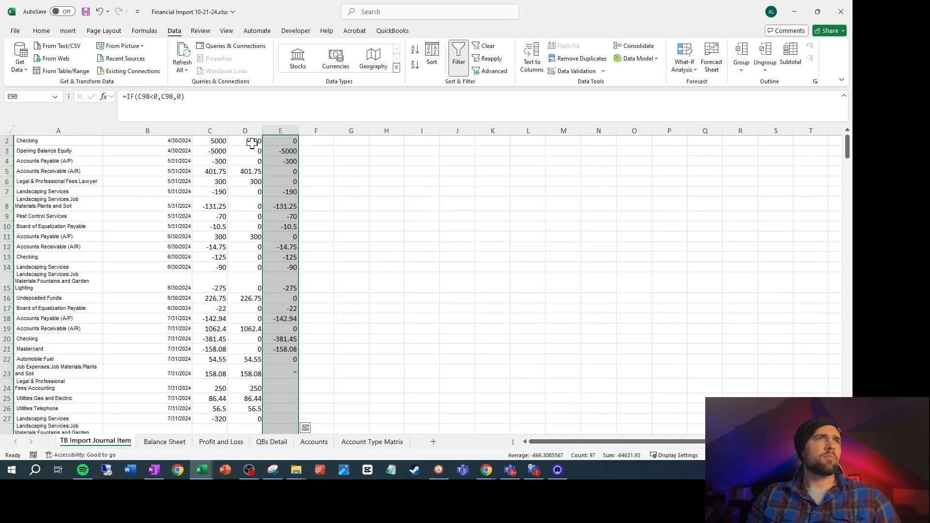
Enter the labels Debit in H1 and Credit in H2 for a balance check beside the list
key(Up)
key(Up)
key(ctrl+Up)
key(Right)
key(Right)
key(Right)
key(Right)
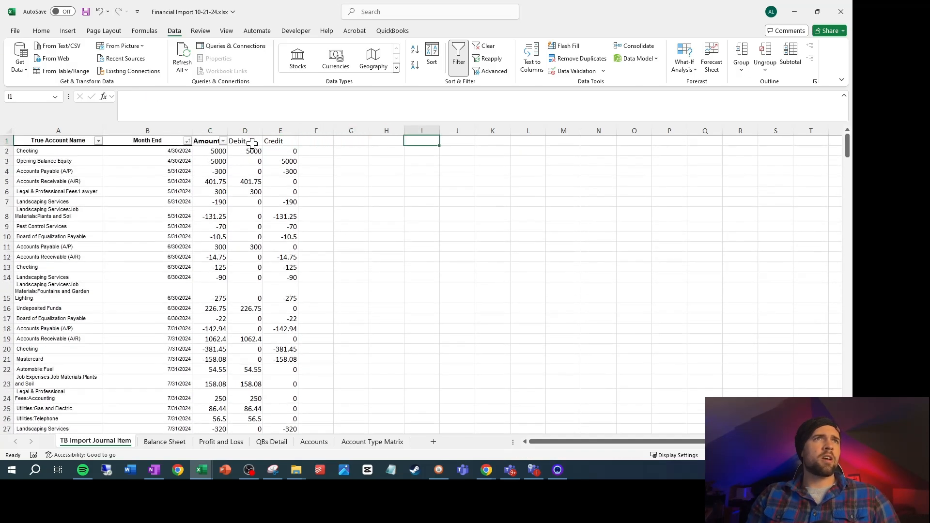
key(Left)
text(Debit)
key(Return)
text(Cre)
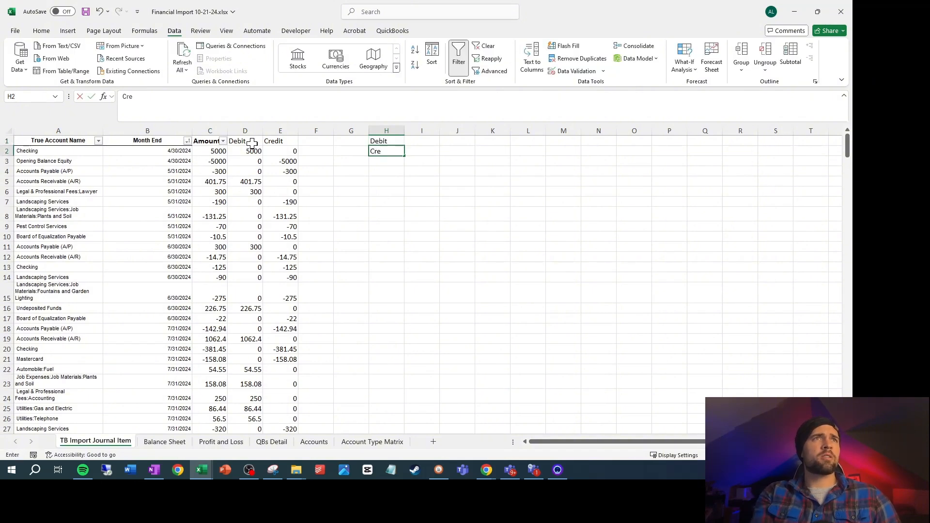
text(dit)
key(Return)
Total the Debit column in I1 with a SUM of D:D
key(Up)
key(Up)
key(Right)
text(=su)
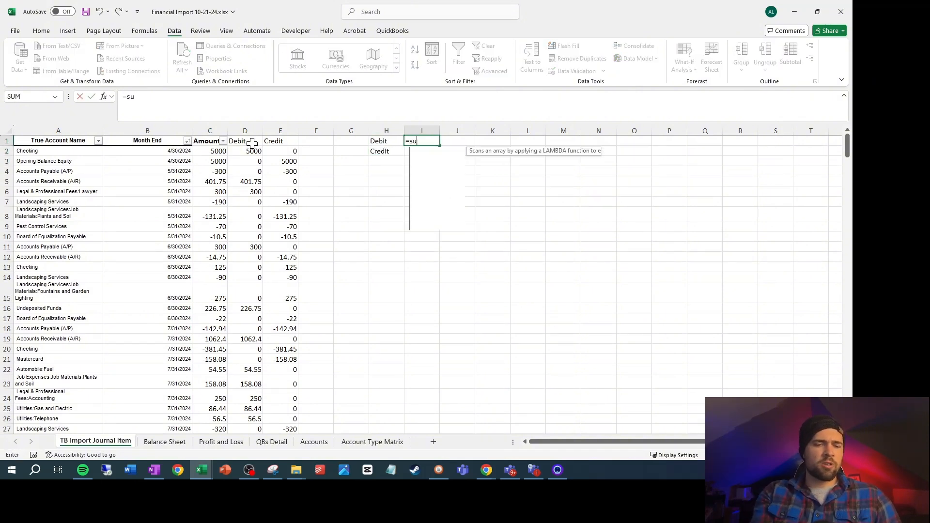
text(m()
click(255, 127)
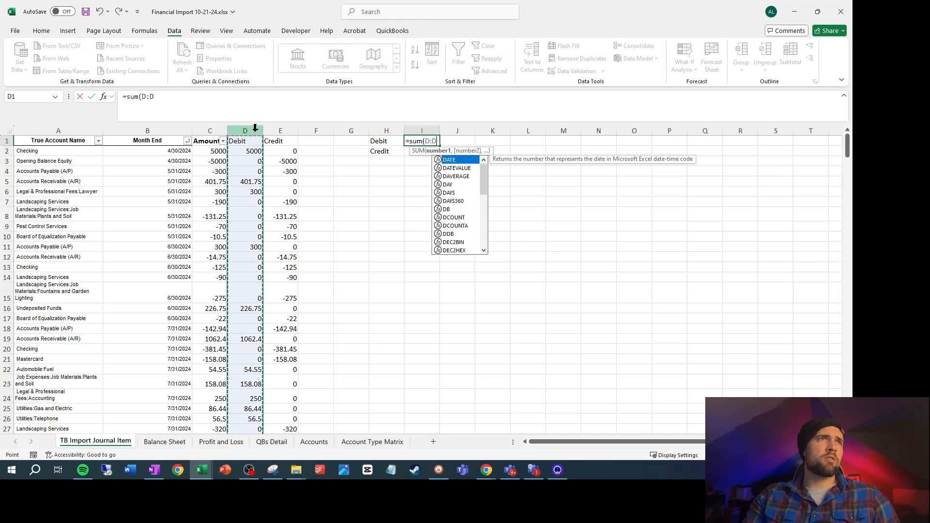
key(Return)
Total the Credit column in I2 with a SUM of E:E and enter the check formula =I1+I2 in I3
text(=)
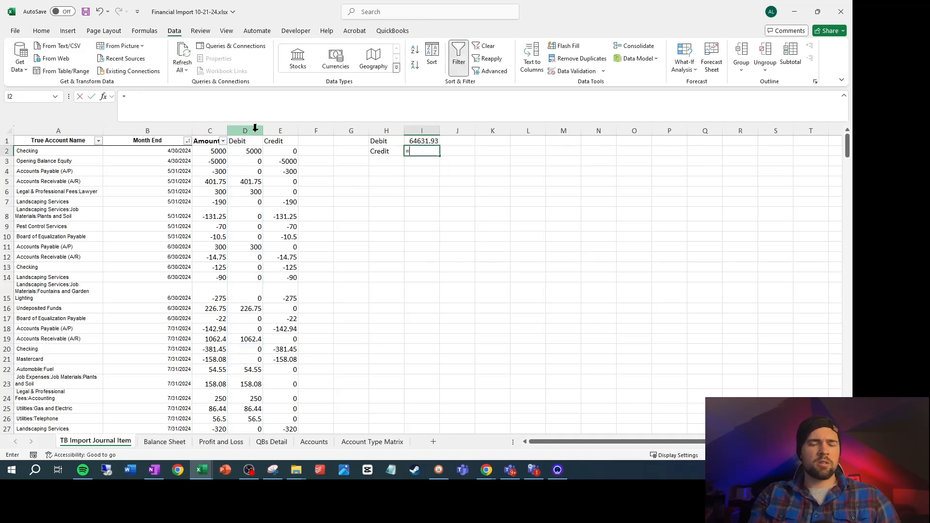
text(sum()
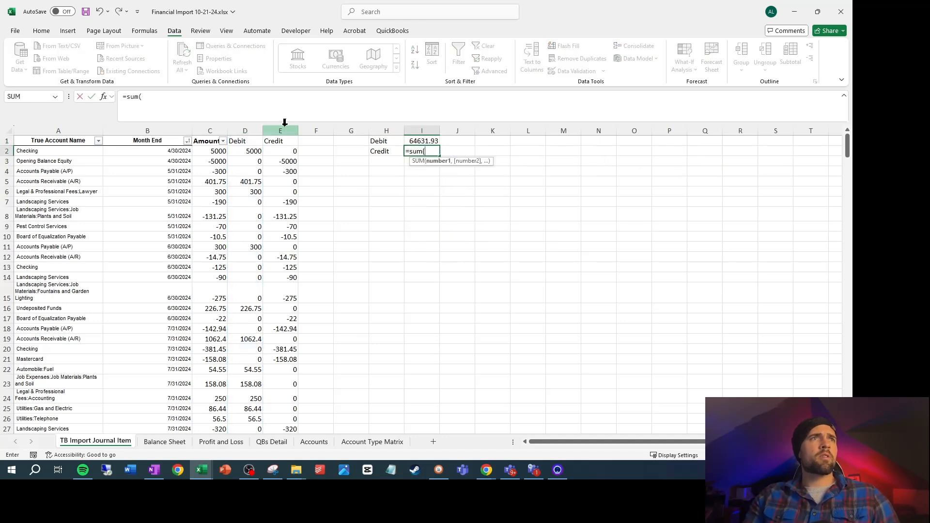
click(284, 127)
key(Return)
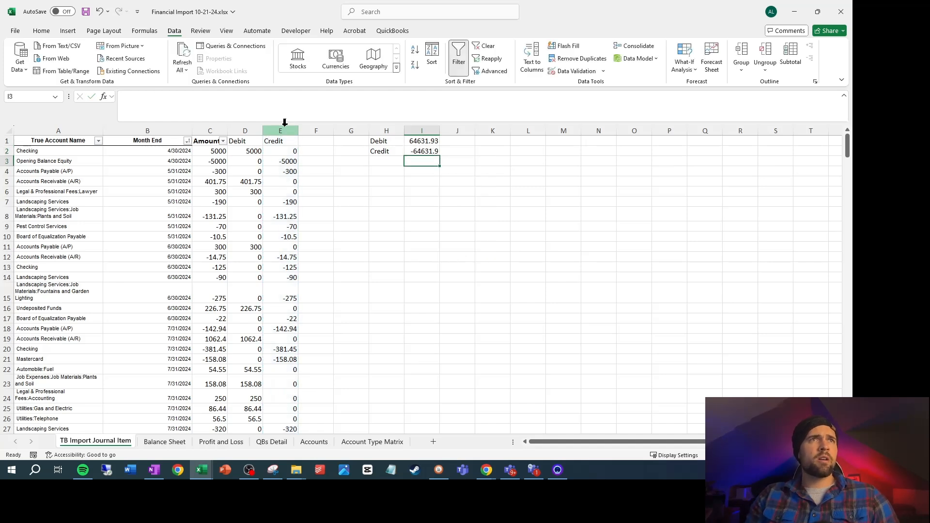
text(=i1+i2)
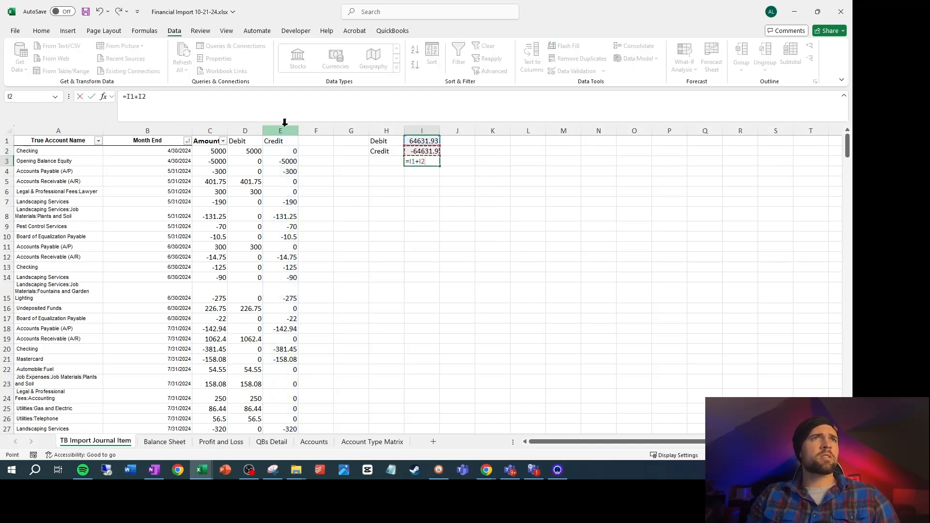
key(Return)
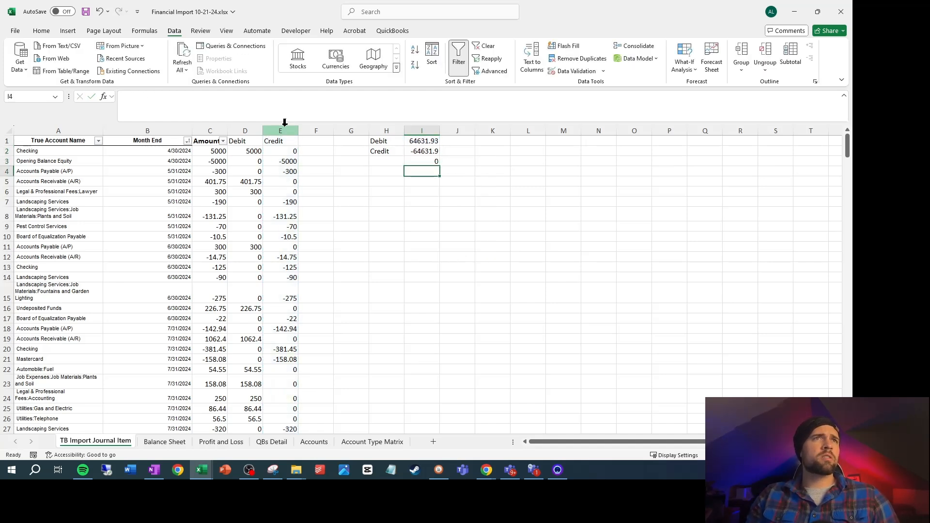
Replace the balance check formula in I3 with =I1-I2
click(294, 151)
click(439, 161)
text(=I1-I2)
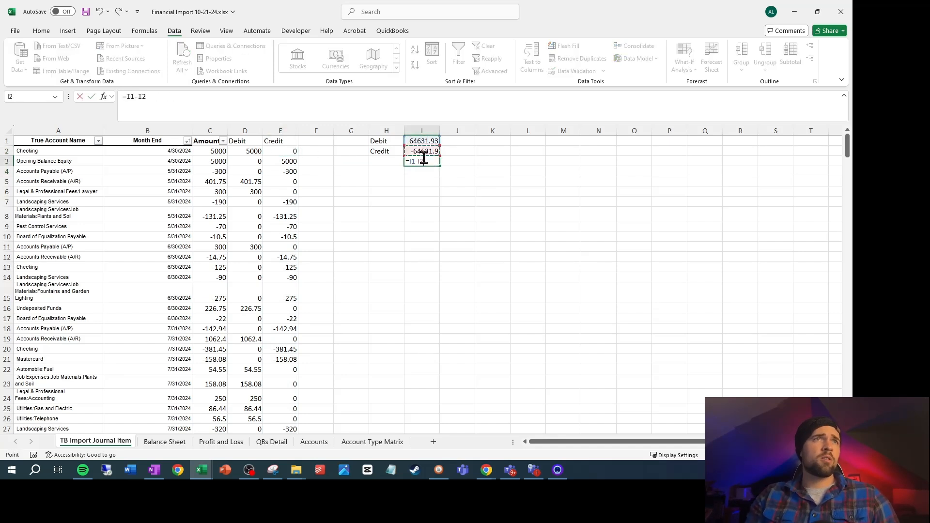
key(Return)
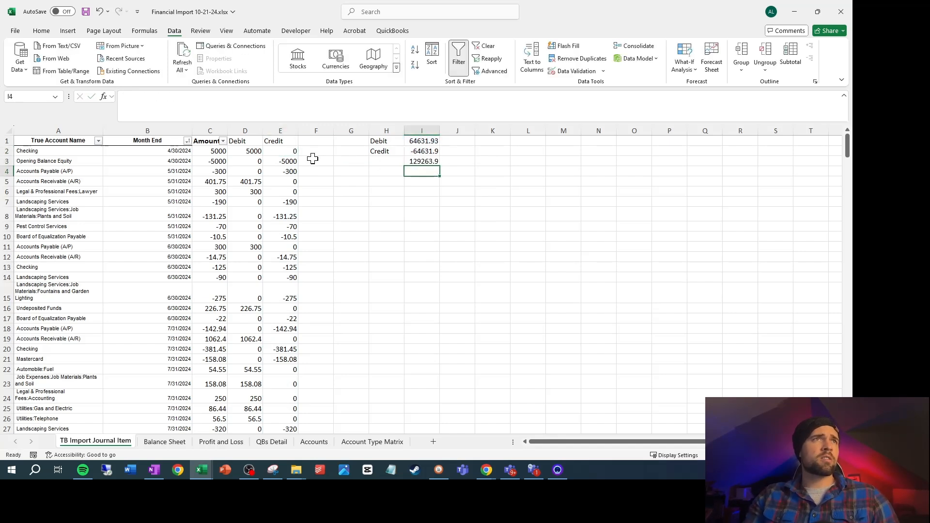
Change the Credit formula in E2 to =IF(C2<0,-C2,0) and fill it down column E to row 98
click(288, 151)
click(173, 96)
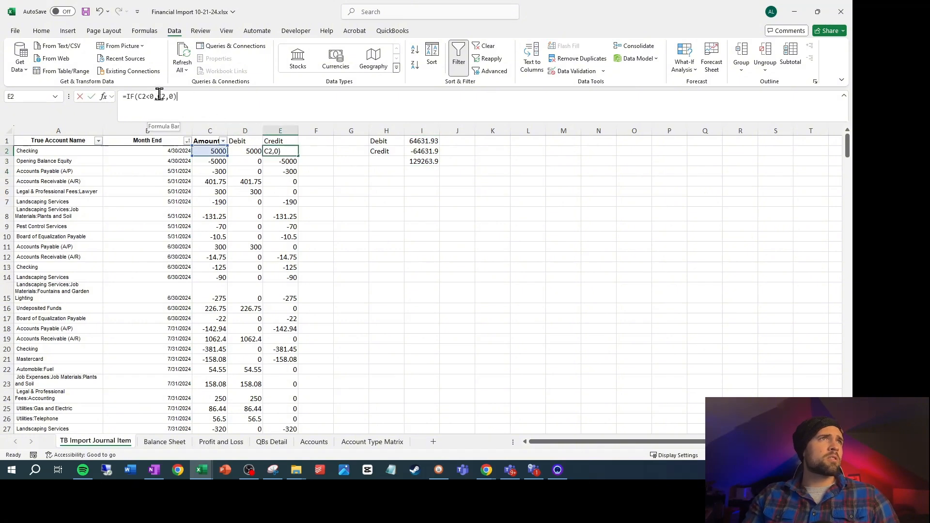
click(159, 96)
text(-)
key(ctrl+Return)
key(ctrl+shift+Down)
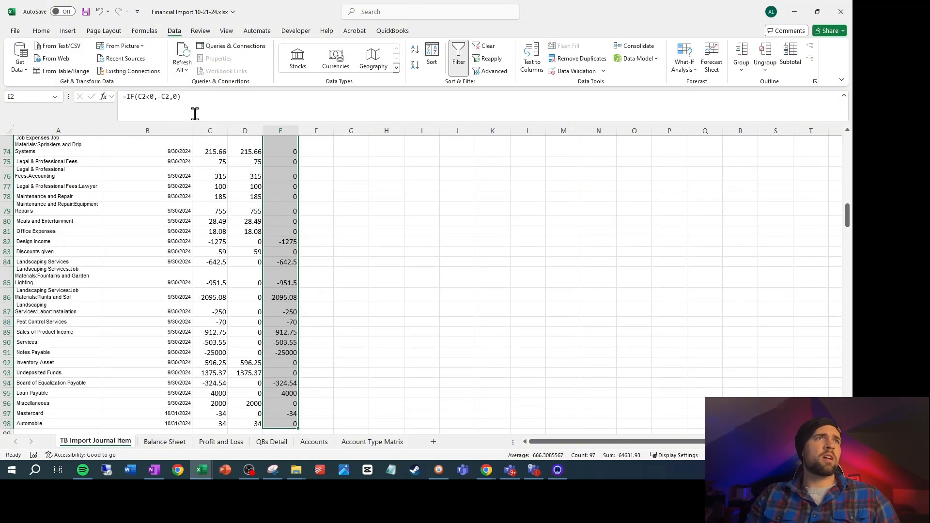
key(ctrl+d)
key(ctrl+Up)
key(Right)
key(Right)
key(Right)
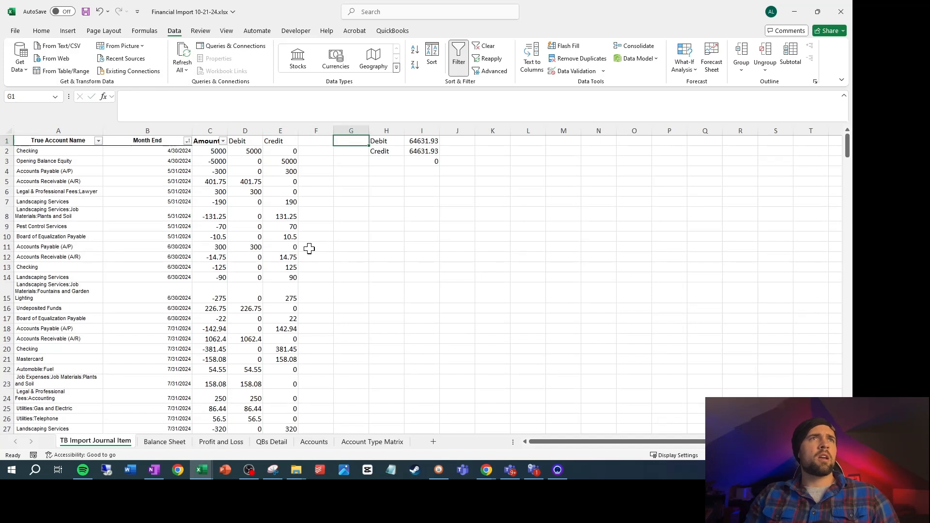
Format the debit, credit and check amounts in I1:I3 with the comma number style
drag(421, 144, 426, 162)
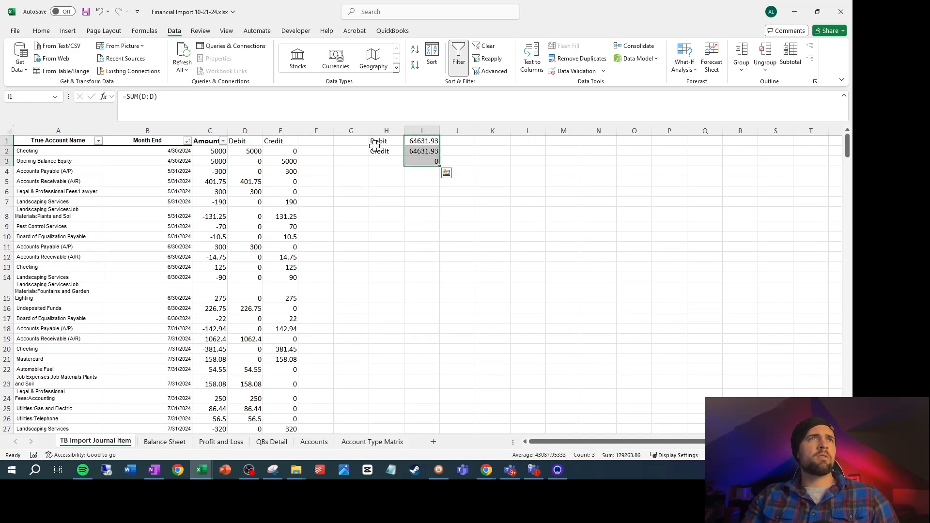
click(41, 31)
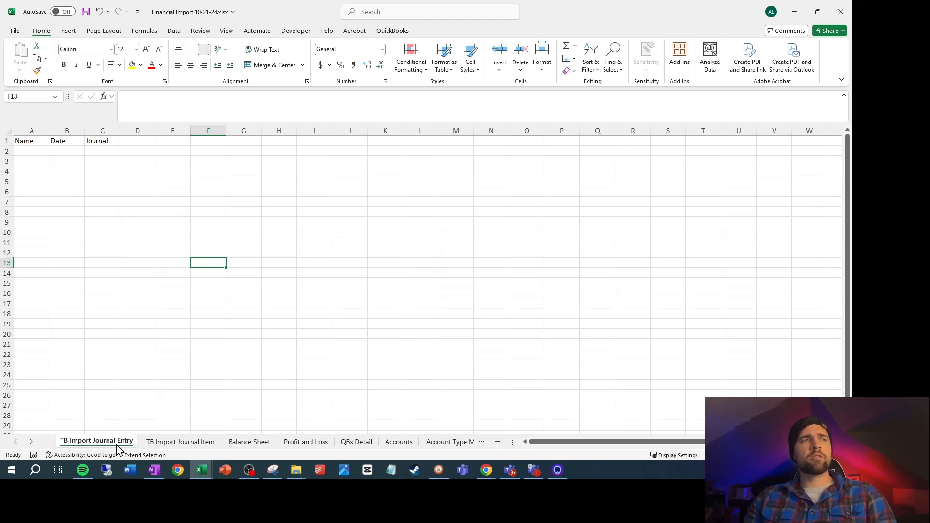
Turn off Extend Selection mode on the TB Import Journal Entry sheet
click(42, 179)
key(F8)
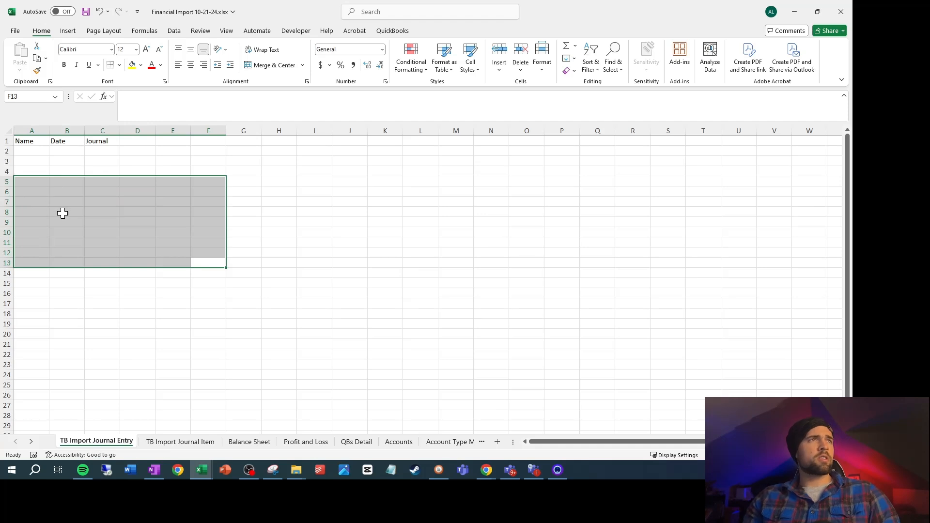
scroll(68, 210, up, 4)
click(132, 185)
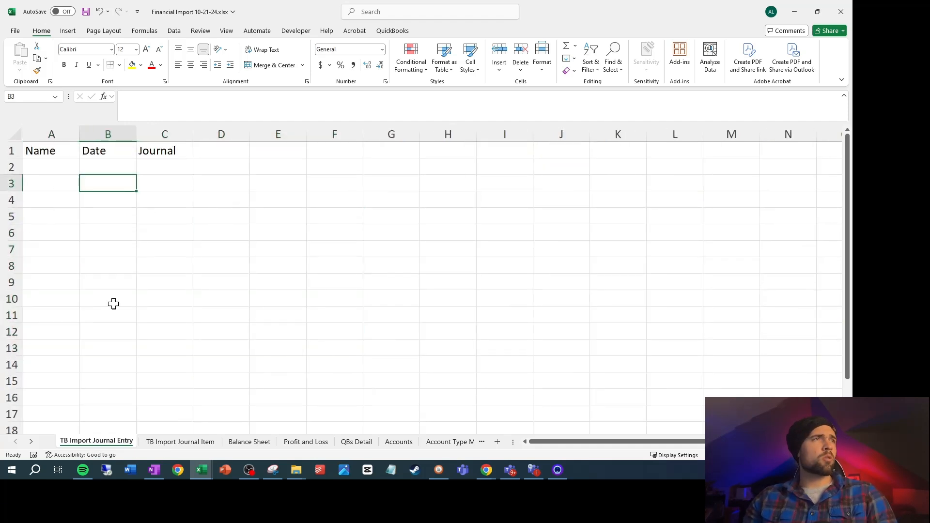
On the TB Import Journal Item sheet, enter ="Trial Balance Import for "&TEXT(B2,"MM-DD-YYYY") in F2
click(176, 442)
click(316, 151)
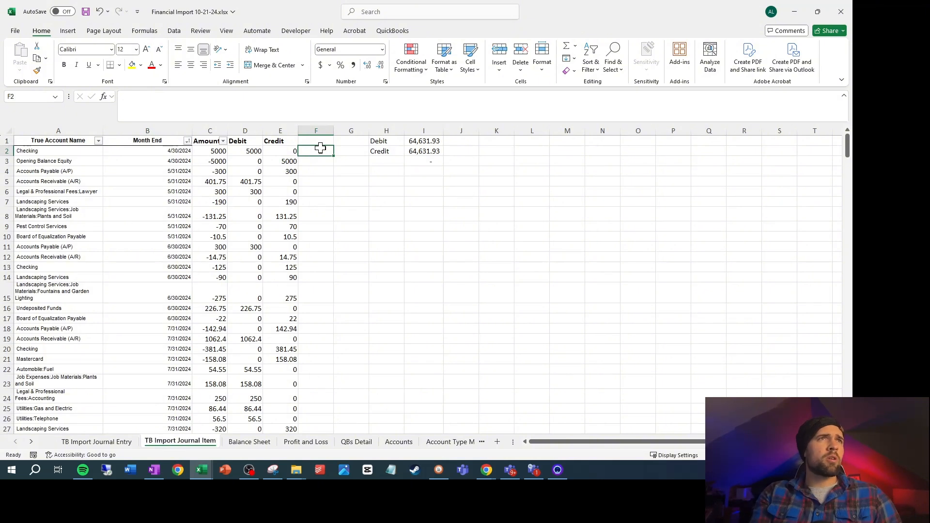
text(="Trial Balance Import for)
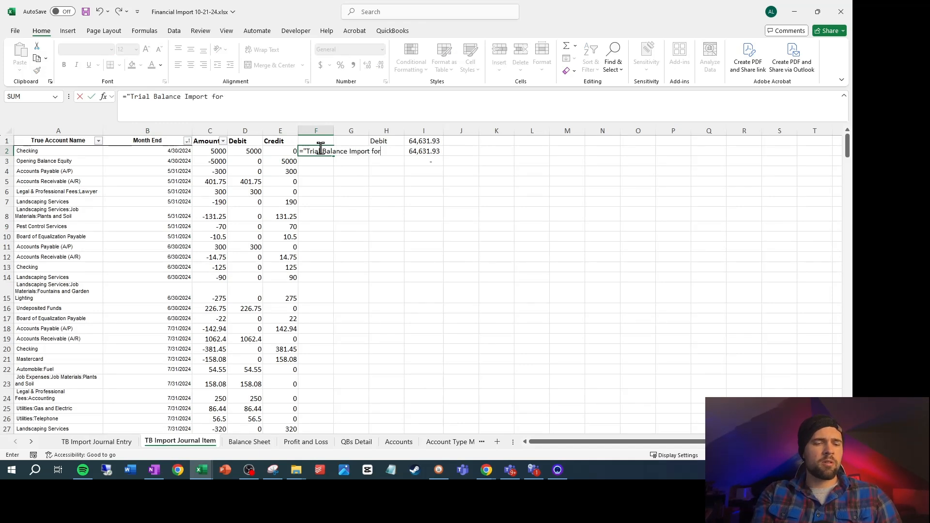
text("&)
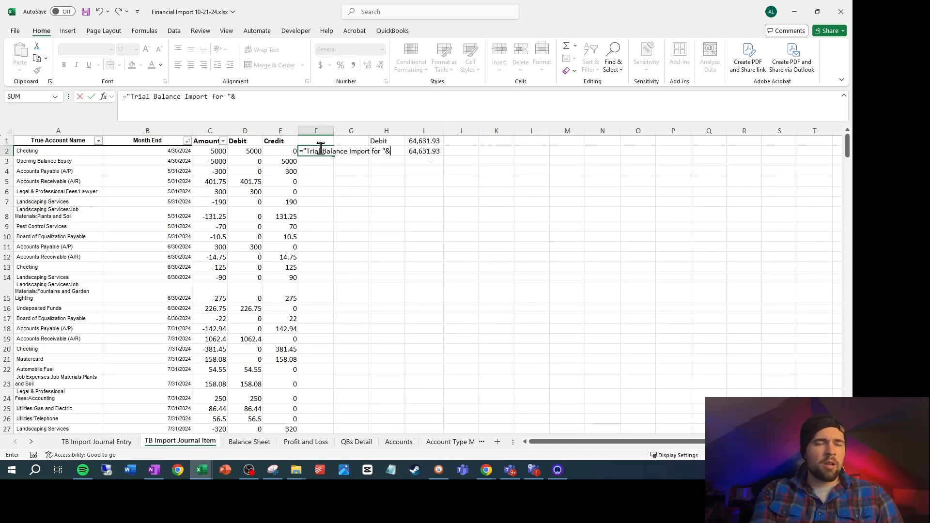
text(text()
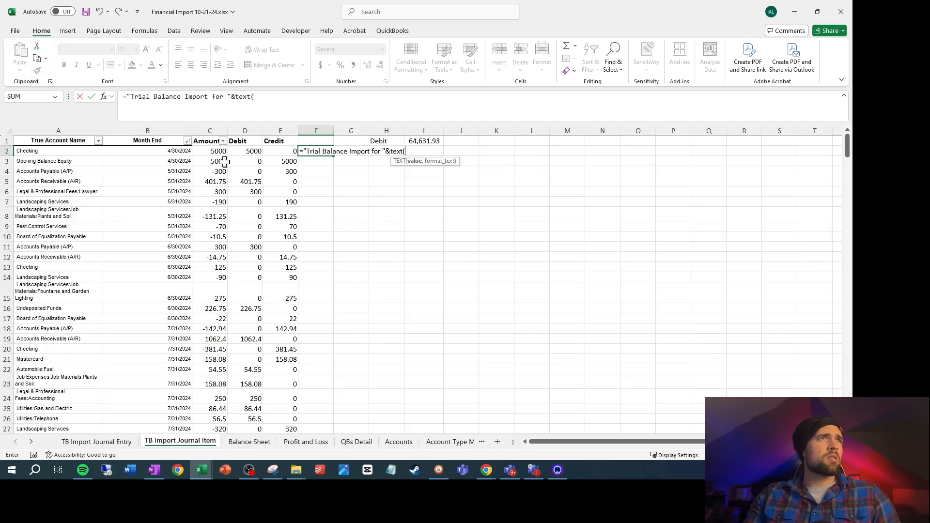
click(187, 153)
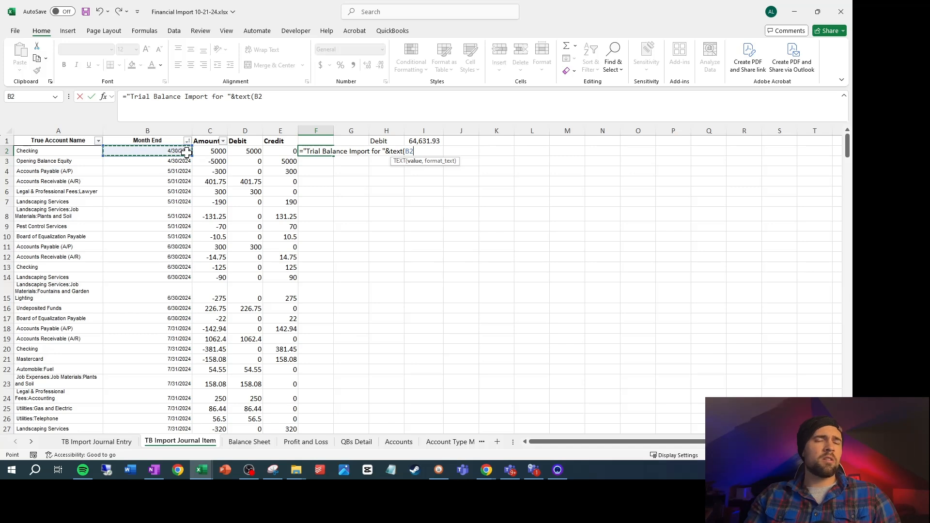
text(,"MM-DD-YYYY)
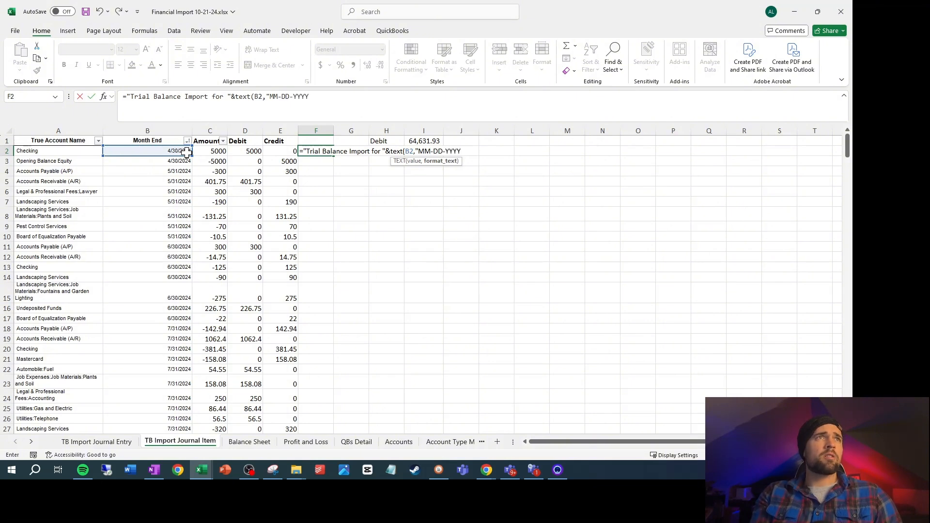
text("))
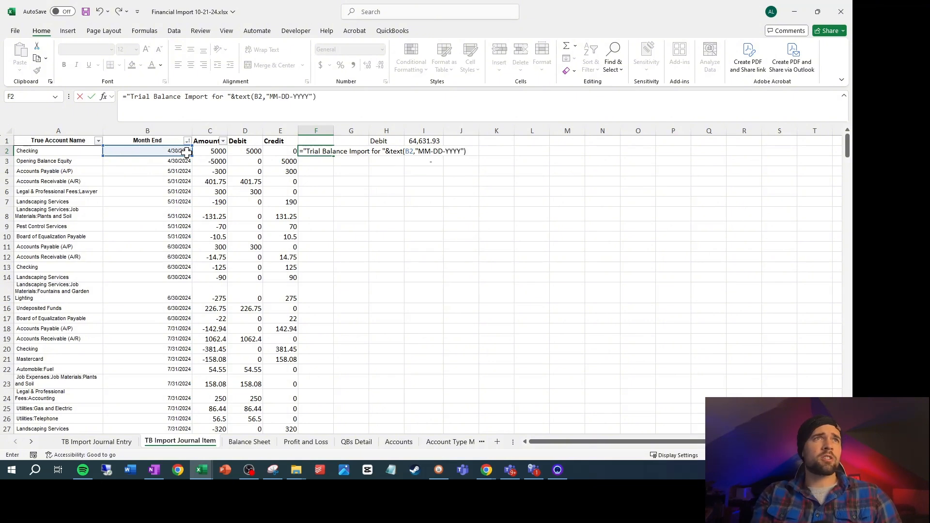
key(Return)
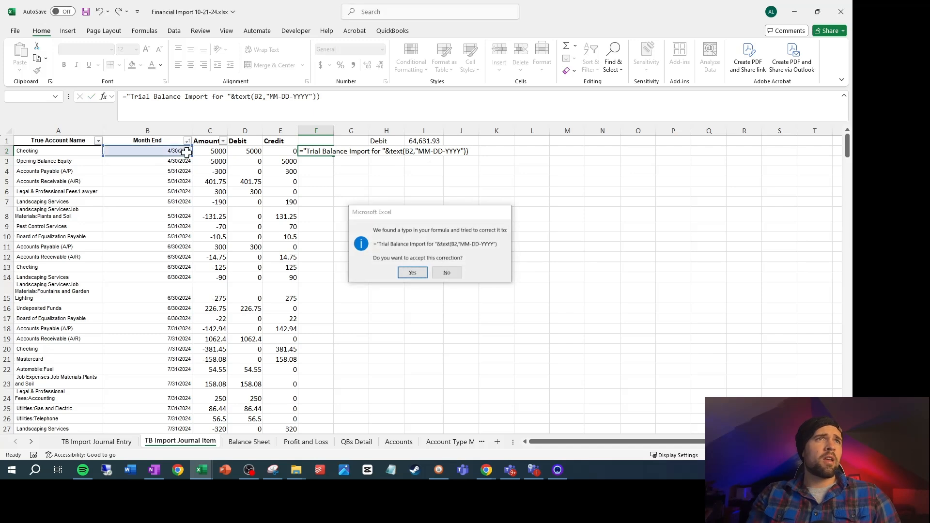
key(Return)
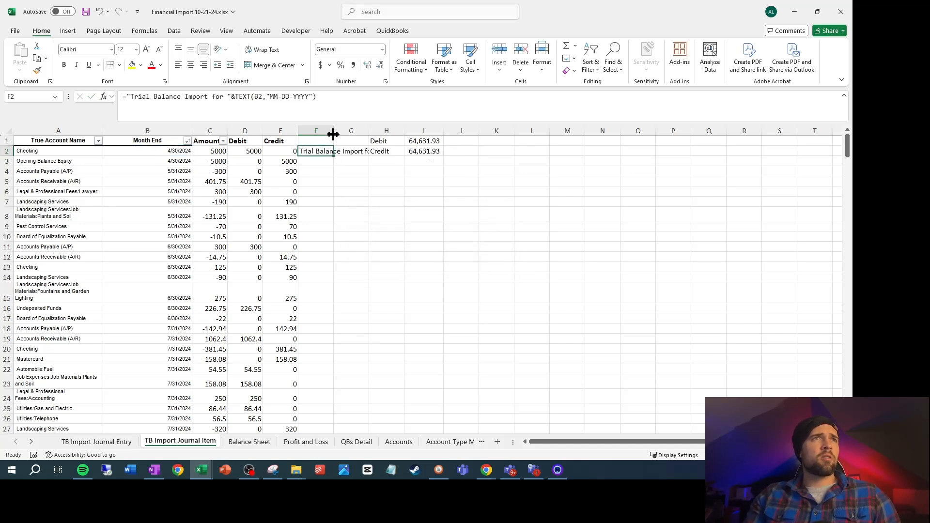
Autofit column F and enter the header Journal Entry in F1
double_click(334, 134)
click(342, 141)
text(Journal Entry)
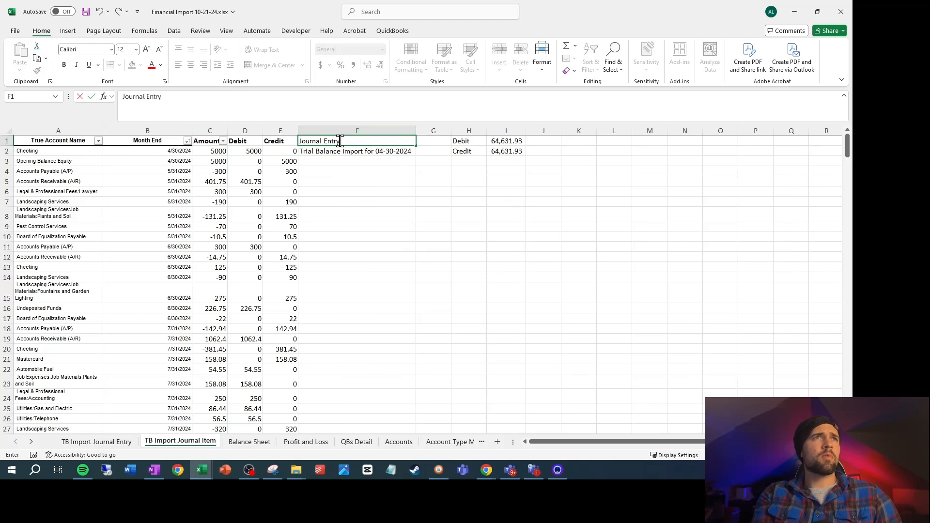
key(Return)
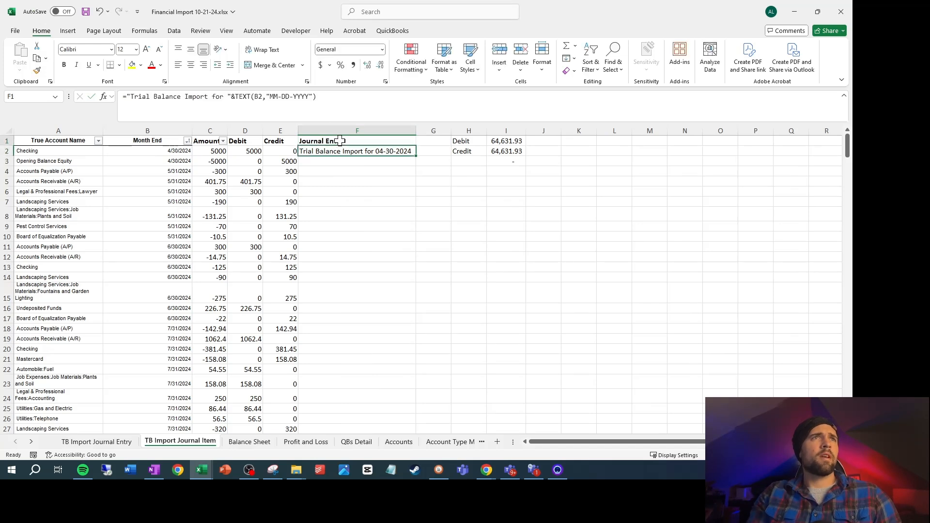
Fill the journal entry name formula in column F down to row 98
key(Left)
key(ctrl+Down)
key(Right)
key(ctrl+shift+Up)
key(ctrl+d)
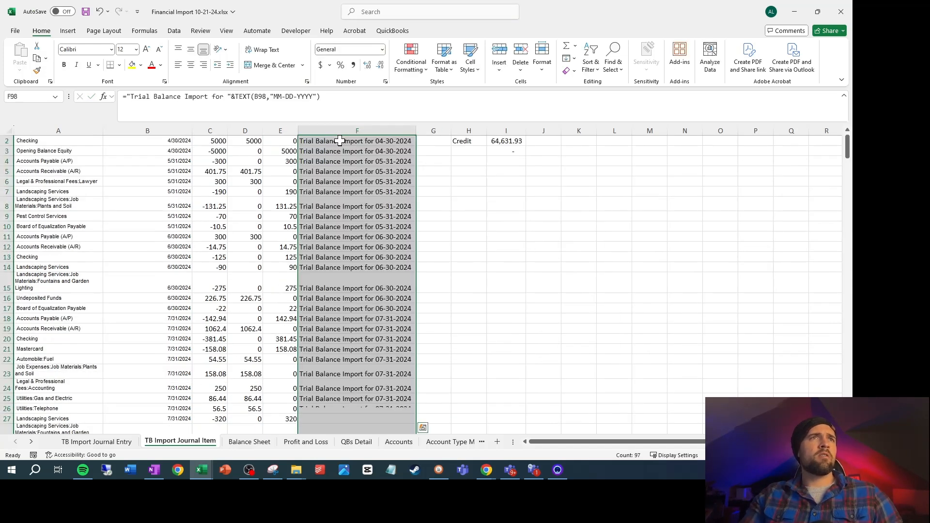
Copy the journal entry names as values into the TB Import Journal Entry sheet from A2 down and autofit column A
key(ctrl+c)
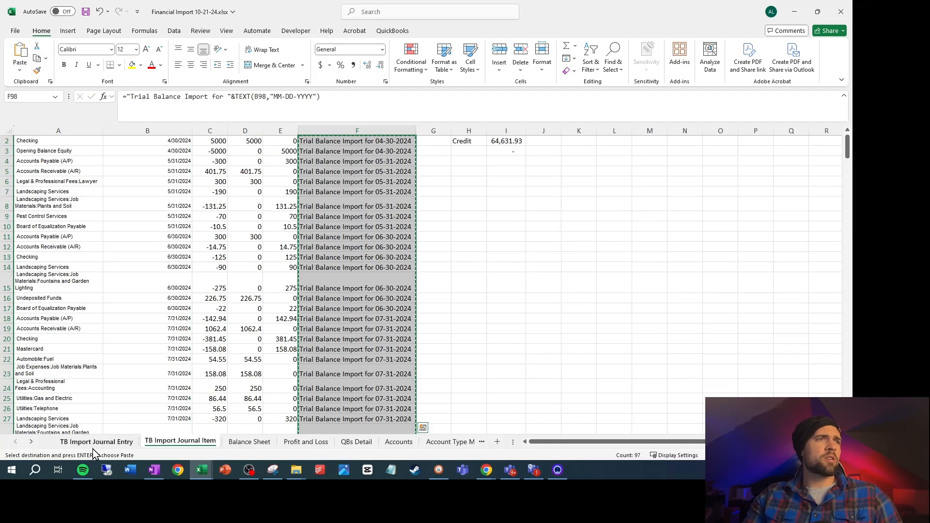
click(96, 442)
right_click(56, 166)
click(99, 207)
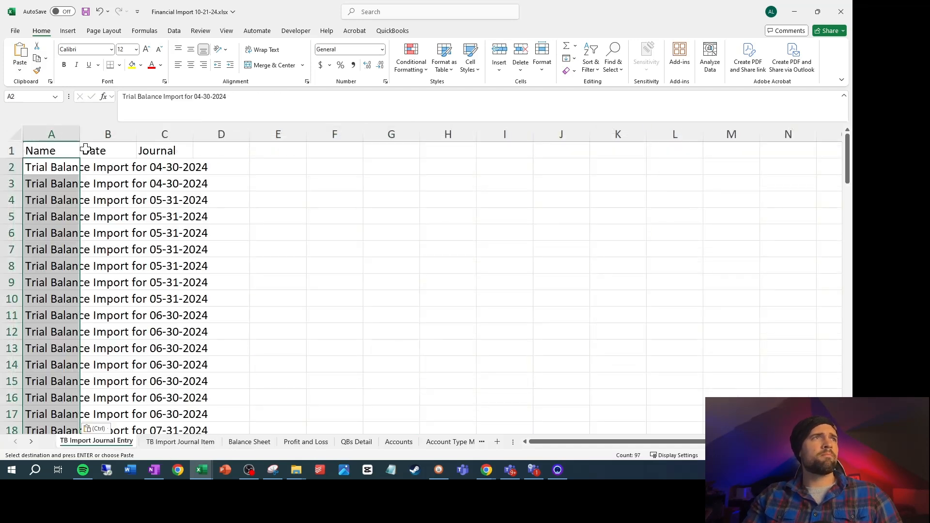
double_click(80, 135)
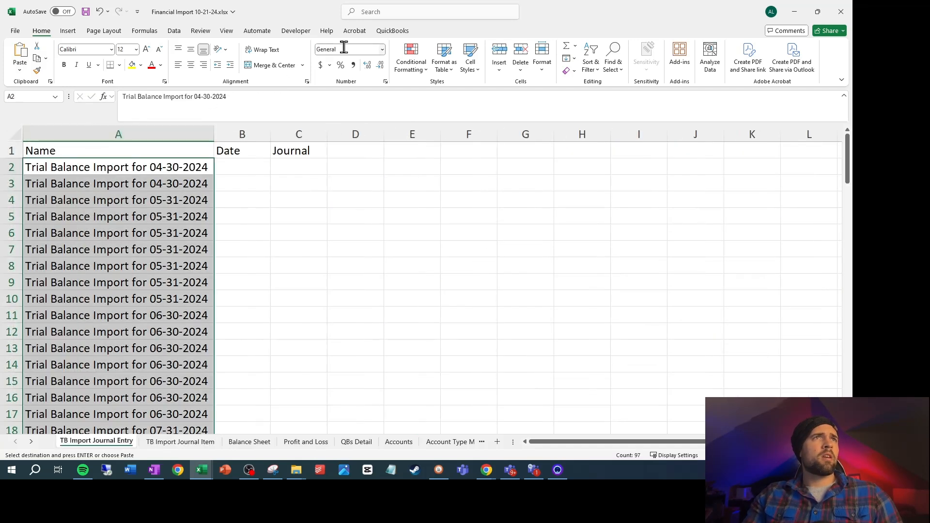
Remove duplicates from the pasted names in column A only, continuing with the current selection and no header row
click(175, 31)
click(577, 58)
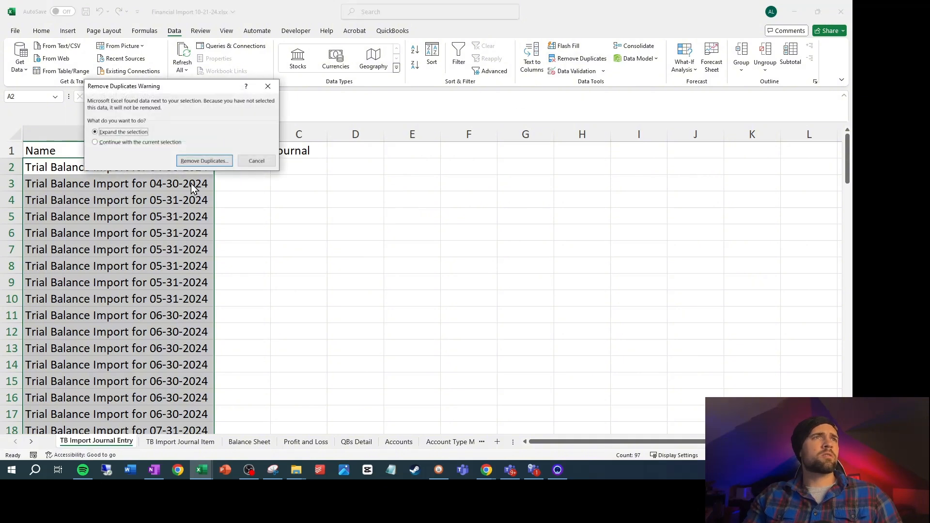
click(170, 142)
click(204, 161)
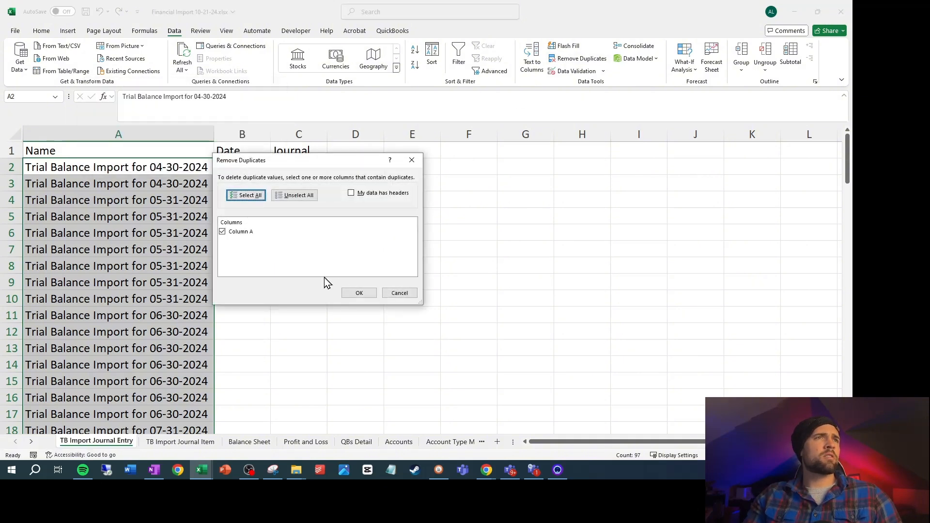
click(358, 291)
click(429, 265)
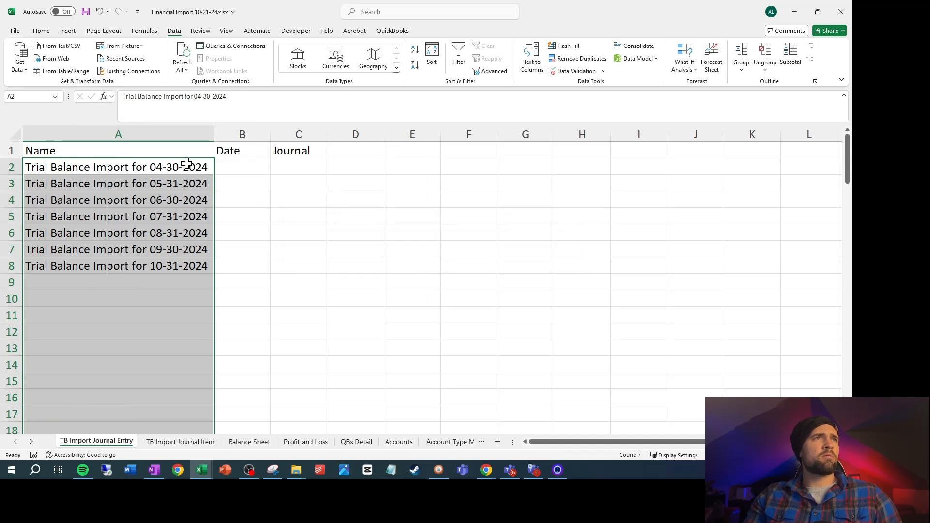
Enter the month-end dates 4/30, 5/31, 6/30 and 7/31 in B2:B5 to match the journal entry names
drag(186, 165, 194, 264)
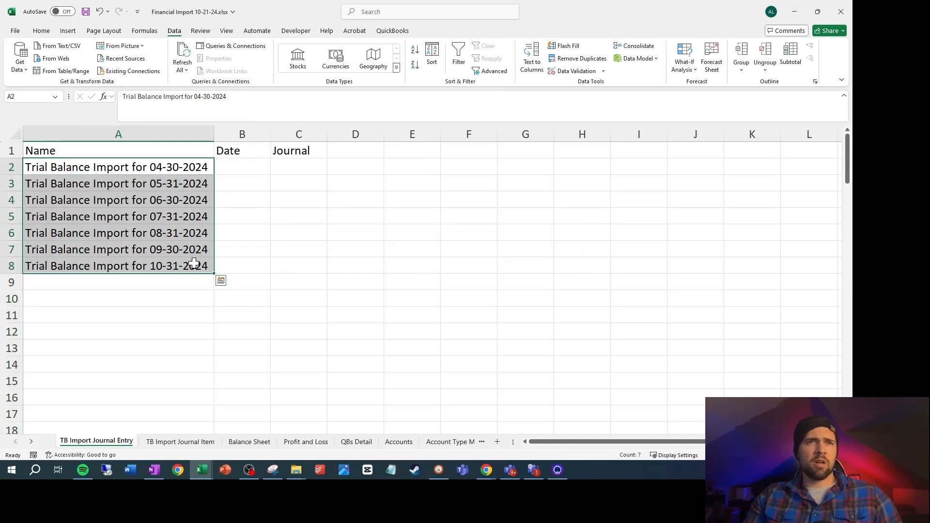
click(233, 200)
click(239, 167)
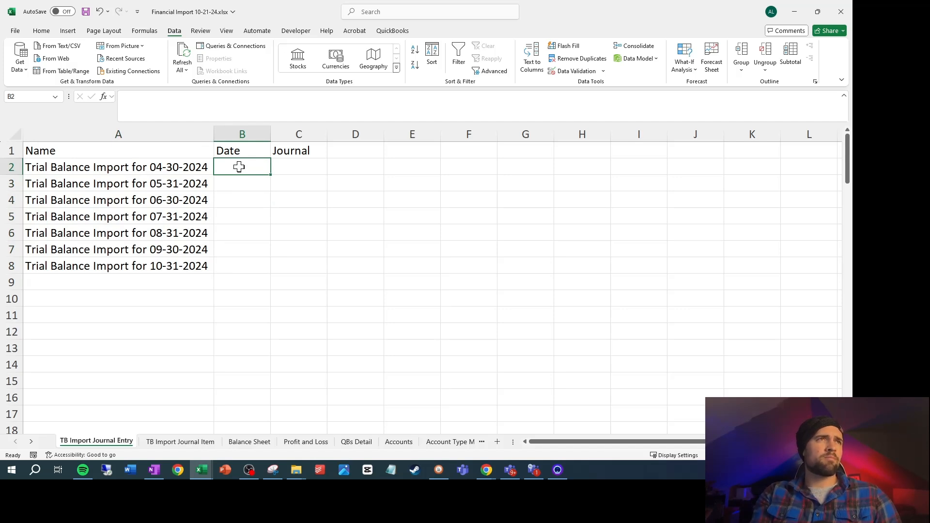
text(4/3)
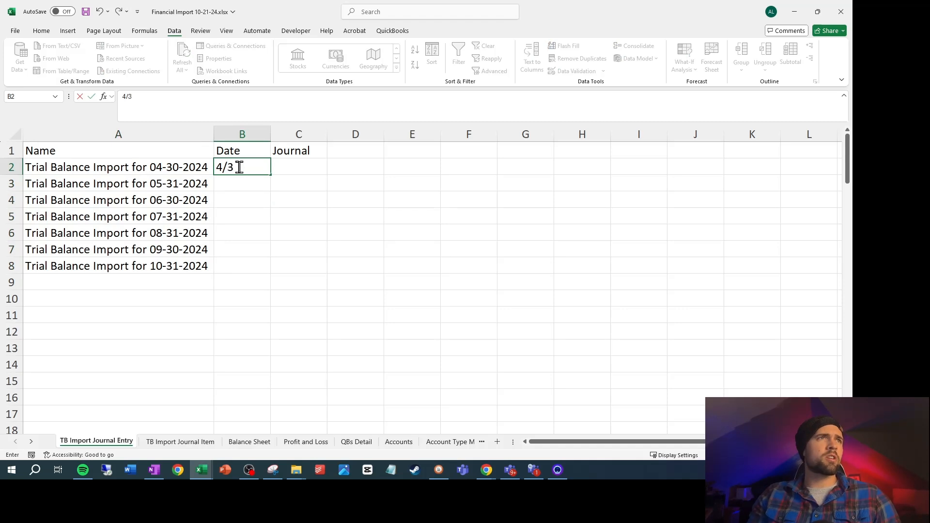
text(0)
key(Return)
text(5/31)
key(Return)
text(6)
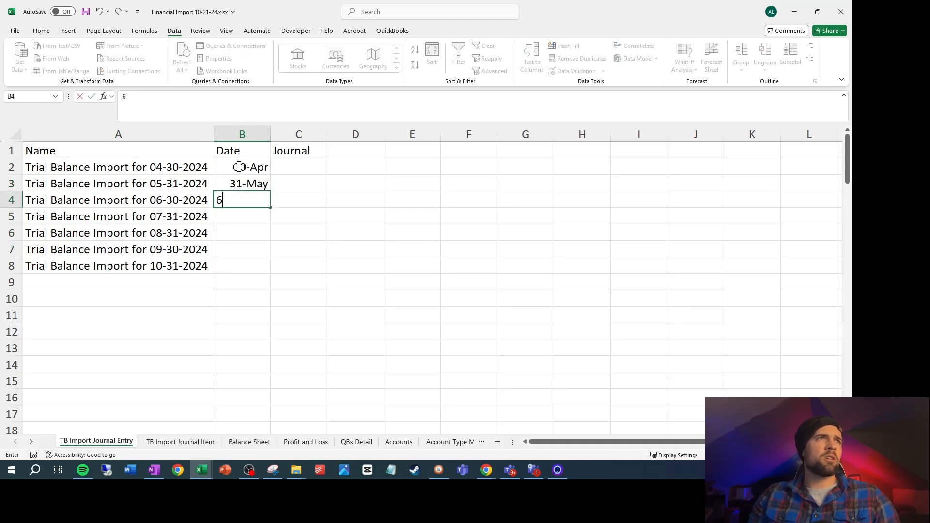
text(/30)
key(Return)
text(7/31)
key(Return)
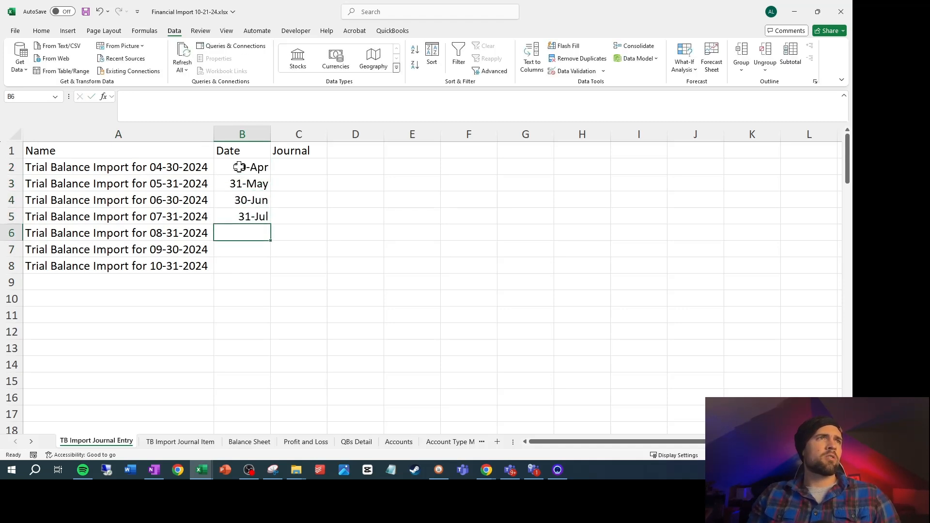
Enter the month-end dates 8/31, 9/30 and 10/31 in B6:B8
text(08/31)
key(Return)
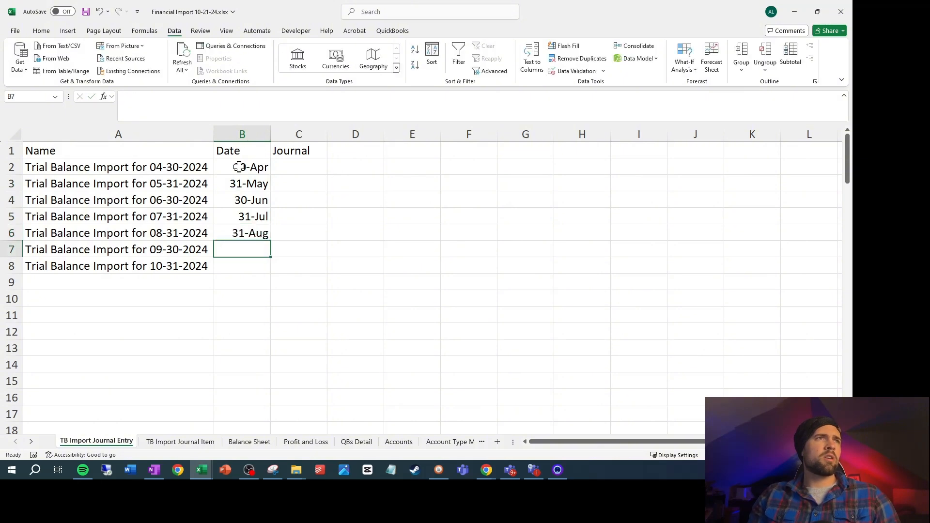
text(9/30)
key(Return)
text(10/31)
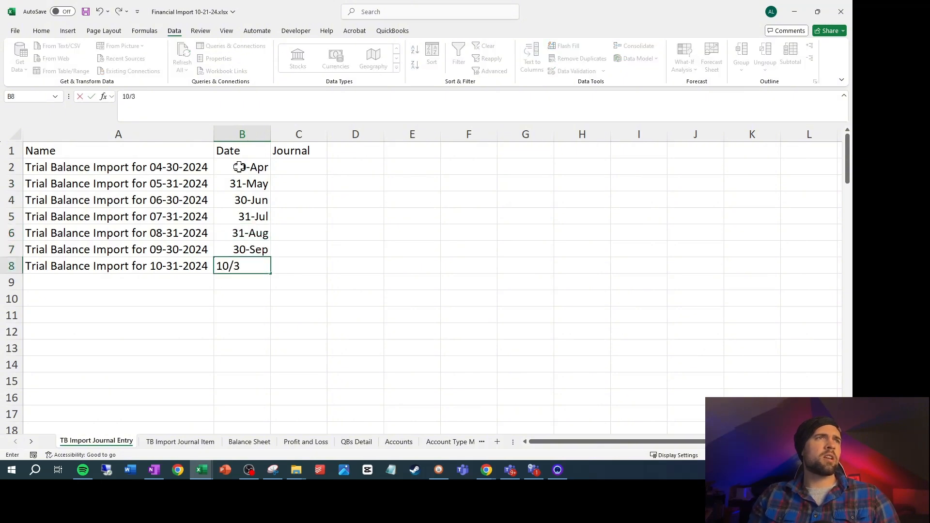
key(Return)
Format the month-end dates in B2:B8 with the Short Date number format
click(239, 166)
drag(239, 167, 251, 267)
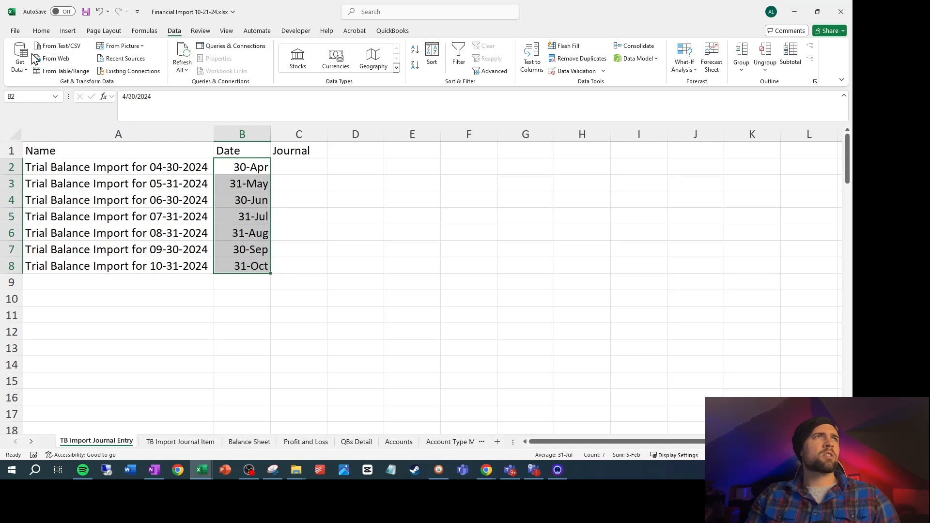
click(41, 30)
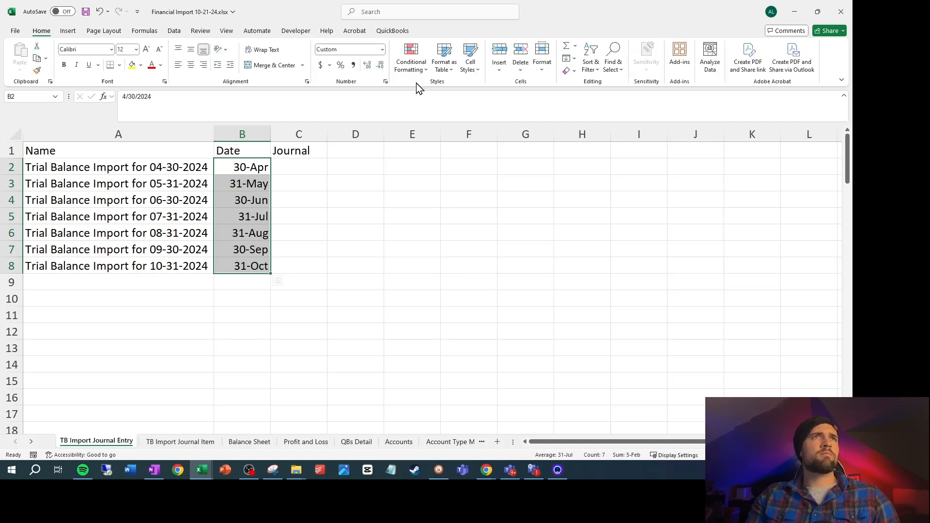
click(382, 49)
click(366, 166)
Enter "Historical Entries" in the Journal column at C2, fill it down to C8 and autofit column C
click(318, 169)
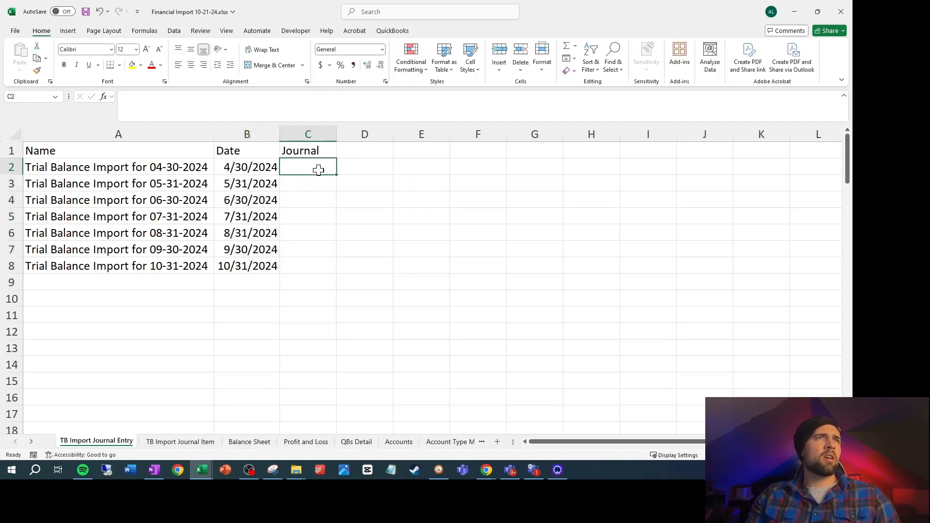
text(Historic)
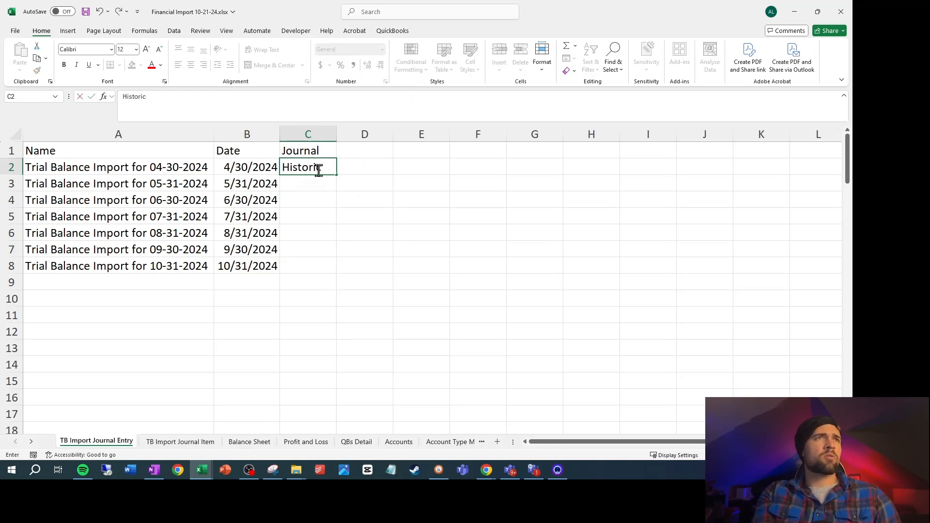
text(al Entries)
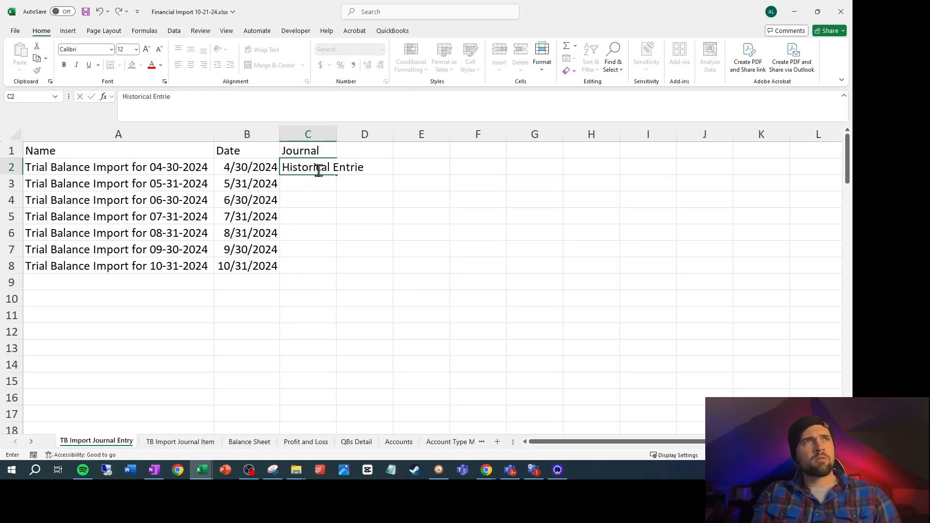
key(Return)
click(318, 170)
key(Left)
key(ctrl+Down)
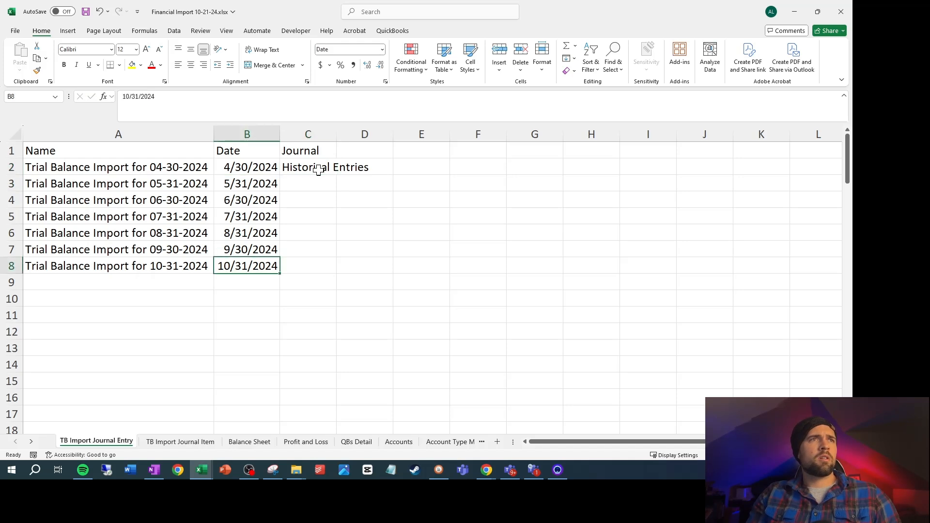
key(Right)
key(ctrl+shift+Up)
key(ctrl+d)
double_click(338, 138)
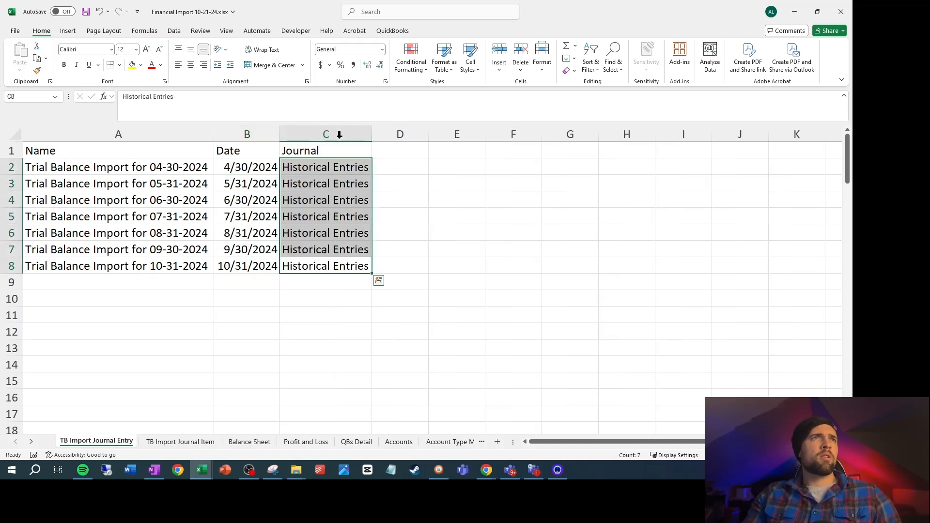
Add the header "Check" in D1
click(400, 151)
text(Checkl)
key(BackSpace)
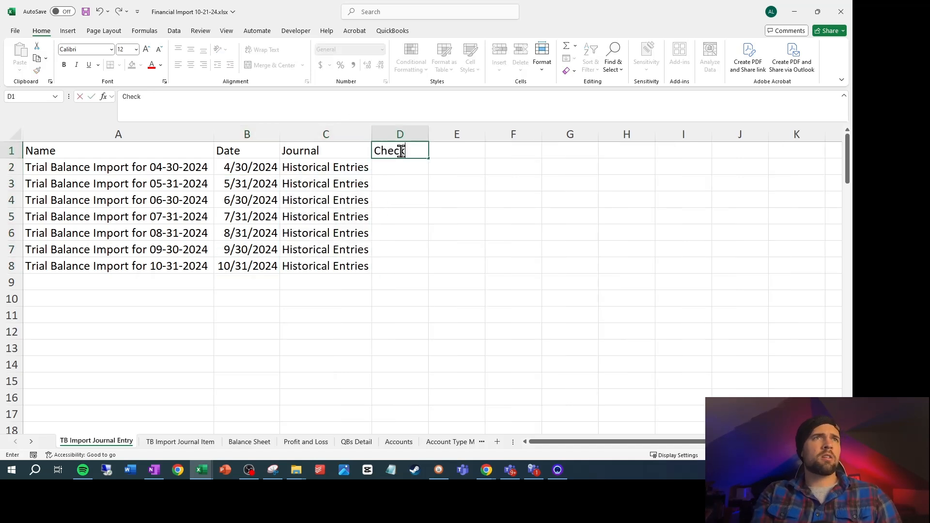
key(Return)
Enter a SUMIF in D2 with TB Import Journal Item F:F as range, D:D as sum range and an empty criterion
text(=sumif)
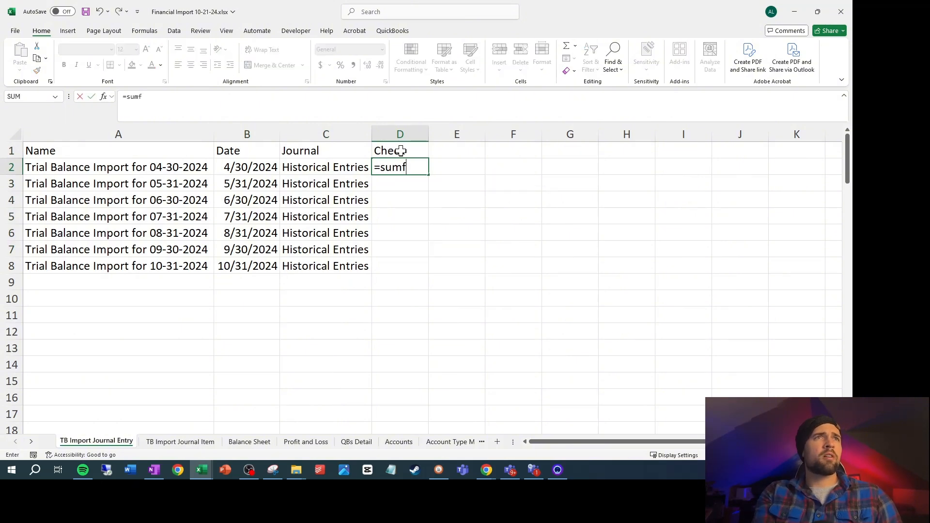
key(BackSpace)
text(if()
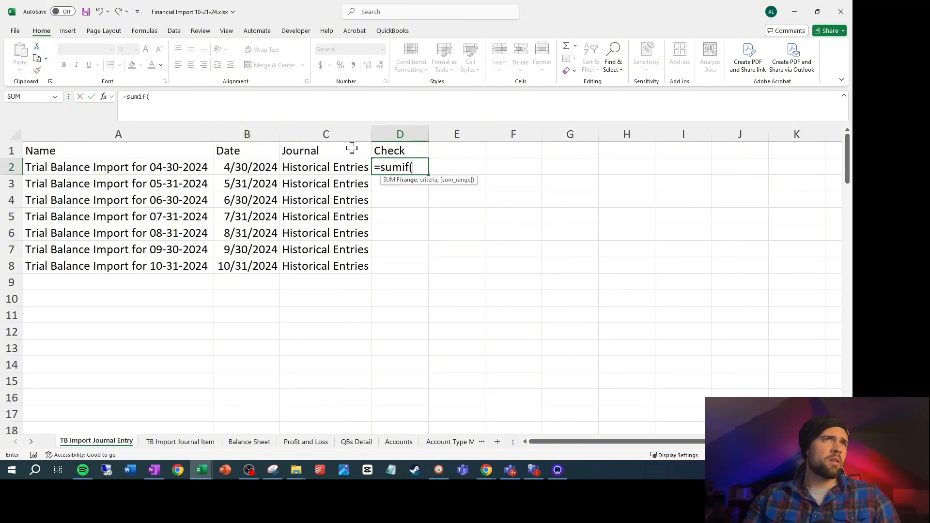
click(179, 442)
click(339, 129)
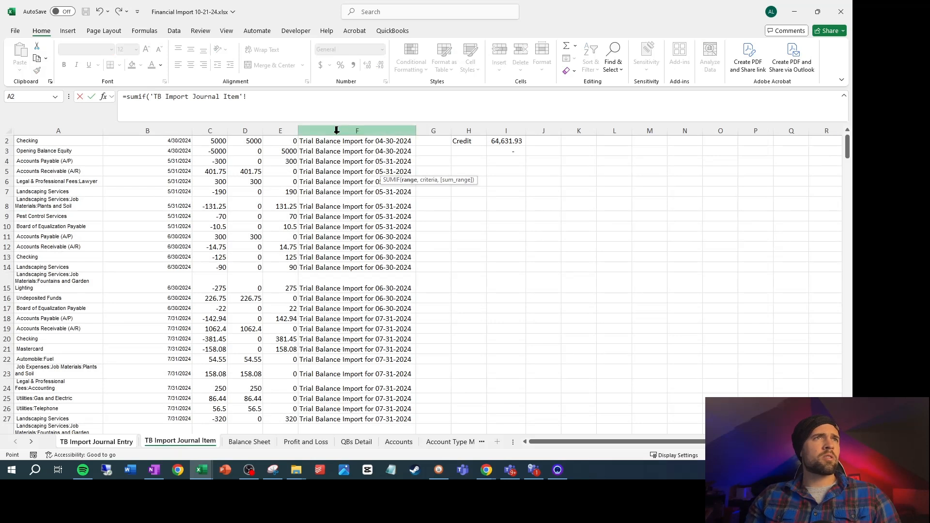
text(,)
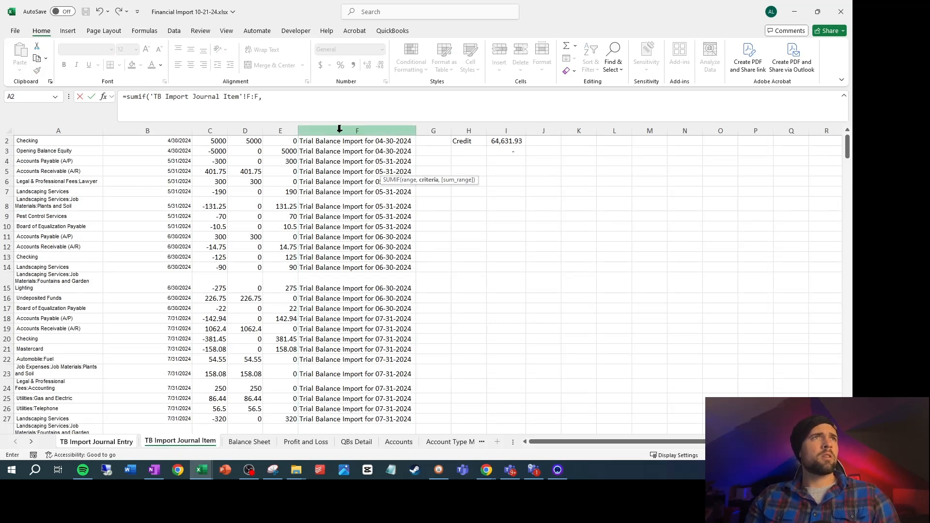
text(,)
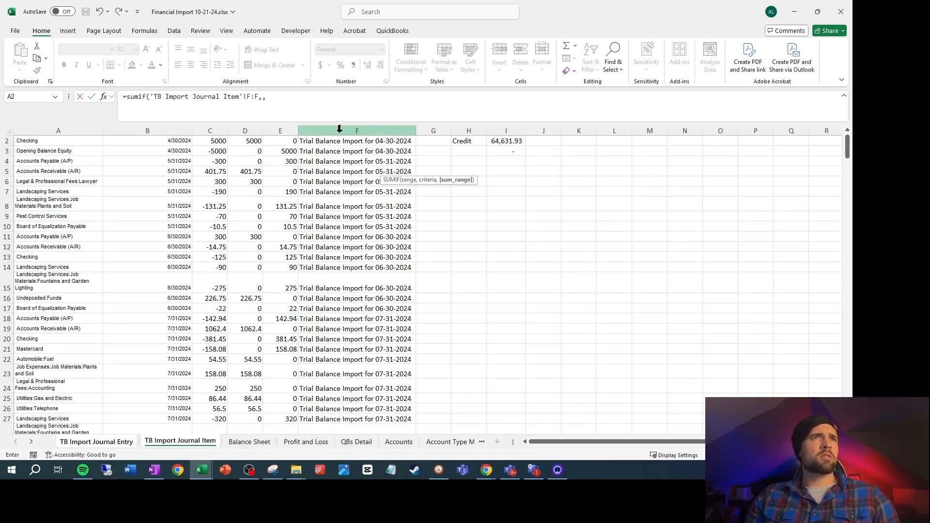
scroll(267, 200, up, 1)
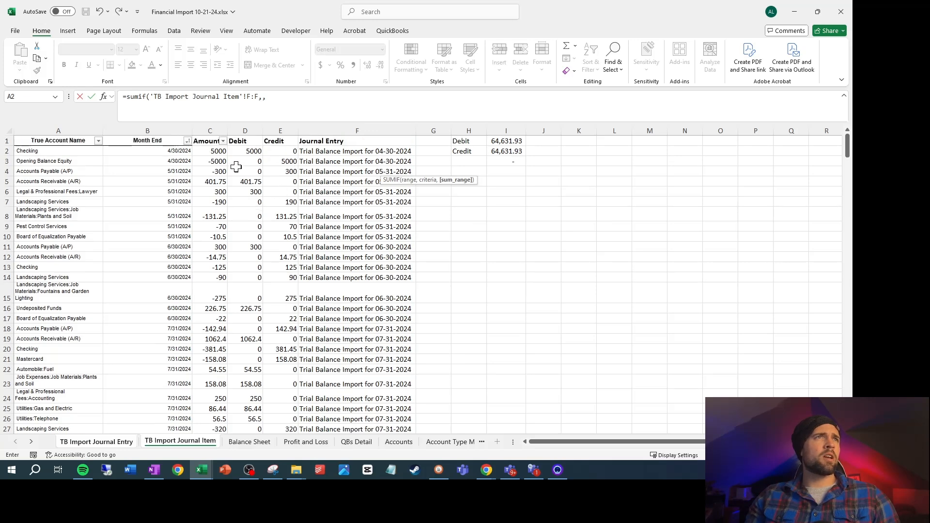
click(256, 130)
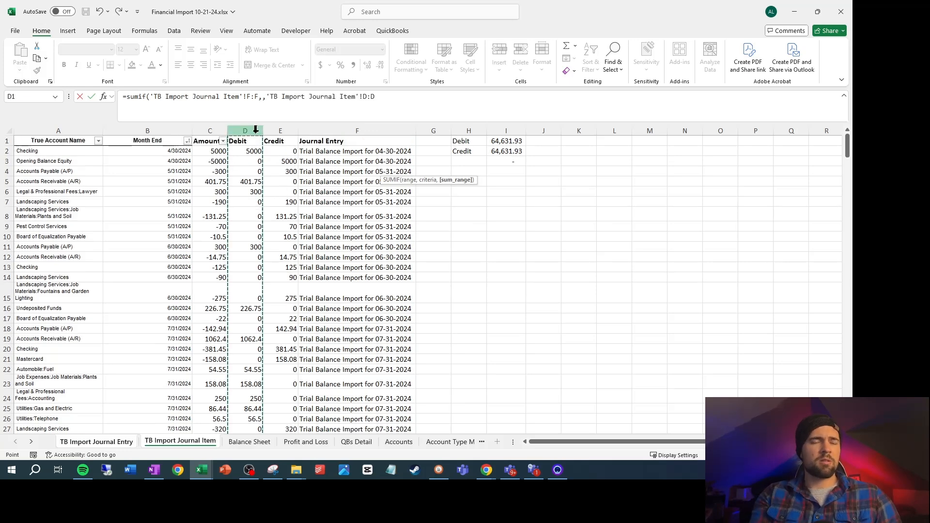
key(Return)
Set the criterion of the SUMIF in D2 to the journal entry name in A2
click(385, 167)
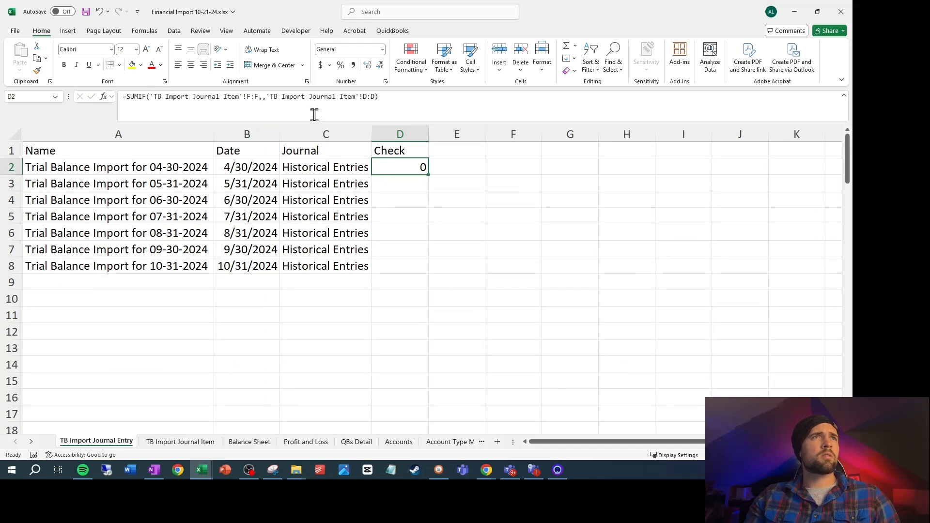
click(263, 97)
click(146, 165)
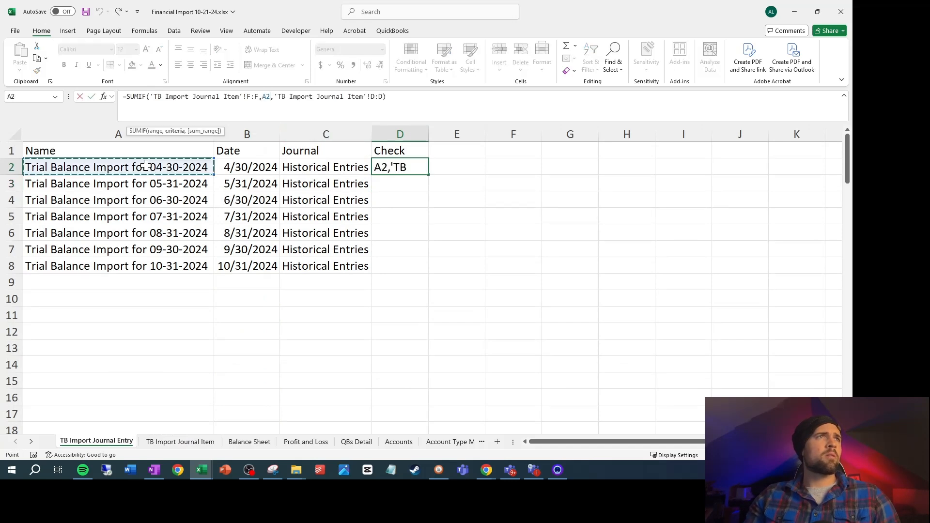
key(Return)
Fill the D2 SUMIF formula down through D8 and save the workbook
key(Left)
key(Up)
key(ctrl+Down)
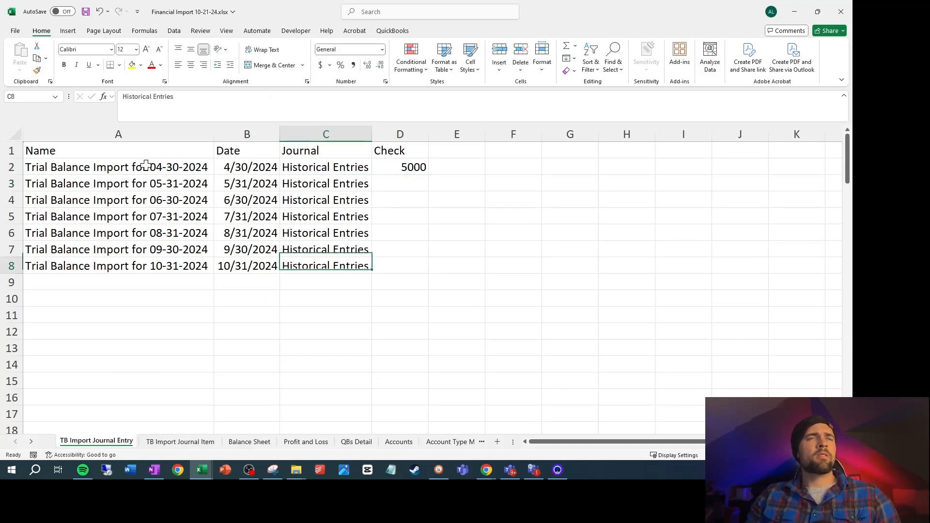
key(Right)
key(ctrl+shift+Up)
key(ctrl+d)
key(ctrl+s)
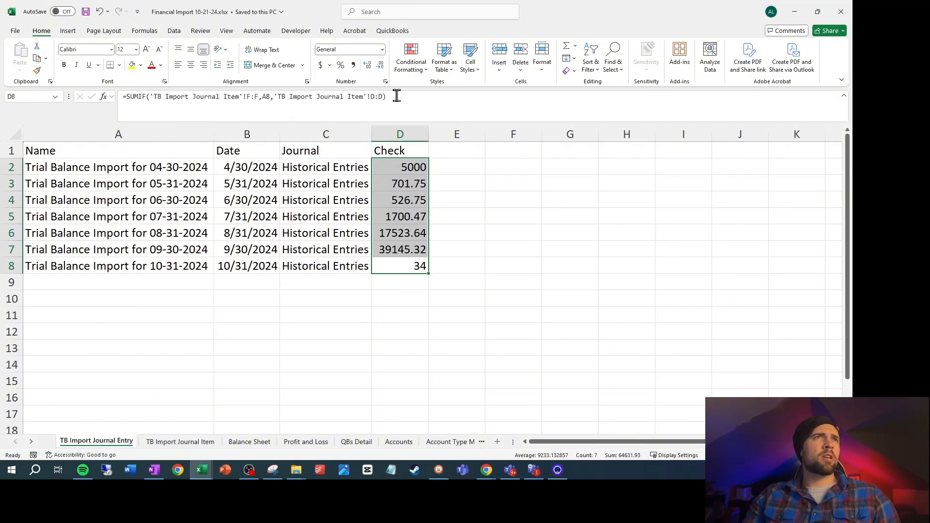
Extend the formula in D8 by subtracting a pasted copy of its own SUMIF expression
click(397, 96)
text(-)
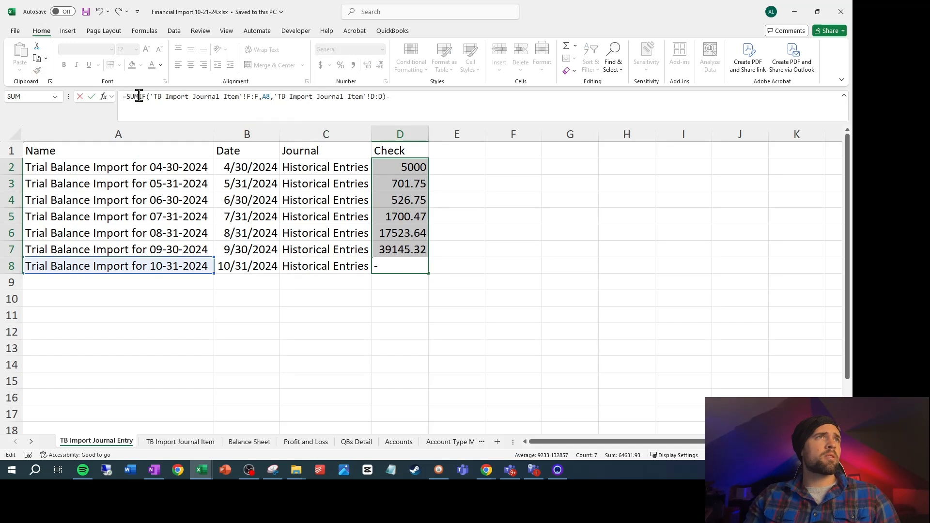
drag(139, 97, 382, 95)
key(ctrl+c)
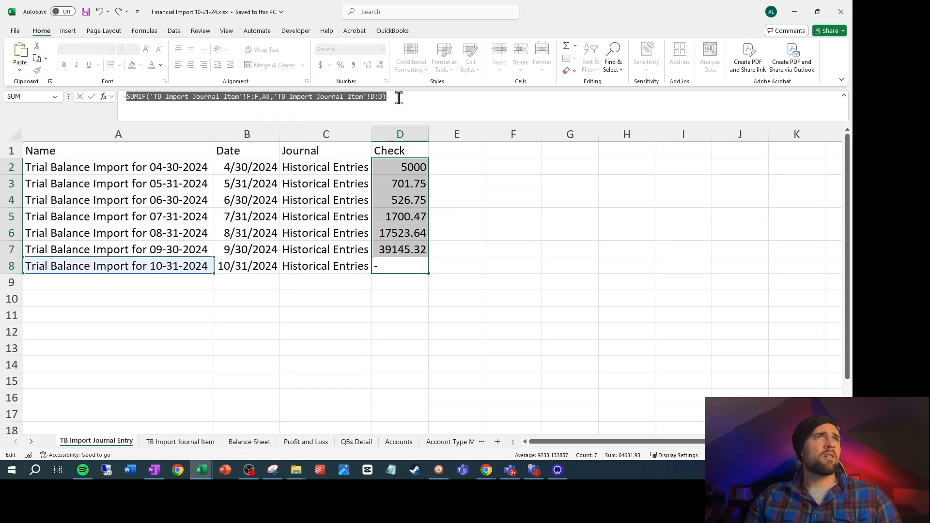
click(396, 95)
text(-)
key(ctrl+v)
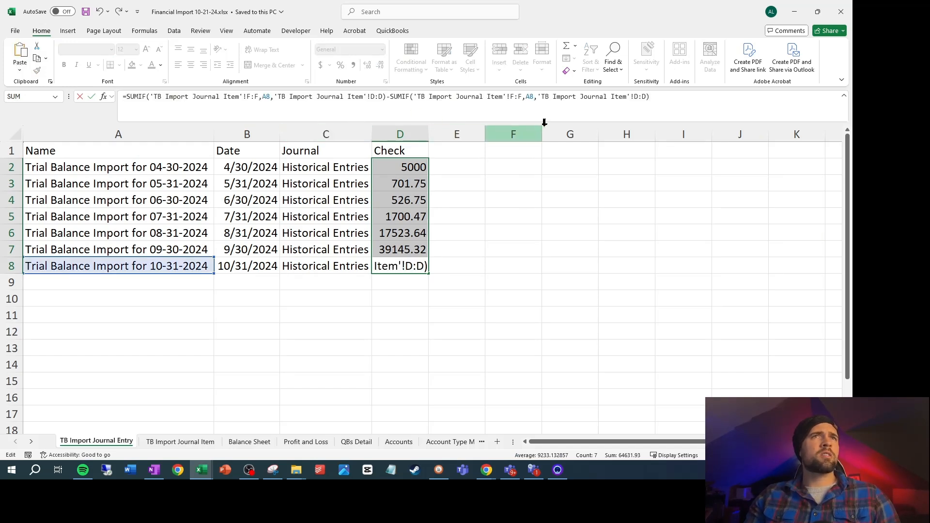
Change the sum range of the second SUMIF in D8 to the Credit column E:E
click(637, 97)
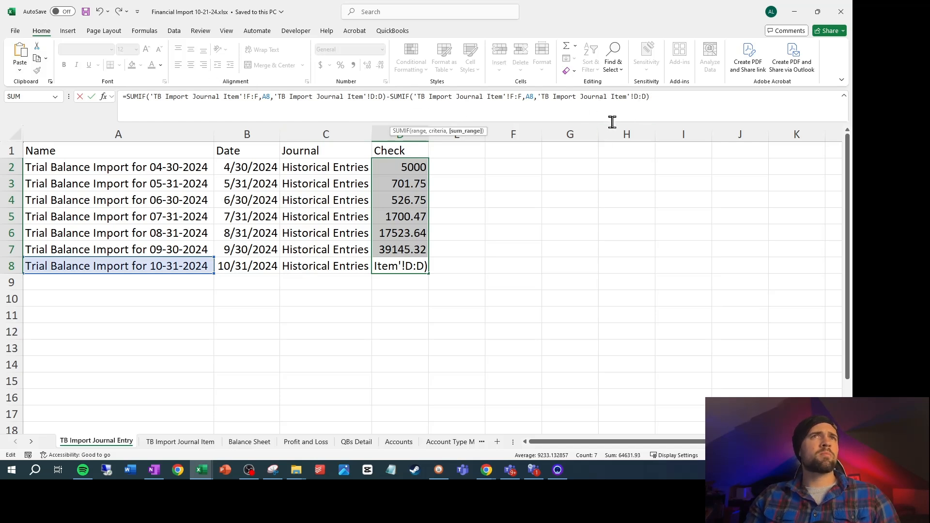
key(BackSpace)
text(E)
key(Delete)
text(E)
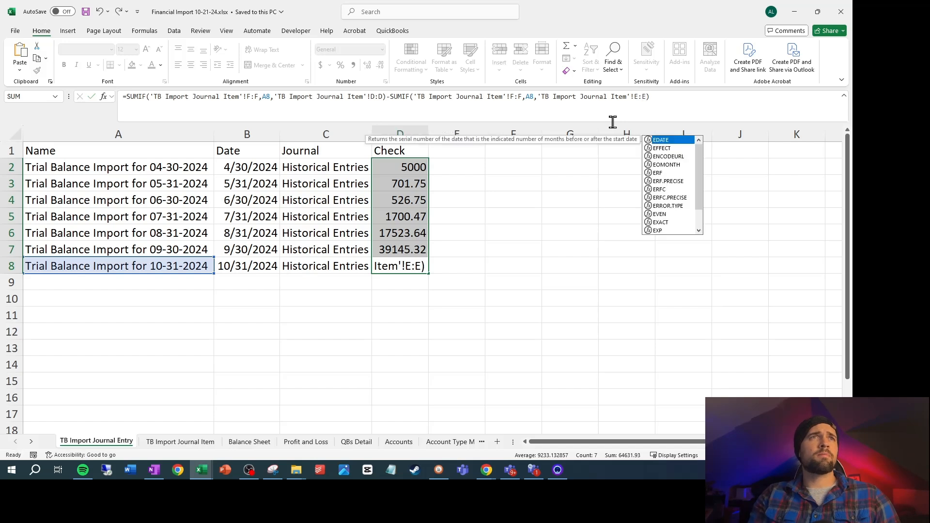
key(Return)
Copy the debit-minus-credit formula from D8 into the whole Check column, D2:D8
key(Down)
key(Down)
key(Down)
key(Down)
key(Down)
key(Down)
key(ctrl+c)
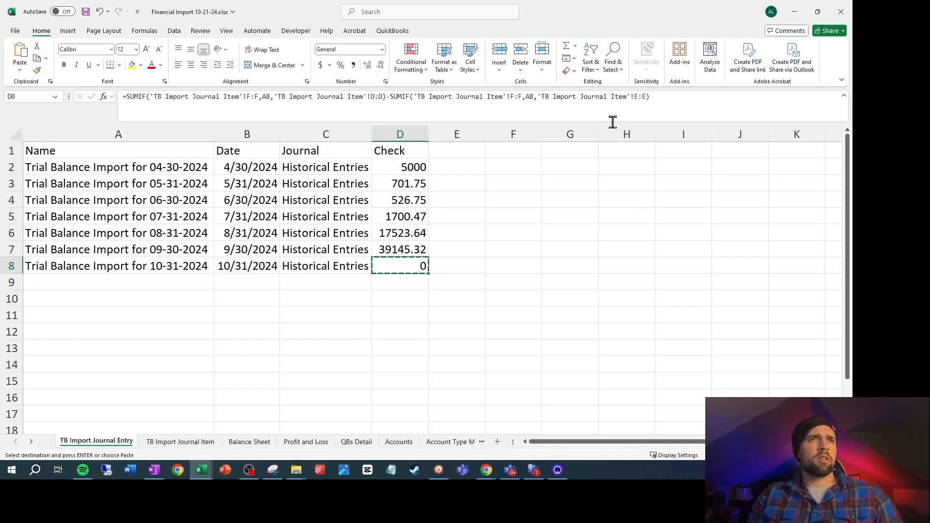
key(Up)
key(Up)
key(Up)
key(Up)
key(Up)
key(Up)
key(ctrl+v)
key(shift+Down)
key(shift+Down)
key(shift+Down)
key(shift+Down)
key(shift+Down)
key(shift+Down)
key(Return)
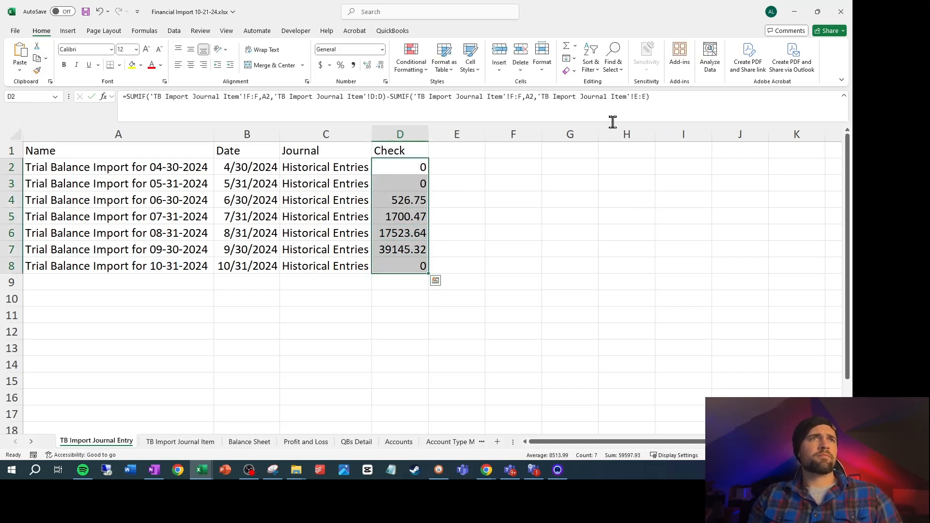
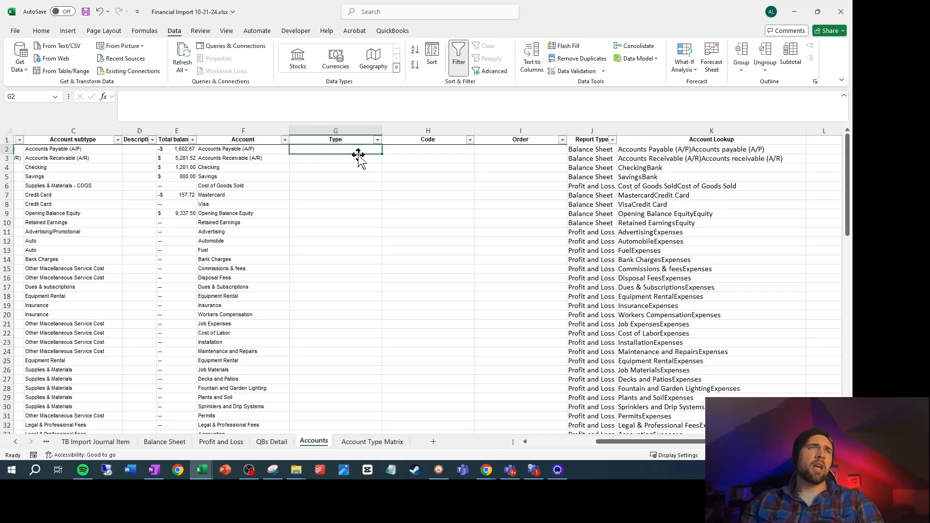
Enter a VLOOKUP in G2 of Accounts that finds B2 in 'Account Type Matrix'!$A$1:$E$15 and returns column 3 with an exact match
text(=)
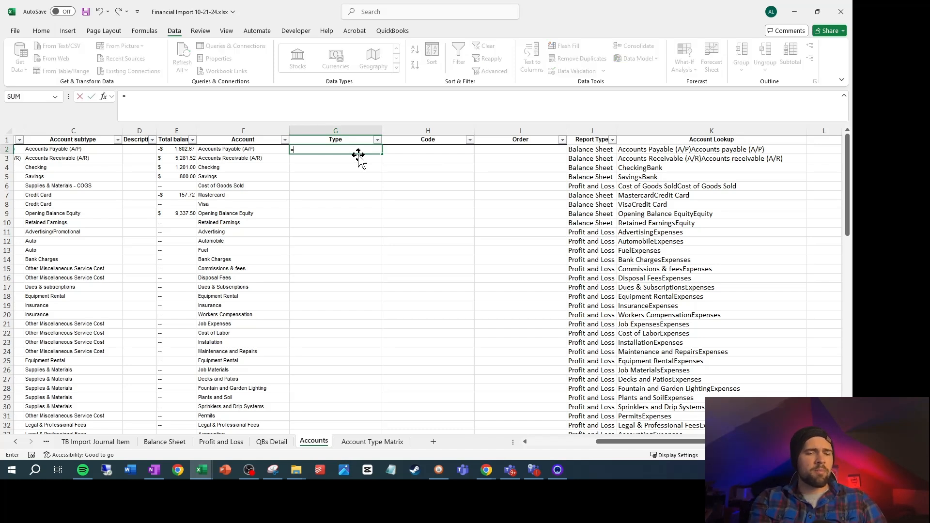
text(vlookup()
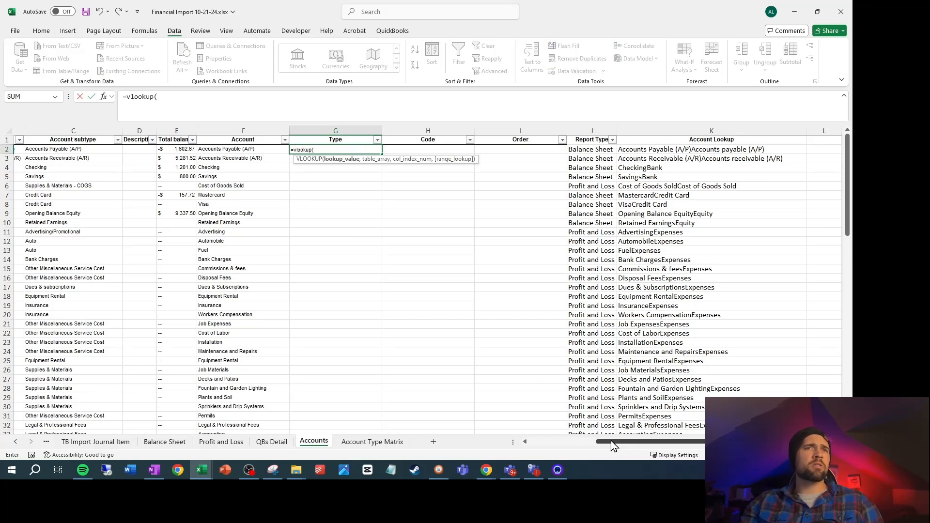
drag(615, 442, 547, 443)
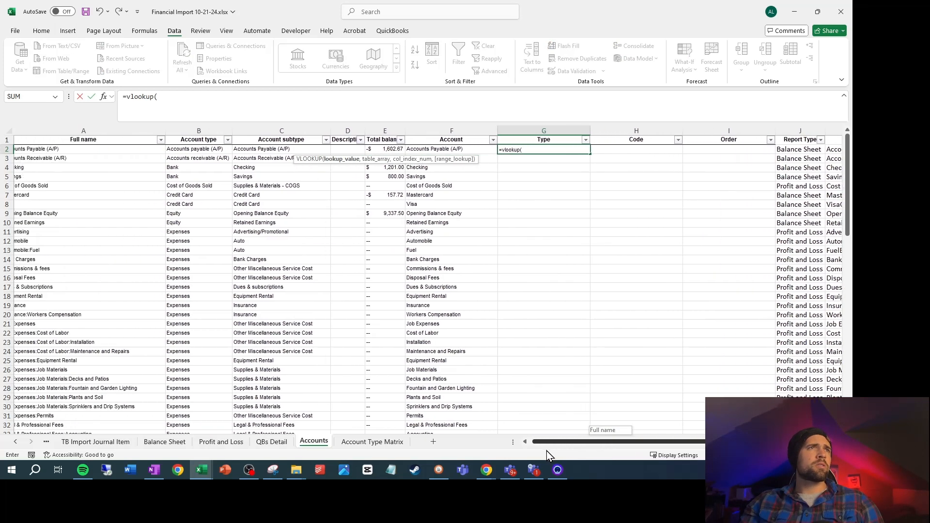
click(215, 149)
text(,)
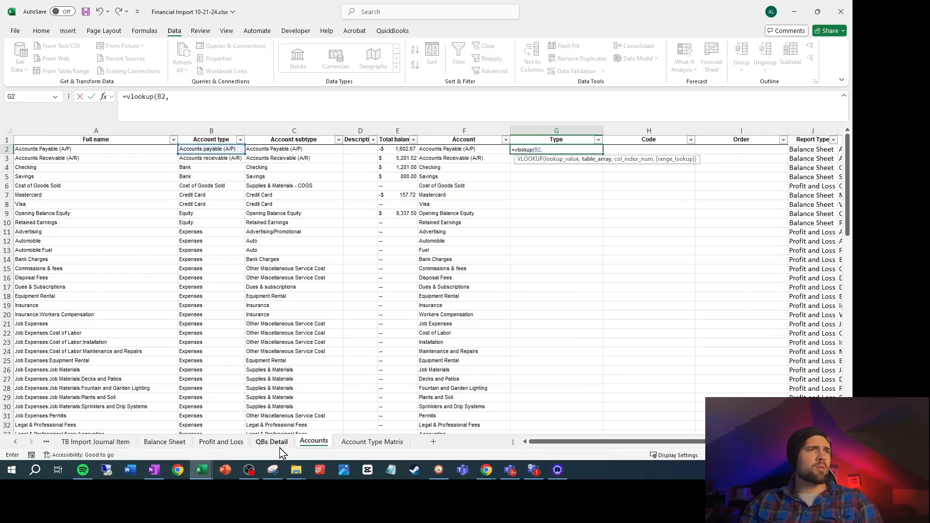
click(394, 442)
drag(85, 154, 510, 397)
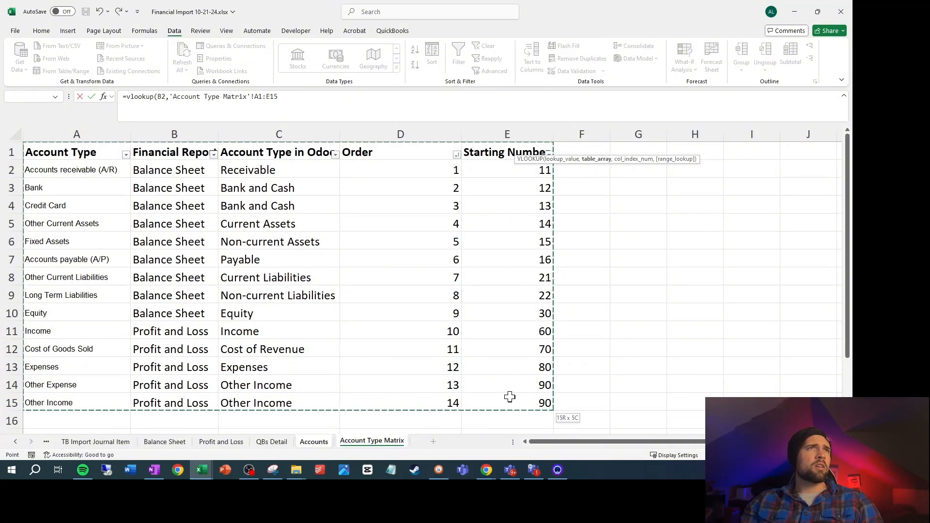
key(F4)
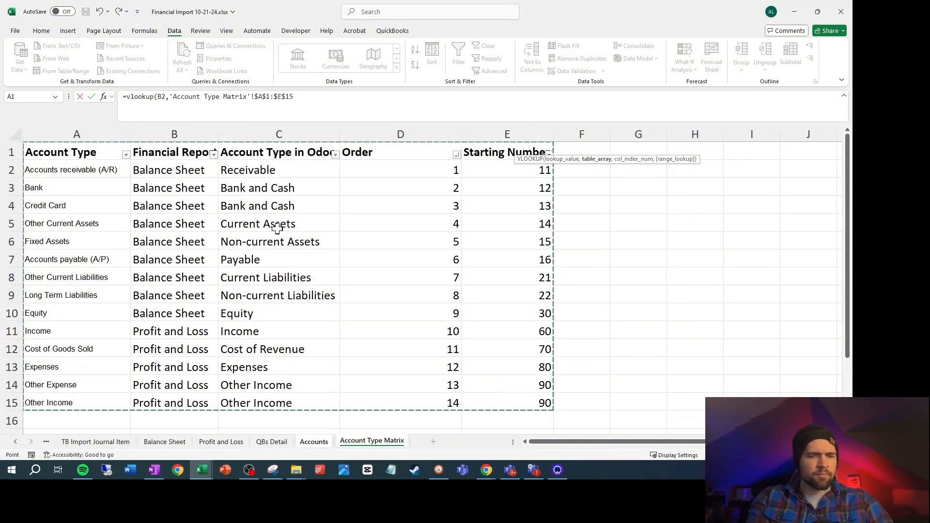
text(,3,false))
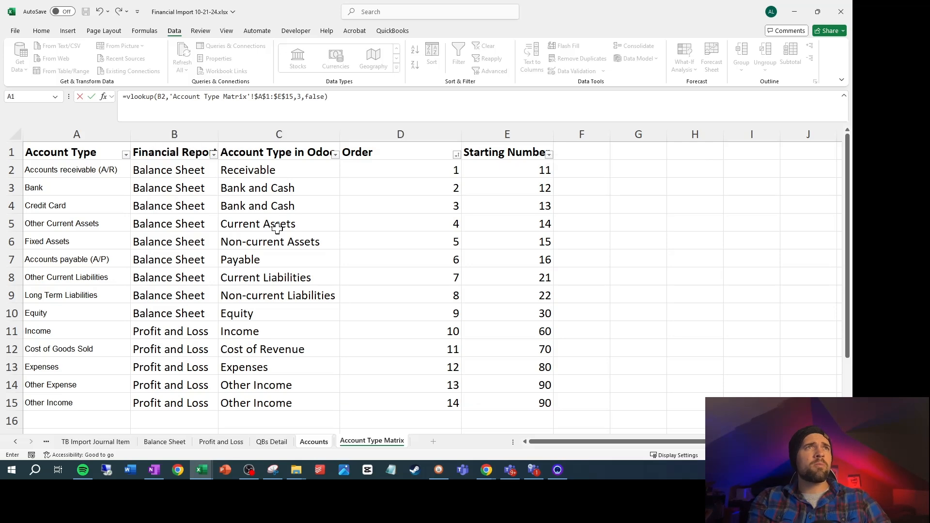
key(Return)
Fill the G2 lookup formula down the whole Type column
key(Up)
key(Left)
key(ctrl+Down)
key(Right)
key(ctrl+shift+Up)
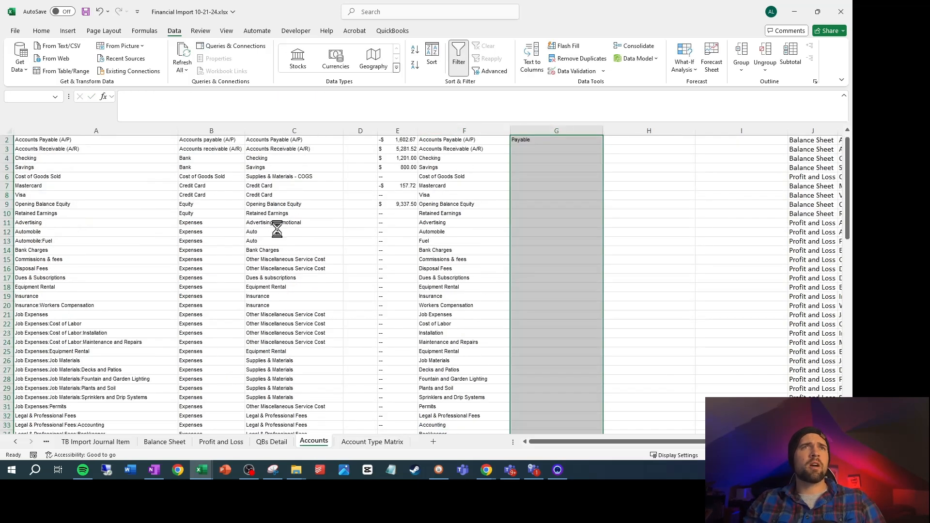
key(ctrl+d)
scroll(521, 277, up, 1)
Insert a new column H before Code and give it the header Prefix
click(657, 148)
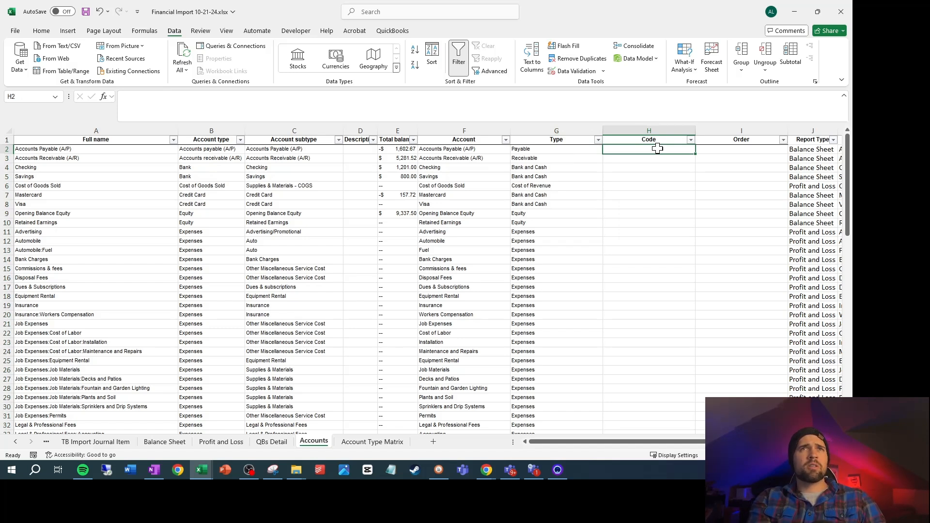
click(722, 151)
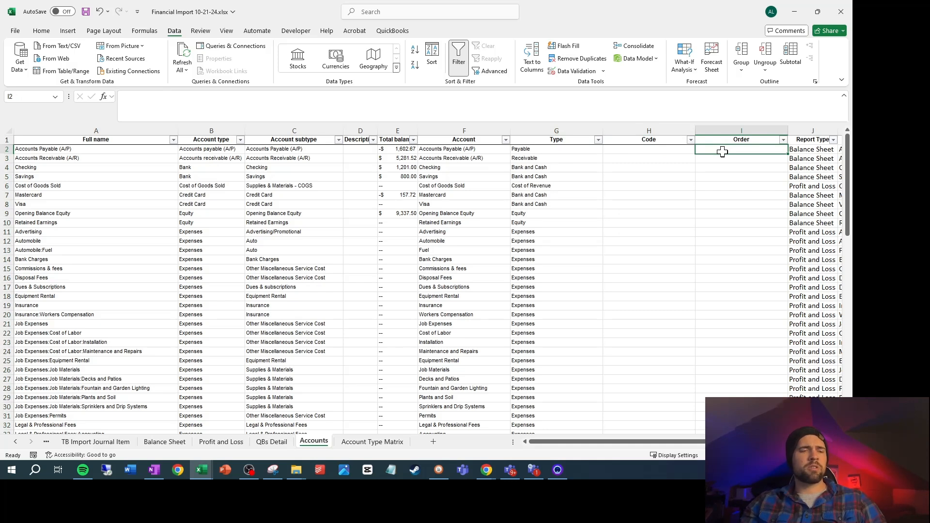
click(634, 131)
right_click(637, 131)
click(672, 237)
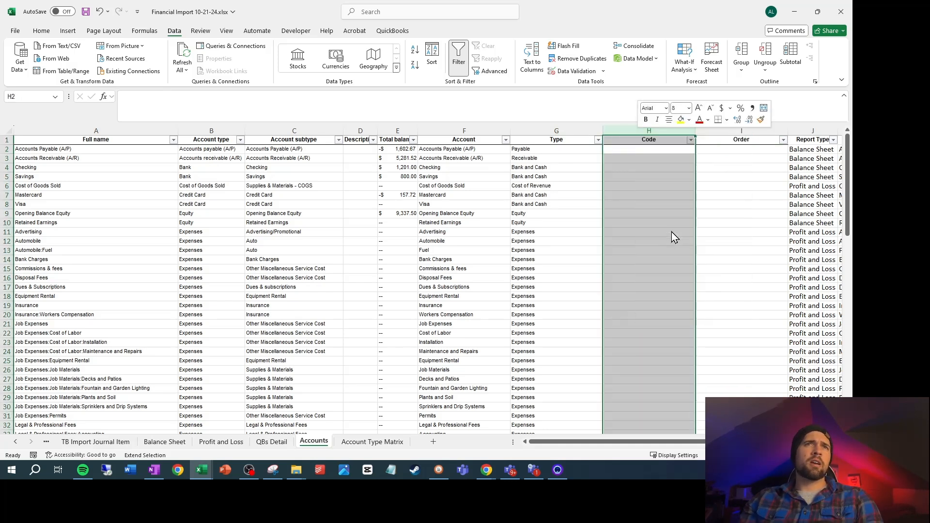
click(626, 139)
text(Pref)
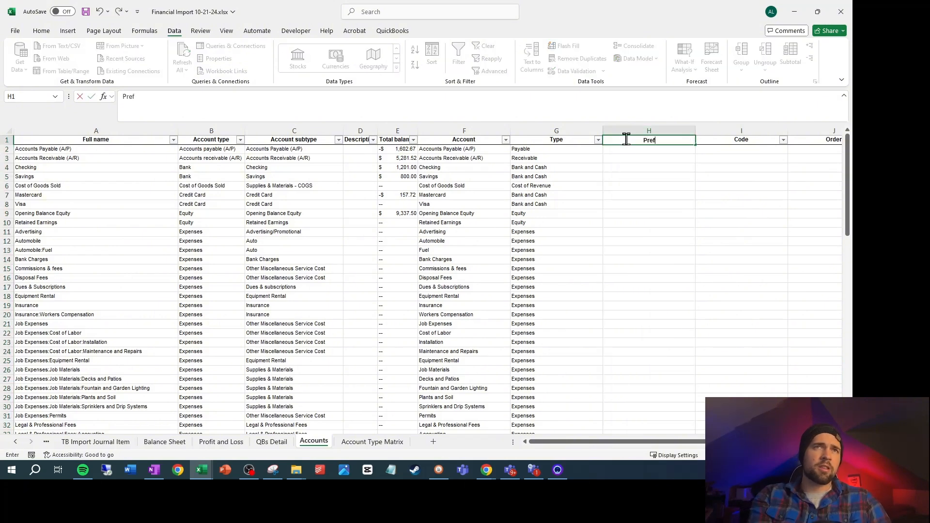
text(ix)
key(Return)
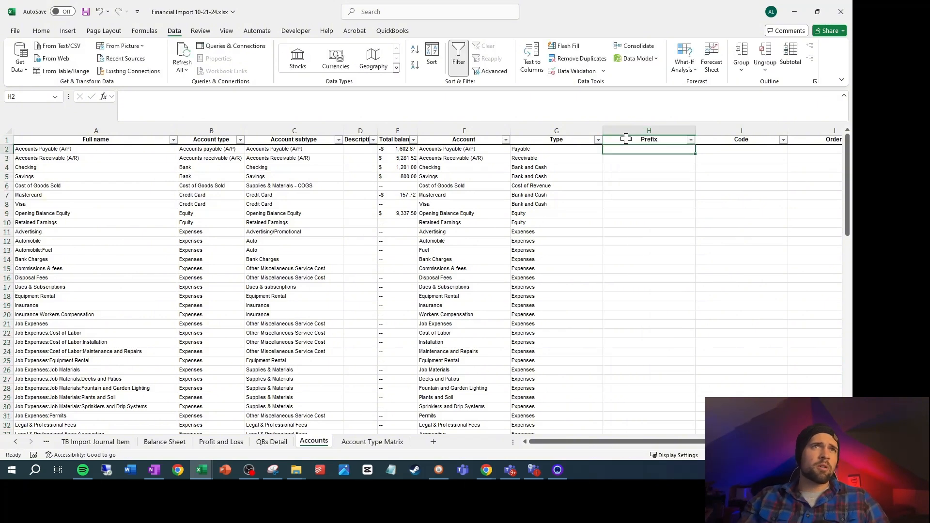
Copy the VLOOKUP formula text from G2 unchanged into H2
click(571, 151)
drag(361, 106, 14, 70)
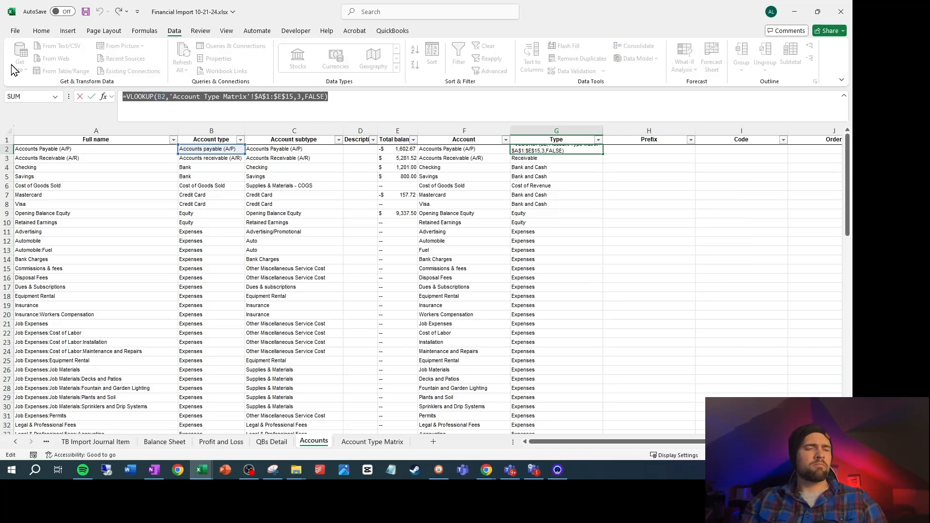
key(ctrl+c)
key(Escape)
click(640, 149)
key(ctrl+v)
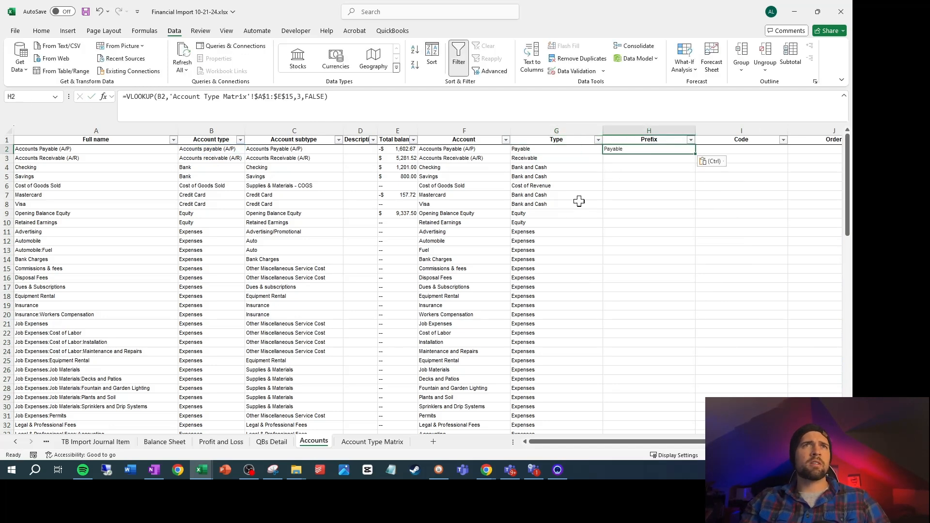
Set the column index of the H2 VLOOKUP to 5 so it returns the Starting Number from Account Type Matrix
click(353, 442)
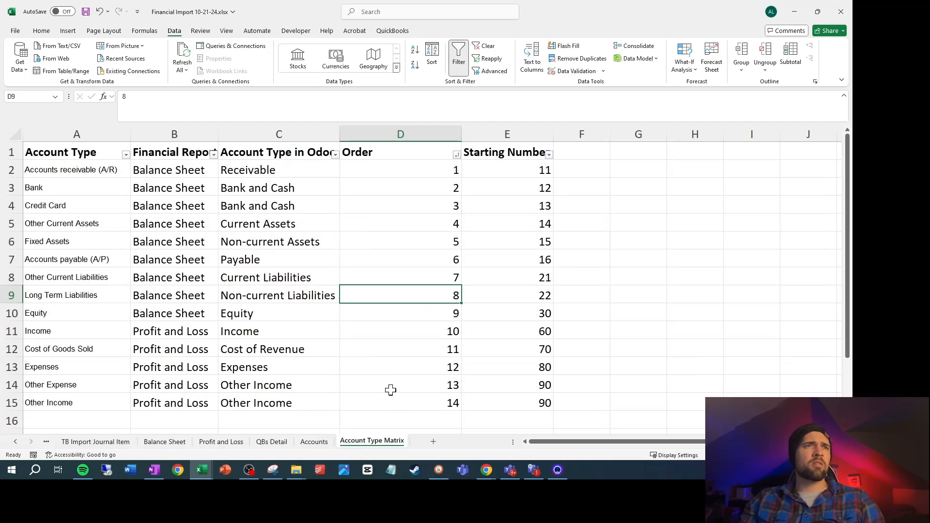
click(321, 443)
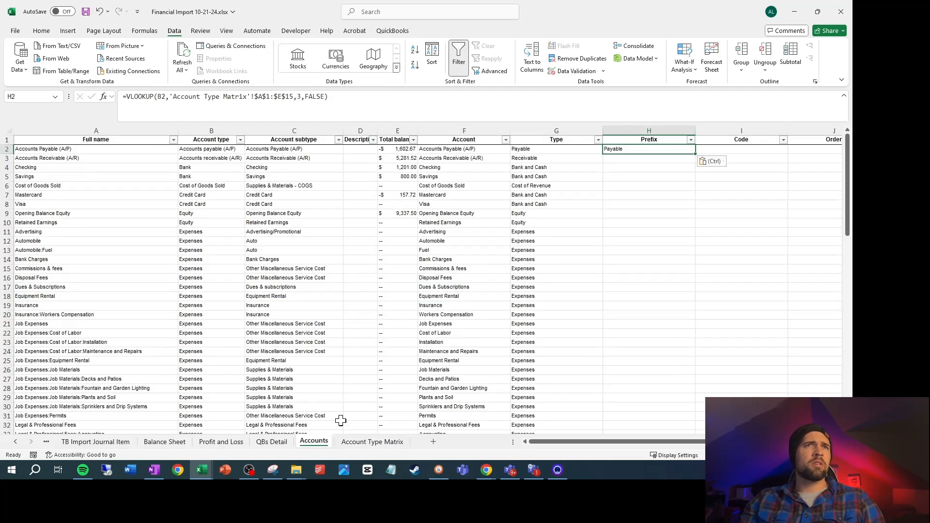
click(300, 95)
key(BackSpace)
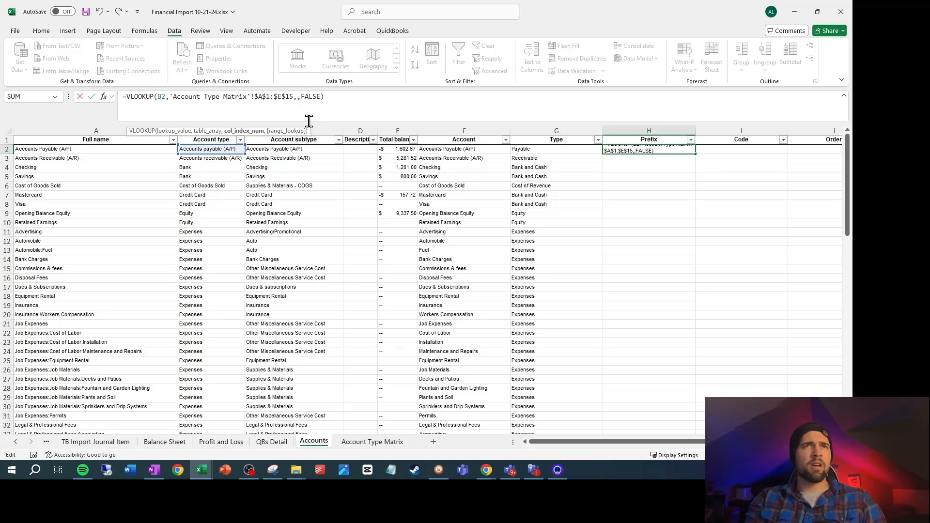
text(4)
key(Return)
Fill the H2 lookup formula down the Prefix column through row 90
key(Up)
key(Right)
key(Right)
key(Right)
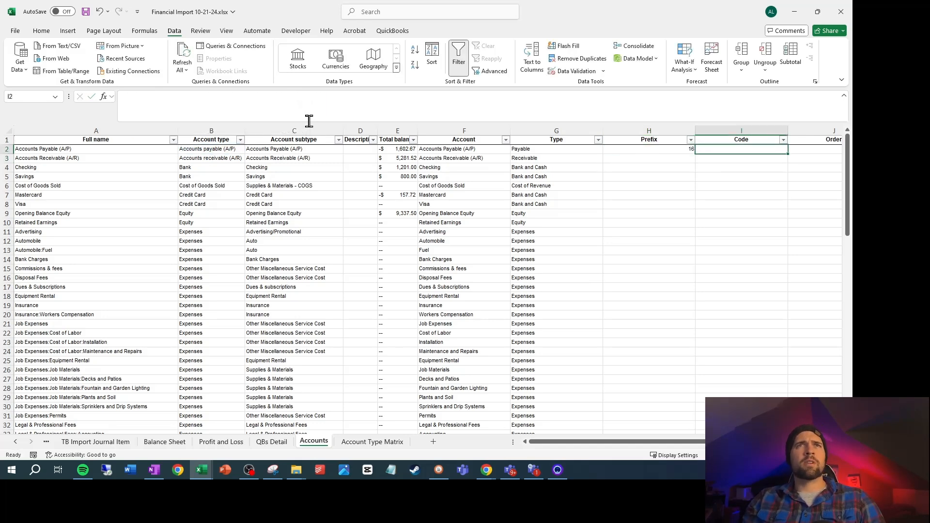
key(Left)
key(Left)
key(Left)
key(Left)
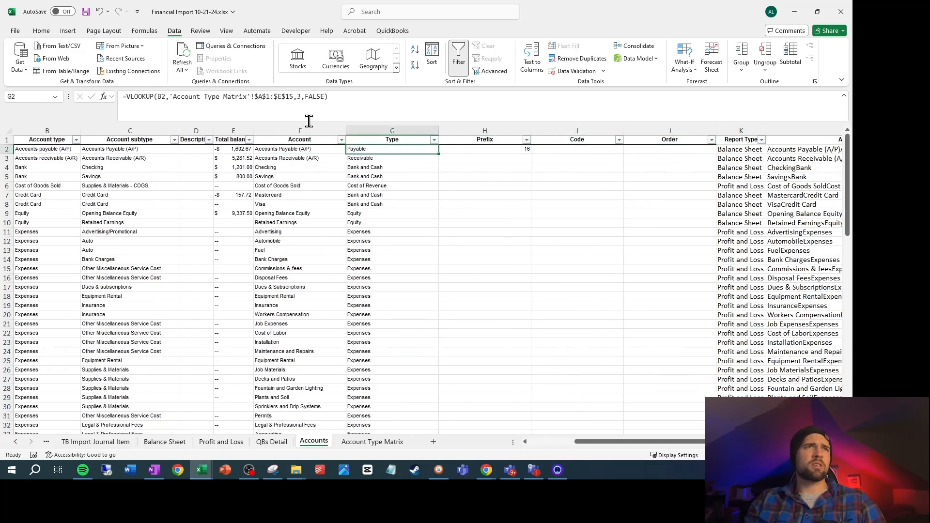
key(ctrl+Down)
key(Right)
key(ctrl+shift+Up)
key(ctrl+d)
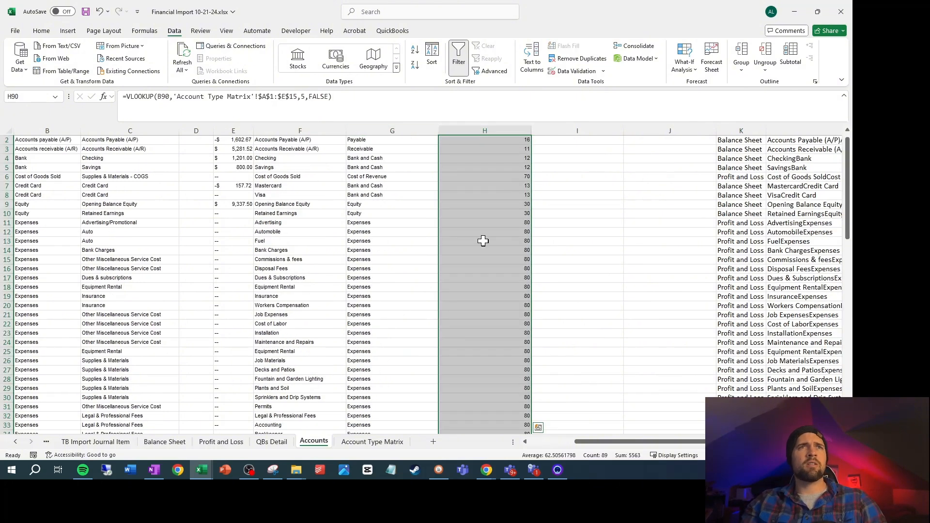
scroll(487, 240, up, 1)
Insert an End Number column before Code and fill it with the formula =MAXIFS($I$1:I1,$H$1:H1,H2)+10 starting in I2
click(614, 221)
shift+right_click(575, 129)
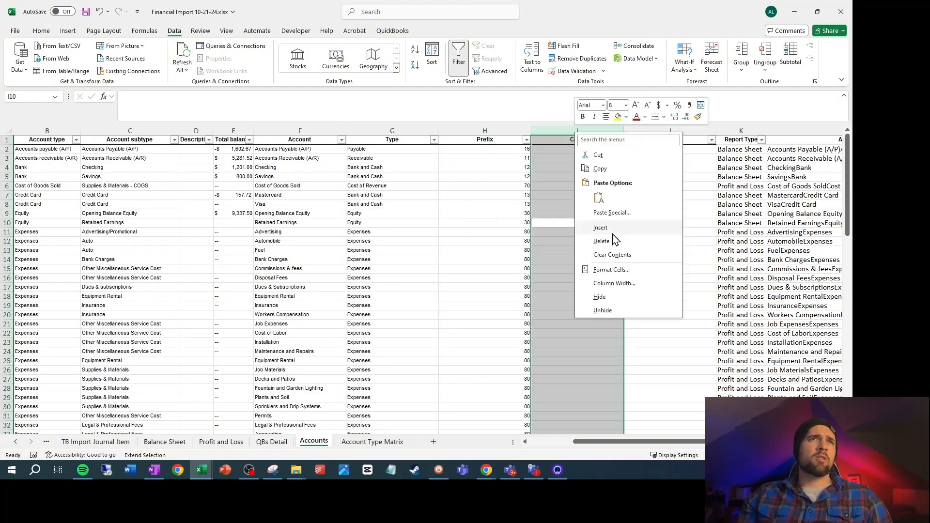
click(613, 239)
click(574, 141)
text(End)
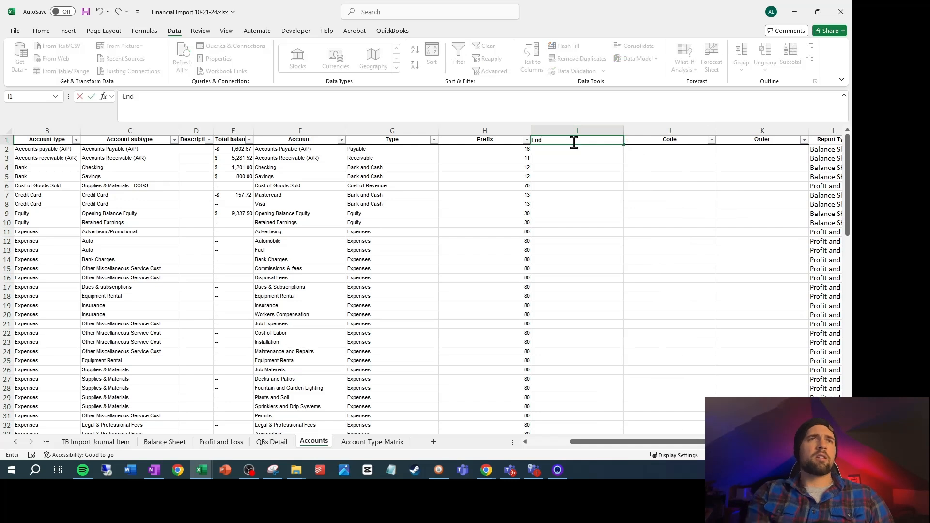
text( Number)
key(Return)
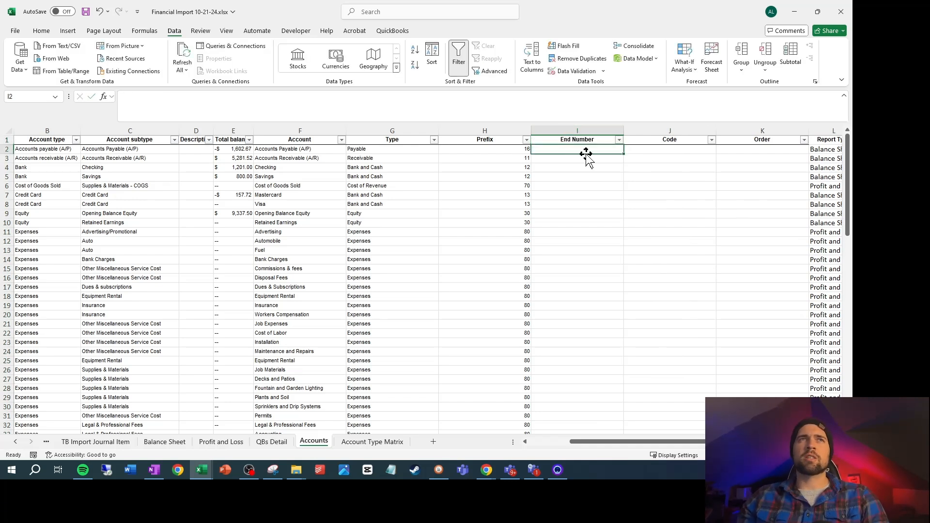
key(ctrl+v)
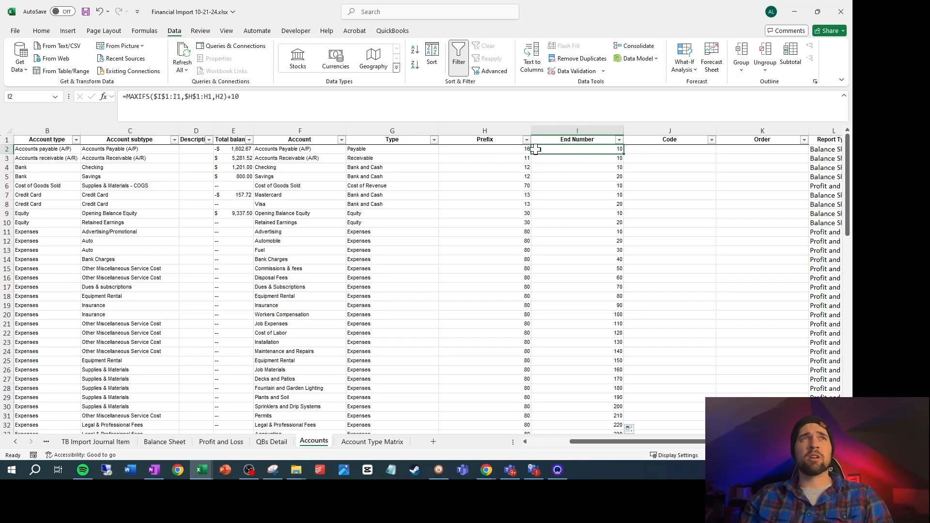
click(685, 148)
click(491, 471)
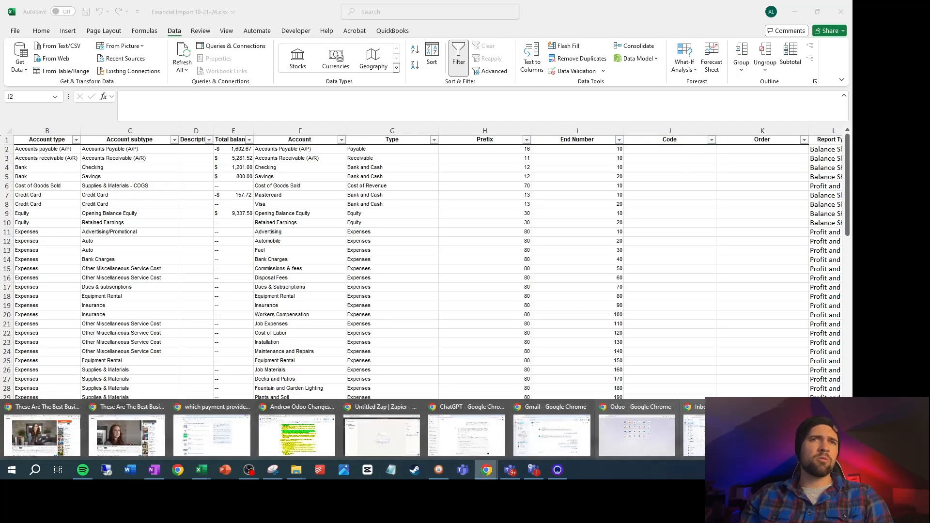
click(721, 429)
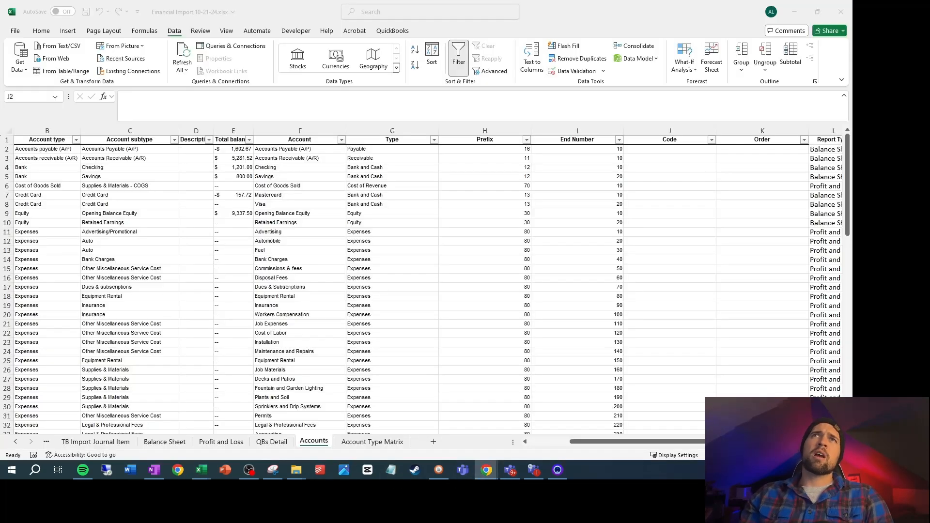
Enter =H2&0&I2 in J2 to build the account code from the prefix, a zero and the end number
click(668, 152)
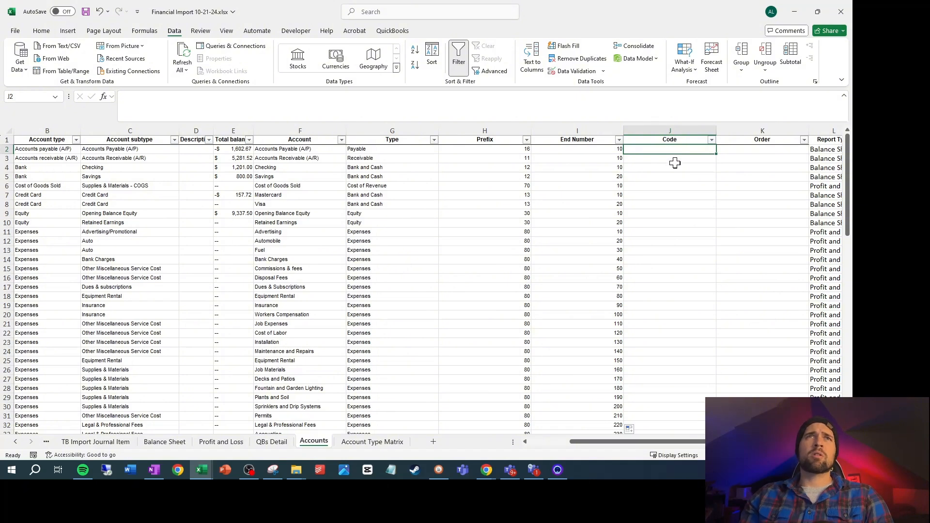
text(=)
key(Left)
key(Left)
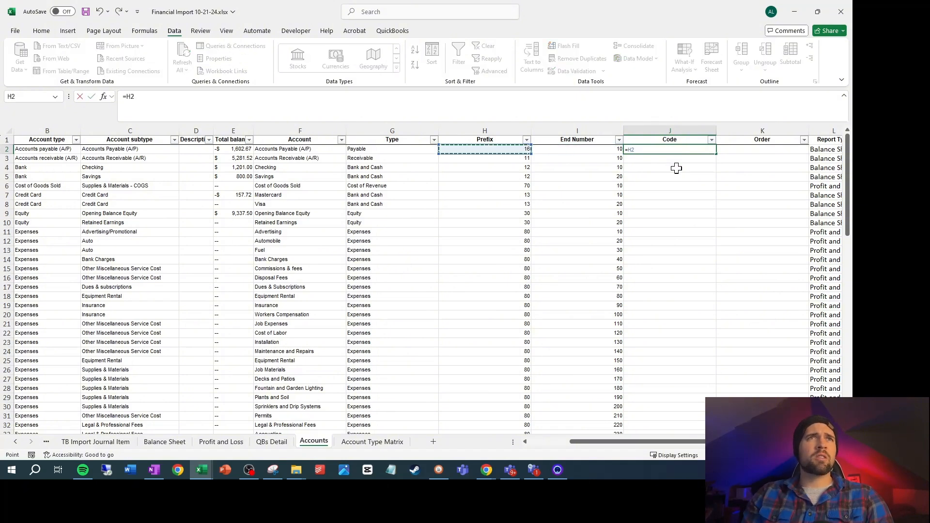
text(&)
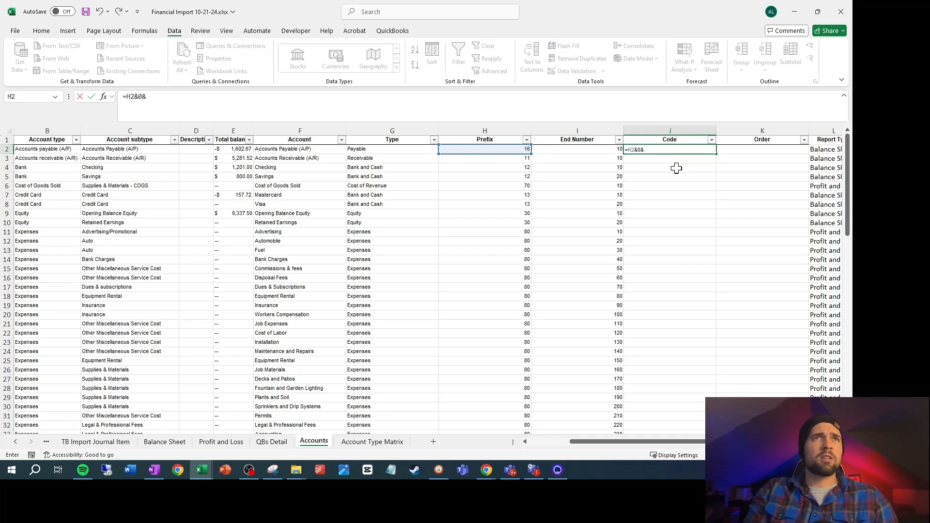
text(0&)
key(Left)
key(Return)
Fill the J2 code formula down the Code column through row 90
key(Up)
key(Left)
key(ctrl+Down)
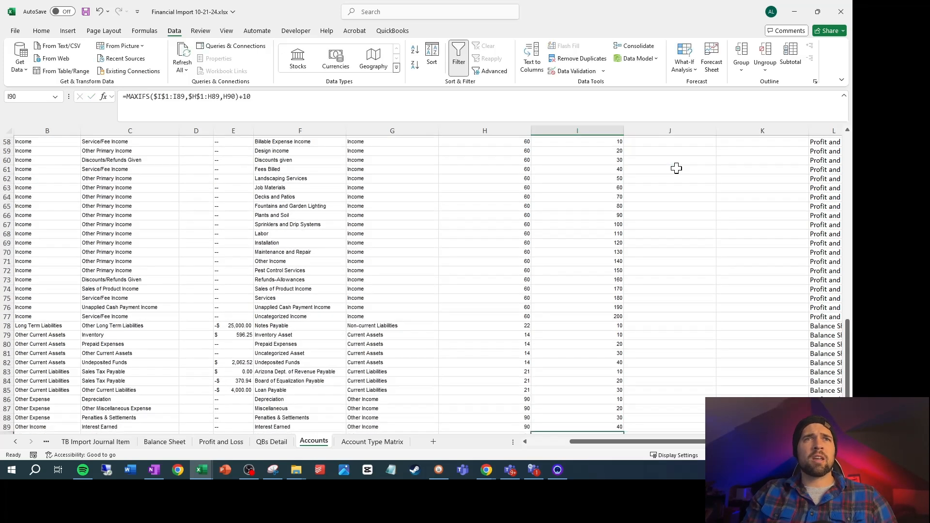
key(Right)
key(ctrl+shift+Up)
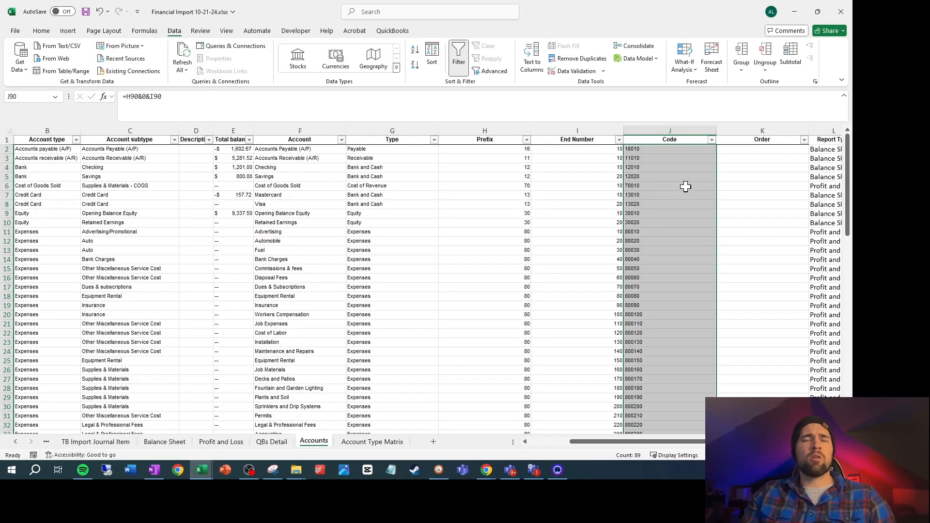
Delete the empty Order column from the Accounts sheet
click(761, 126)
right_click(760, 127)
click(702, 244)
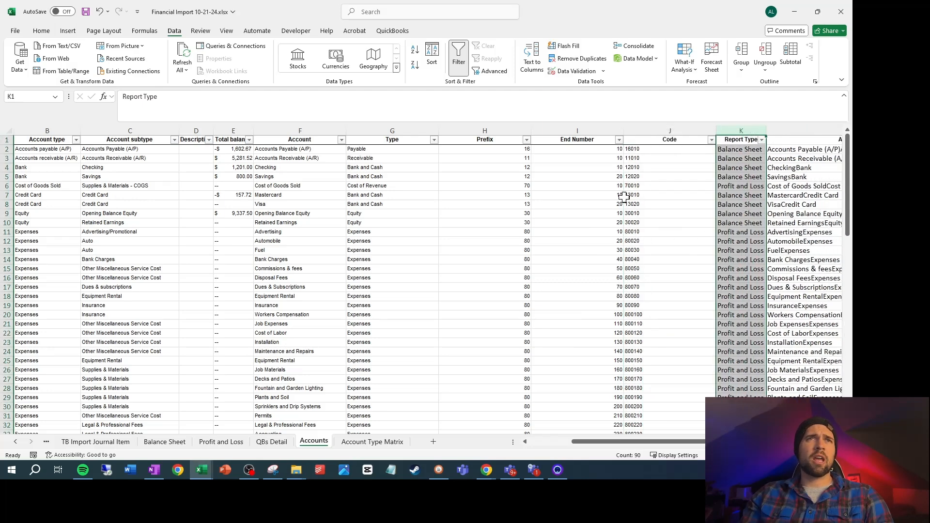
click(613, 195)
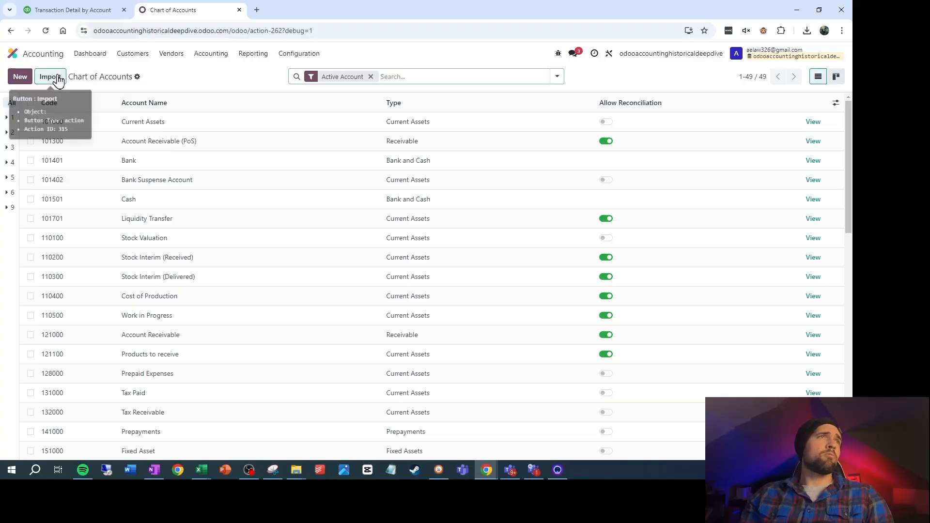
Load Financial Import 10-21-24.xlsx into the chart of accounts import and select its Accounts sheet
click(57, 77)
click(359, 279)
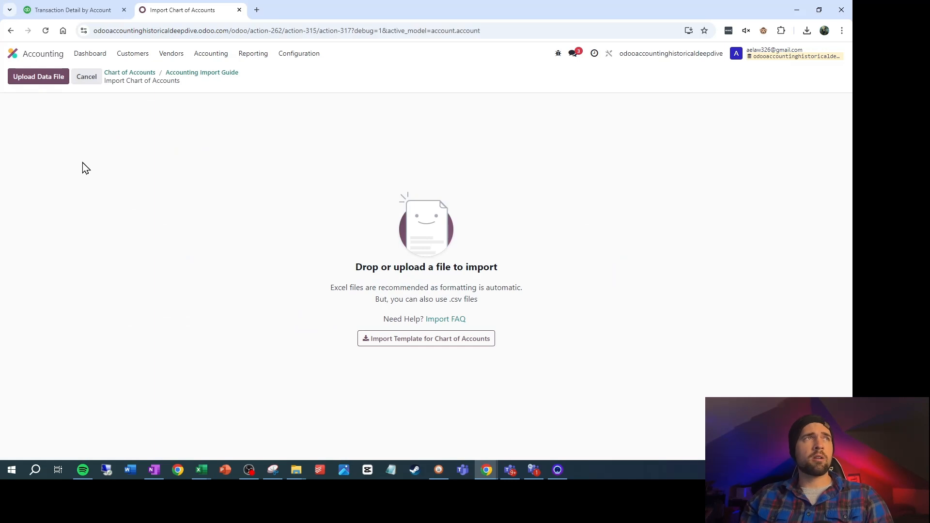
click(37, 77)
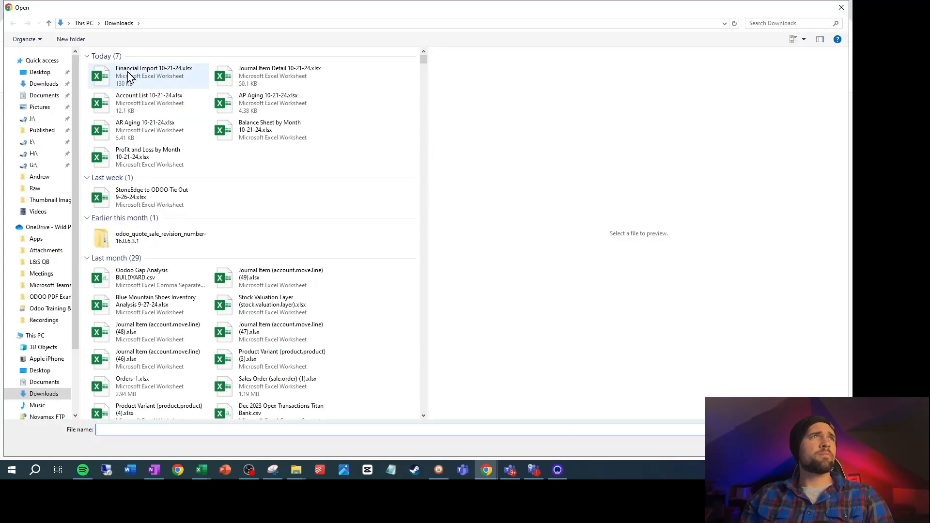
click(129, 77)
double_click(130, 77)
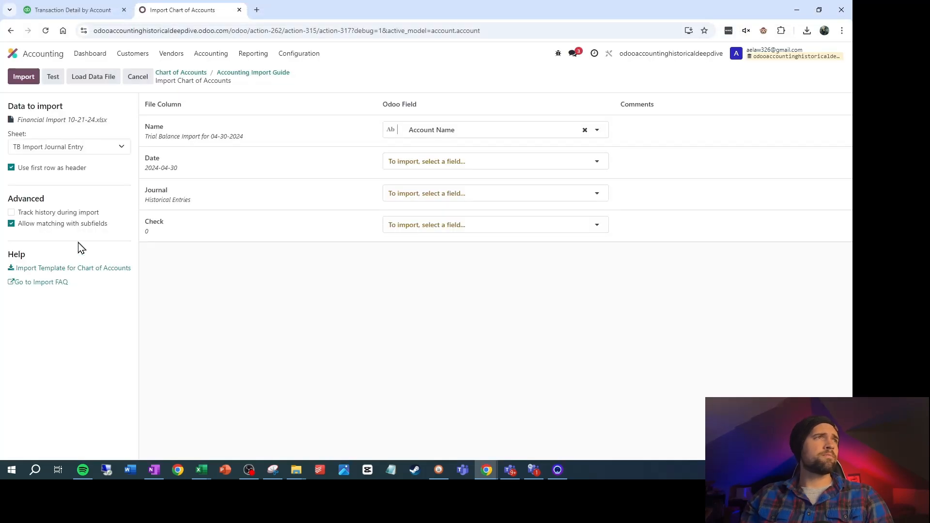
click(68, 147)
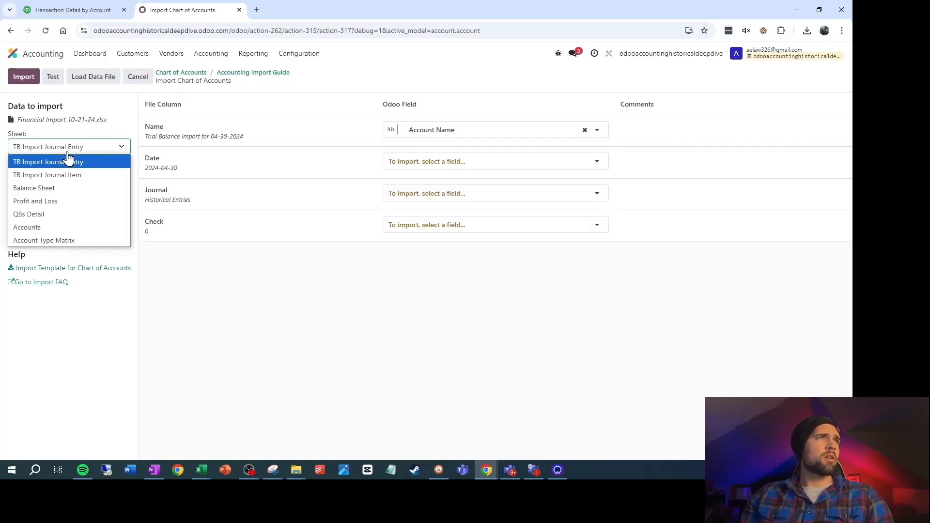
click(58, 228)
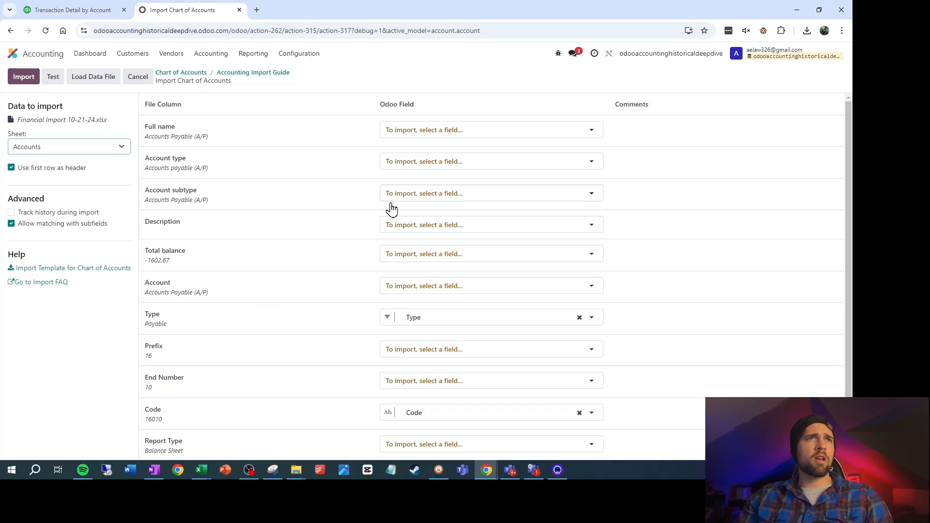
Clear the field mapping of the Type column and map the Account column to Account Name
scroll(398, 223, down, 1)
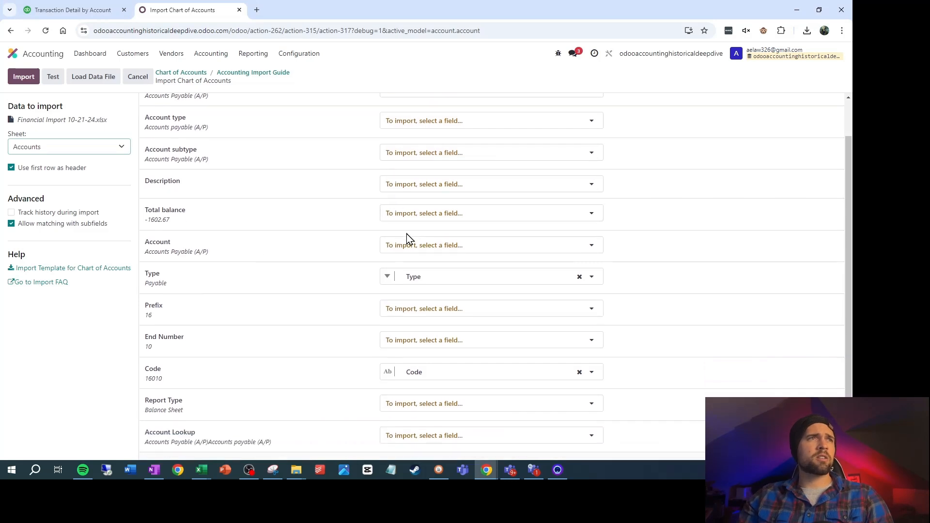
click(579, 277)
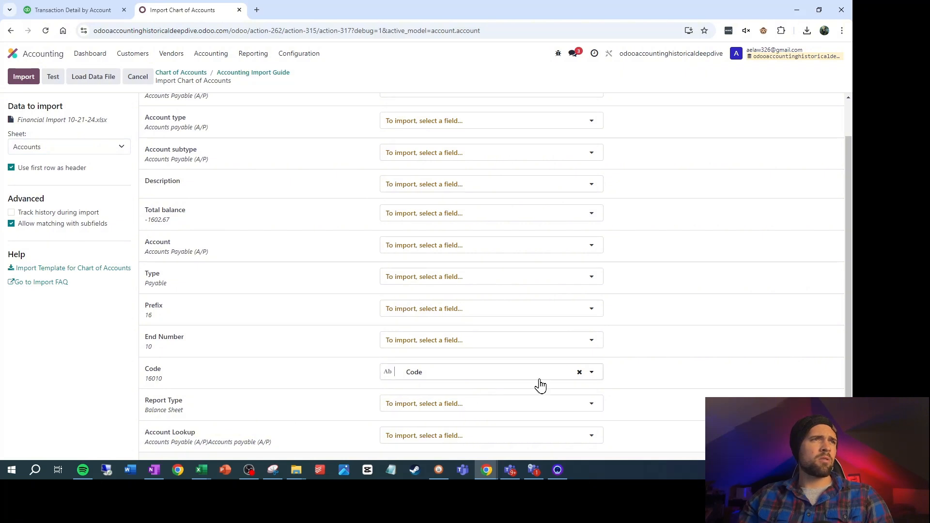
click(504, 252)
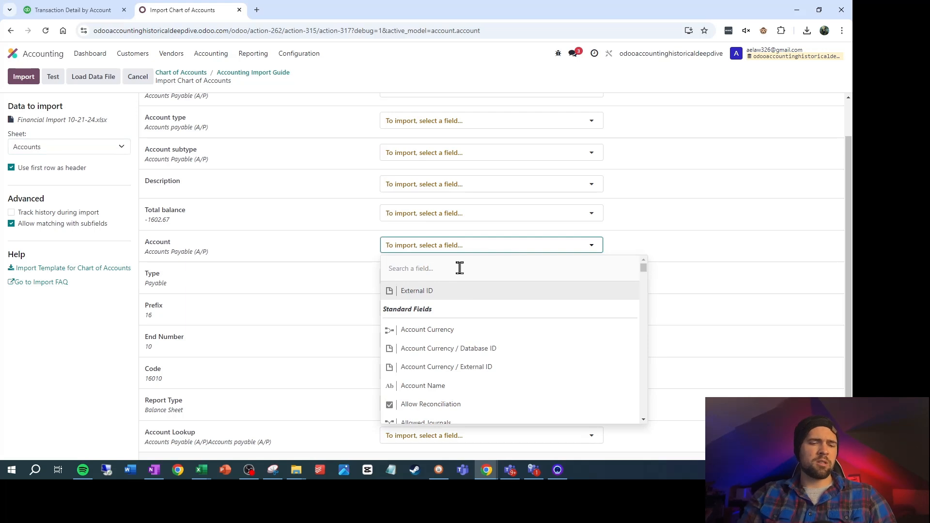
text(name)
click(423, 311)
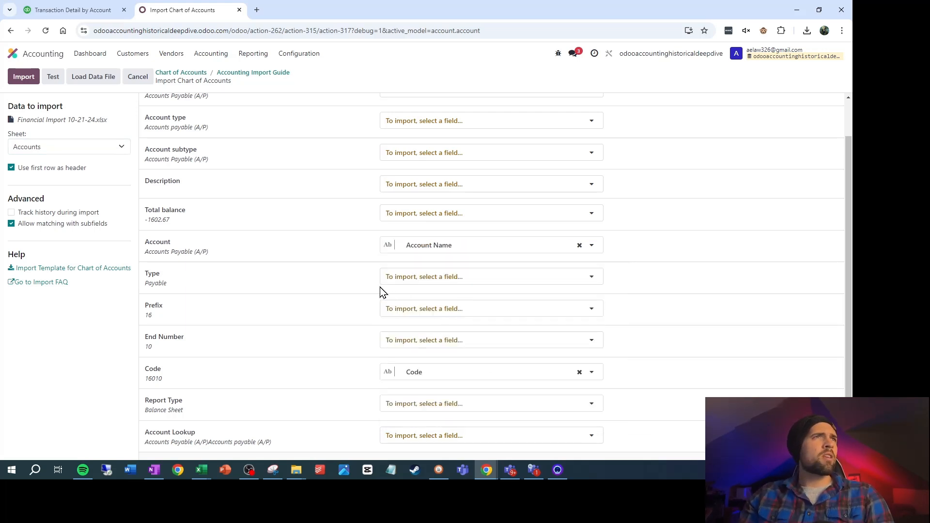
Map the file's Type column to the Type field and import the accounts
scroll(361, 262, up, 1)
click(492, 321)
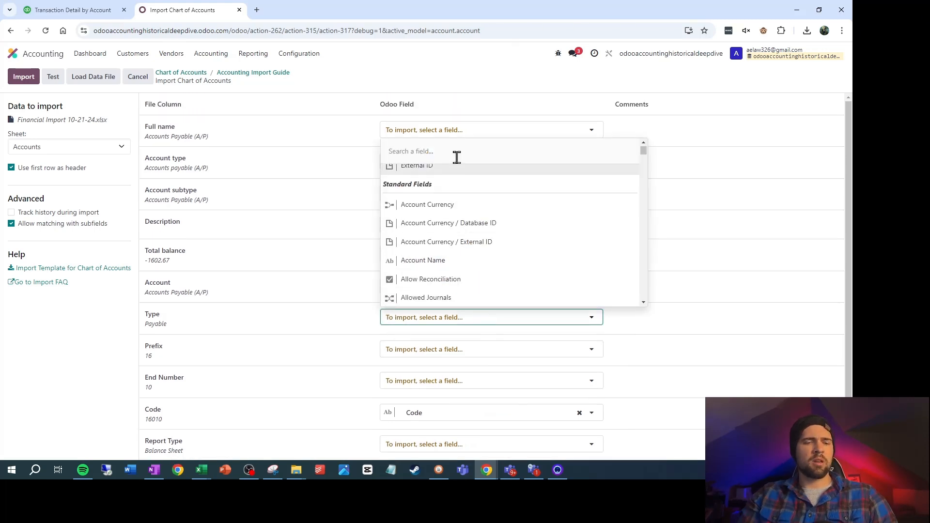
text(type)
click(433, 199)
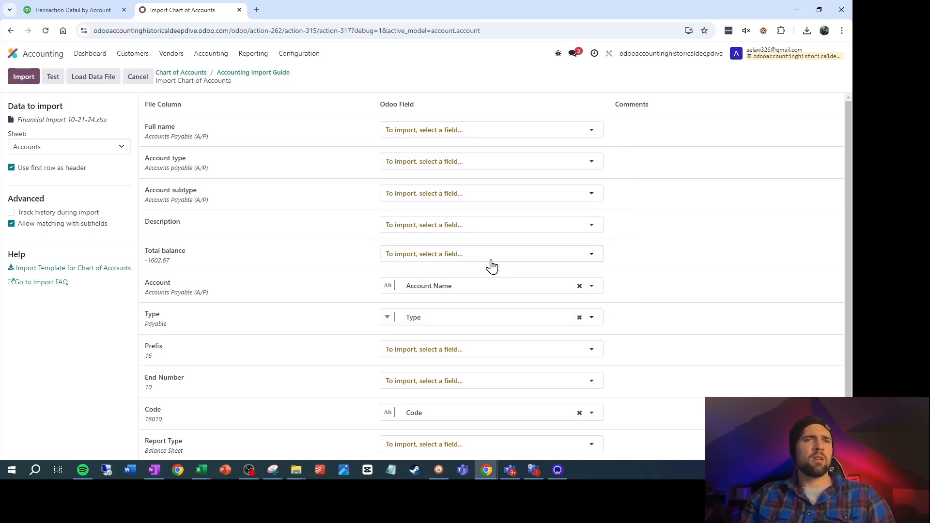
click(29, 79)
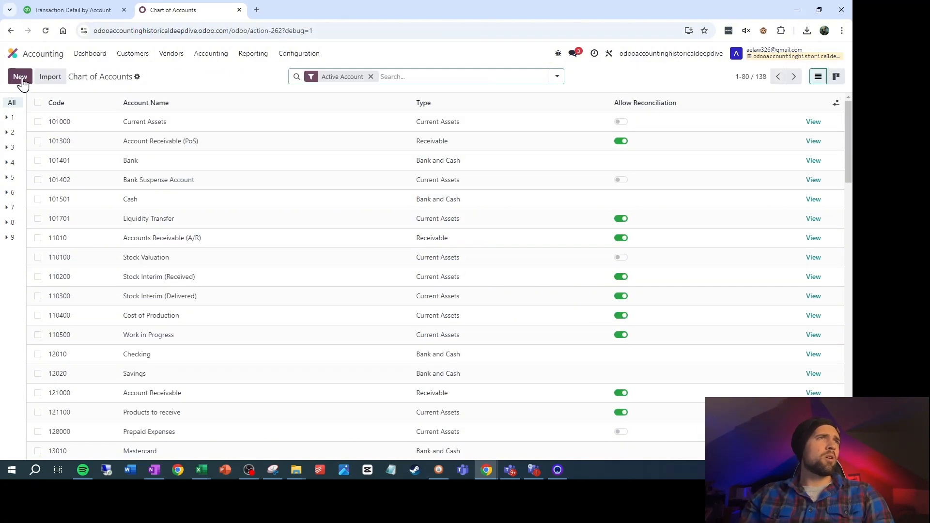
Create and save a new account with code 99999, name AR/AP Clearing and type Equity
click(22, 79)
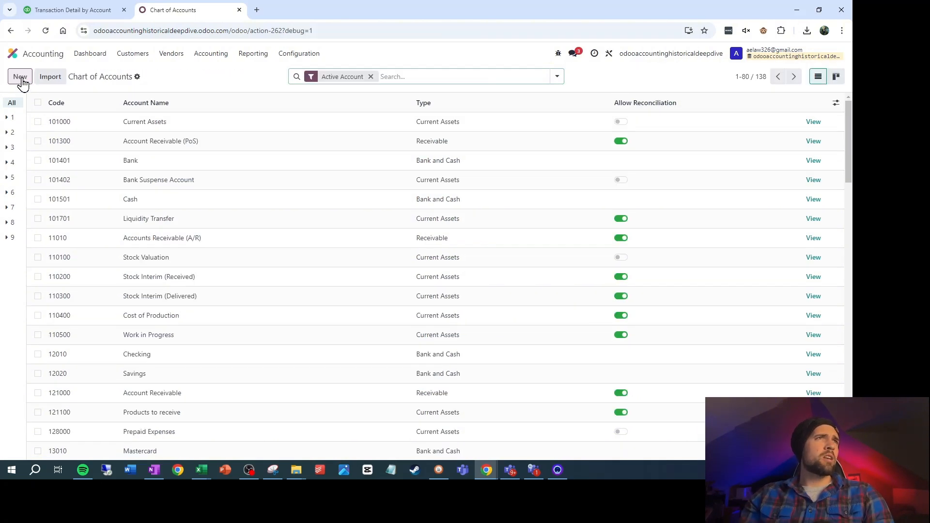
text(99999)
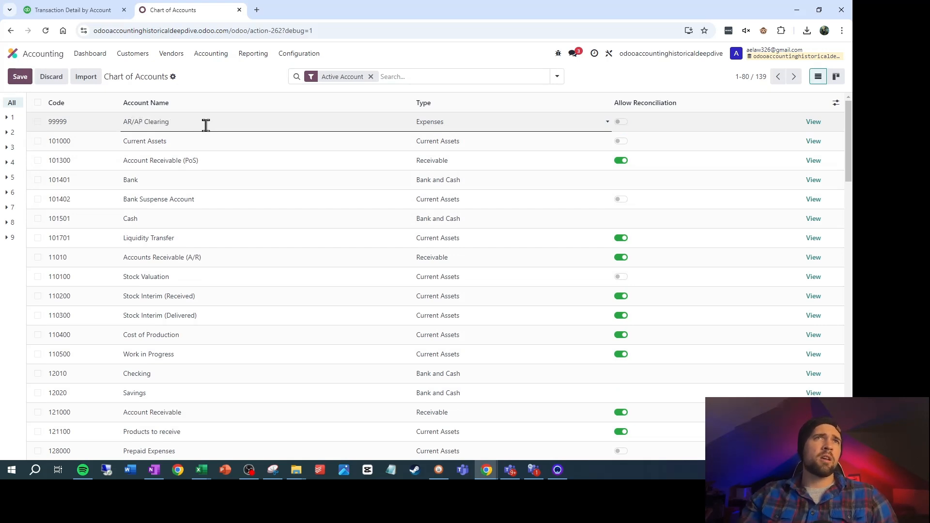
click(504, 129)
scroll(465, 339, down, 1)
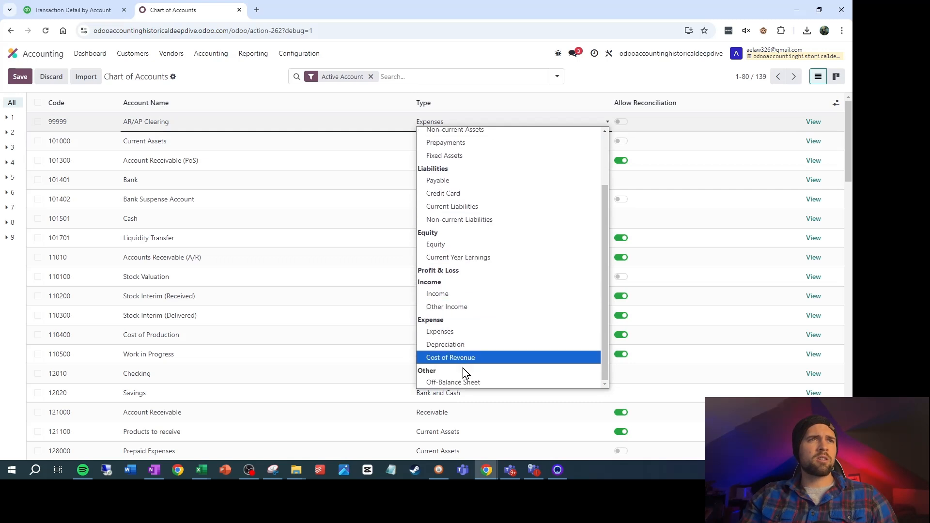
click(477, 245)
click(20, 78)
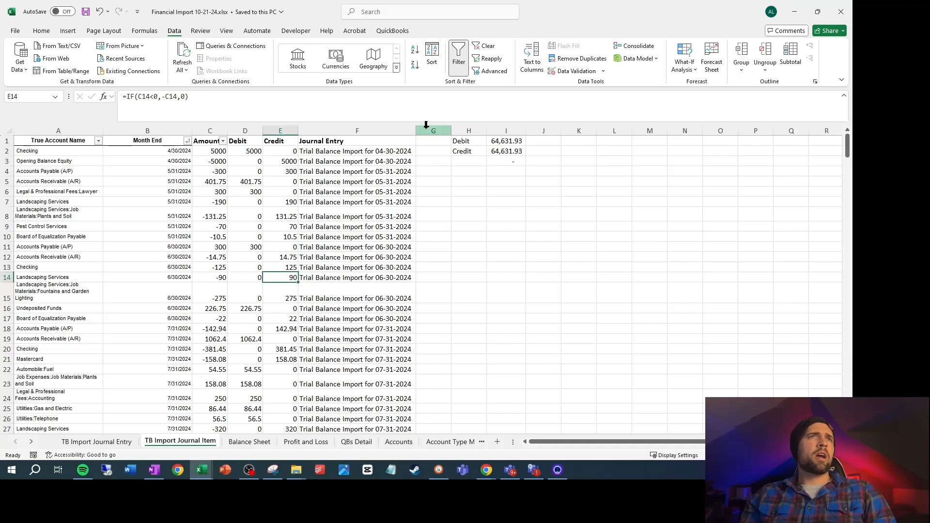
In the Excel workbook, insert a column at G on the TB Import Journal Item sheet and head it Odoo Account
click(426, 127)
click(465, 224)
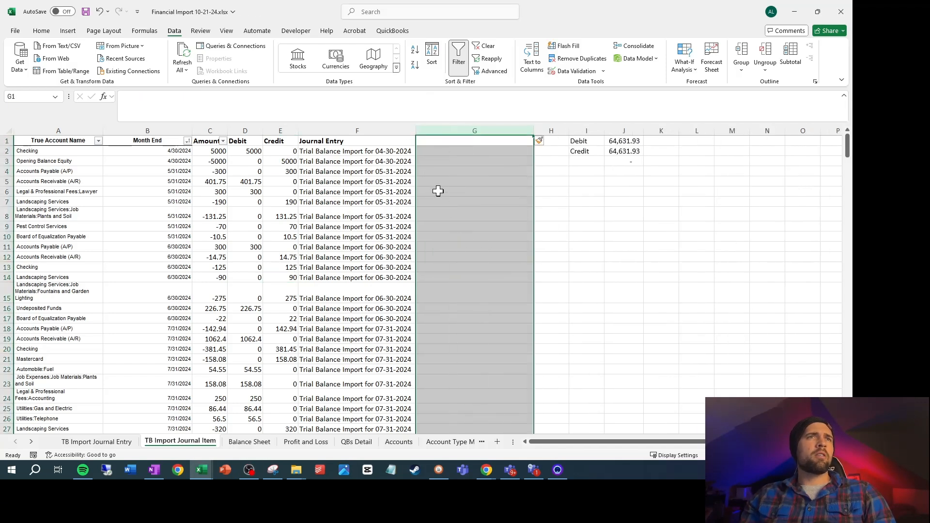
click(451, 143)
text(O)
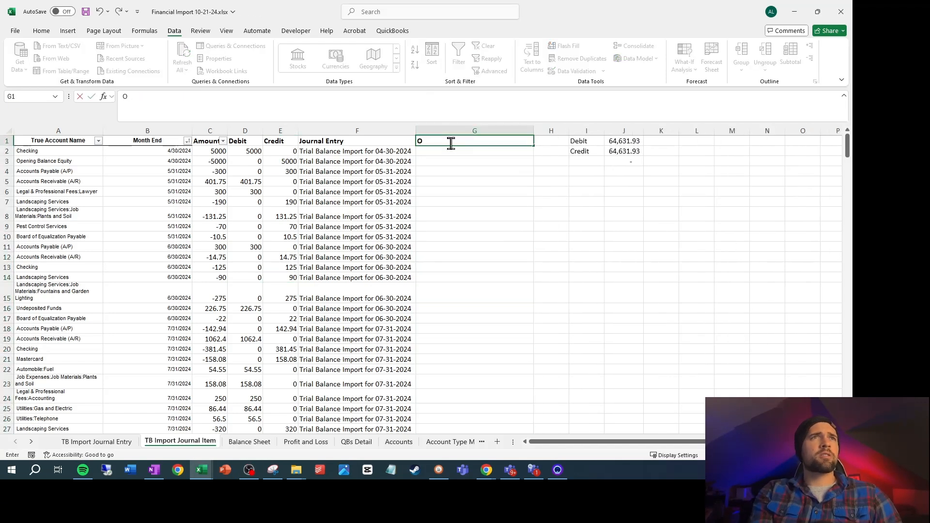
text(doo Account)
key(Return)
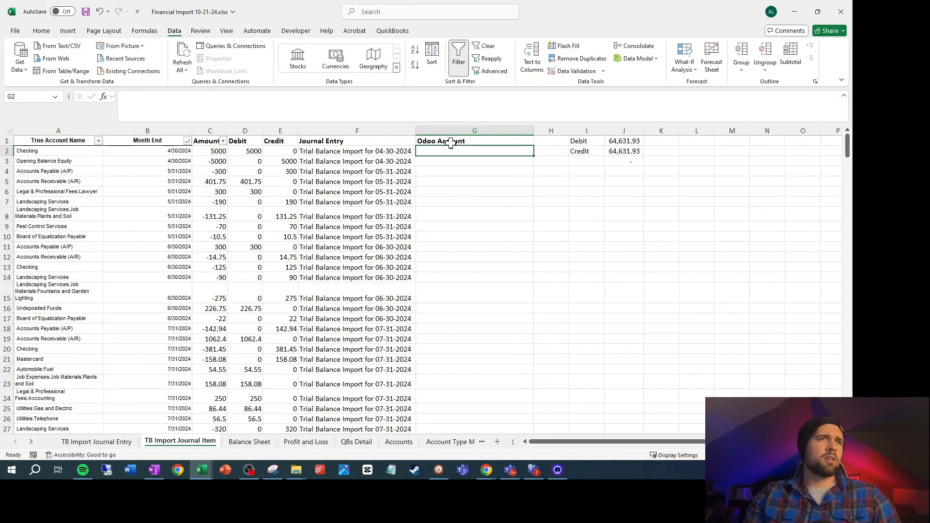
Add the header Odoo Account in M1 of the Accounts sheet, beside Account Lookup
click(399, 442)
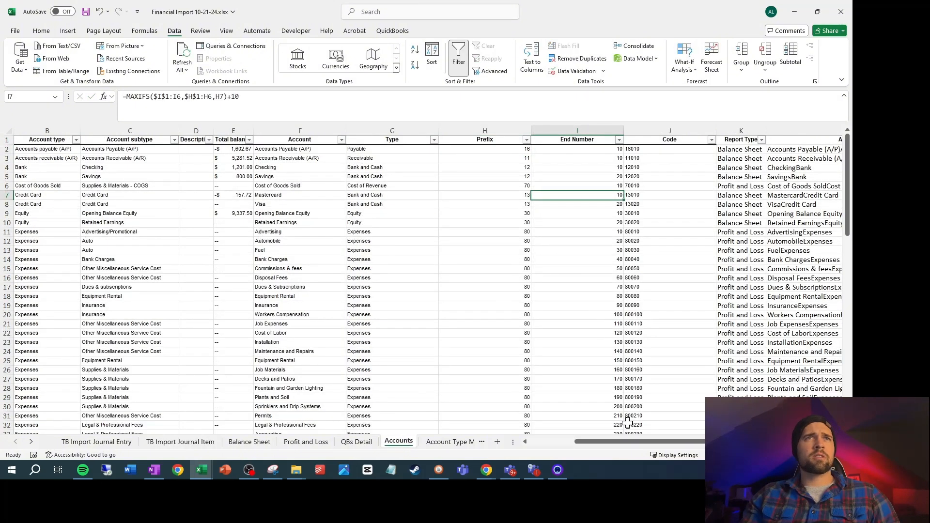
scroll(629, 441, right, 2)
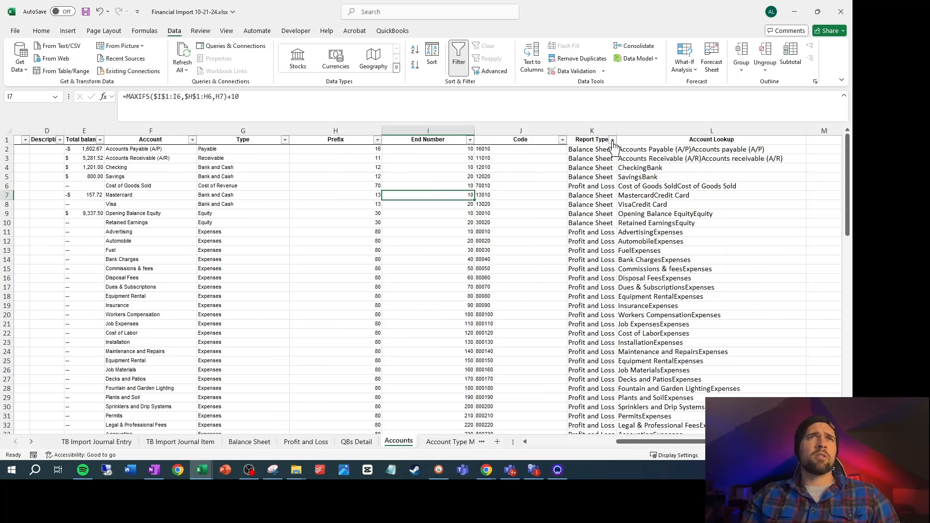
click(825, 143)
text(O)
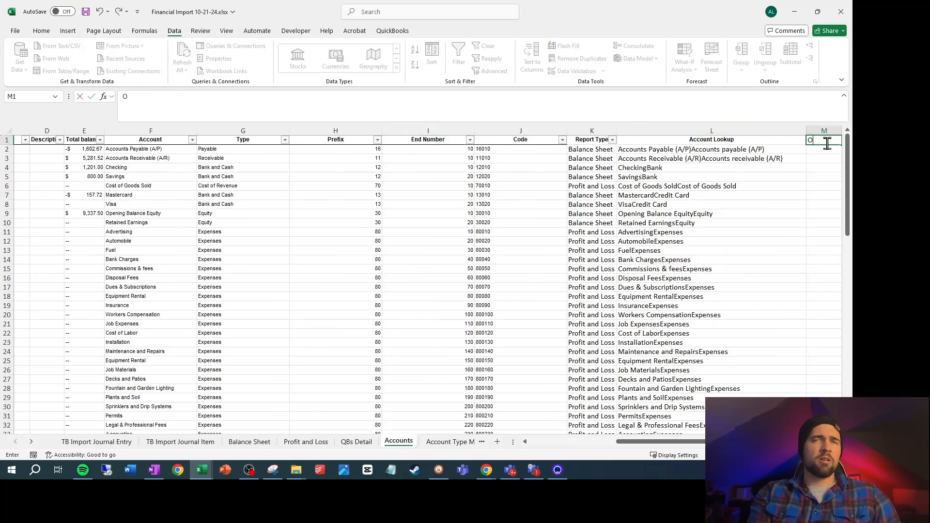
text(doo Account)
key(Return)
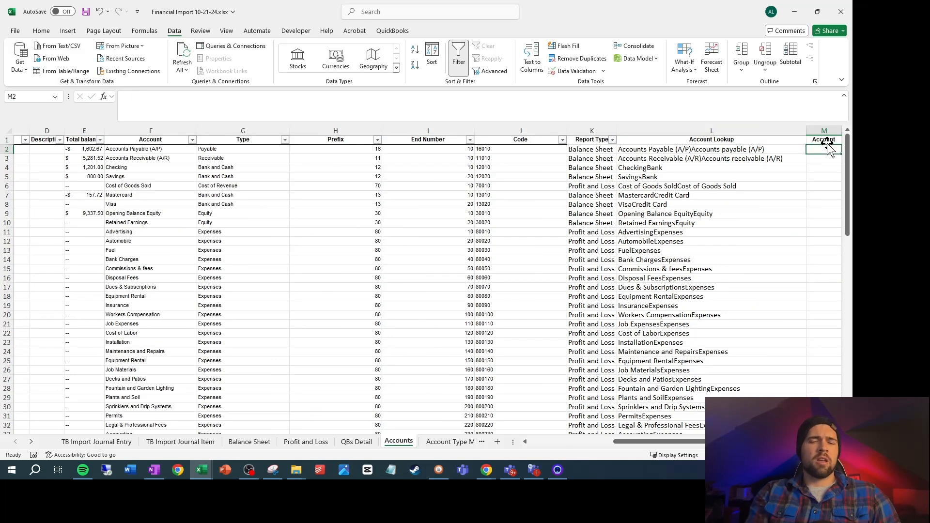
Enter =J2&" "&A2 in M2 to join the account code and full name with a space
text(=)
key(Left)
key(Left)
key(Left)
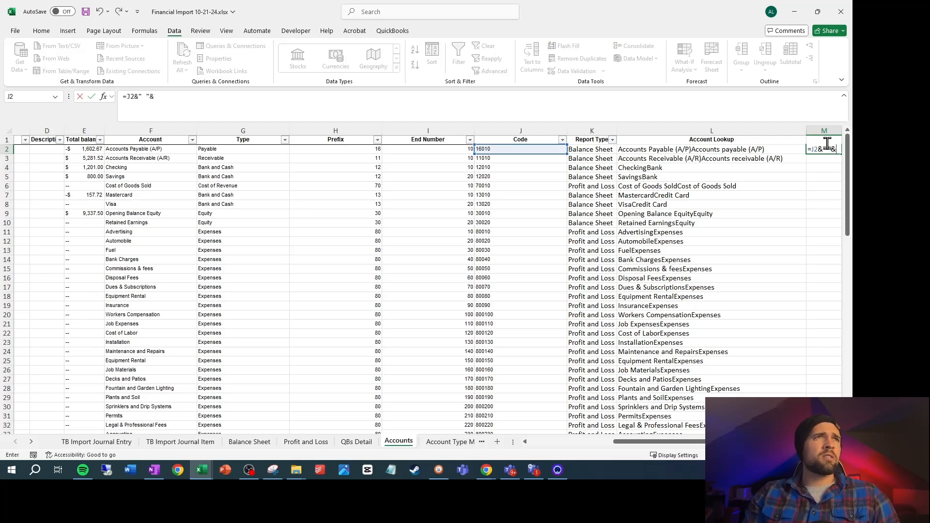
text(&" "&)
key(Left)
key(Left)
key(Left)
key(Left)
key(Left)
key(Left)
key(Left)
key(Left)
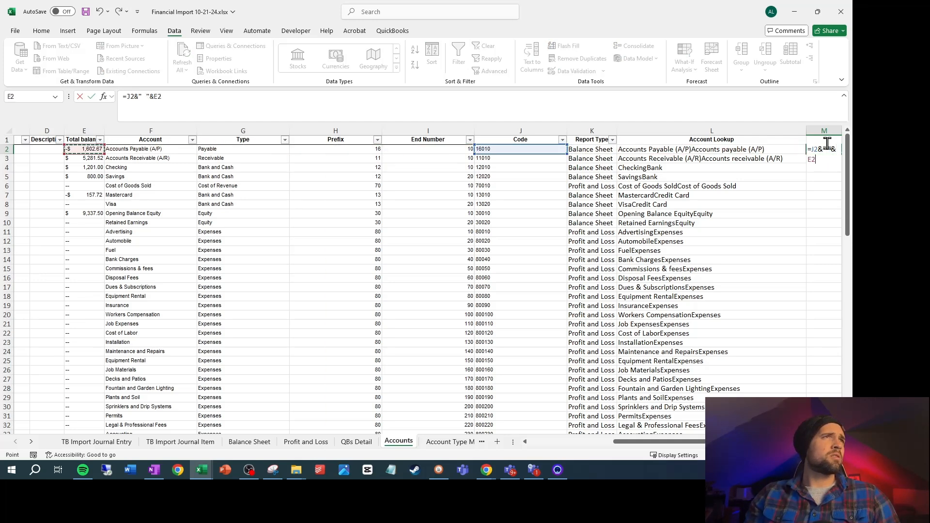
key(Left)
key(Left)
key(Left)
key(Left)
key(Return)
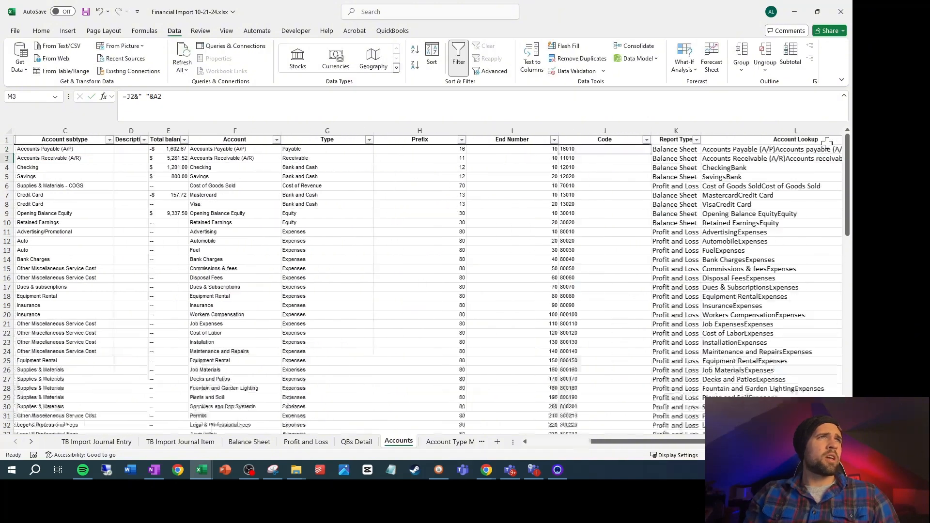
Fill the M2 formula down through M90 and save the workbook
key(Up)
key(Left)
key(ctrl+Down)
key(Right)
key(ctrl+shift+Up)
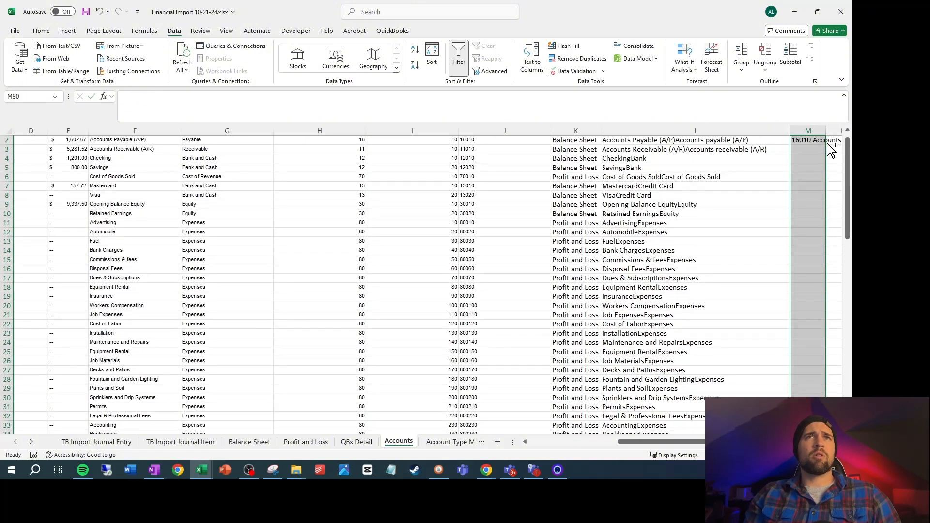
key(ctrl+d)
key(ctrl+s)
On the TB Import Journal Item sheet, start a VLOOKUP in G2 with the account name in A2 as lookup value
key(ctrl+Page_Up)
key(ctrl+Page_Up)
key(ctrl+Page_Up)
key(ctrl+Page_Up)
text(=vlookup()
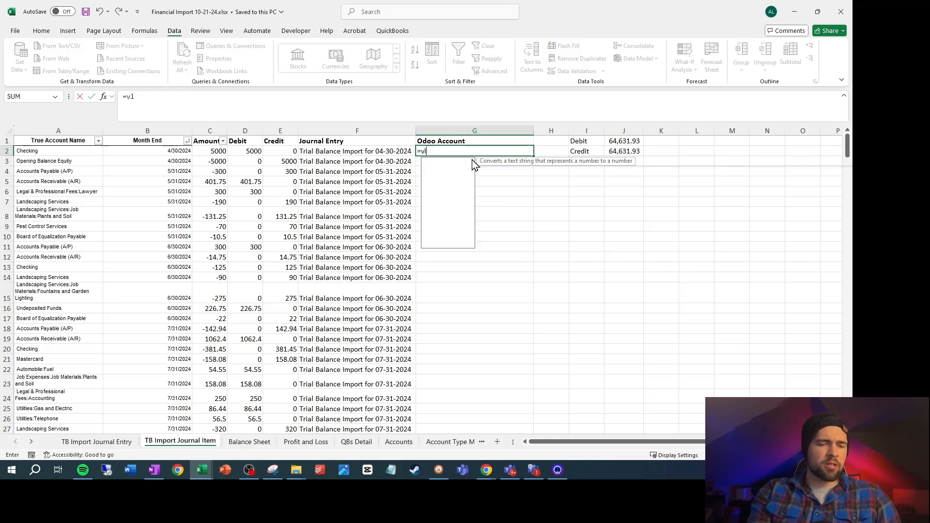
key(Left)
key(Left)
key(Left)
key(Left)
key(Left)
key(Left)
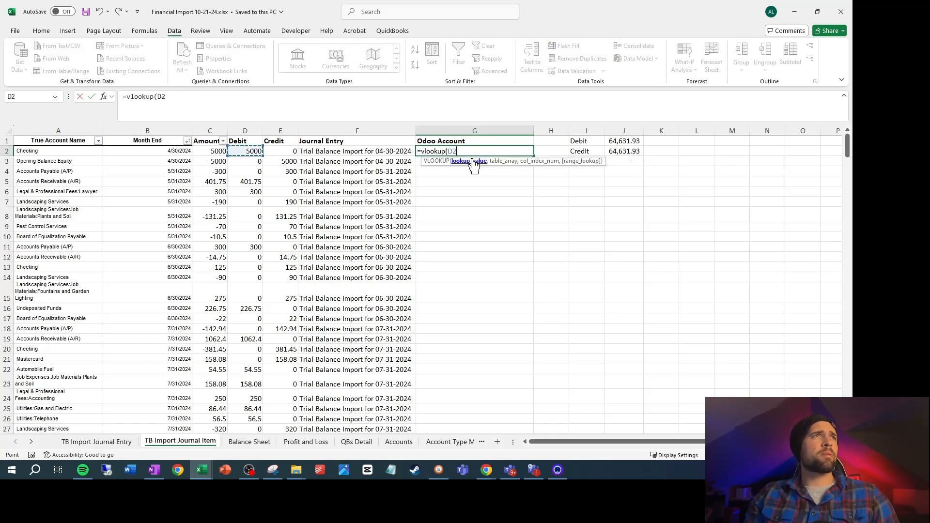
text(,)
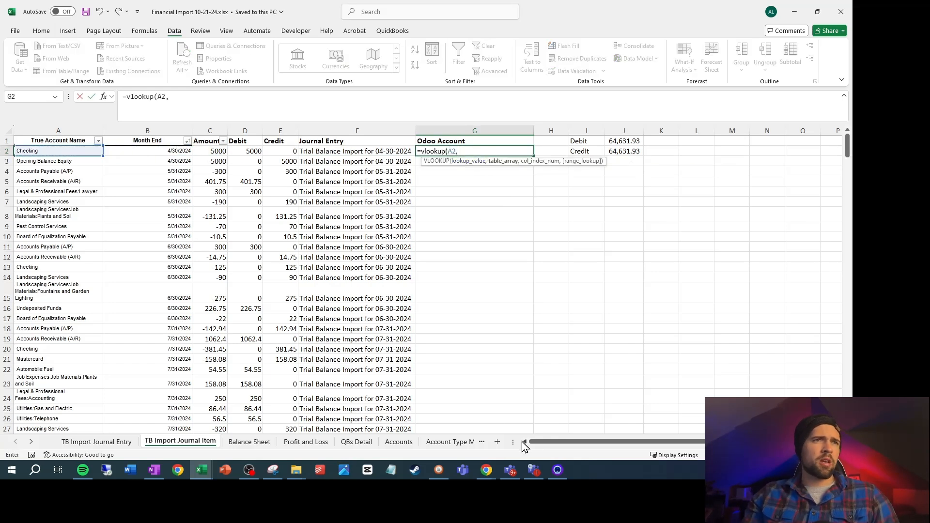
Complete the G2 VLOOKUP with the absolute range Accounts!$A$1:$M$90, column index 13 and FALSE for an exact match
click(398, 442)
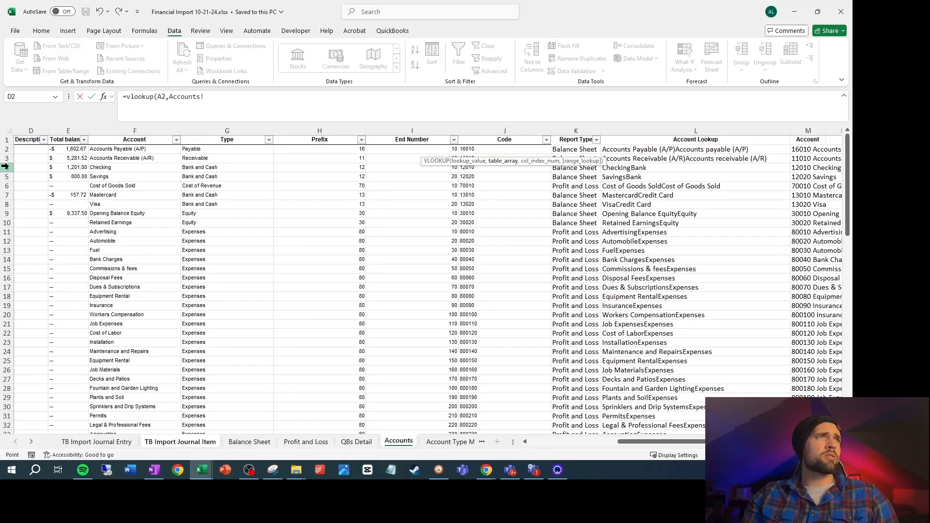
drag(654, 441, 564, 442)
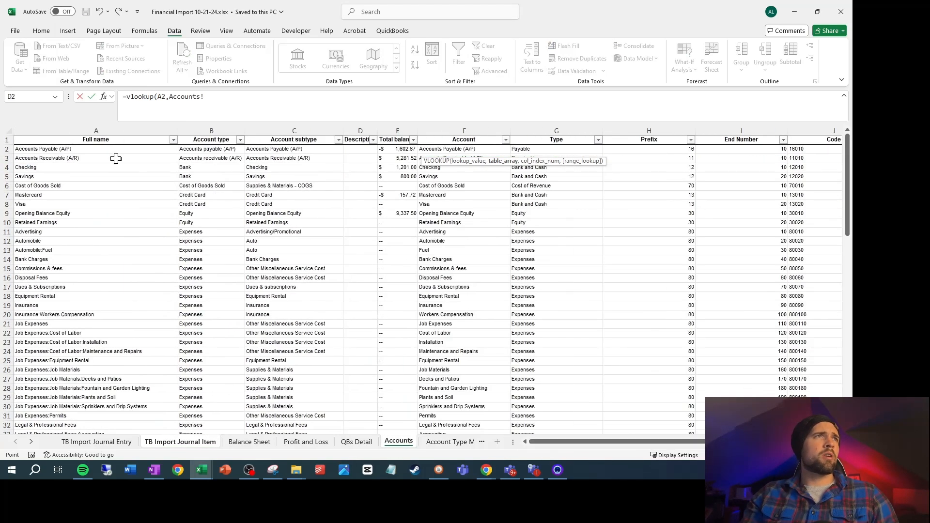
drag(116, 140, 773, 190)
key(ctrl+shift+Down)
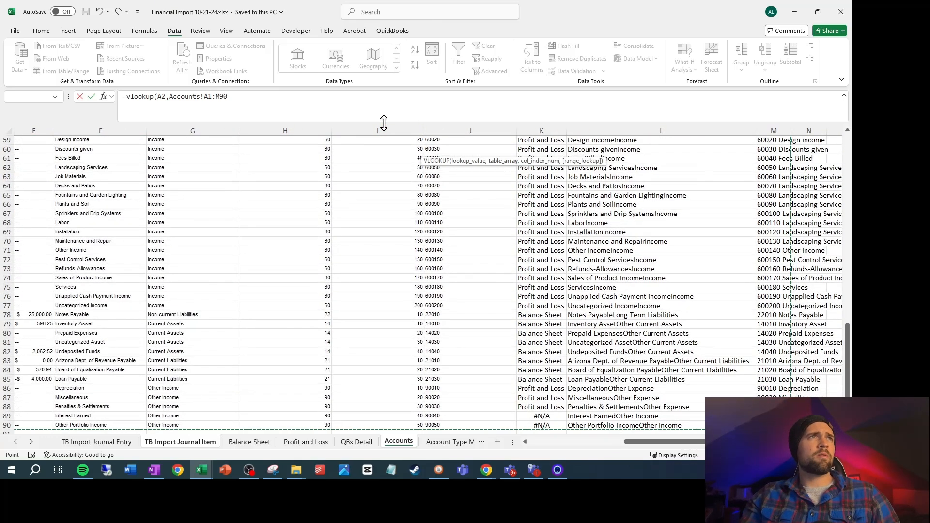
key(F4)
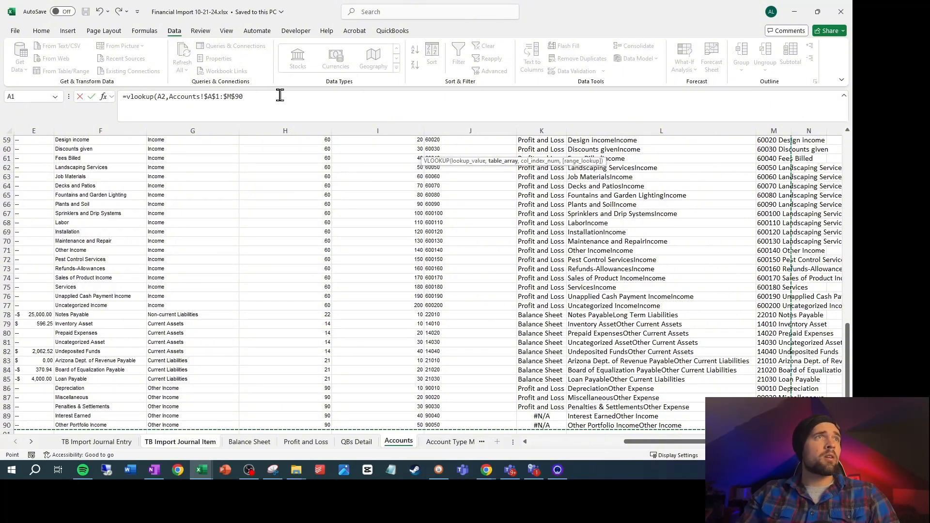
click(285, 97)
text(,1)
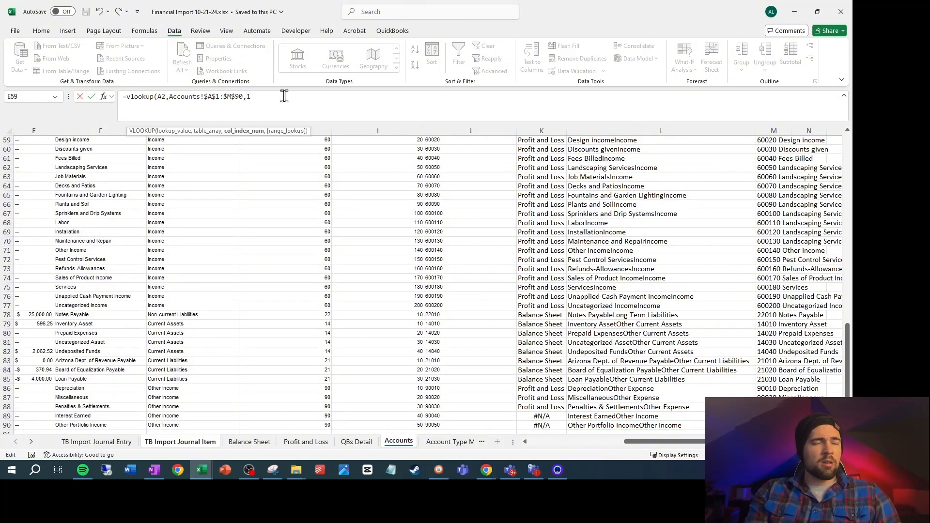
text(3,false)
key(Return)
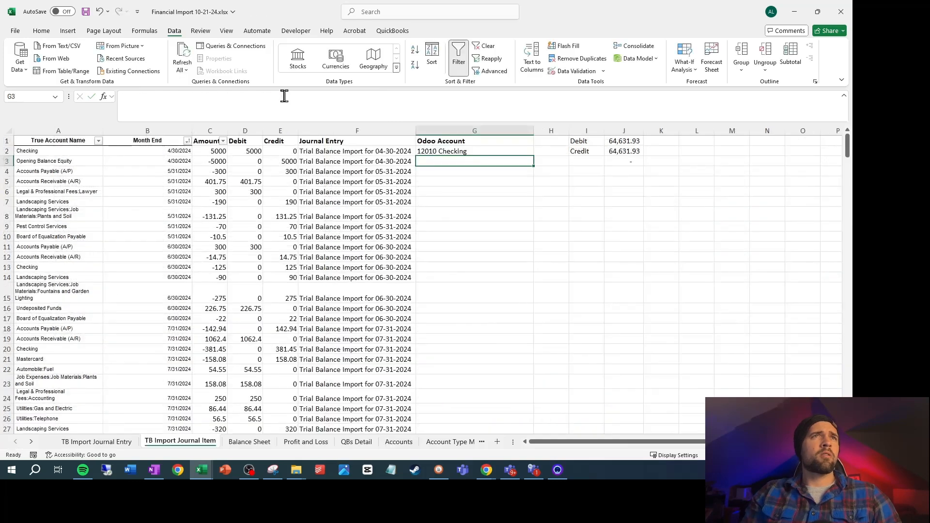
Fill the Odoo Account lookup formula from G2 down through G98
key(Left)
key(ctrl+Down)
key(Right)
key(ctrl+shift+Up)
key(ctrl+d)
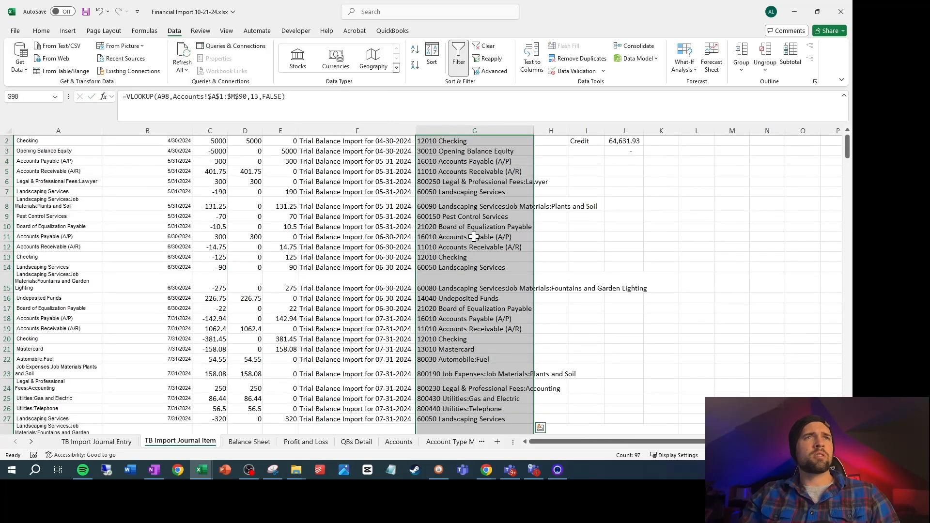
Delete row 34, whose account name is #N/A, and check the remaining Odoo Account lookups for errors
scroll(495, 195, down, 8)
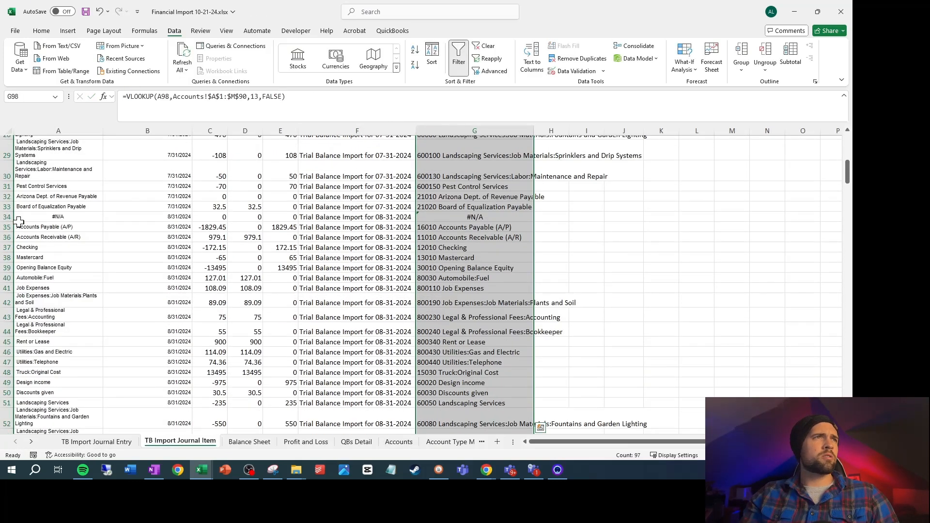
click(19, 219)
right_click(5, 218)
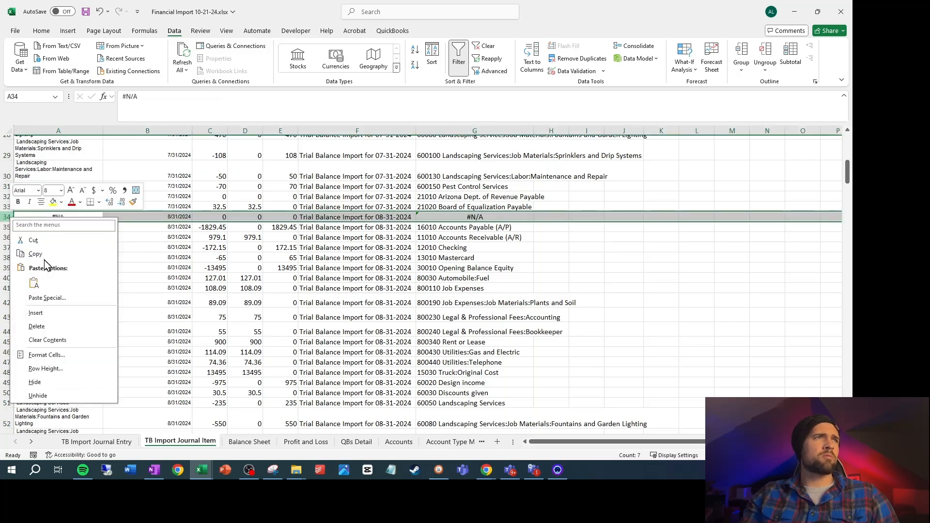
click(34, 327)
scroll(365, 302, down, 1)
scroll(364, 302, down, 16)
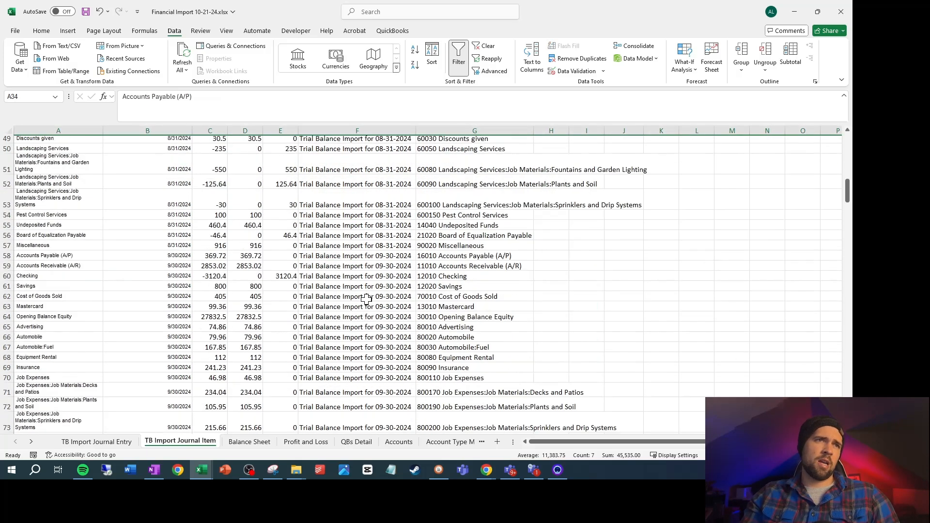
scroll(445, 254, up, 19)
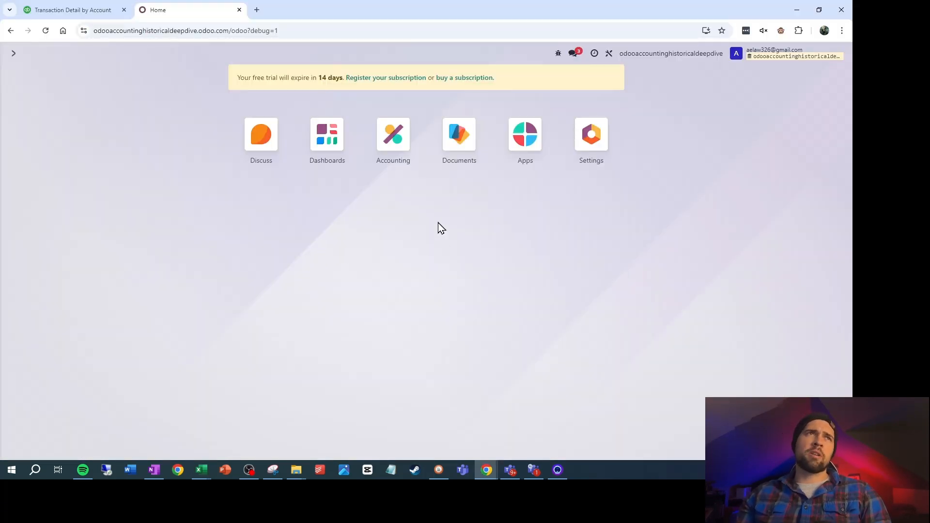
Switch to Odoo and open the Accounting app's Journal Entries list in Studio
click(390, 146)
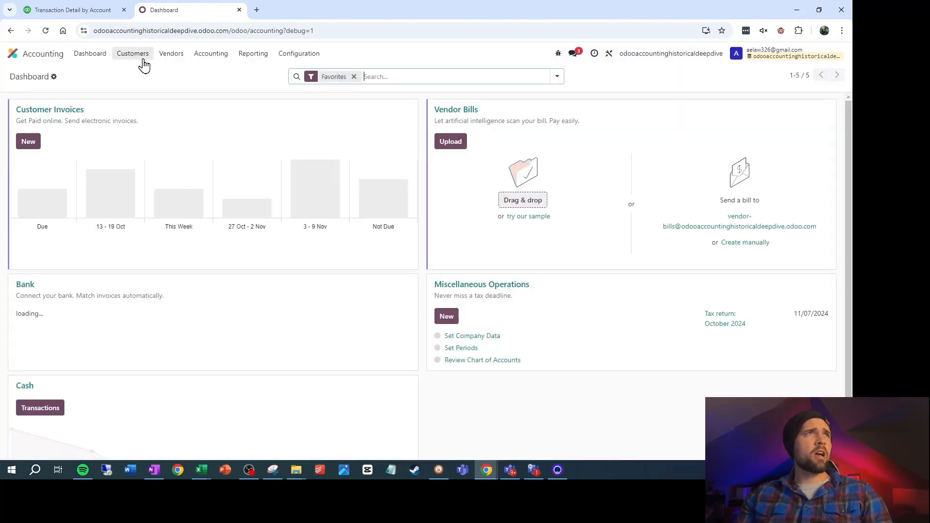
click(211, 54)
click(219, 75)
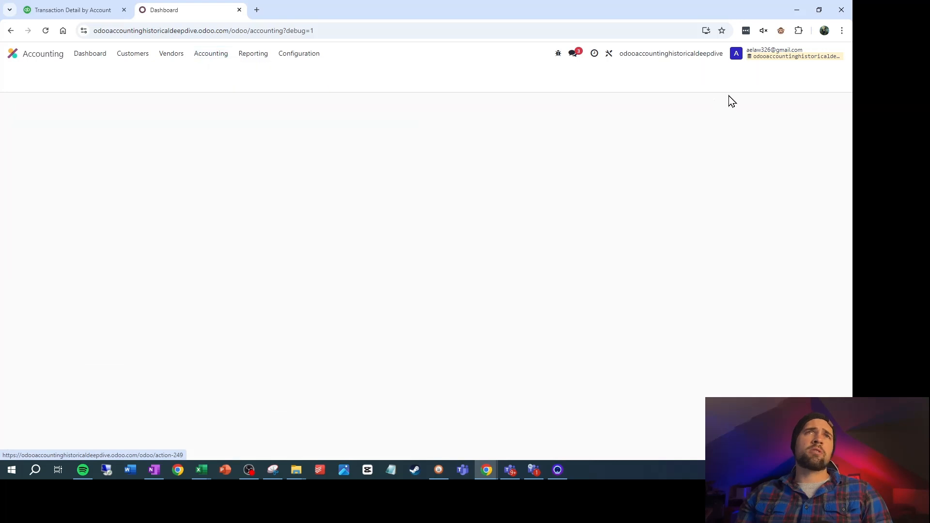
click(610, 55)
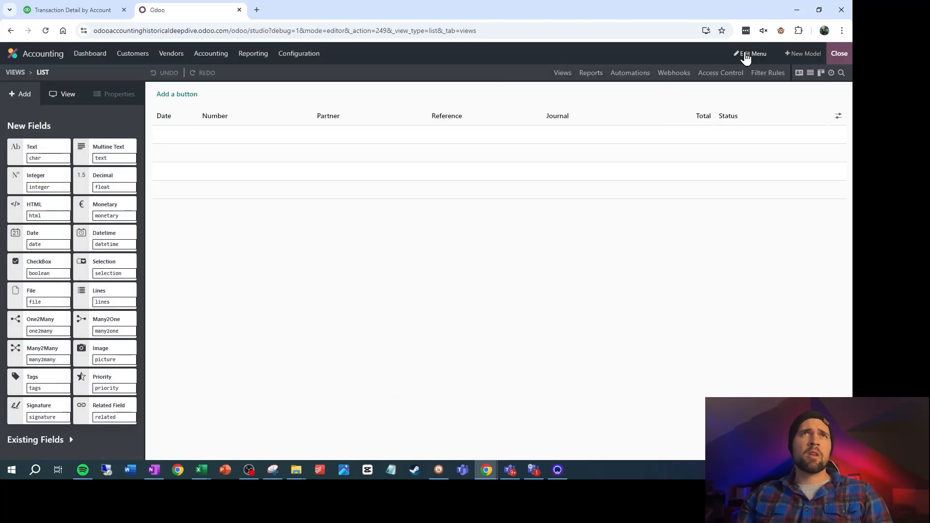
Add a menu named Journal Entry Import to the Accounting app with a new model using the suggested default features
click(746, 54)
scroll(414, 366, down, 3)
click(557, 435)
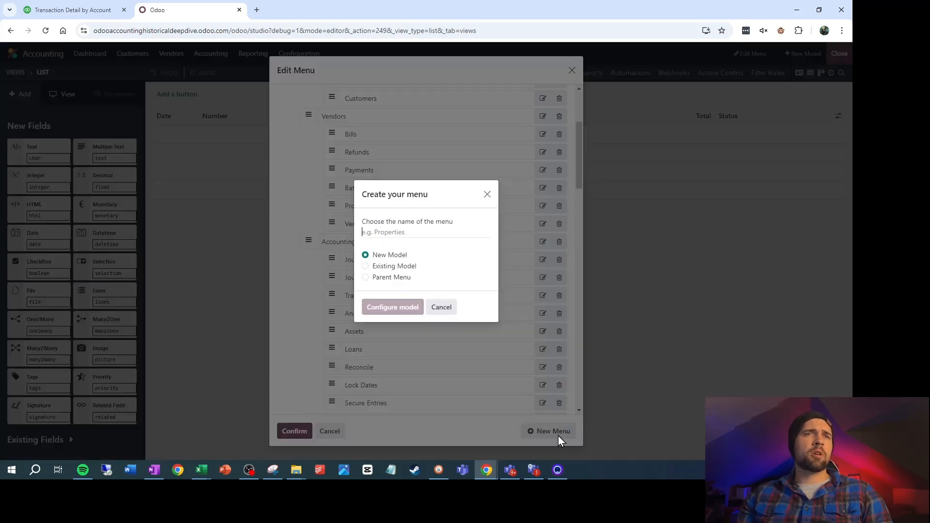
text(Jour)
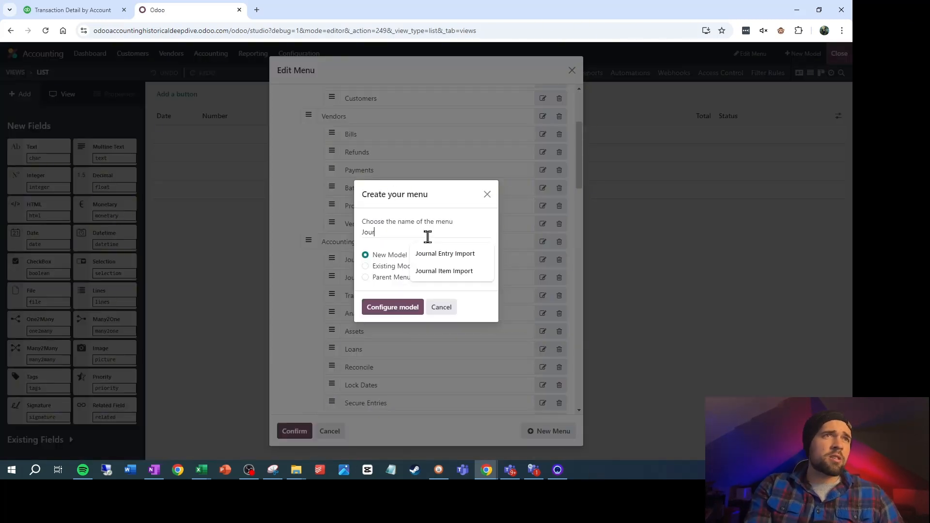
text(nal Entry I)
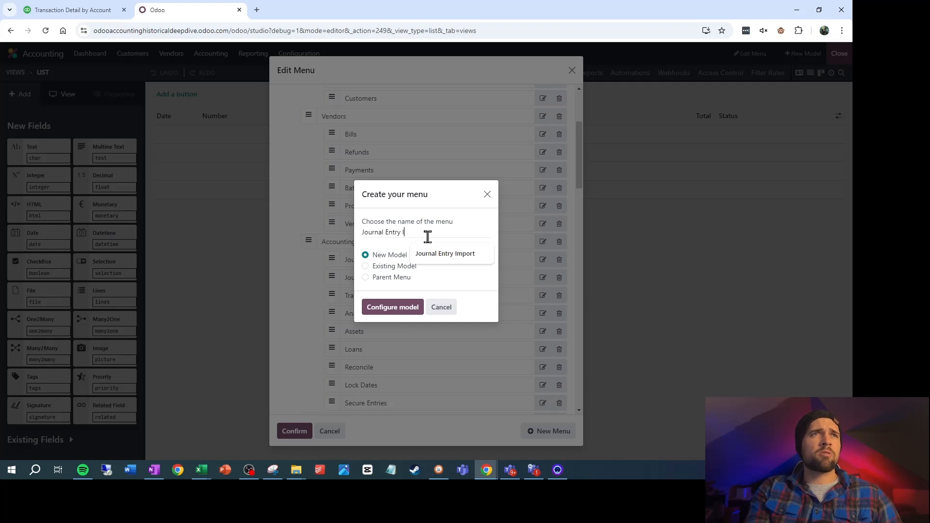
text(mport)
click(411, 307)
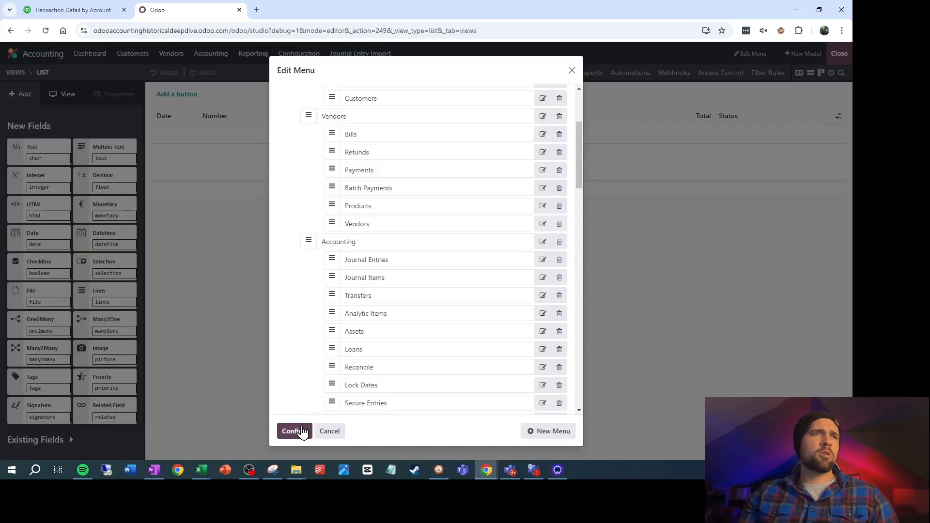
click(295, 431)
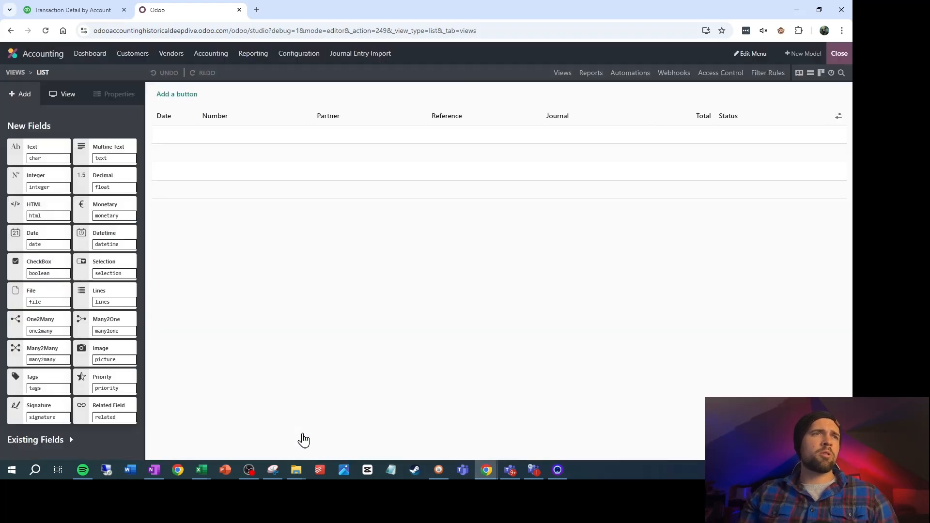
Add a second menu named Journal Item Import with its own new model and the default features
click(750, 53)
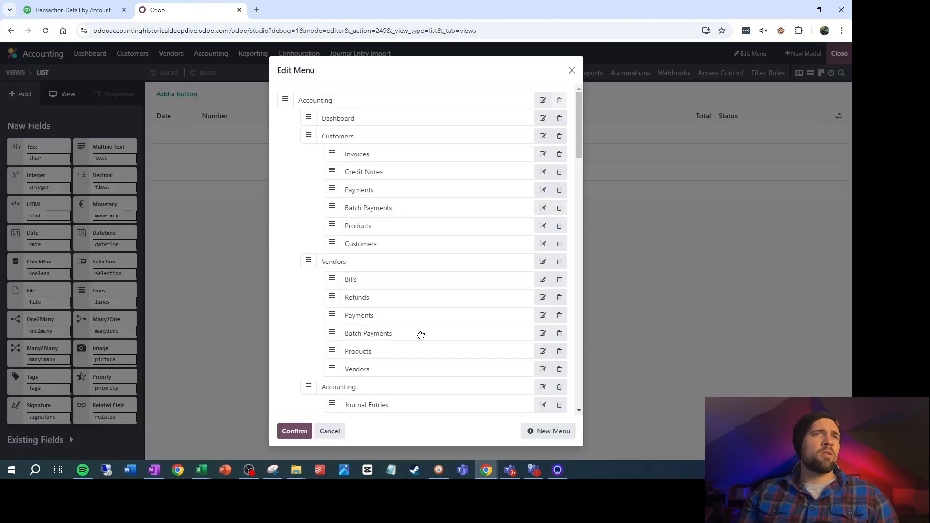
scroll(435, 339, down, 2)
click(558, 430)
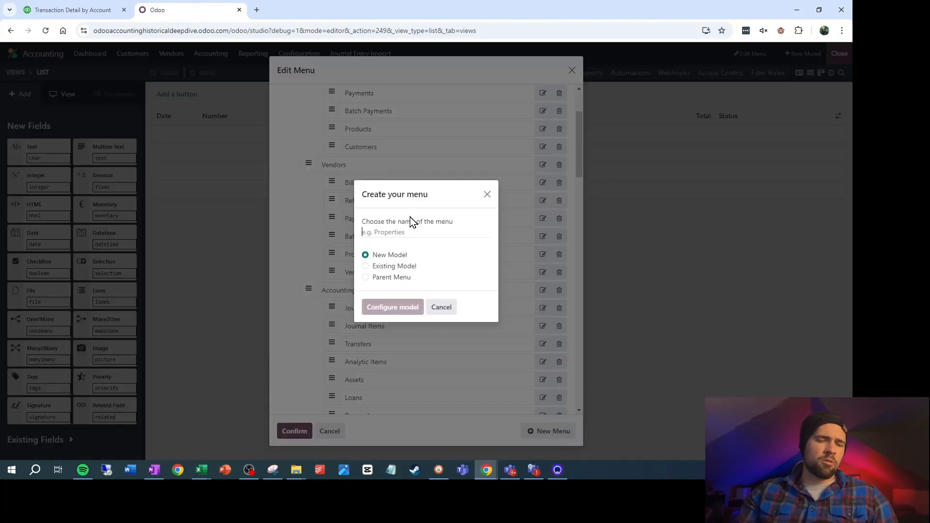
text(Journal Item Import)
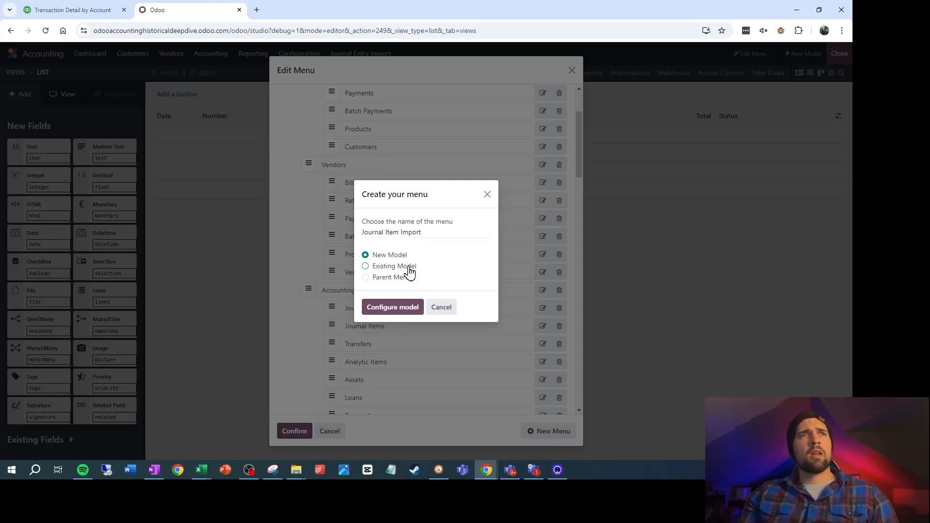
click(392, 307)
click(610, 403)
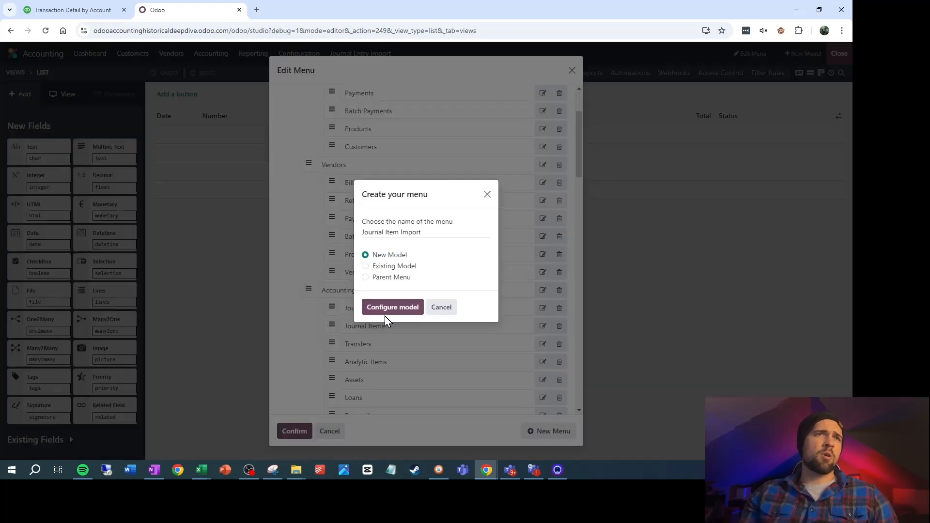
click(290, 438)
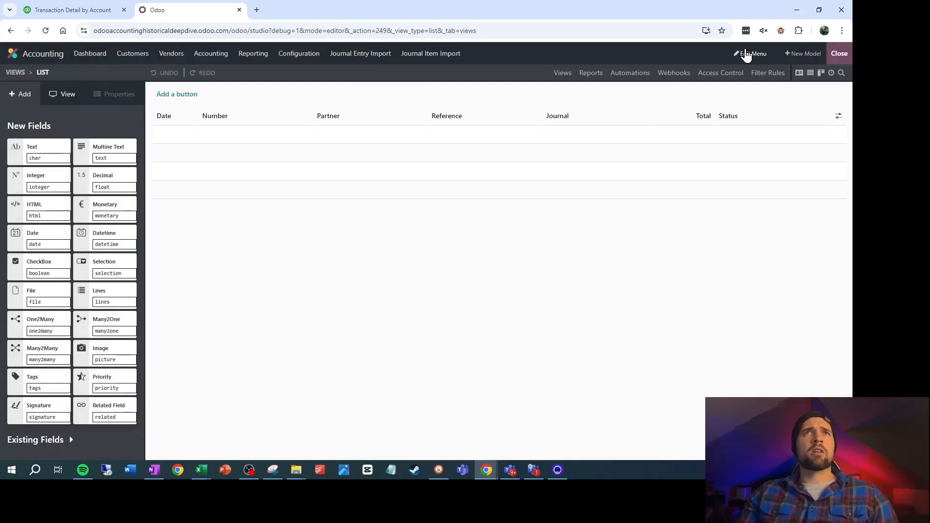
Move the Journal Entry Import and Journal Item Import menus under Management in Configuration, below Disallowed Expenses Categories
click(746, 53)
scroll(474, 268, down, 2)
scroll(474, 269, down, 15)
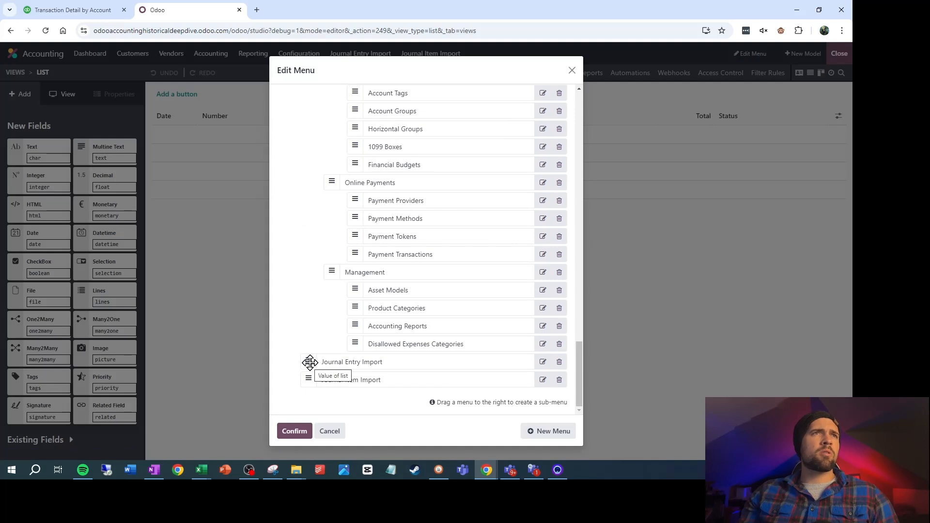
scroll(311, 363, up, 6)
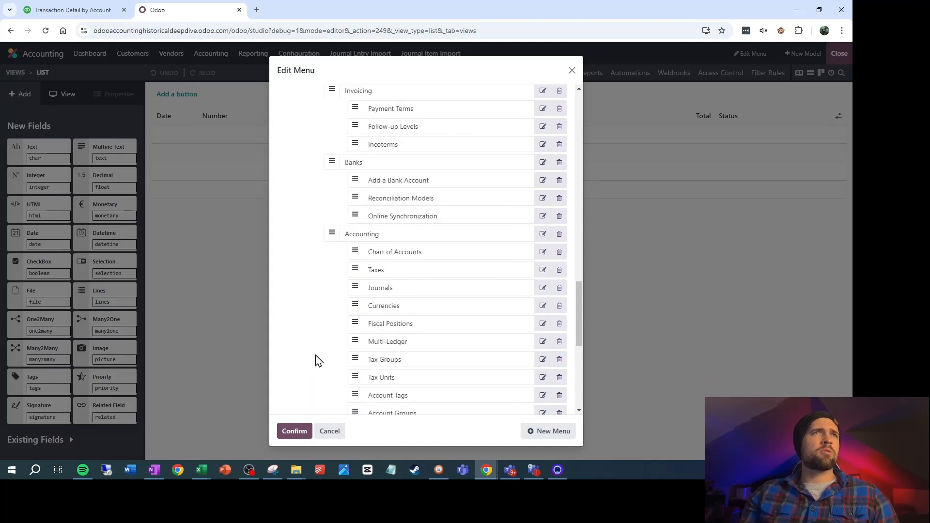
scroll(317, 360, up, 1)
scroll(317, 361, down, 12)
drag(309, 361, 346, 385)
click(302, 435)
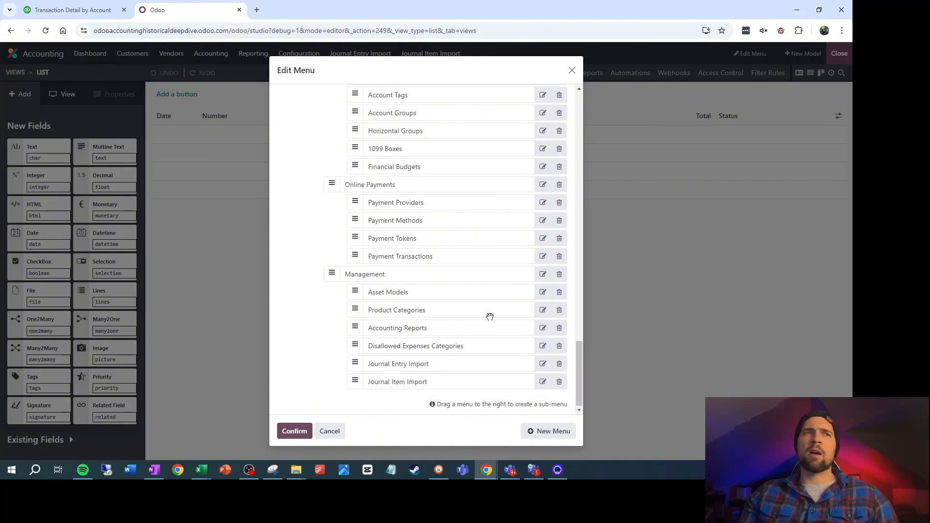
Open the Journal Entry Import model from the Configuration section for editing in Studio
click(304, 56)
scroll(317, 222, down, 4)
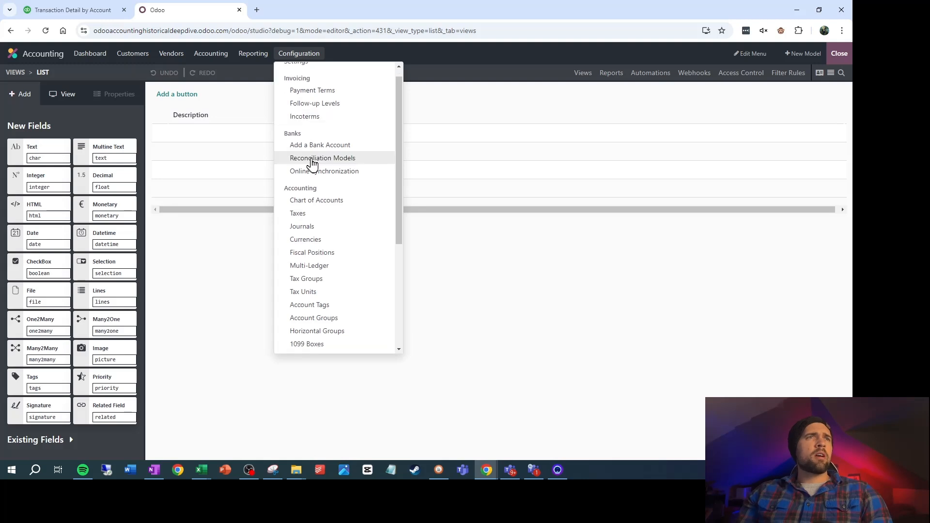
click(353, 334)
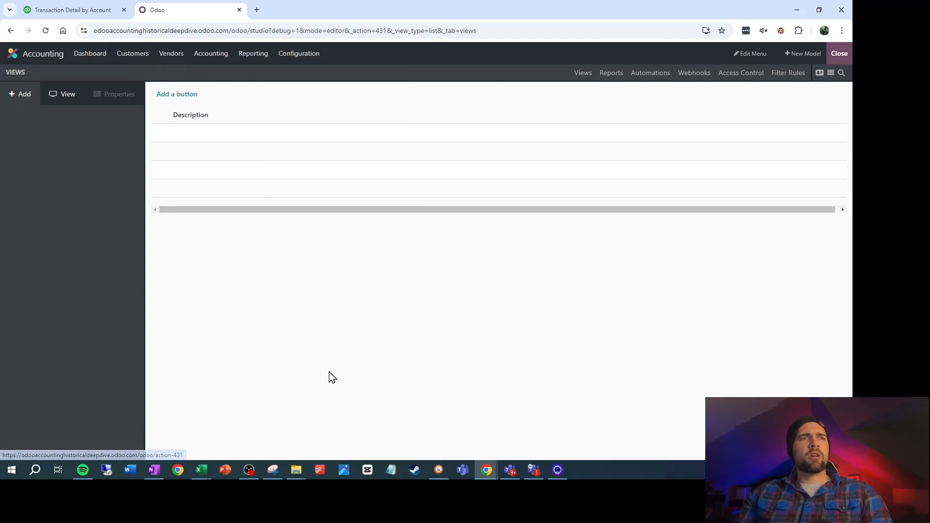
Switch to the Financial Import workbook and review the Name, Date and Journal columns on the TB Import Journal Entry sheet
mouse_move(202, 469)
mouse_move(465, 434)
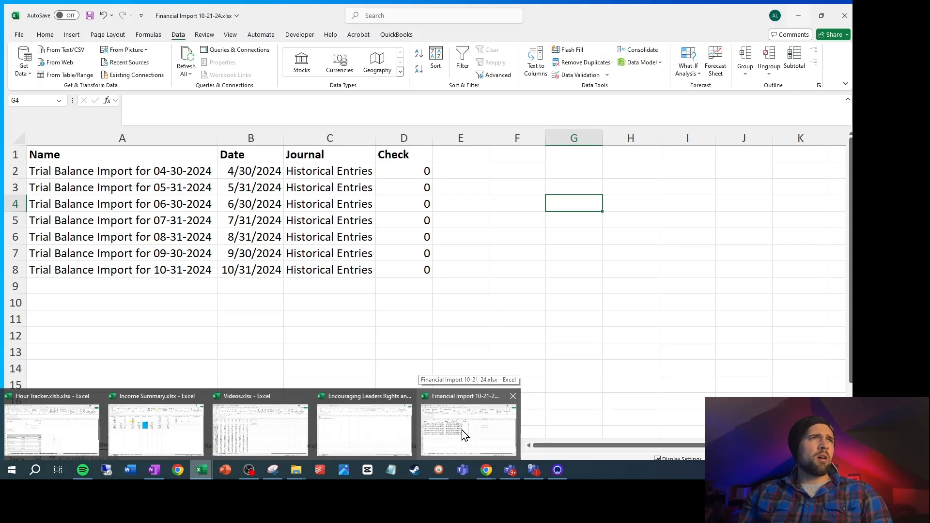
click(465, 434)
click(166, 164)
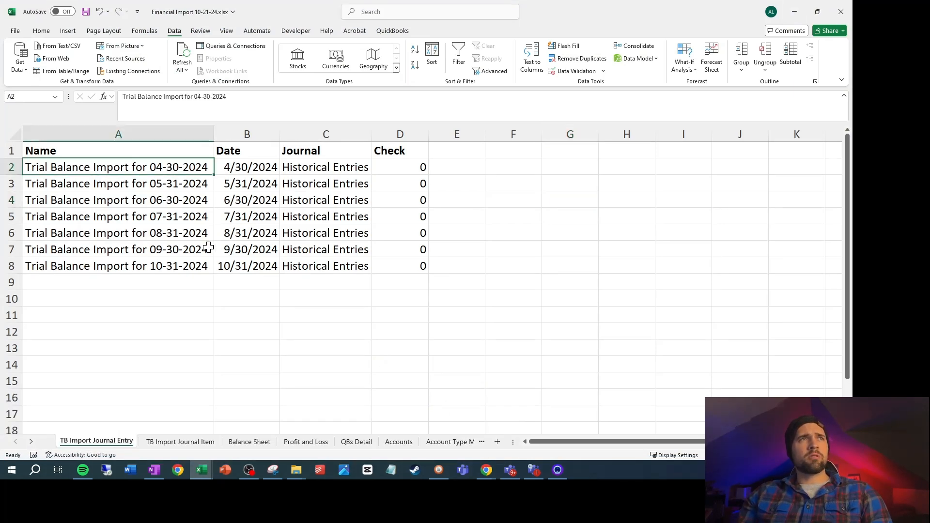
click(259, 168)
click(303, 168)
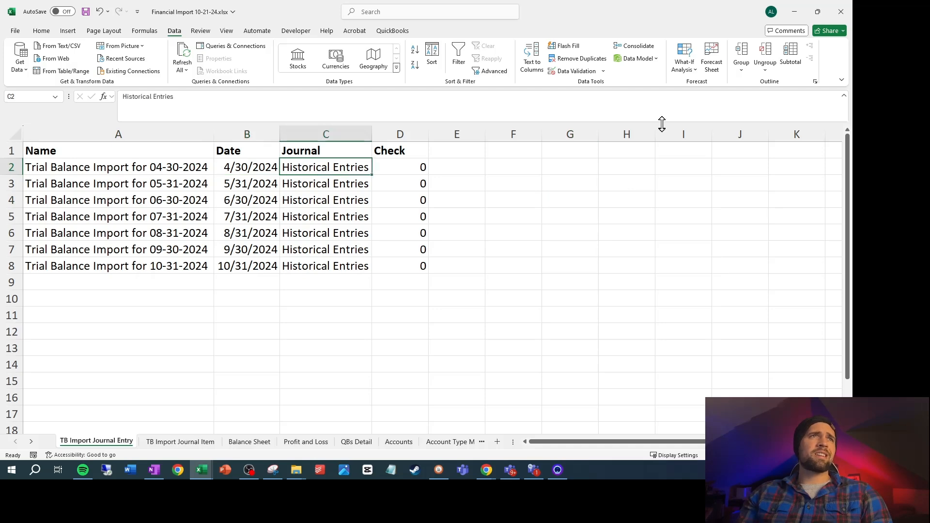
Switch back to the Studio list view in Odoo and relabel the Description field as Name
click(794, 12)
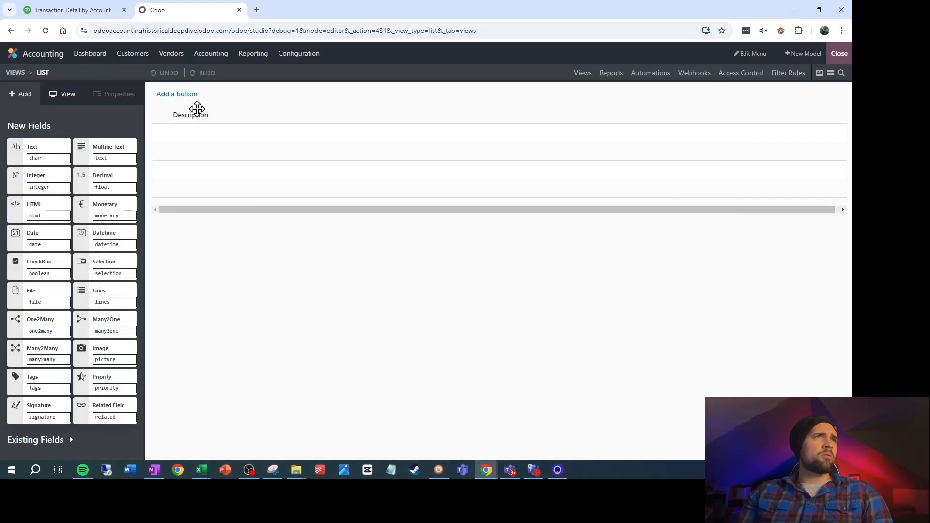
click(196, 115)
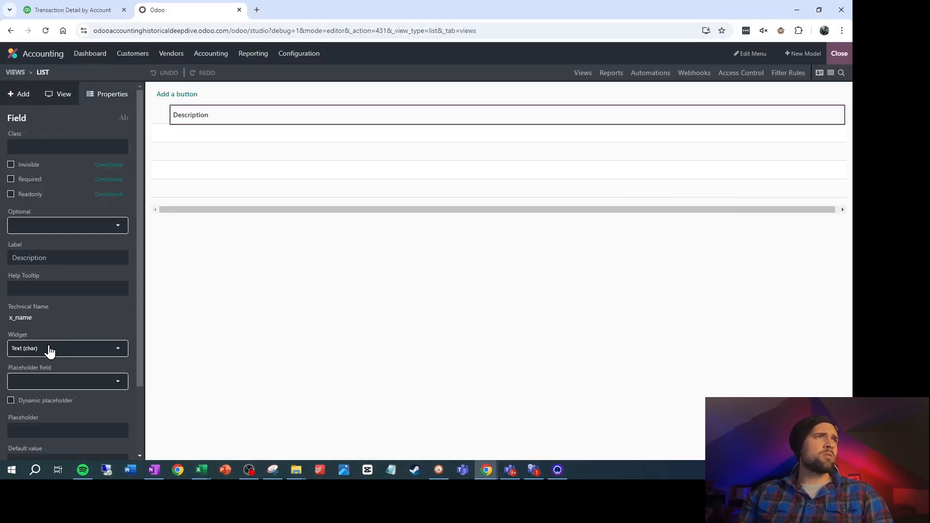
click(62, 257)
text(Name)
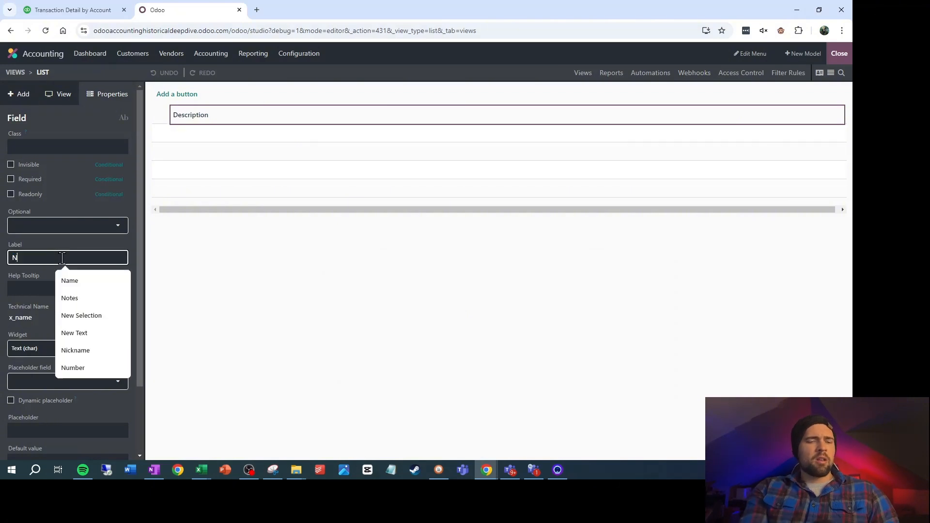
click(41, 281)
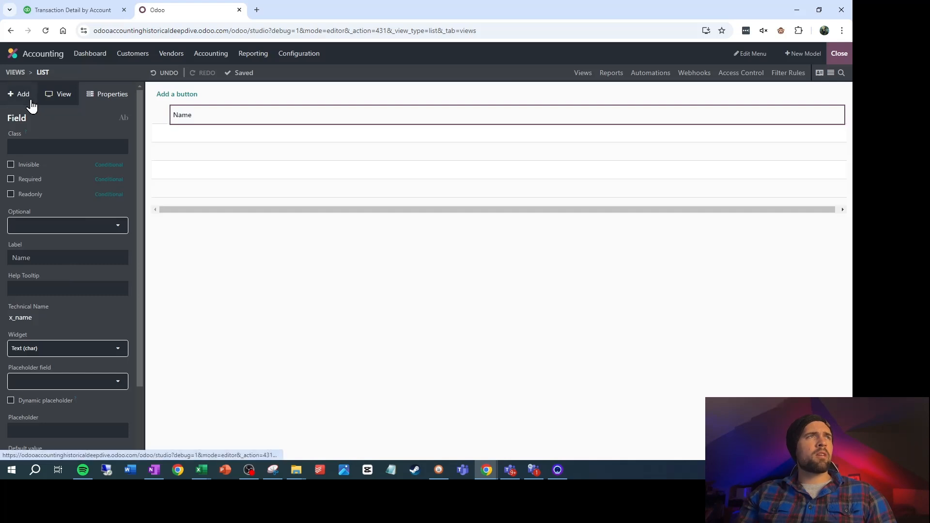
Add a Date field after Name in the Journal Entry Import list and label it Date
click(31, 105)
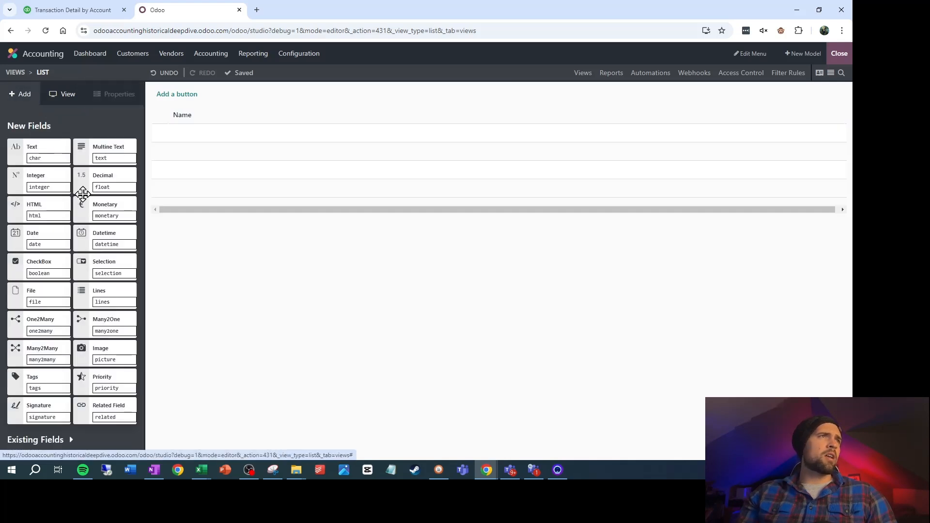
drag(40, 238, 838, 121)
triple_click(62, 253)
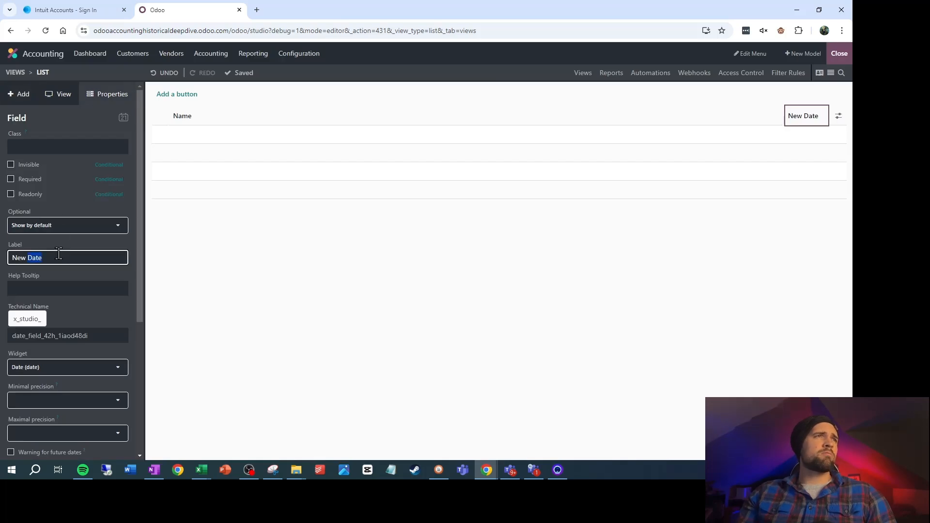
text(Date)
key(Return)
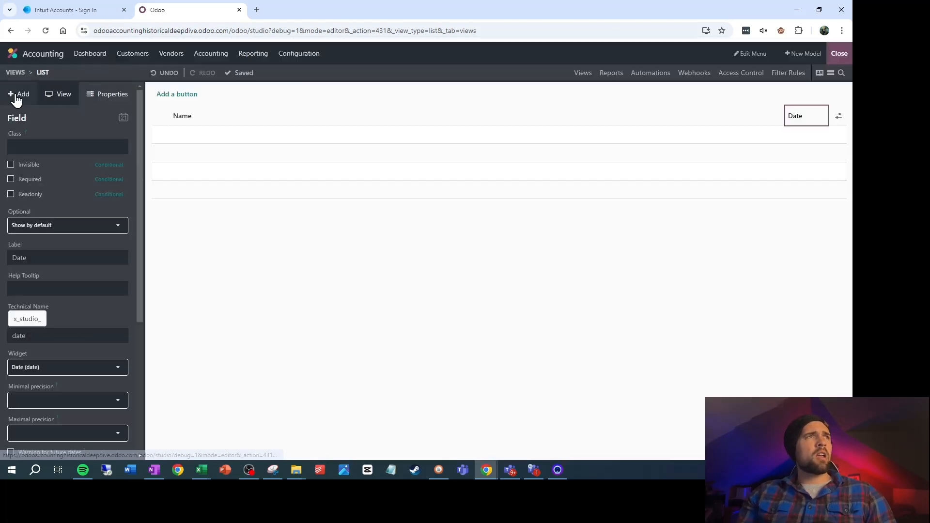
Add a Many2One field related to the Journal model after Date and label it Journal
click(19, 94)
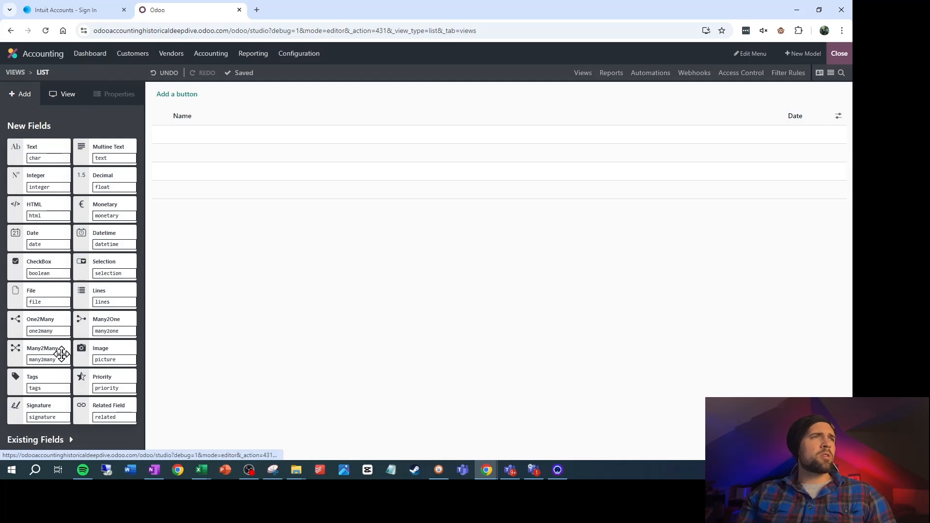
drag(104, 326, 827, 143)
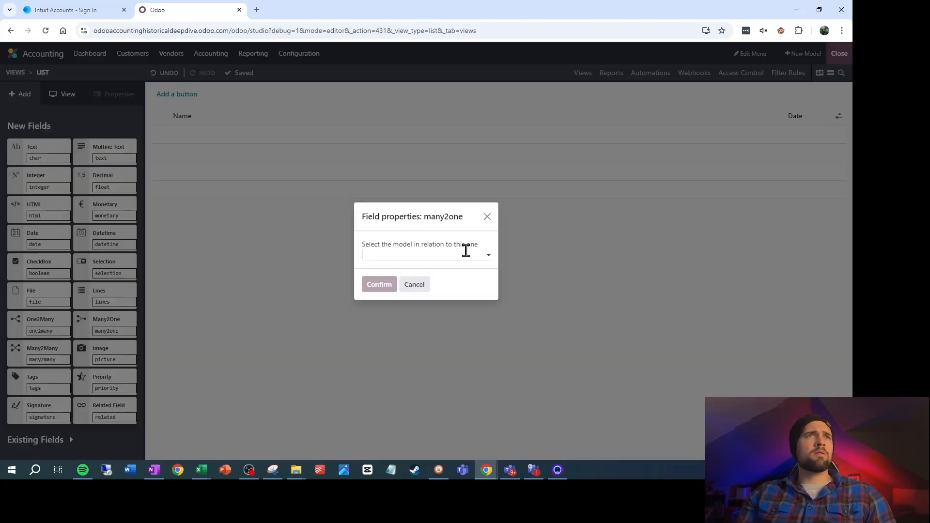
text(Journal)
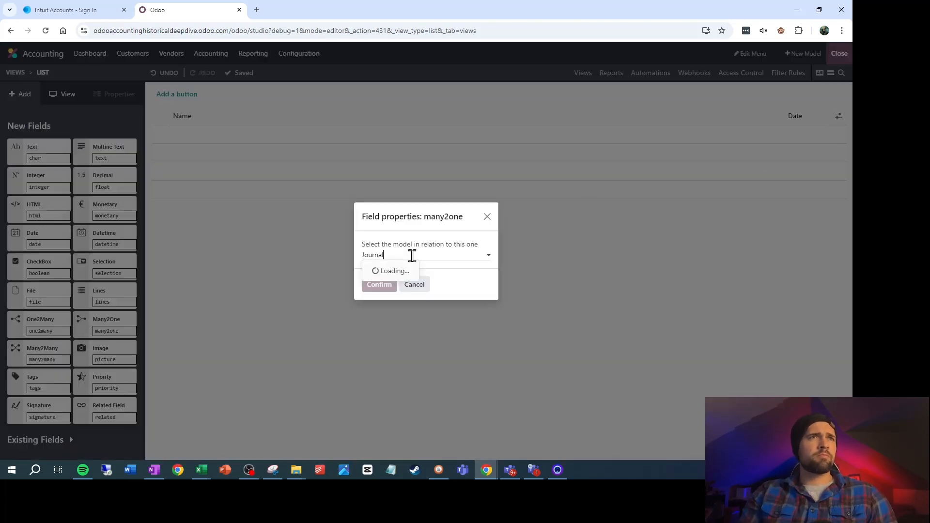
click(387, 273)
click(385, 285)
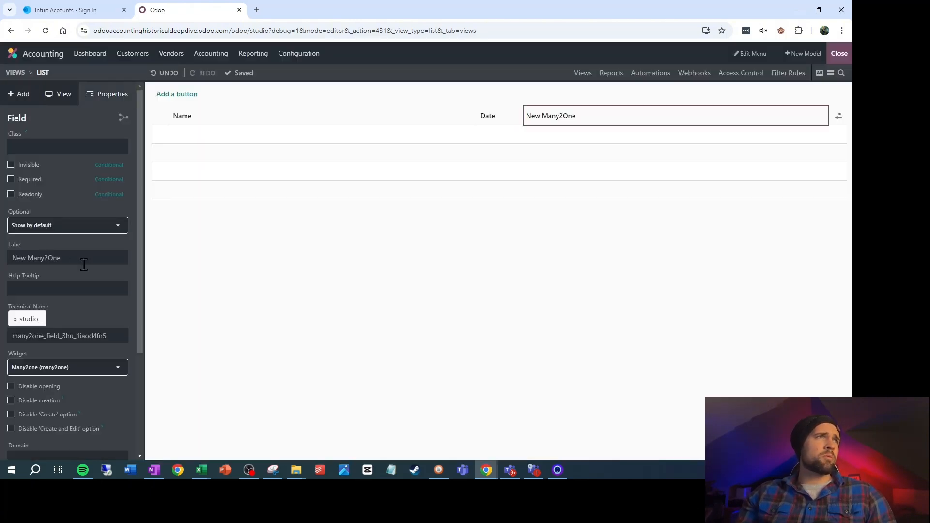
click(67, 261)
text(Journal)
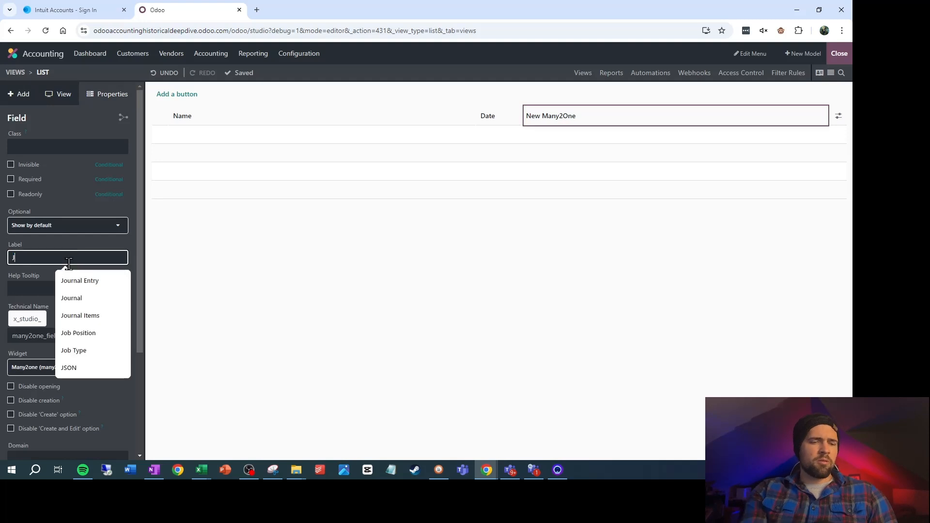
click(42, 281)
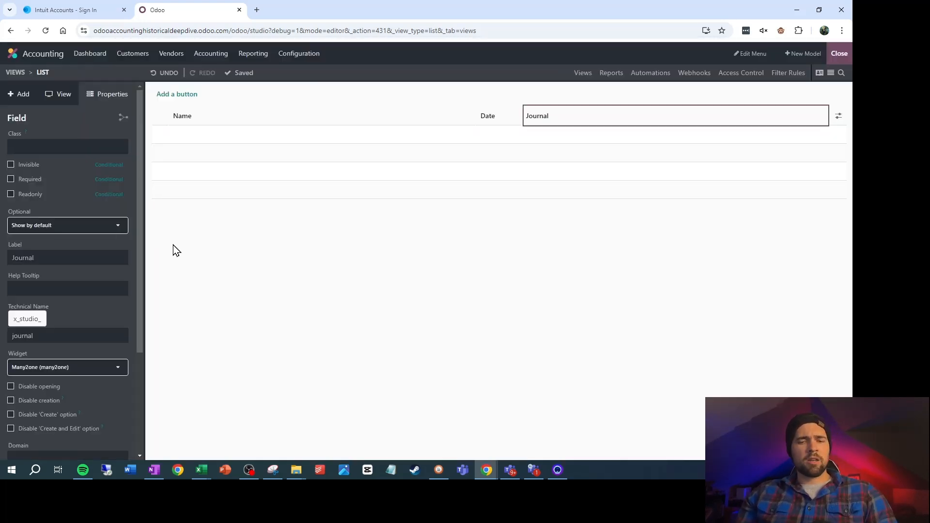
Open the Journal Item Import model from the Management section of Configuration for editing in Studio
click(308, 61)
scroll(311, 238, down, 4)
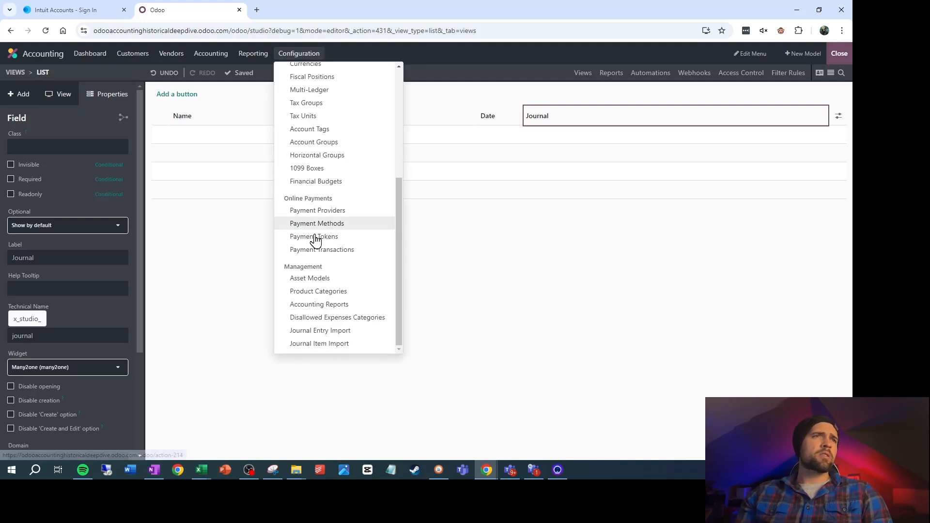
click(320, 349)
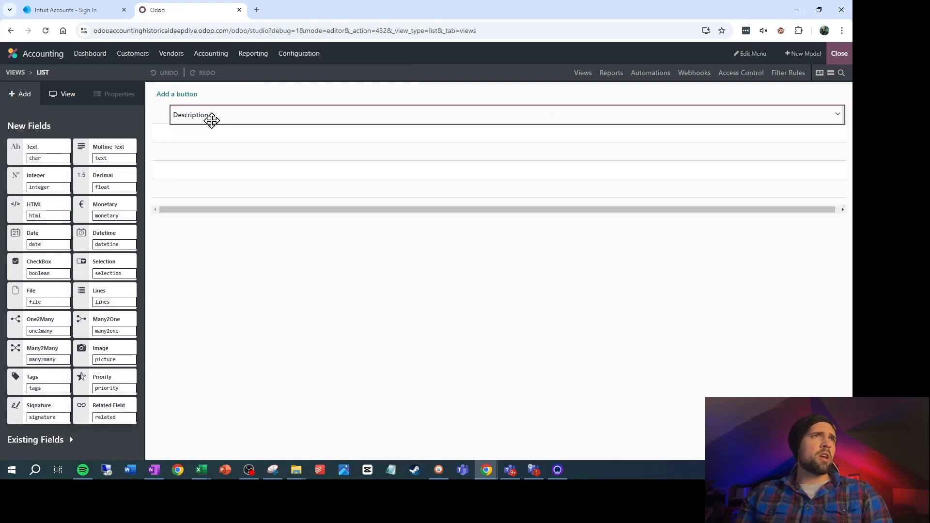
Make the Description field non-required in its full field properties and set it invisible in the list view
click(212, 120)
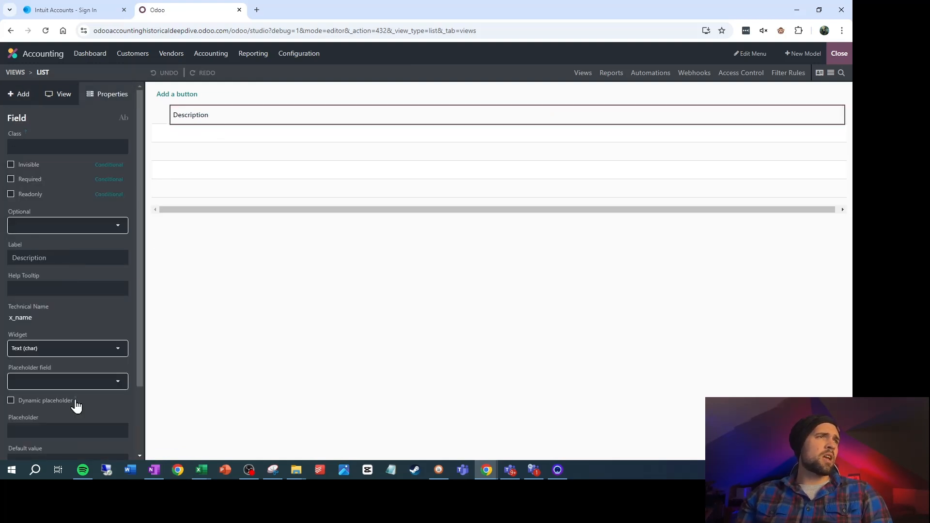
scroll(63, 407, down, 2)
click(34, 444)
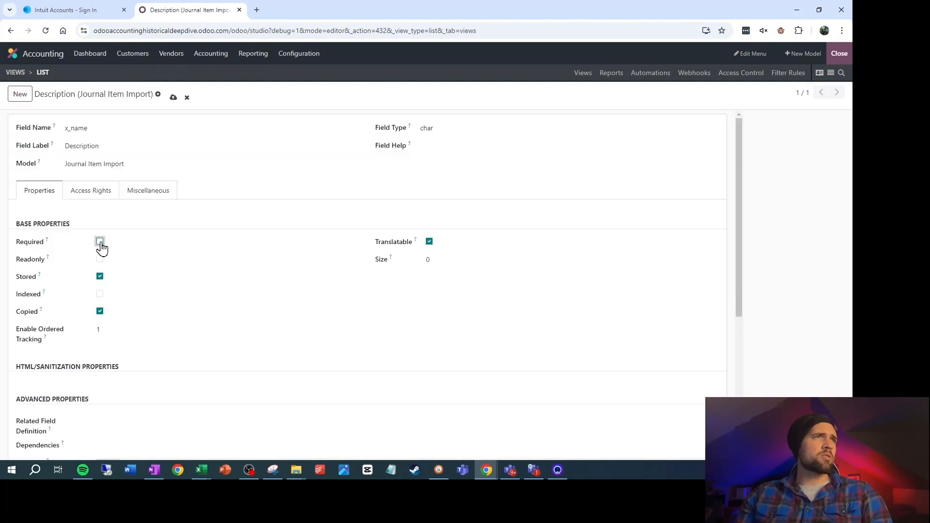
click(173, 99)
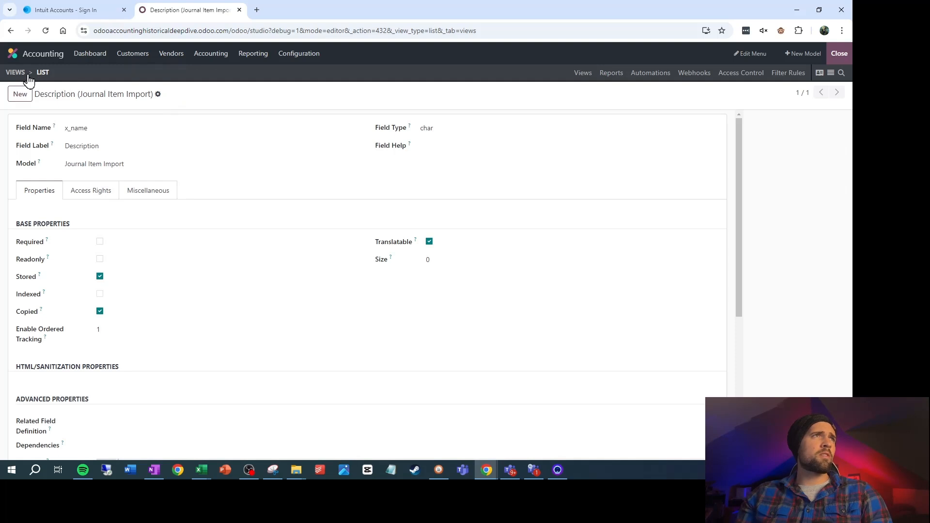
click(42, 76)
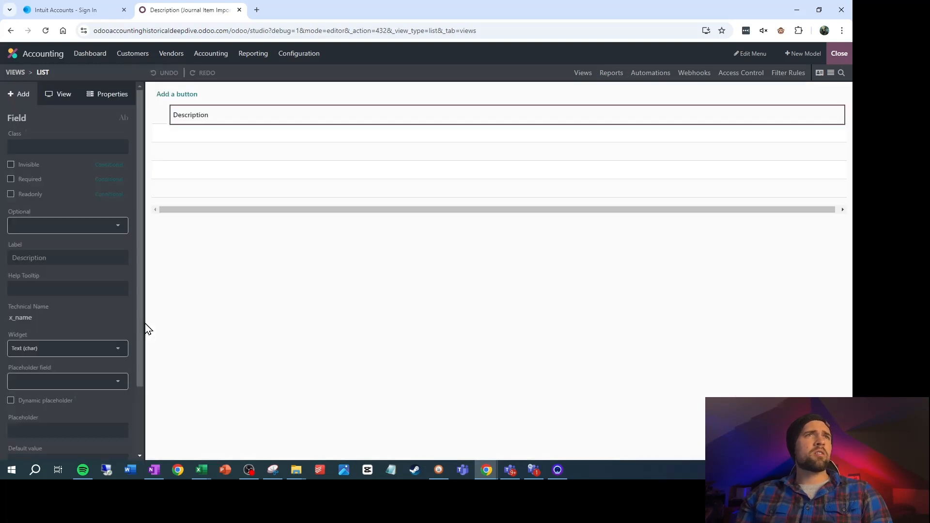
click(15, 166)
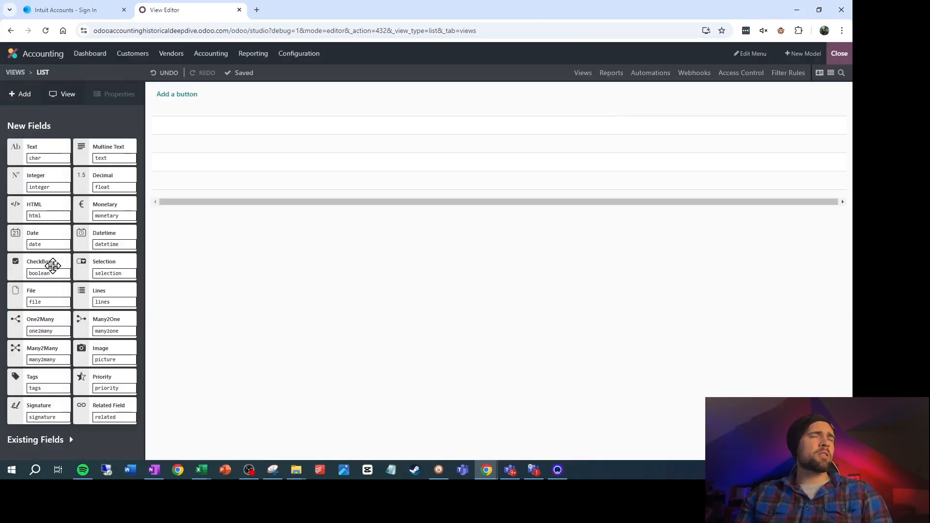
Add a Many2One field related to the Account model to the Journal Item Import list and label it Account
drag(119, 330, 335, 141)
text(Account)
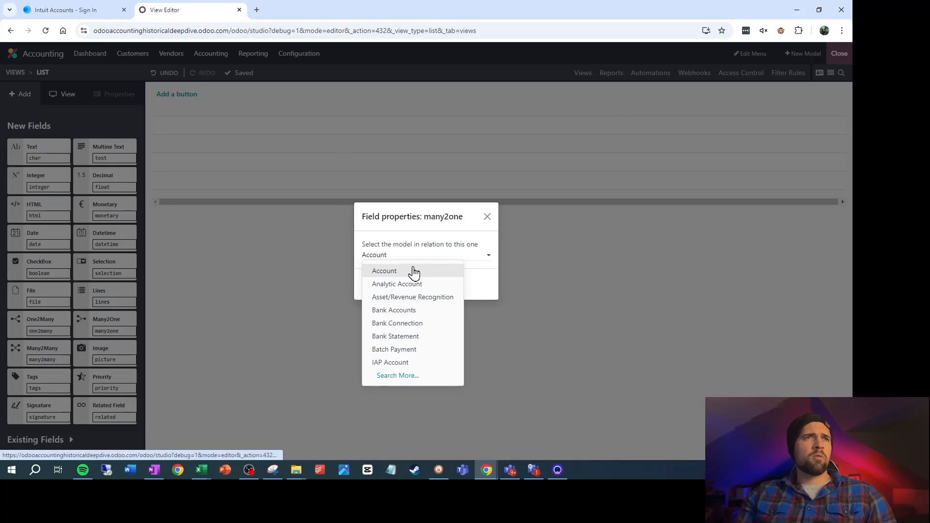
click(411, 271)
click(377, 284)
triple_click(46, 259)
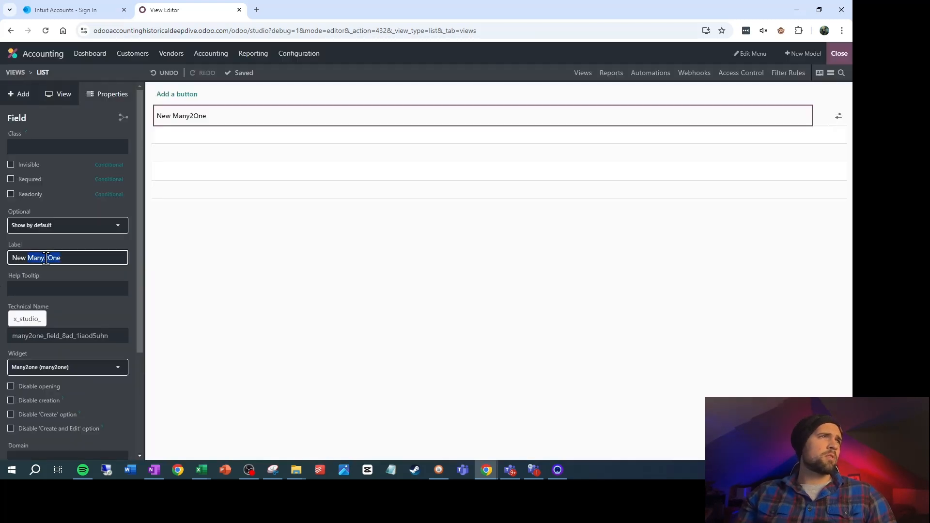
text(Account)
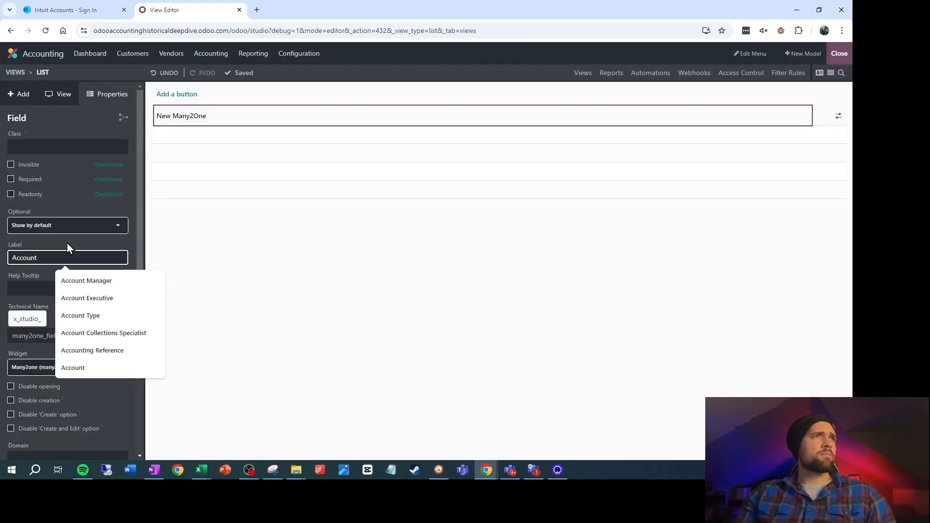
click(67, 243)
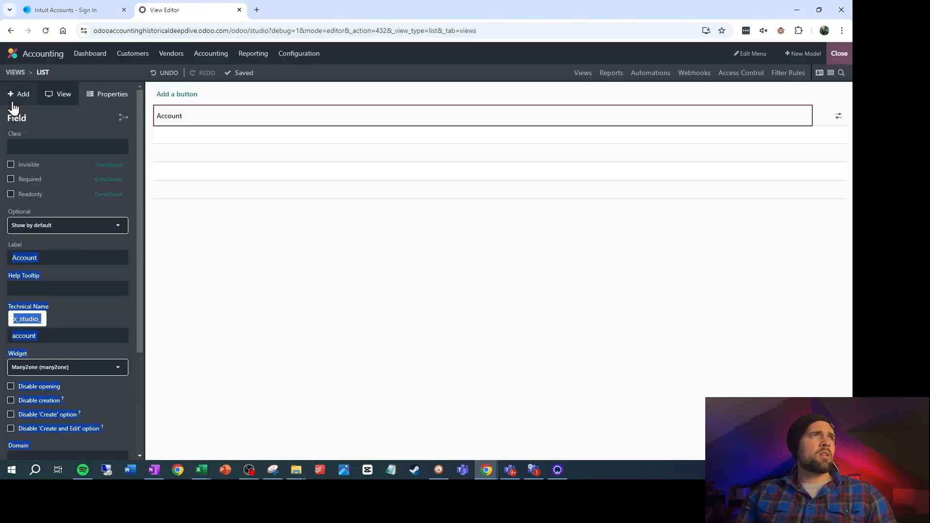
Add a Decimal field after Account and label it Debit
click(17, 97)
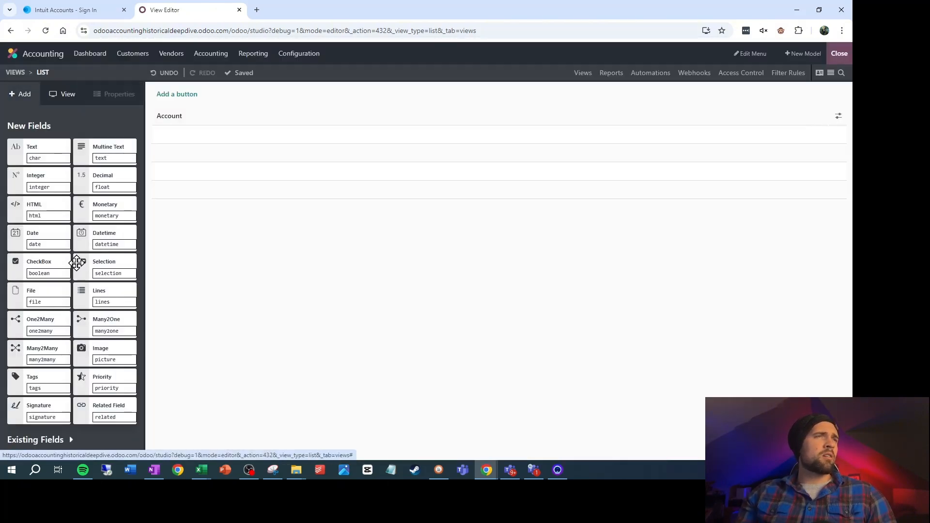
drag(109, 177, 802, 121)
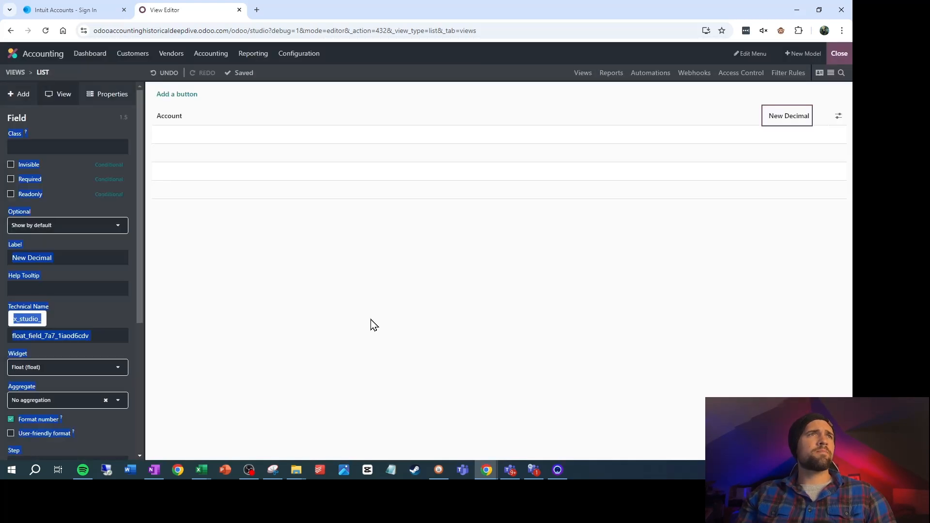
triple_click(61, 259)
text(Debit)
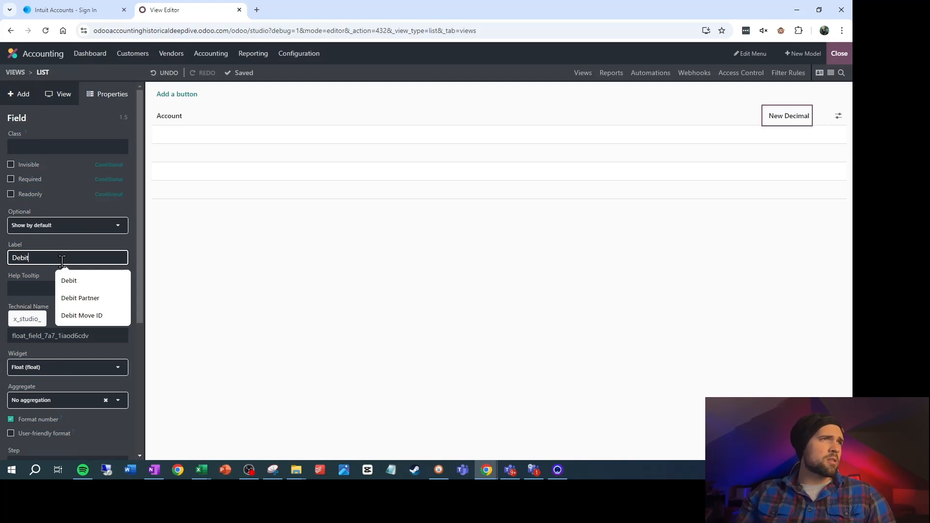
click(39, 278)
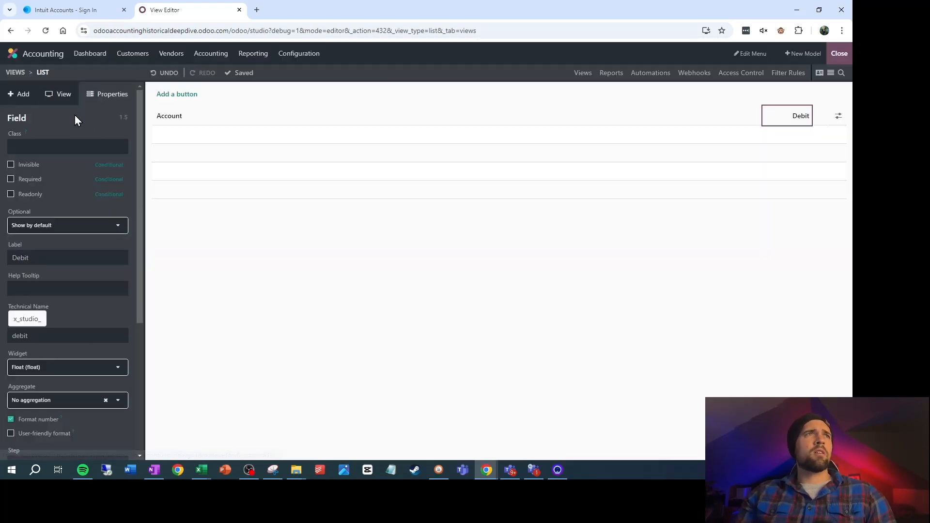
Add a second Decimal field after Debit and label it Credit
click(23, 95)
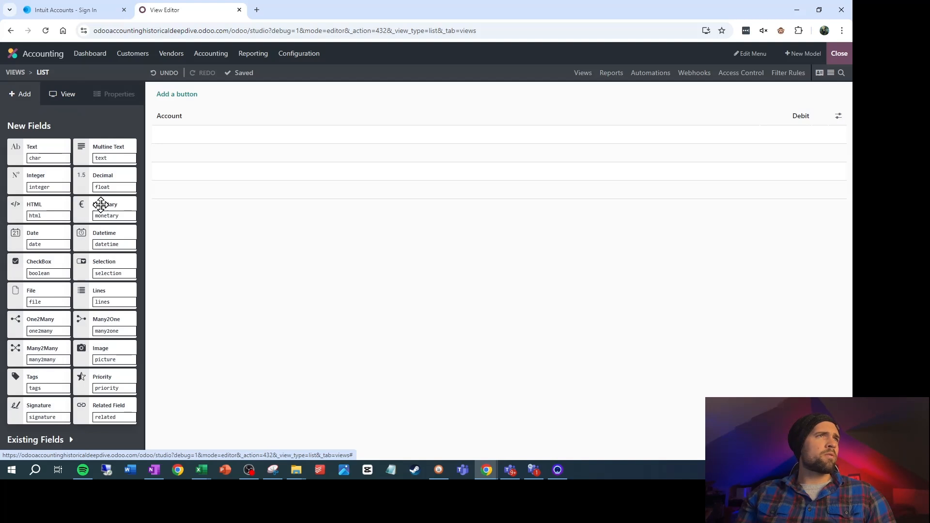
drag(101, 205, 832, 120)
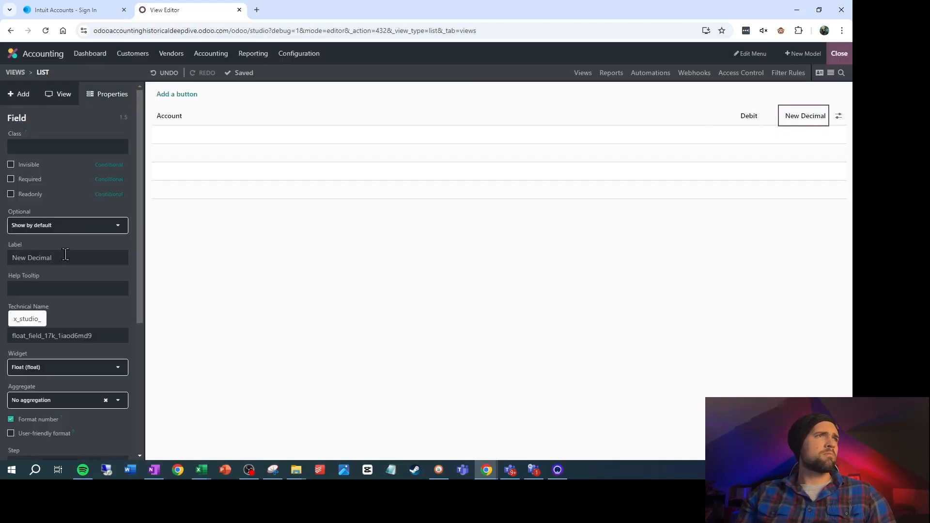
click(65, 254)
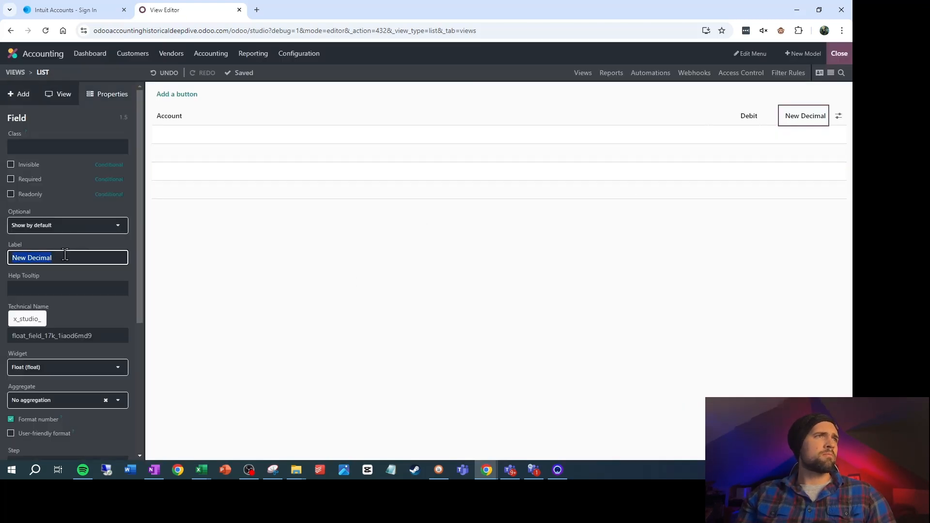
text(Credit)
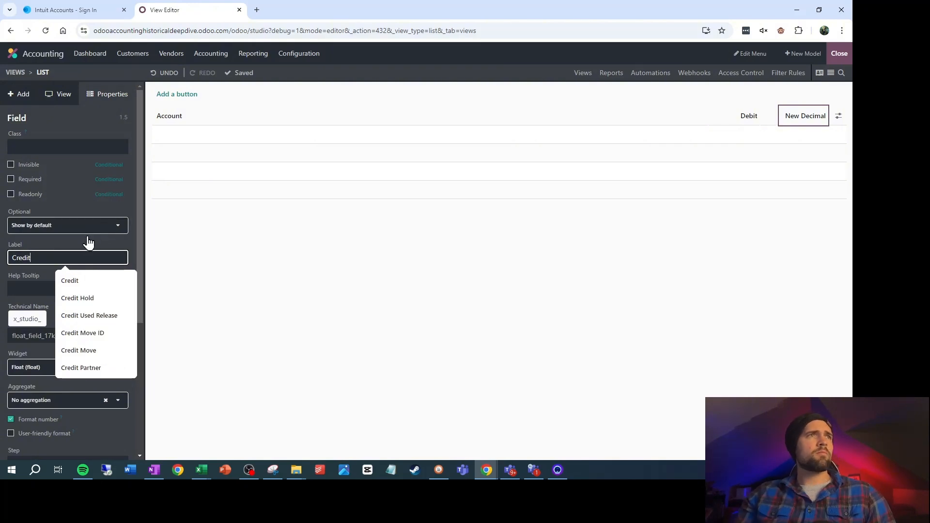
click(284, 294)
Add a Many2One field related to the Journal Entry Import model after Credit and label it Journal Entry Import
click(21, 95)
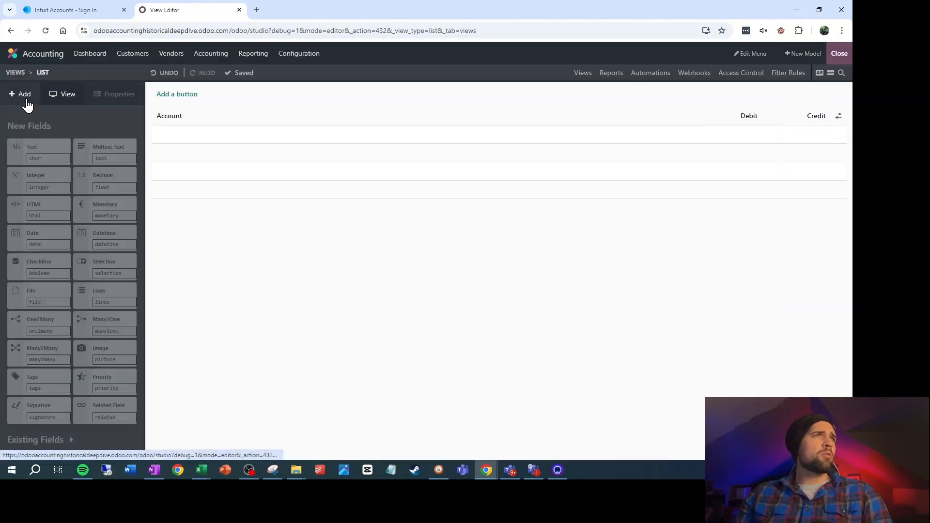
drag(115, 335, 831, 147)
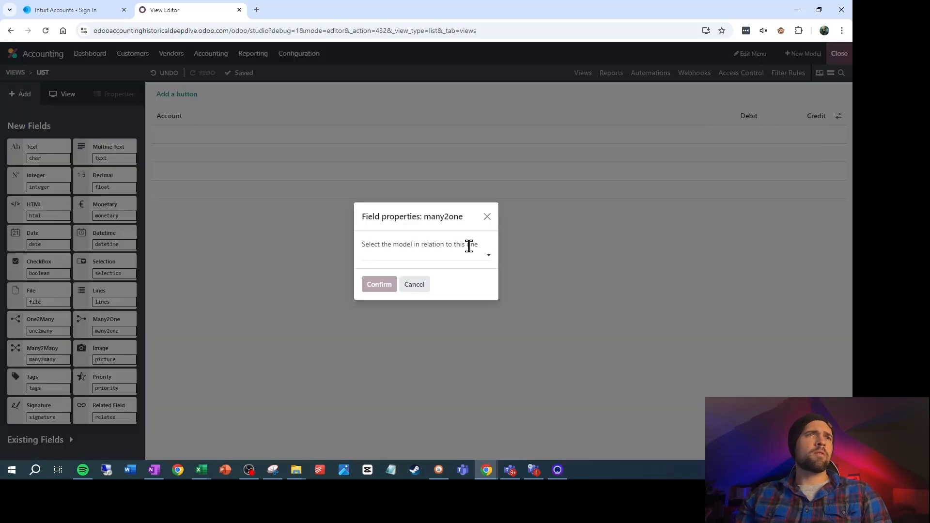
text(Journal En)
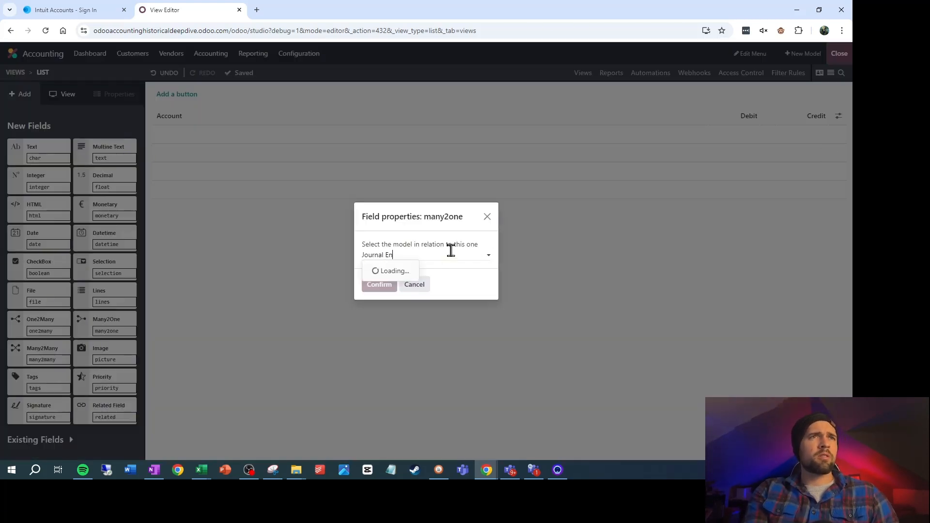
text(try)
click(426, 285)
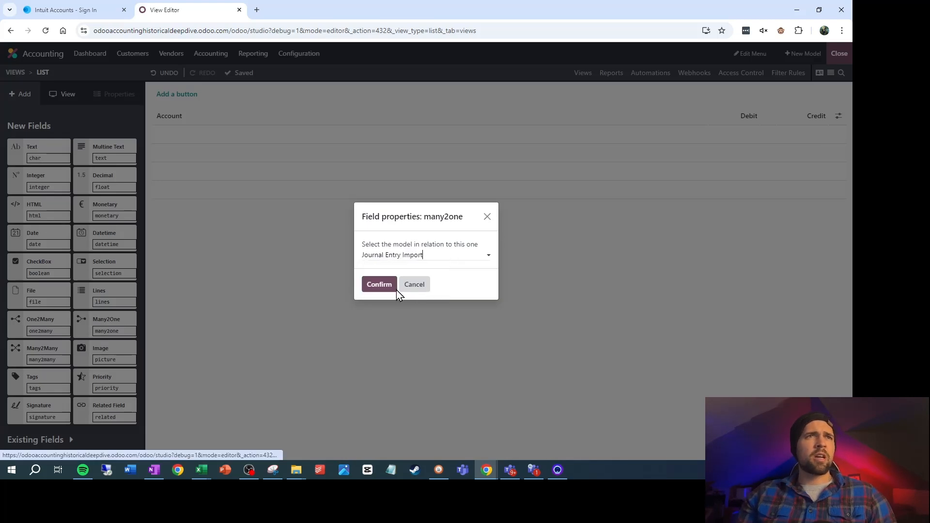
click(394, 286)
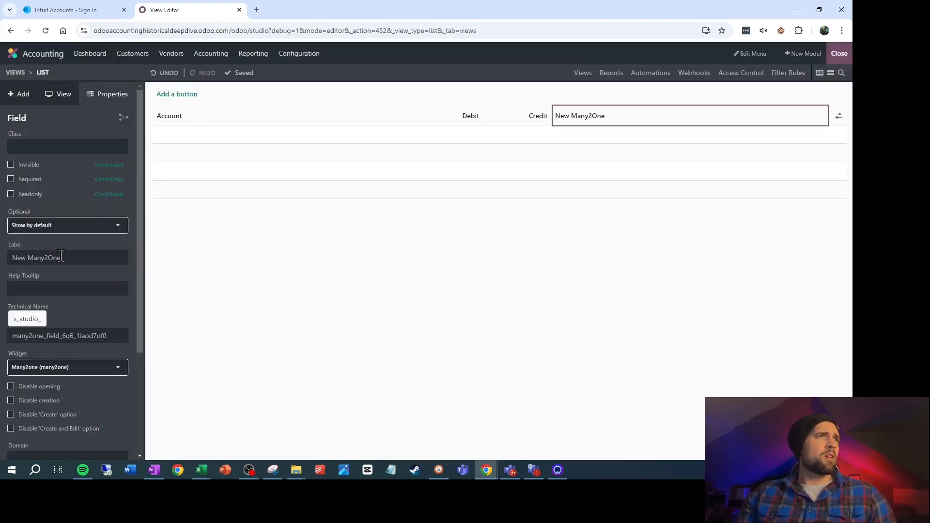
double_click(61, 256)
text(Journal)
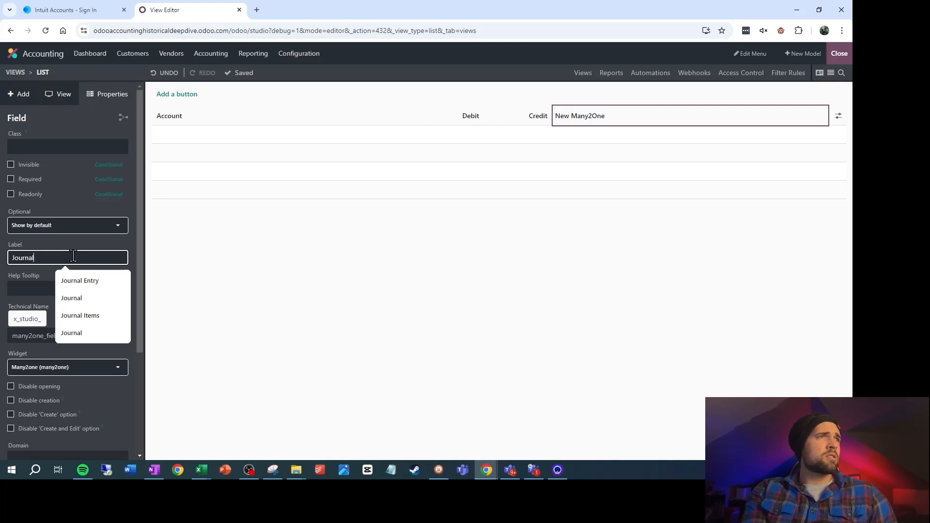
text( Entry Impo)
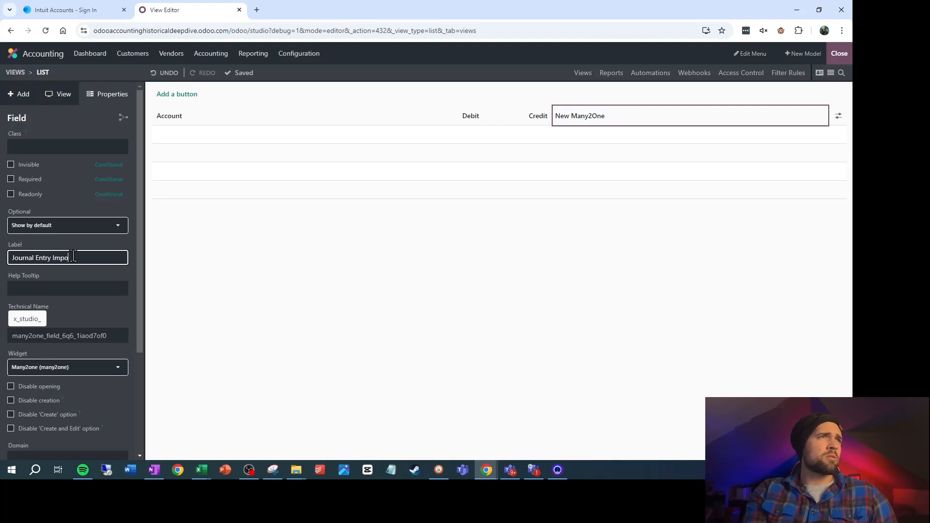
text(rt)
In the Journal Entry Import list, add a One2Many field after Journal with its reciprocal Many2One field and label it Journal Items
click(299, 54)
scroll(303, 301, down, 5)
click(339, 344)
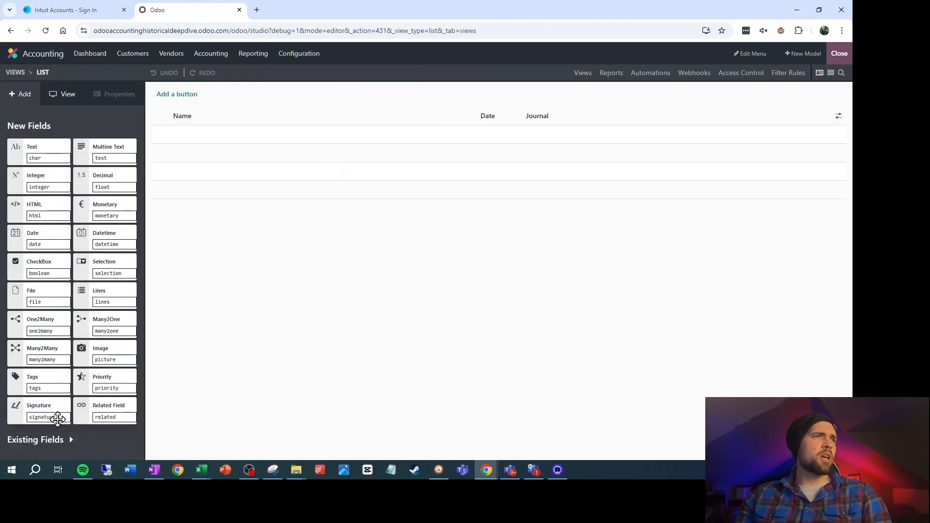
drag(39, 326, 839, 124)
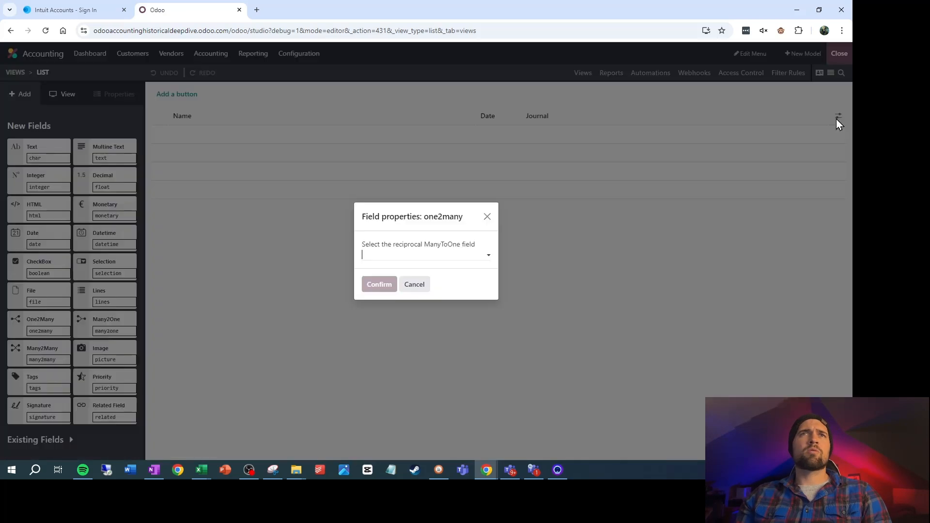
click(420, 257)
click(415, 273)
click(389, 286)
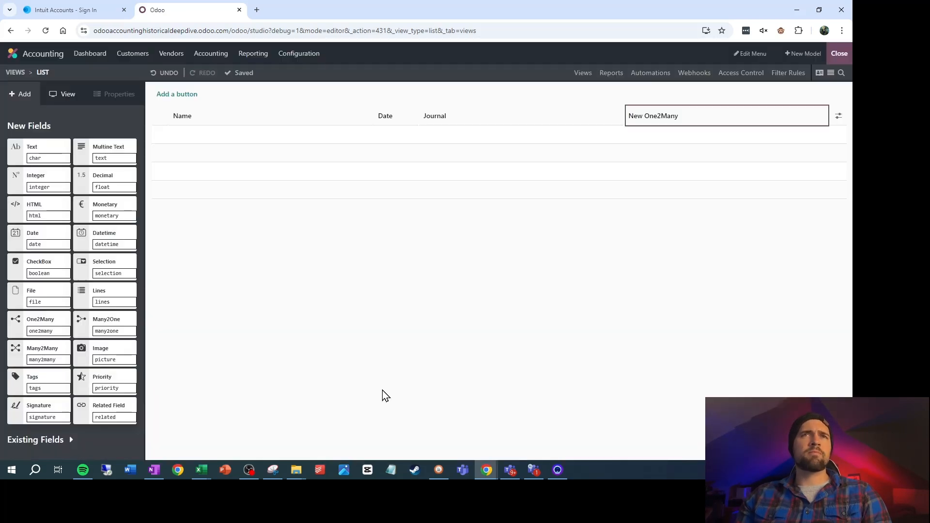
triple_click(84, 251)
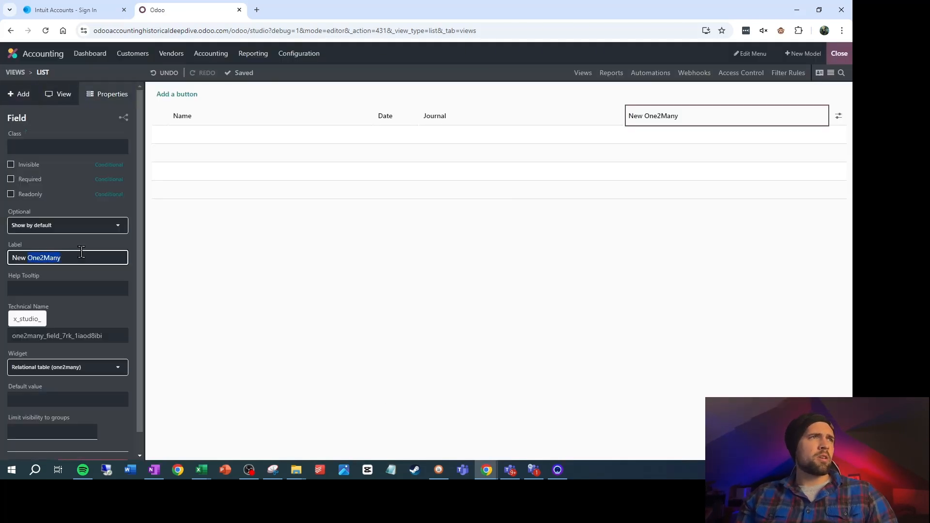
text(Journal Items)
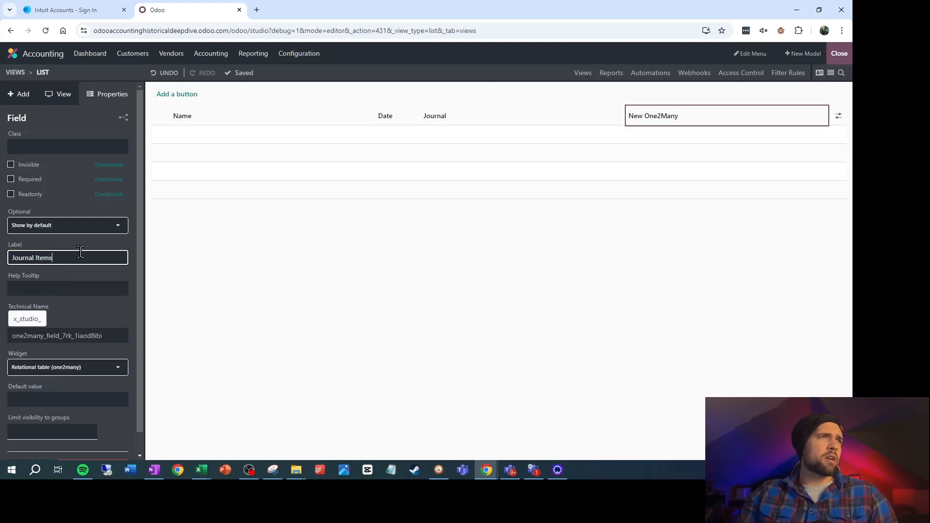
click(74, 294)
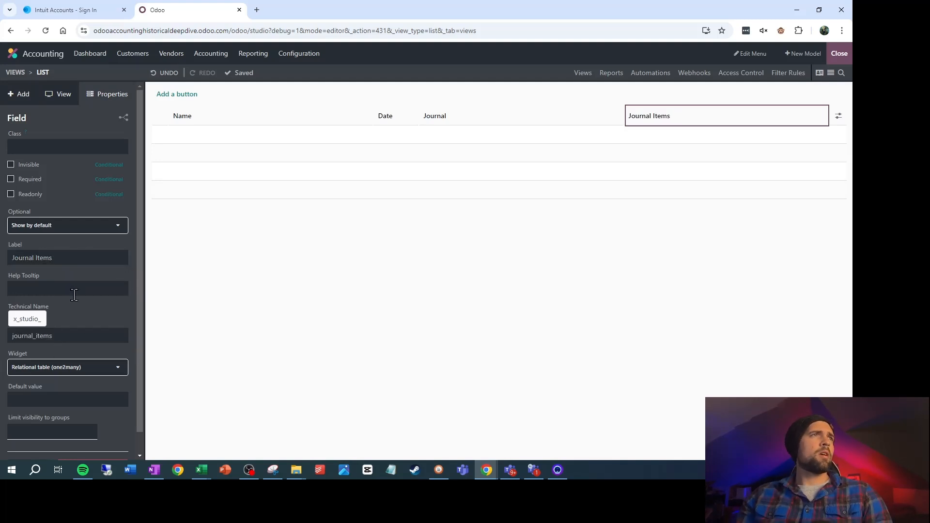
Add a Many2One field related to the Journal Entry model after Journal Items and label it Journal Entry
click(17, 93)
drag(104, 327, 825, 134)
click(458, 255)
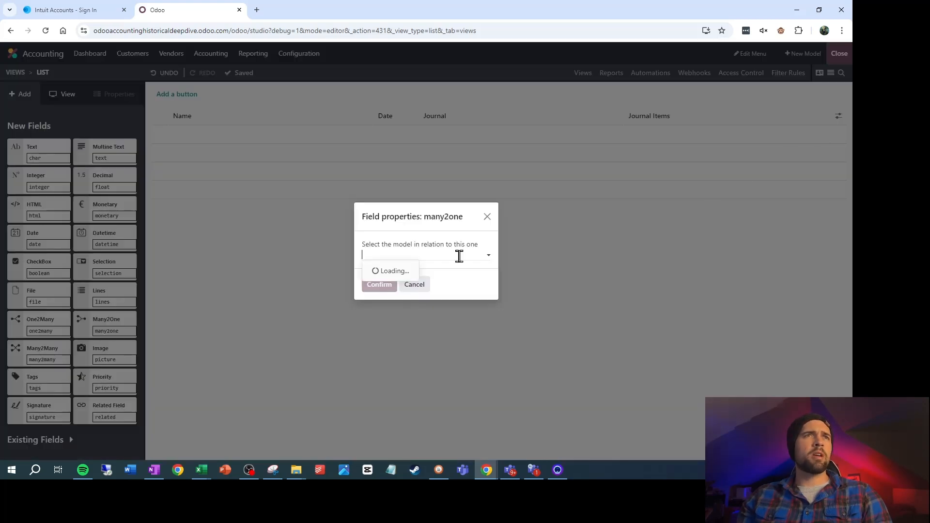
text(journal)
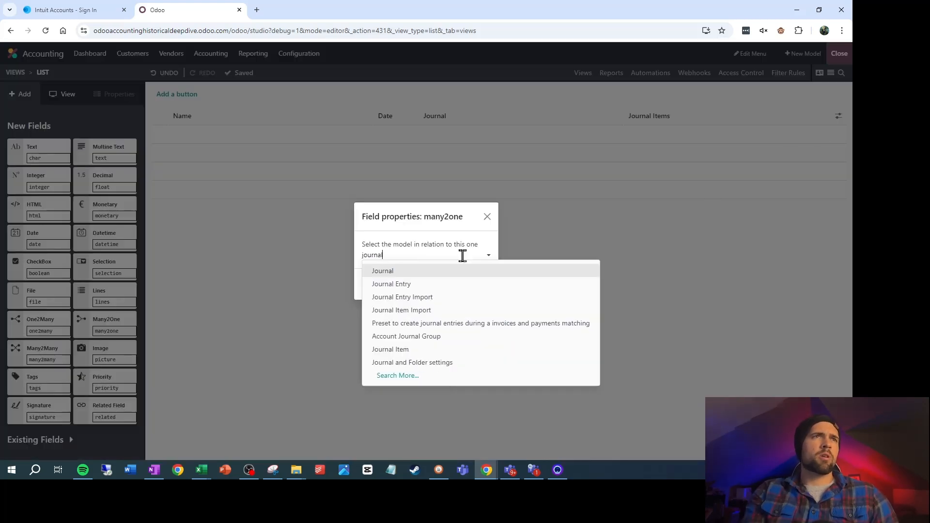
click(430, 283)
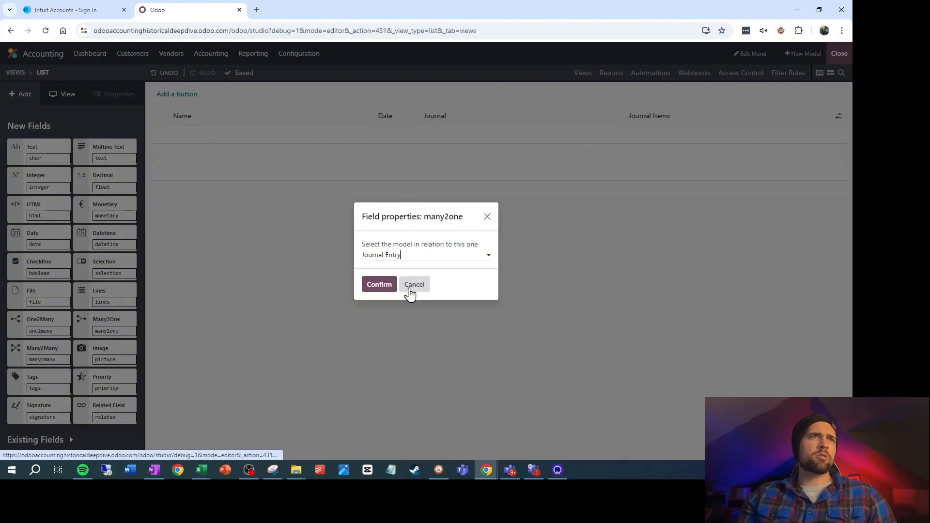
click(378, 290)
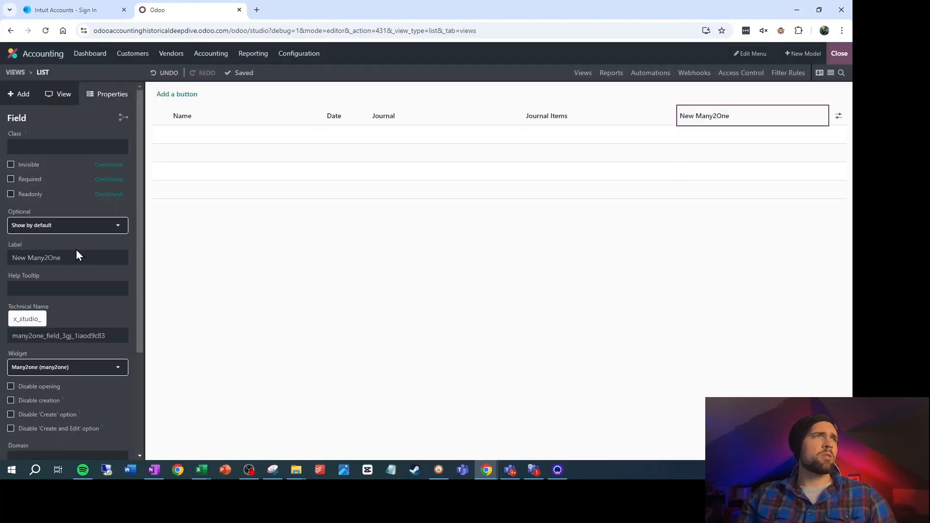
click(67, 259)
text(Journal En)
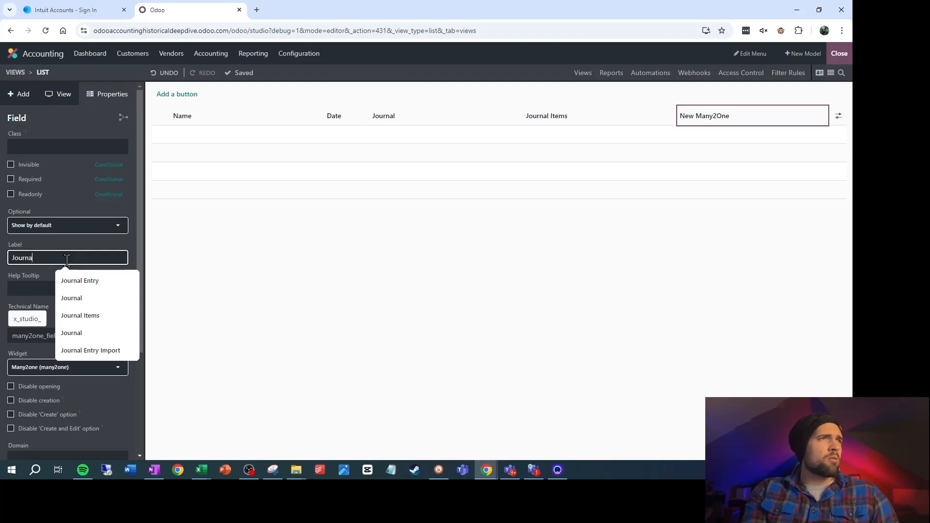
text(try)
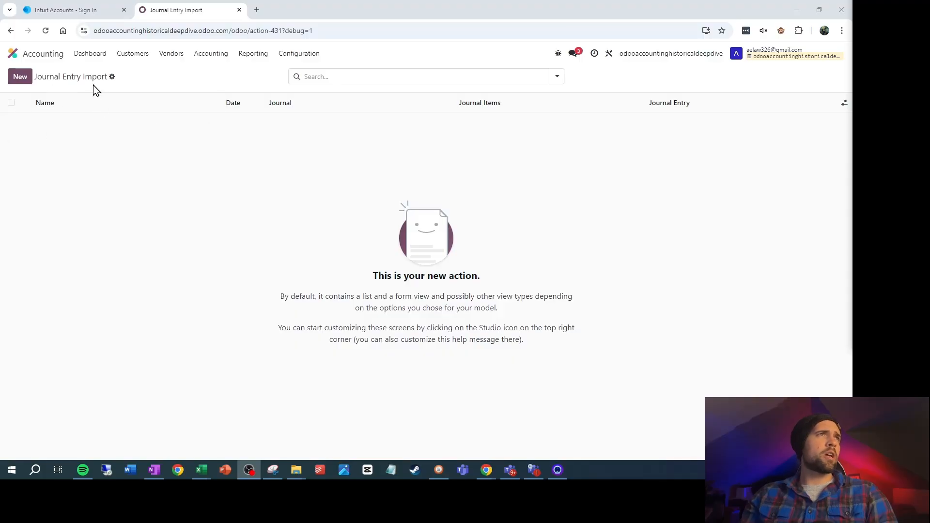
Start a record import for Journal Entry Import and load the file Financial Import 10-21-24.xlsx
click(112, 77)
click(156, 100)
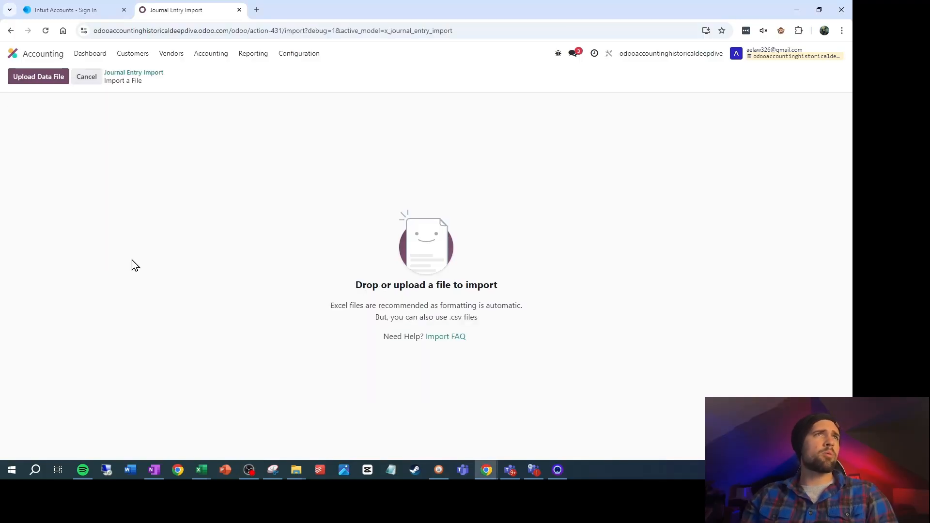
click(38, 79)
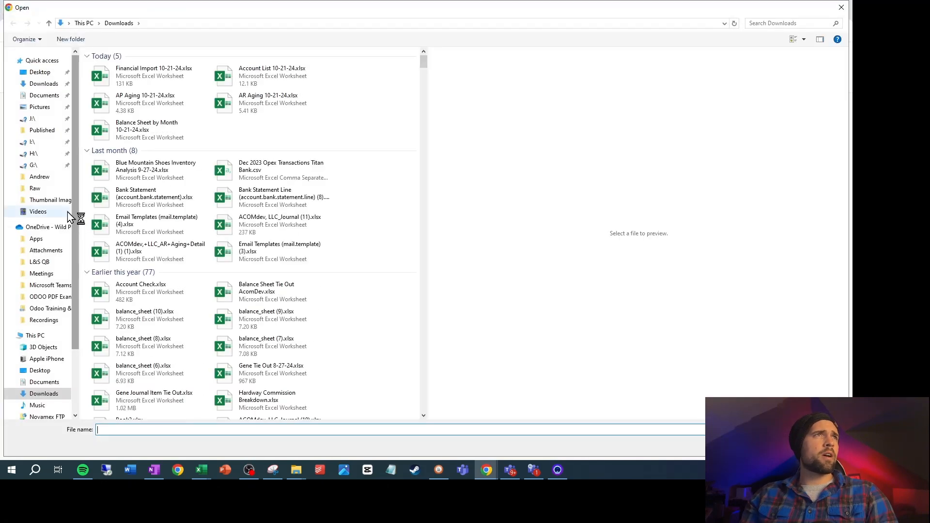
click(155, 85)
double_click(159, 84)
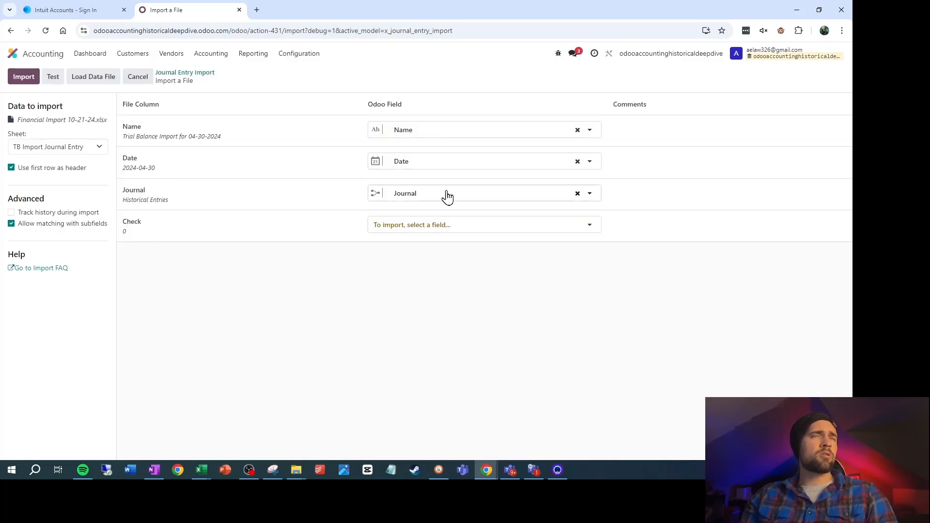
Create a new accounting journal named Historical Entries in a duplicate browser tab, keeping the file import open
right_click(164, 6)
click(242, 115)
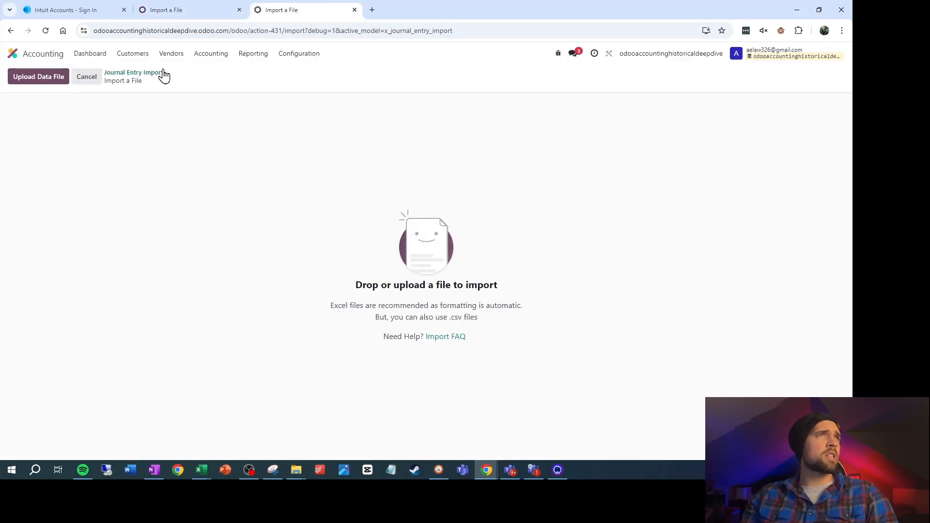
click(290, 54)
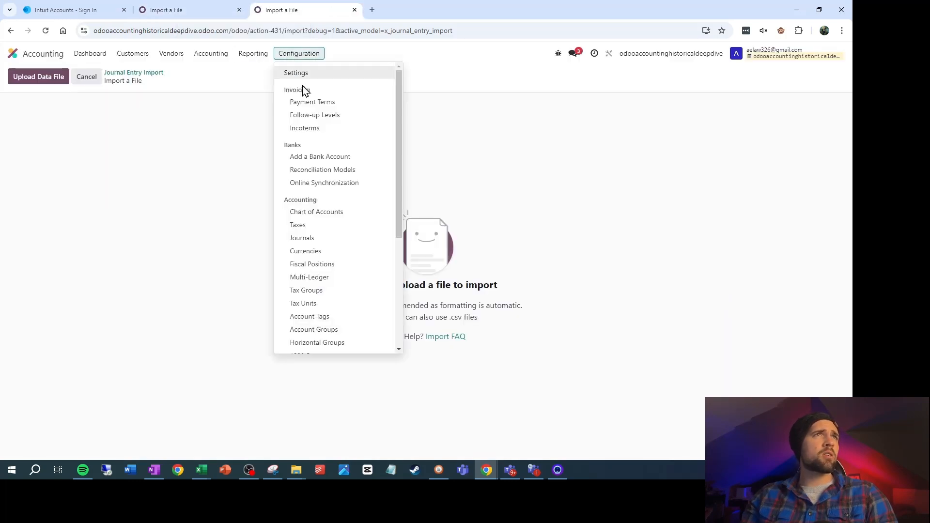
click(318, 239)
click(21, 79)
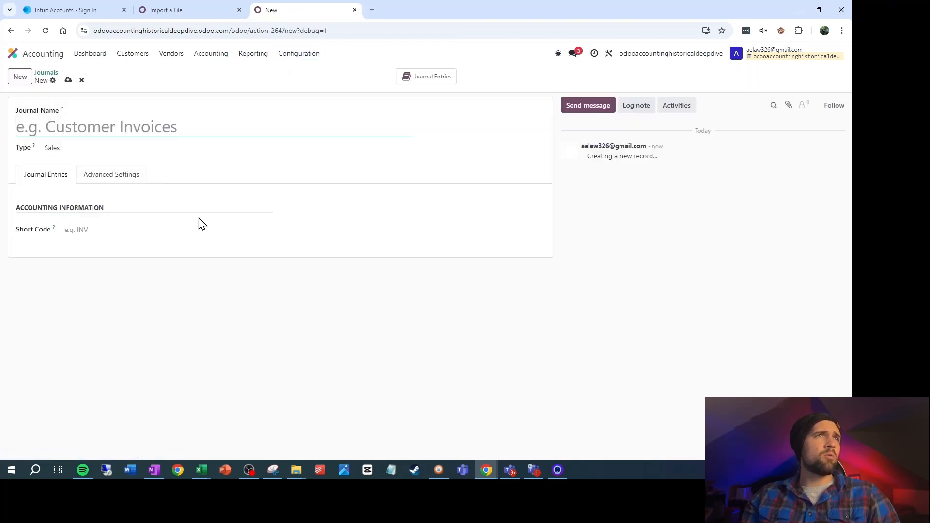
text(Histo)
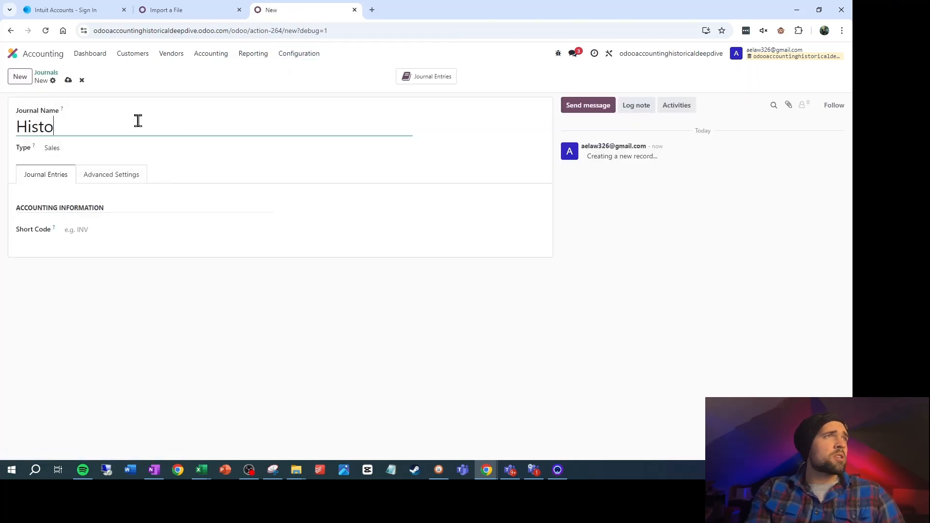
text(rical Entries)
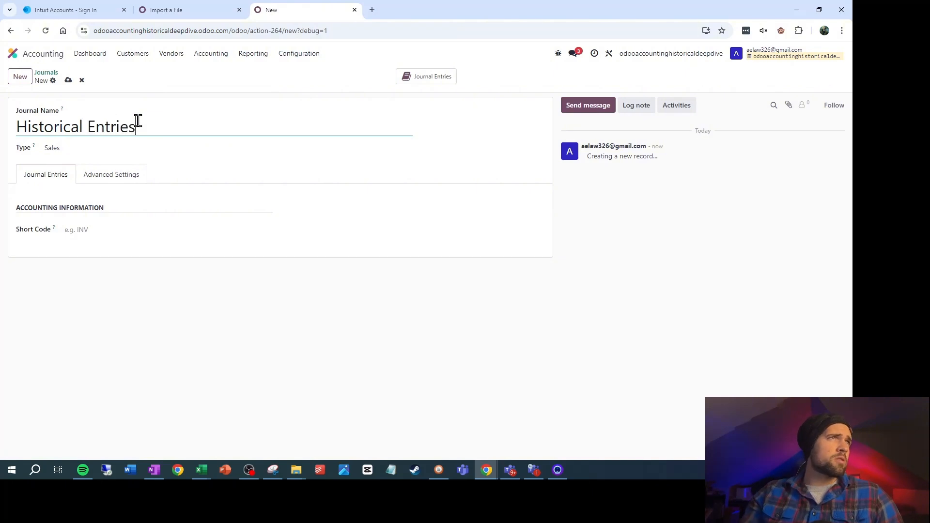
Set the journal's type to Miscellaneous and its short code to QB, and save it
click(108, 149)
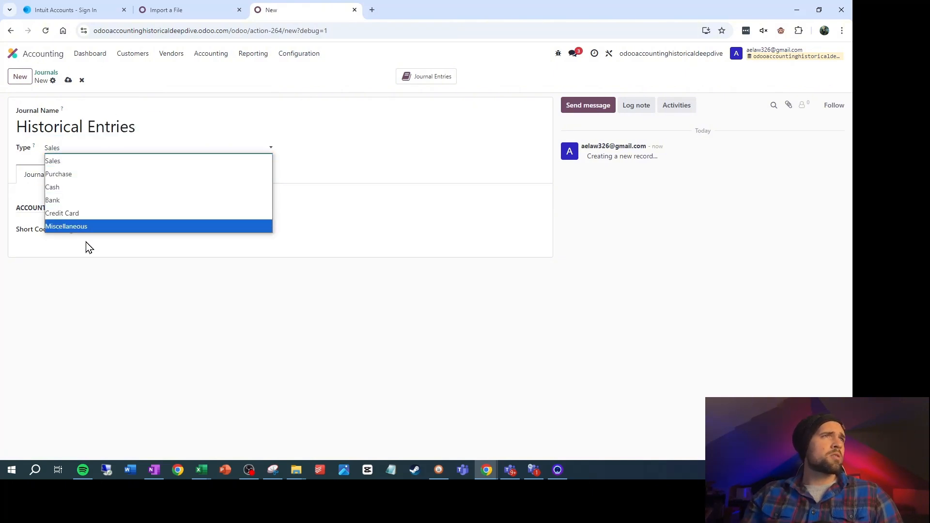
click(95, 228)
click(107, 248)
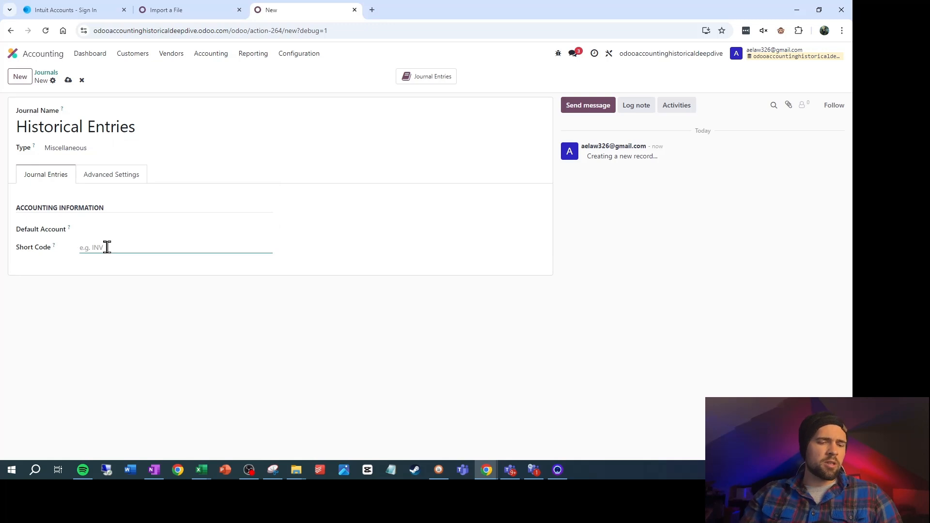
text(QB)
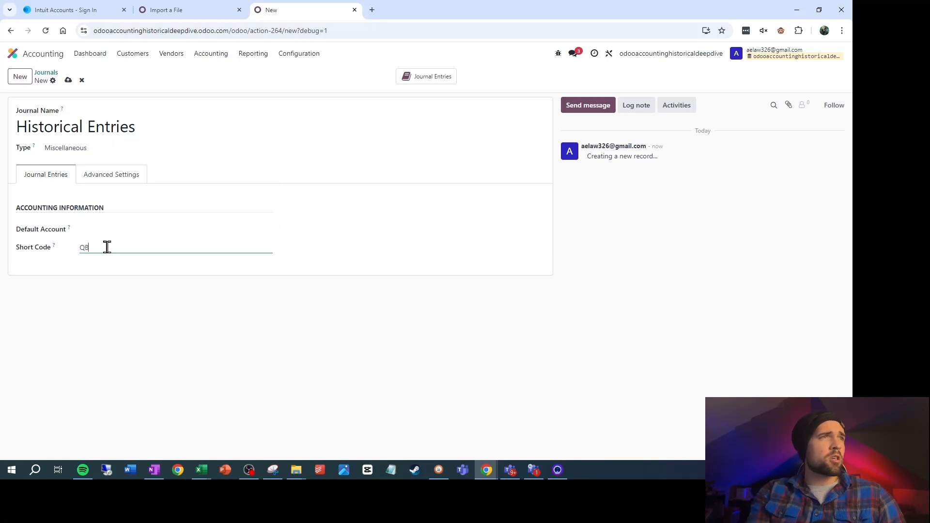
click(68, 81)
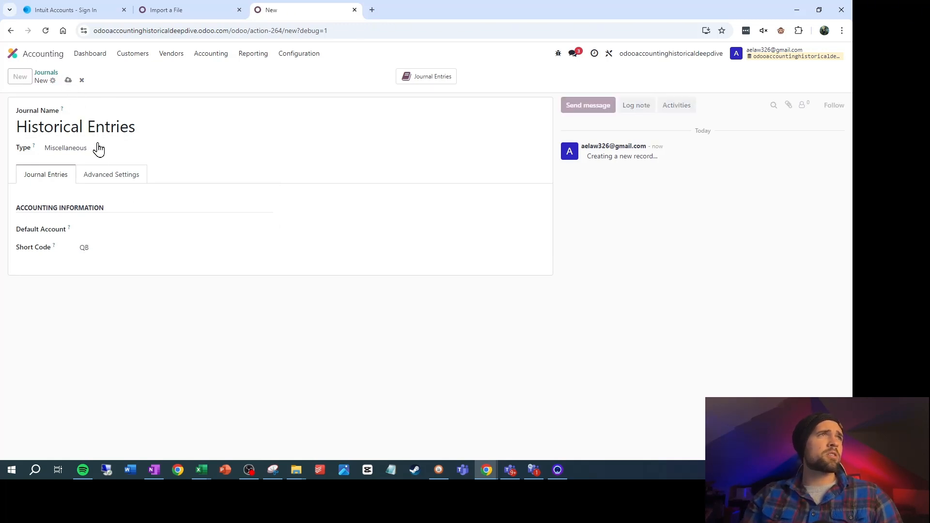
Return to the pending file import and import the TB Import Journal Entry sheet with the mapped Name, Date and Journal fields
click(205, 16)
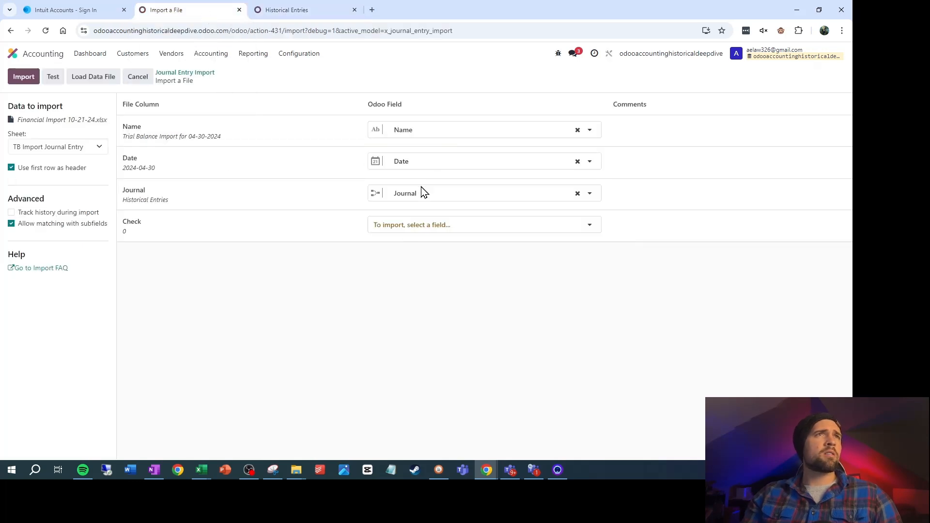
click(27, 79)
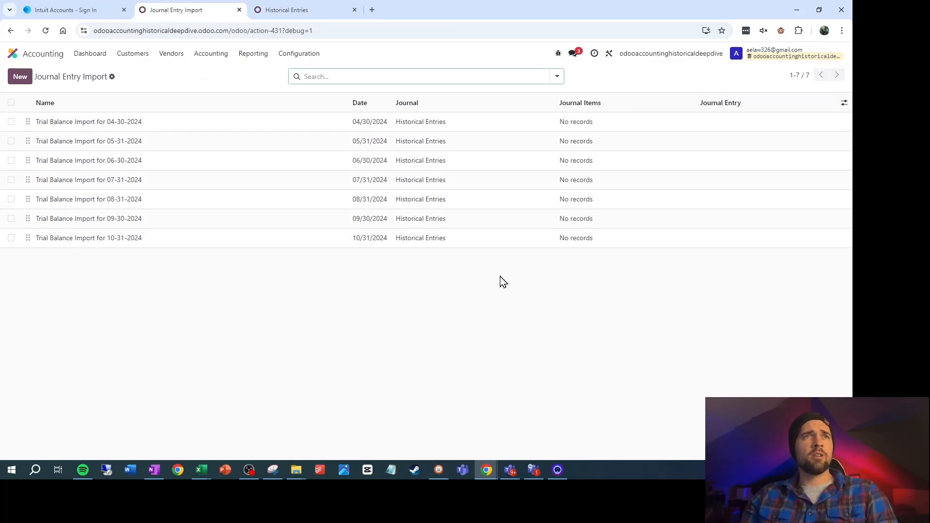
Switch to the Excel workbook and select the Accounts Payable (A/P) entry in the Accounts sheet's last Account column, cell M2
key(alt+Tab)
click(398, 442)
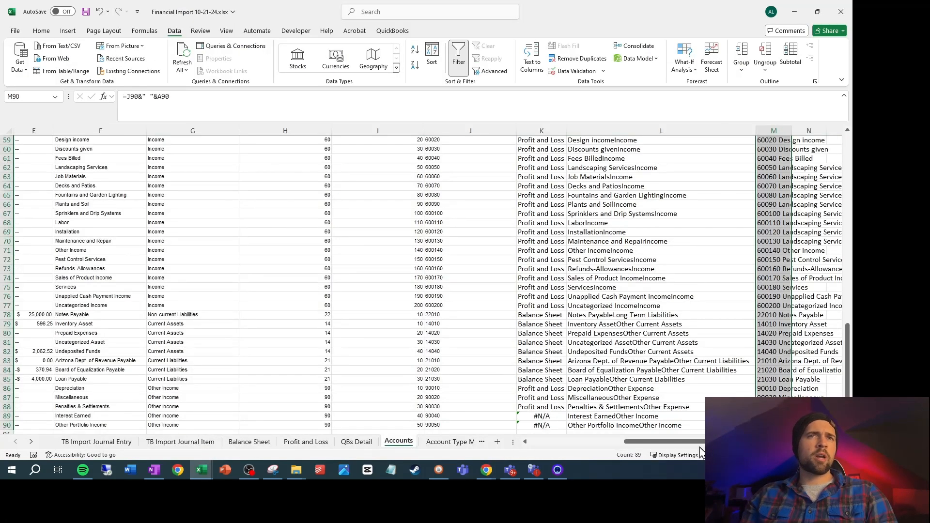
scroll(727, 368, up, 19)
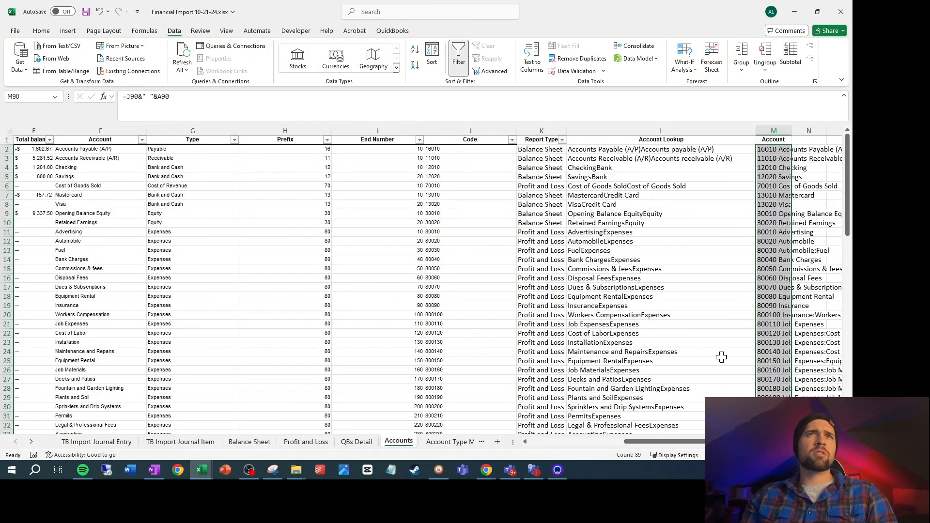
scroll(426, 286, right, 1)
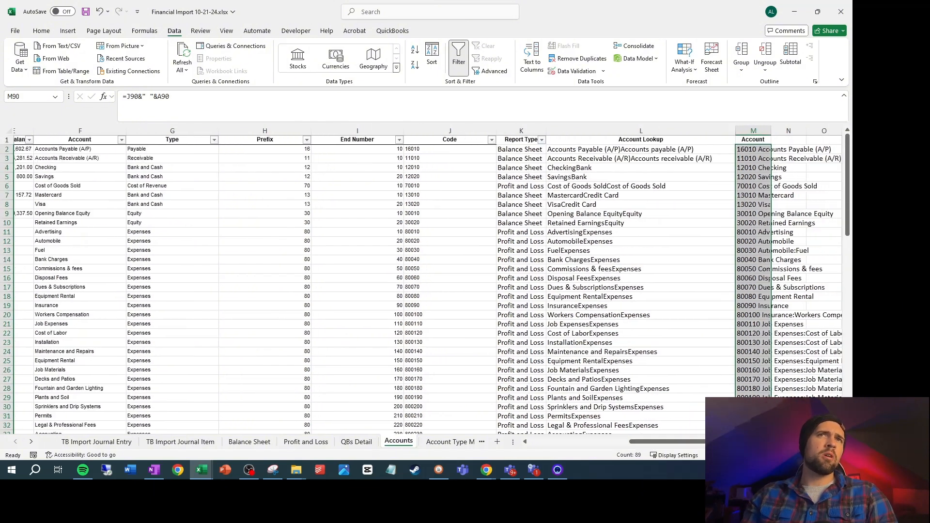
scroll(381, 301, right, 3)
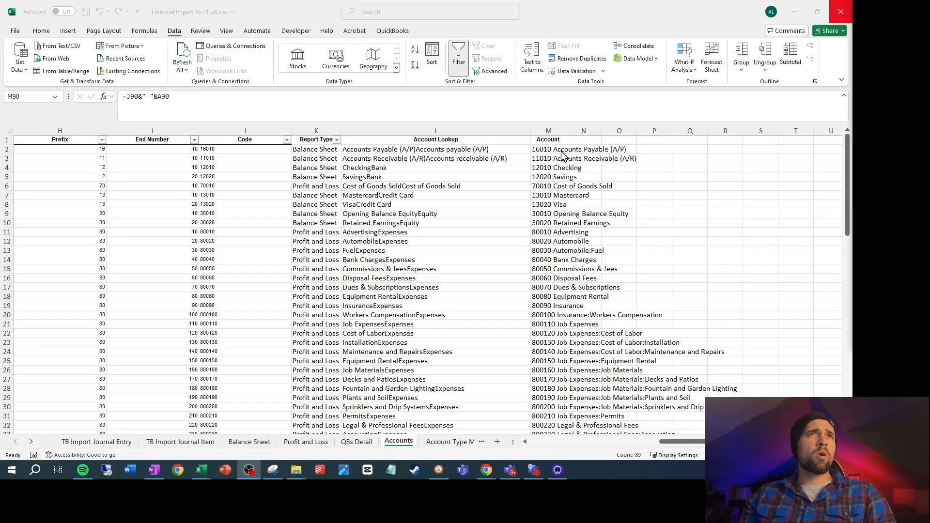
click(551, 152)
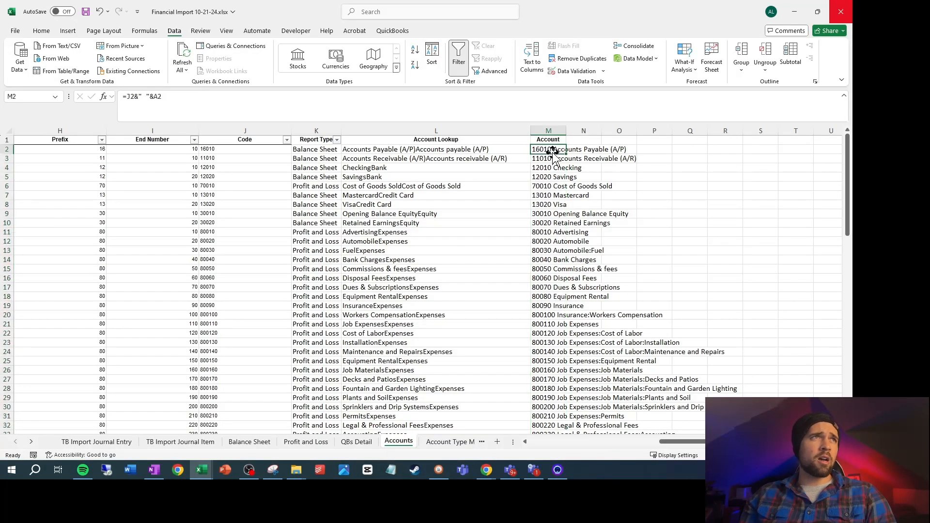
Switch to Odoo, search the chart of accounts for 99999, and copy the AR/AP Clearing account's full code and name
click(487, 470)
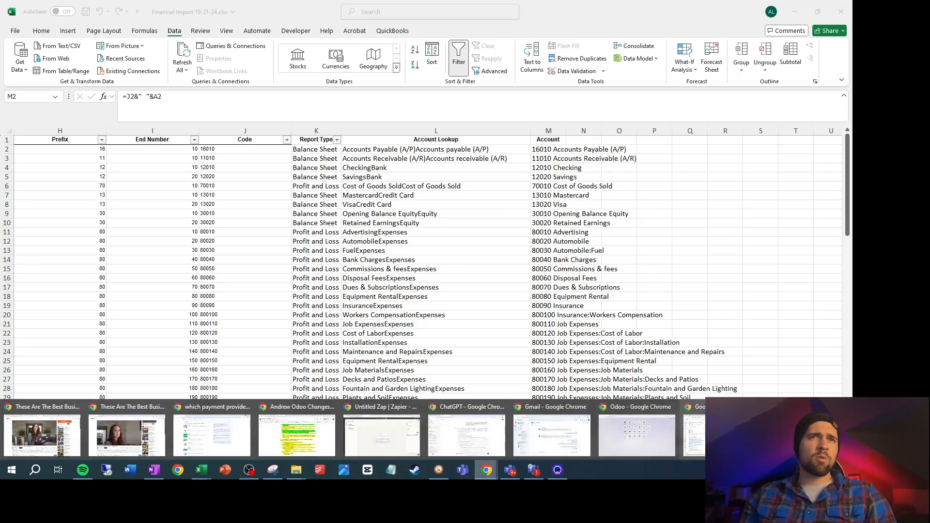
click(694, 434)
click(287, 10)
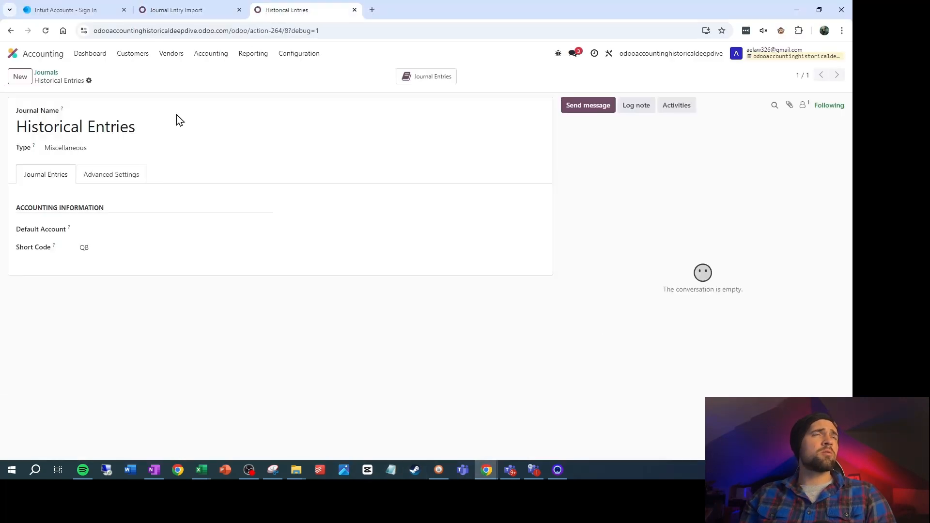
click(284, 54)
click(334, 212)
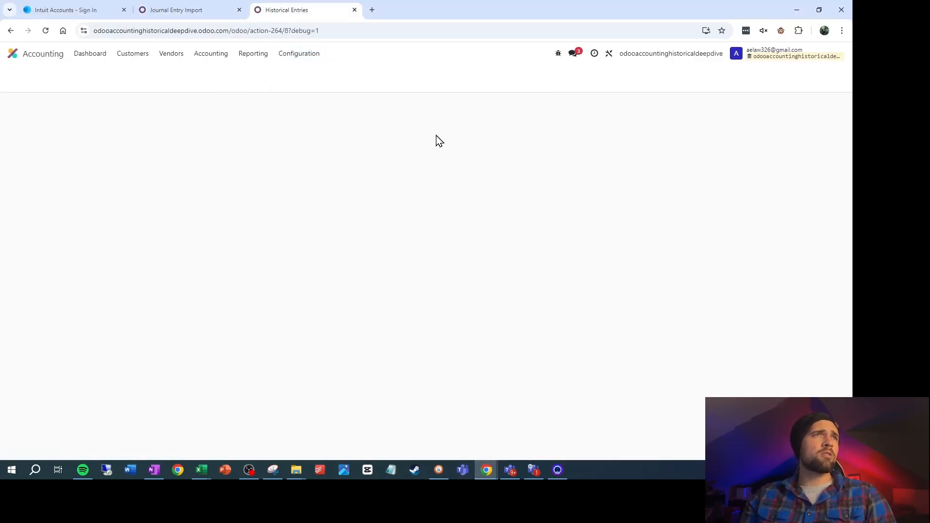
text(99999)
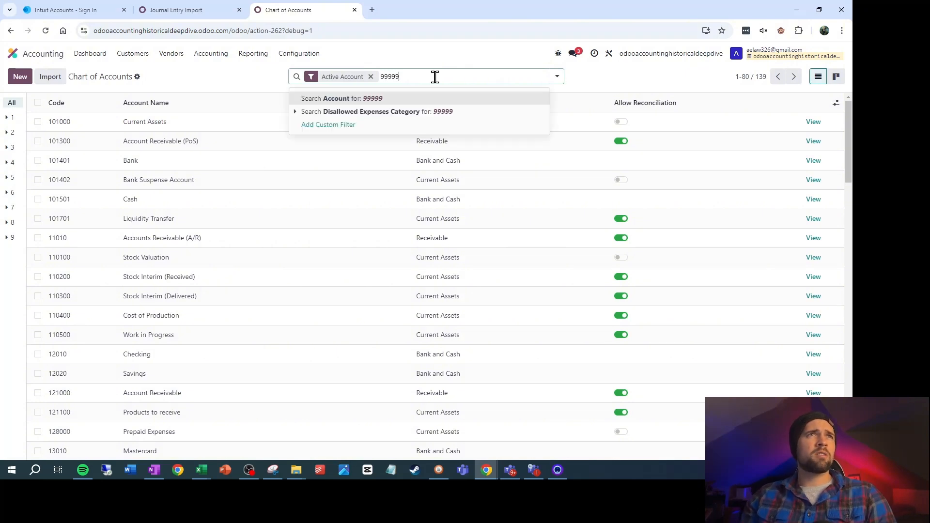
key(Return)
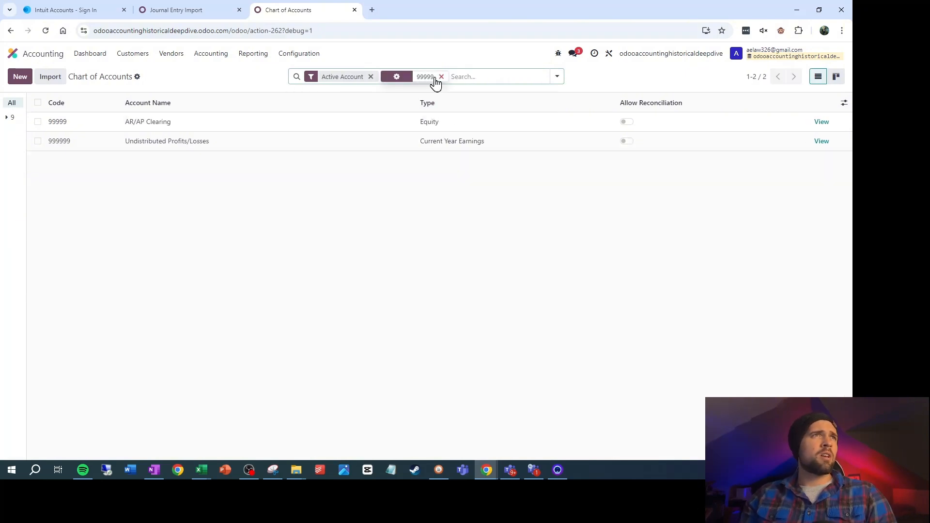
click(212, 123)
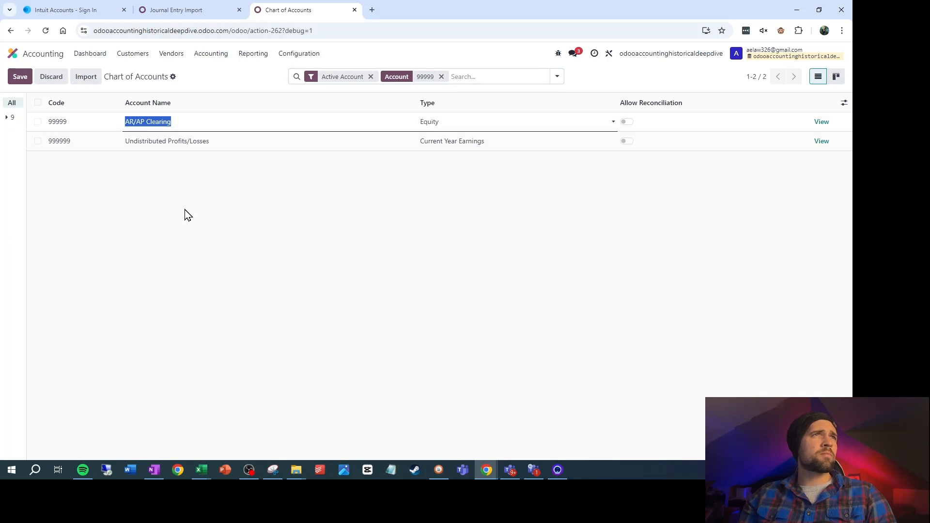
click(822, 121)
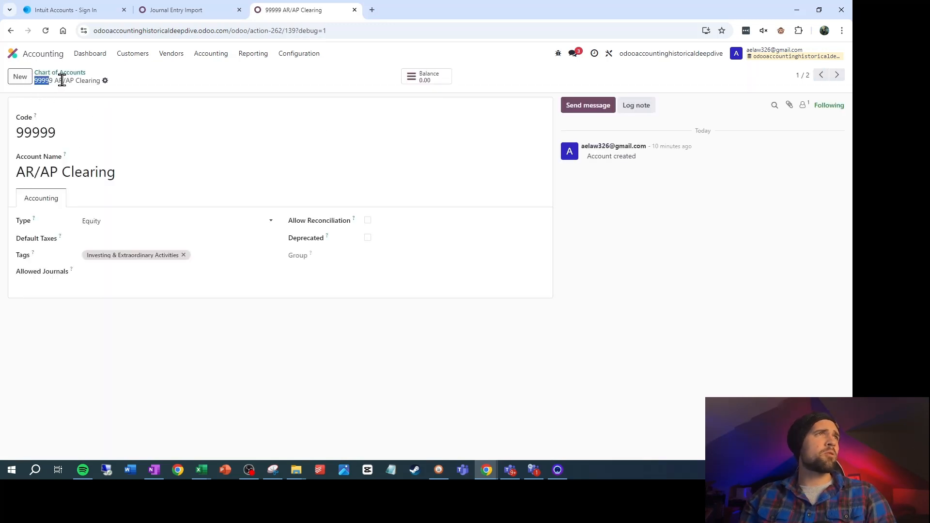
drag(62, 80, 100, 80)
key(ctrl+c)
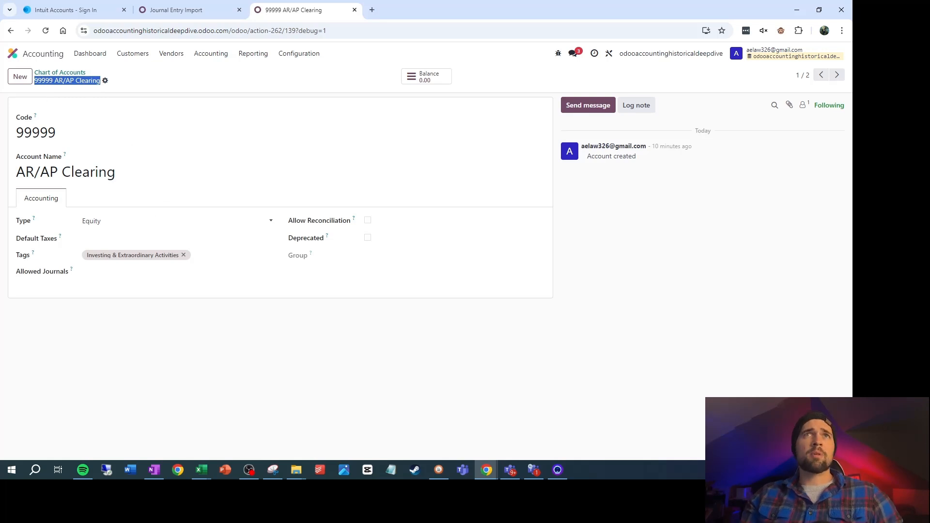
Replace Excel cells M2 and M3 with the text 99999 AR/AP Clearing, and check the mapping on the TB Import Journal Item sheet
click(795, 9)
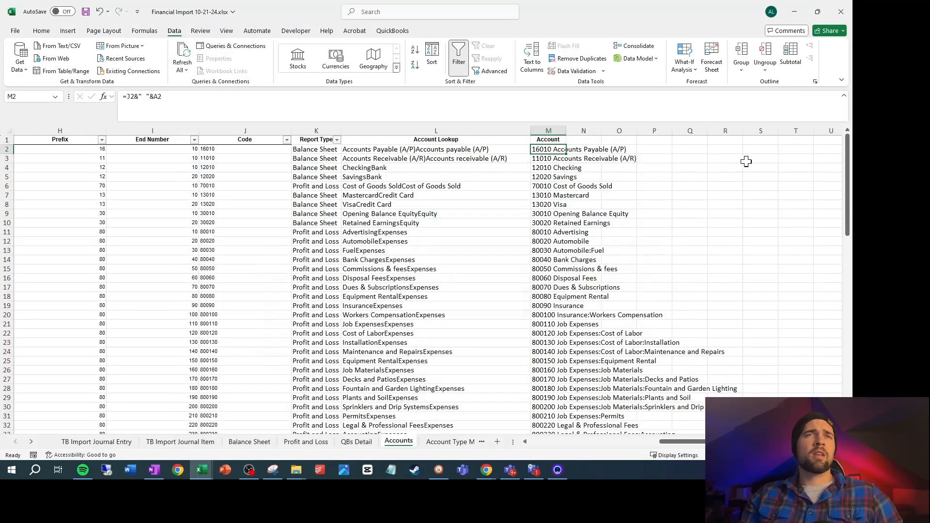
right_click(552, 149)
click(580, 206)
right_click(544, 158)
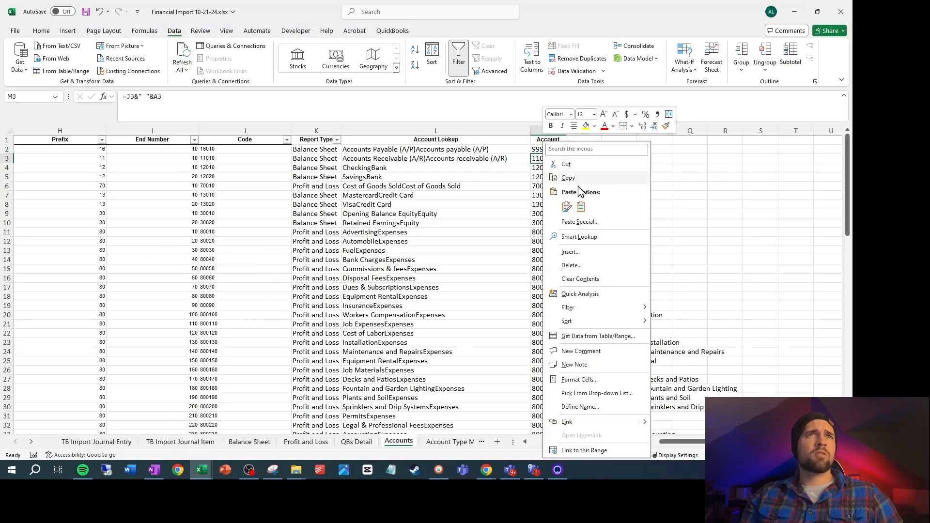
click(581, 207)
click(666, 188)
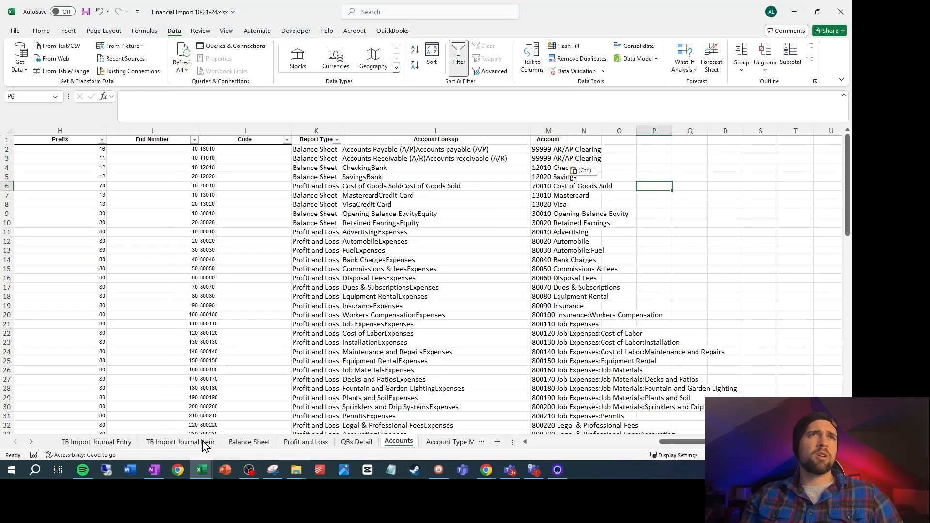
click(165, 443)
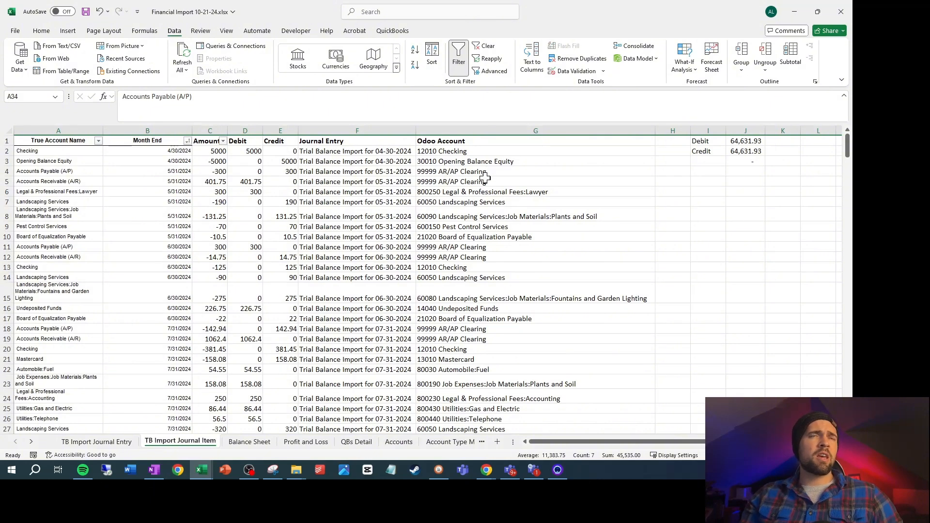
Switch to Odoo, start a record import for Journal Item Import, and load the file Financial Import 10-21-24.xlsx
click(486, 470)
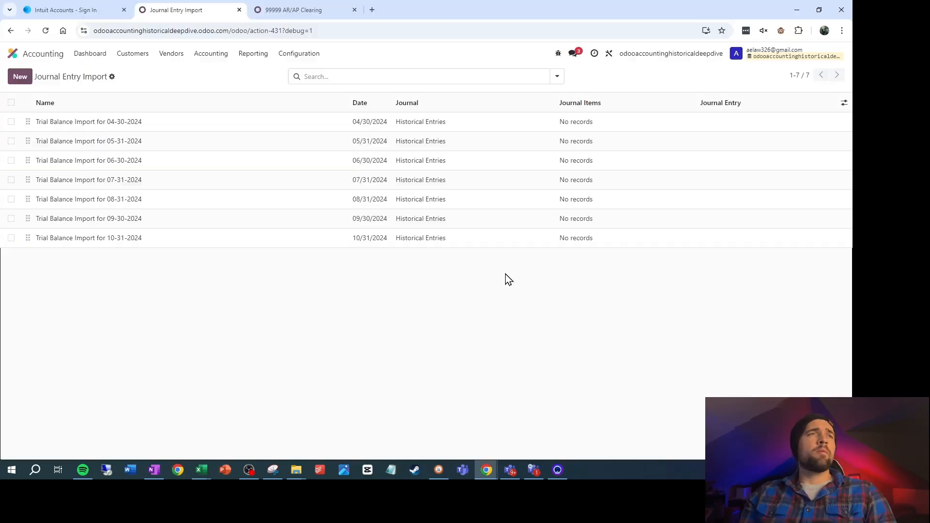
click(291, 54)
scroll(368, 315, down, 5)
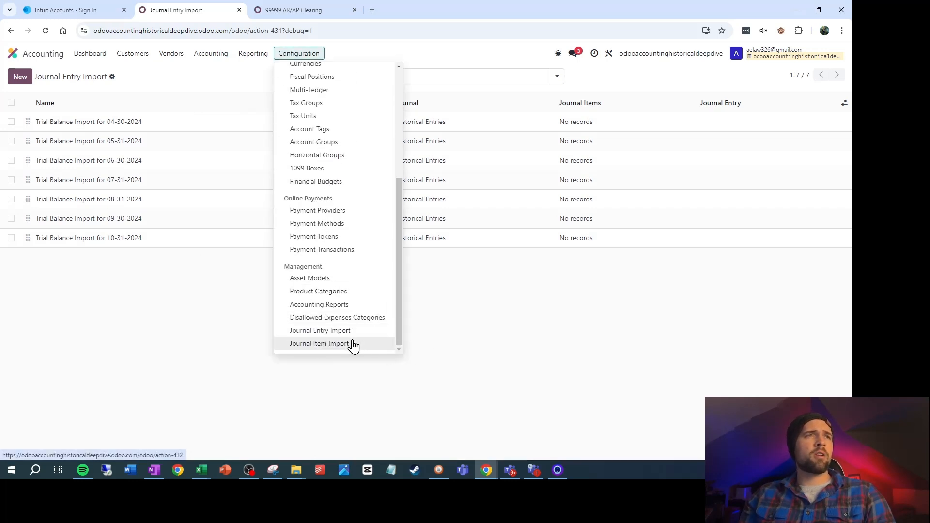
click(350, 344)
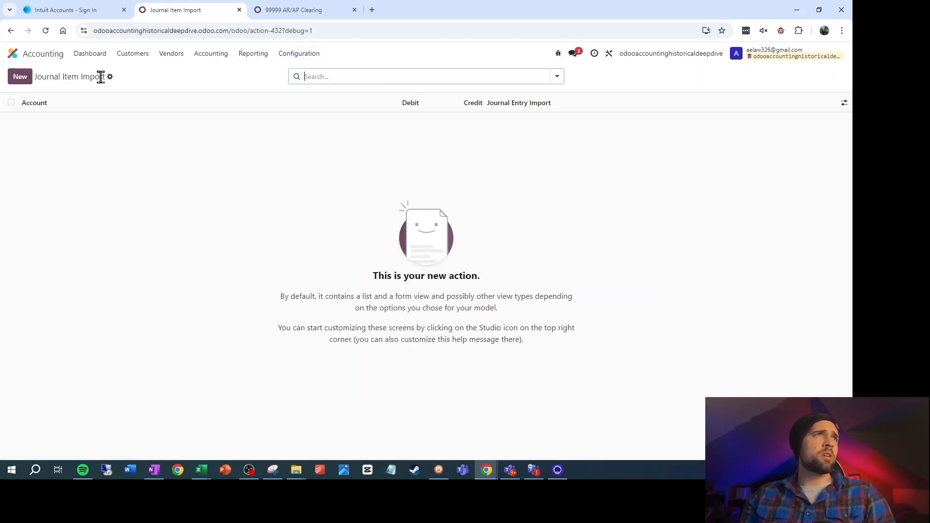
click(110, 76)
click(154, 95)
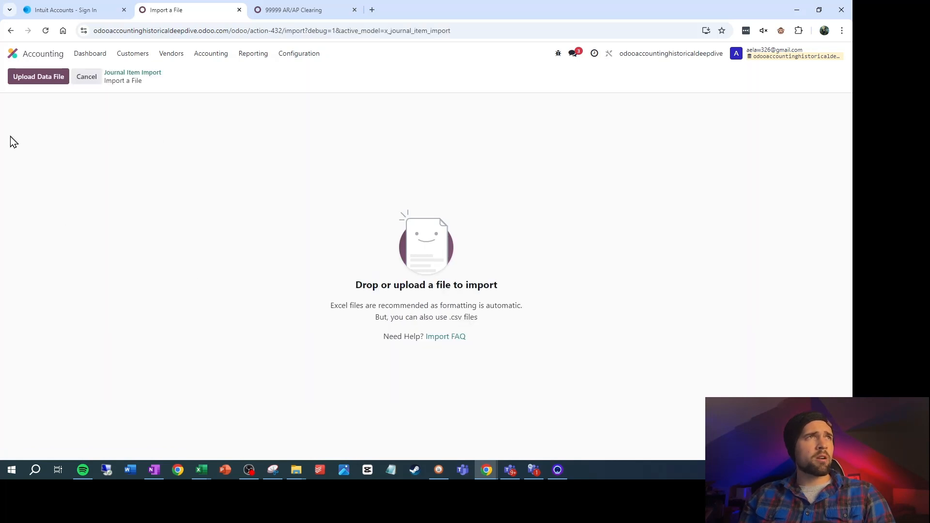
click(38, 79)
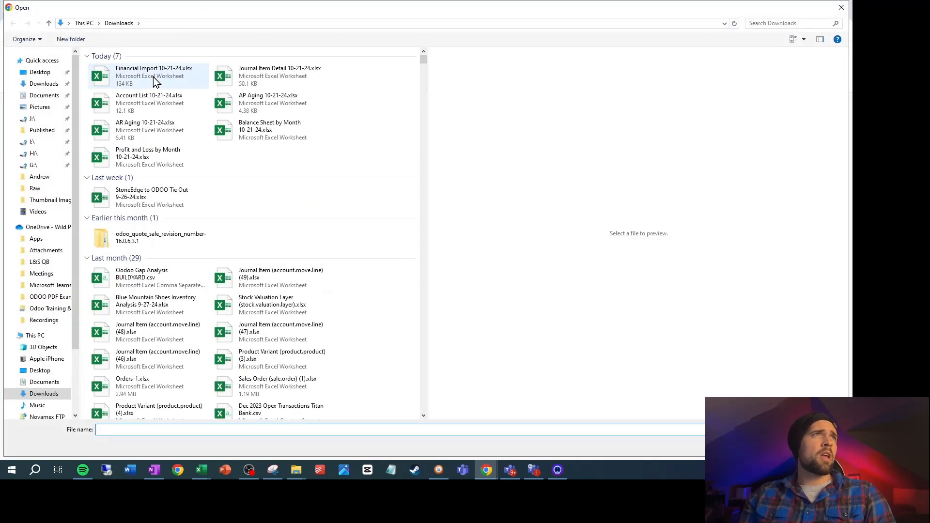
double_click(153, 77)
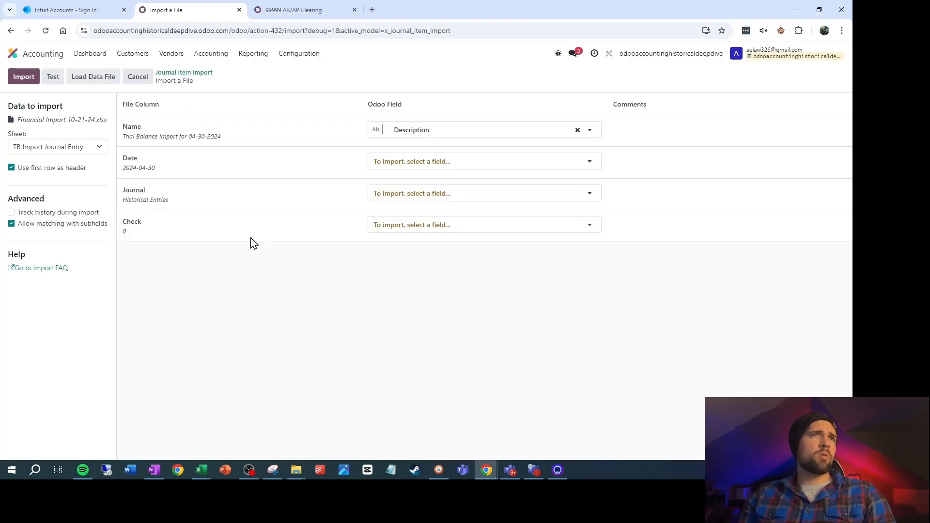
Choose the TB Import Journal Item sheet and map its Odoo Account column to the Account field
click(46, 146)
click(50, 175)
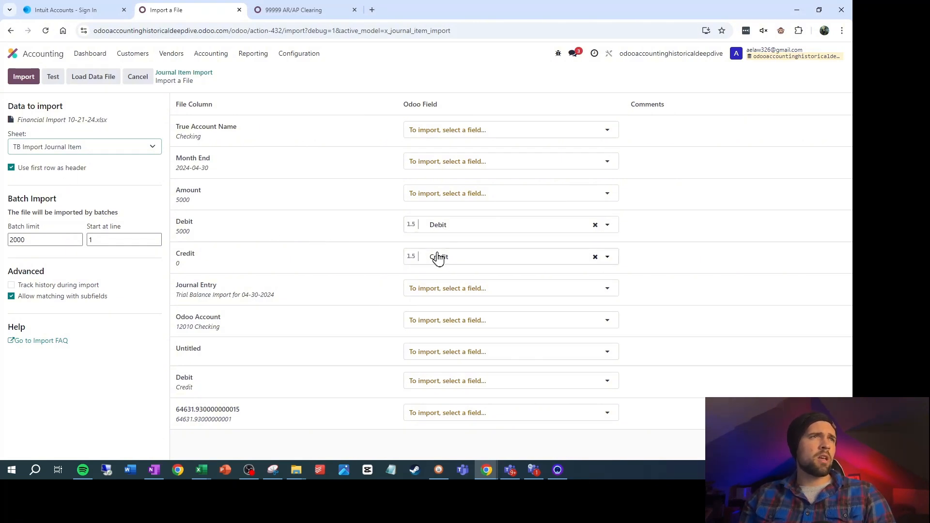
click(478, 322)
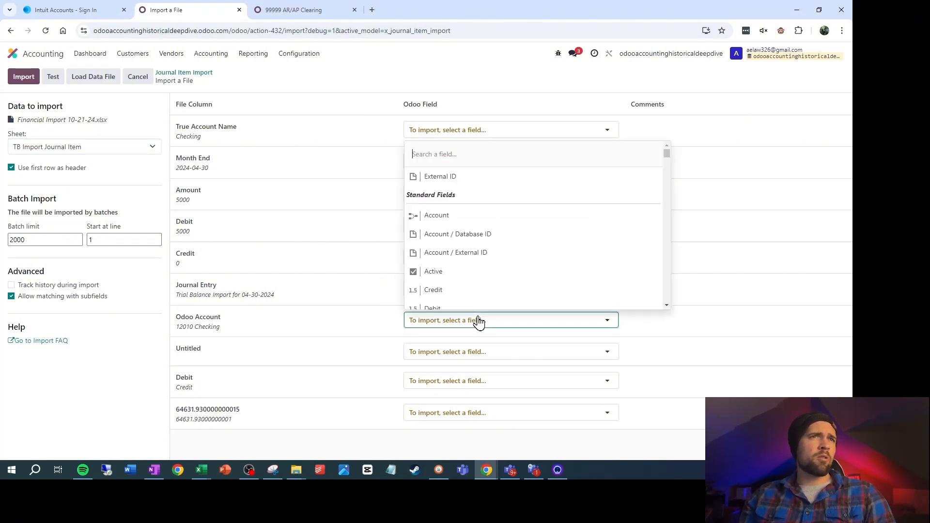
click(448, 208)
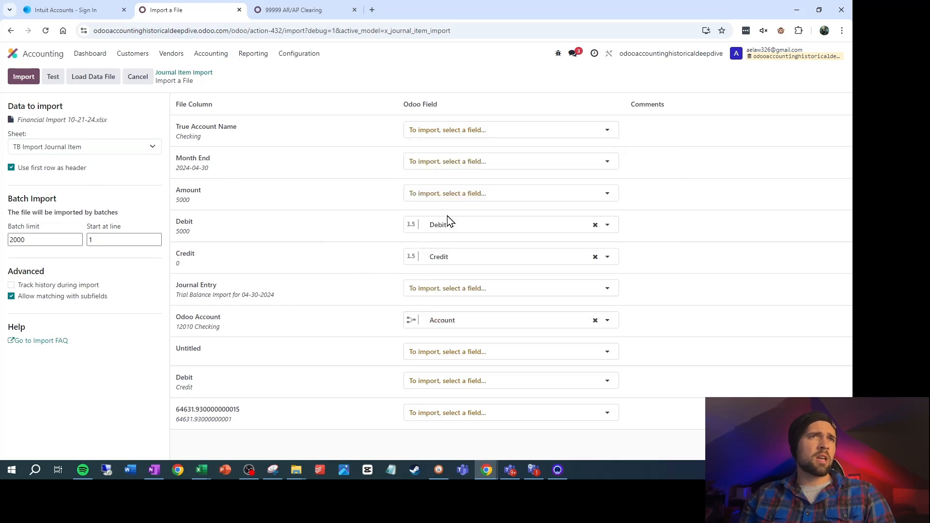
Map the Journal Entry column to the Journal Entry Import field and import the journal items
click(464, 293)
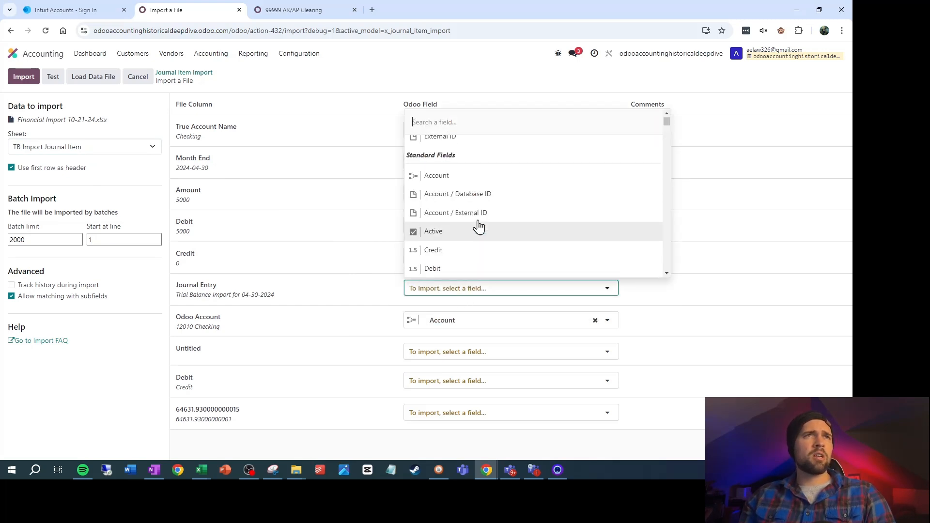
scroll(479, 223, down, 2)
scroll(482, 236, up, 1)
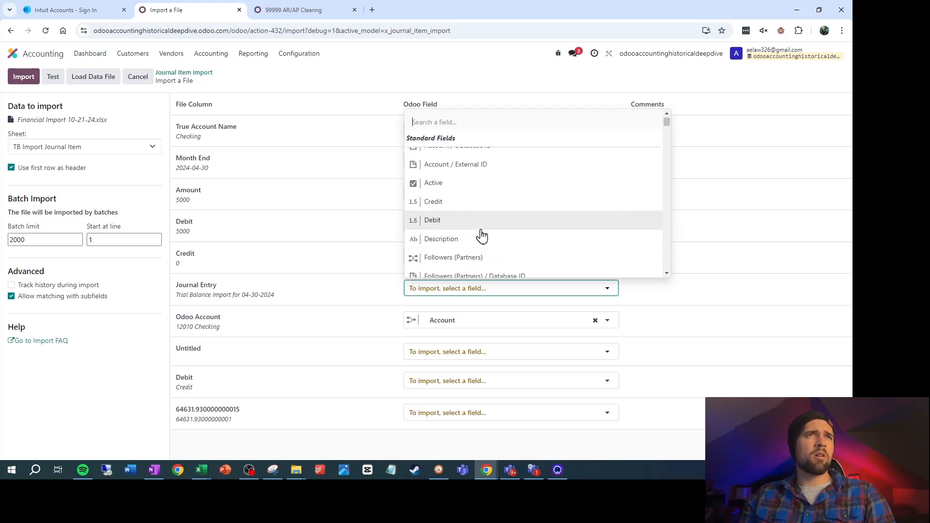
scroll(482, 236, up, 3)
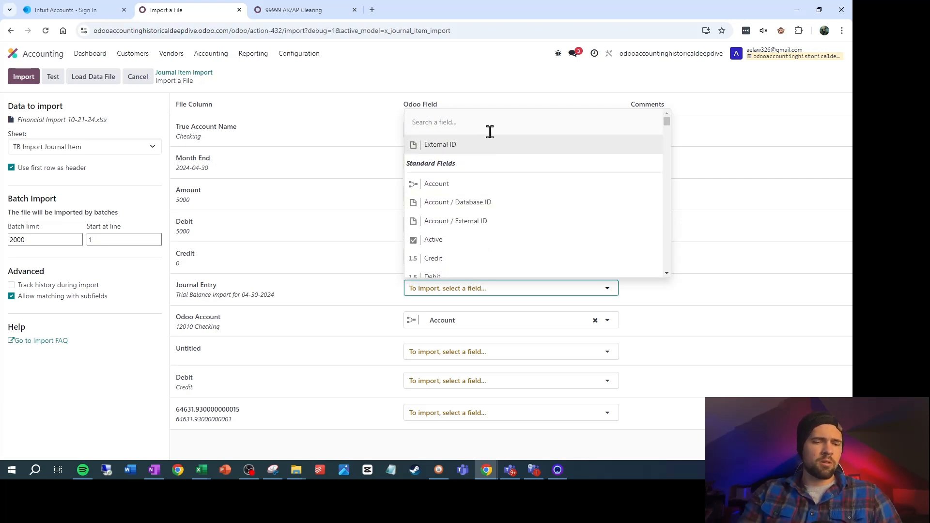
text(journal)
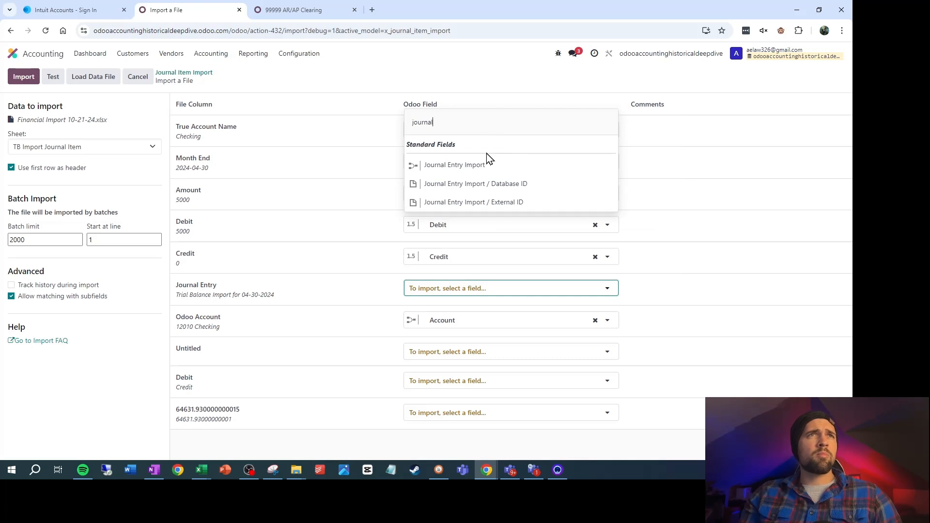
click(484, 164)
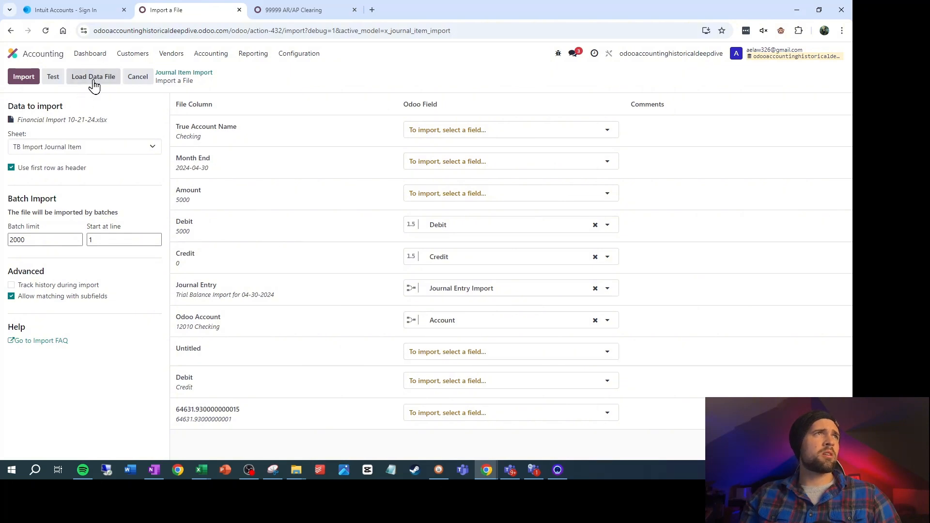
click(24, 76)
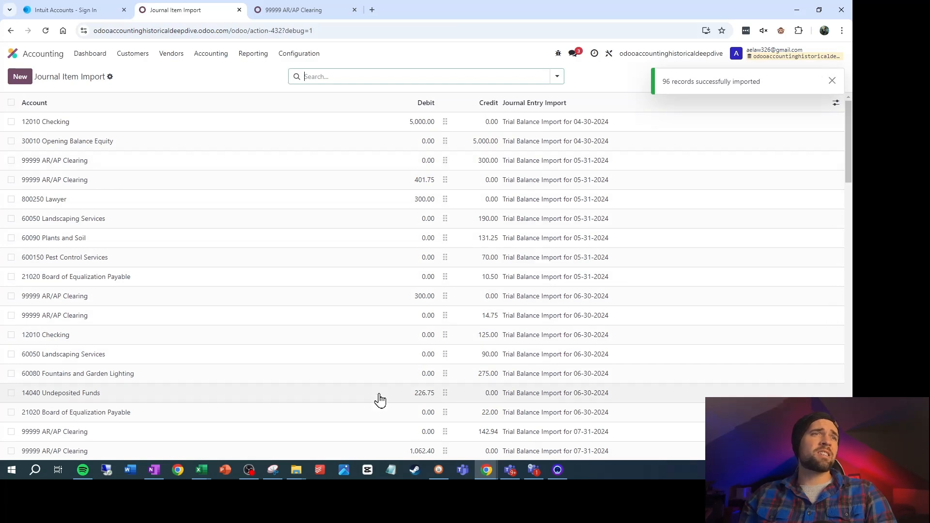
Switch to the Excel workbook and review the True Account Name column on the TB Import Journal Item sheet
mouse_move(207, 479)
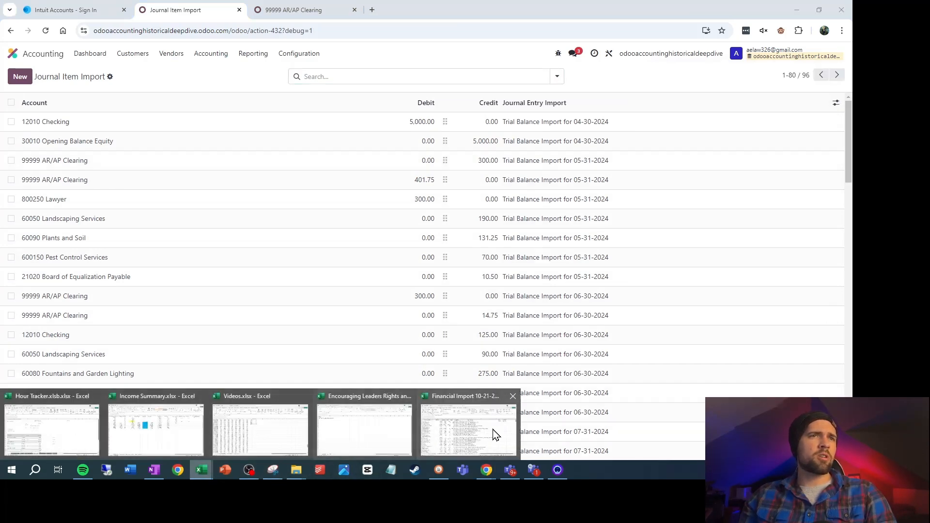
click(490, 432)
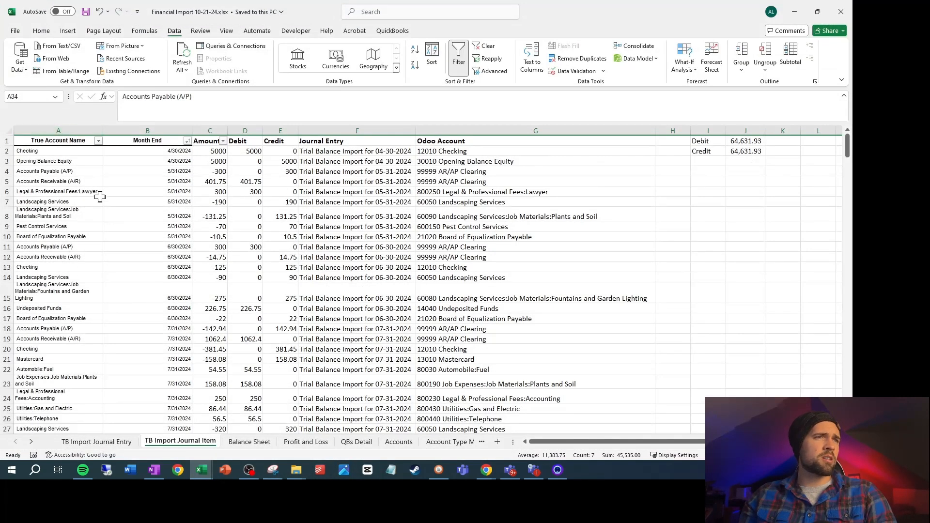
click(86, 130)
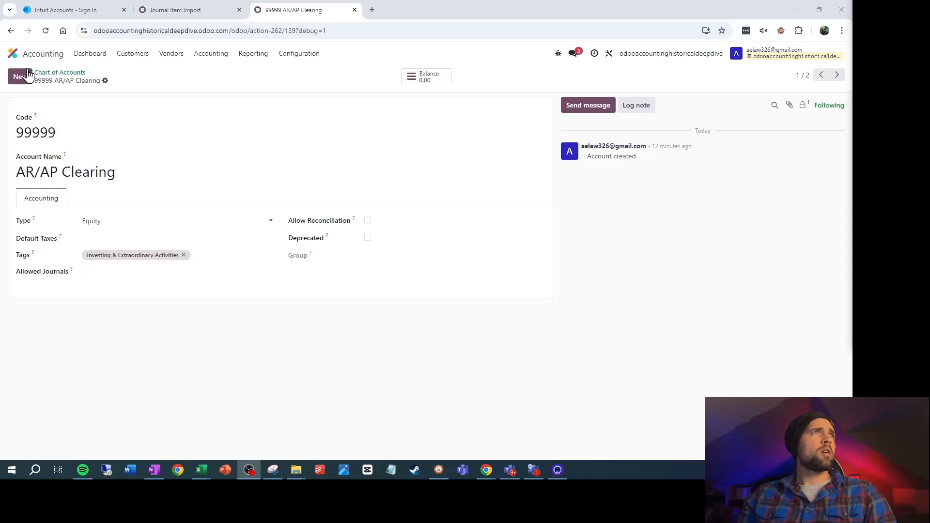
Open Server Actions and create a new server action named Push Journal Entry Import
click(12, 54)
text(server)
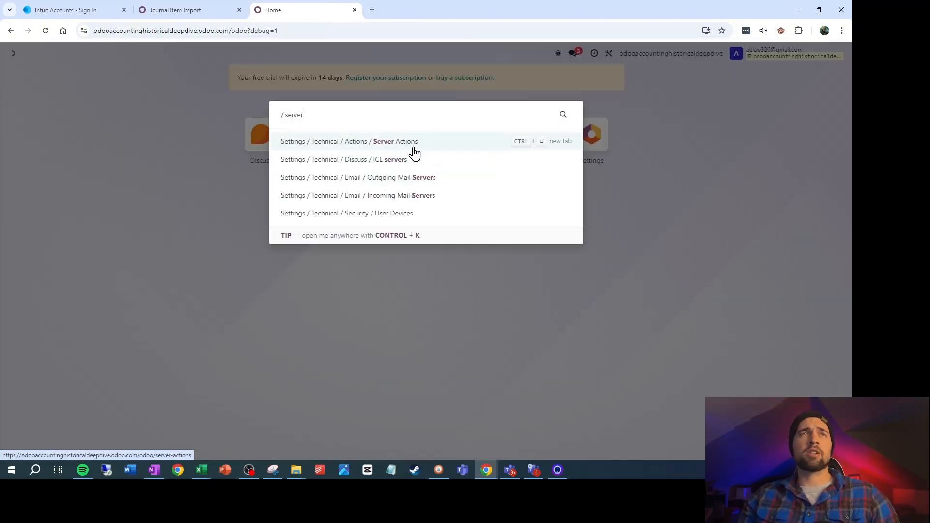
click(414, 153)
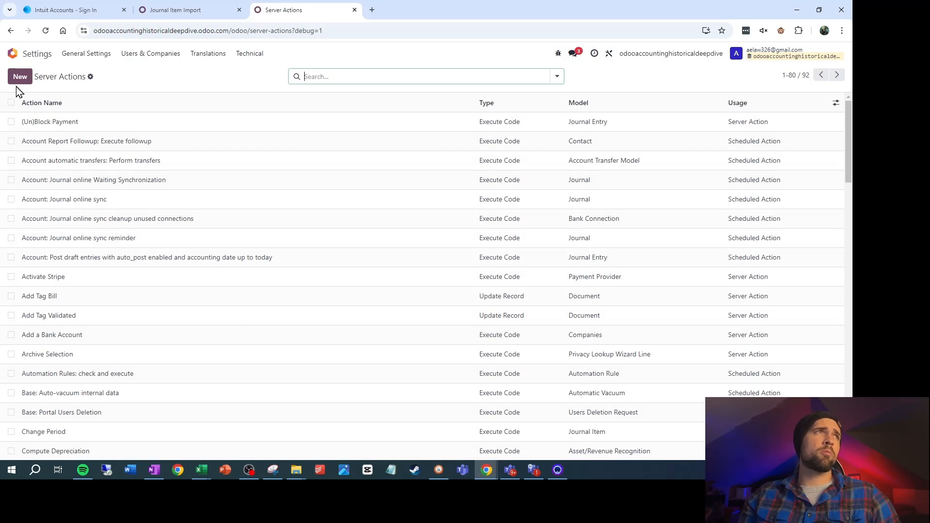
click(20, 77)
text(P)
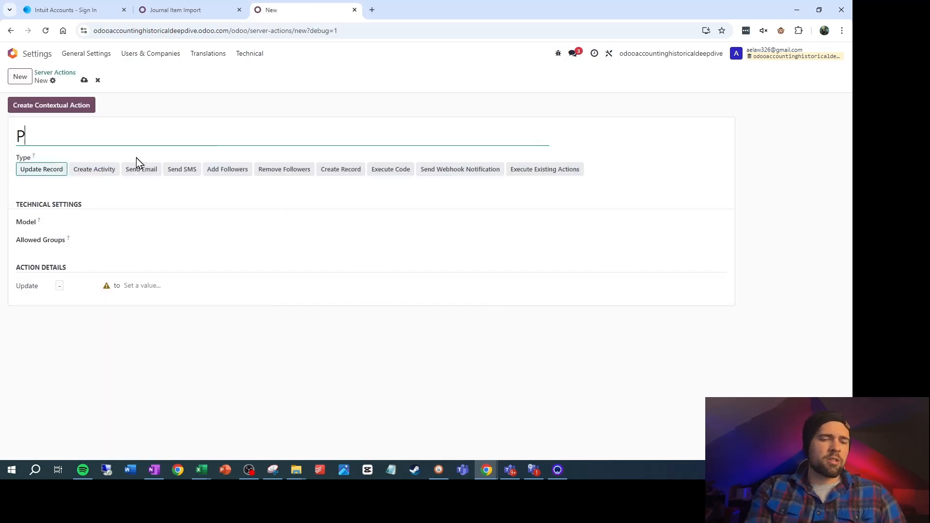
text(ush Journal)
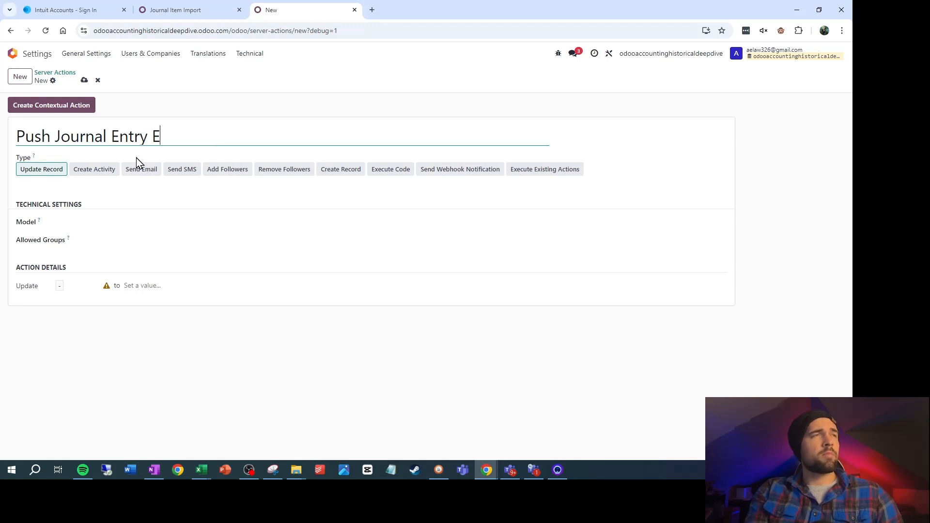
text( Entry Import)
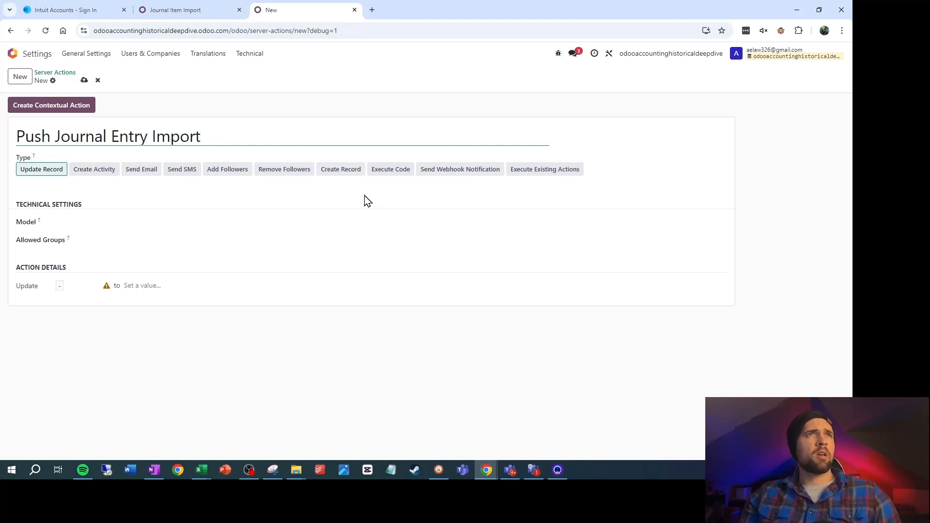
Set the action to Execute Code on the Journal Entry Import model and enter the Python code creating and posting account.move entries from each record's journal items
click(401, 172)
click(135, 223)
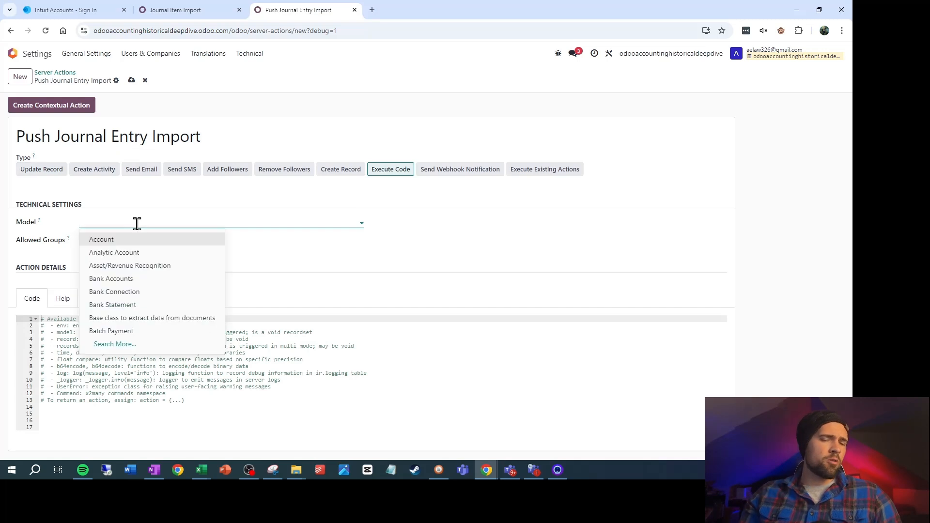
text(journal)
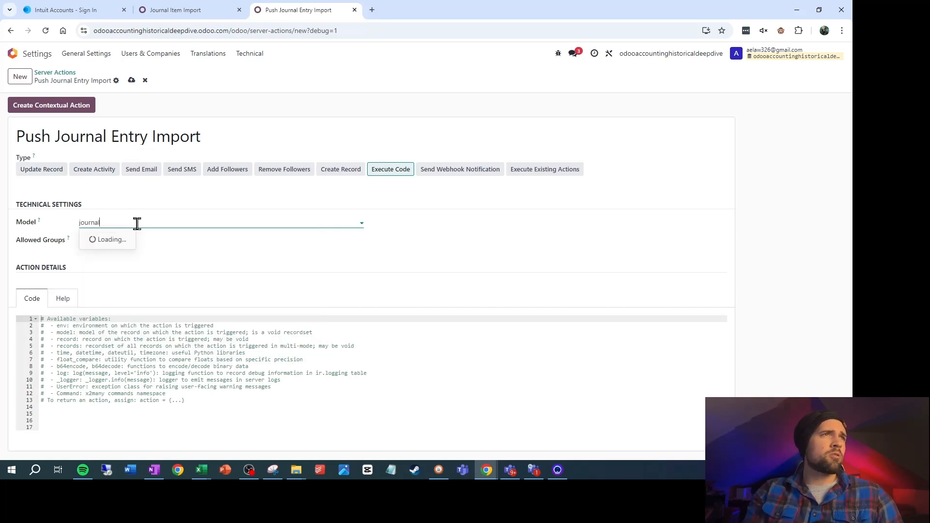
click(139, 266)
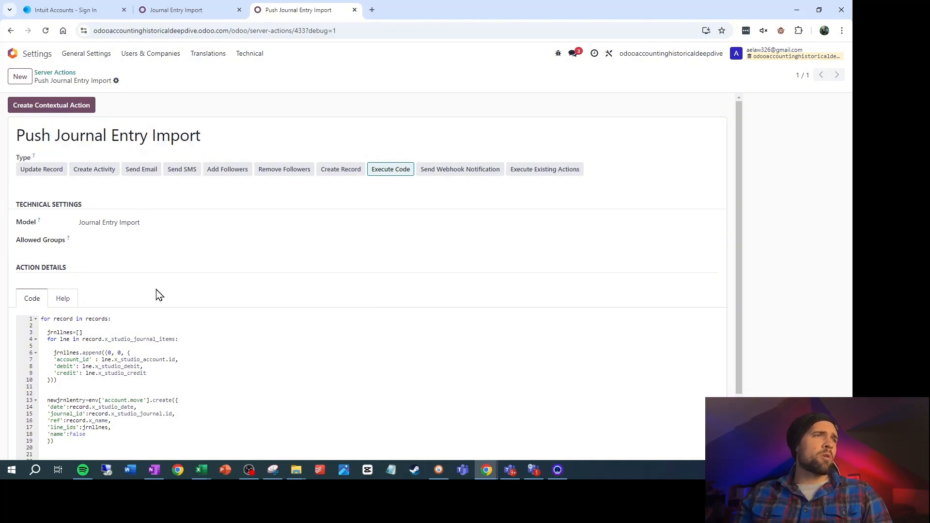
scroll(302, 311, down, 2)
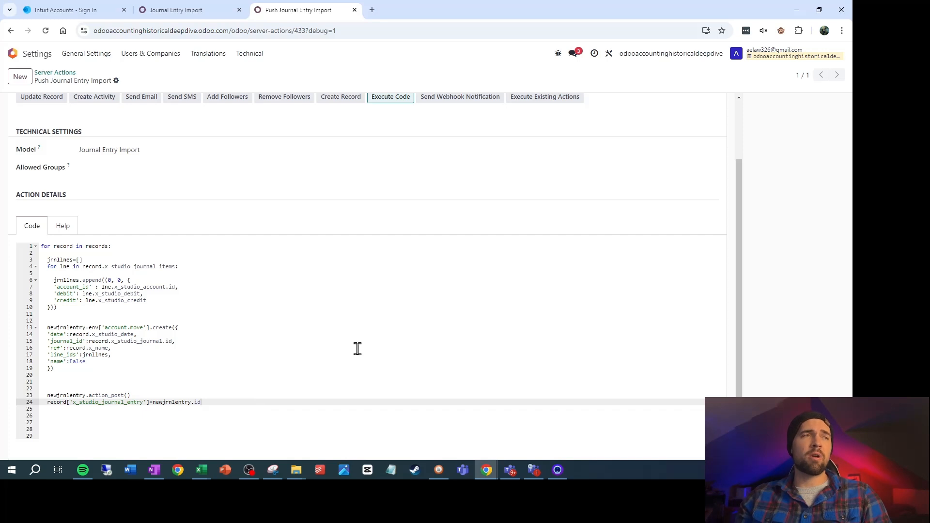
Review the server action's Python code against the Name, Date, Journal, Journal Items and Journal Entry columns of the Journal Entry Import list
key(alt+Tab)
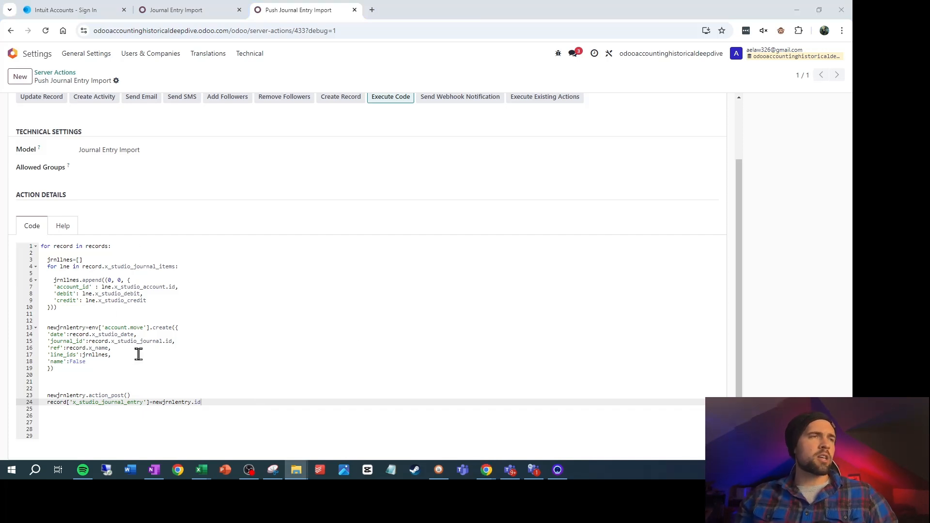
ctrl+scroll(137, 353, up, 2)
ctrl+scroll(257, 366, down, 2)
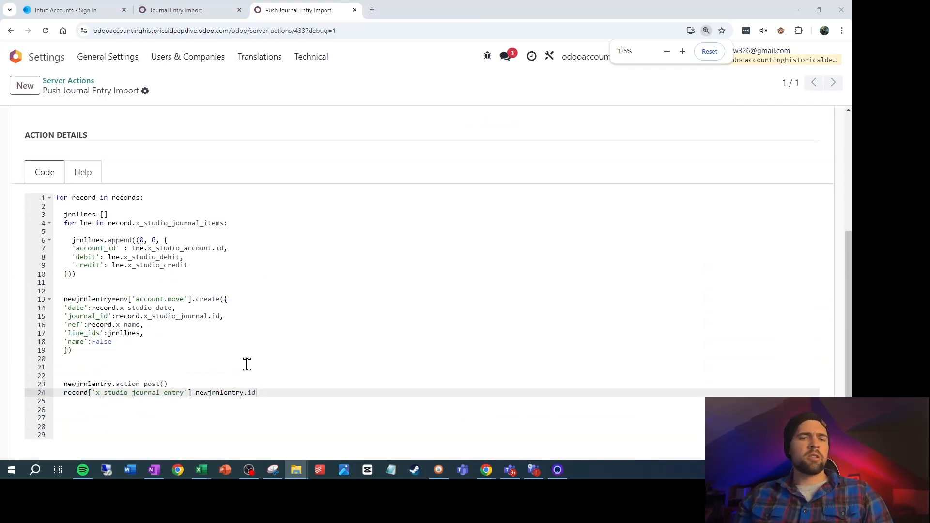
click(197, 9)
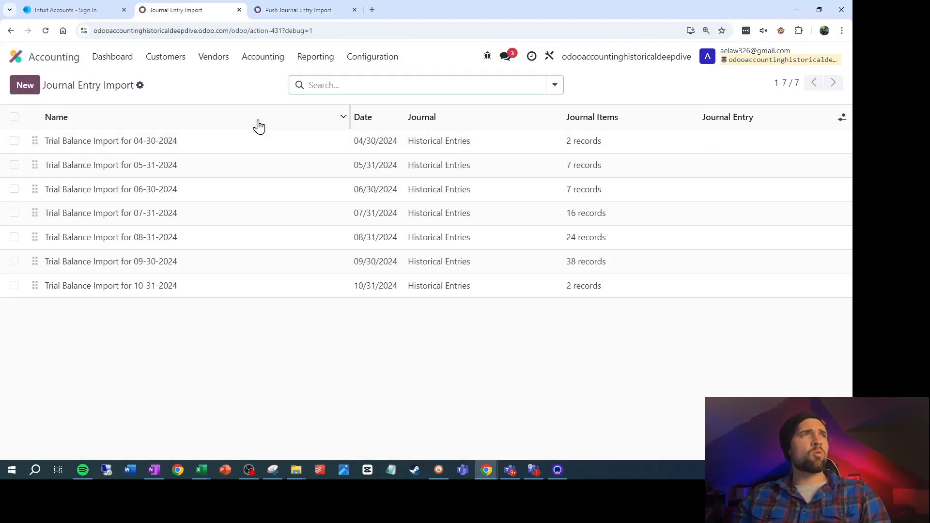
click(291, 9)
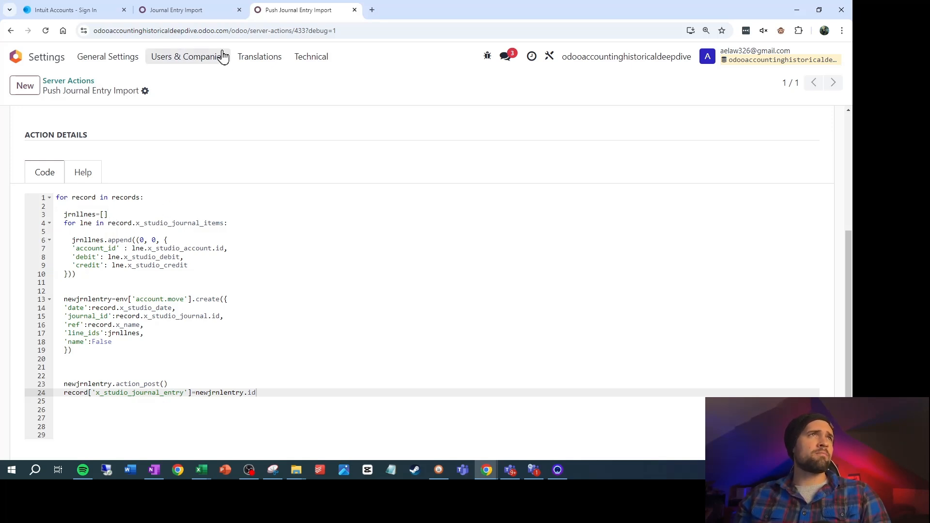
click(200, 8)
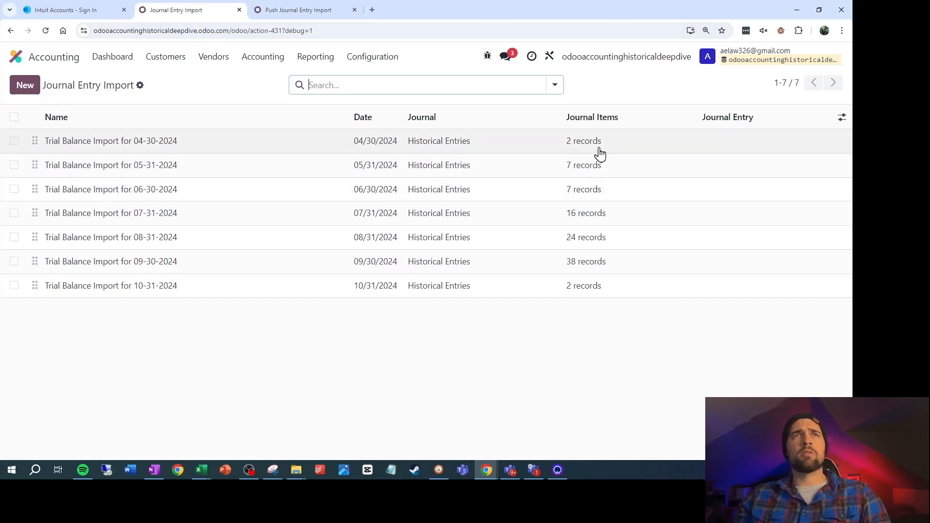
click(290, 6)
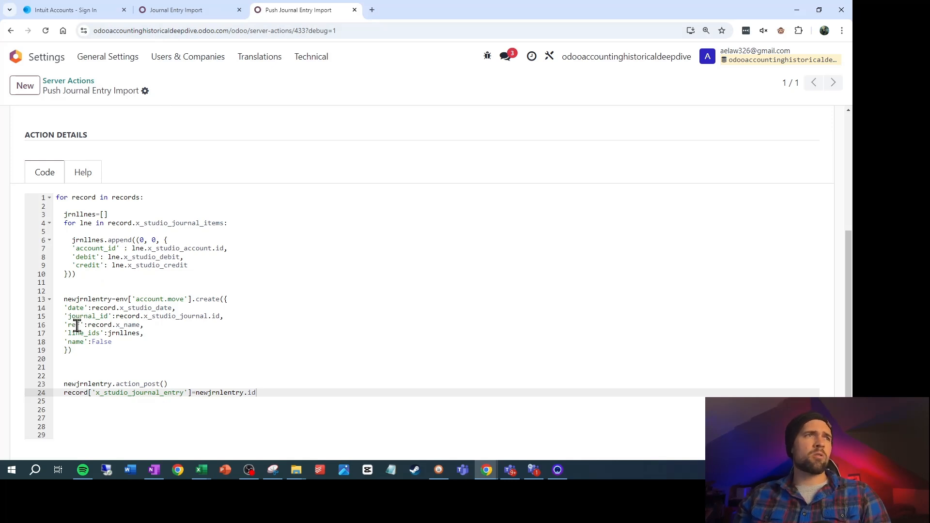
click(198, 8)
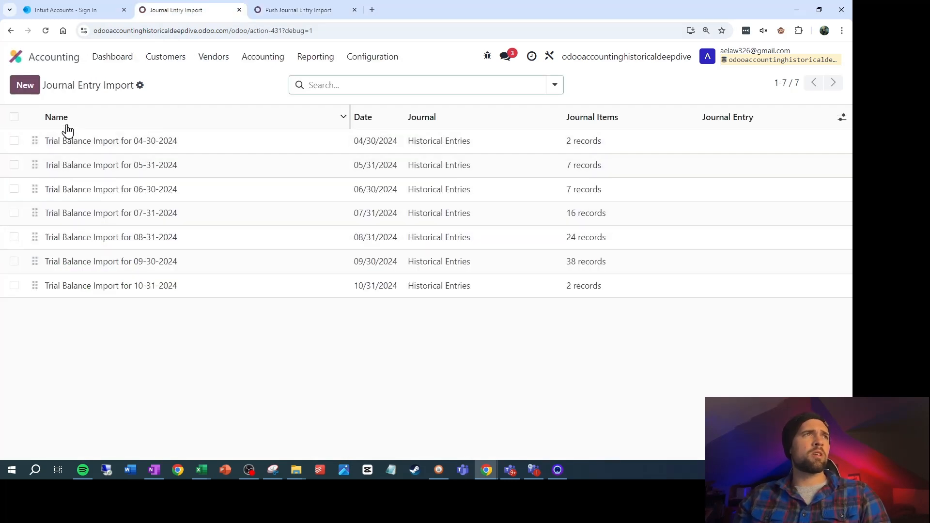
click(258, 13)
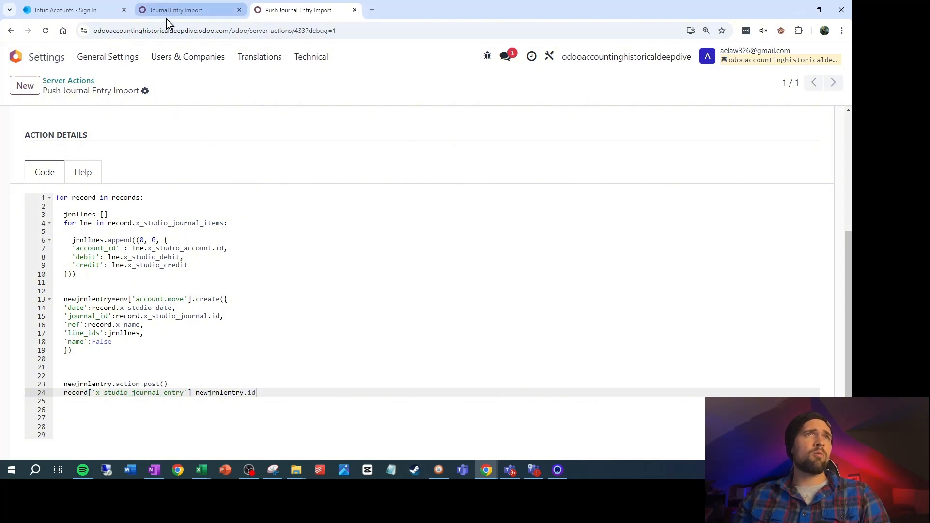
click(208, 7)
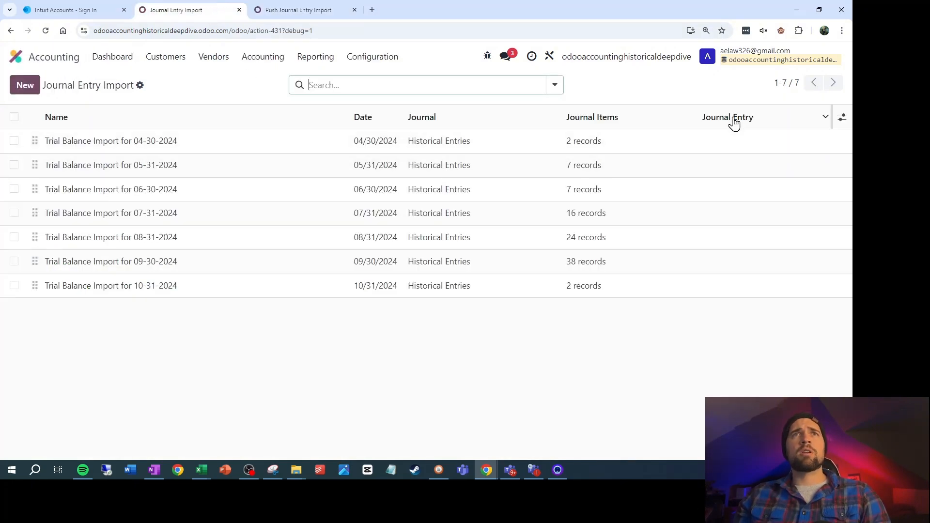
click(300, 10)
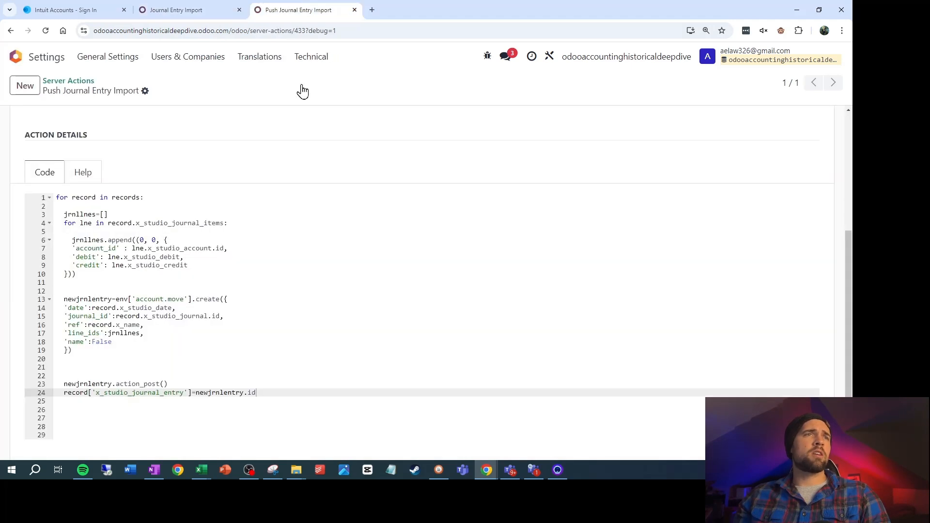
Reload the Journal Entry Import list, run the Push Journal Entry Import action on all trial balance records, and widen the Journal Entry column
scroll(193, 121, up, 4)
click(190, 7)
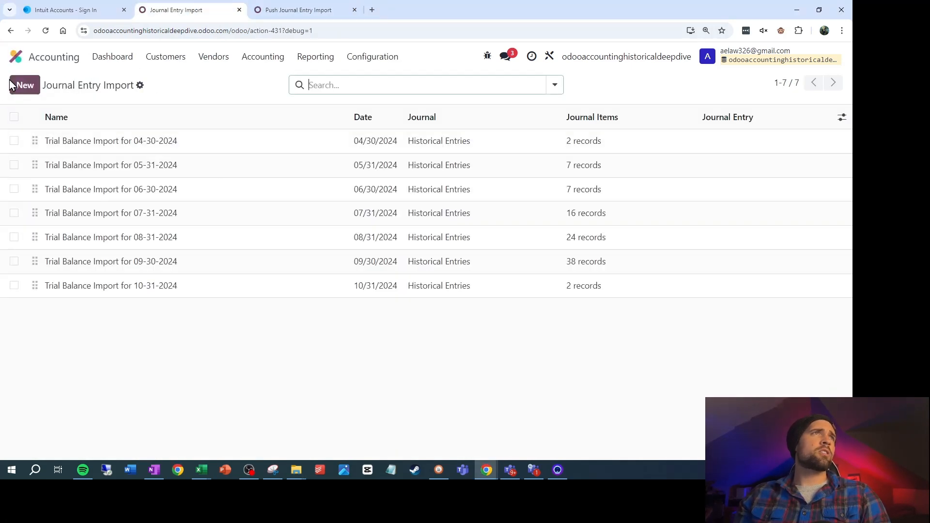
click(46, 30)
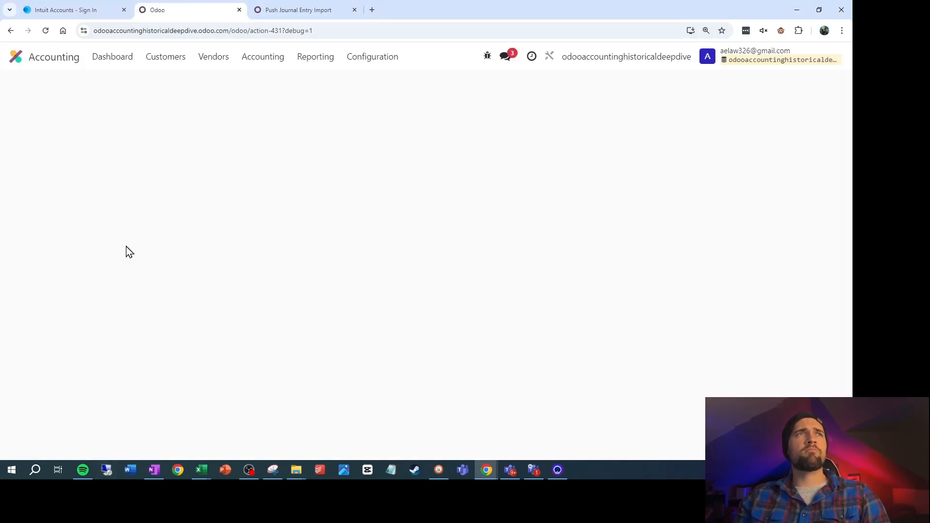
click(14, 116)
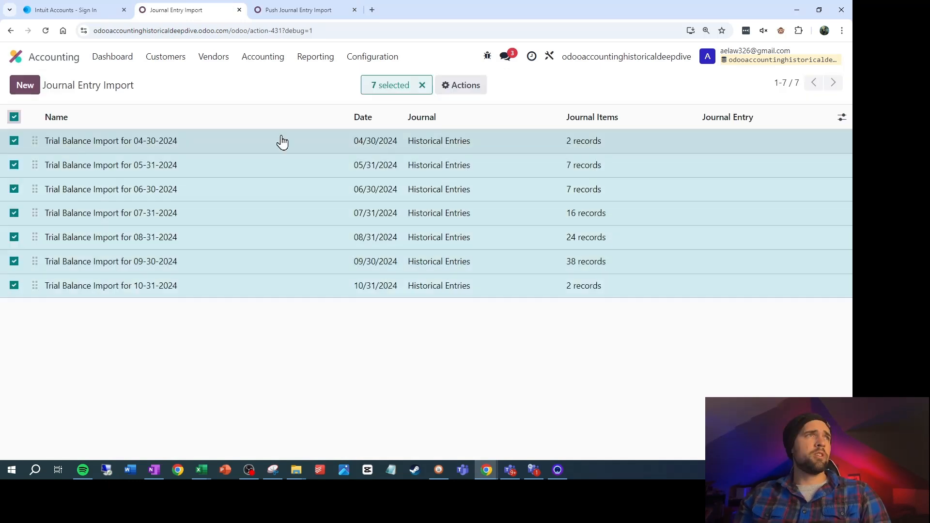
click(455, 91)
click(484, 223)
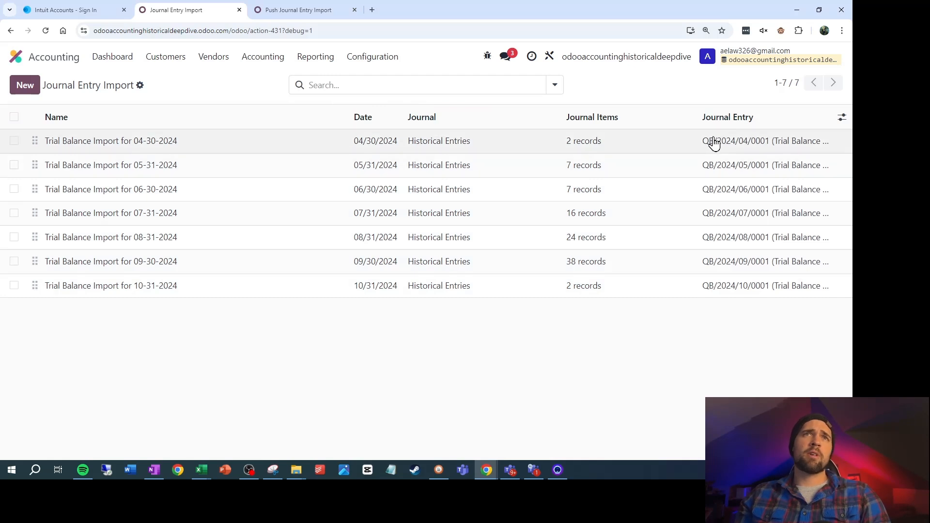
click(719, 150)
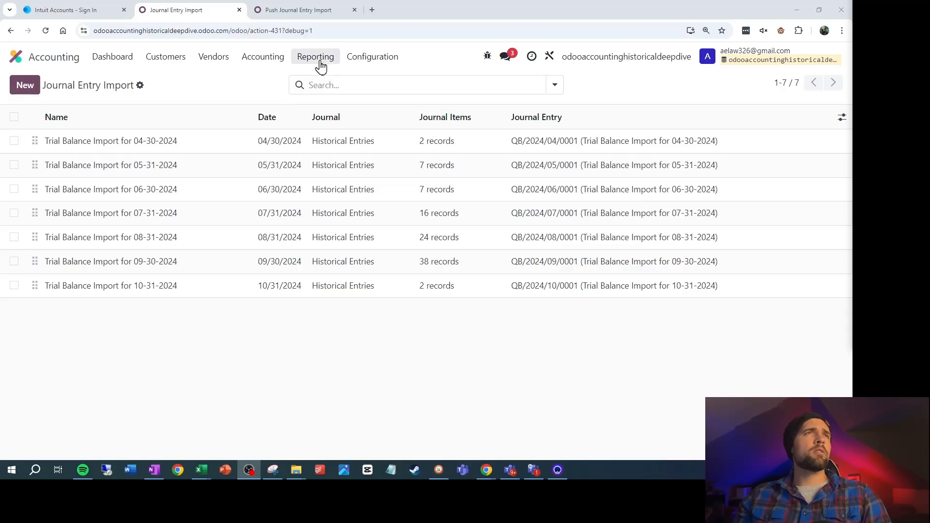
Open the Profit and Loss report and set its period to the month of October 2024
click(318, 62)
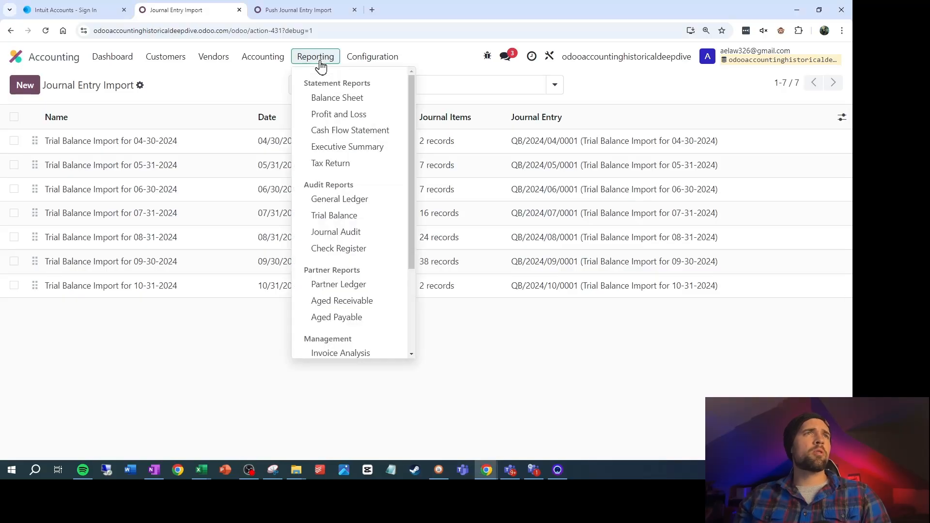
click(320, 114)
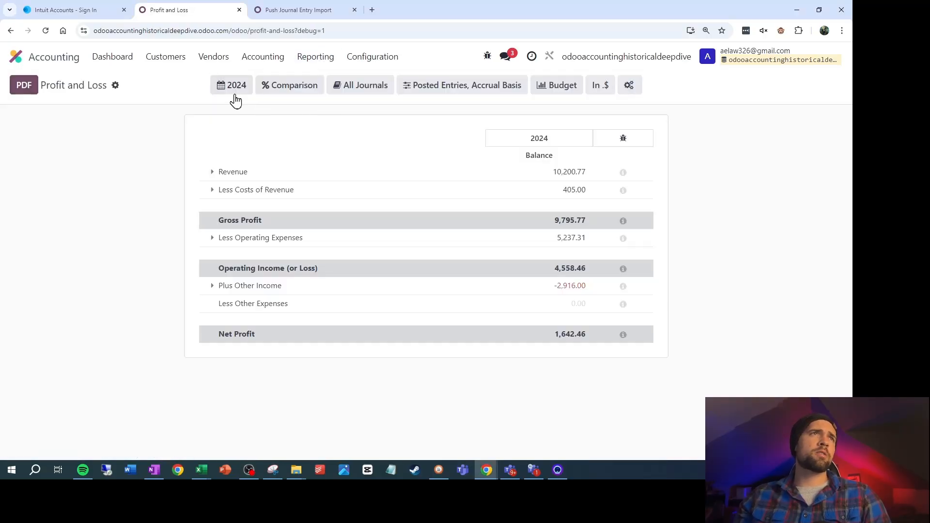
click(235, 87)
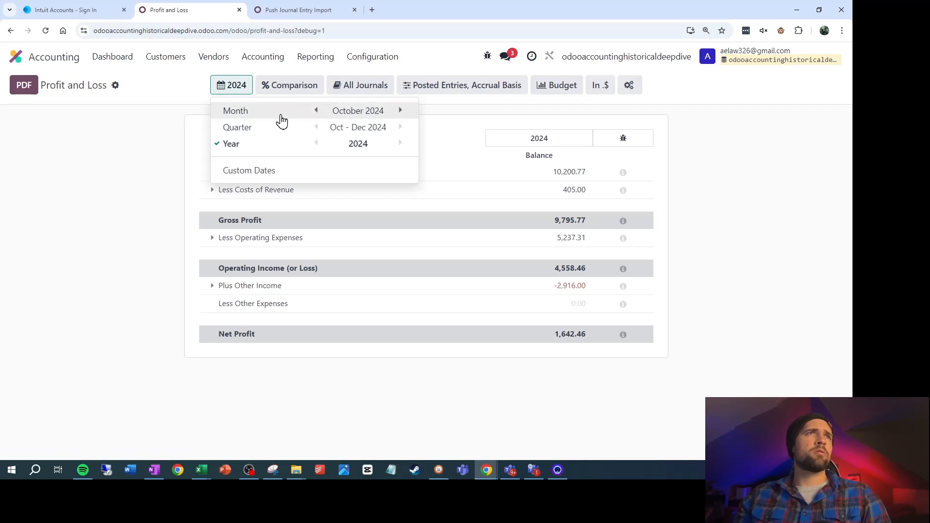
click(248, 118)
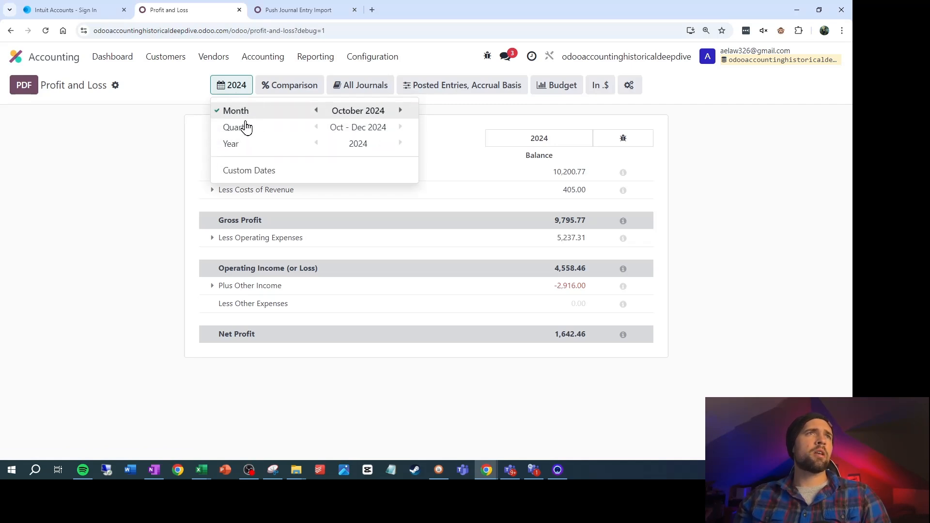
Switch to the Financial Import 10-21-24.xlsx workbook in Excel and examine the monthly figures on the Profit and Loss sheet
mouse_move(202, 471)
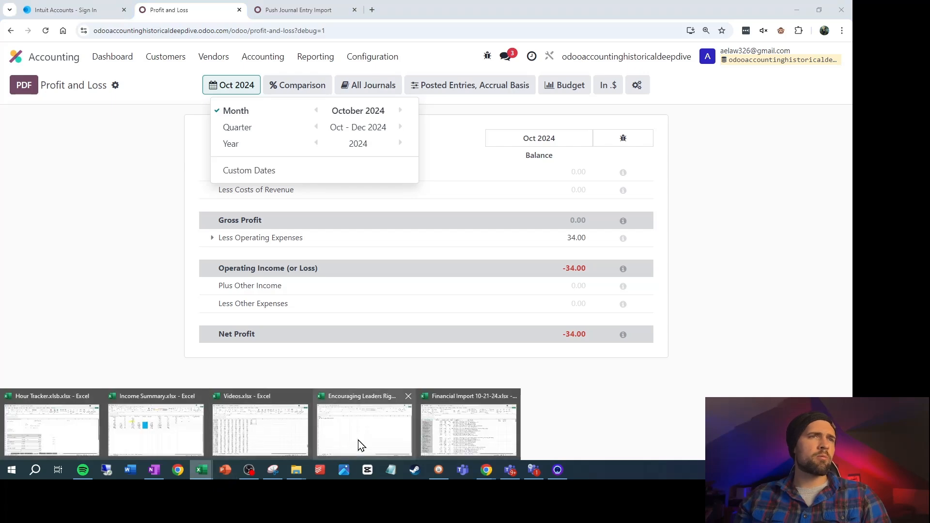
click(452, 432)
click(305, 441)
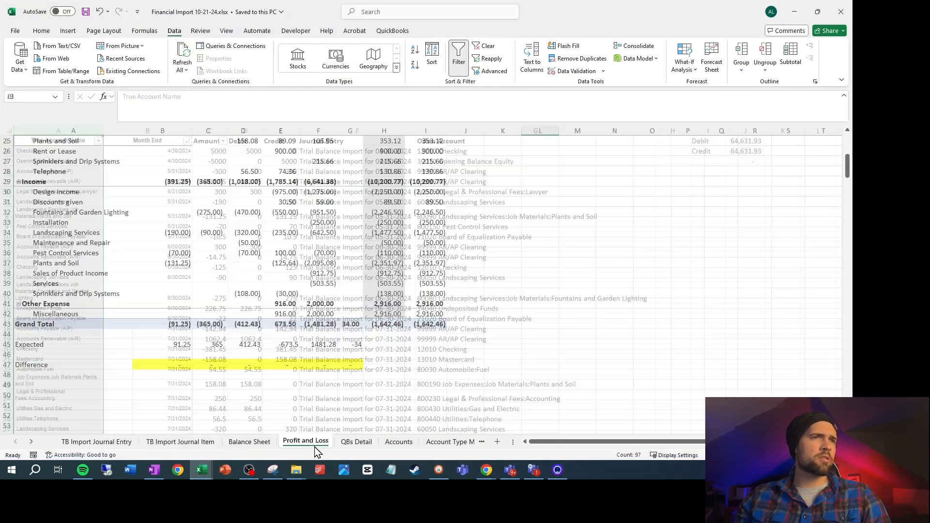
scroll(378, 339, up, 8)
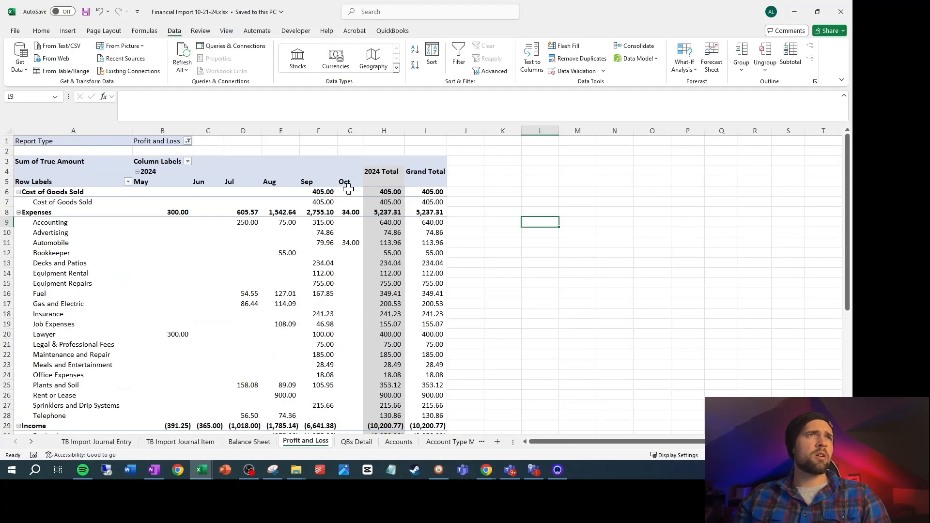
click(492, 473)
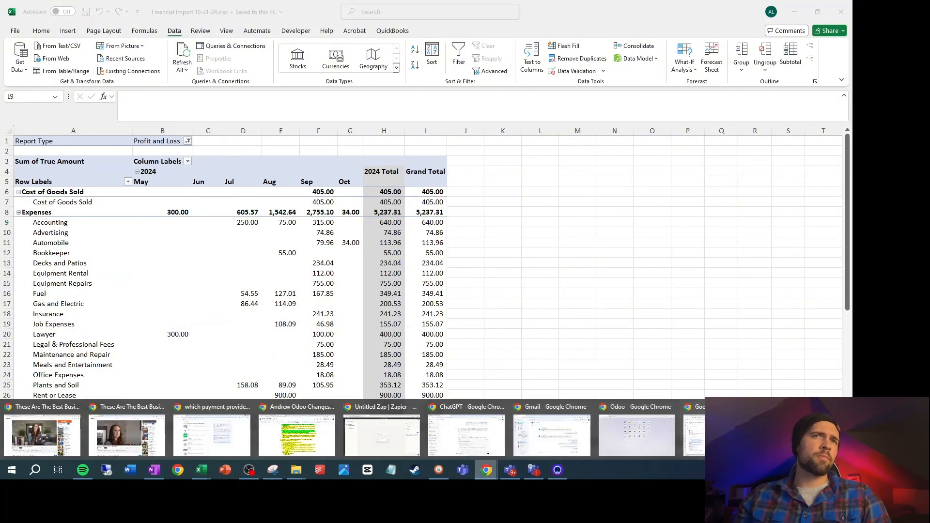
Switch back to Odoo and compare the October 2024 Profit and Loss with the 7 previous periods
click(800, 431)
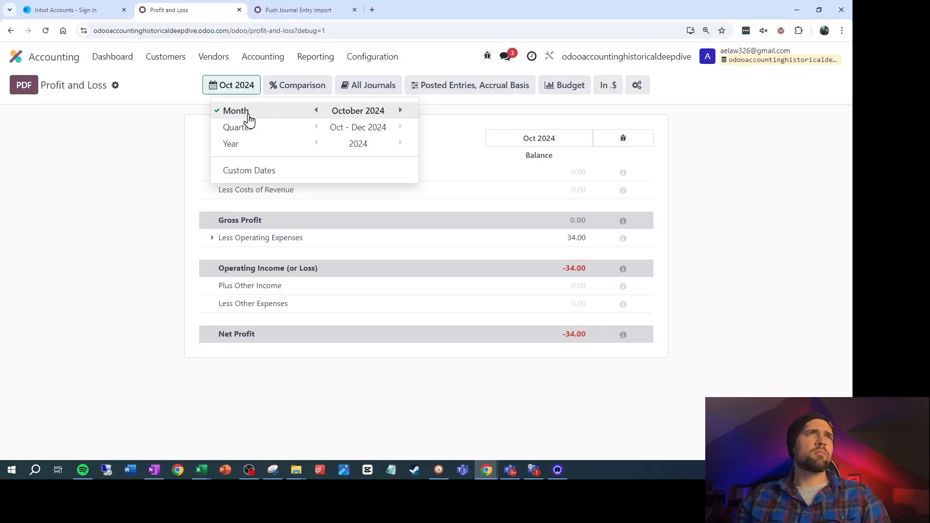
click(137, 156)
click(304, 86)
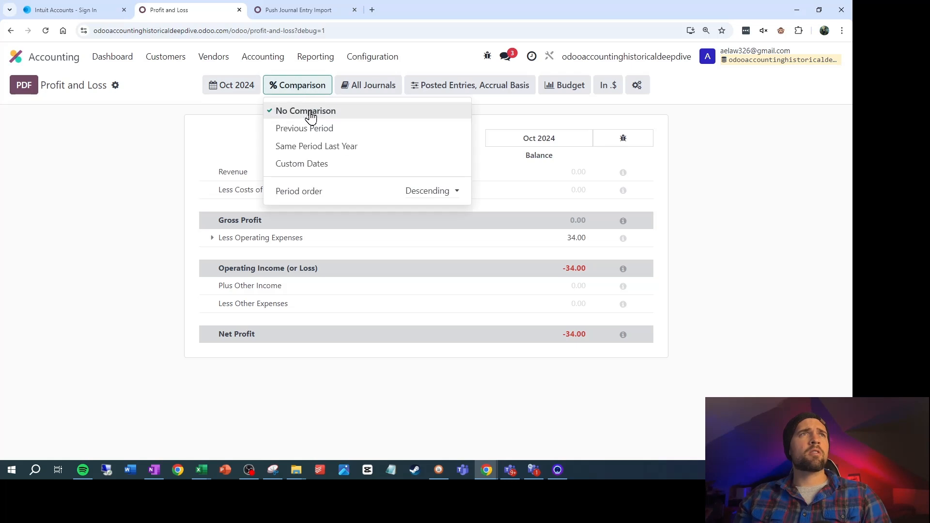
click(307, 130)
click(422, 125)
click(422, 126)
click(421, 126)
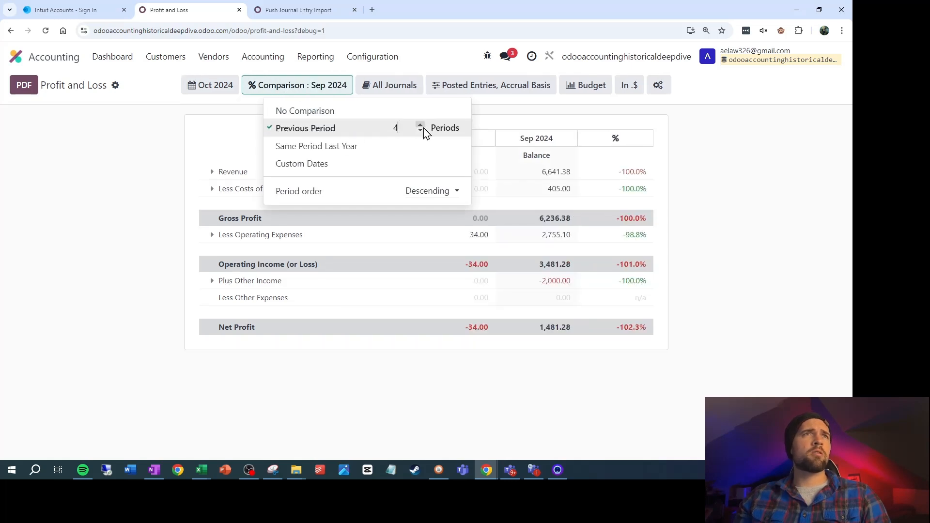
click(760, 195)
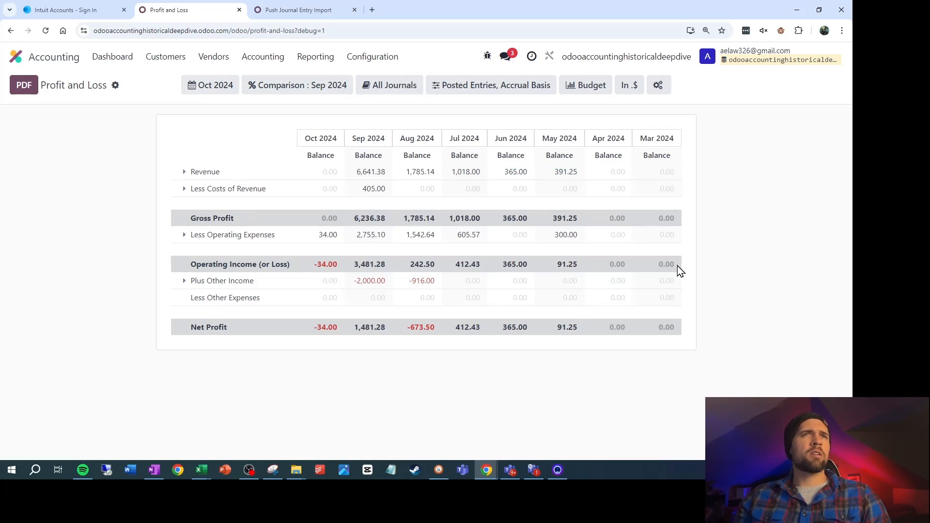
Examine the monthly account balances within the expanded revenue, cost and operating expense sections of the Profit and Loss report
scroll(372, 340, down, 10)
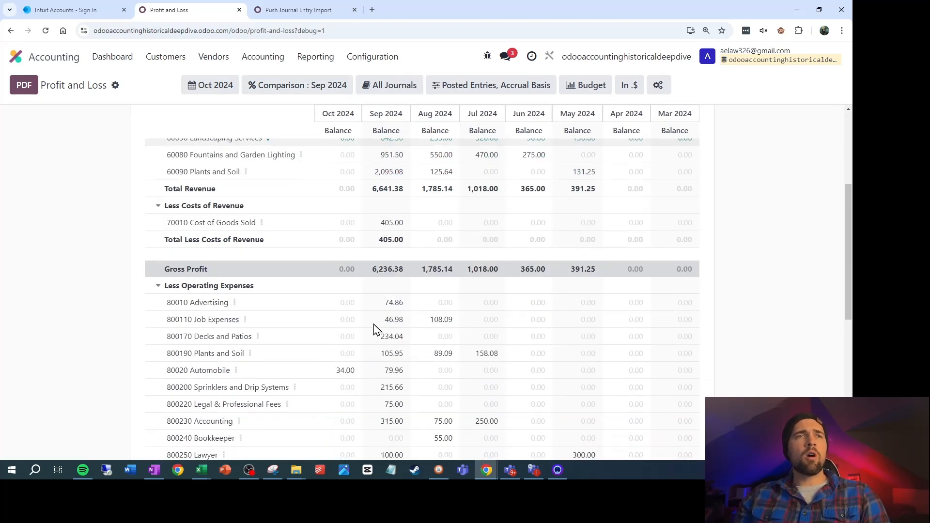
scroll(374, 324, down, 2)
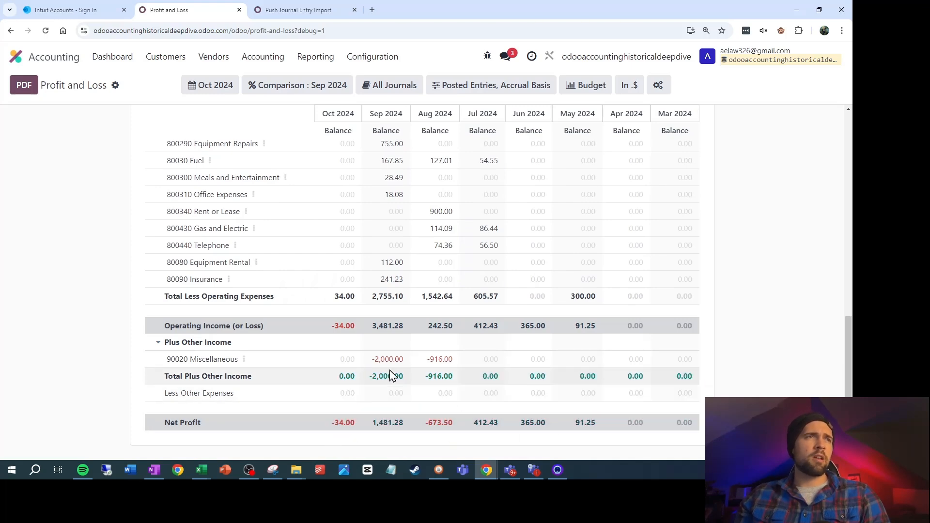
scroll(433, 365, up, 3)
scroll(375, 250, up, 6)
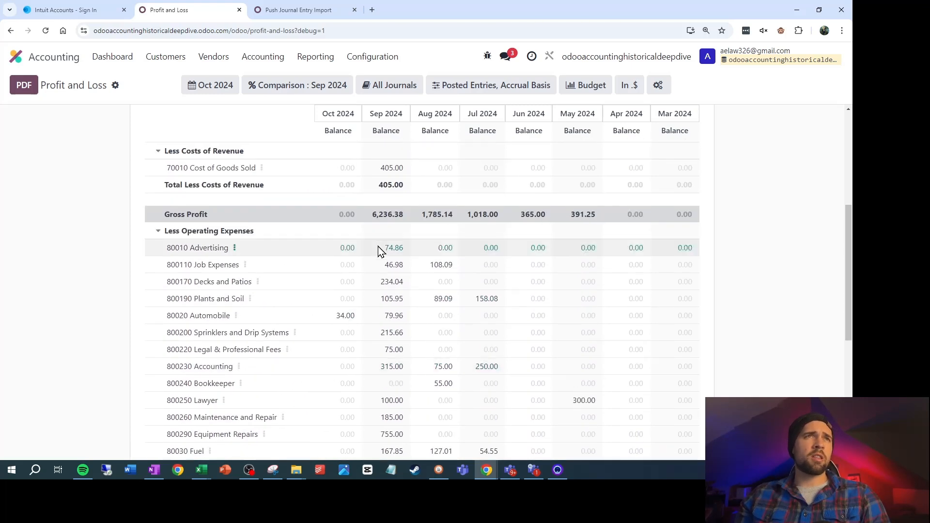
scroll(492, 290, down, 4)
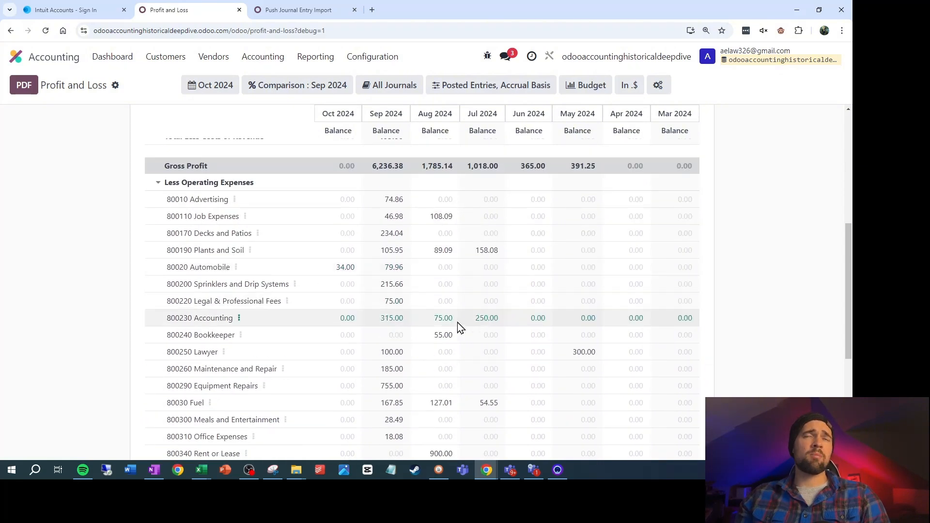